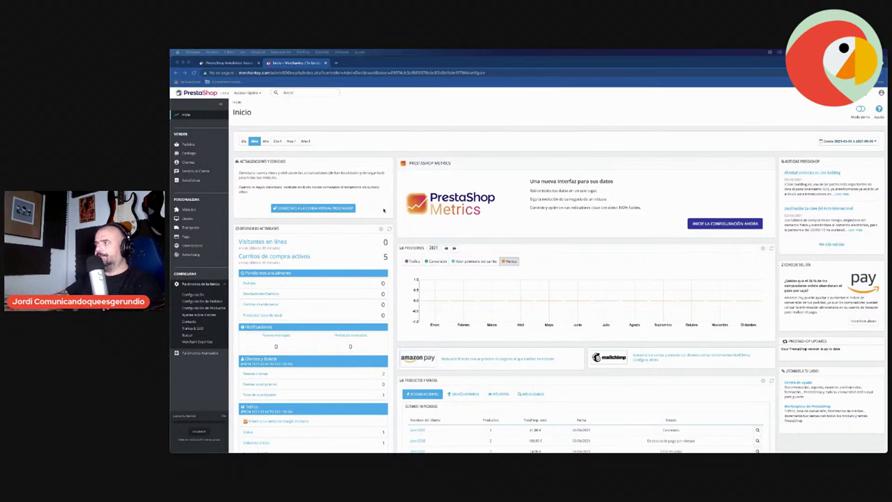
- Close the PrestaShop installation assistant browser tab and view the store's system information under Parámetros Avanzados
click(319, 132)
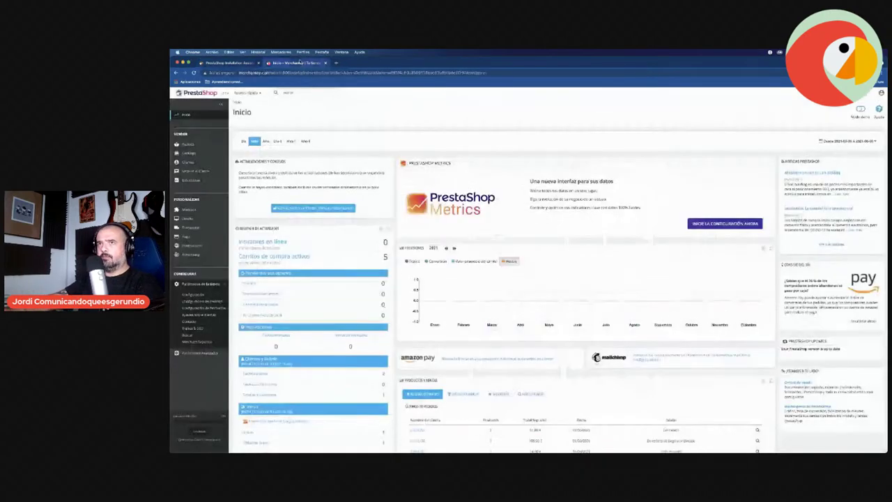
click(227, 63)
click(258, 62)
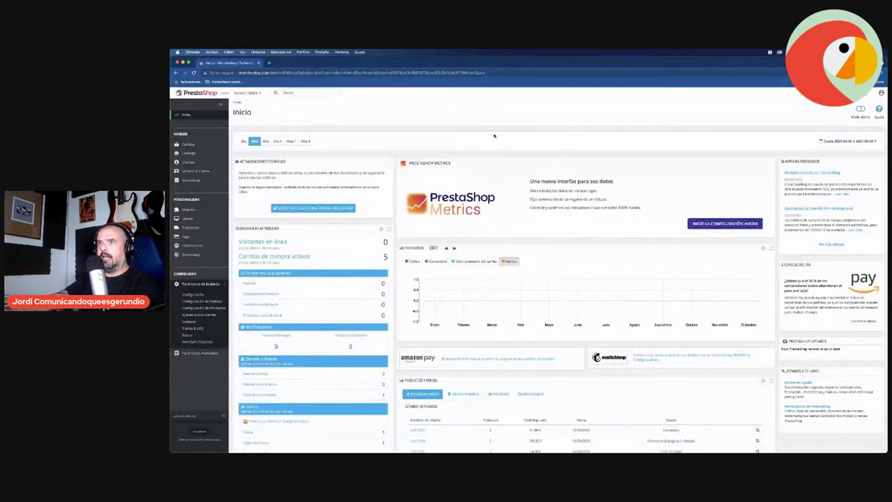
mouse_move(199, 295)
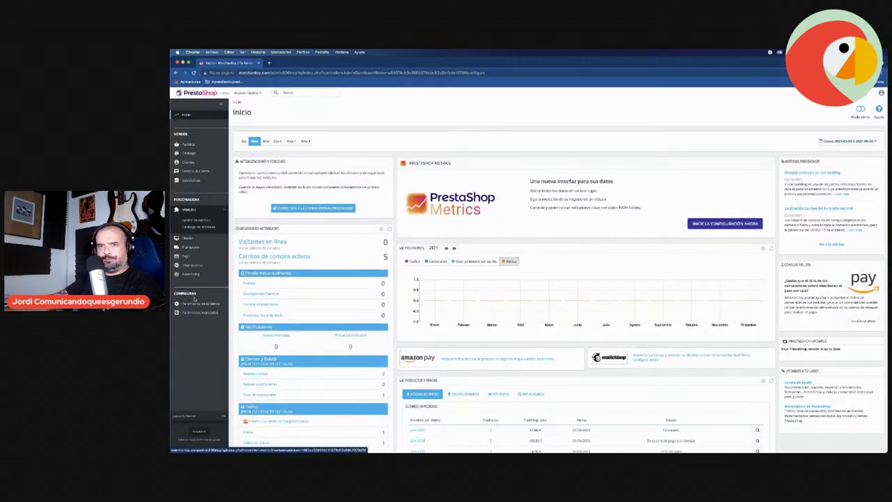
click(193, 319)
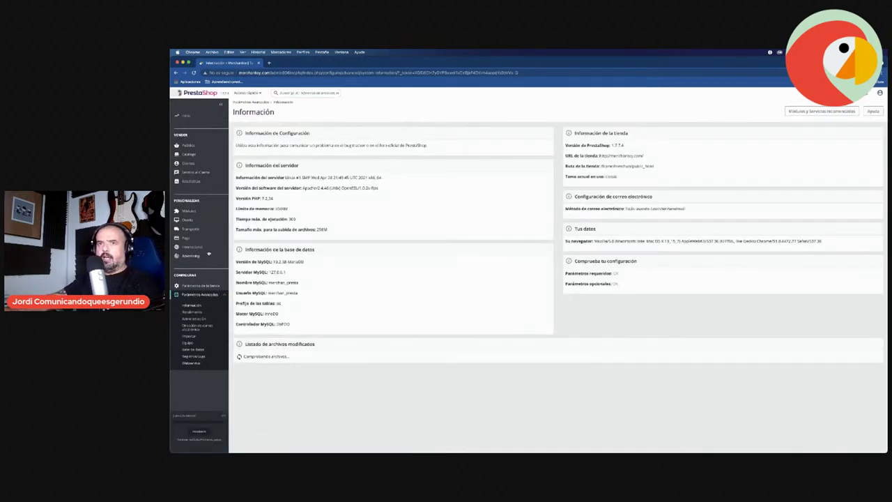
- In the store's general preferences, check HTTPS support, then enable and save Activar SSL and Activar SSL en todas las páginas
mouse_move(199, 213)
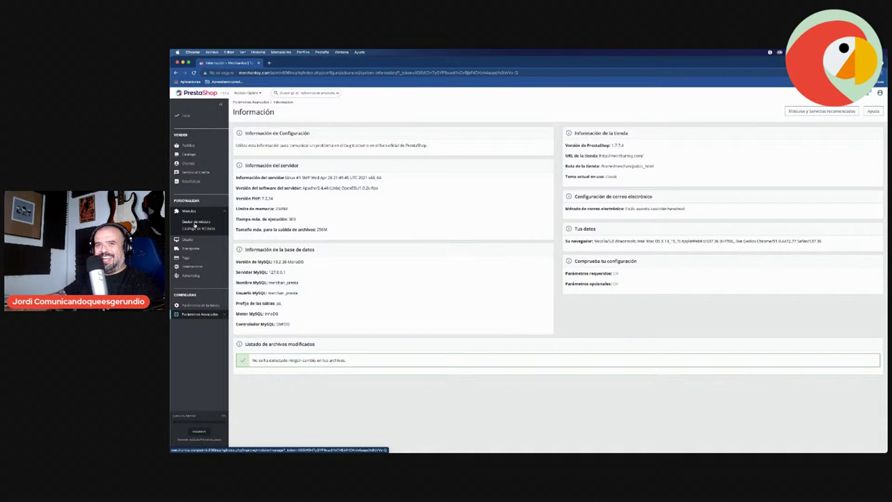
click(192, 297)
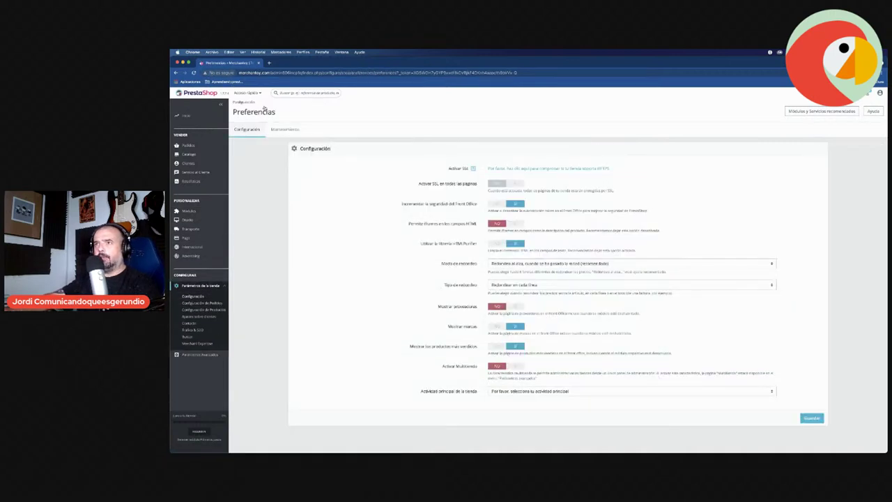
click(517, 169)
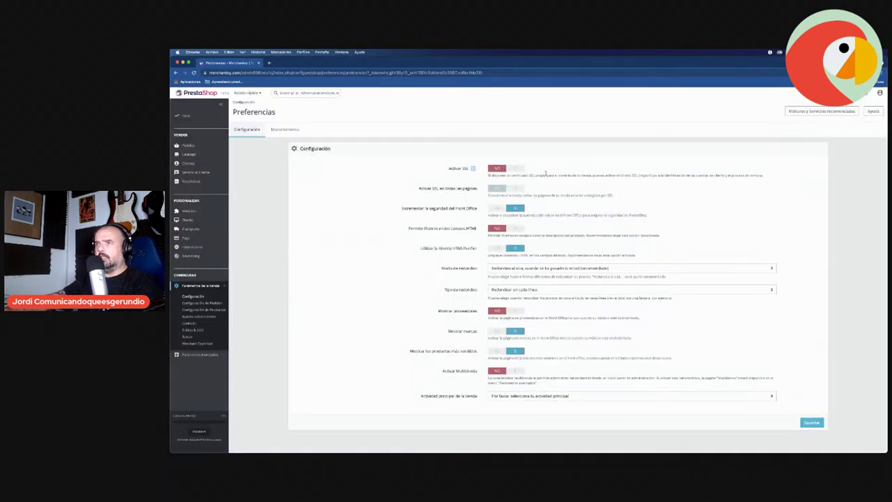
click(515, 169)
click(811, 422)
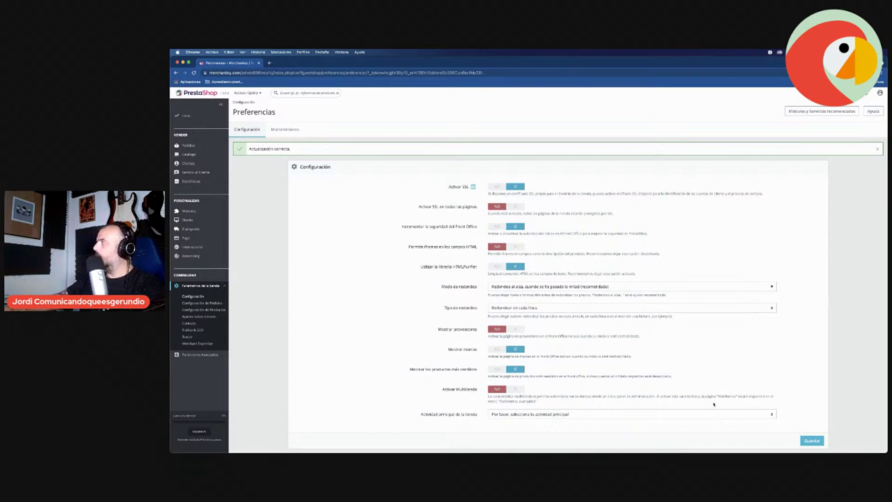
click(516, 207)
click(812, 440)
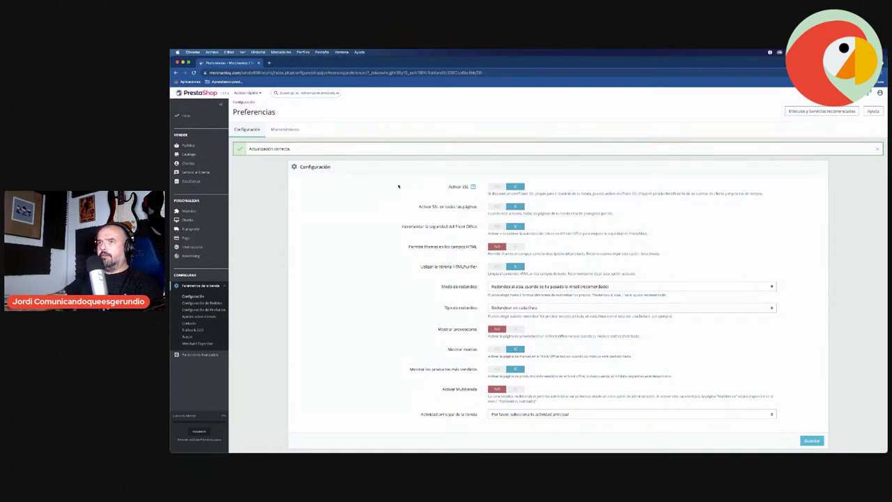
- Return to the dashboard, open the module manager and reset the Bienvenido module to its default configuration
click(198, 116)
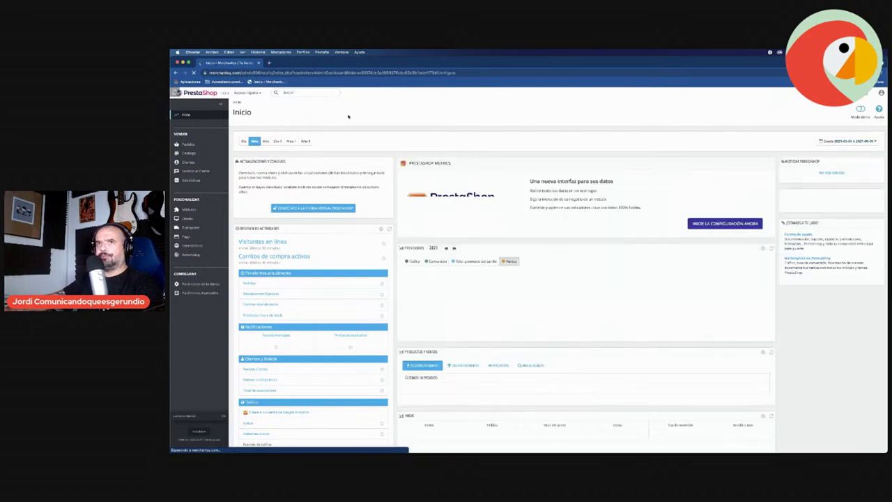
click(189, 210)
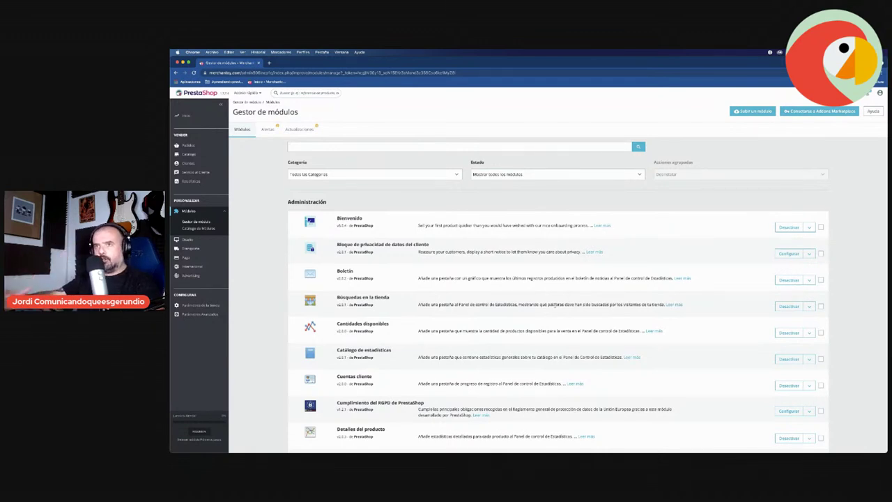
click(809, 227)
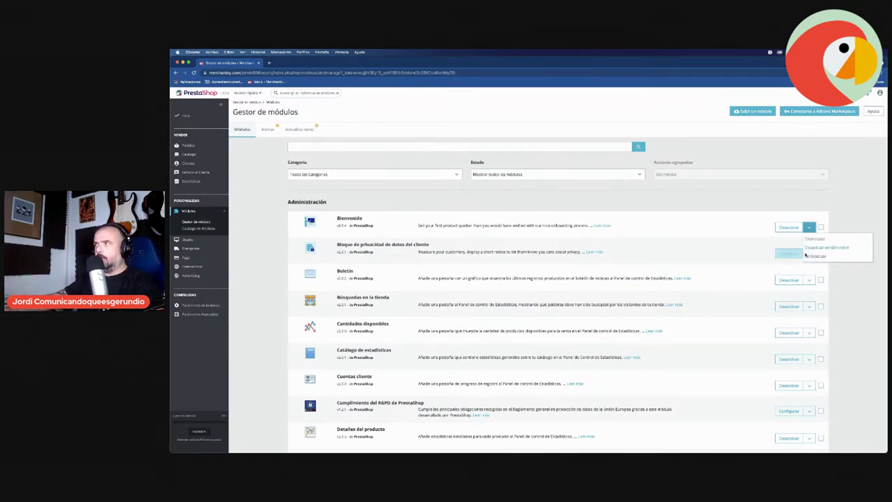
click(815, 256)
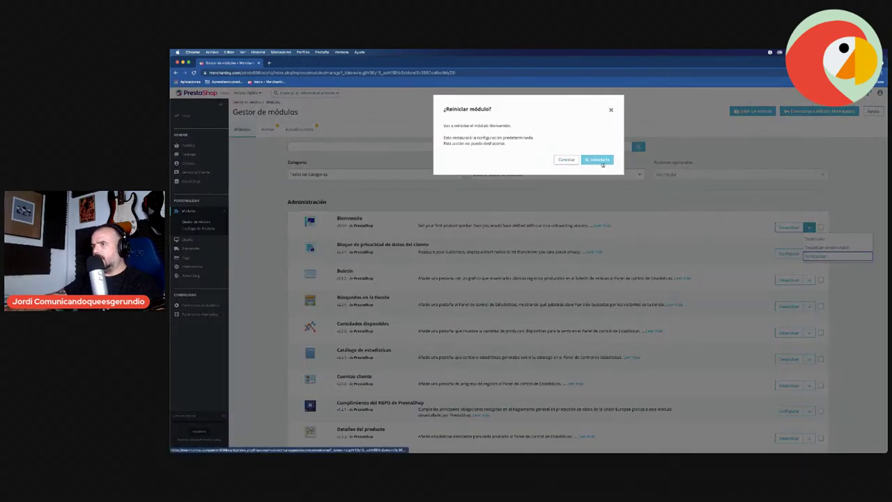
click(599, 160)
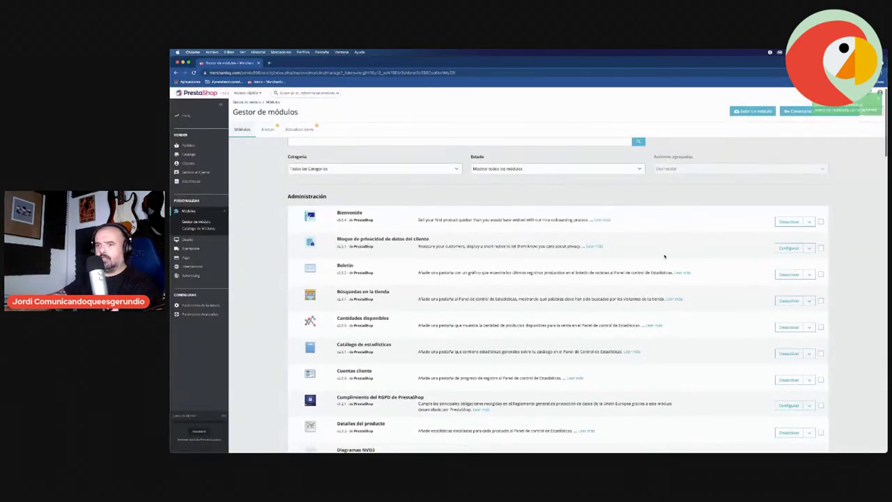
- Reset the Experiencia minorista module in the Administración group to its default configuration
scroll(664, 257, down, 3)
scroll(664, 256, down, 5)
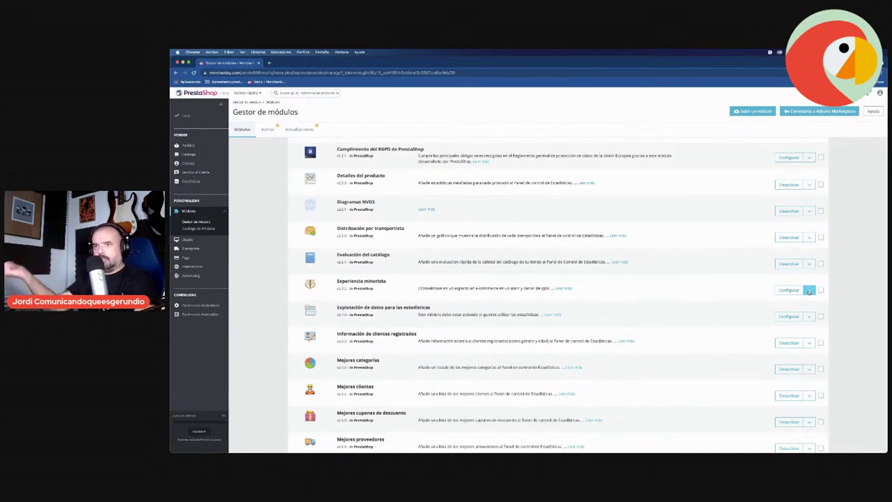
click(809, 289)
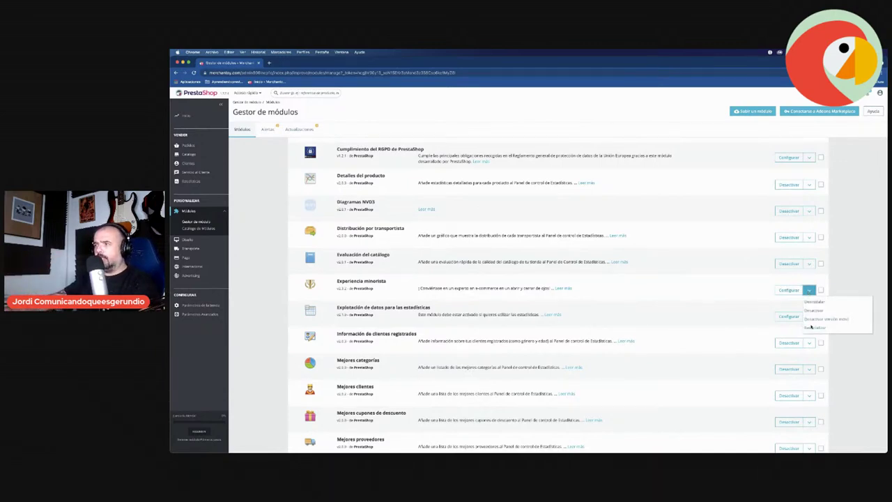
click(810, 326)
click(598, 160)
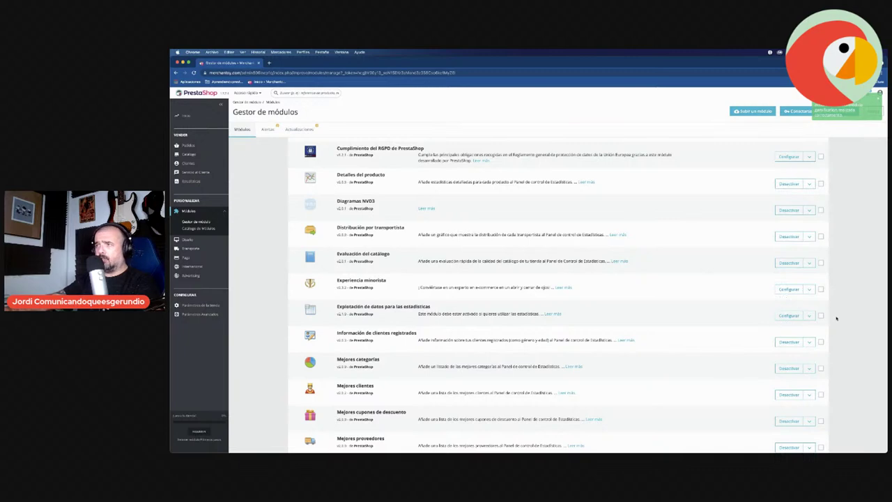
- Uninstall the Experiencia minorista module without deleting its module directory
scroll(836, 318, down, 2)
click(810, 221)
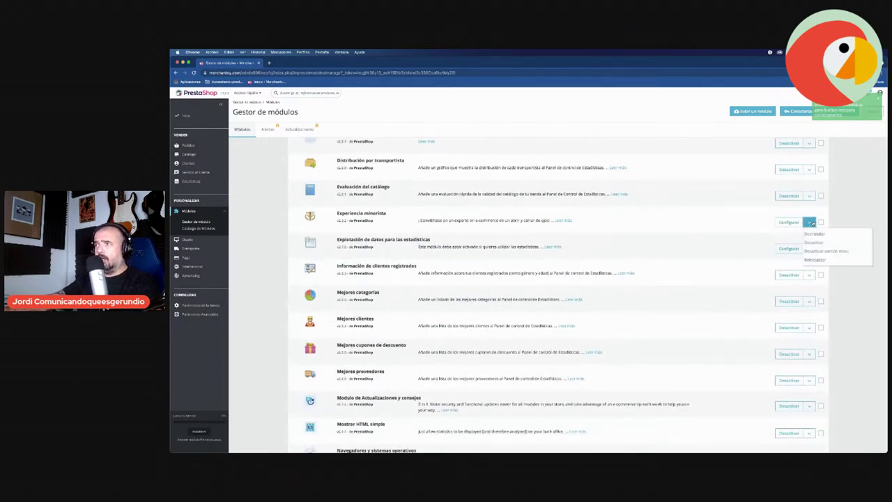
click(816, 234)
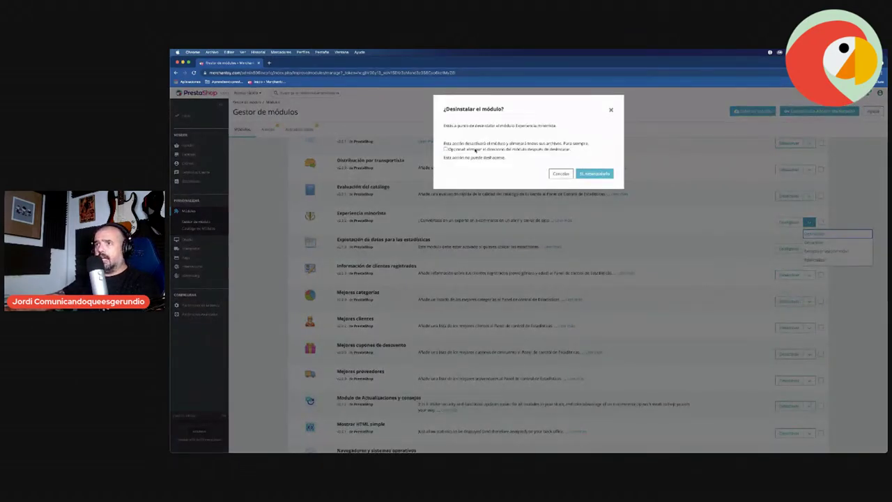
click(593, 174)
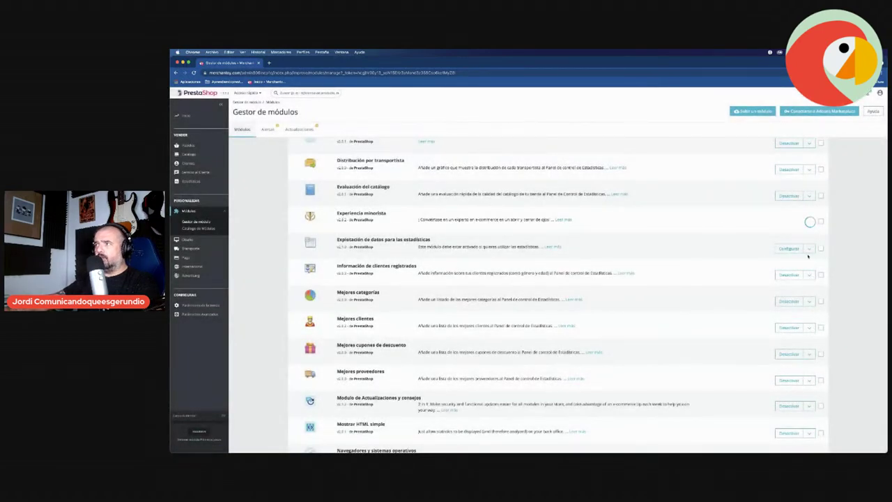
- Review the remaining Administración modules, such as PrestaShop Eventbus, and the full Diseño y Navegación module list
scroll(831, 278, down, 8)
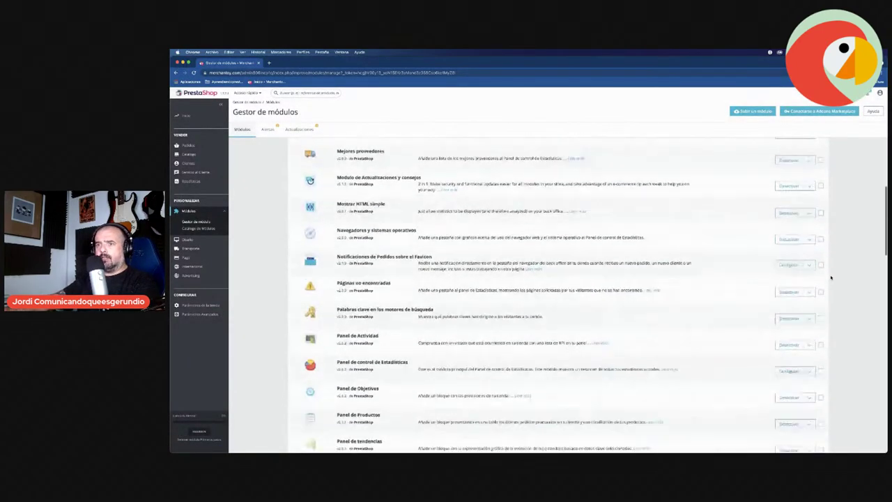
scroll(830, 278, down, 5)
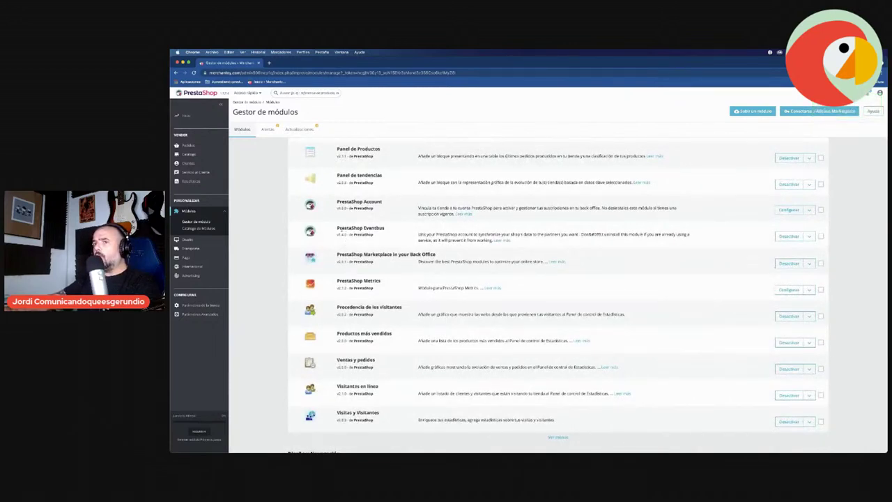
drag(337, 227, 385, 229)
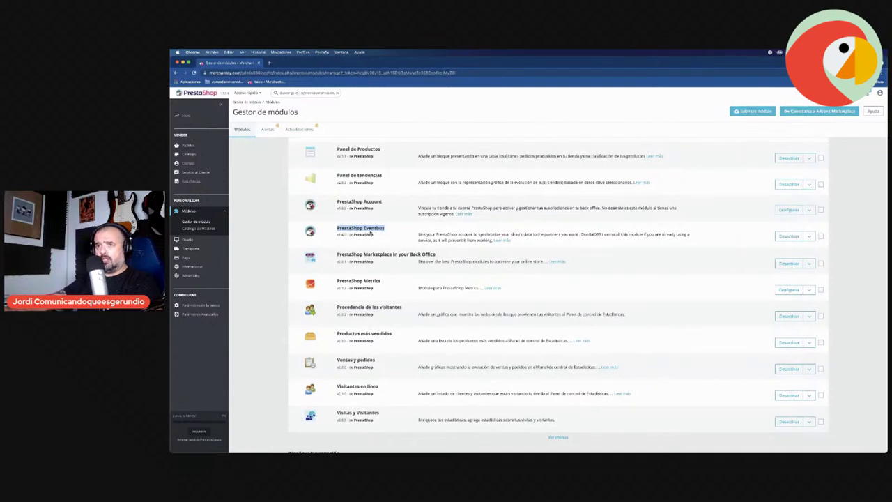
click(391, 230)
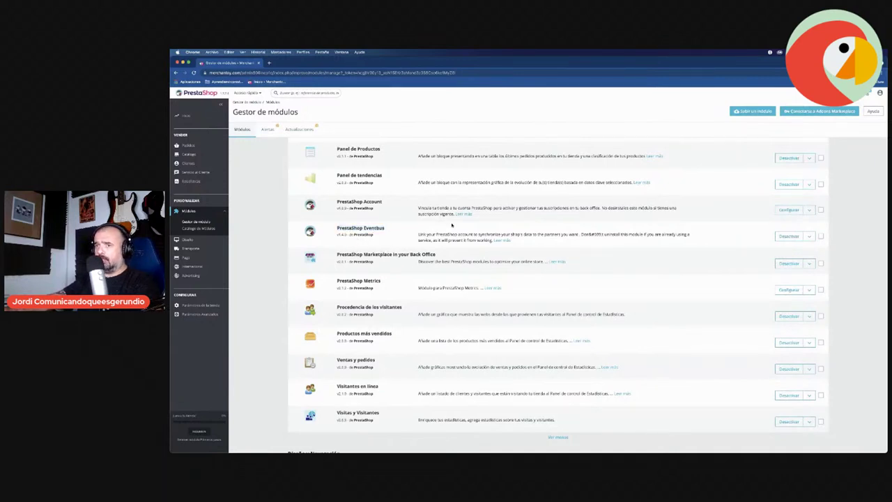
scroll(474, 262, down, 5)
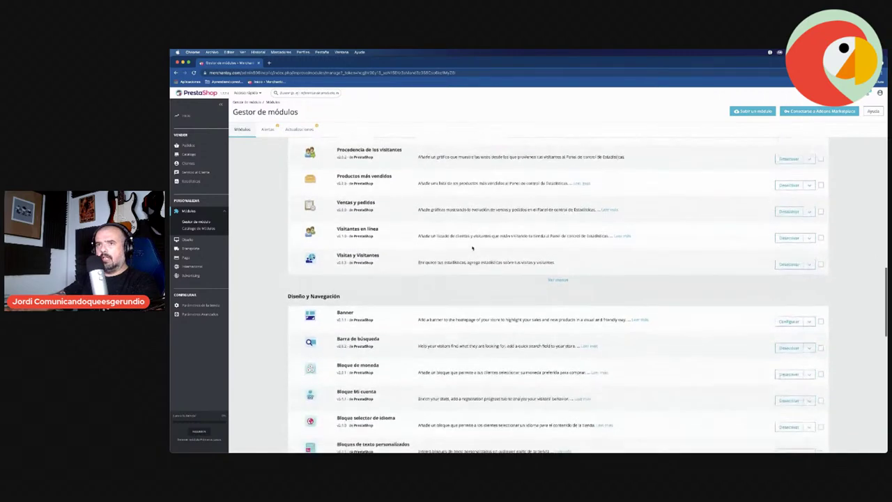
scroll(459, 255, down, 4)
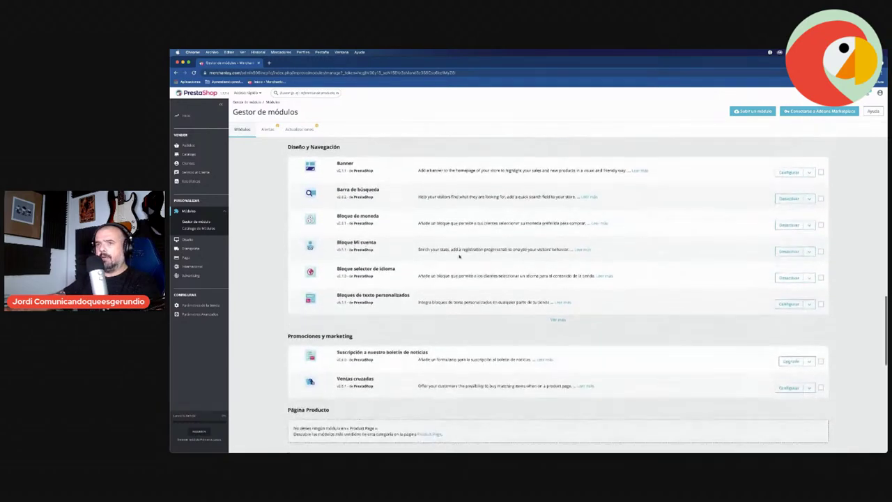
click(555, 319)
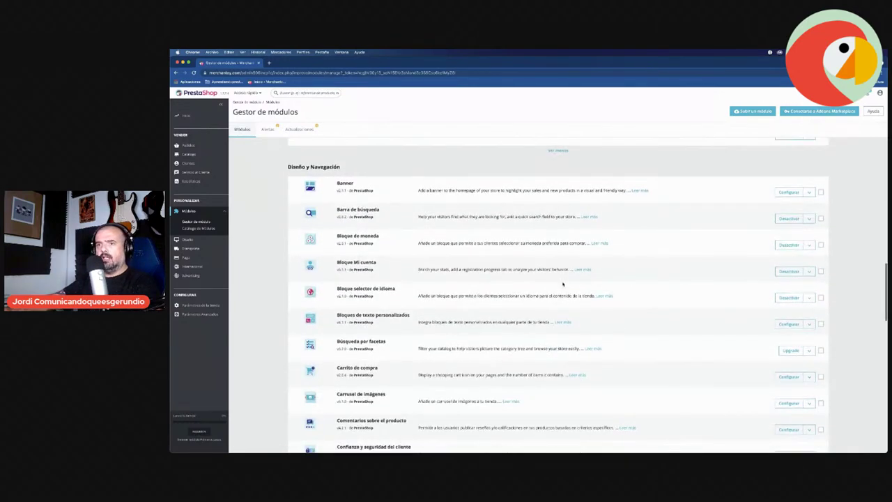
scroll(562, 284, down, 4)
scroll(562, 284, down, 3)
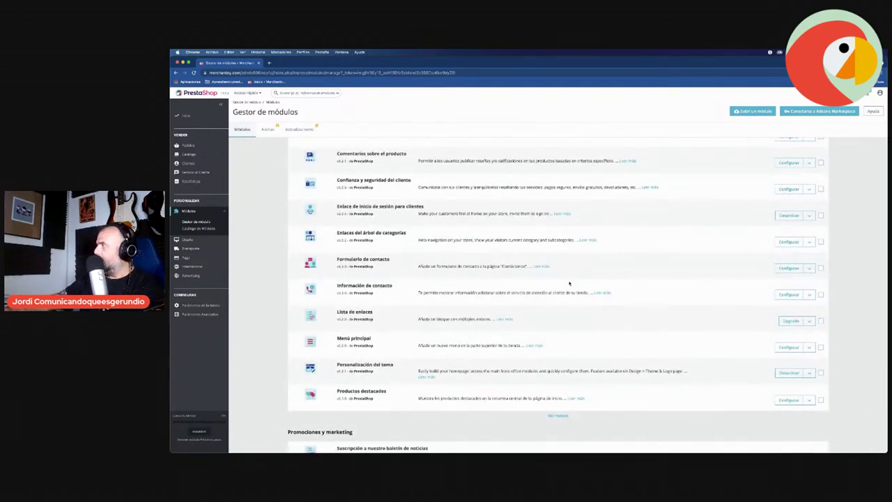
scroll(570, 283, down, 4)
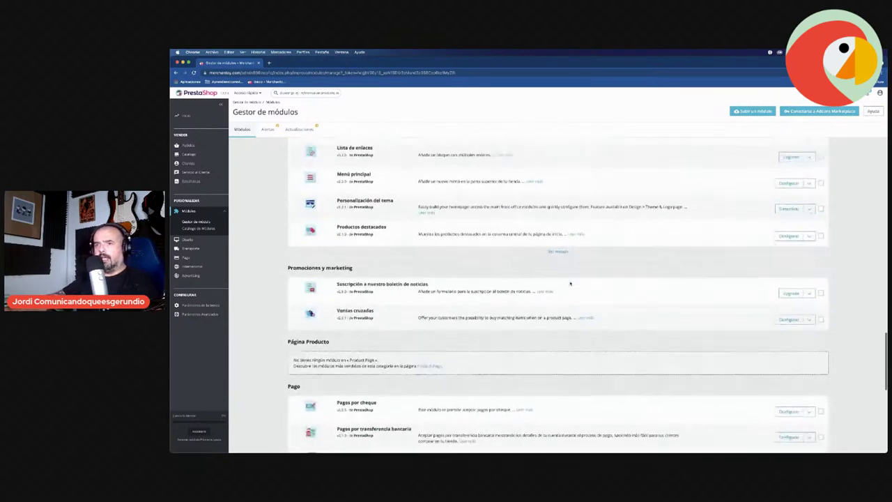
- Uninstall the Pagos por cheque payment module without deleting its module directory
scroll(603, 343, down, 2)
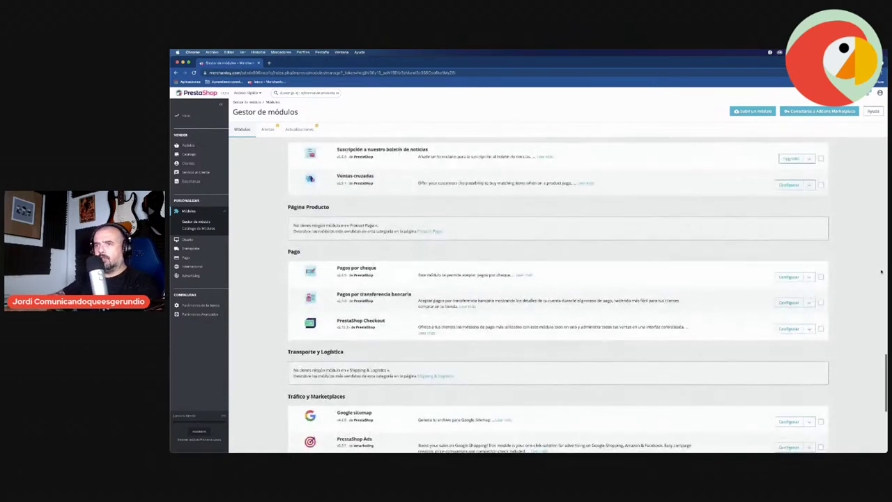
click(809, 276)
click(816, 287)
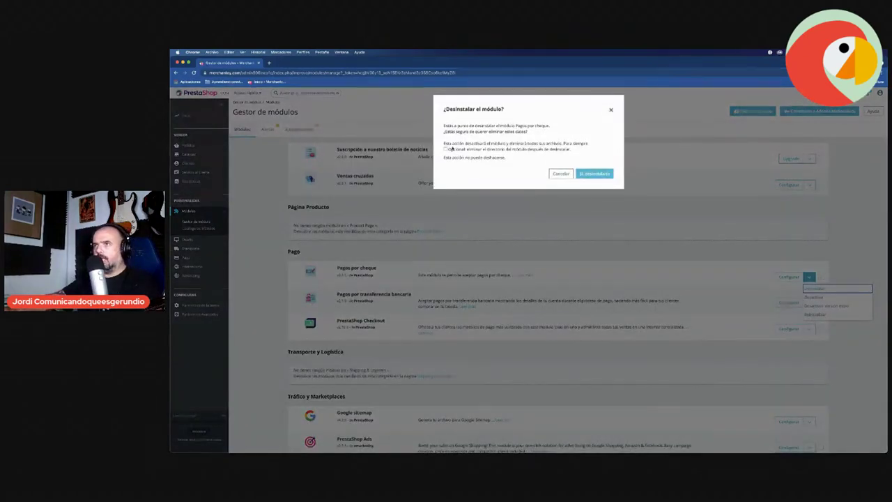
click(587, 174)
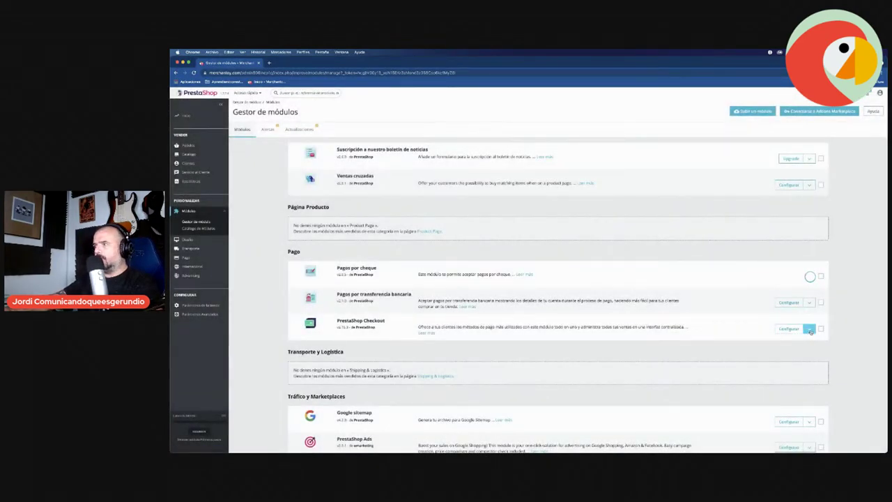
- Uninstall the PrestaShop Checkout module from the Pago group
click(808, 302)
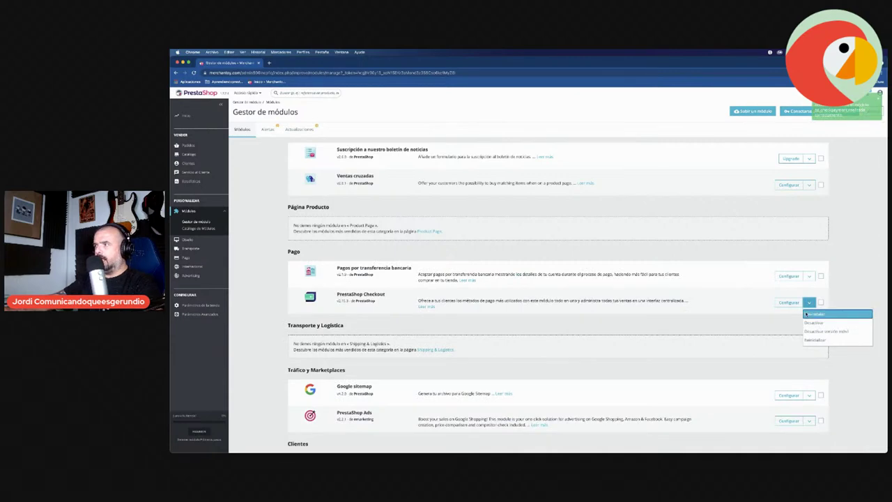
click(806, 313)
click(592, 174)
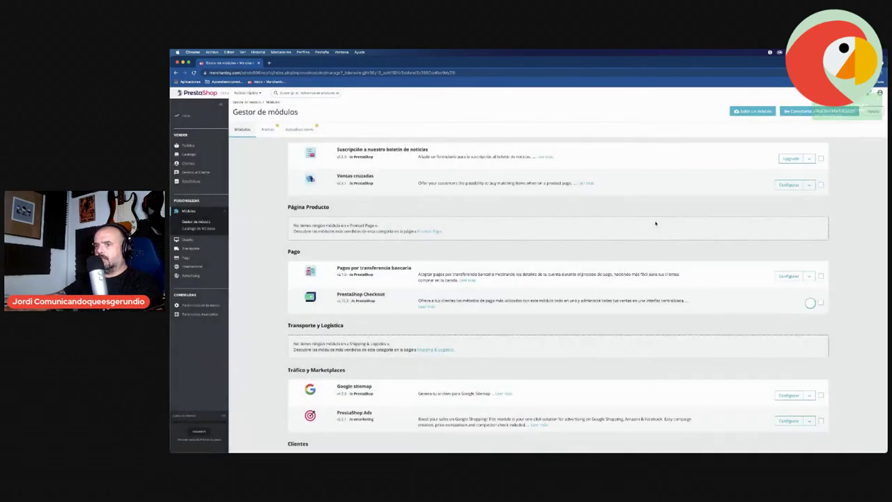
scroll(822, 345, down, 2)
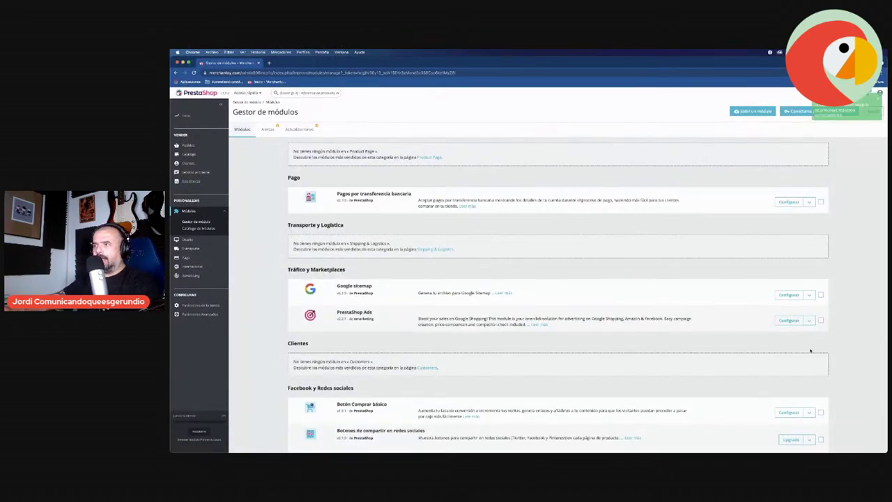
- Uninstall the PrestaShop Ads module from Tráfico y Marketplaces without deleting its module directory
click(809, 320)
click(814, 332)
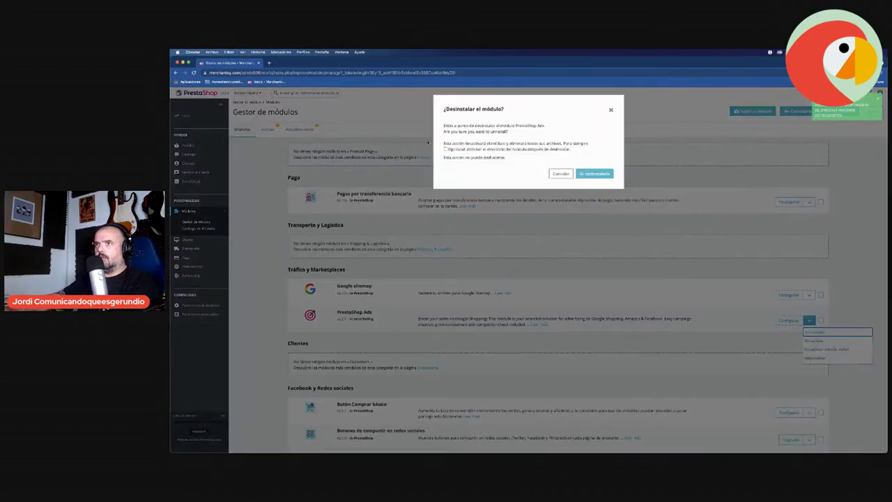
click(592, 174)
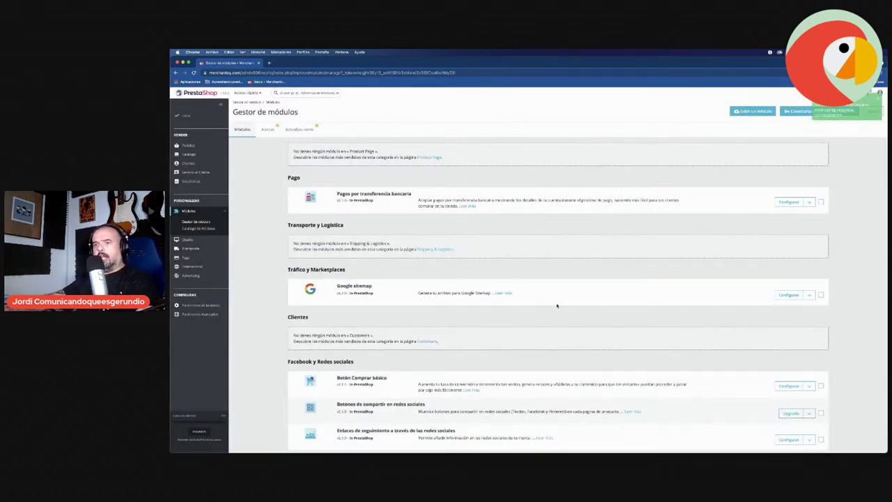
- Upgrade all modules with pending updates at once from the module manager's update list
scroll(557, 305, down, 15)
click(198, 221)
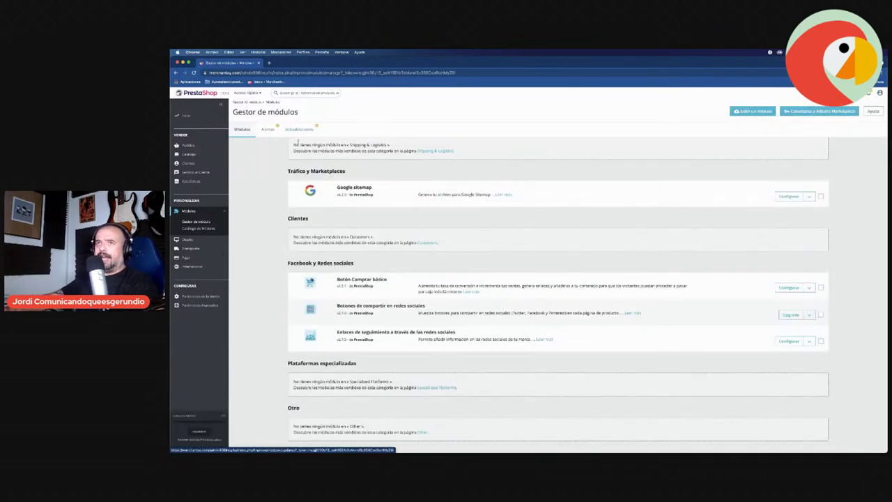
click(308, 135)
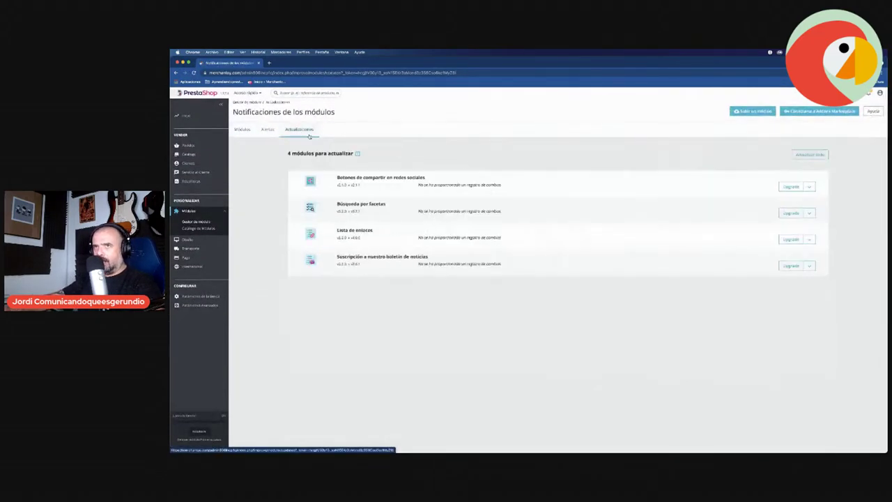
click(810, 154)
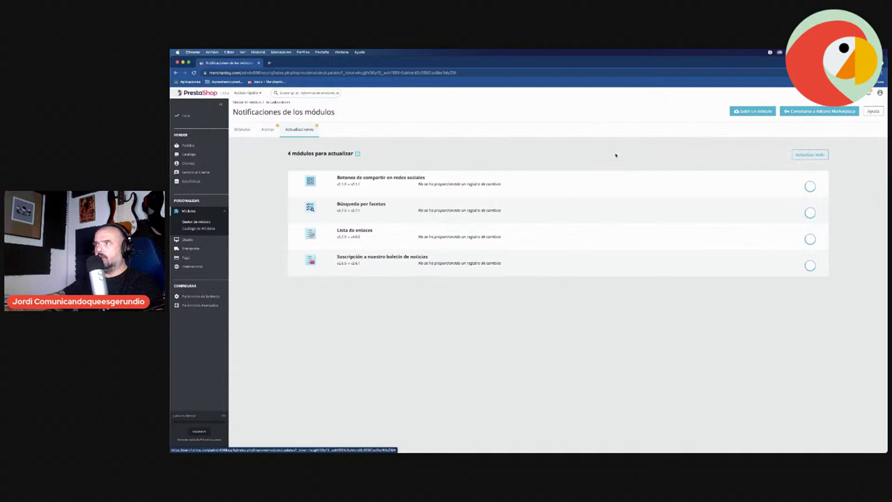
click(191, 437)
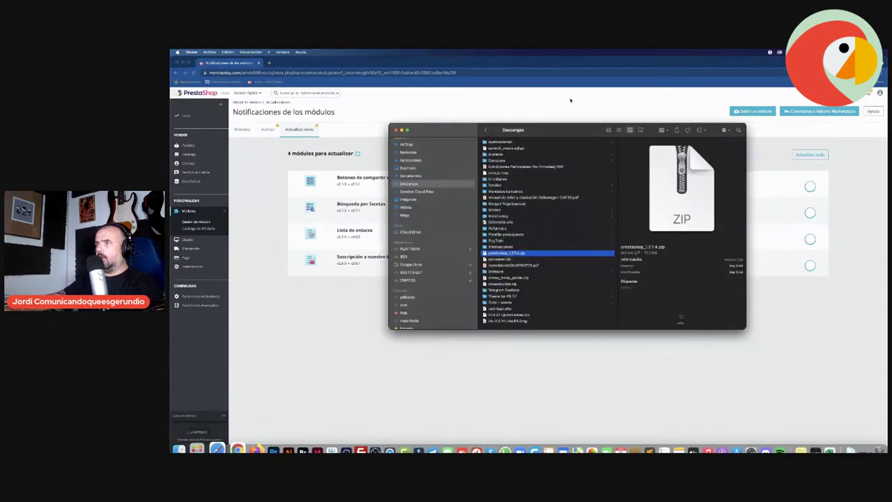
key(super+w)
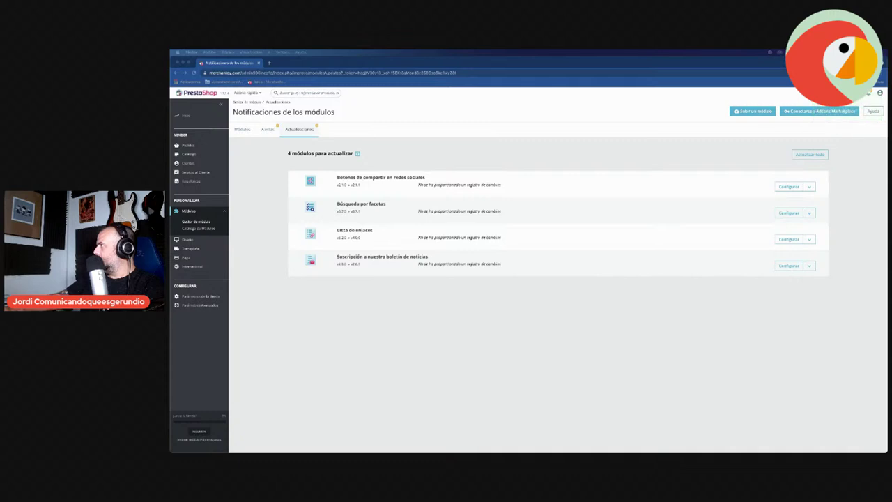
click(580, 239)
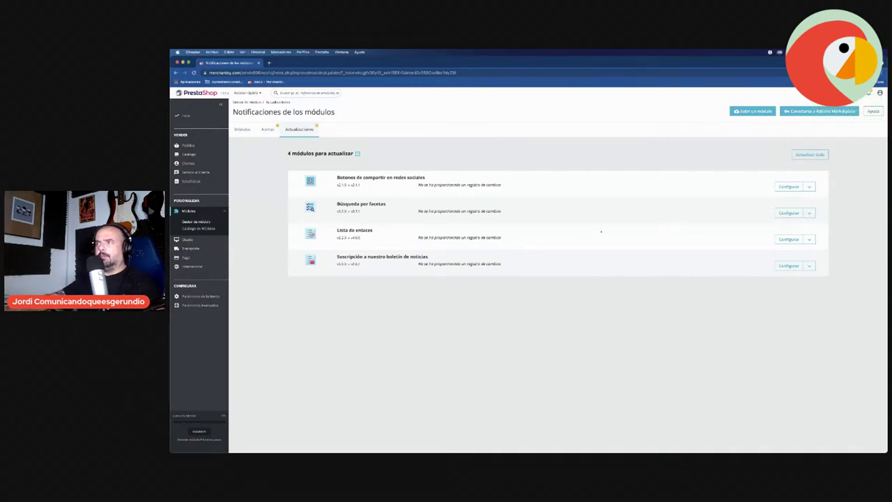
- Refresh the list of module updates, upgrade all remaining modules again and reload the list
key(super+r)
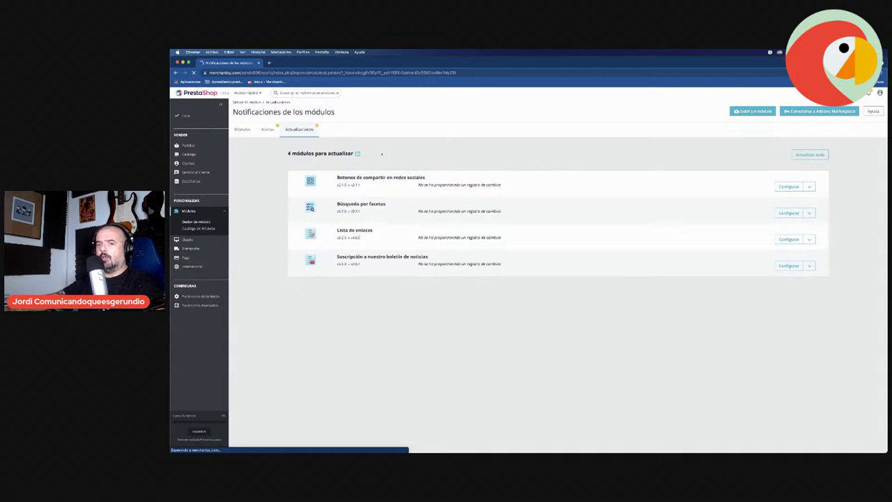
click(810, 154)
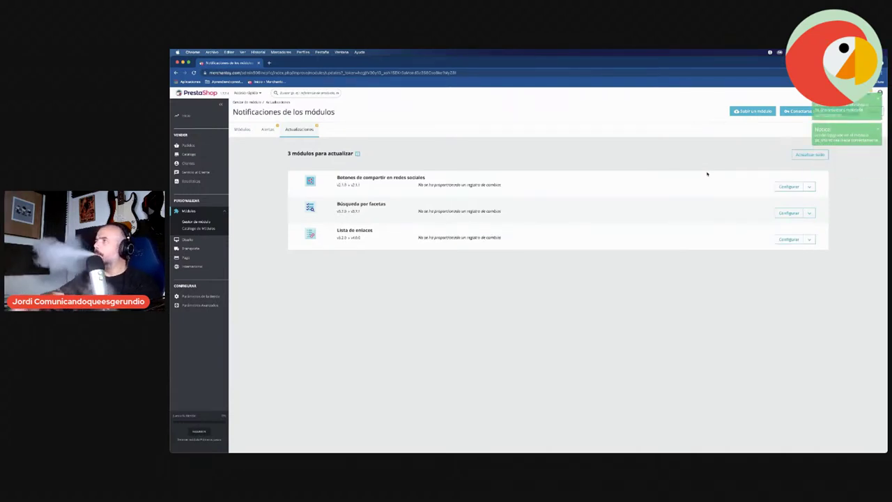
key(super+r)
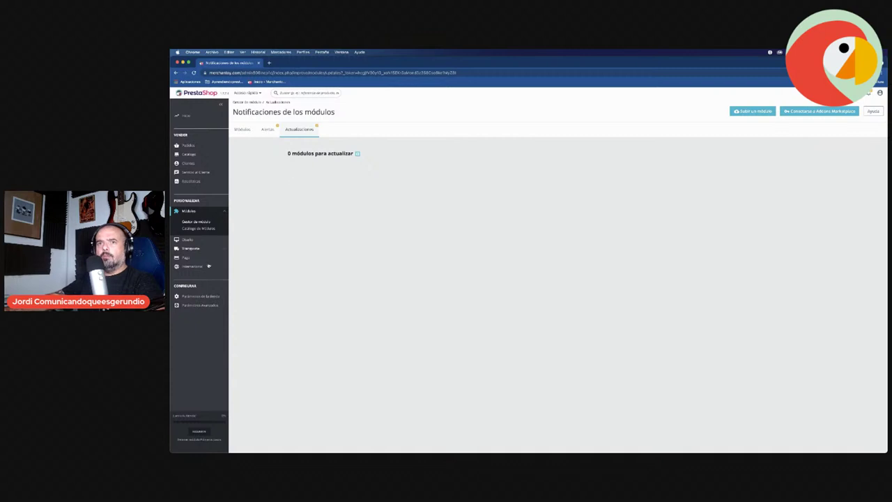
- In the Rendimiento settings, disable the Smarty cache and set template compilation to Forzar compilación
click(195, 302)
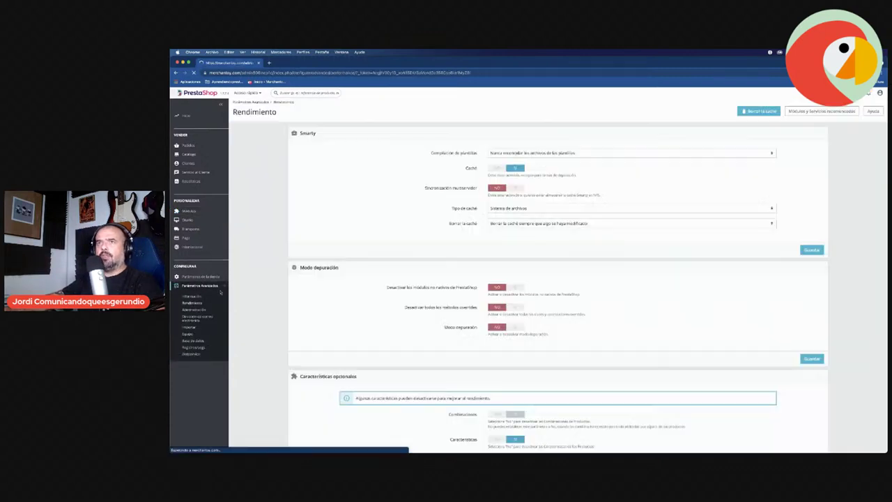
click(495, 168)
click(515, 154)
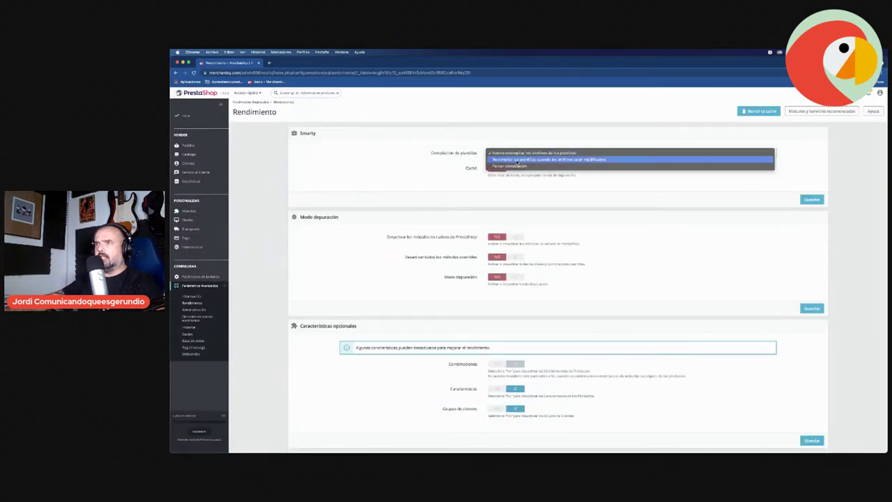
click(517, 159)
scroll(730, 253, down, 4)
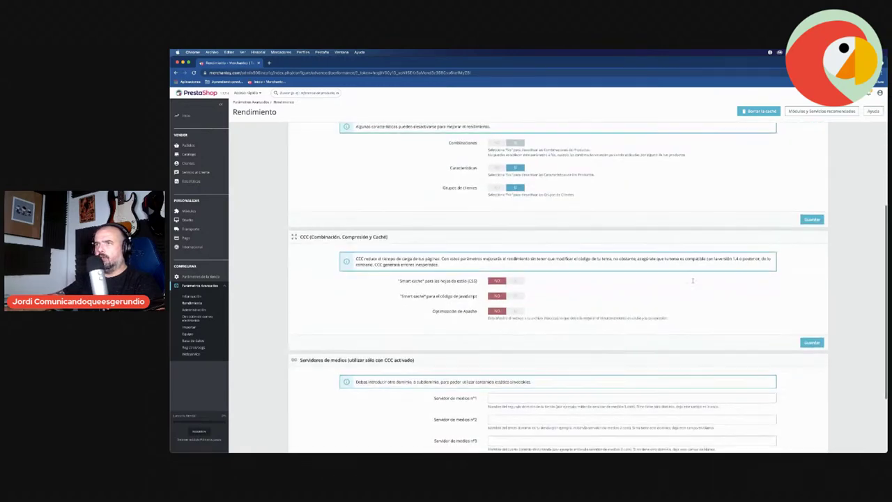
scroll(692, 281, up, 4)
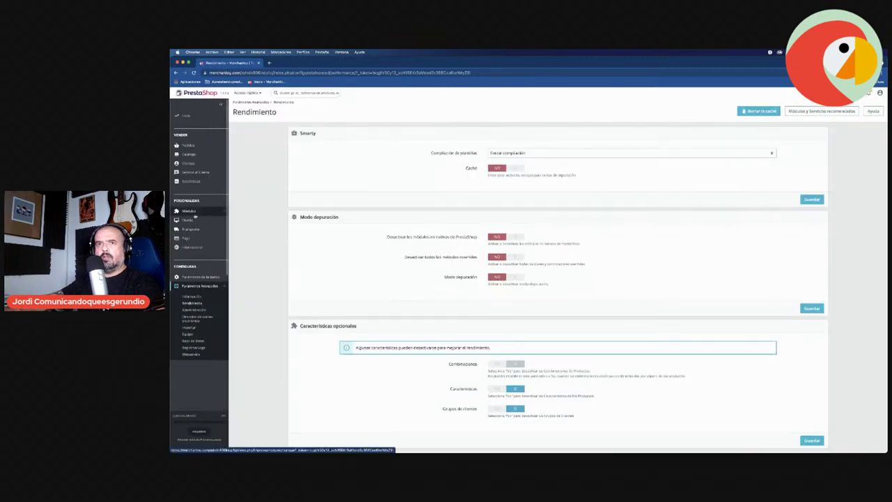
- Uninstall the Bienvenido module from the Administración group without deleting its module directory
click(227, 215)
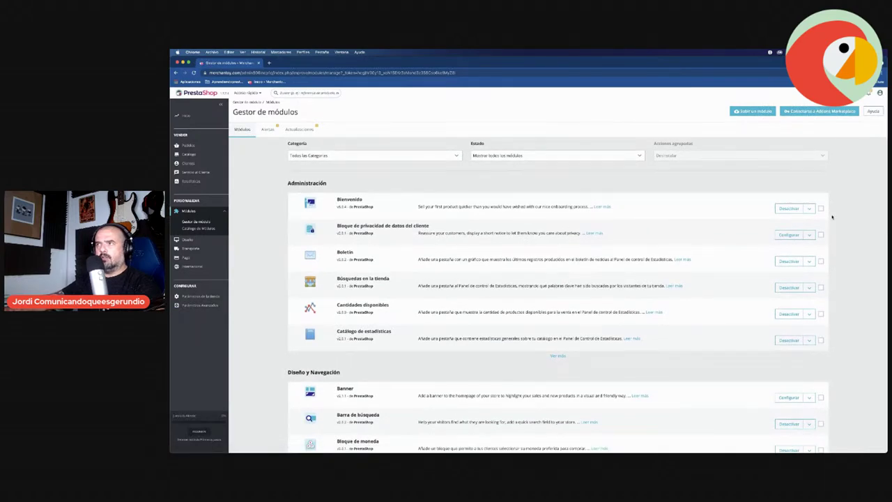
click(809, 208)
click(815, 236)
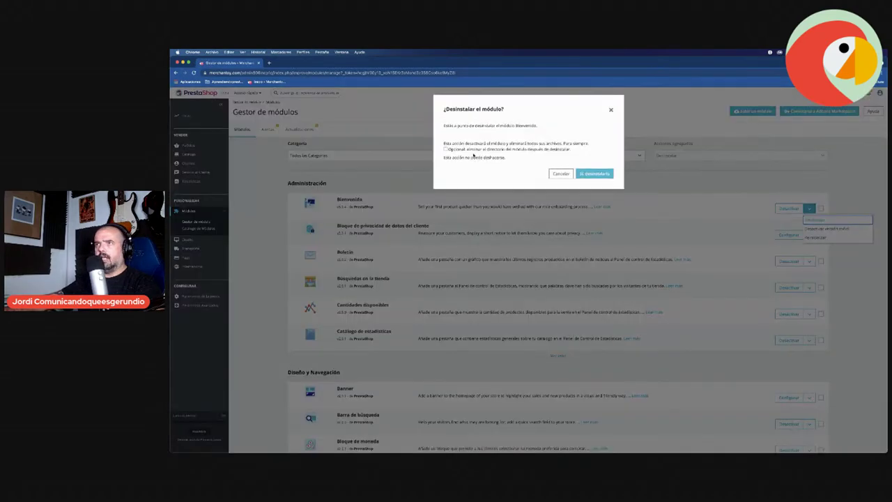
click(585, 174)
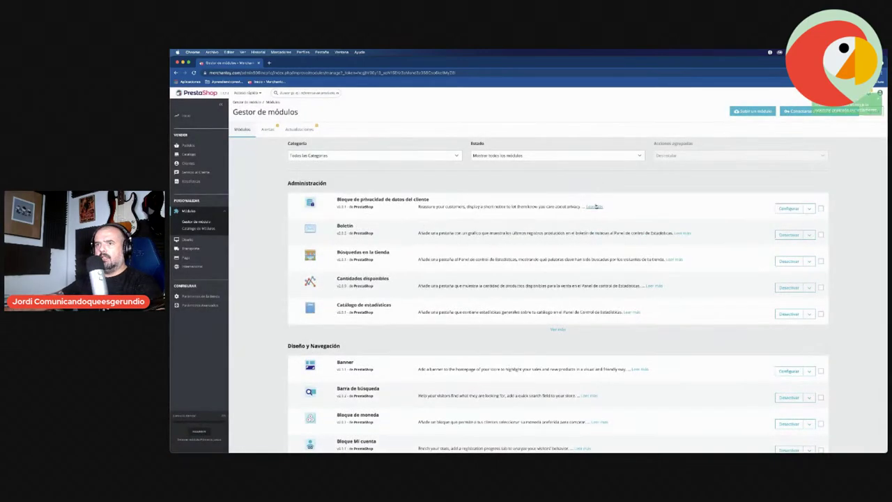
- Review the complete list of Administración modules for further ones to uninstall
click(563, 329)
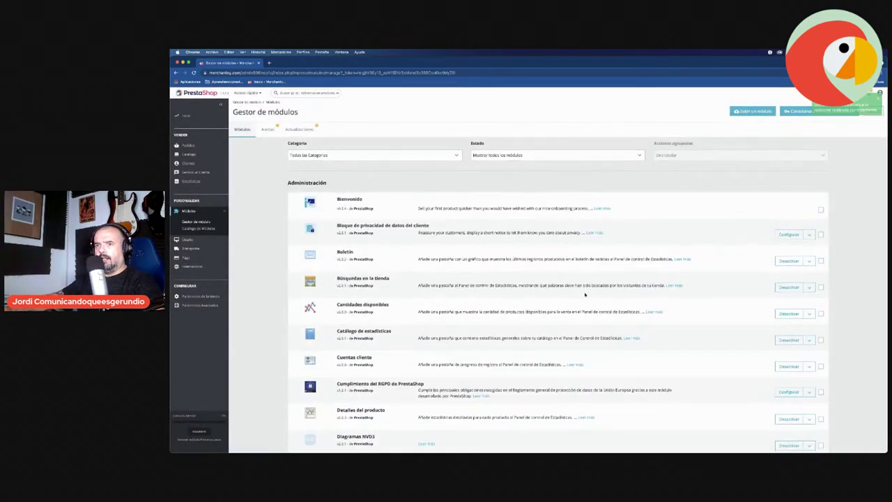
scroll(584, 294, down, 3)
scroll(585, 294, down, 10)
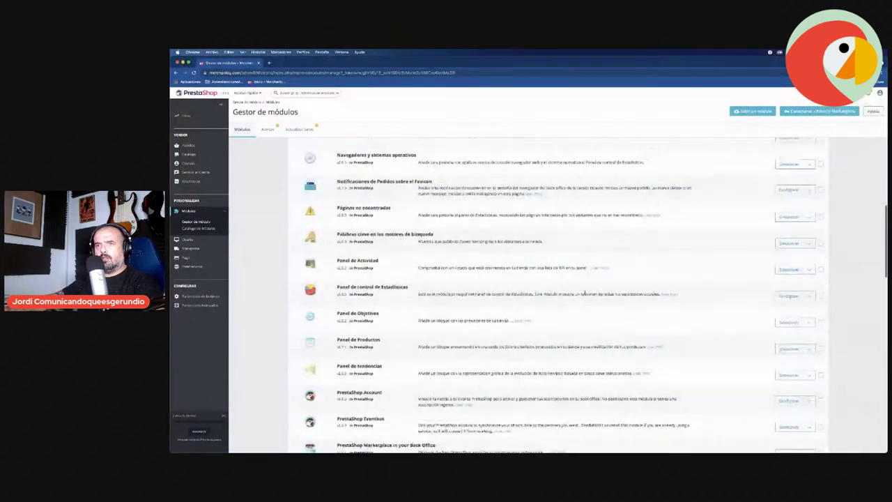
scroll(584, 294, down, 10)
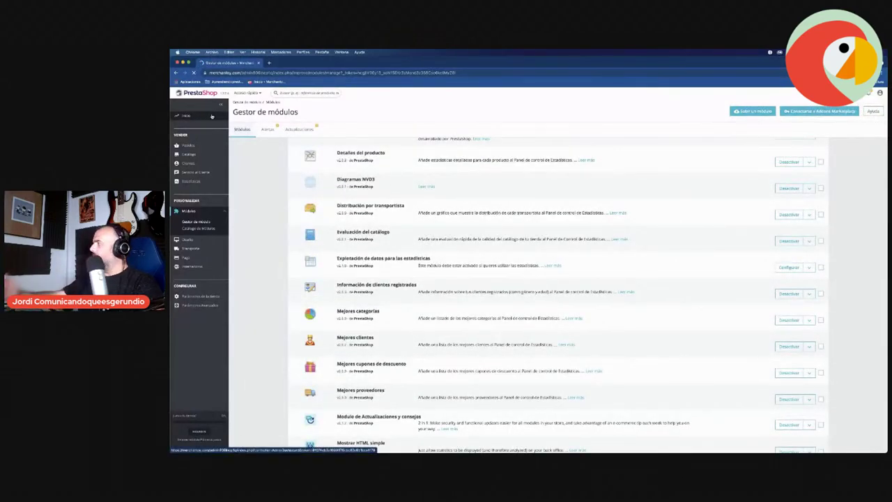
- Delete the ES Books Rate rule from the store's international tax rules
click(195, 125)
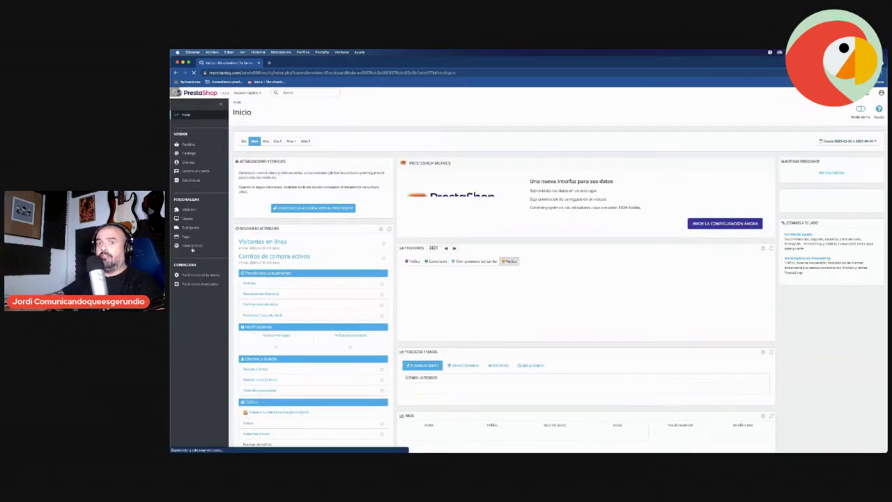
mouse_move(195, 247)
click(193, 276)
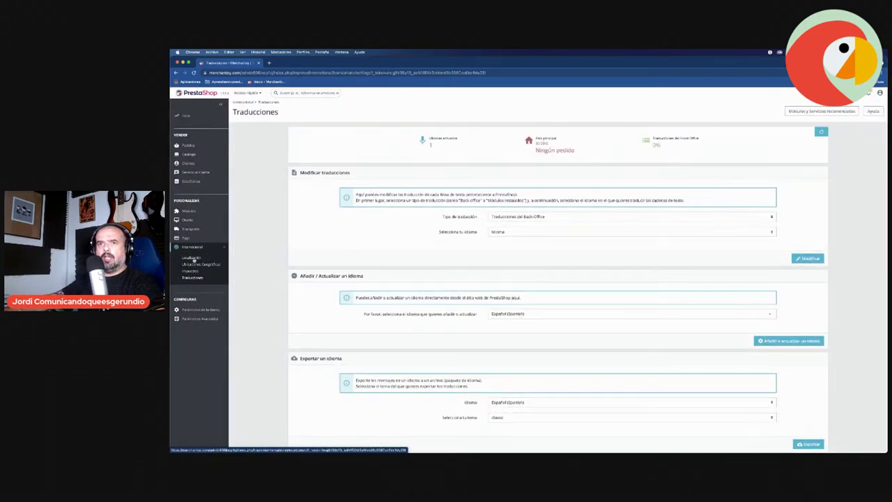
click(189, 270)
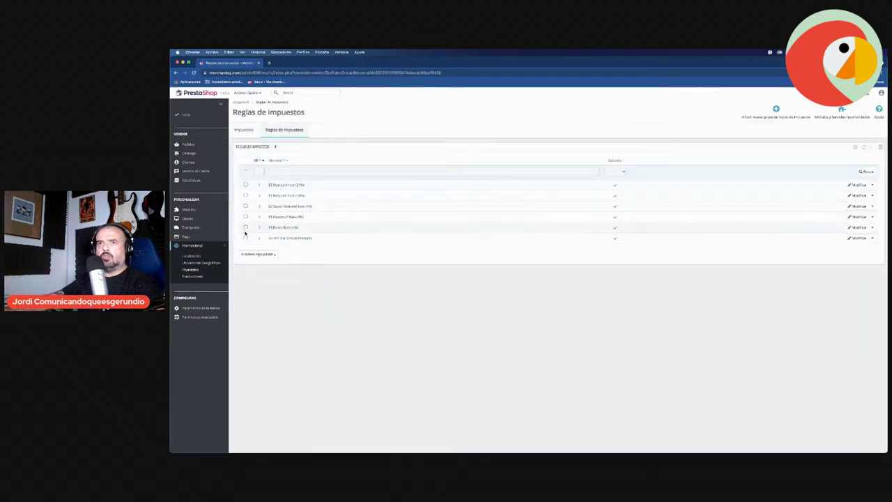
click(245, 227)
click(257, 253)
click(260, 244)
click(574, 104)
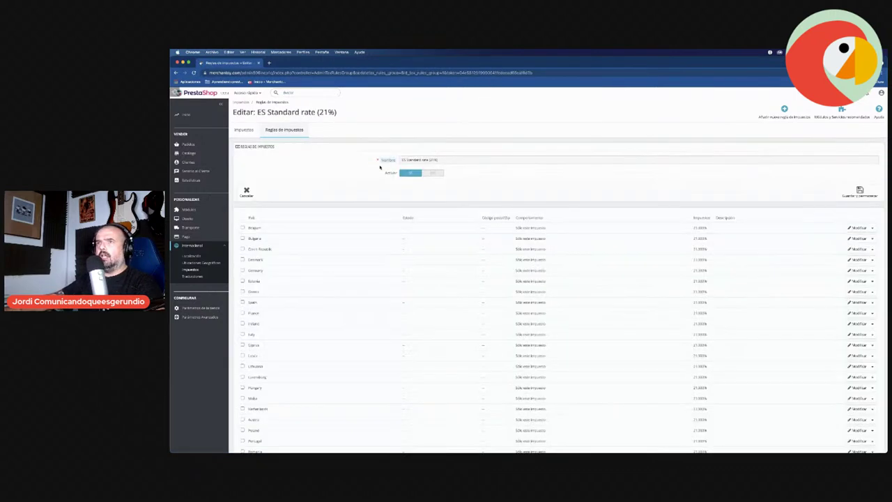
- Rename the ES Standard rate (21%) tax rule to IVA 21% and save it
triple_click(455, 160)
text(iva 21%)
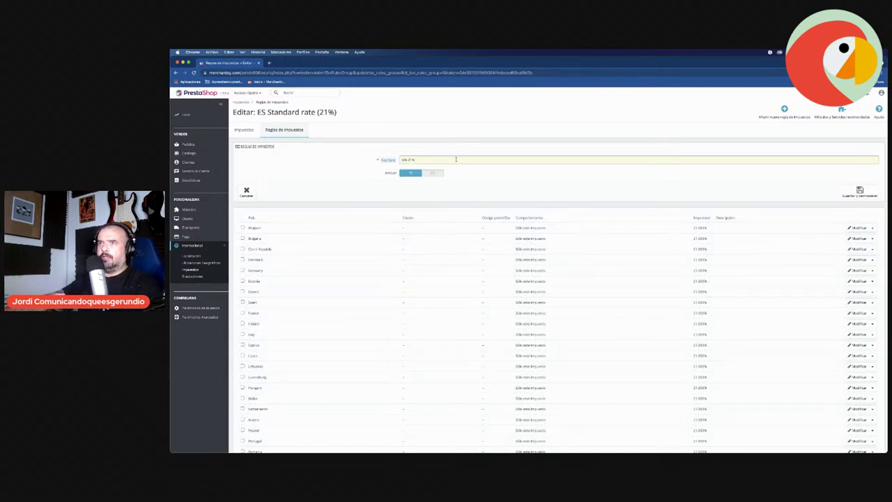
key(Return)
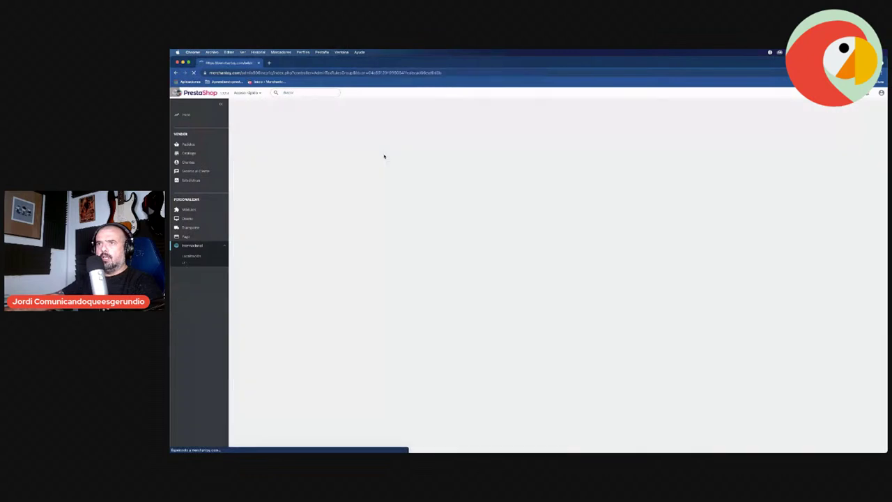
- Rename the ES Reduced Rate (10%) tax rule to IVA 10% and save it
click(290, 194)
triple_click(402, 161)
text(ES 10)
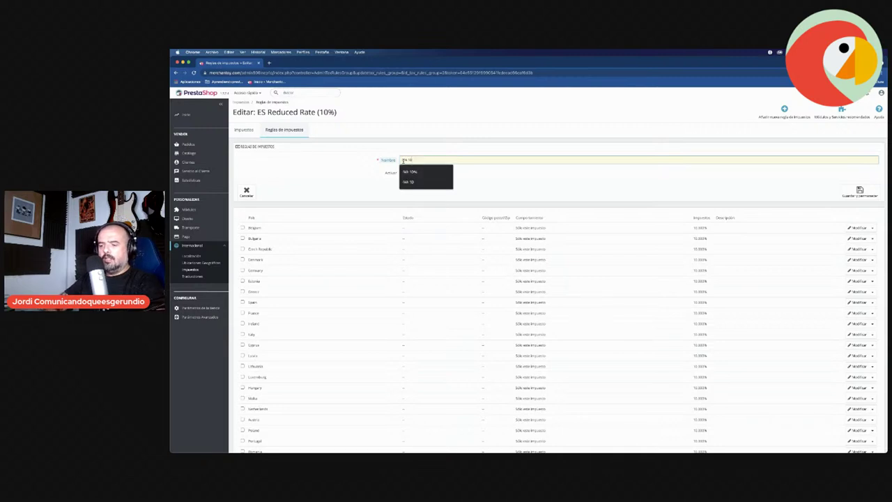
key(Down)
key(Return)
key(Return)
- Rename the ES Super Reduced Rate (4%) tax rule to IVA 4% and save it
click(284, 129)
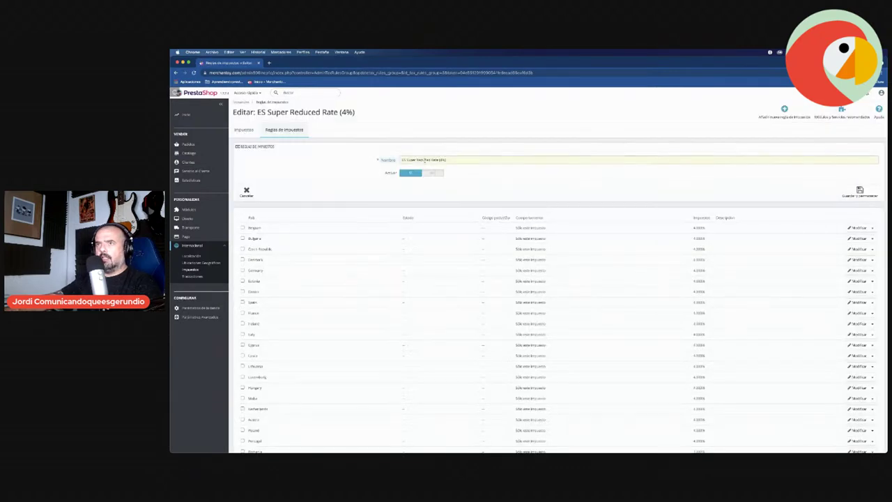
triple_click(424, 160)
text(IVA 4)
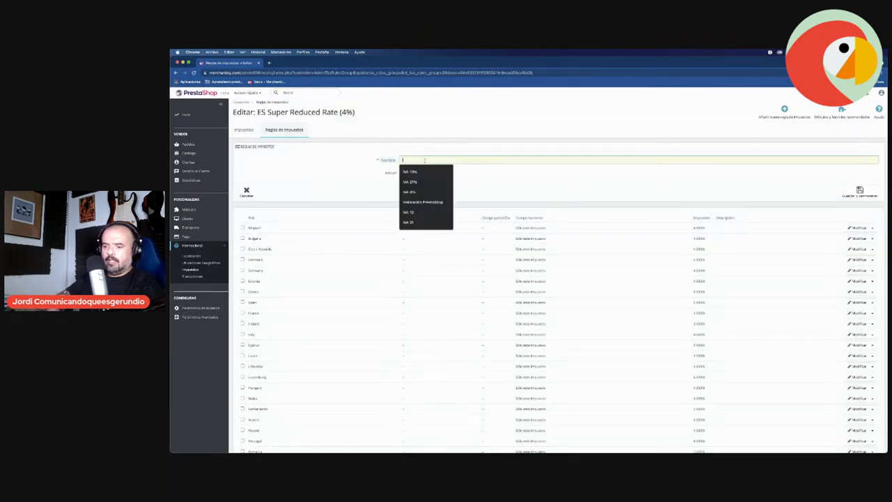
click(410, 172)
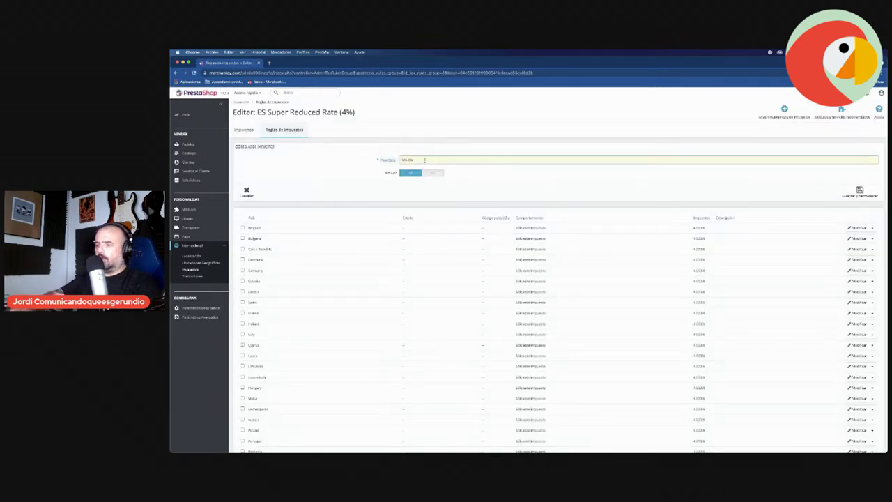
key(Return)
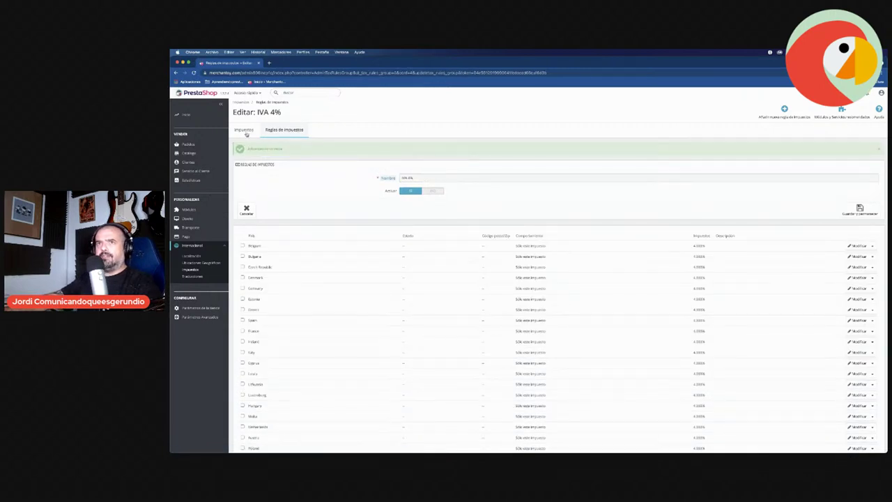
- Upload a module archive from the computer to the module manager and install it
click(243, 131)
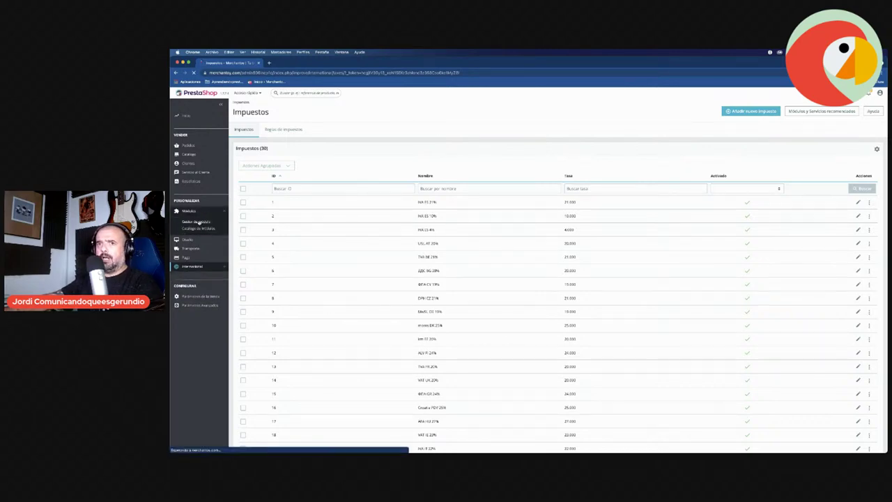
click(196, 222)
click(752, 111)
mouse_move(194, 442)
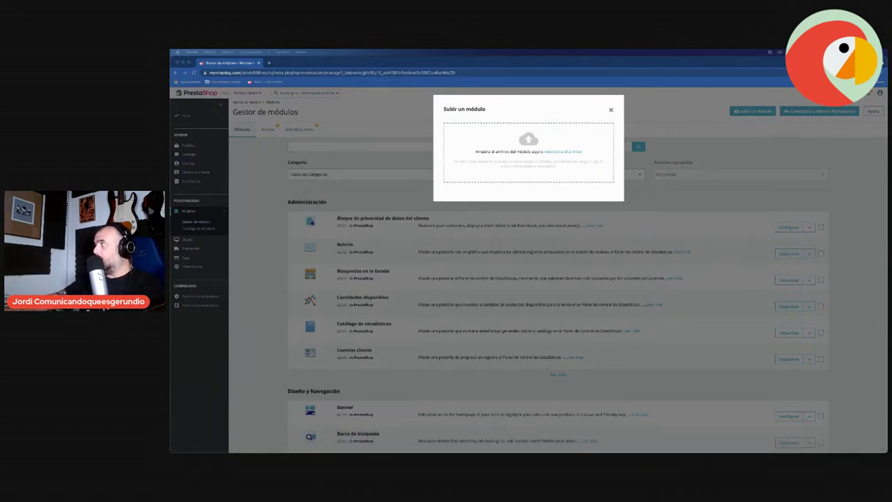
drag(629, 158, 547, 155)
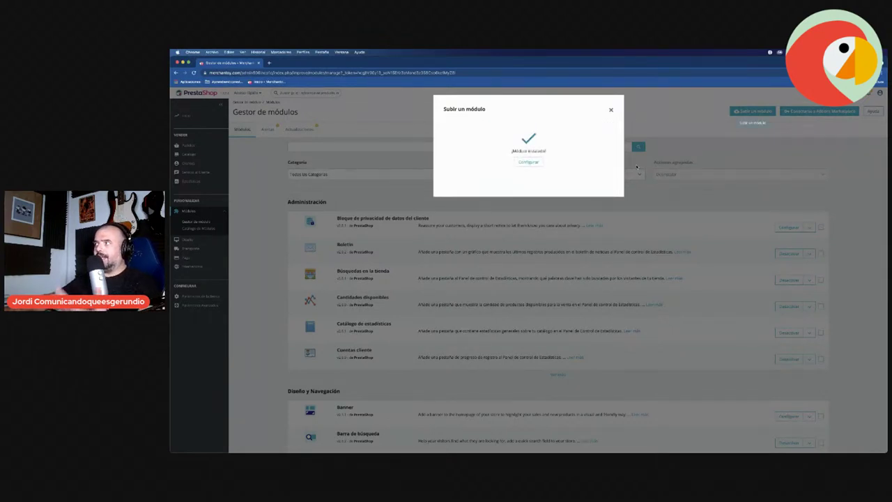
- Use the Limpiador de Prestashop module to delete the catalogue, orders and customers, fix functional integrity, and clean and optimise the database
click(523, 161)
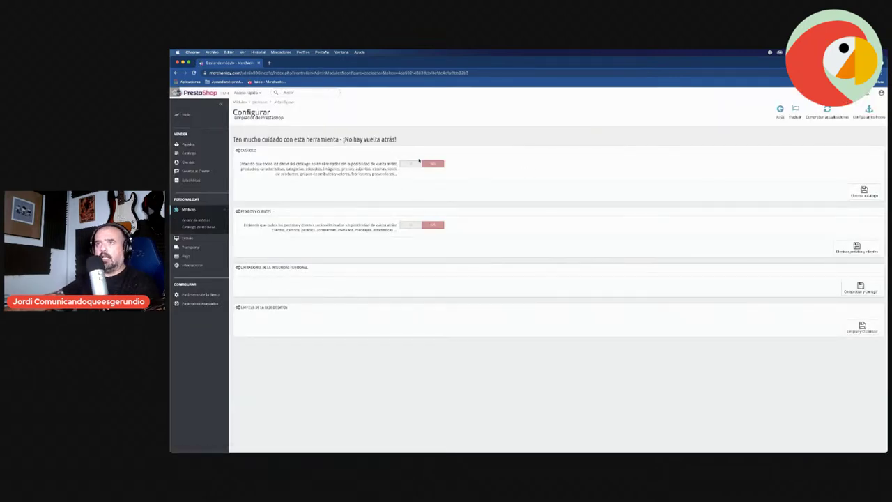
click(425, 165)
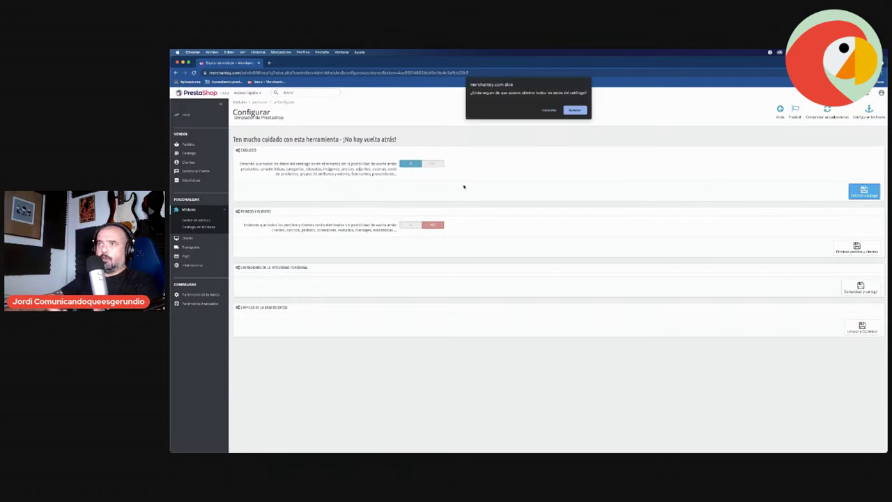
click(574, 110)
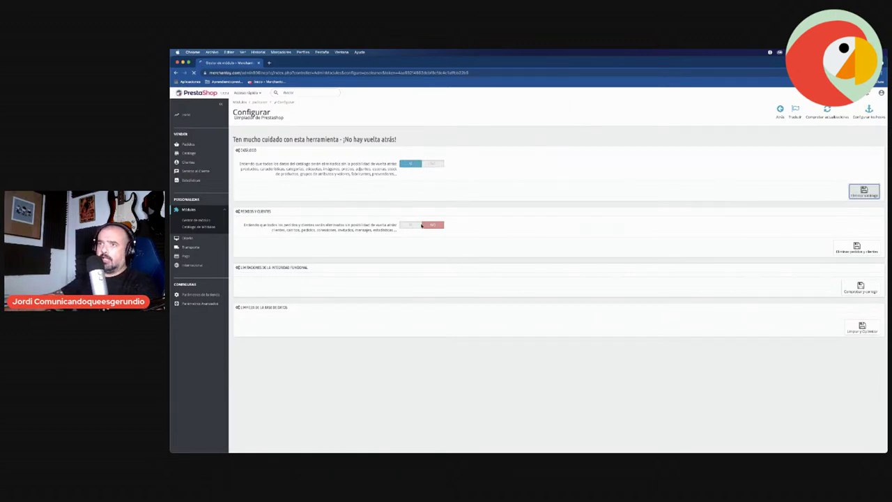
click(408, 244)
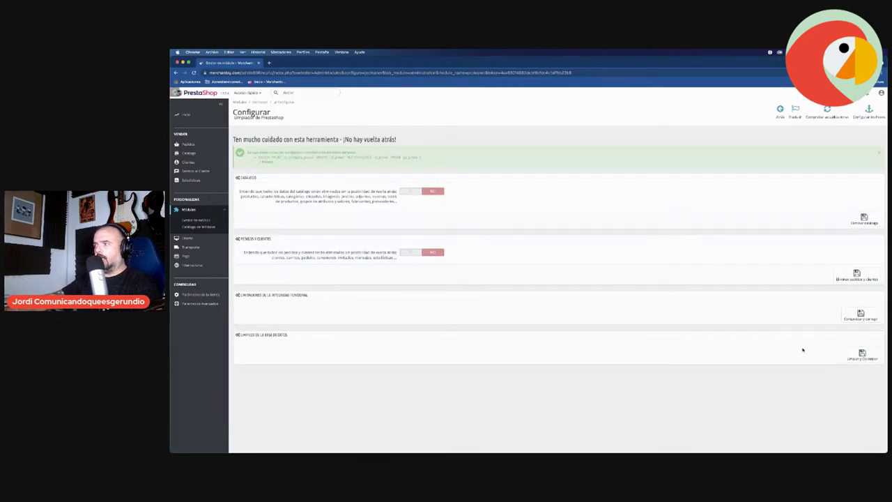
click(861, 354)
- Check the product, category and order lists for leftover demo data
click(189, 161)
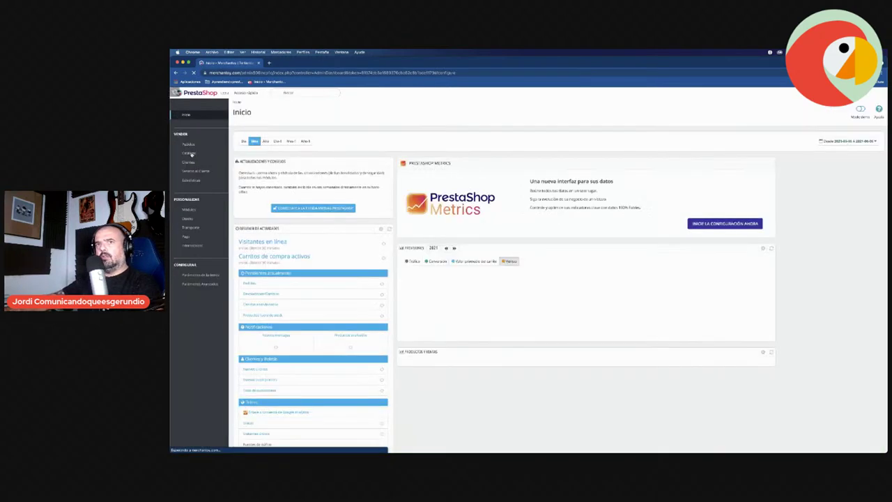
click(192, 154)
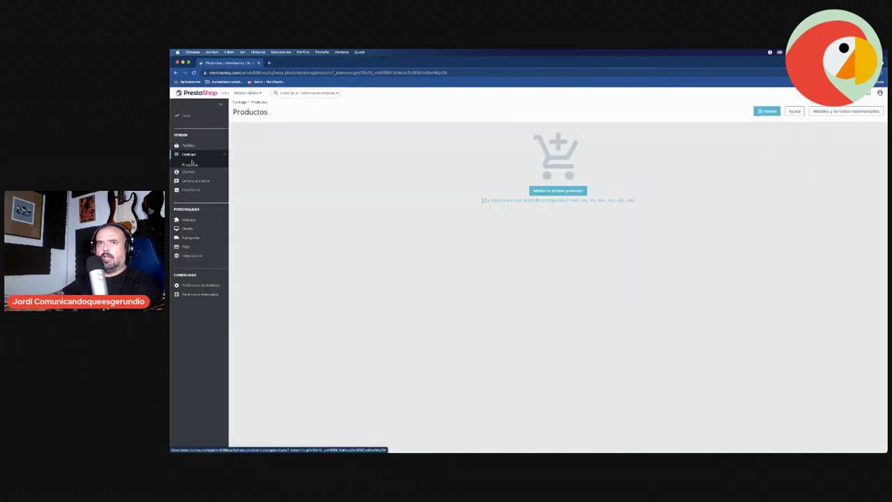
click(190, 172)
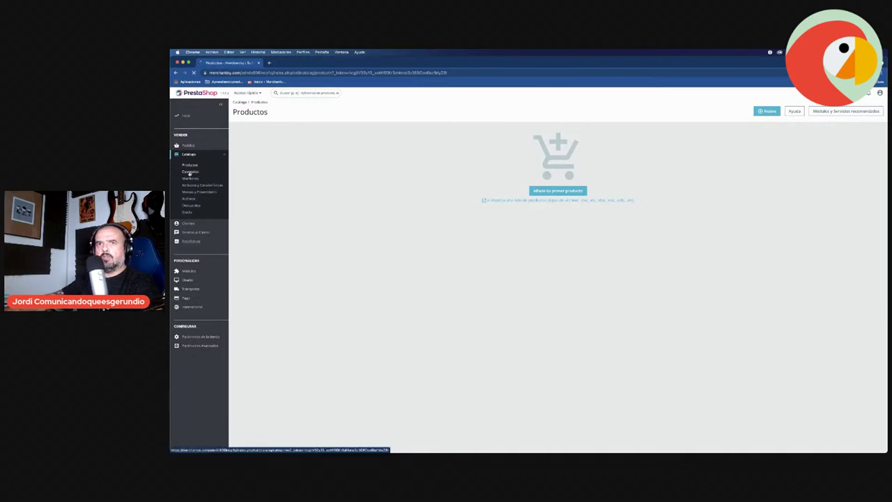
click(189, 146)
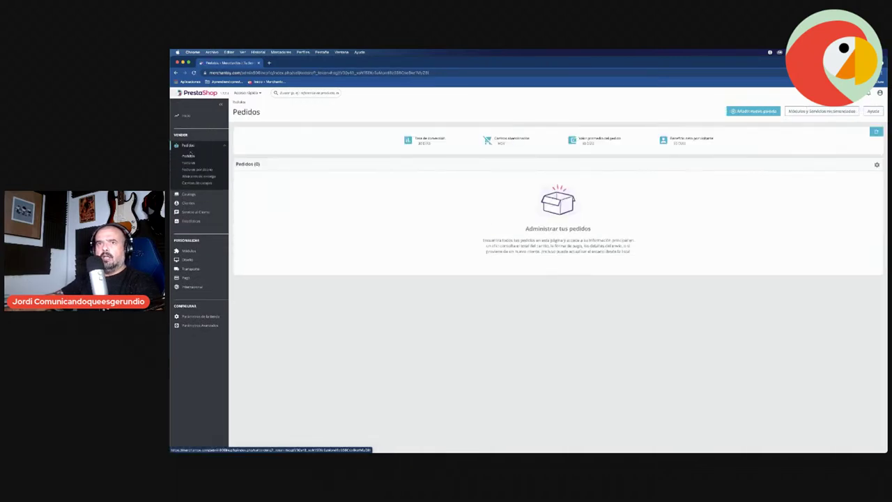
click(188, 174)
- Import transformer.zip from the Theme for PS 1.7 folder in Downloads as a new theme
click(194, 222)
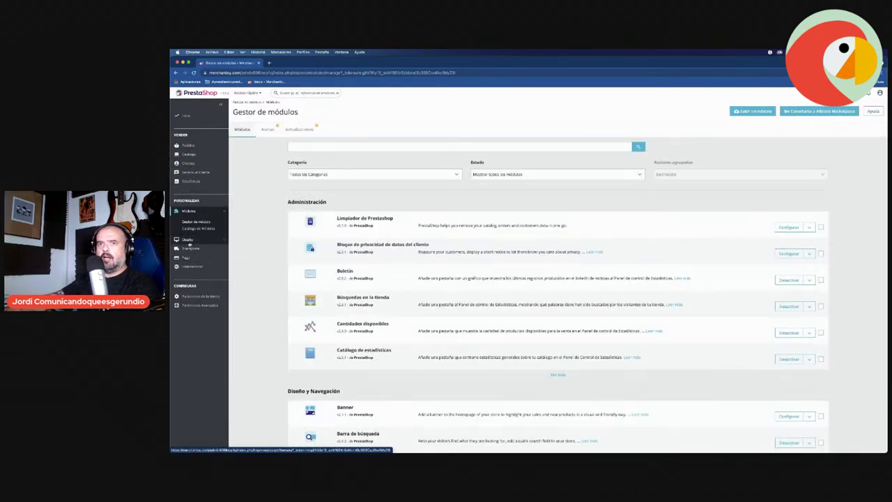
click(188, 240)
click(696, 111)
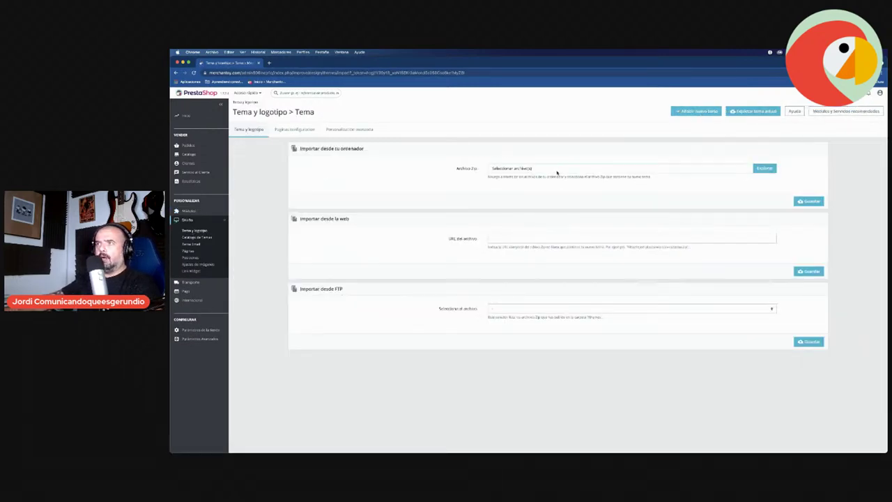
click(536, 169)
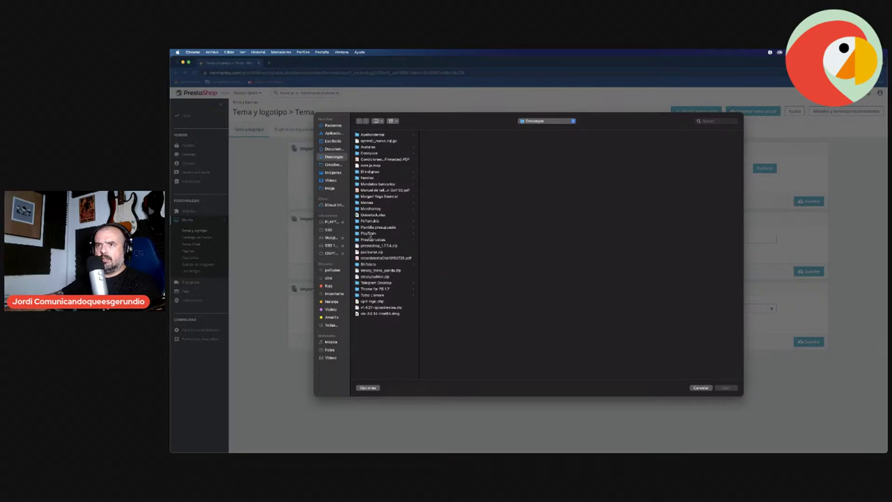
click(374, 289)
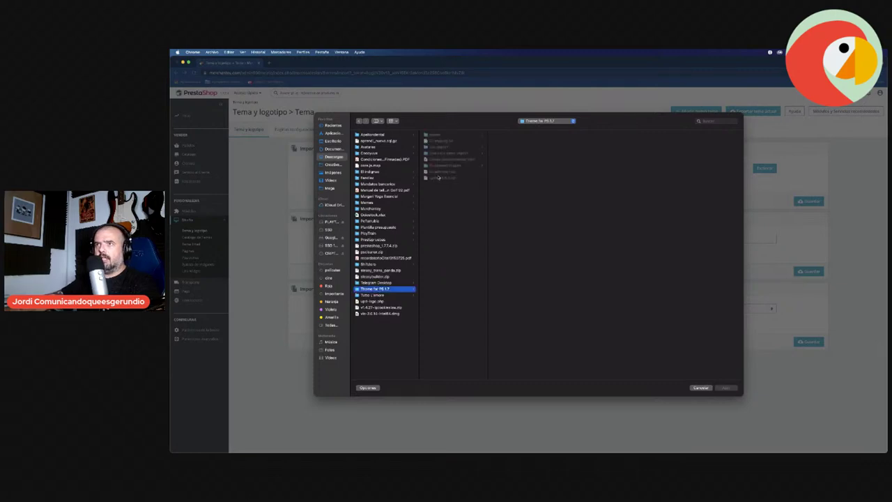
click(438, 178)
key(Return)
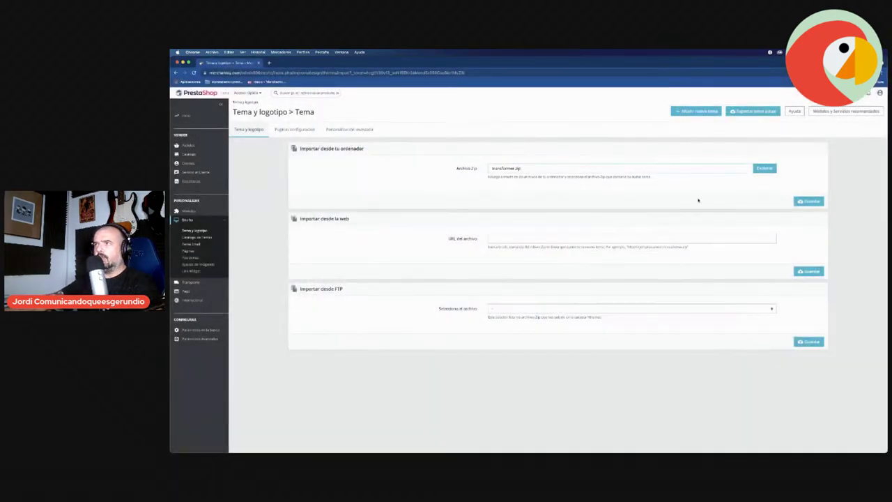
click(808, 201)
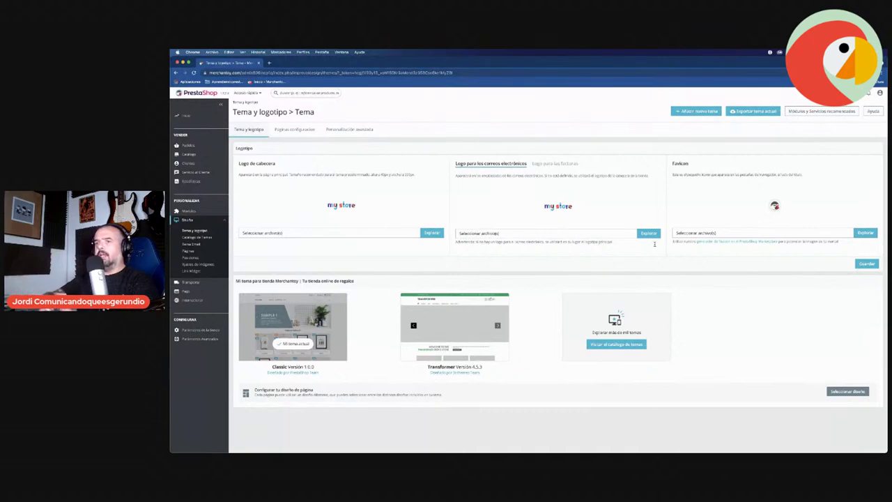
- Set Transformer as the store's active theme and delete the Classic theme
click(449, 344)
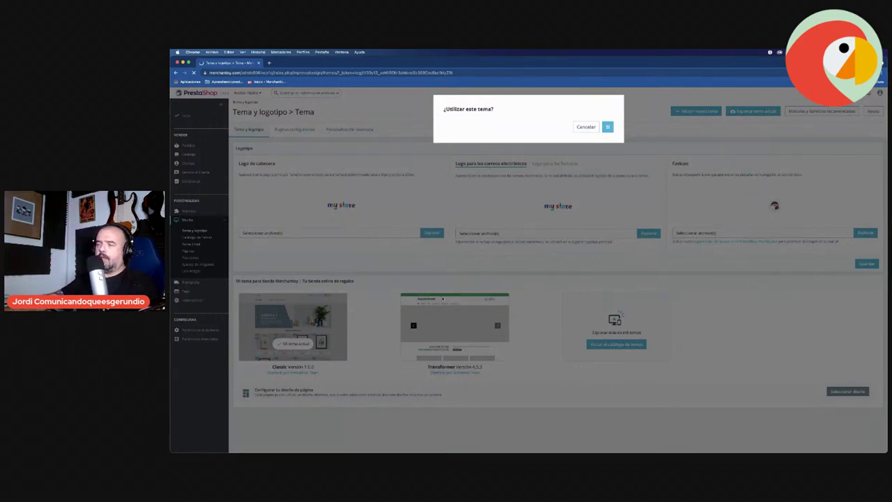
key(Return)
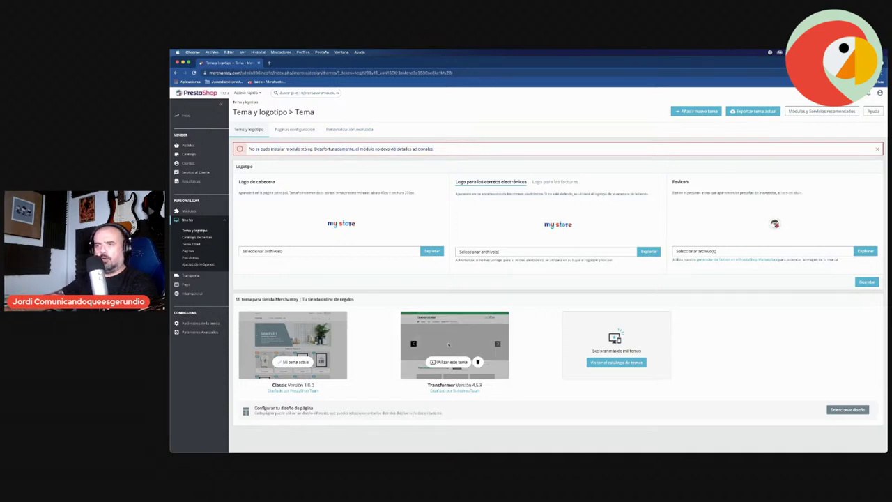
click(452, 362)
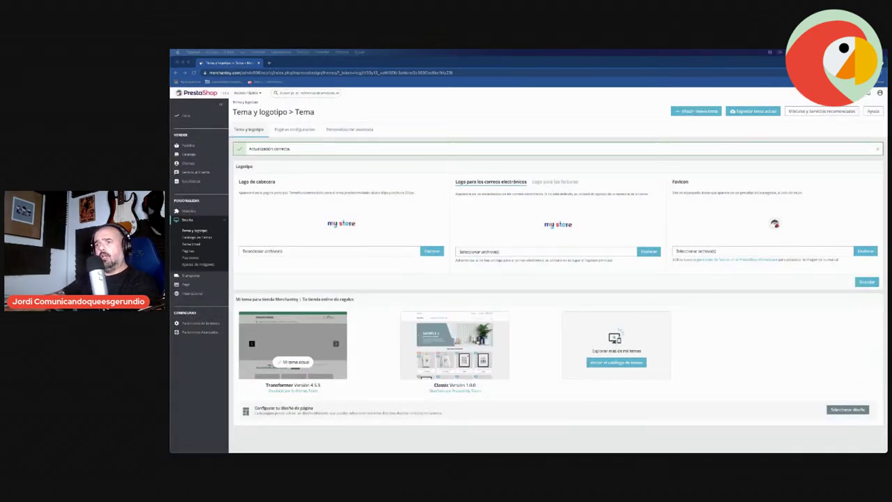
click(478, 362)
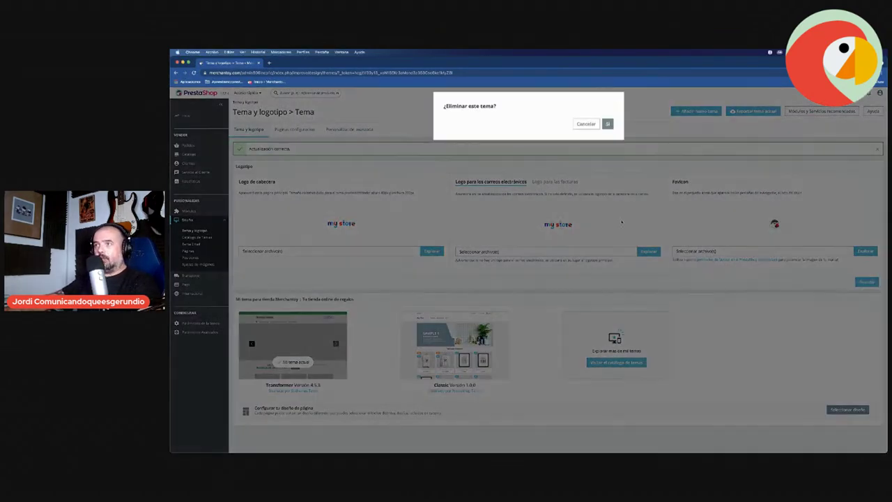
click(607, 127)
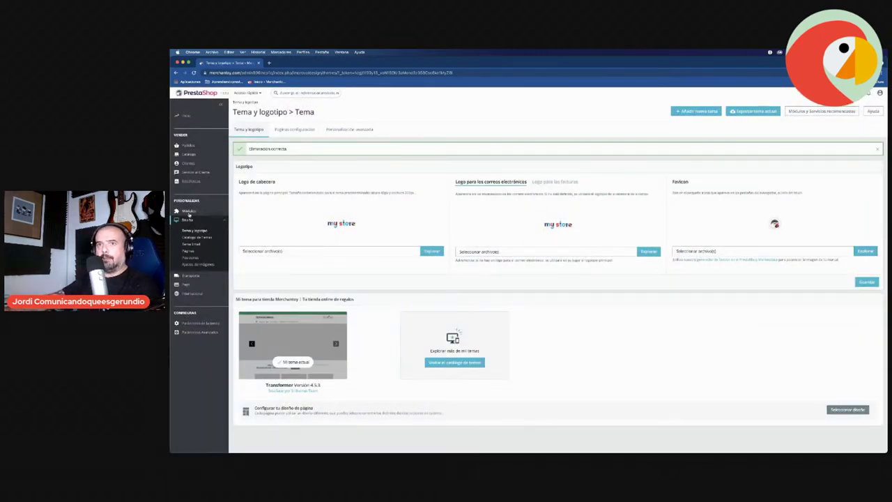
- Uninstall all the disabled modules in the Diseño y Navegación category with one bulk action
mouse_move(188, 214)
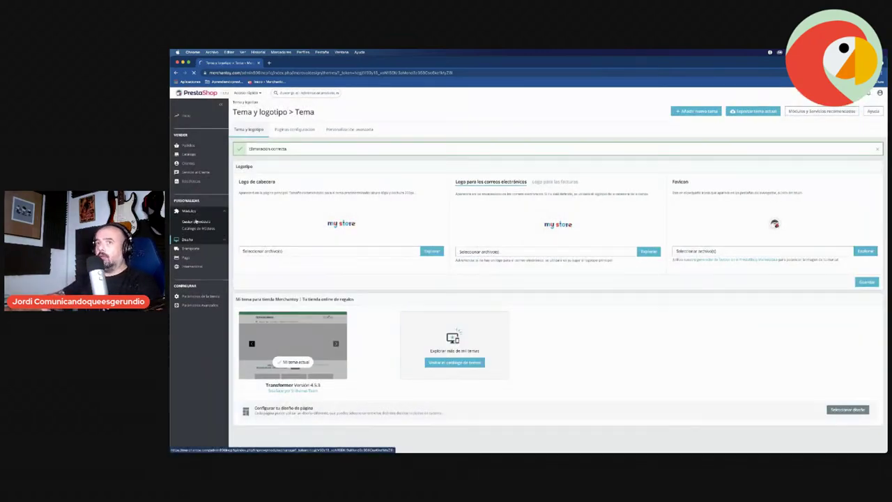
click(196, 221)
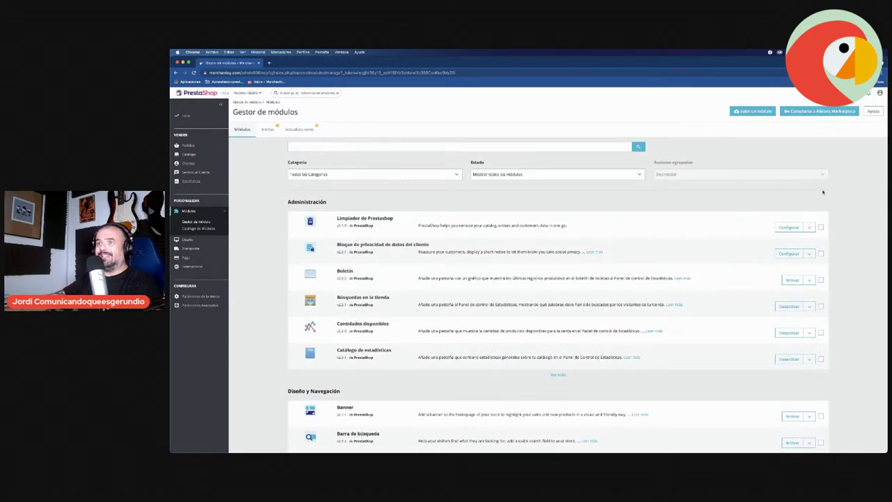
scroll(689, 399, down, 5)
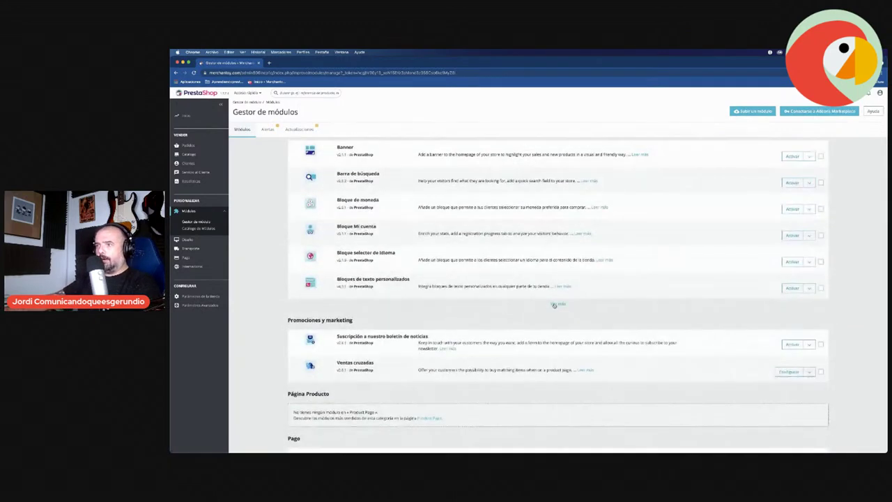
click(557, 305)
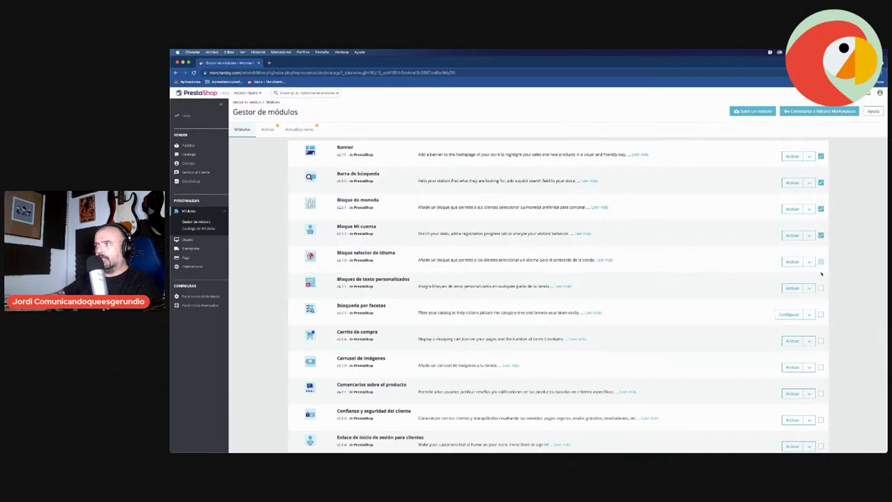
click(820, 340)
scroll(820, 340, down, 2)
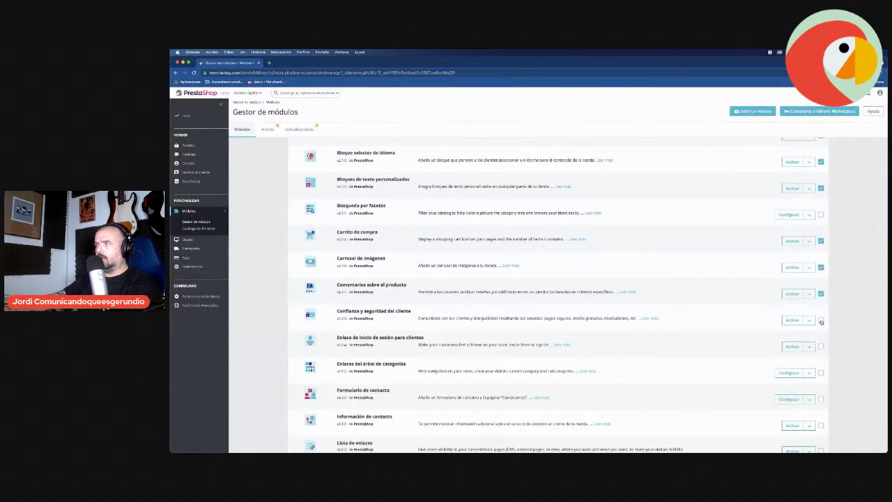
click(820, 346)
scroll(819, 346, down, 2)
click(821, 352)
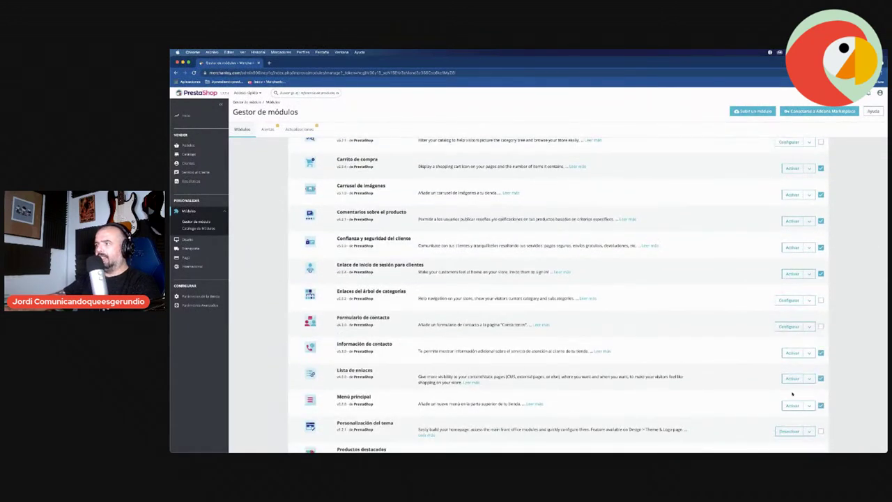
scroll(791, 395, down, 3)
click(820, 306)
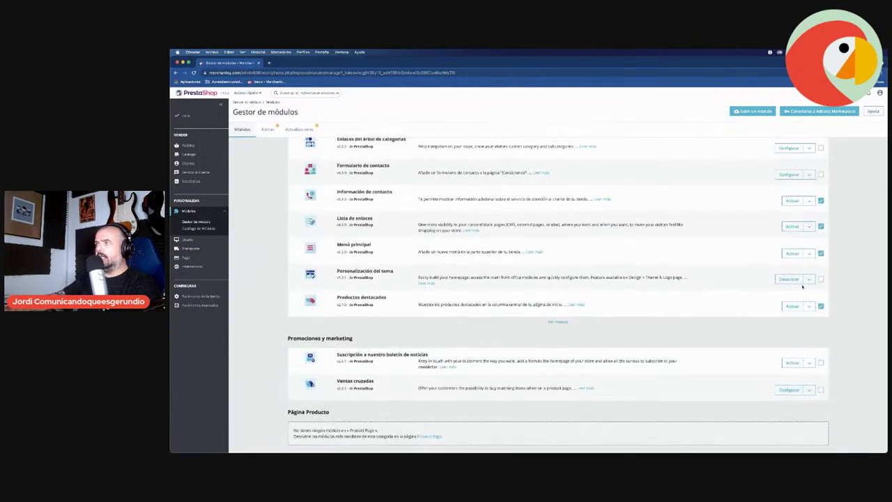
scroll(801, 286, up, 15)
click(697, 174)
click(699, 187)
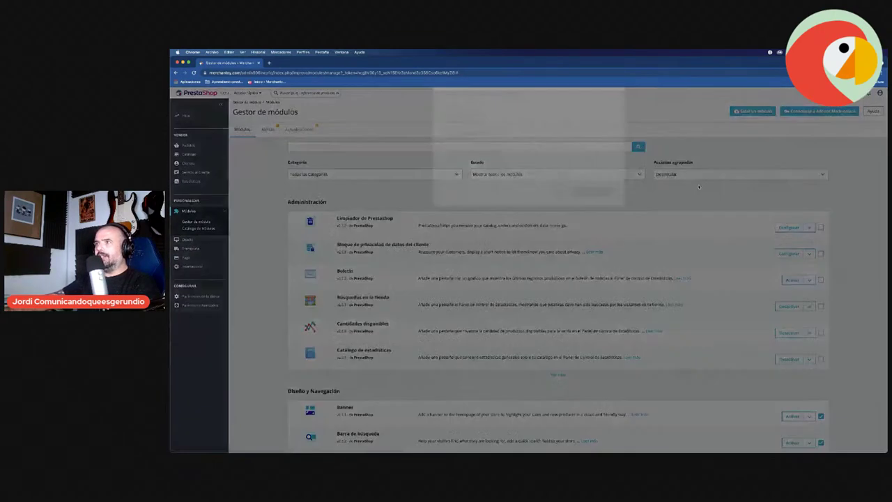
click(587, 225)
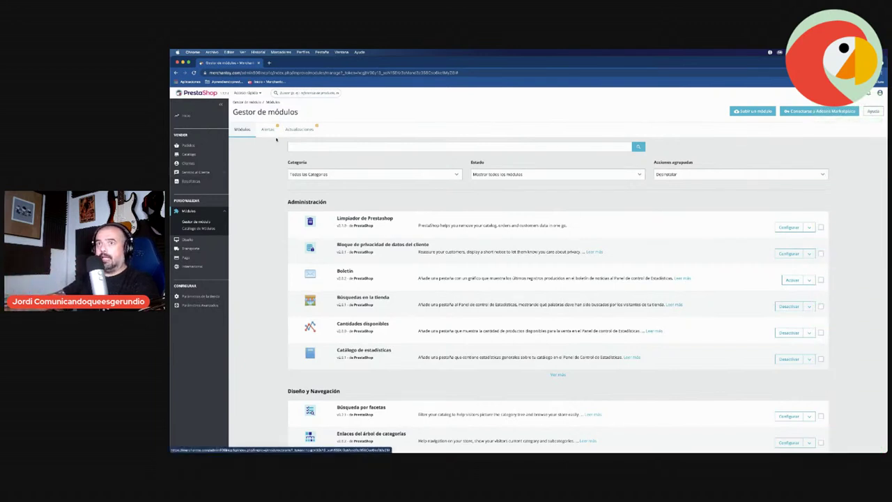
click(200, 221)
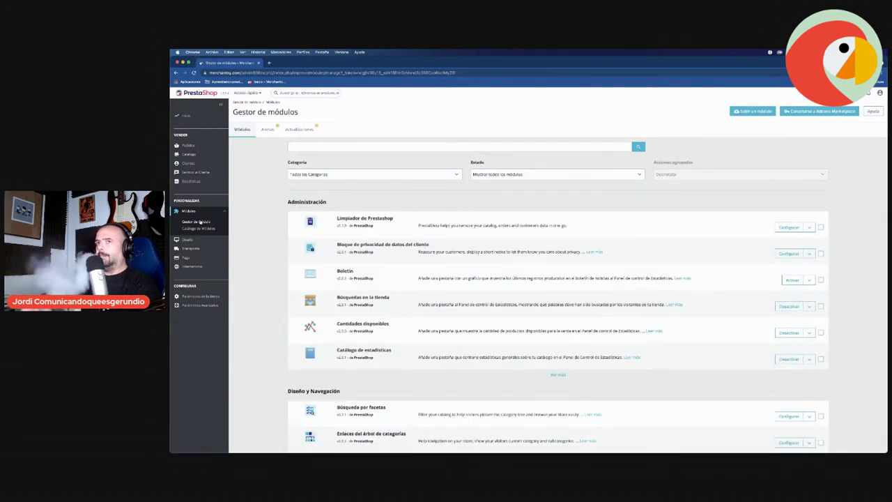
- Disable the shop in the maintenance settings, add the current computer's IP as a maintenance IP and save
mouse_move(197, 304)
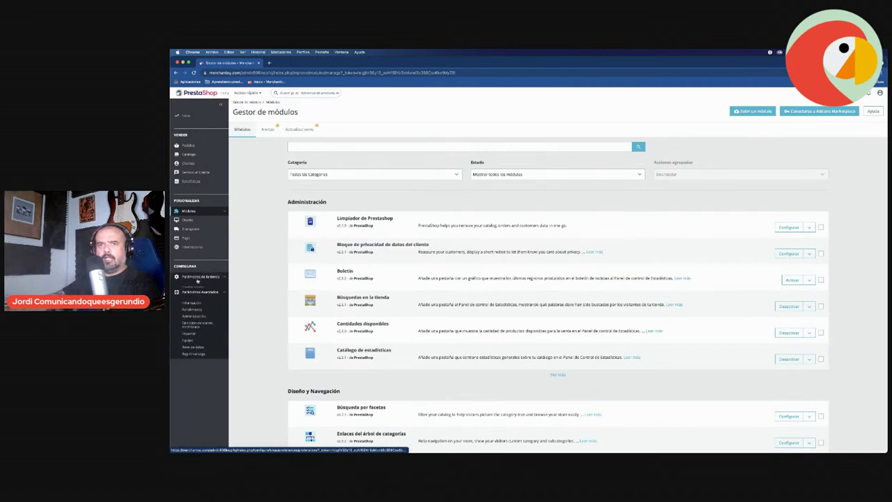
click(193, 286)
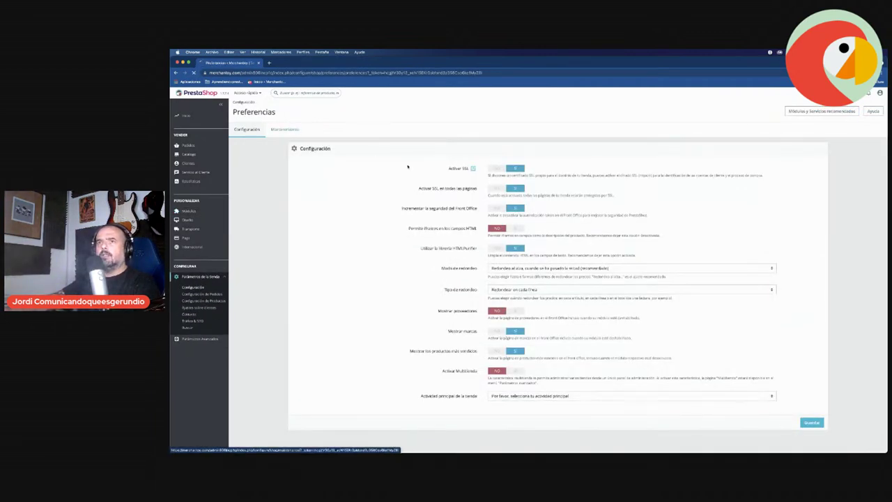
click(287, 128)
click(638, 184)
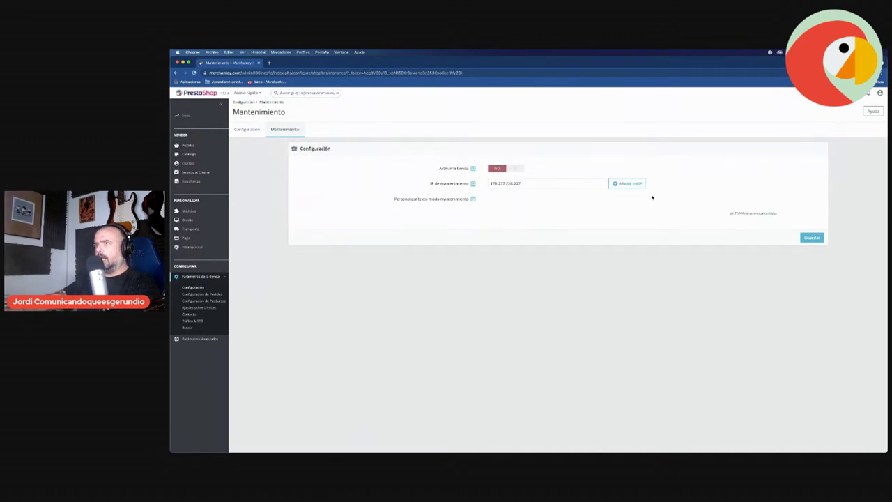
click(817, 253)
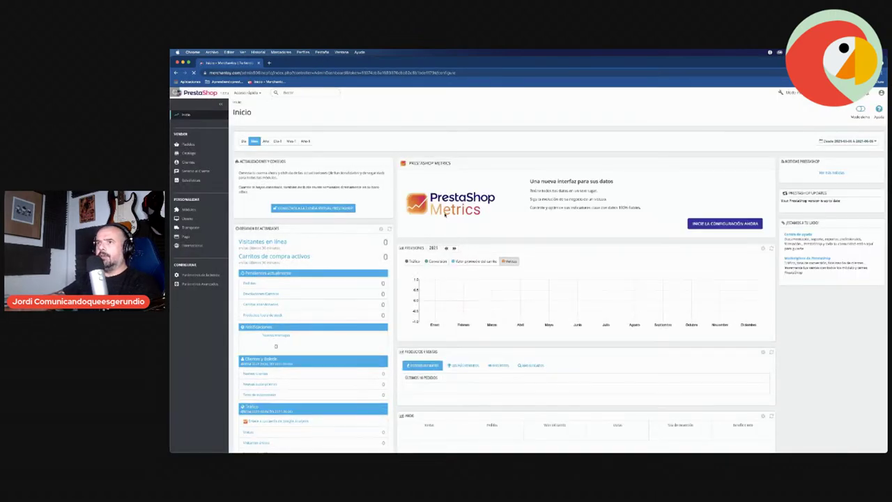
- View the storefront's home page with the new theme and return to the module manager
click(801, 92)
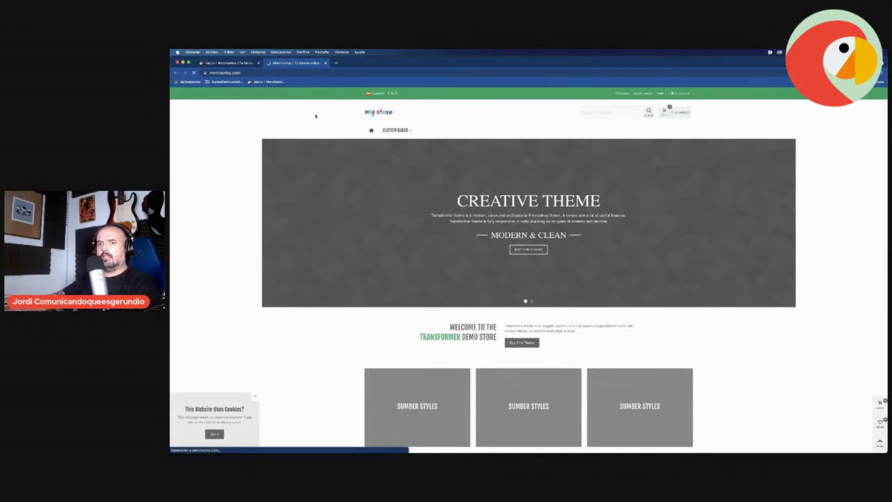
click(326, 63)
click(188, 209)
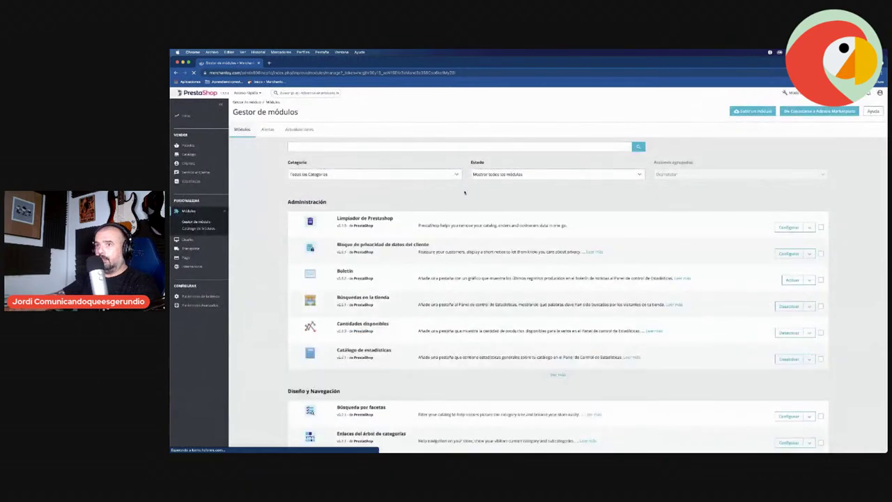
- Upload the Easy Builder module file to install it and open its configuration
click(752, 111)
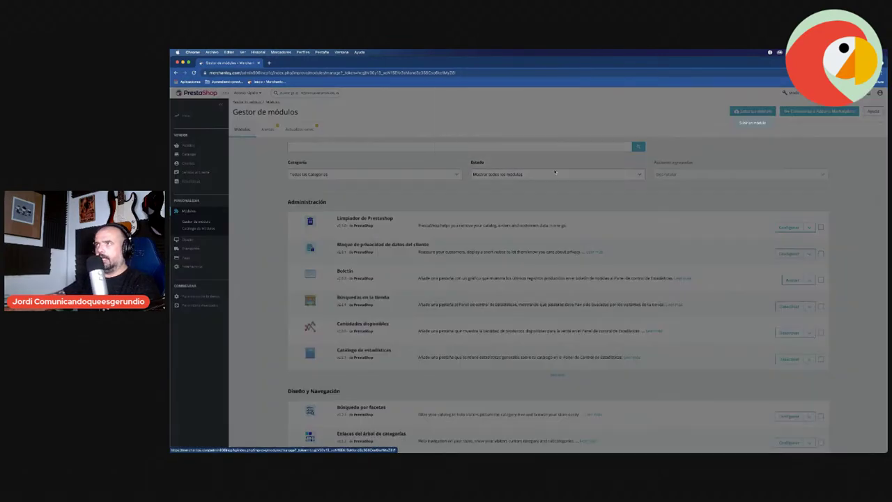
click(189, 445)
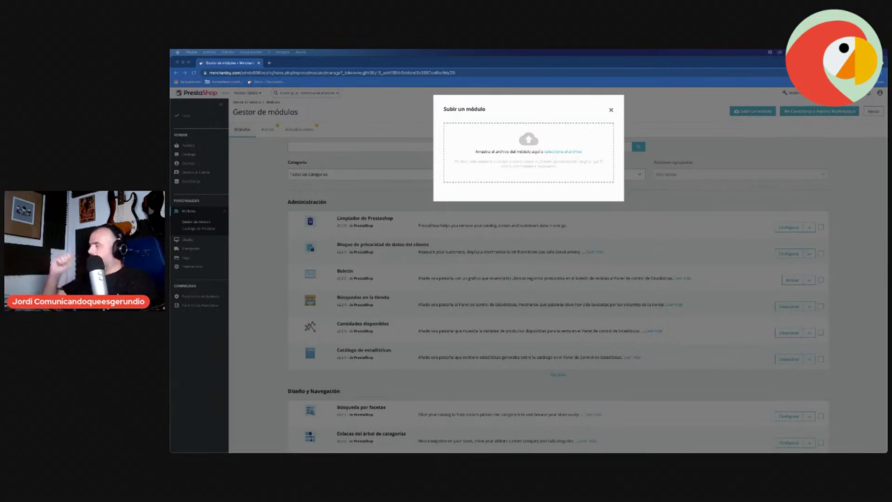
drag(885, 209, 465, 140)
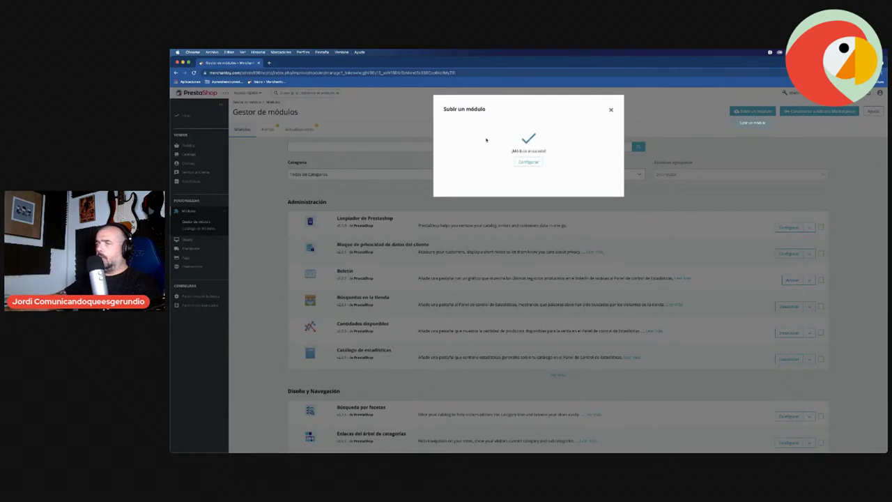
click(528, 162)
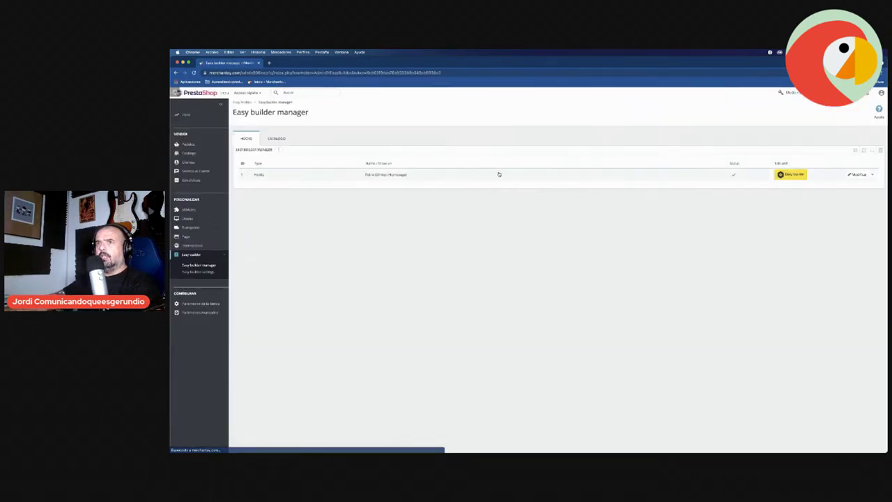
- Return to the module manager, upload a second module file and open its configuration
click(197, 220)
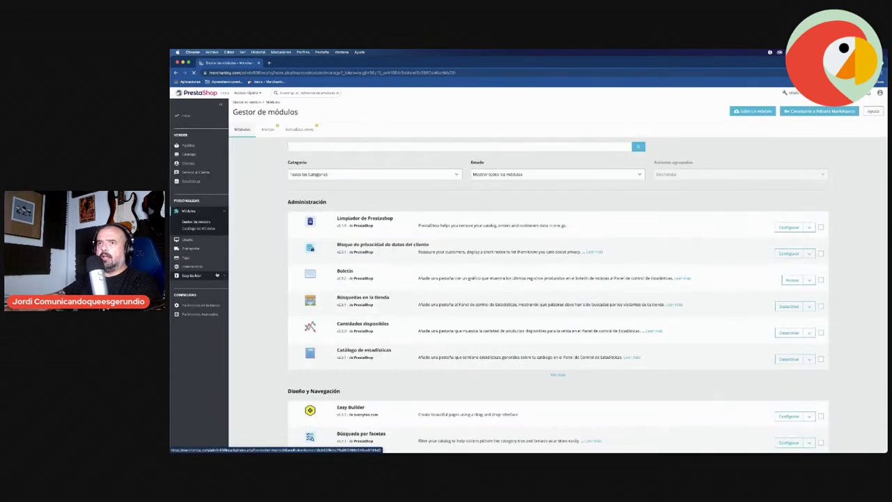
click(751, 111)
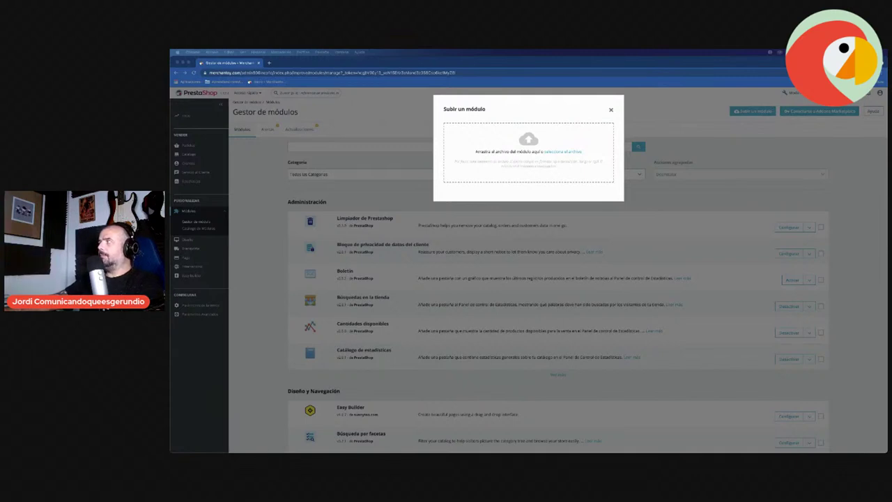
drag(565, 133, 464, 137)
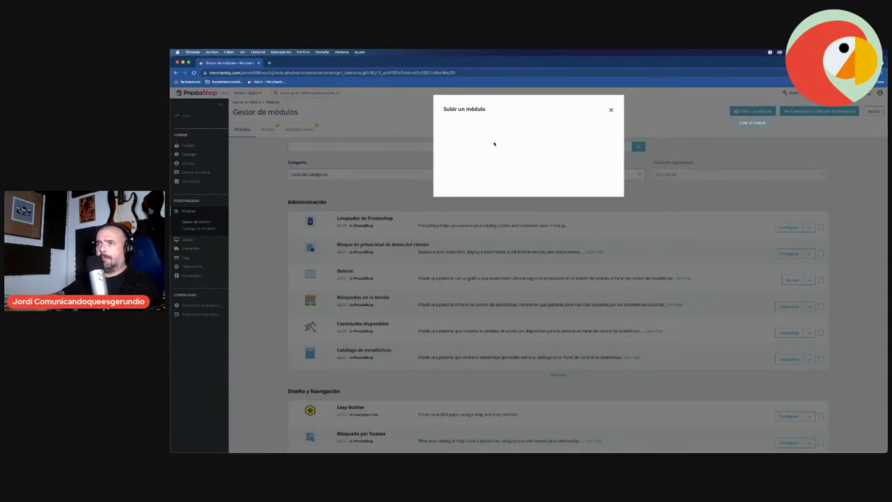
click(527, 163)
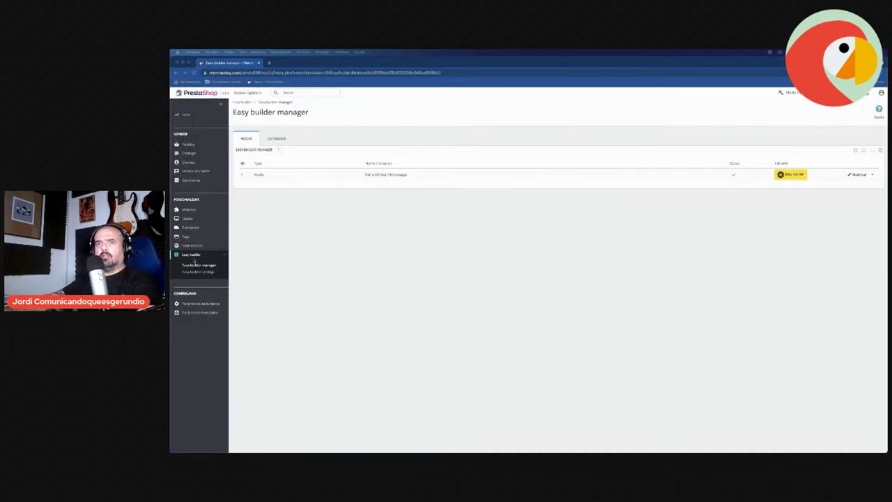
- Review the Easy Builder settings, preview the homepage full-width top hook in its editor and go back to the dashboard
click(197, 271)
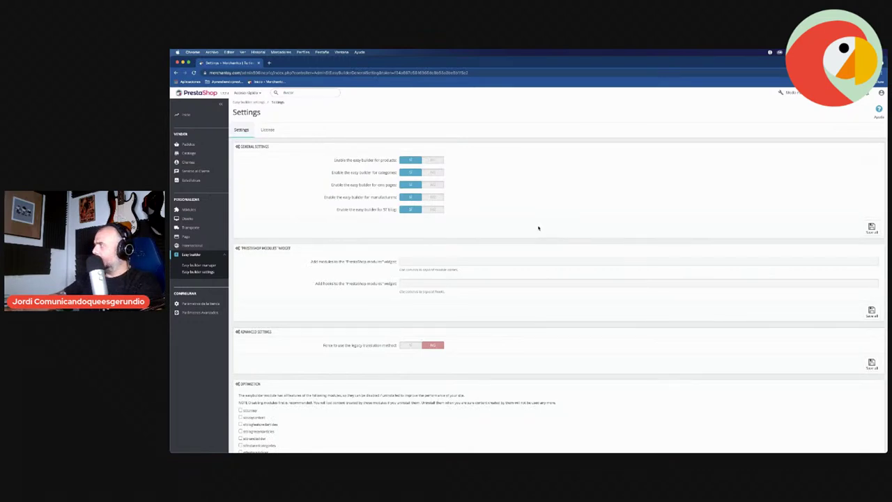
click(201, 264)
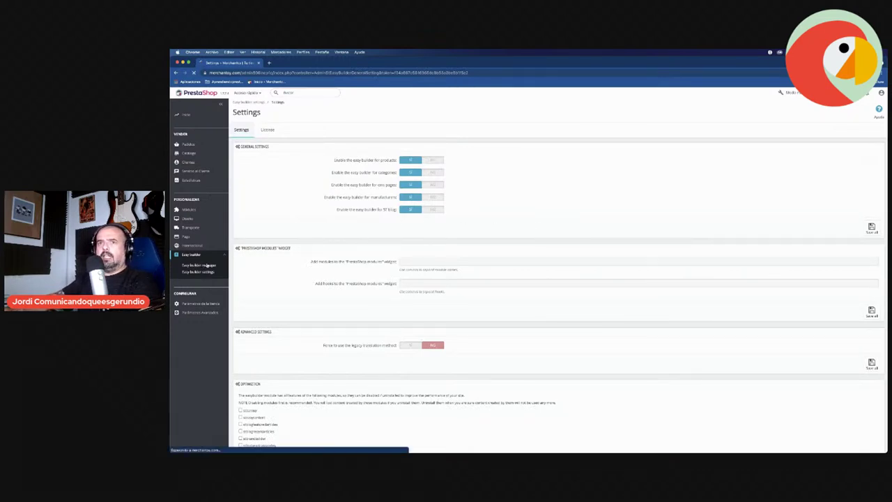
click(780, 175)
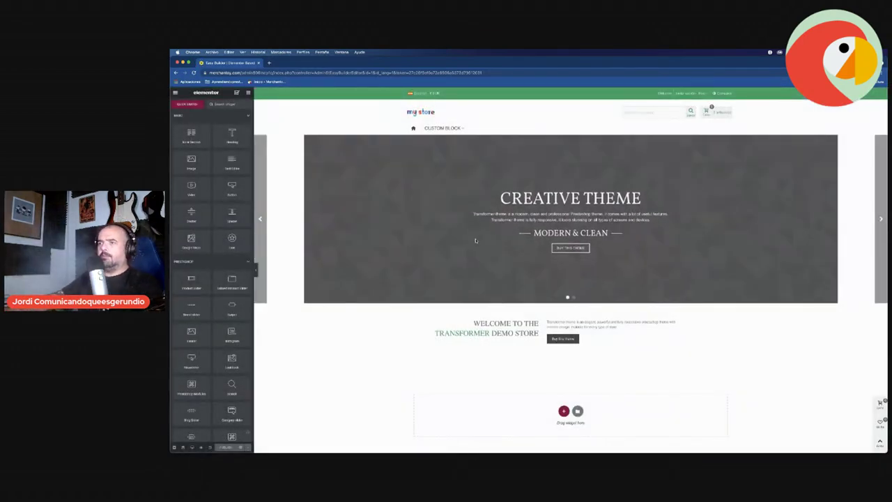
scroll(456, 327, down, 10)
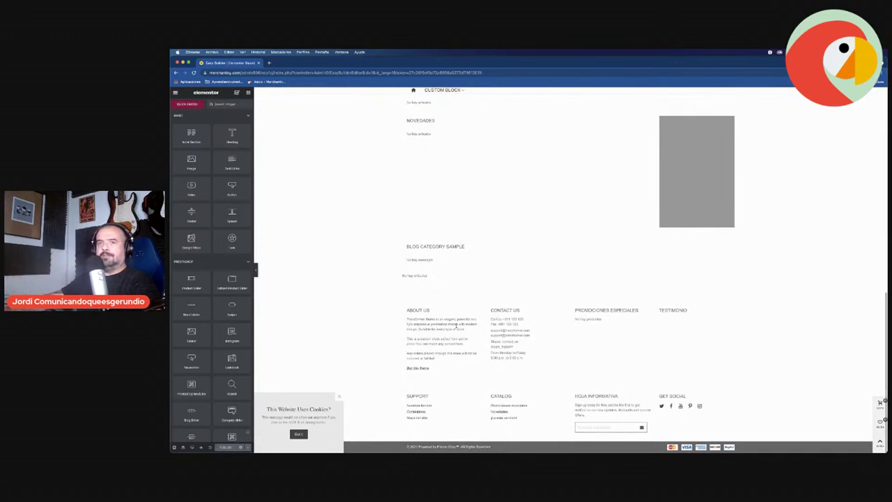
click(176, 92)
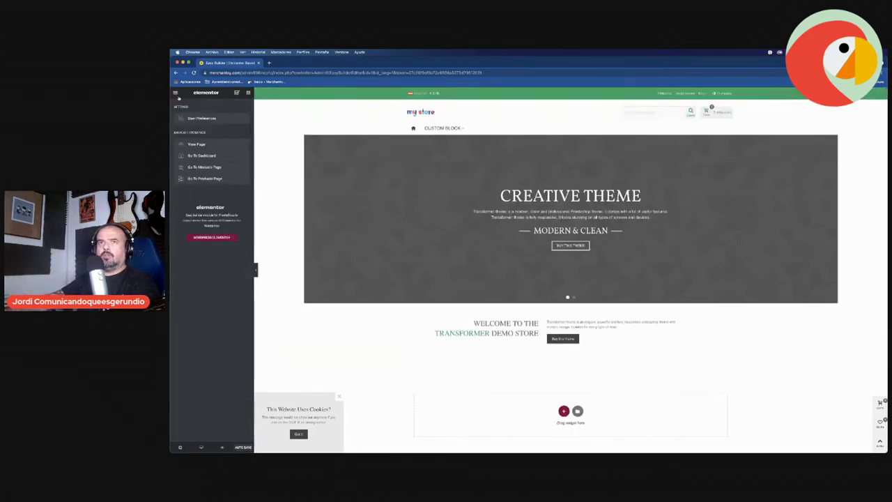
click(197, 156)
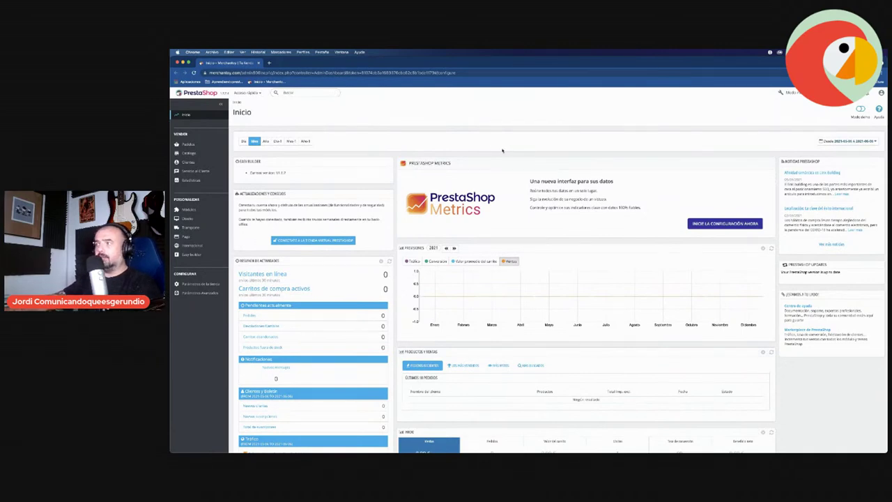
- Open the storefront in a separate browser tab, glance at it and return to the back office
click(779, 96)
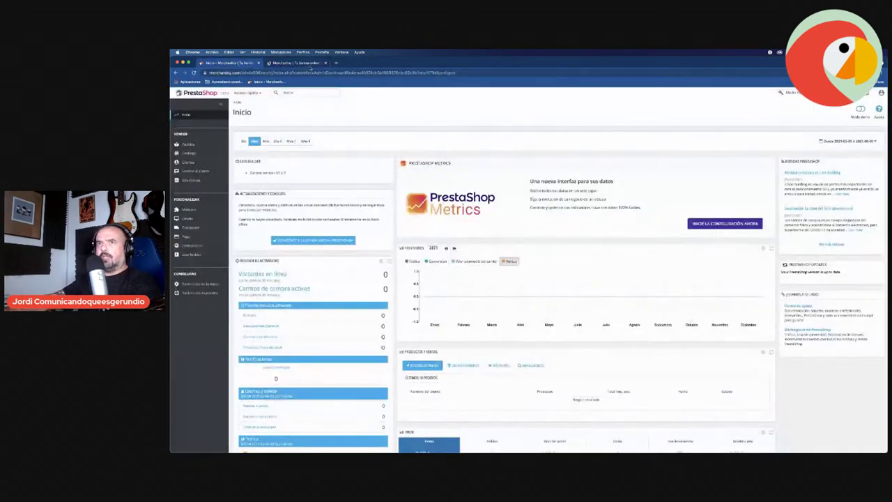
click(296, 63)
click(226, 63)
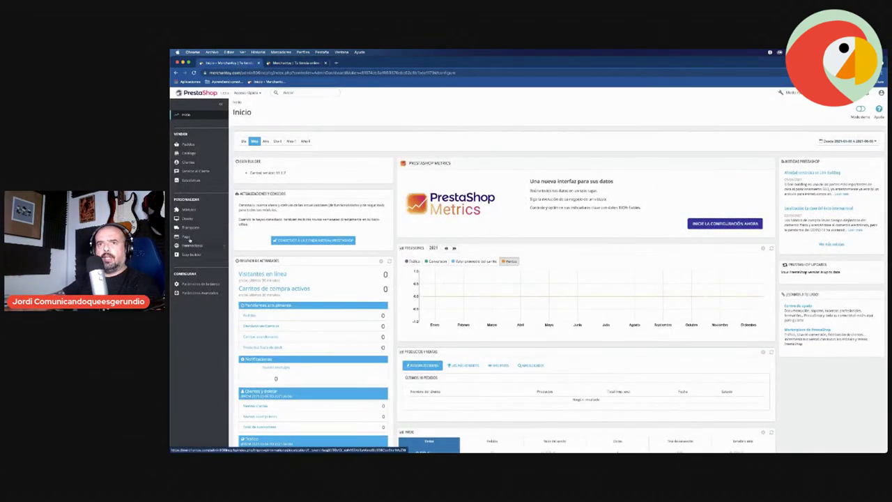
- Open the image settings and filter the image types to those used for products
mouse_move(188, 218)
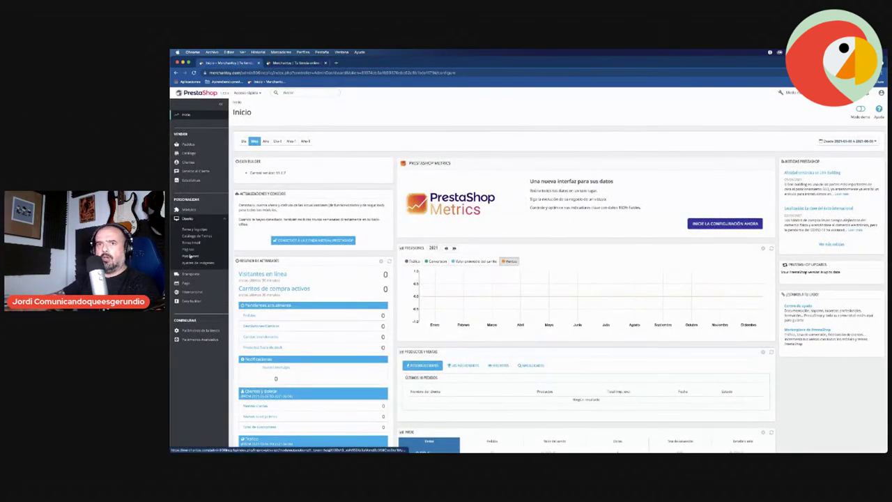
click(196, 263)
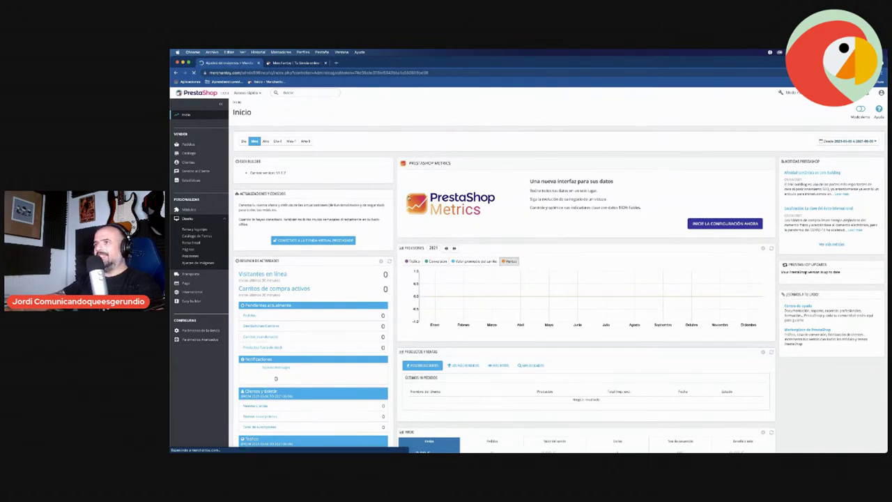
click(339, 192)
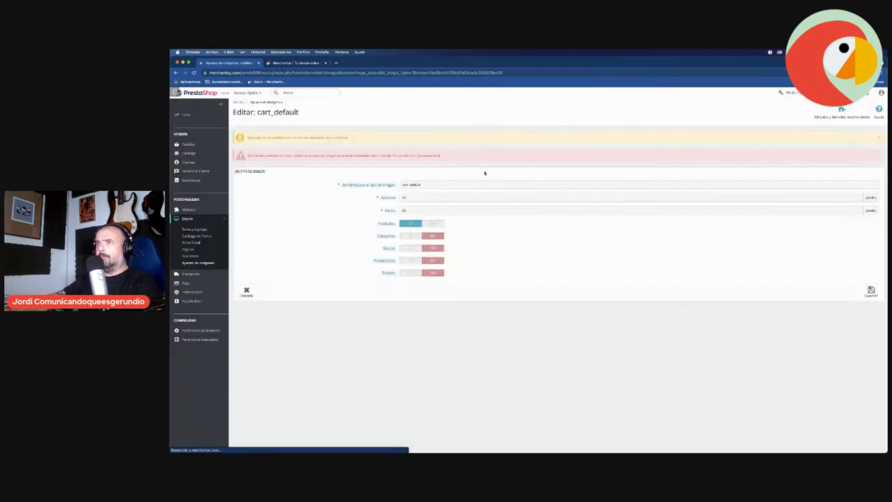
click(195, 263)
click(553, 178)
click(553, 187)
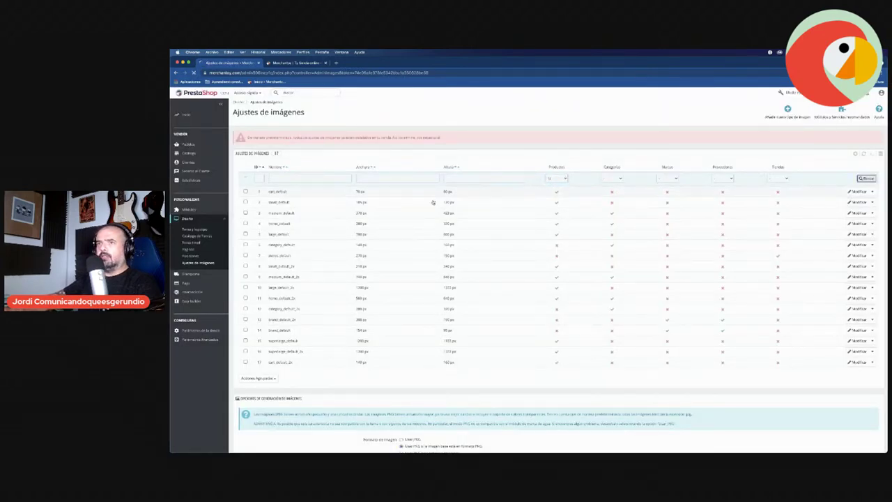
- Set the width of the cart_default image type to 80 pixels to match its height and save
click(371, 192)
click(411, 198)
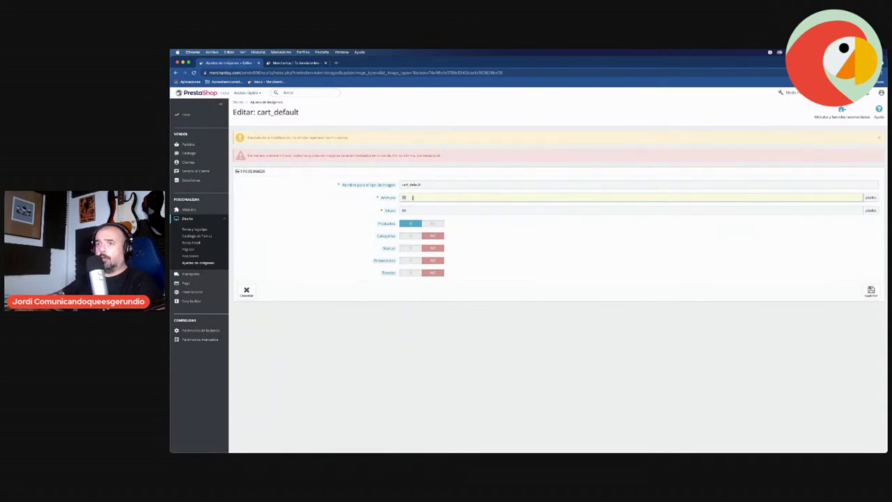
key(Return)
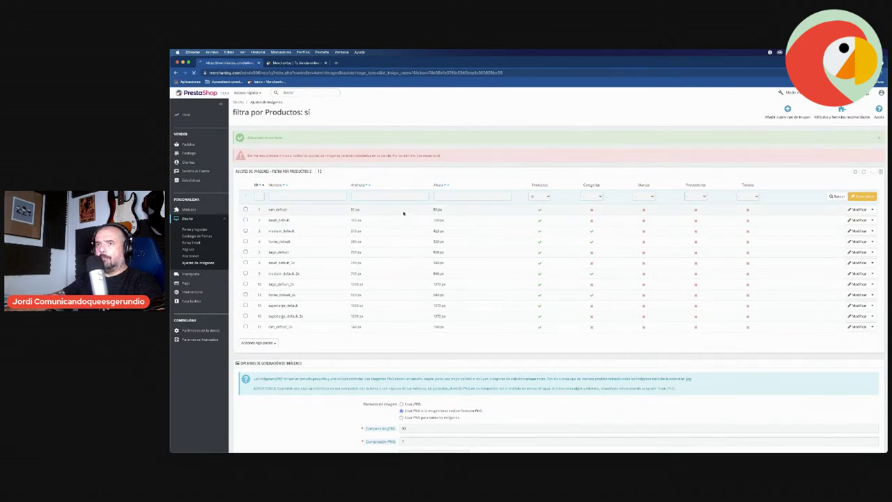
click(401, 211)
click(411, 198)
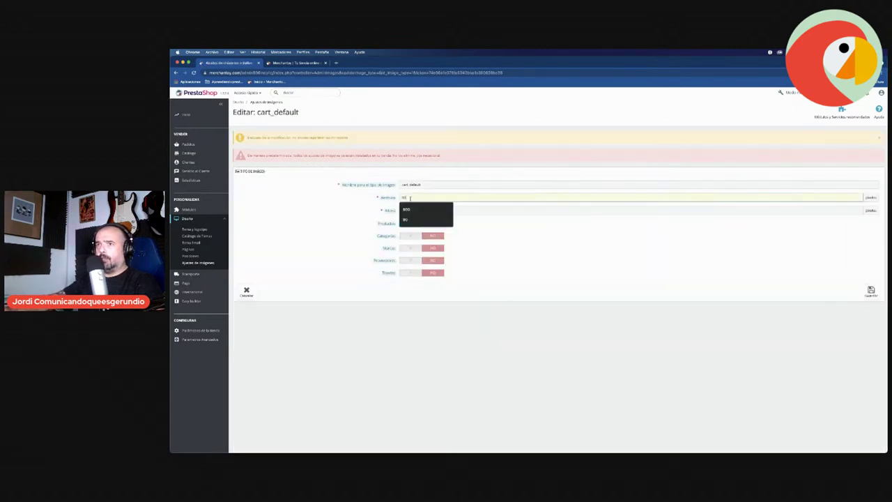
key(Return)
- Match width to height for two image types: small_default to 120 pixels and medium_default to 423 pixels
click(392, 218)
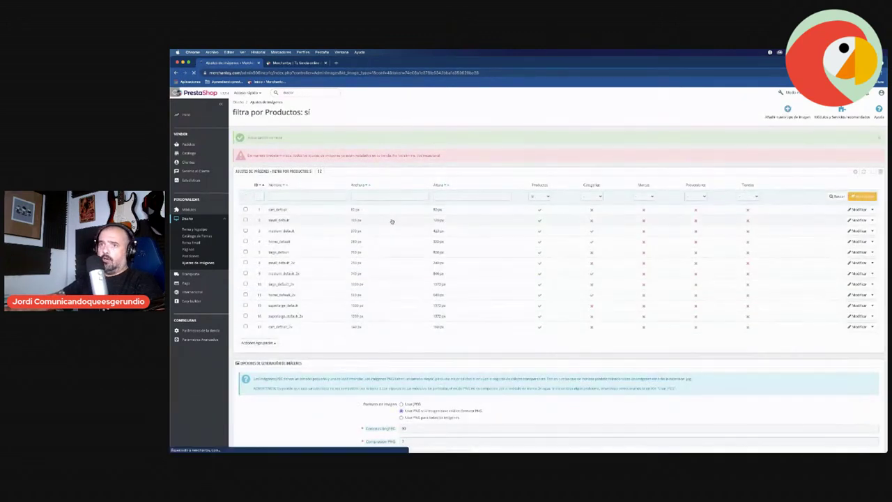
key(Tab)
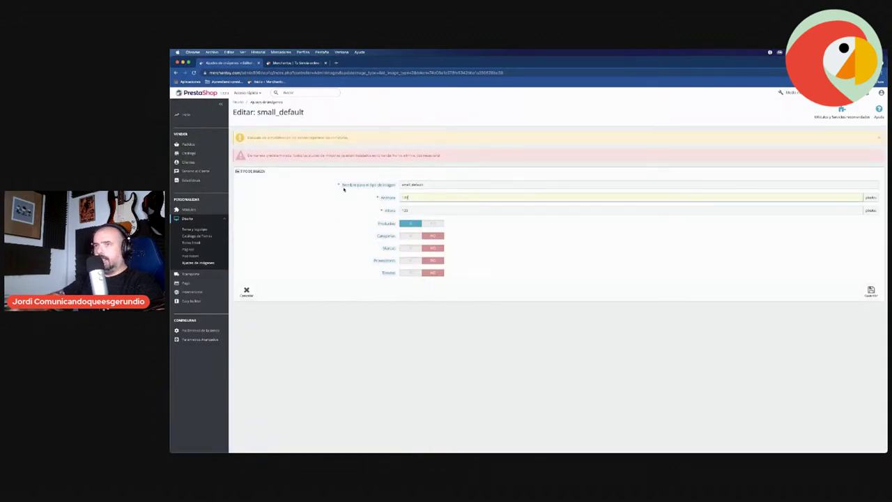
click(324, 232)
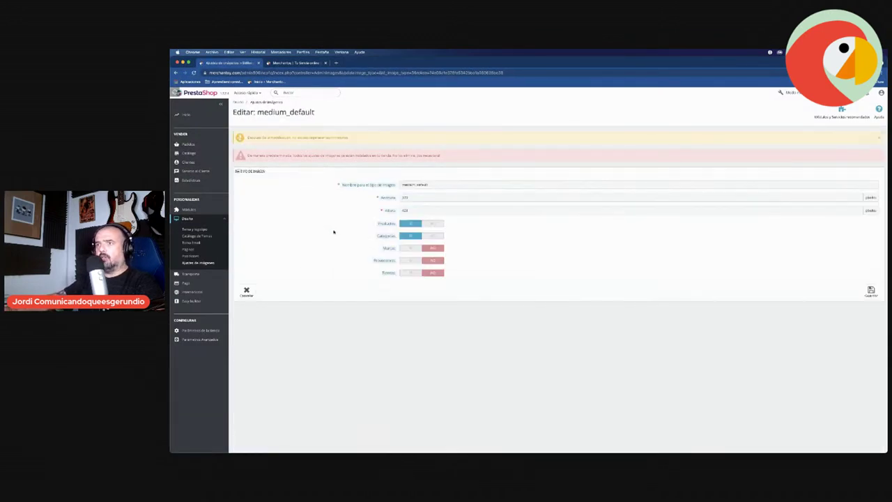
key(Tab)
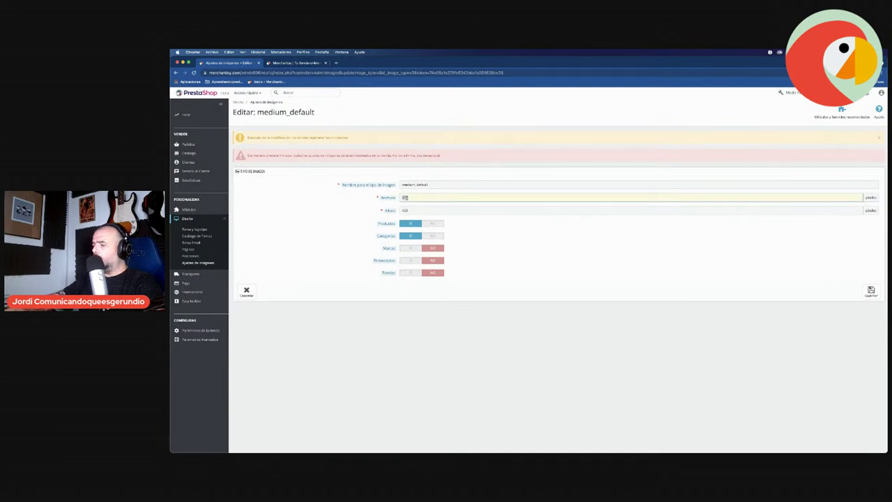
key(Return)
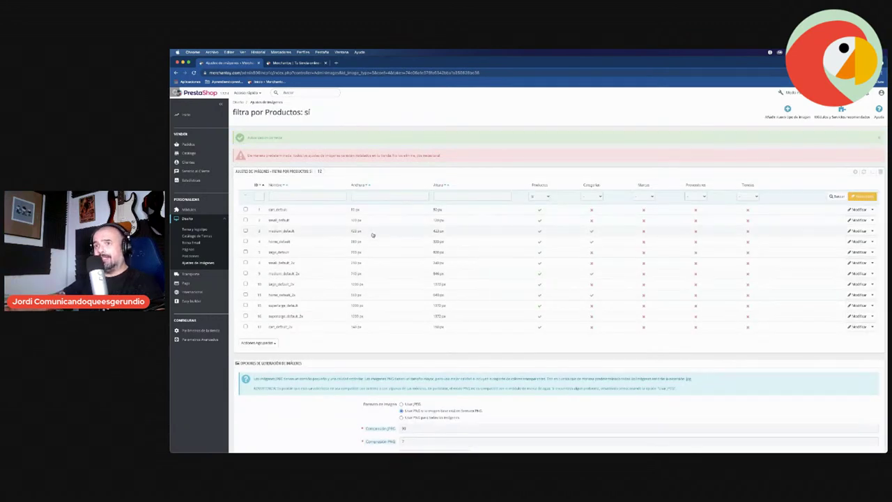
- Make the home_default and large_default image types square by setting their widths to 320 and 800 pixels
click(370, 241)
key(Tab)
text(300)
key(Return)
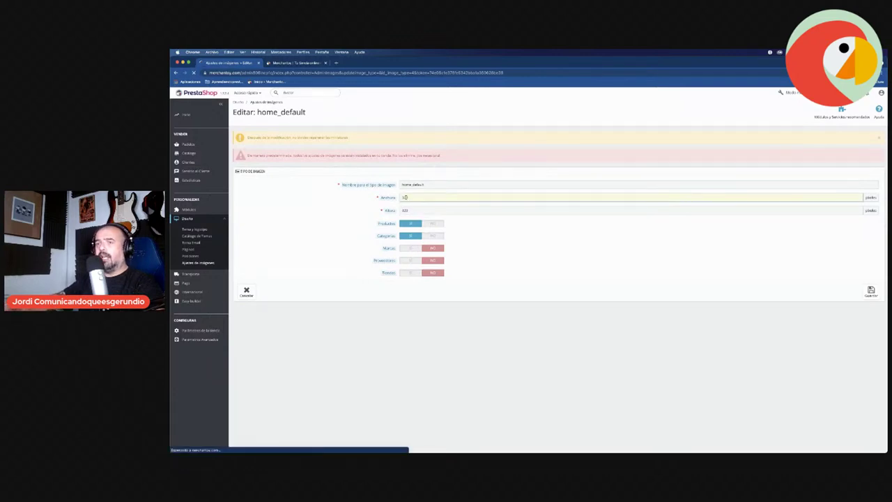
click(361, 252)
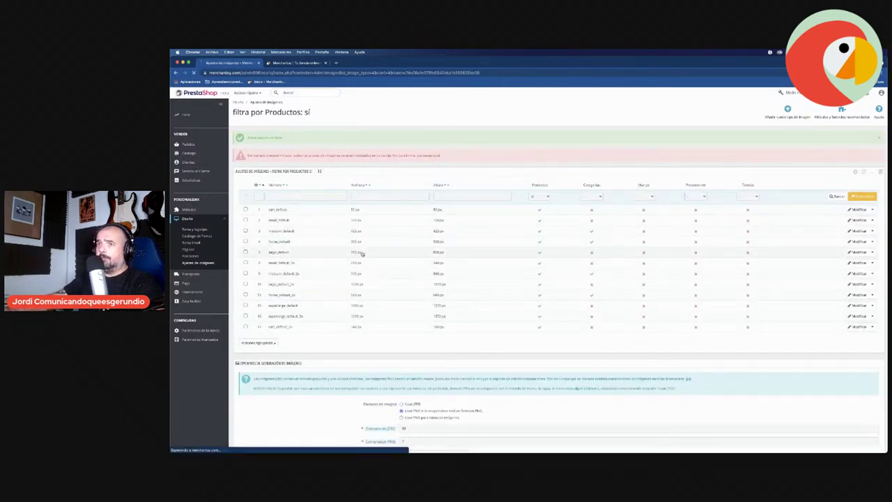
click(408, 198)
key(Return)
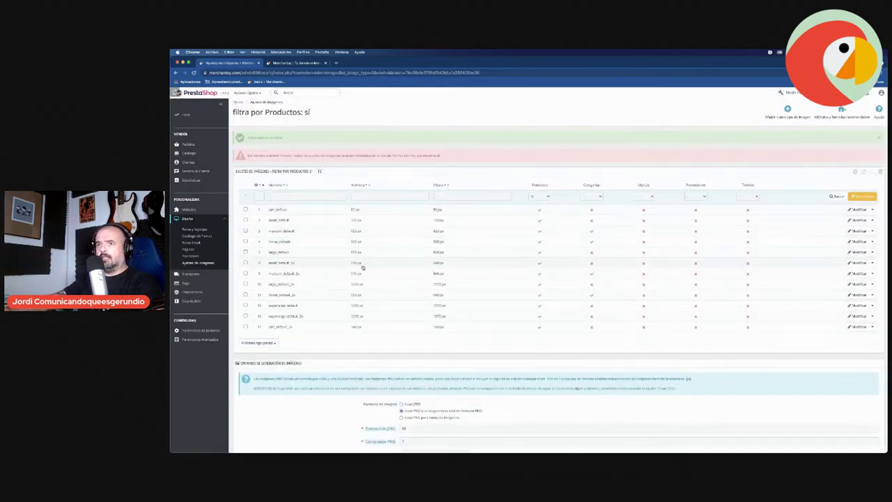
- Set the widths of small_default_2x and medium_default_2x to 240 and 846 pixels, equal to their heights
click(404, 198)
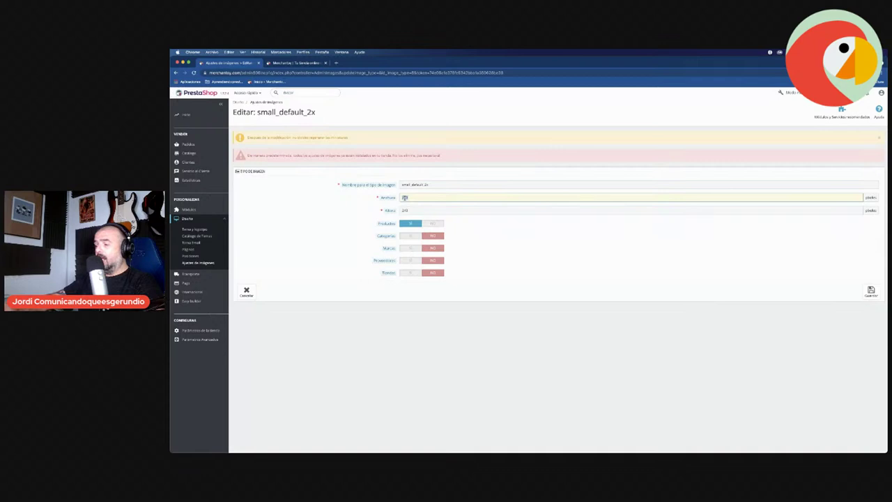
key(Return)
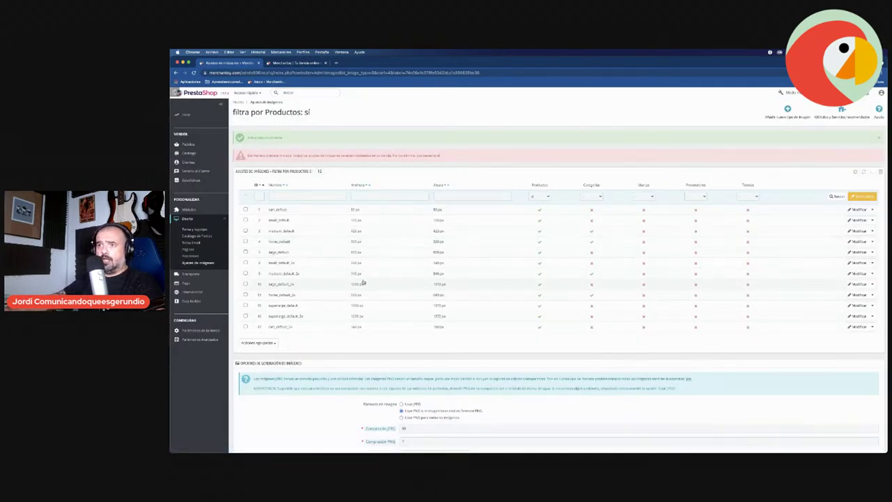
double_click(404, 197)
text(904)
key(Return)
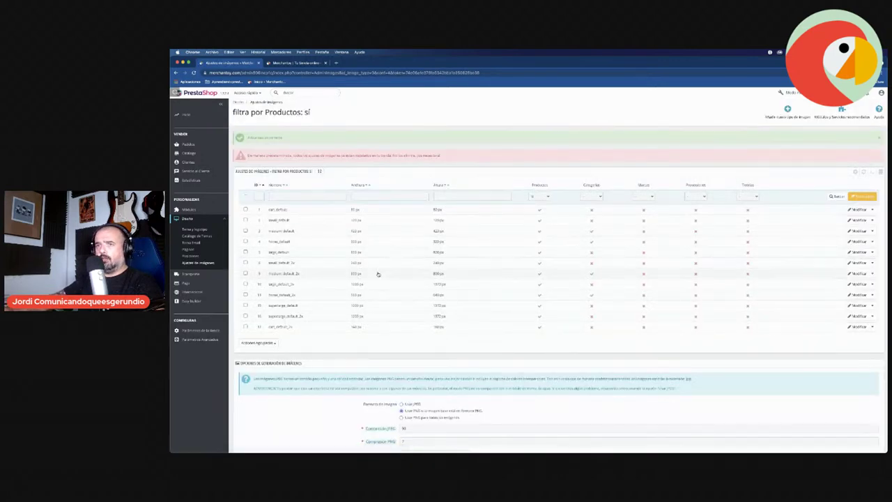
- Set large_default_2x to 800 by 800 pixels and make home_default_2x square with a width of 640 pixels
click(364, 284)
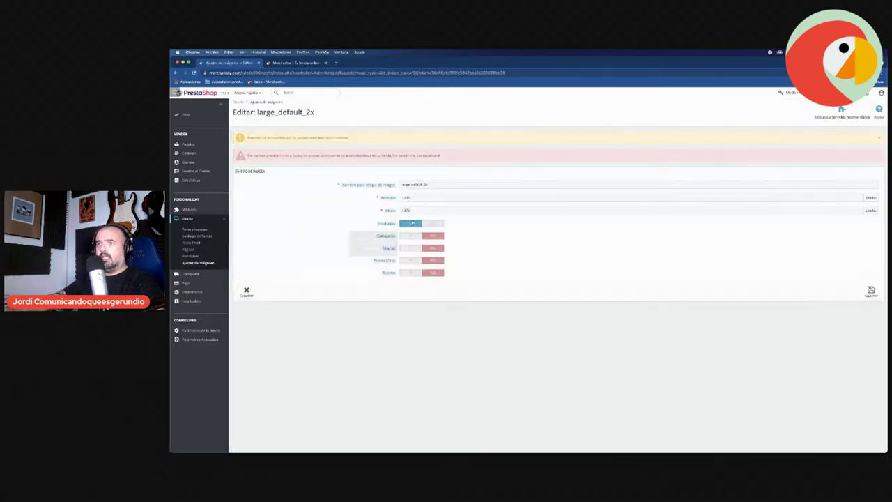
double_click(404, 197)
text(300)
key(Tab)
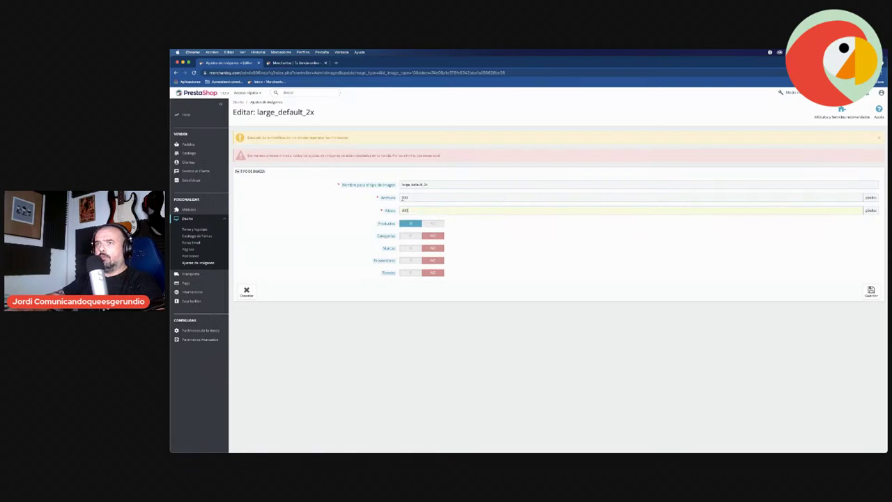
key(Return)
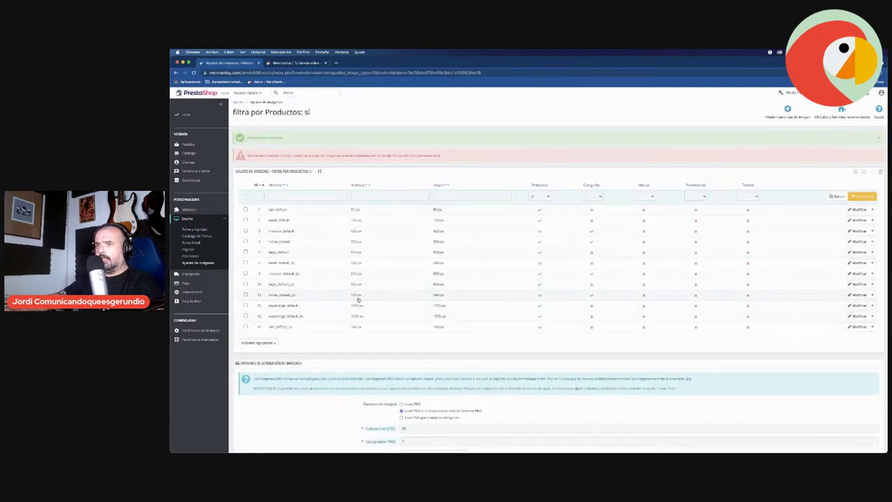
click(357, 296)
double_click(404, 198)
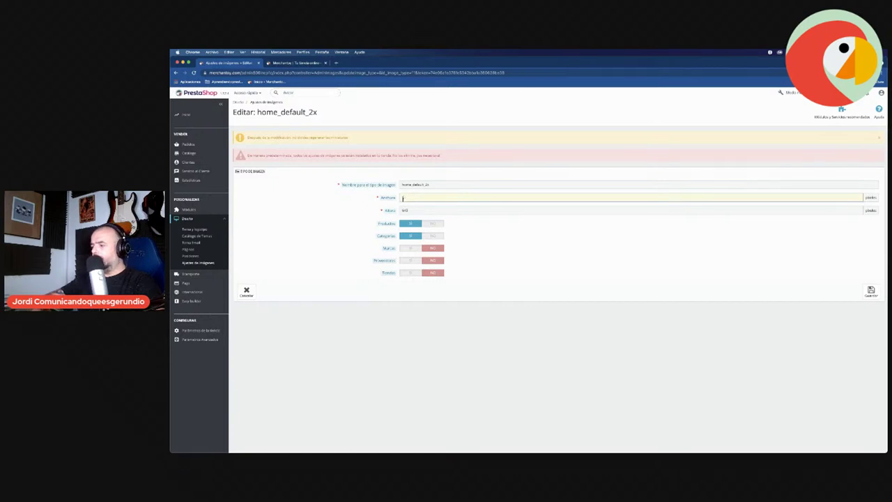
text(640)
key(Return)
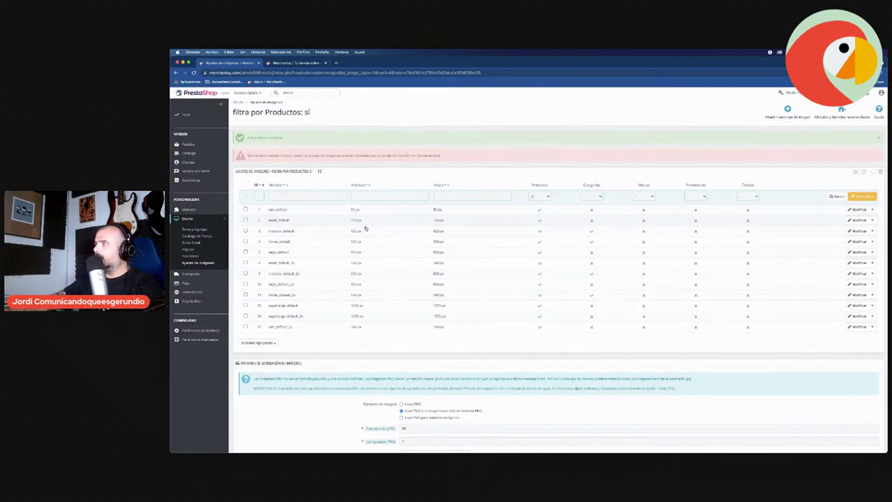
- Set both superlarge_default and superlarge_default_2x to 800 pixels in width and height
click(355, 305)
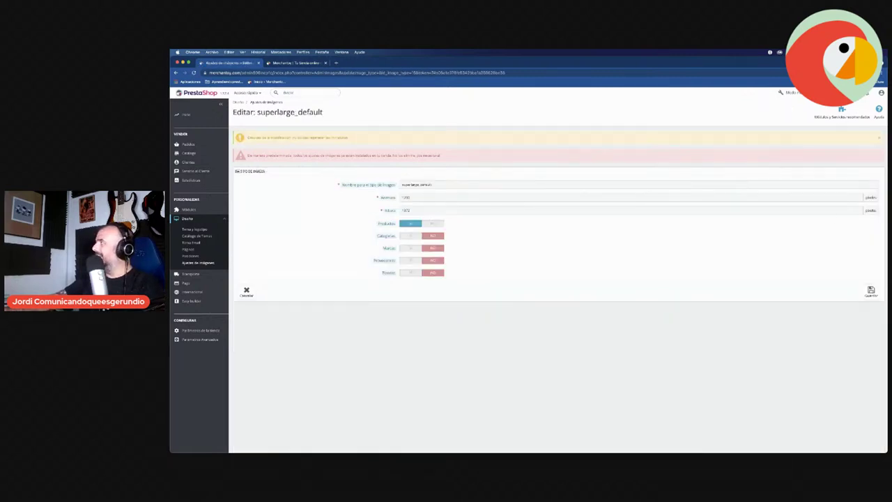
triple_click(416, 197)
text(800)
key(Tab)
text(800)
key(Return)
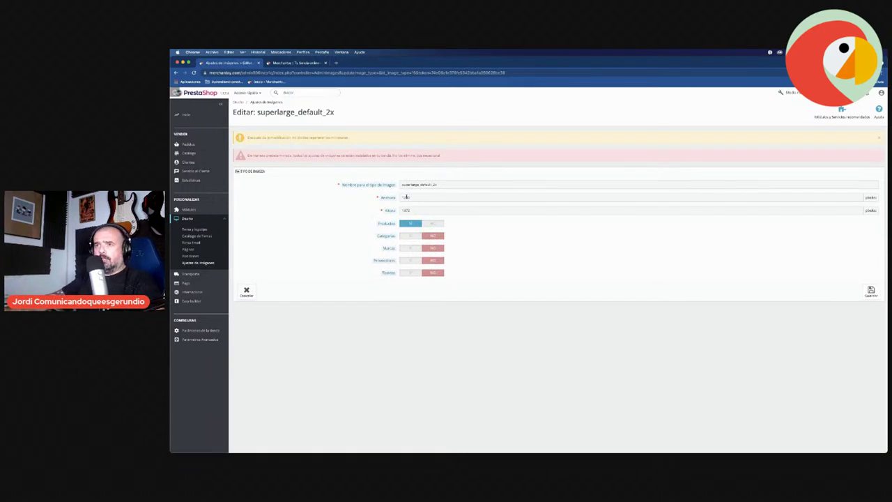
text(800)
click(404, 209)
text(800)
key(Return)
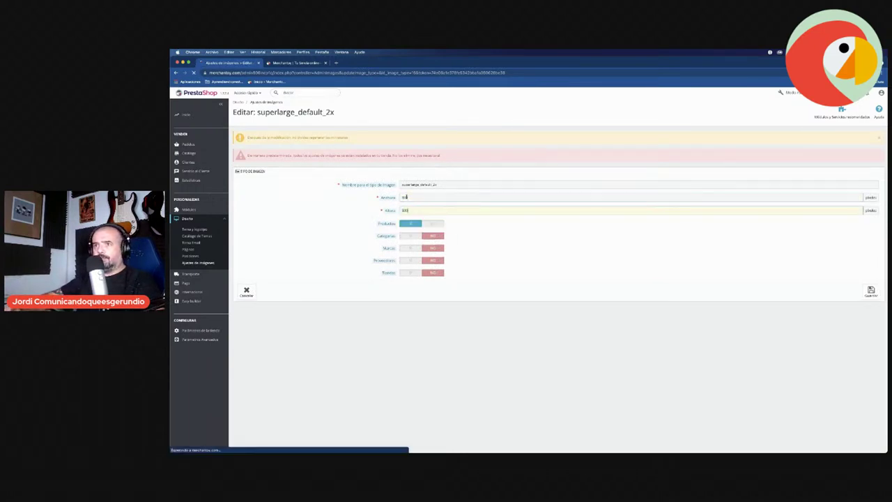
click(354, 324)
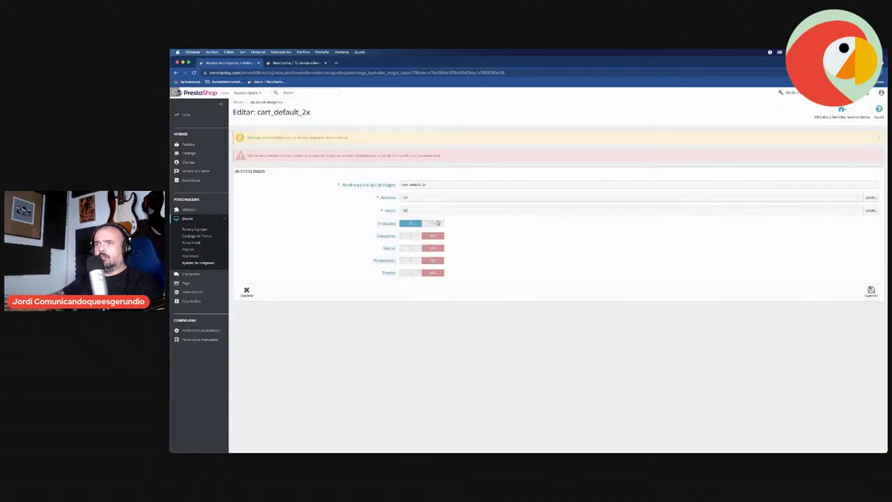
click(404, 197)
text(80)
key(Return)
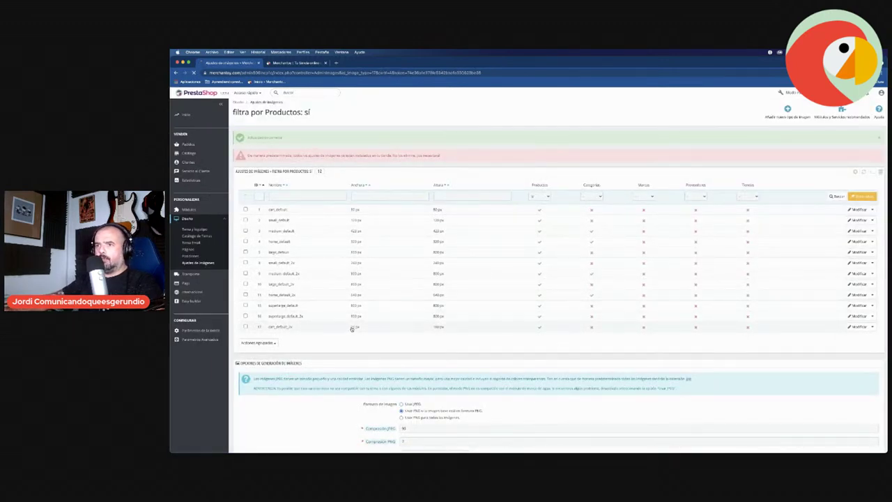
click(352, 326)
click(402, 197)
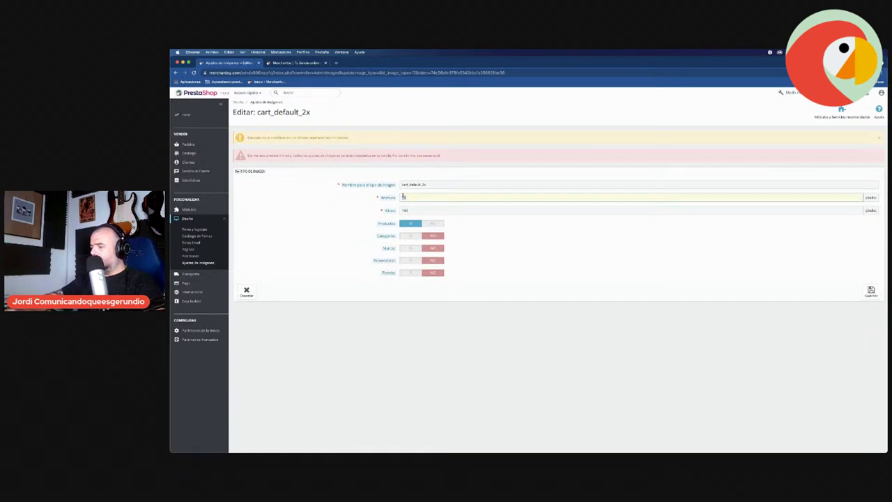
key(Return)
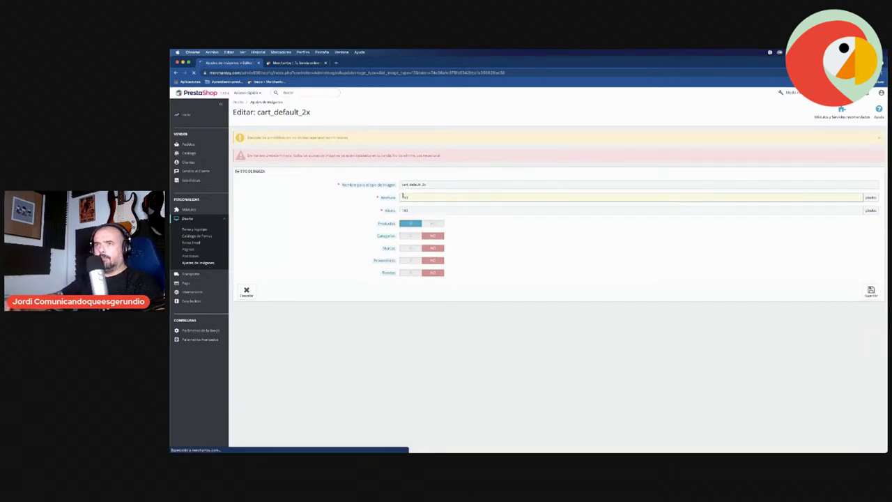
- Set the width of the cart_default_2x image type to 160 pixels to match its height and save
click(378, 314)
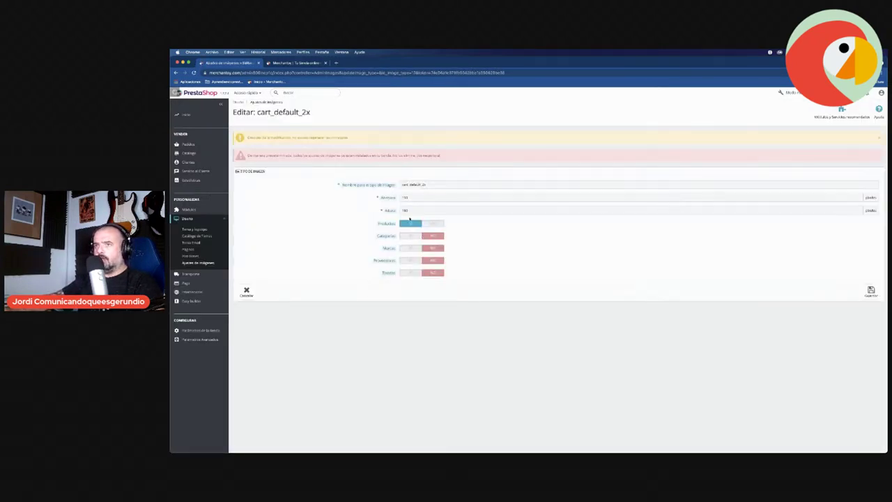
click(402, 197)
click(427, 240)
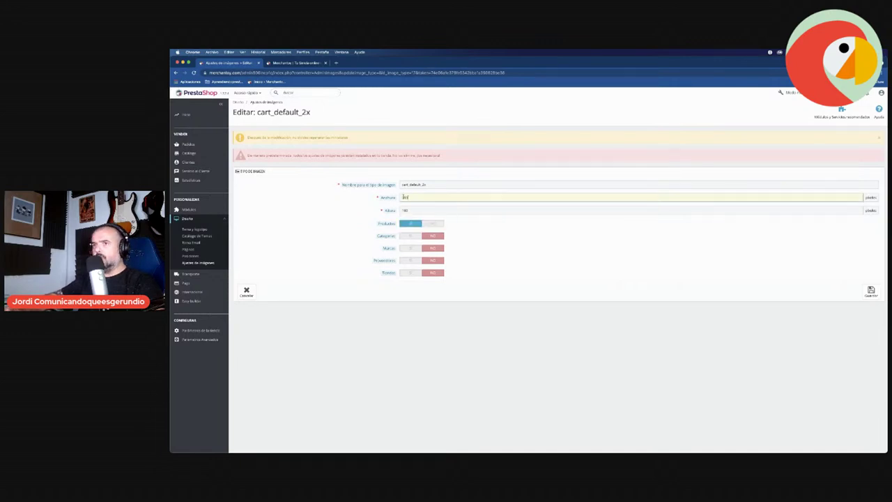
key(Return)
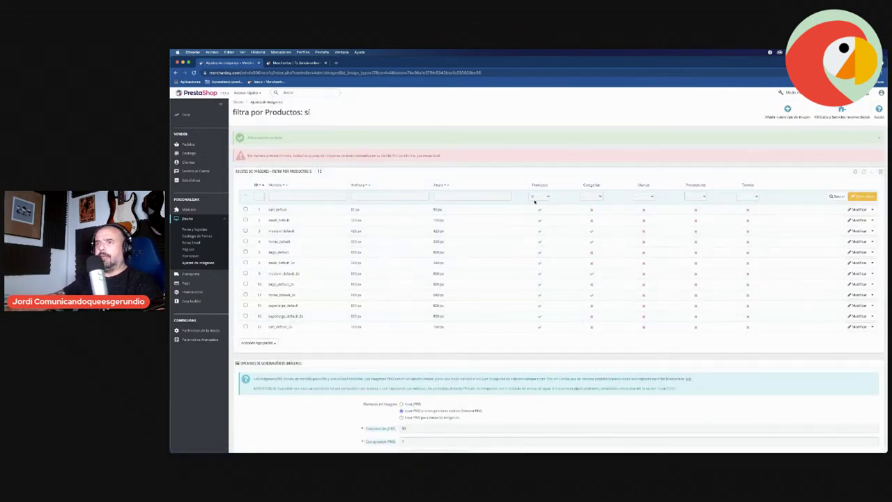
- Look over the storefront's home page and return to the back office dashboard
click(186, 114)
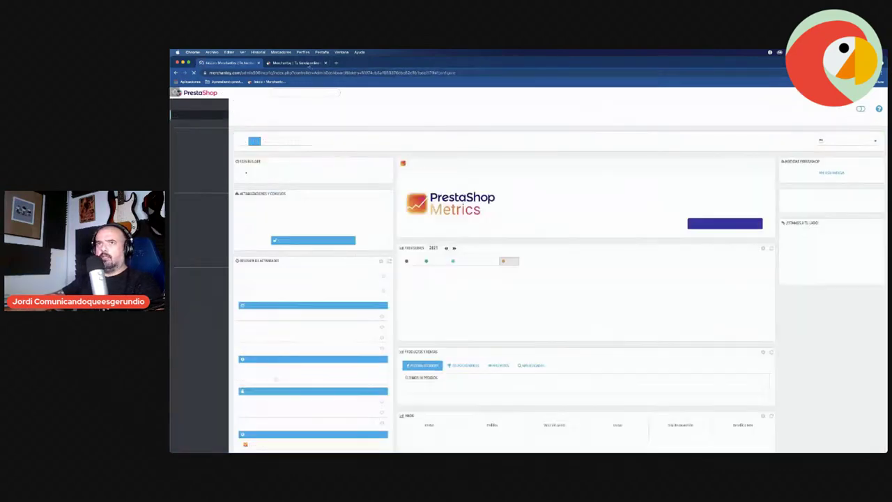
click(303, 62)
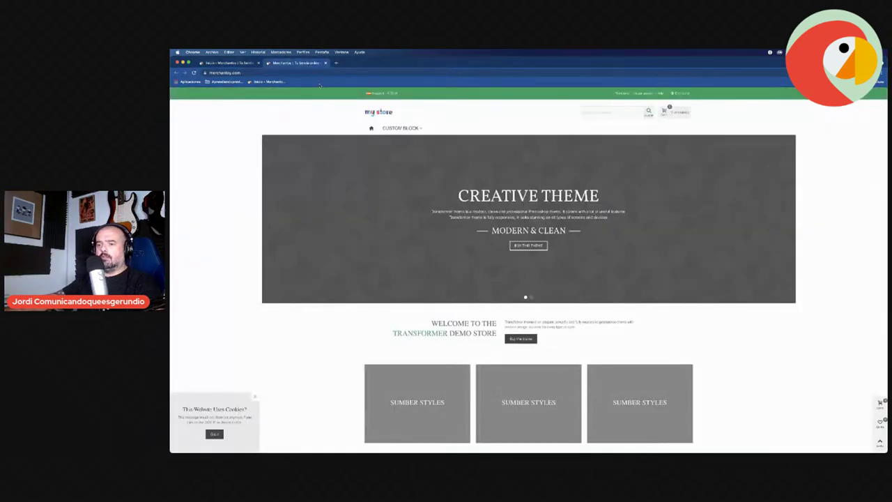
scroll(582, 252, down, 10)
scroll(592, 252, up, 10)
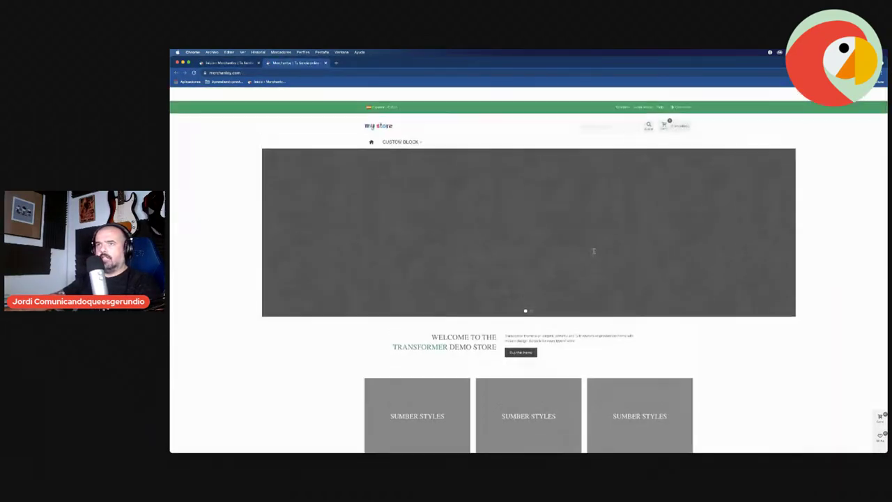
click(230, 63)
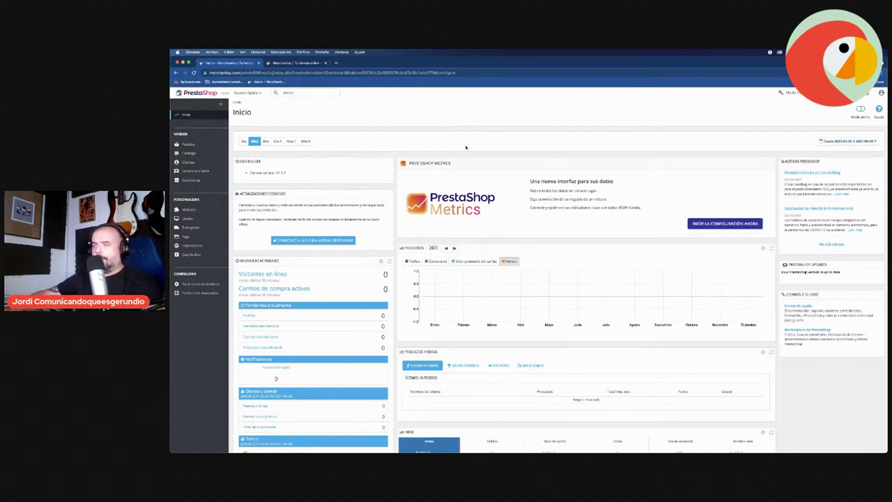
- Search the installed modules for "theme" and open the configuration of the Theme editor module
click(194, 220)
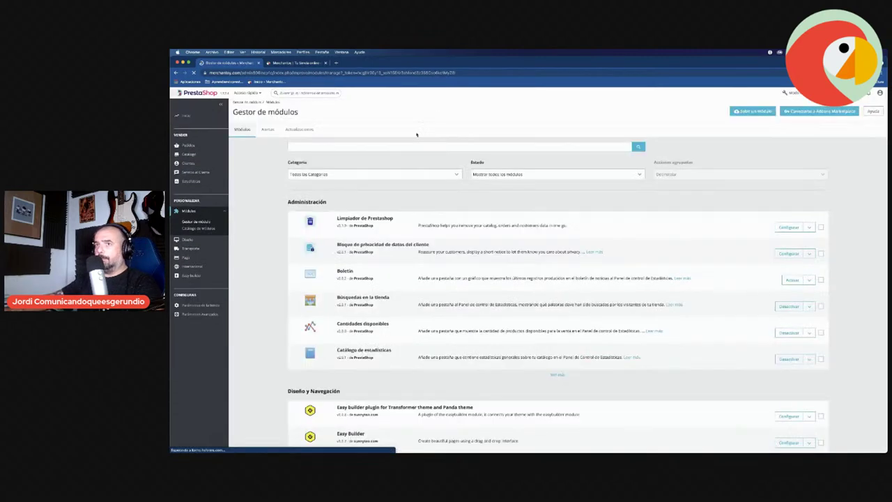
click(386, 145)
text(theme)
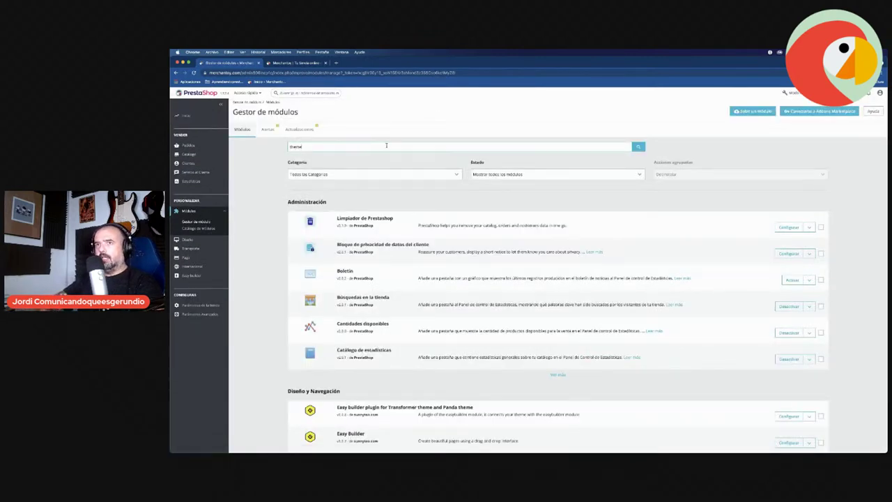
key(Return)
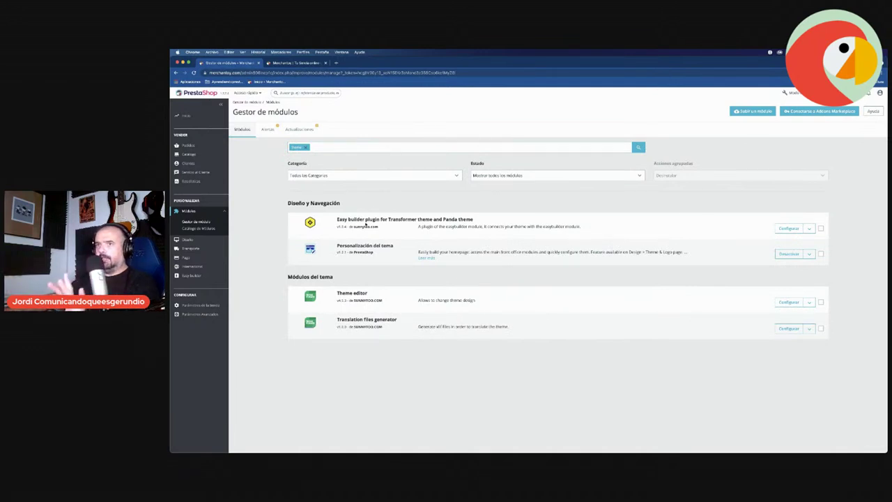
click(788, 304)
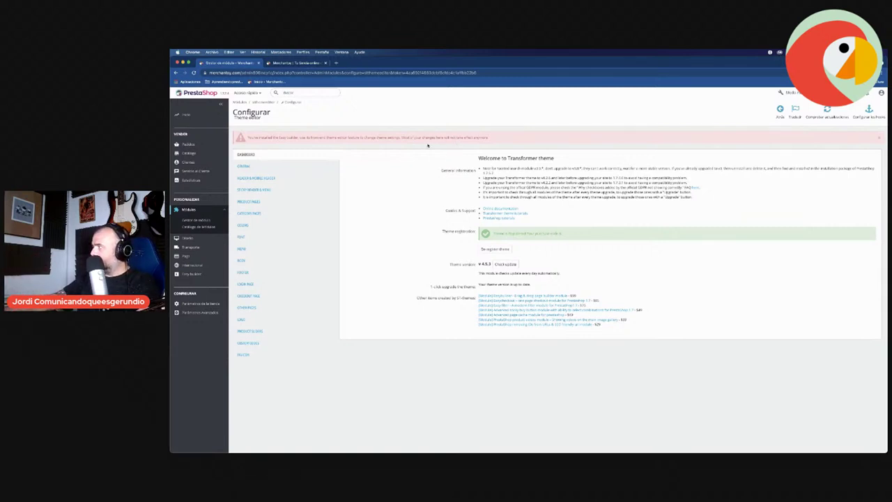
- Look through the Theme editor's settings from General to Colors and its Easy Builder warning, and open the Easy builder manager
click(244, 167)
click(248, 178)
click(249, 189)
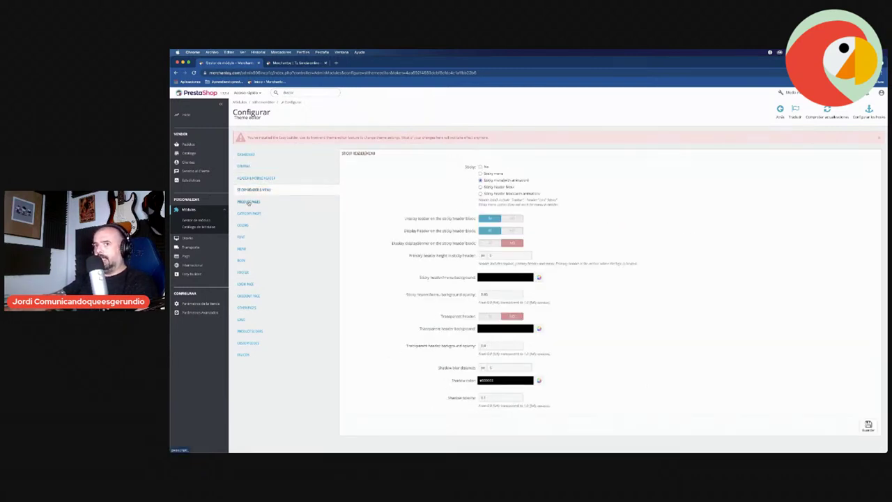
click(249, 202)
click(249, 213)
click(242, 224)
drag(258, 137, 331, 142)
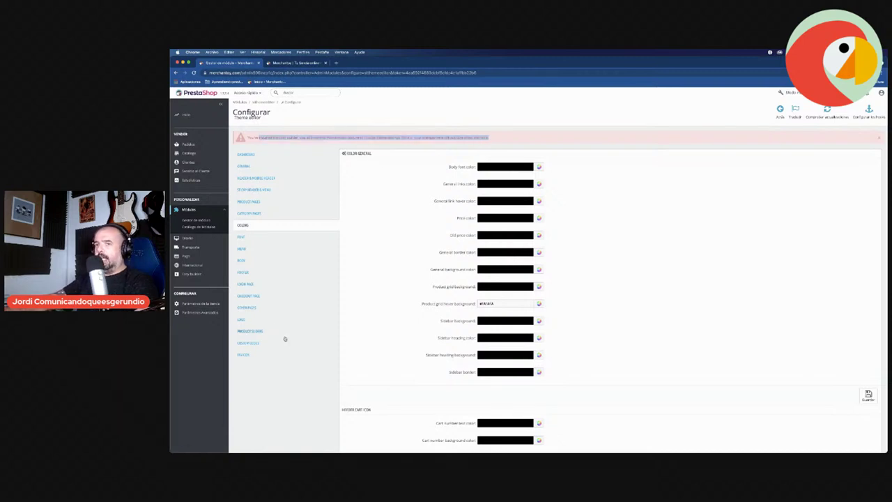
click(280, 400)
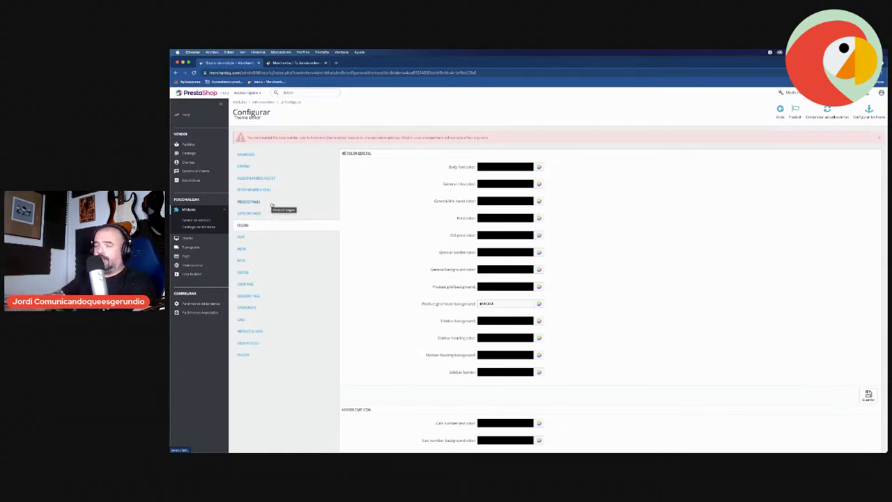
mouse_move(194, 275)
click(196, 266)
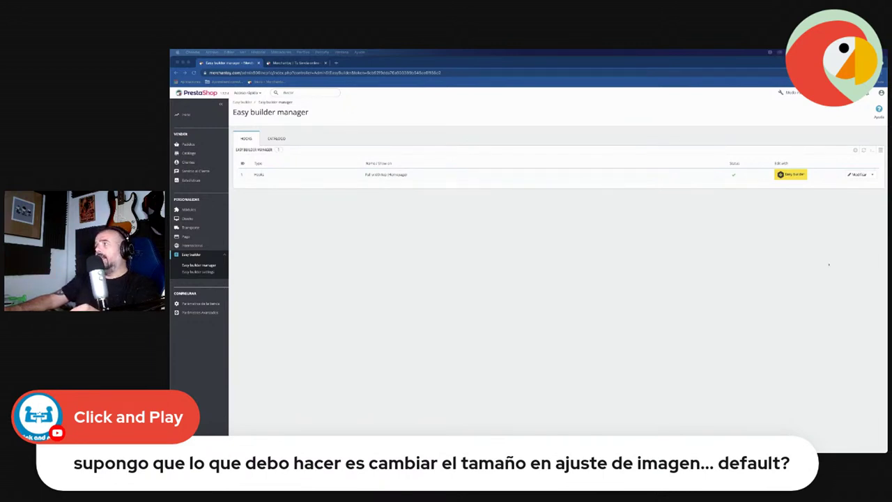
- Open the Aprendiendo PrestaShop store in a new tab and go to the Unicorn Jabu Saint Myth Cloth figure's page on its storefront
click(296, 63)
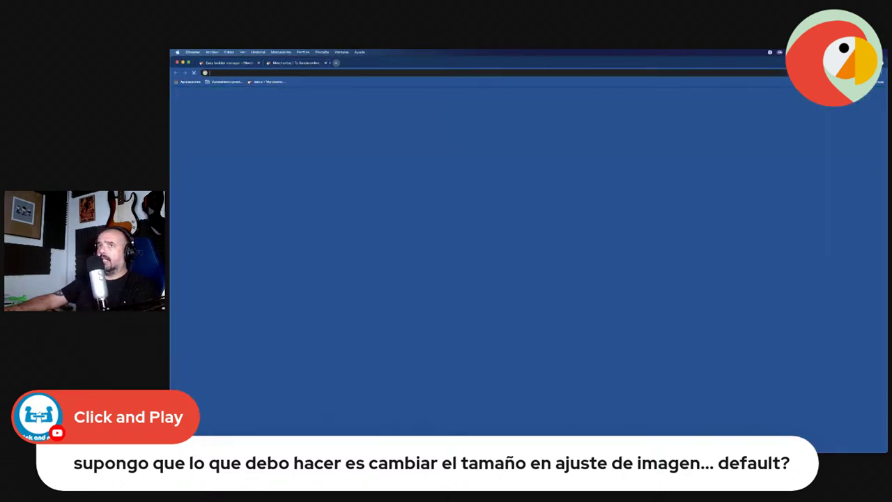
click(223, 81)
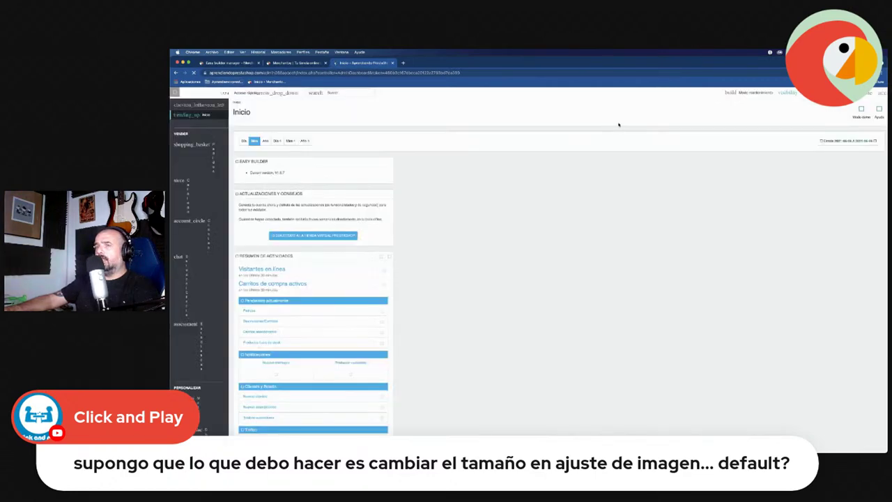
click(654, 149)
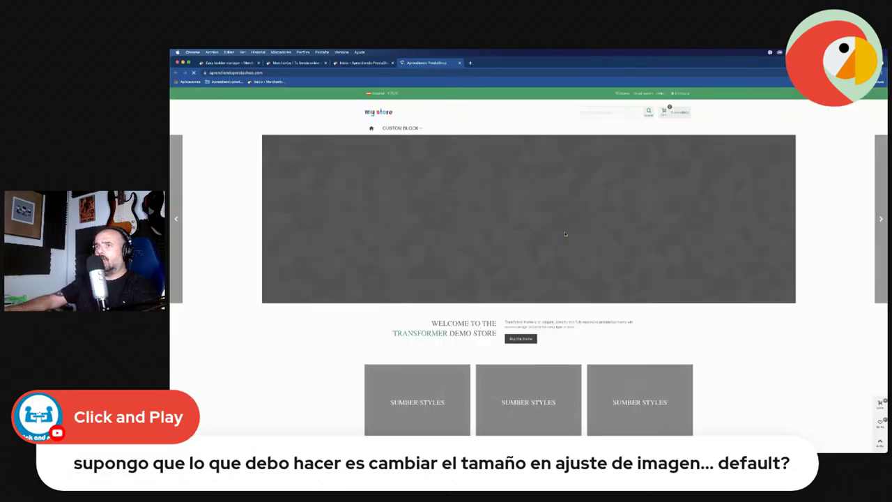
scroll(565, 233, down, 10)
key(super+r)
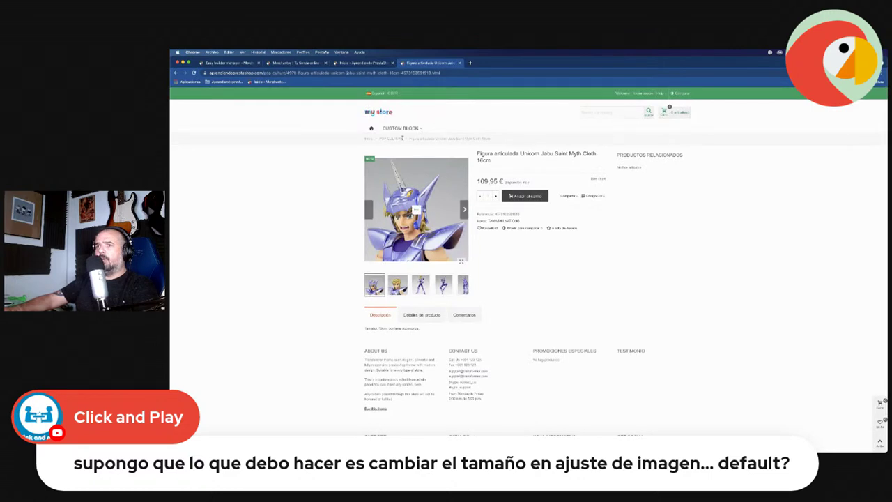
- Inspect the main product image's HTML element in the browser's developer tools to find its image type
right_click(418, 203)
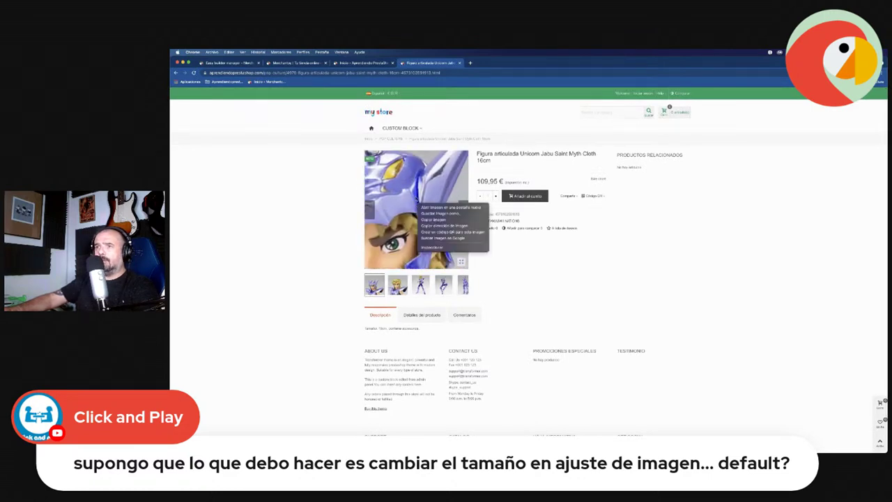
click(432, 247)
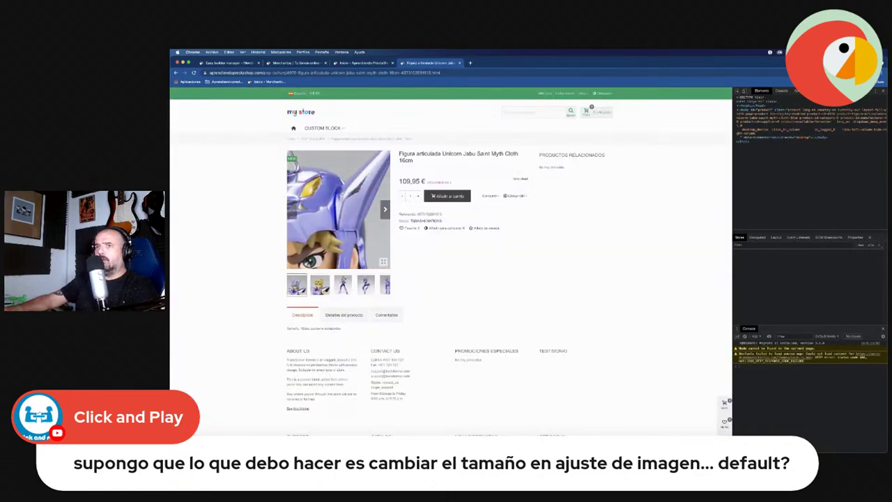
right_click(343, 193)
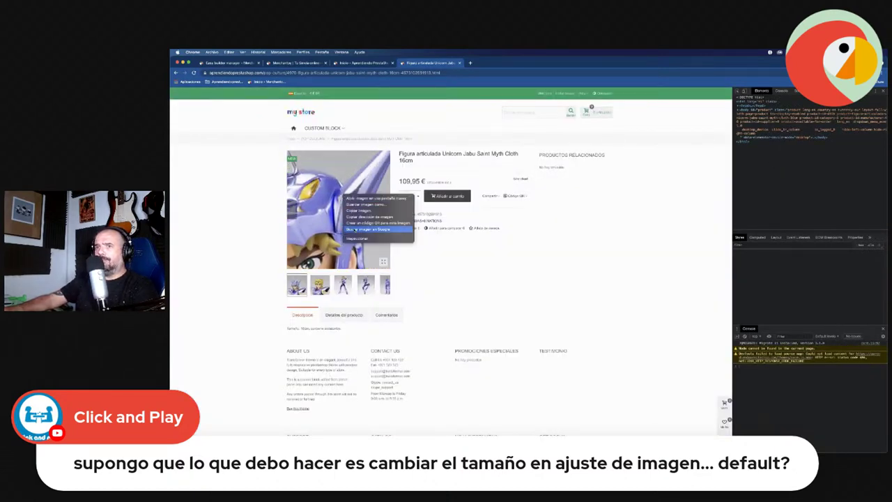
click(353, 238)
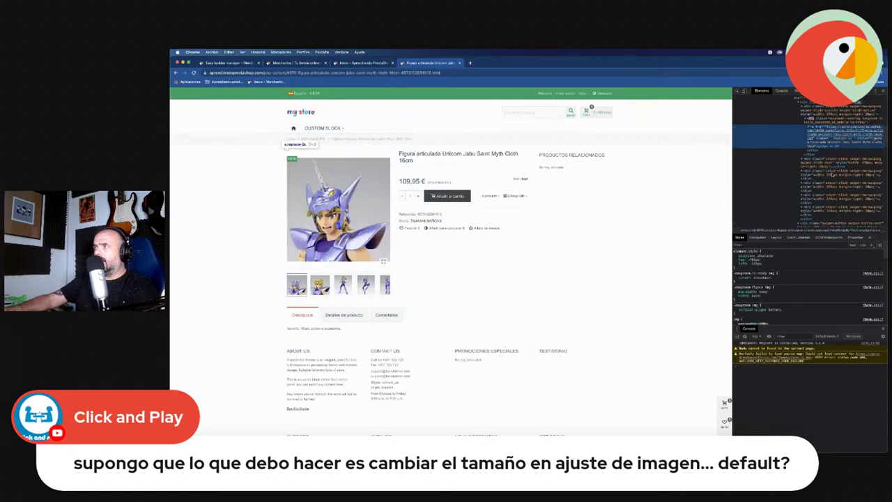
- Inspect the third gallery thumbnail of the figure's product page in the developer tools to find its image type
mouse_move(849, 135)
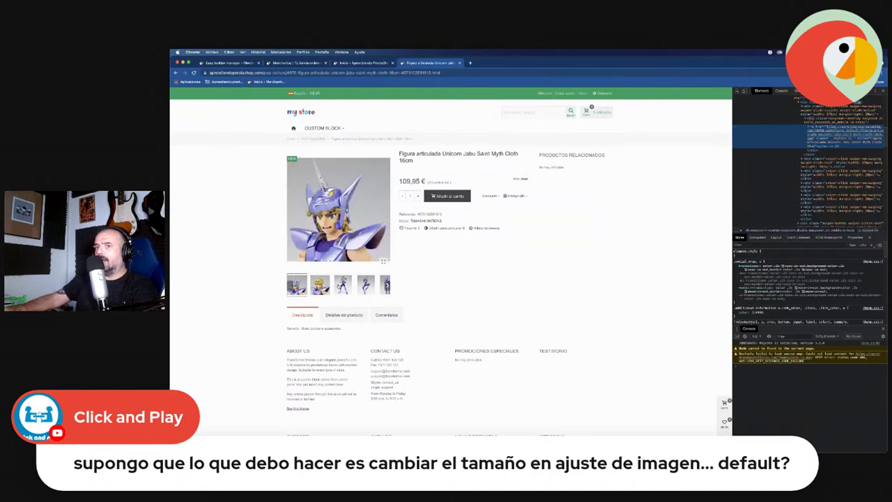
right_click(340, 283)
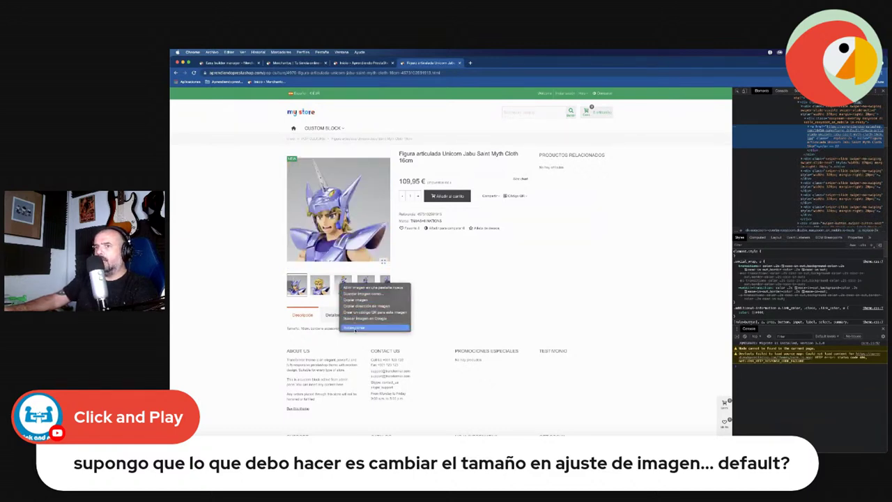
click(354, 328)
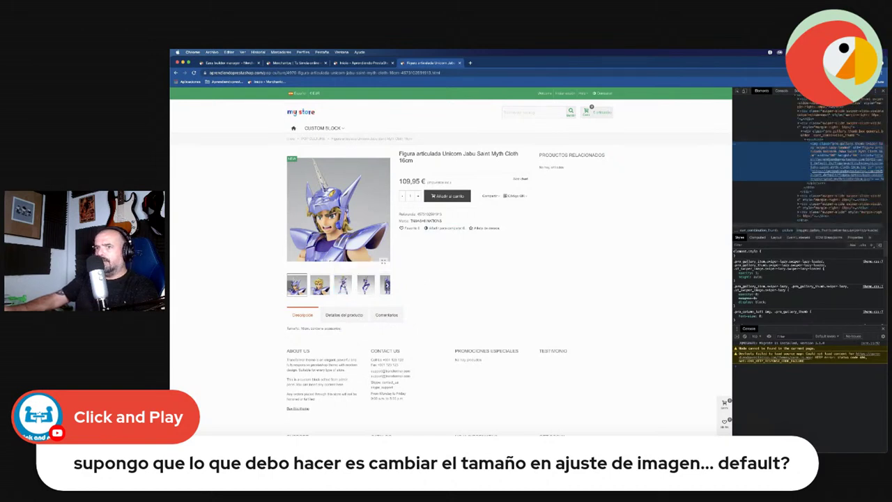
click(523, 267)
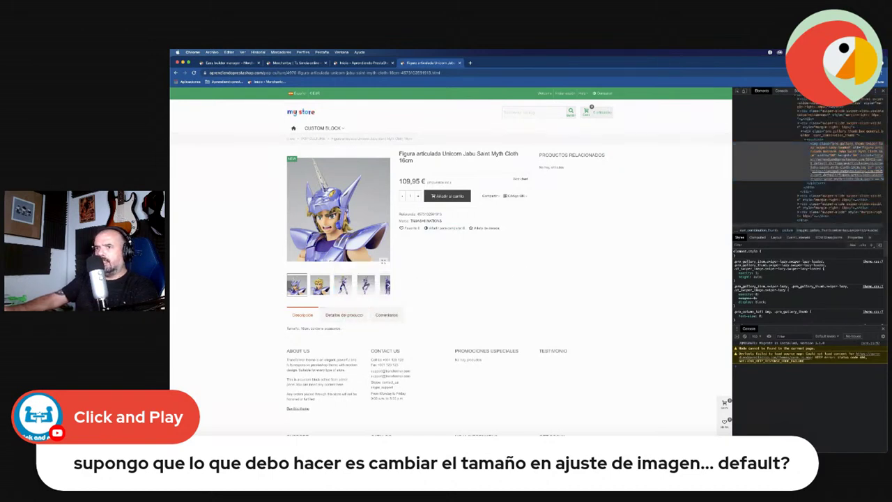
right_click(337, 282)
click(376, 329)
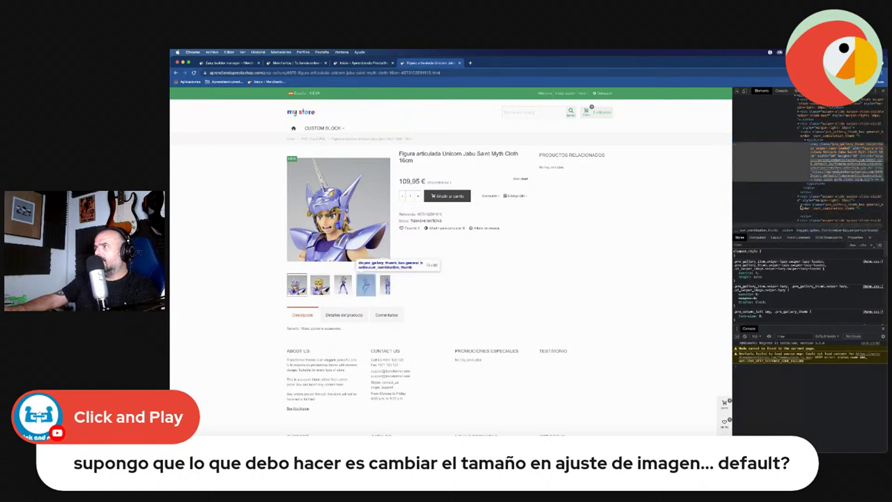
- Expand the markup of the last gallery thumbnail down to its image element and examine its source and rendered size
scroll(815, 199, down, 2)
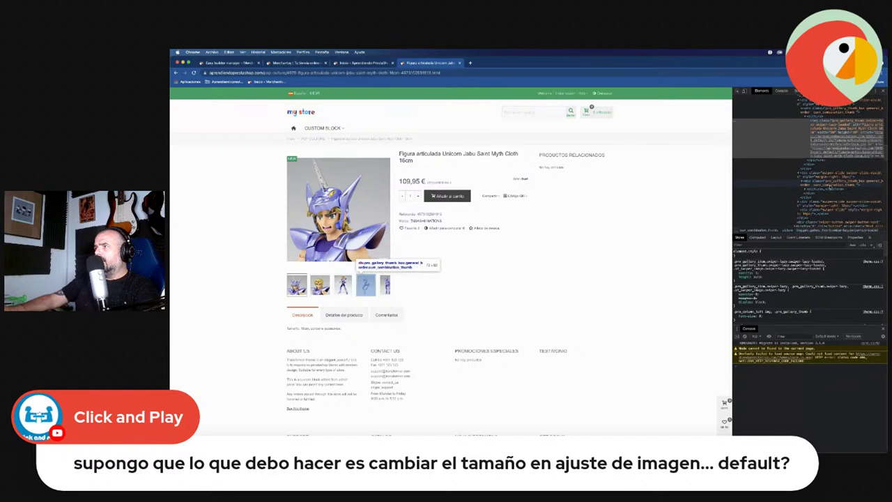
click(798, 203)
scroll(798, 203, down, 1)
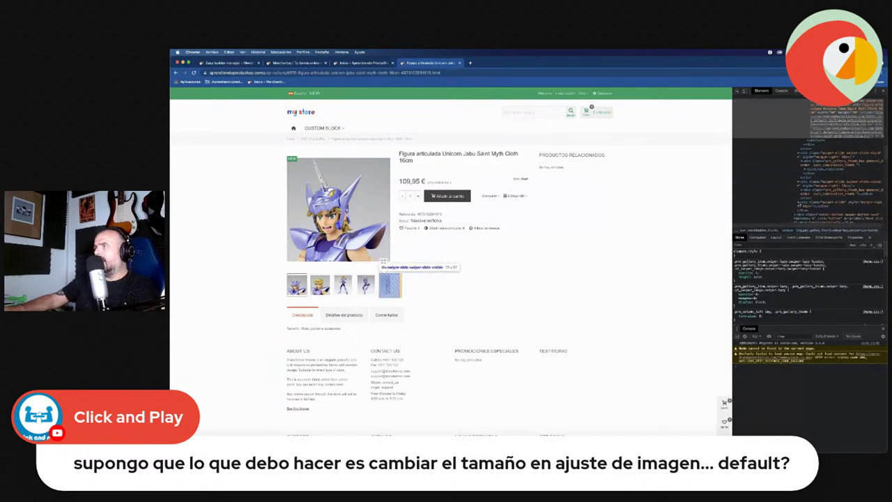
click(801, 191)
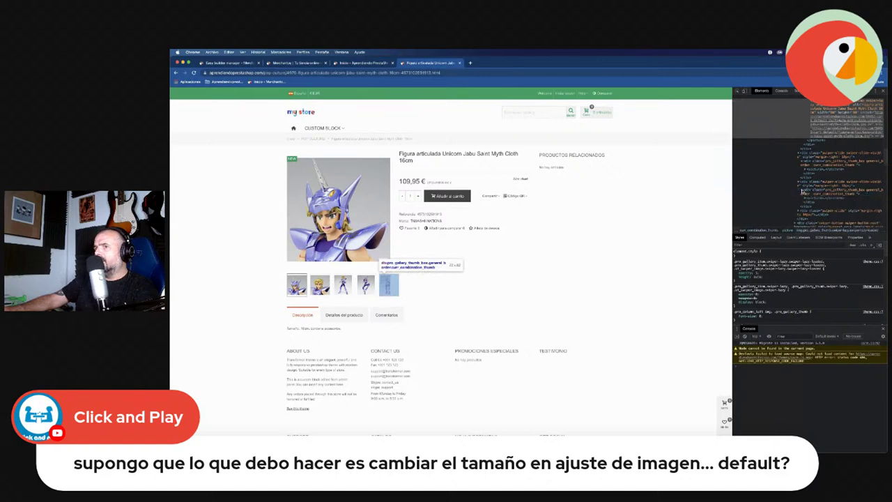
click(801, 190)
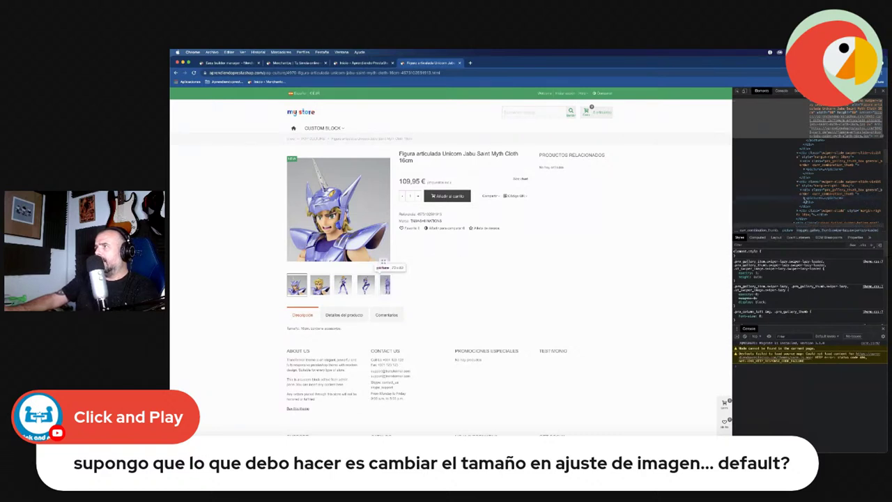
click(804, 198)
scroll(829, 168, down, 1)
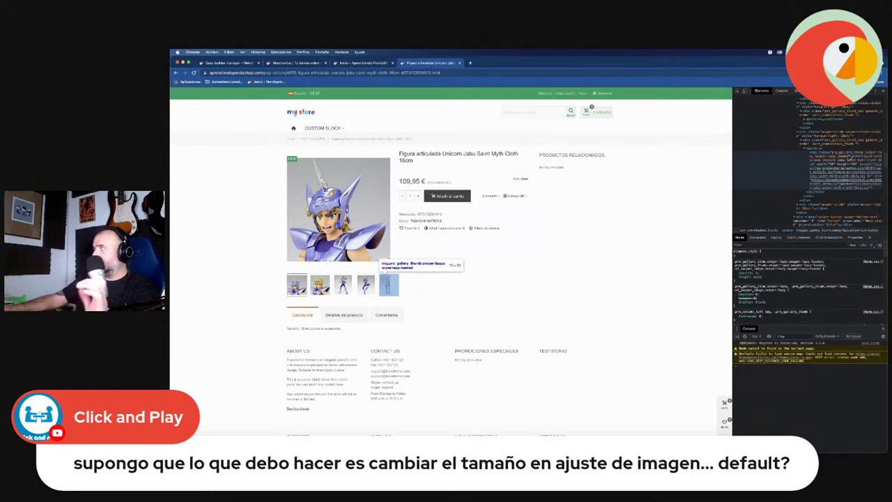
mouse_move(836, 169)
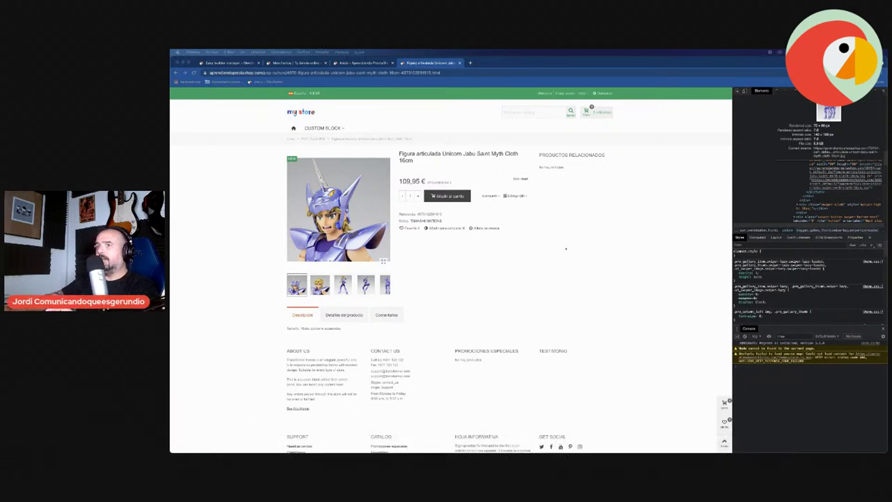
- Close the figure's product page and the Aprendiendo PrestaShop back office, and return to the Easy builder manager of the Merchantoy store
click(461, 62)
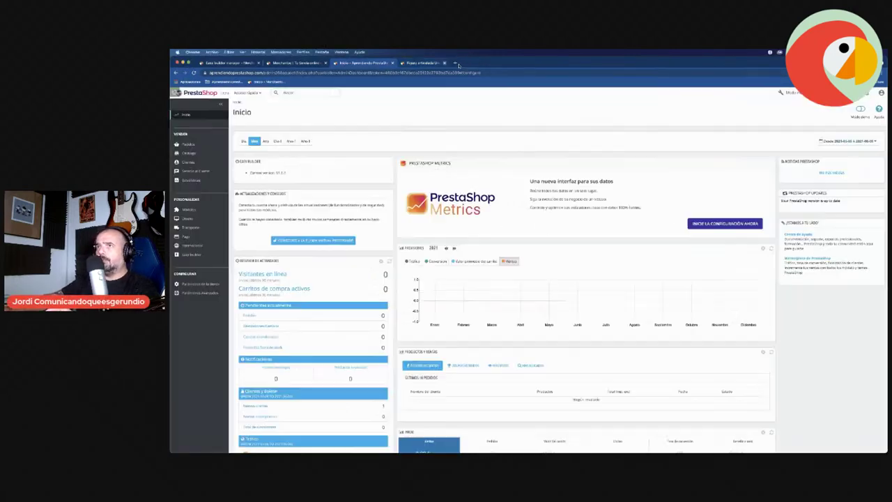
click(393, 62)
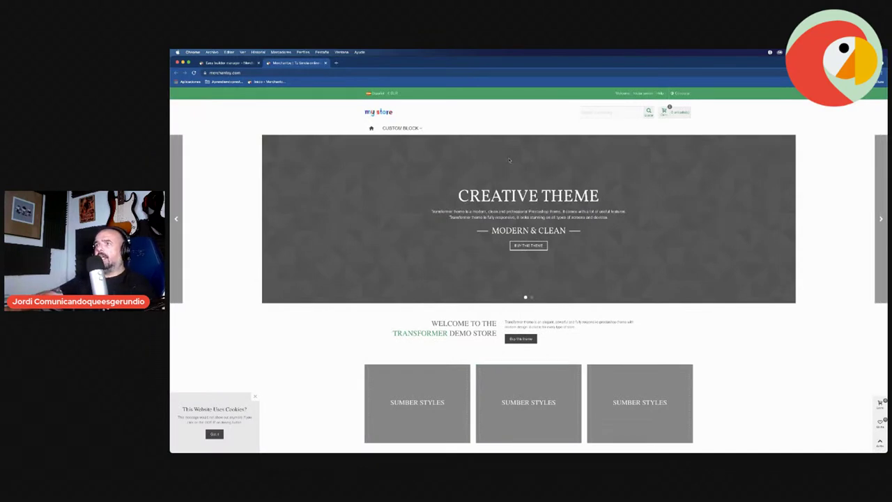
click(220, 63)
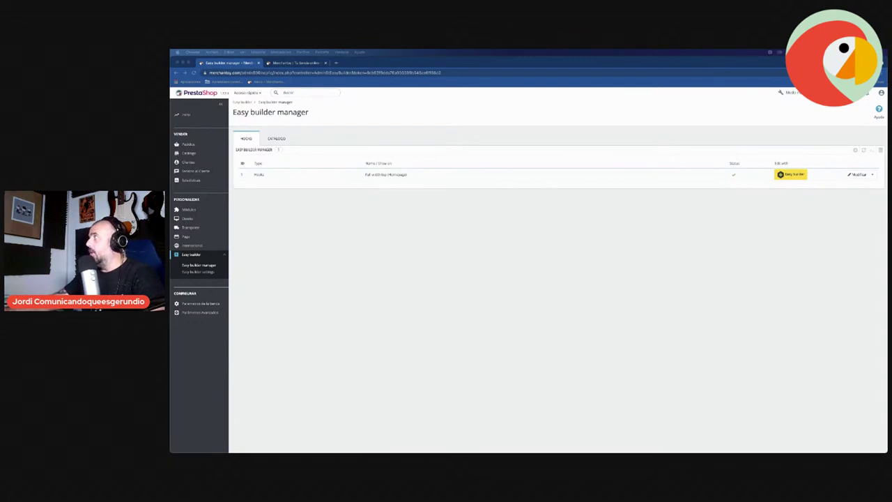
click(181, 342)
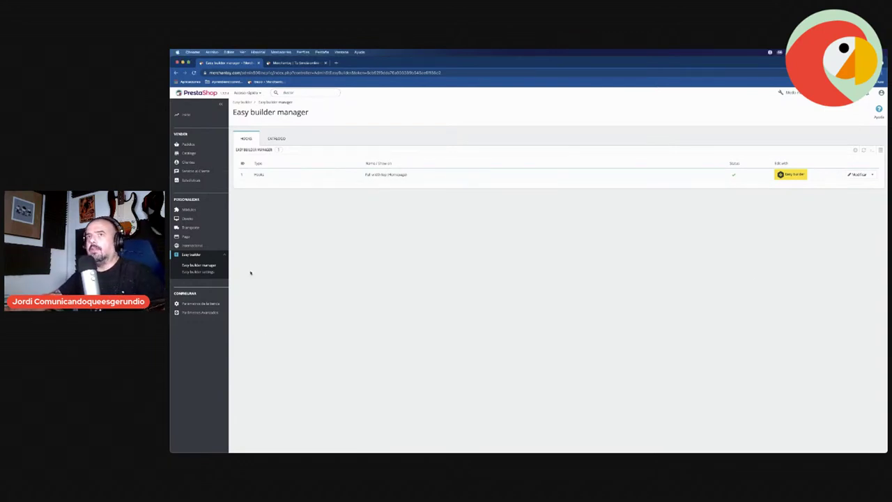
click(296, 64)
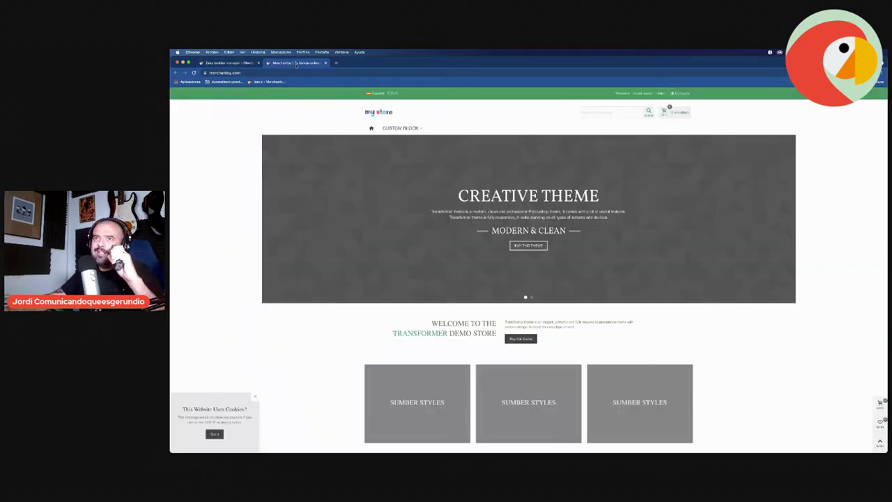
click(227, 64)
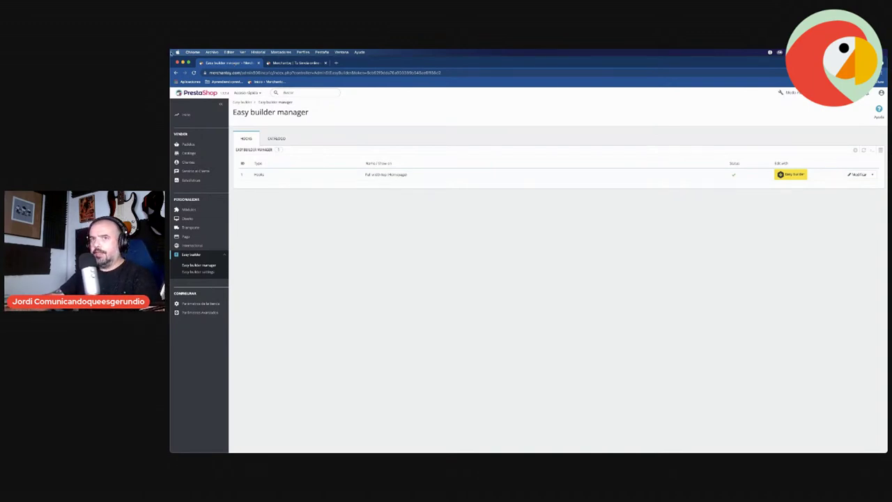
- Open the Easy builder settings, look over the sample content on the storefront homepage and dismiss its cookie notice
click(203, 272)
click(291, 63)
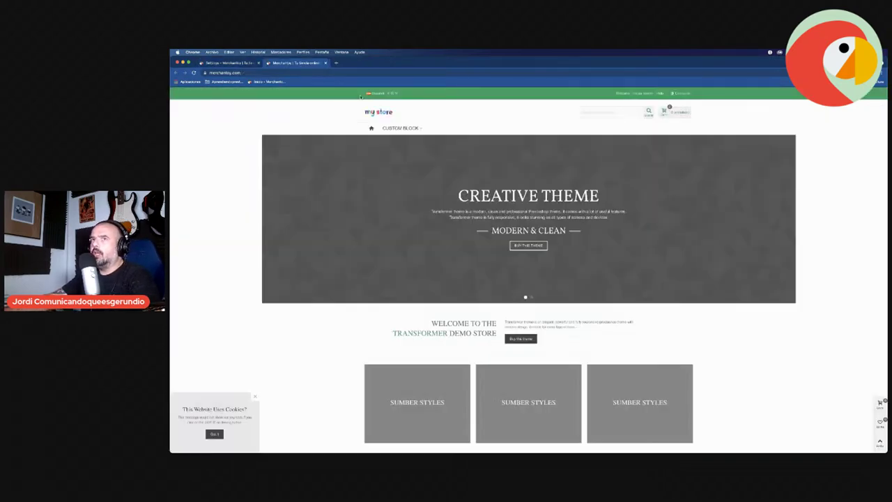
scroll(477, 336, down, 10)
scroll(478, 336, up, 10)
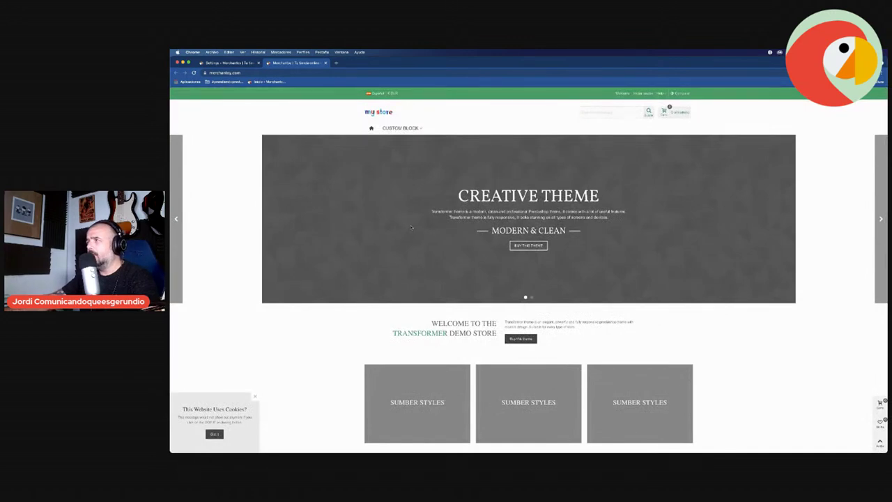
scroll(538, 278, down, 10)
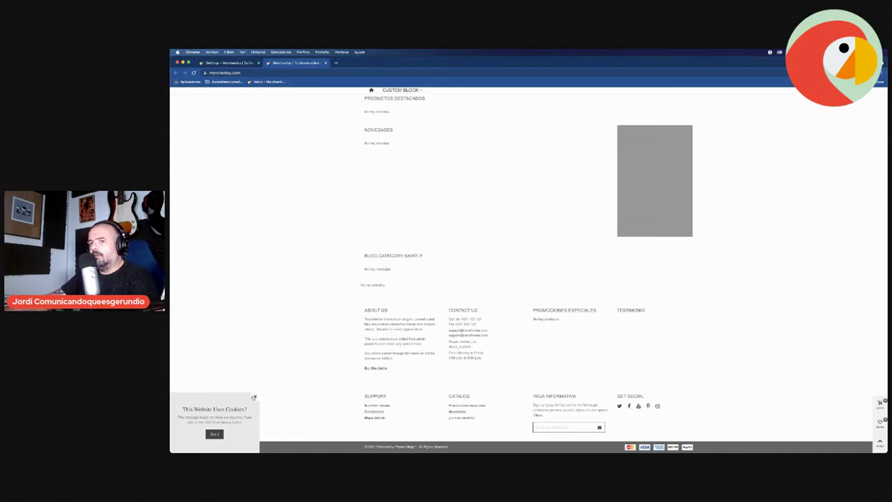
click(255, 396)
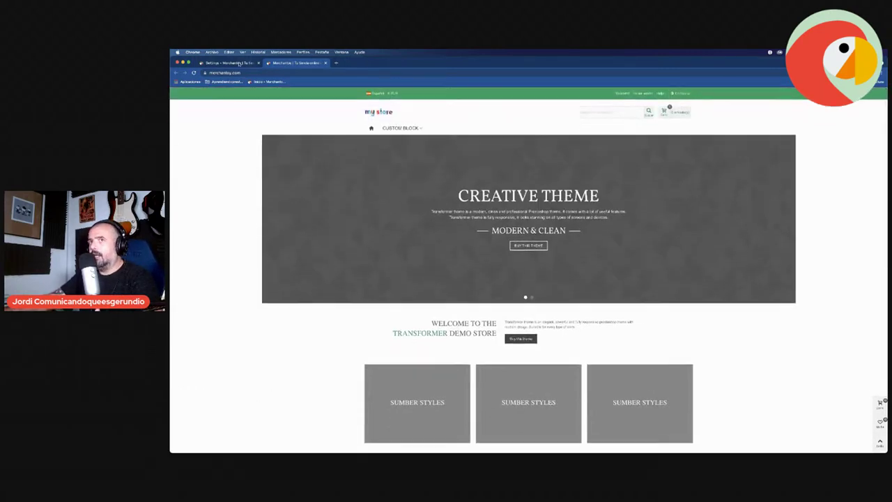
- Disable all fourteen modules listed in the Optimization section of the Easy builder settings
key(ctrl+shift+Tab)
scroll(453, 319, down, 5)
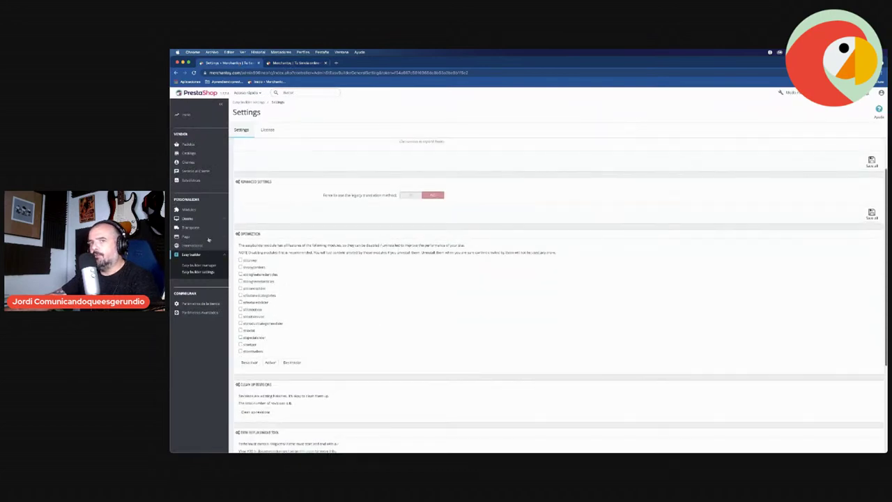
double_click(248, 234)
click(347, 302)
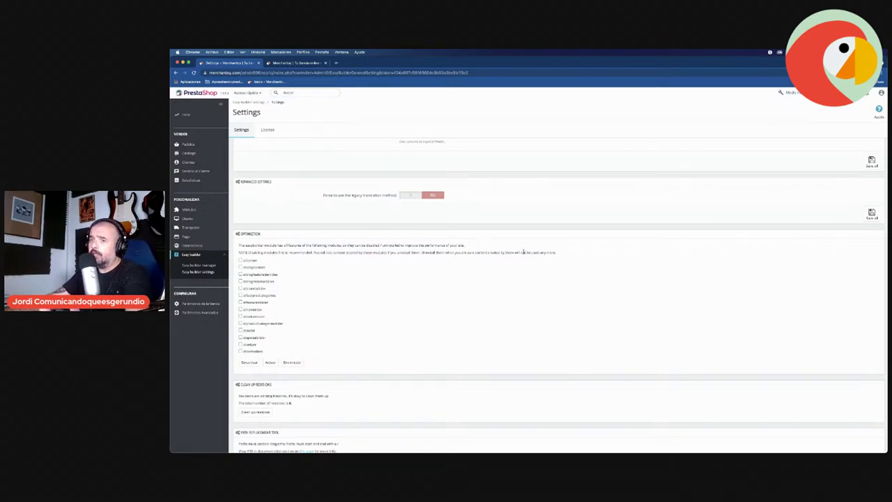
click(241, 260)
click(240, 267)
click(240, 274)
click(241, 281)
click(240, 288)
click(241, 295)
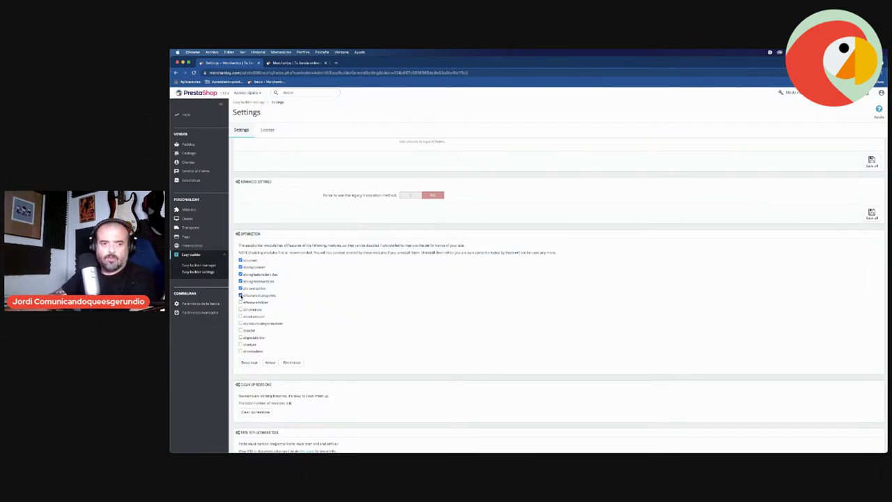
click(241, 302)
click(241, 309)
click(240, 316)
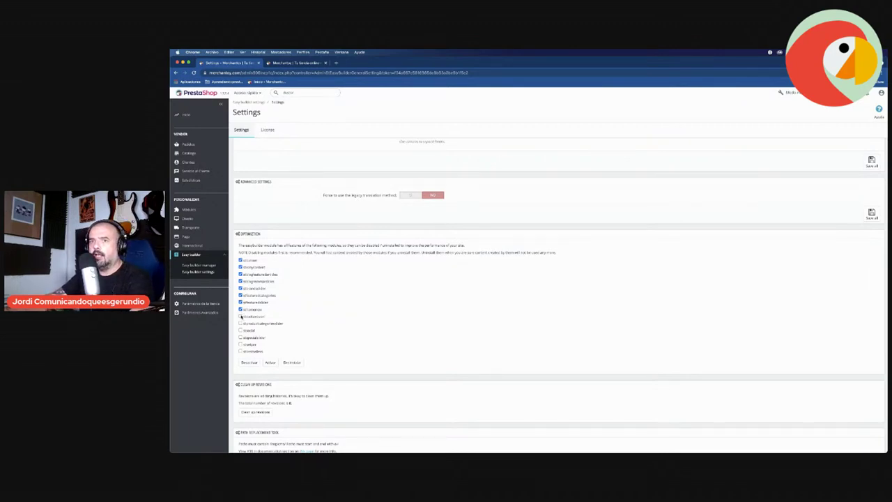
click(240, 323)
click(240, 329)
click(241, 337)
click(241, 343)
click(240, 351)
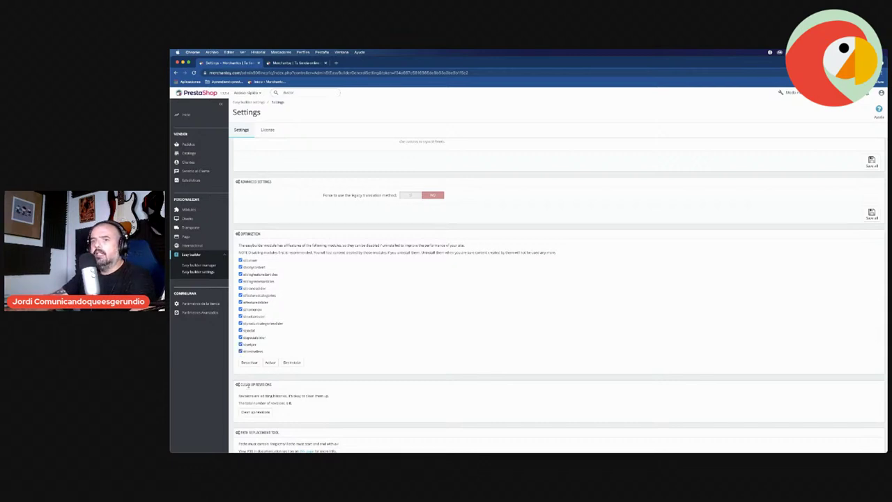
click(249, 363)
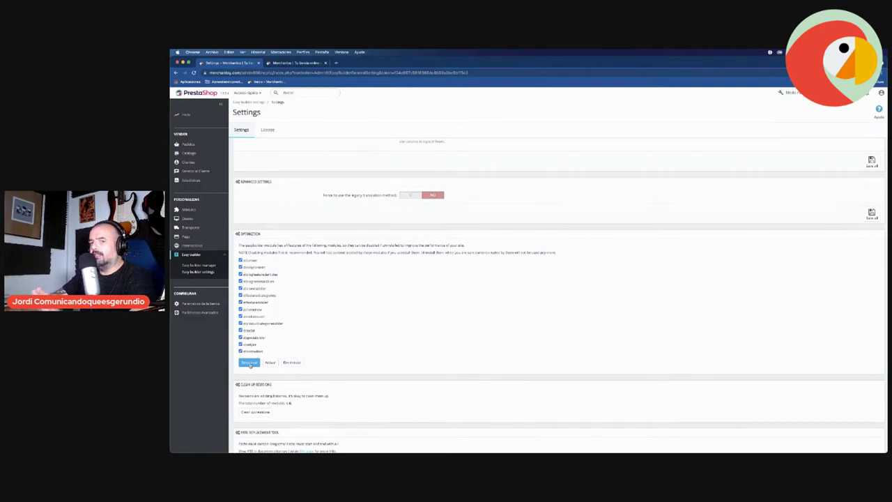
click(574, 104)
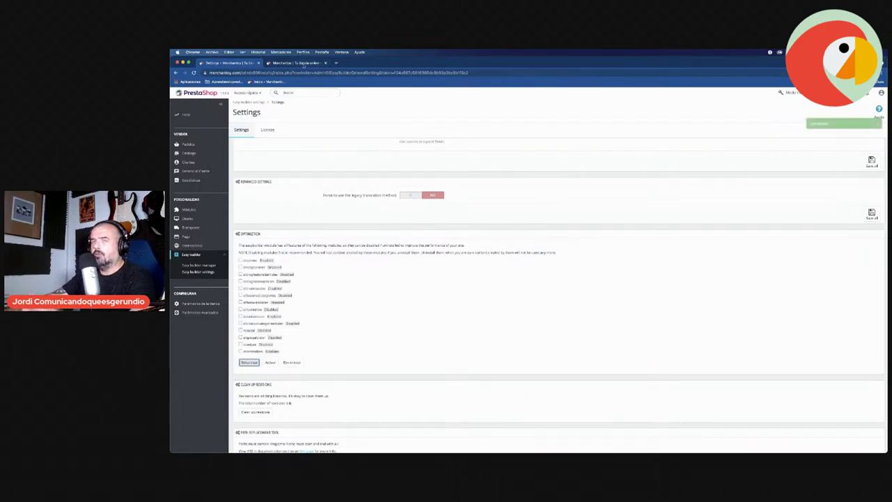
- Check the storefront homepage for remaining sample content and return to the Easy builder settings
click(303, 64)
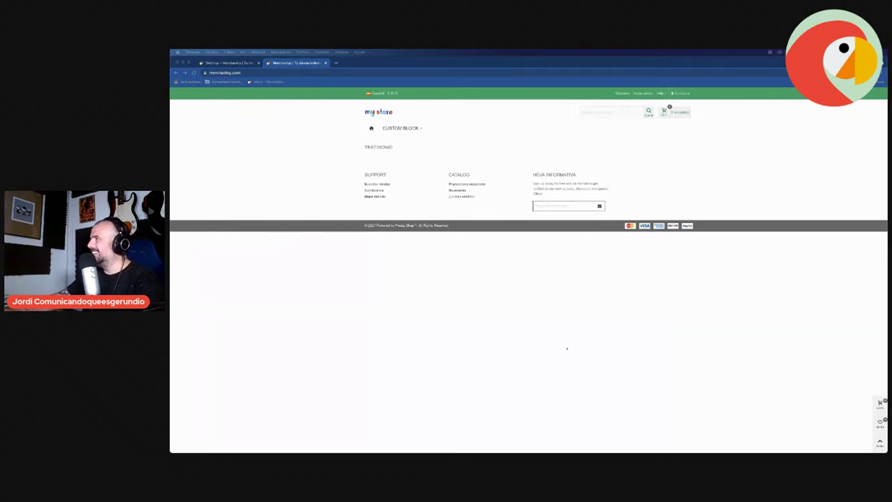
click(453, 309)
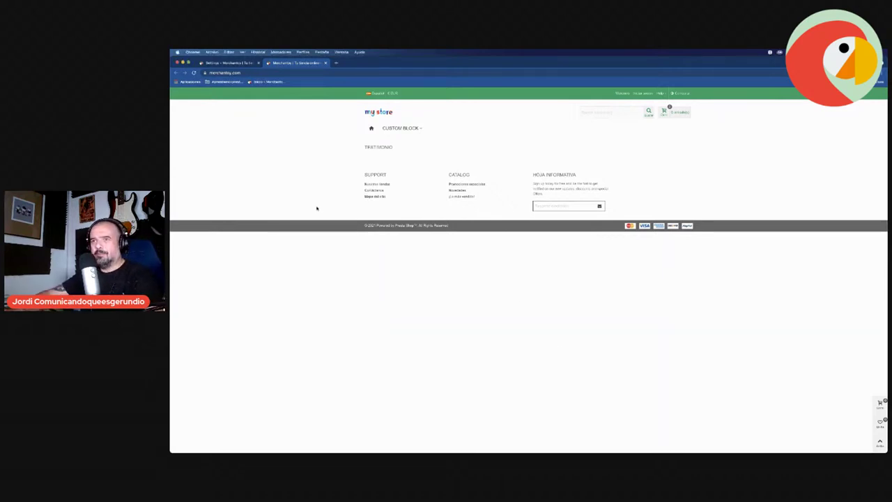
click(242, 63)
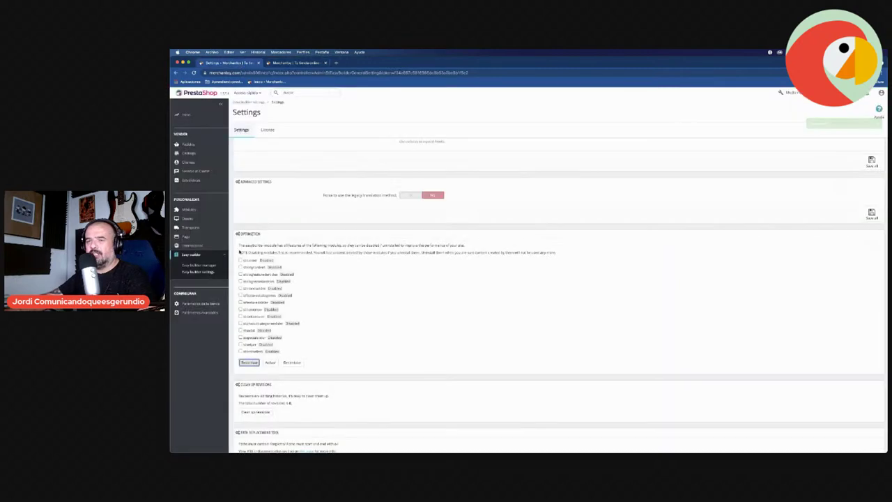
- Select Topbar among the options for cleaning up existing content in the Easy builder settings
scroll(314, 327, down, 5)
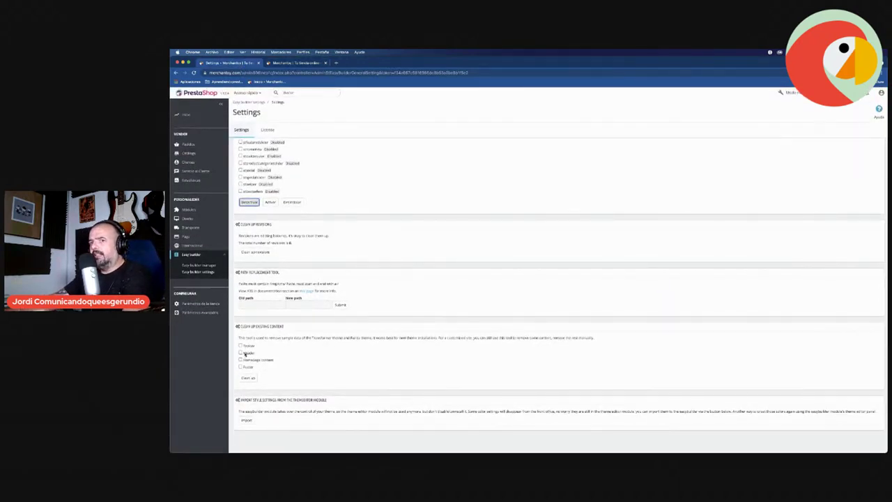
drag(240, 326, 284, 326)
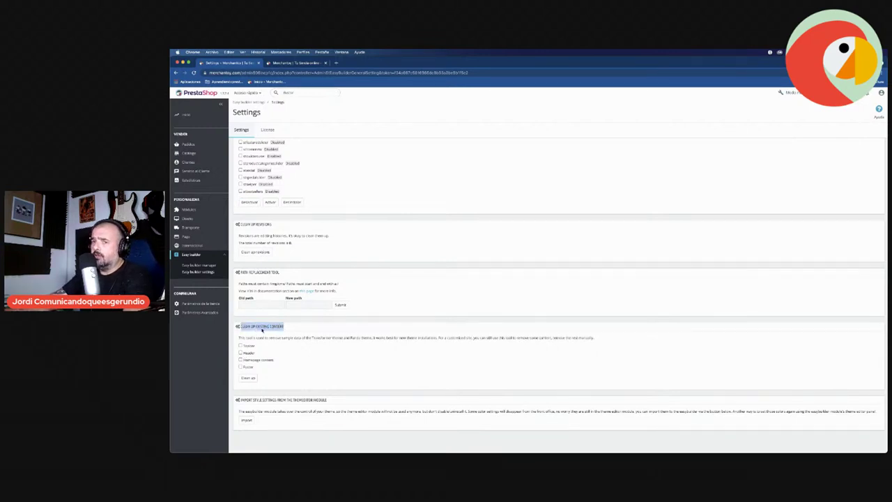
click(273, 350)
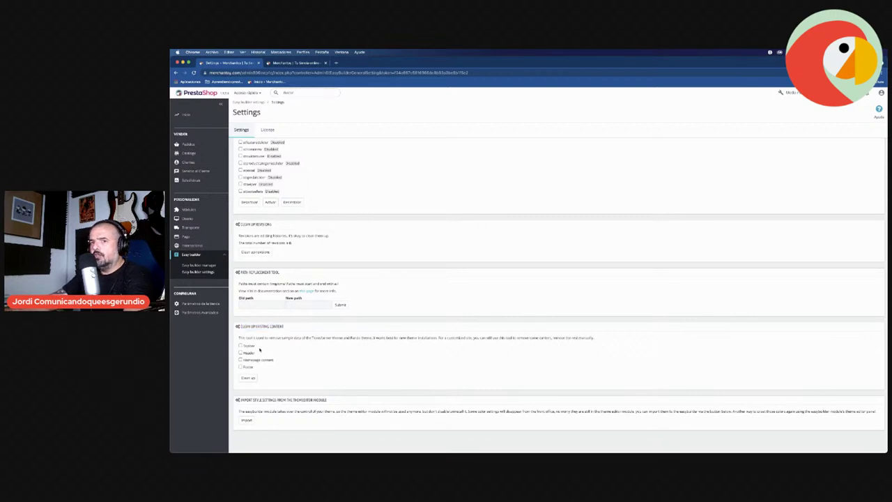
click(240, 345)
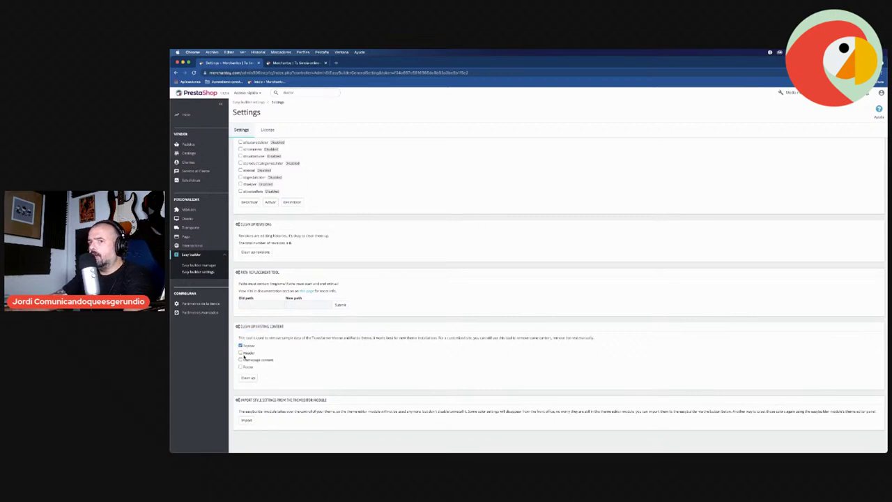
- Compare the storefront homepage's remaining header and testimonial content with the sections of the Easy builder settings
click(306, 64)
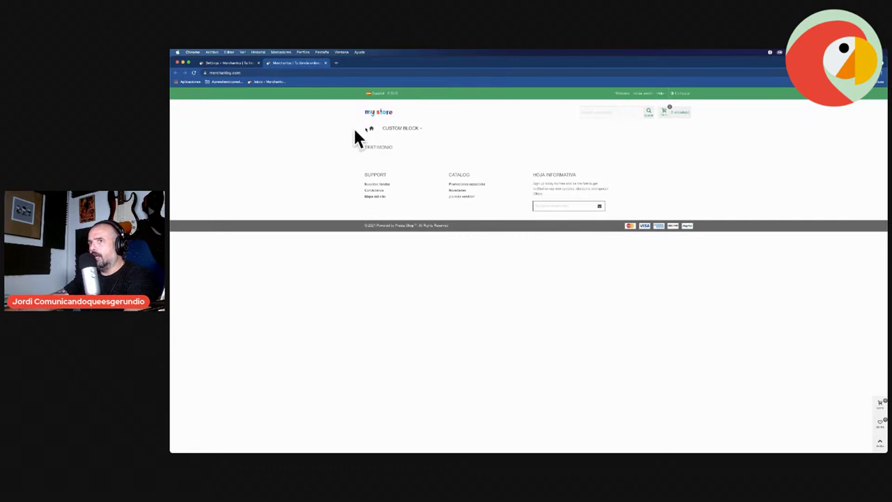
key(super+alt+Left)
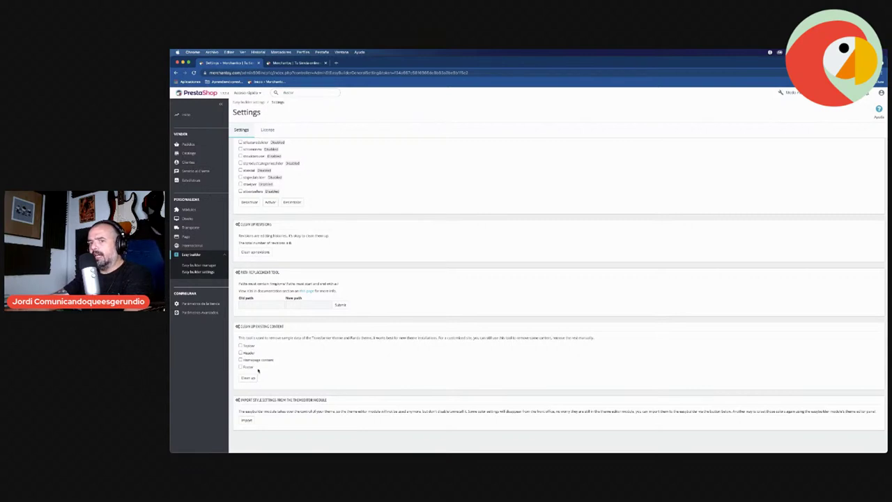
scroll(299, 355, up, 10)
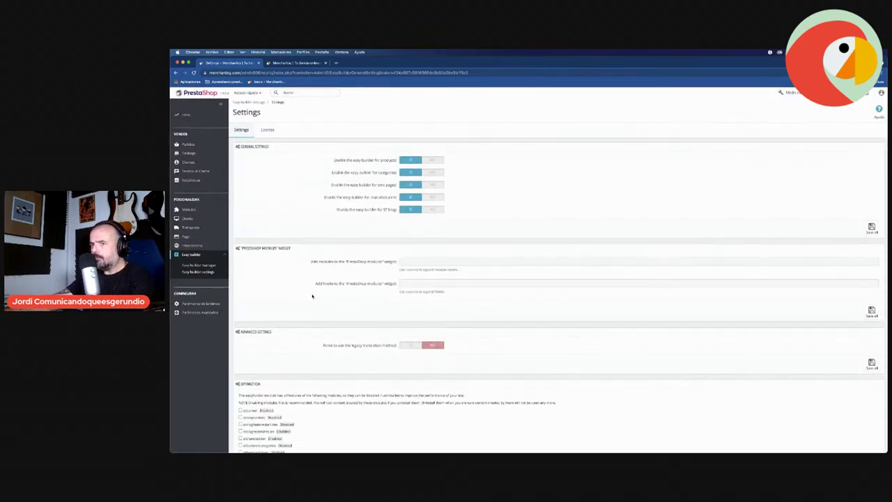
click(299, 64)
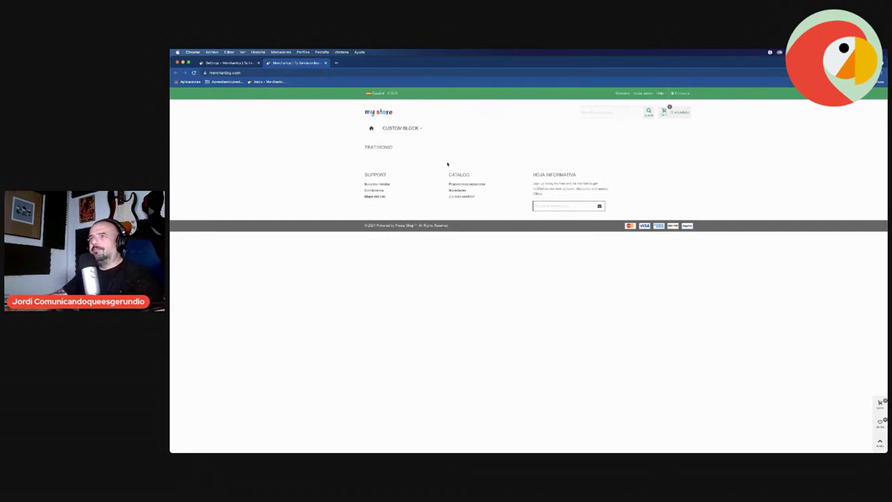
click(247, 63)
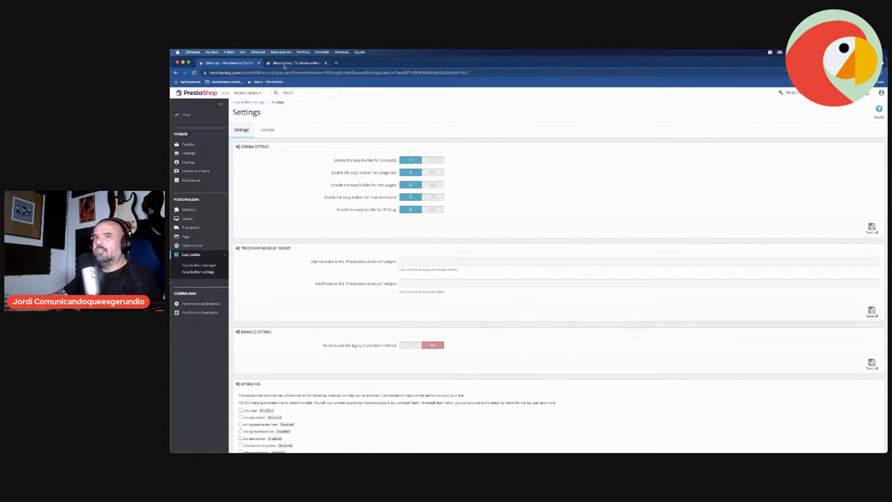
- Open the homepage's full width top hook in Easy builder and display the column structures for a new section
click(195, 266)
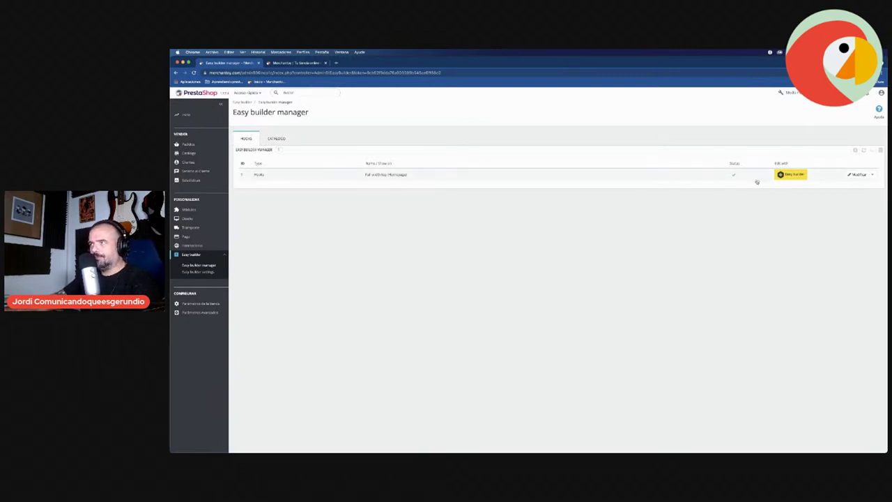
click(782, 175)
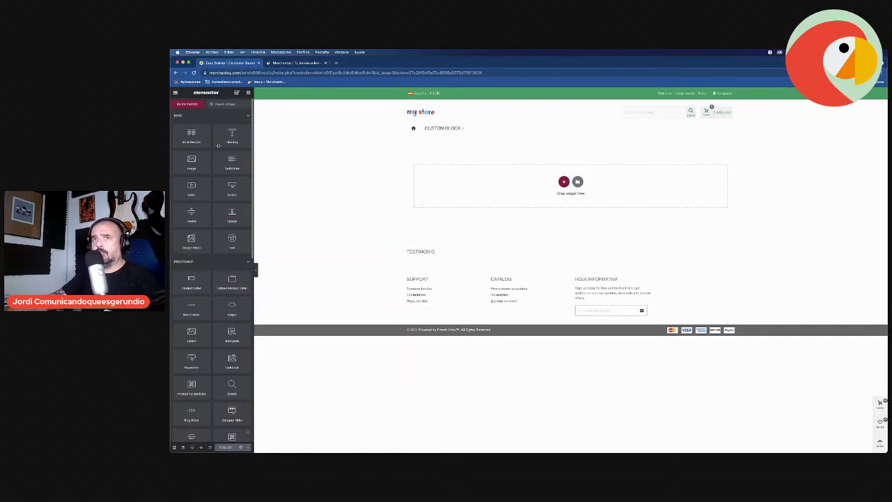
scroll(200, 134, down, 1)
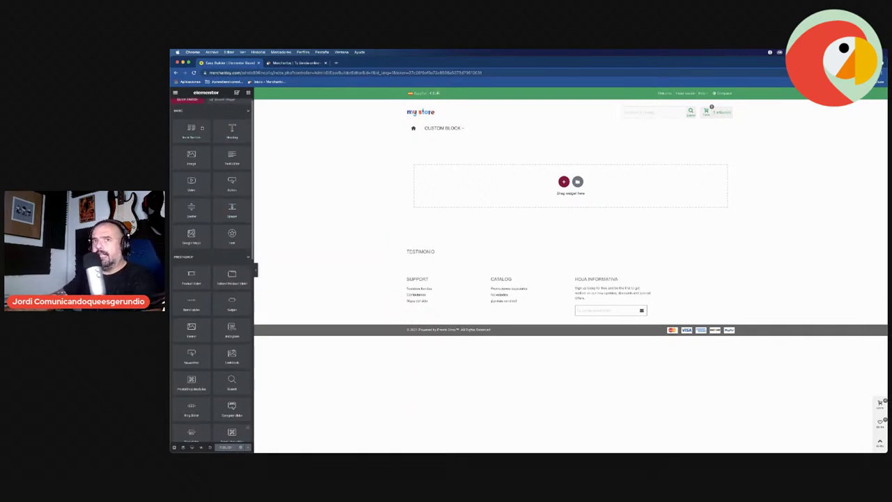
click(563, 182)
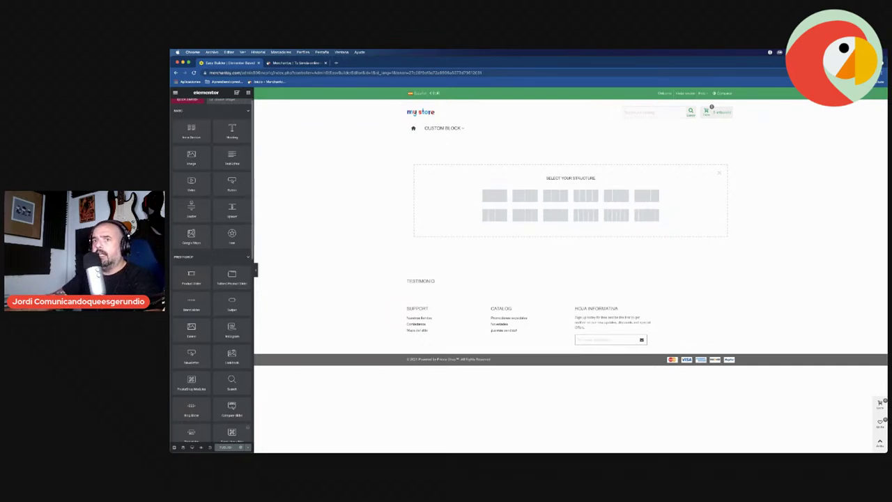
- Examine the available widgets in the Basic, PrestaShop, Footer, Header and General groups of the builder
scroll(201, 283, down, 3)
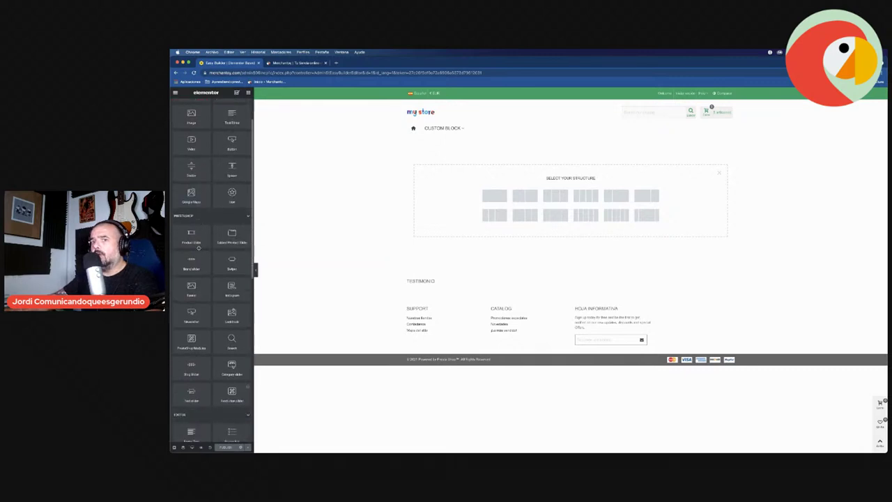
scroll(207, 308, down, 2)
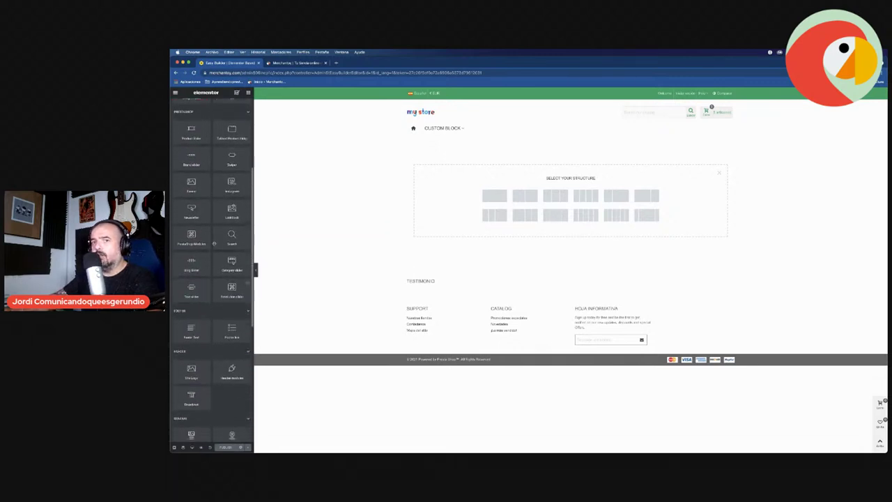
scroll(214, 243, down, 3)
scroll(188, 213, down, 2)
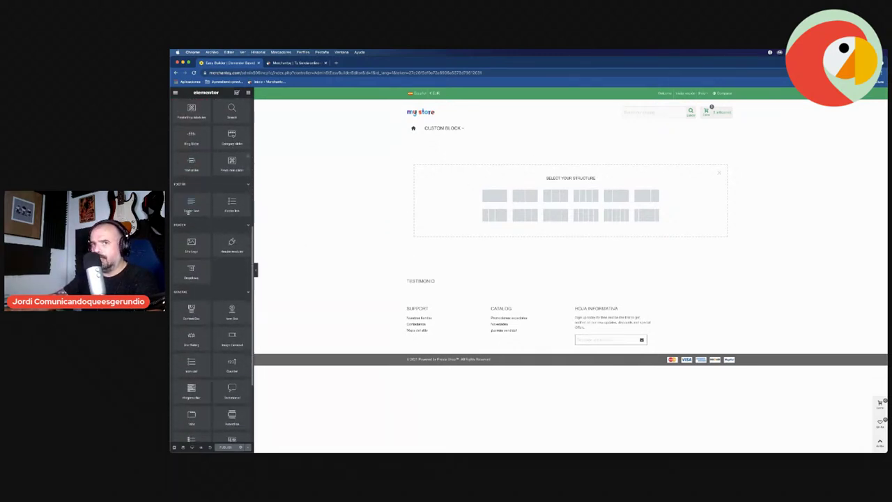
scroll(201, 198, up, 7)
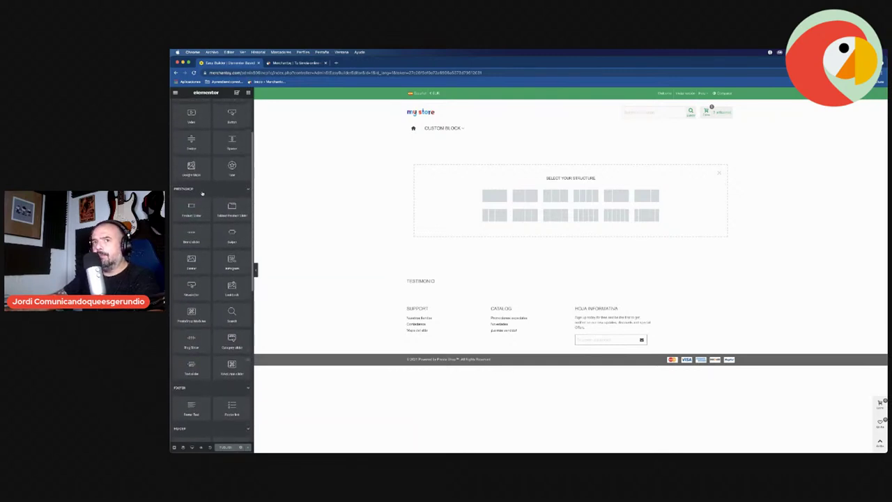
scroll(202, 193, up, 3)
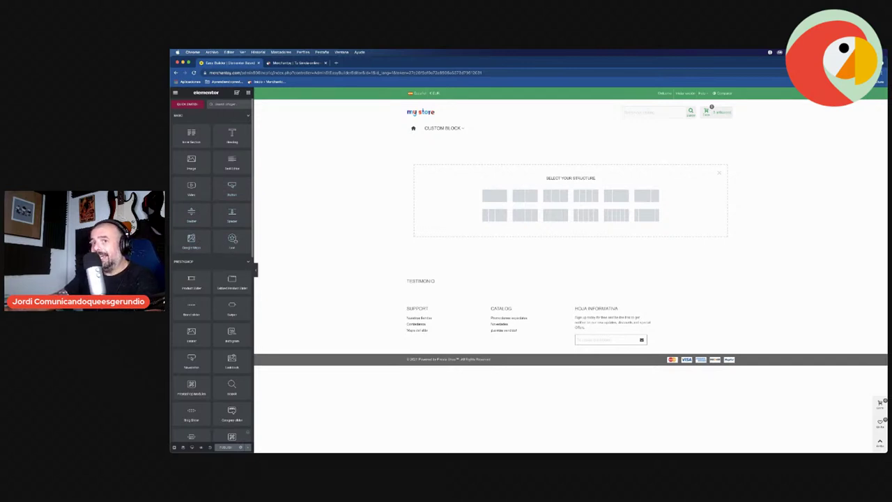
scroll(186, 154, down, 5)
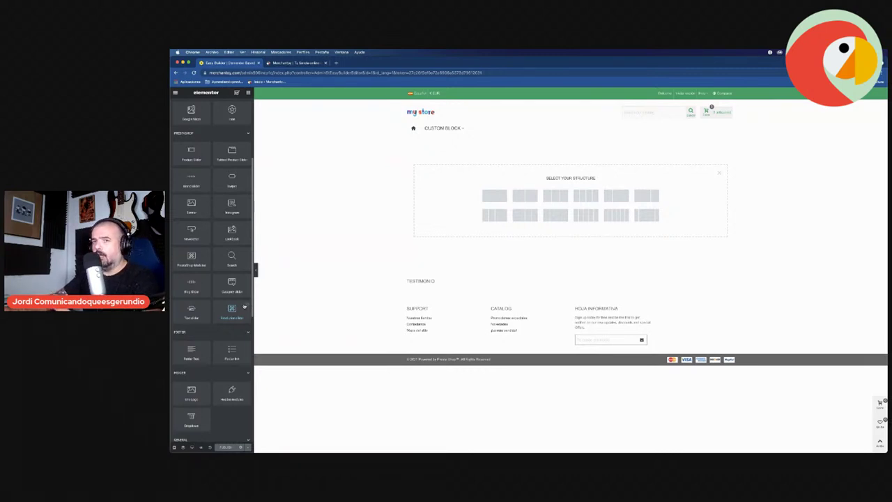
scroll(209, 252, down, 3)
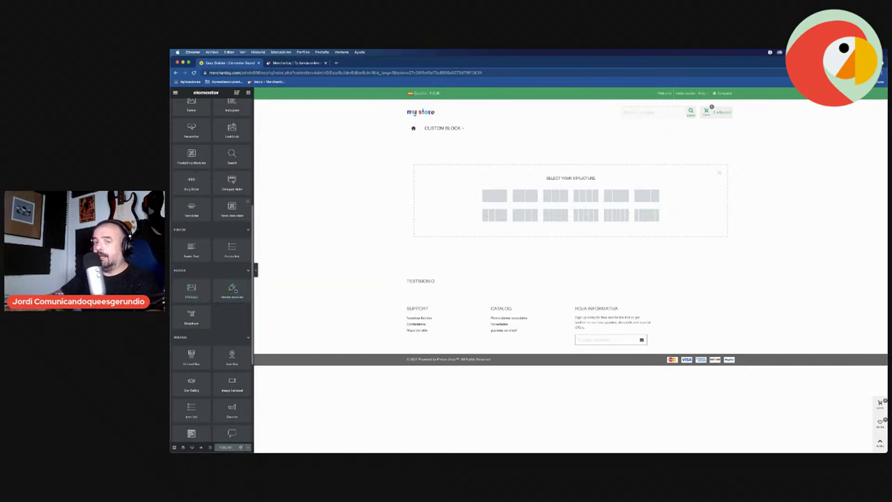
scroll(207, 291, down, 3)
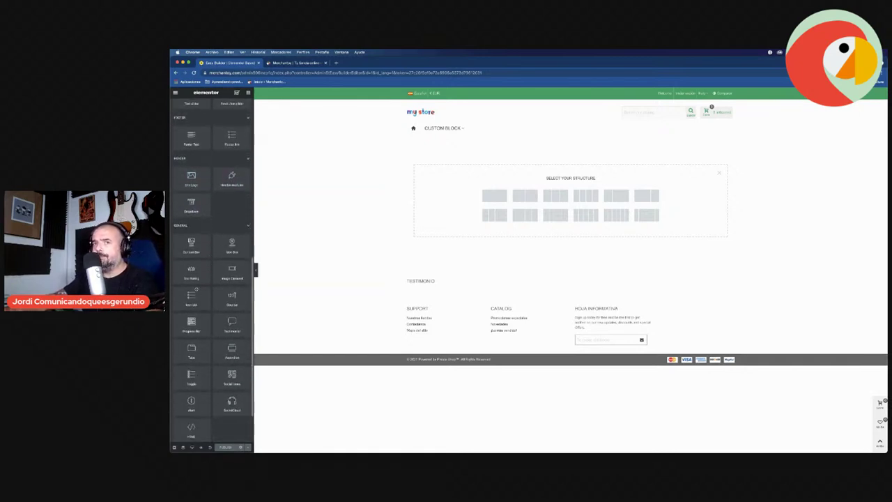
scroll(195, 271, down, 2)
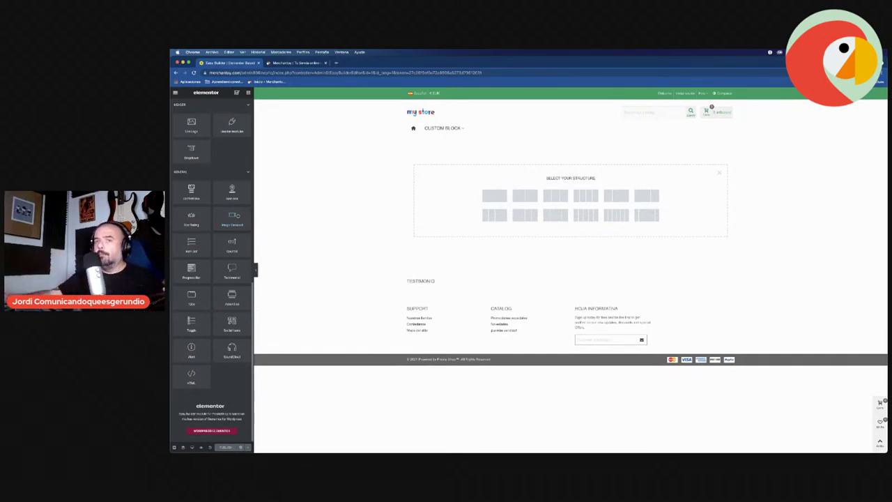
scroll(209, 279, up, 1)
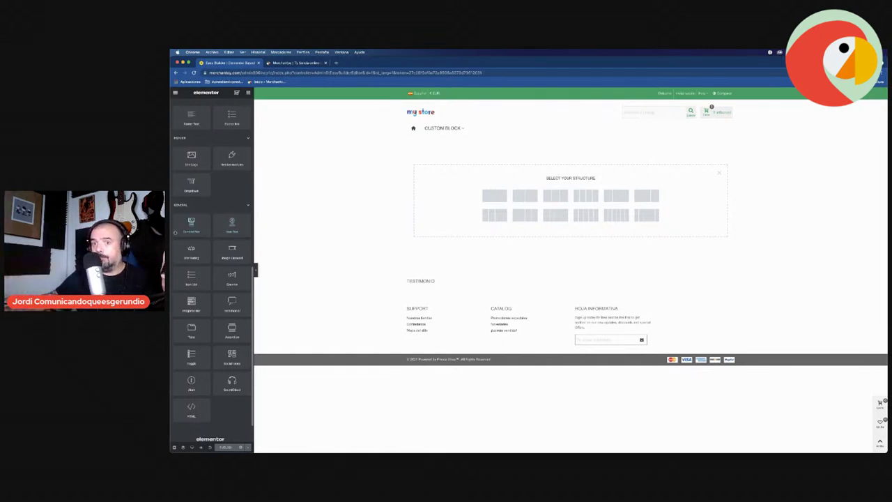
scroll(213, 278, down, 1)
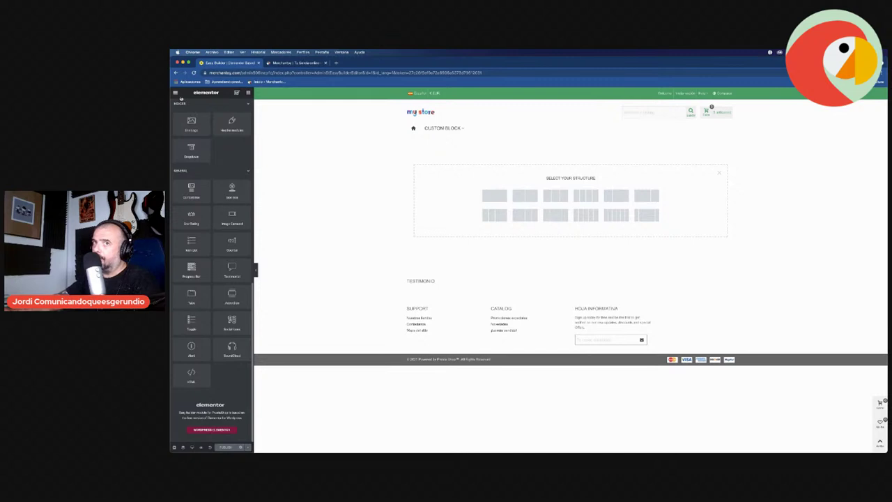
- Exit the page builder to the back office dashboard and open the module manager
click(175, 92)
click(202, 154)
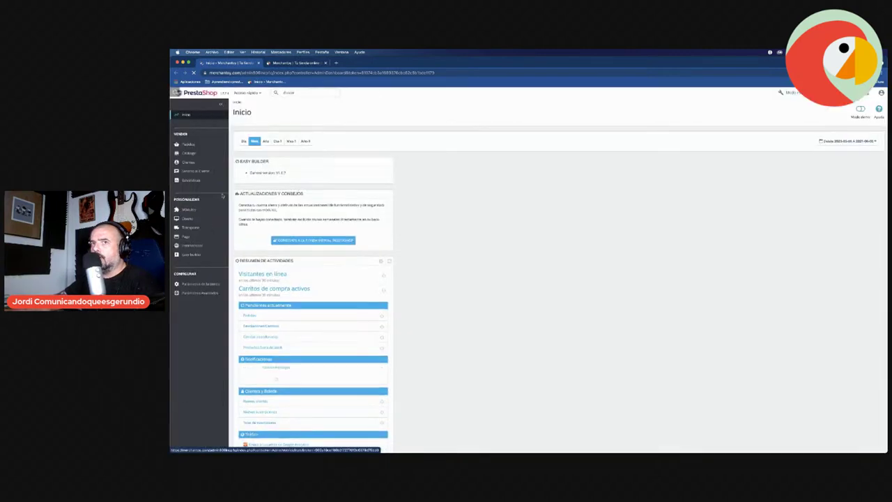
click(200, 210)
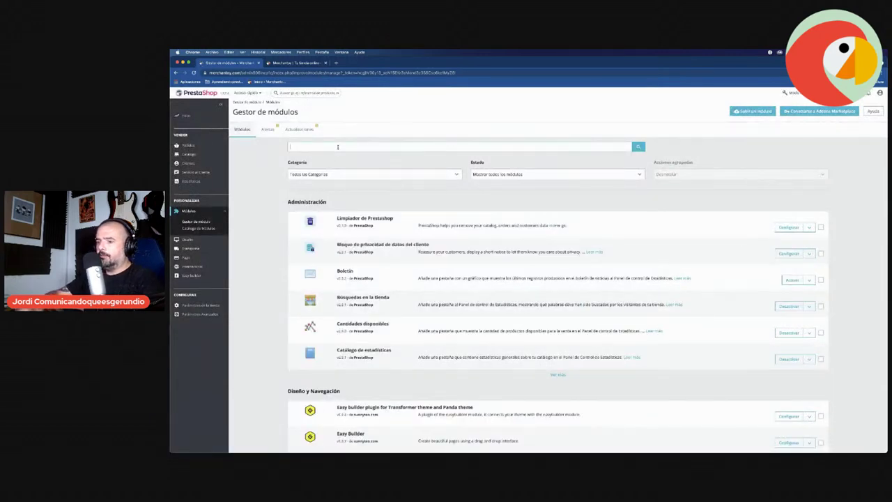
- Search the module manager for the language selector module
click(336, 147)
text(largo)
key(Return)
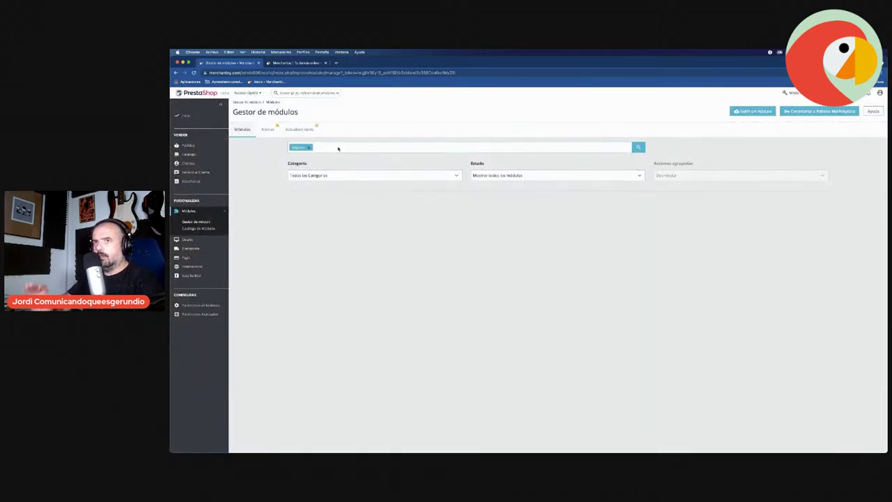
click(310, 147)
text(lengu)
key(Return)
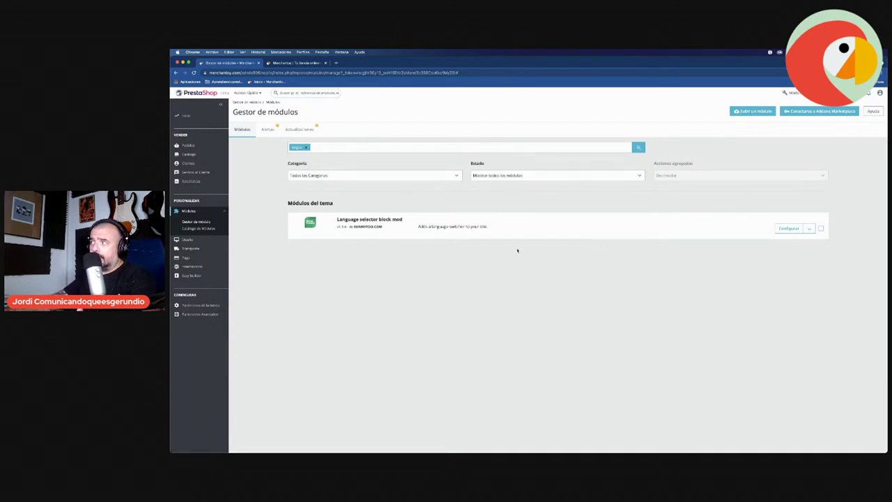
- Replace the module search with one for "currency"
click(305, 148)
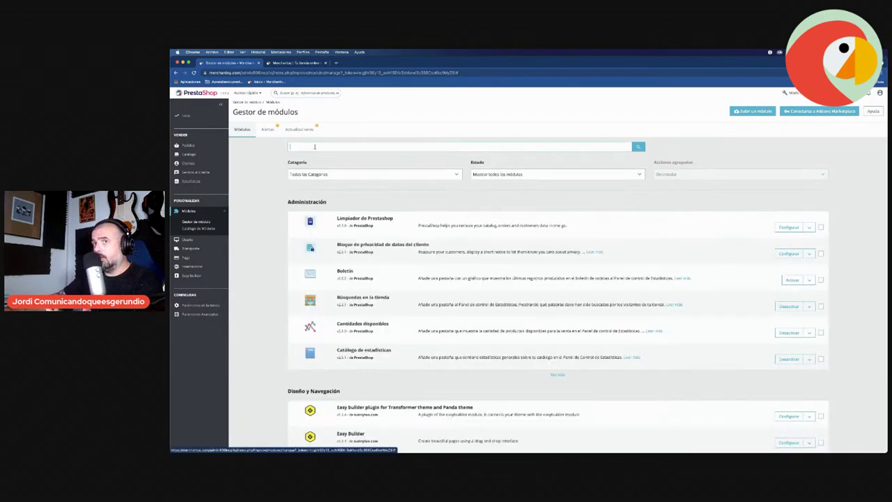
text(cunency)
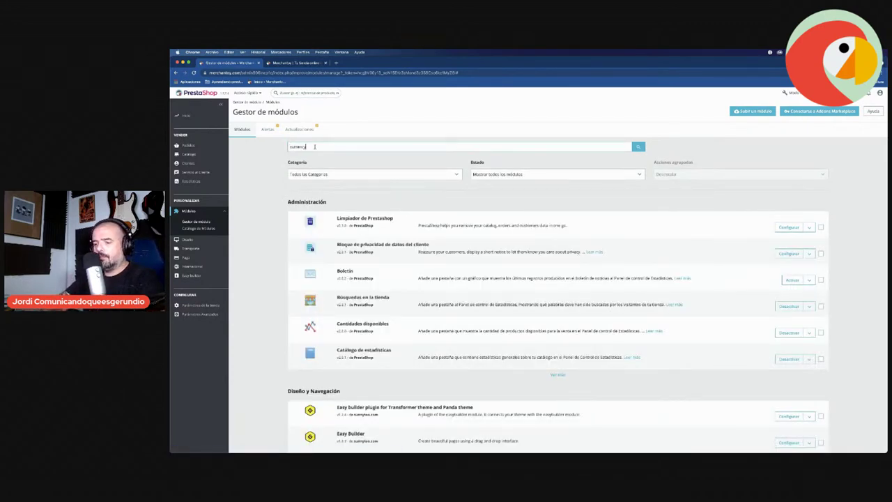
key(Return)
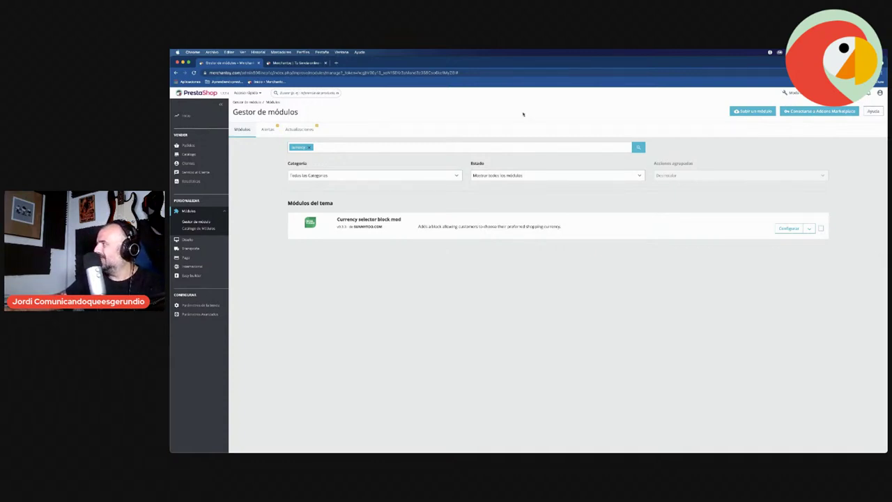
- Check the storefront's header, clear the currency filter in the module manager and return to the Easy builder manager
key(ctrl+Tab)
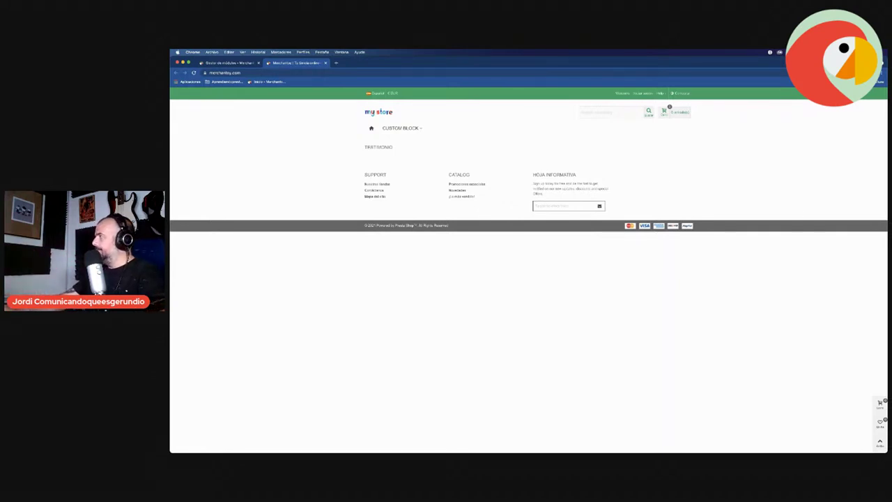
click(230, 66)
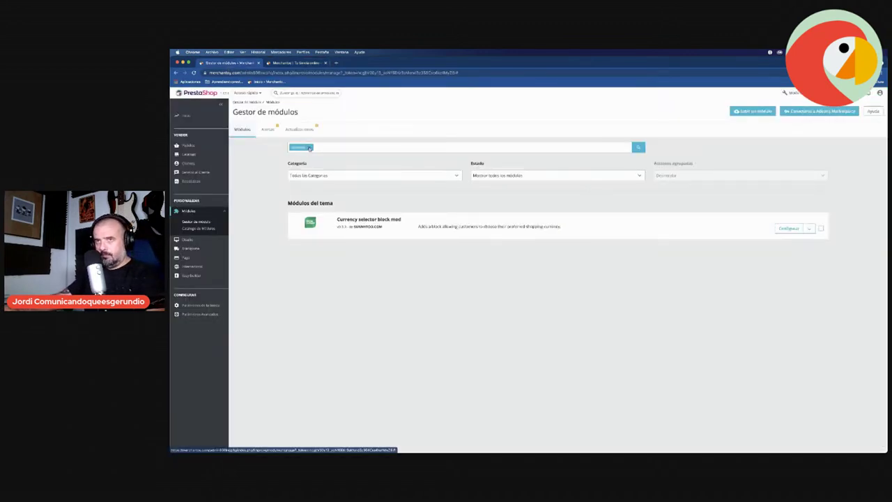
key(BackSpace)
mouse_move(200, 278)
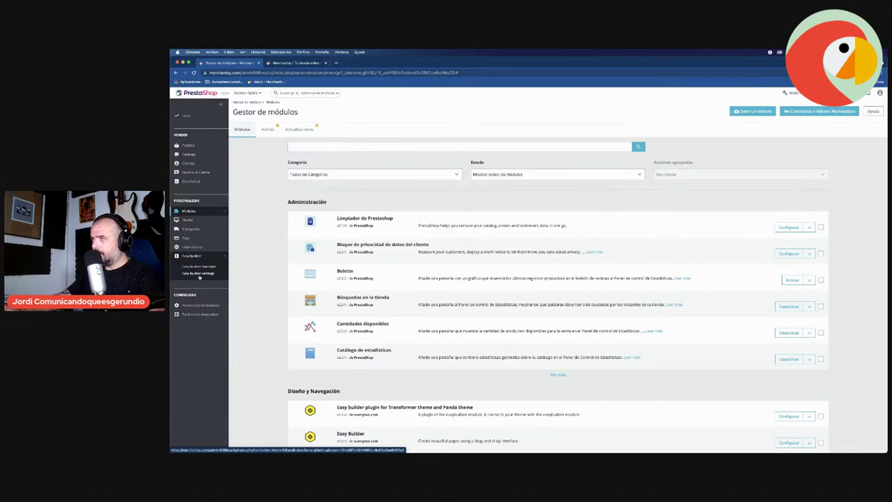
click(200, 266)
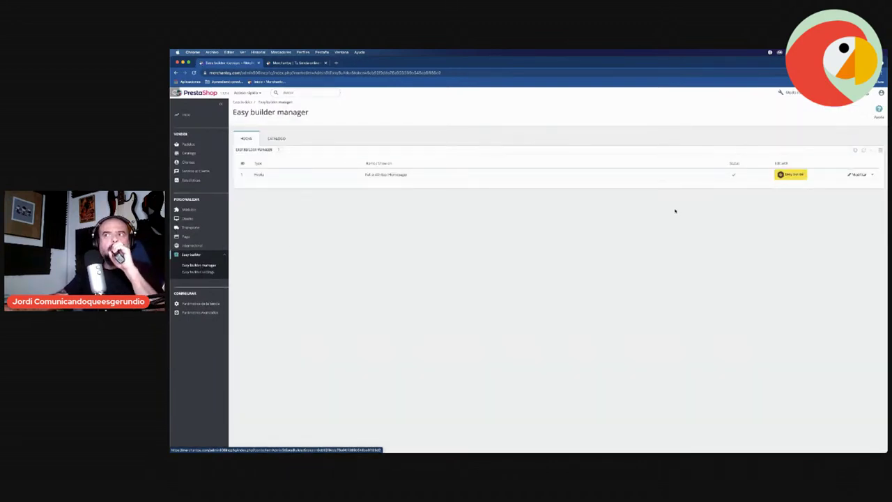
- Open the full-width top homepage block in Easy builder and look through the available widgets
click(790, 174)
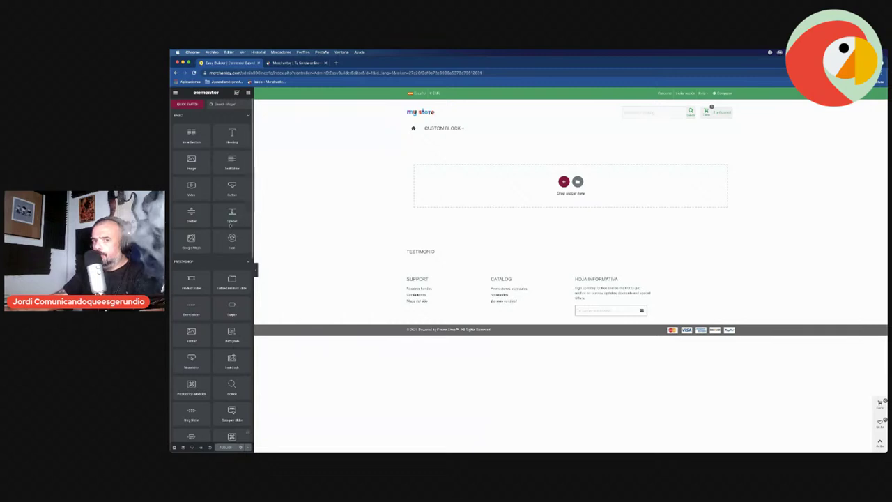
scroll(210, 242, down, 5)
scroll(209, 242, down, 5)
scroll(210, 242, up, 15)
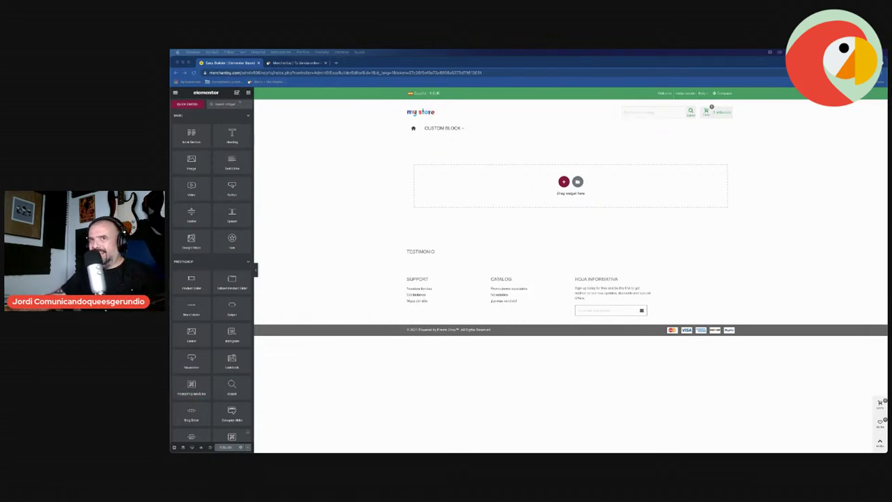
key(super+Tab)
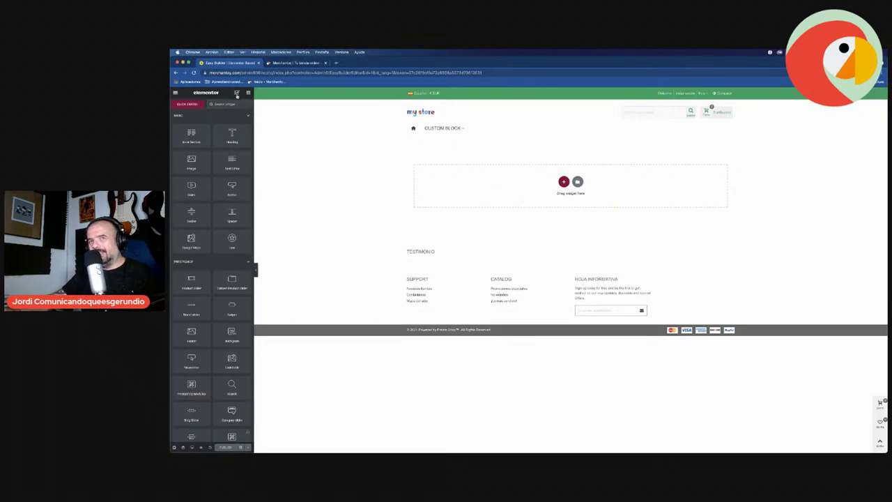
- Open the theme editor and review its settings sections and the modules assigned to each hook
click(237, 95)
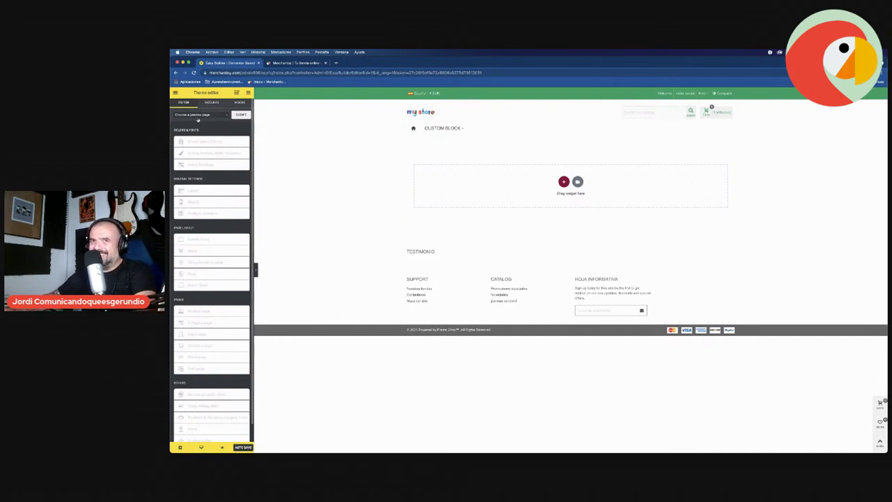
scroll(240, 186, down, 1)
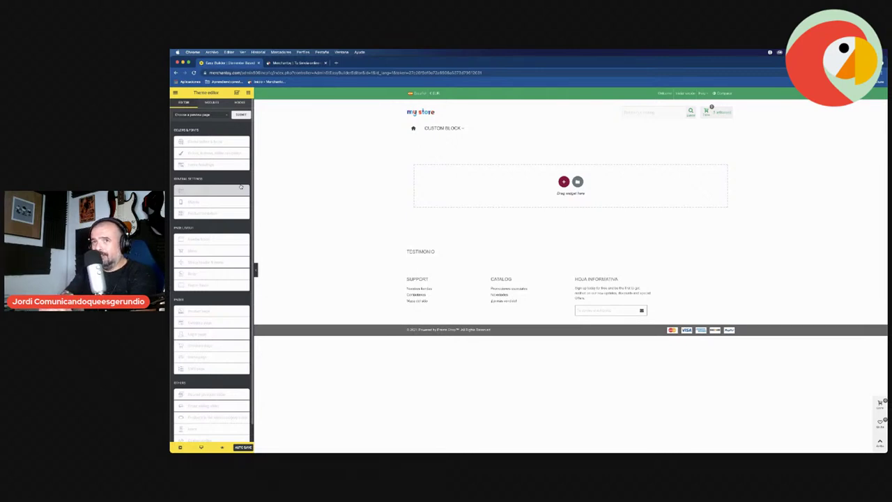
click(240, 102)
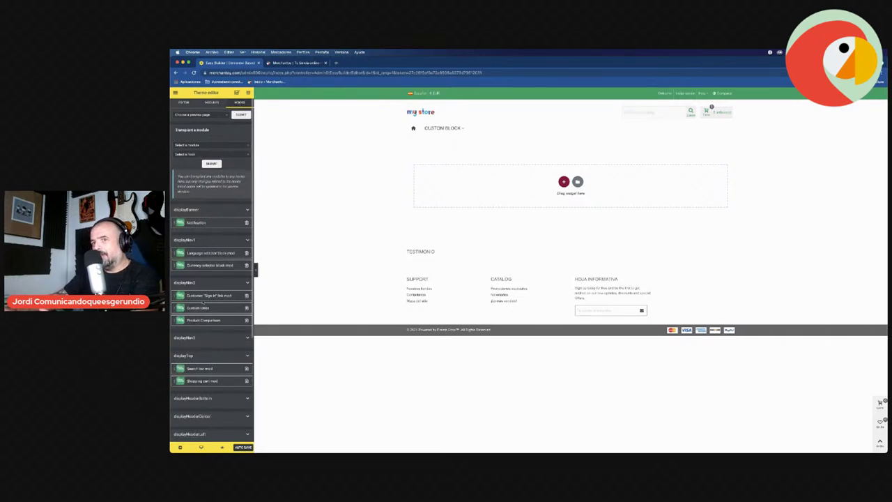
scroll(207, 285, down, 5)
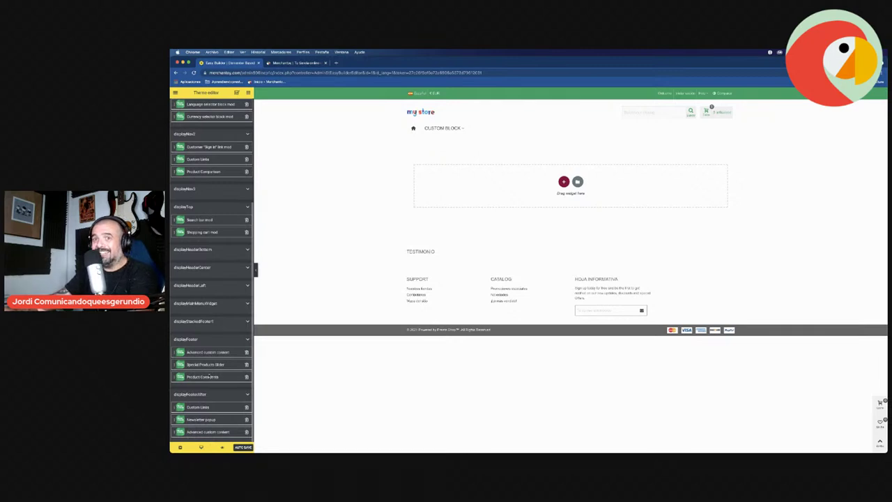
scroll(233, 311, up, 5)
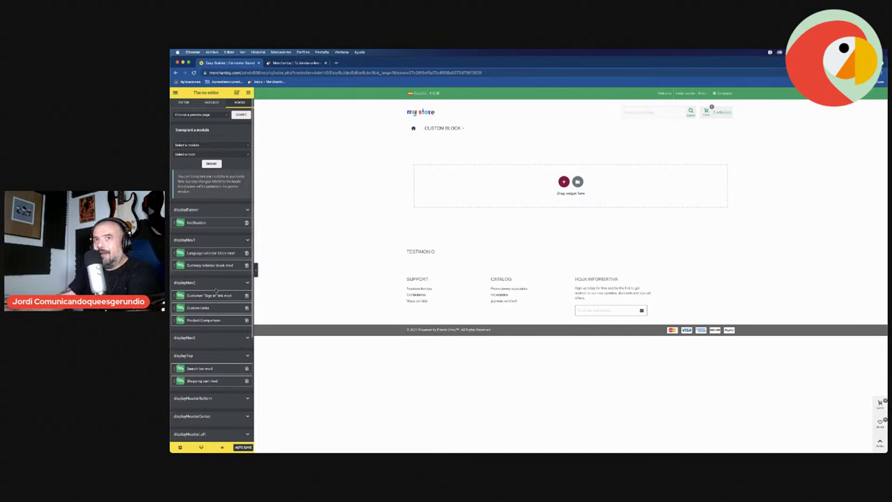
click(207, 104)
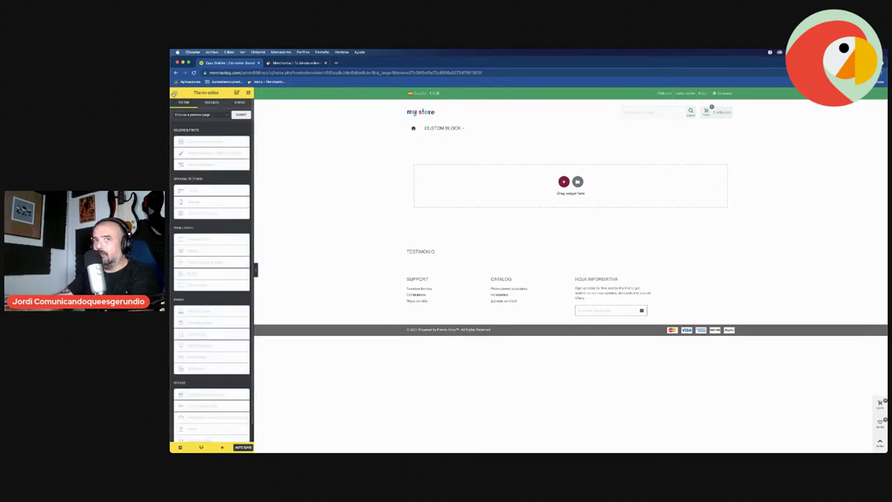
- Exit the theme editor to the back office dashboard and return to the Easy builder manager
click(175, 93)
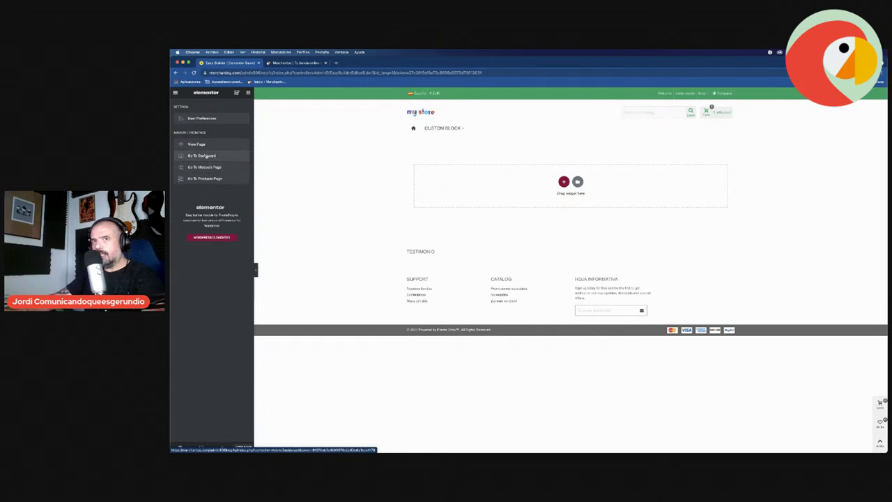
click(203, 157)
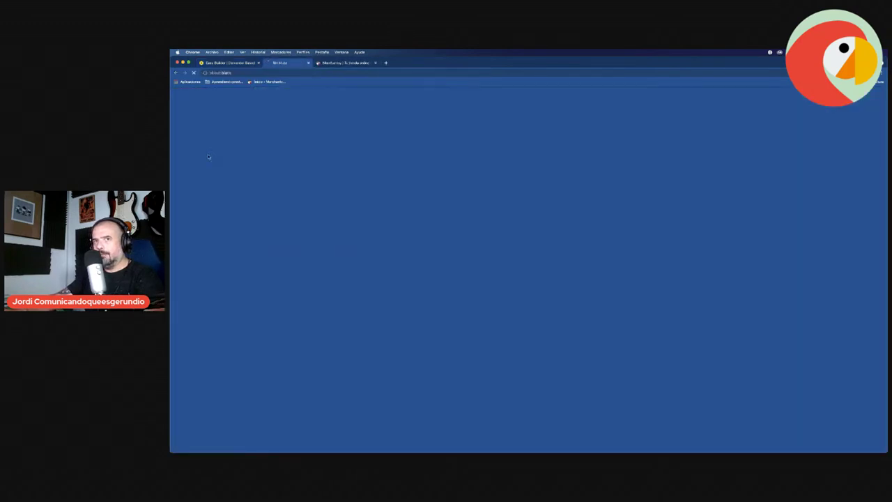
click(258, 62)
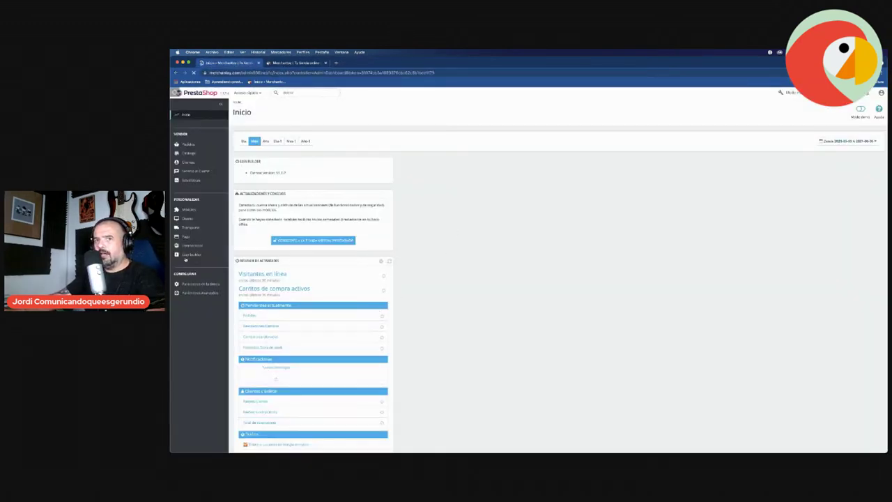
click(187, 255)
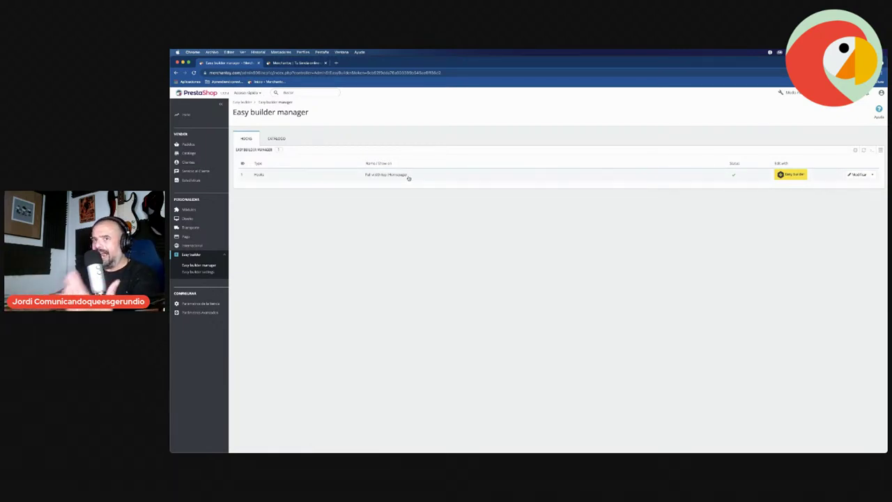
- Add an Easy builder block named "Header" on the hook meant for building a header and save it
click(855, 149)
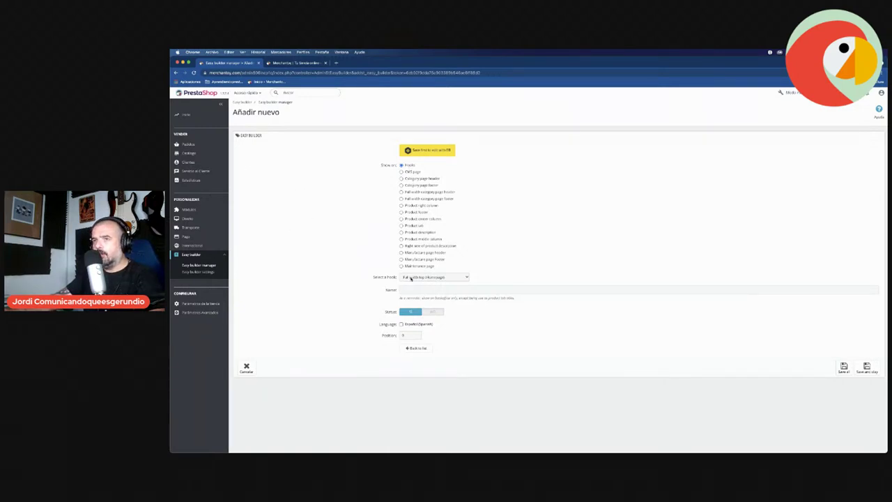
click(417, 277)
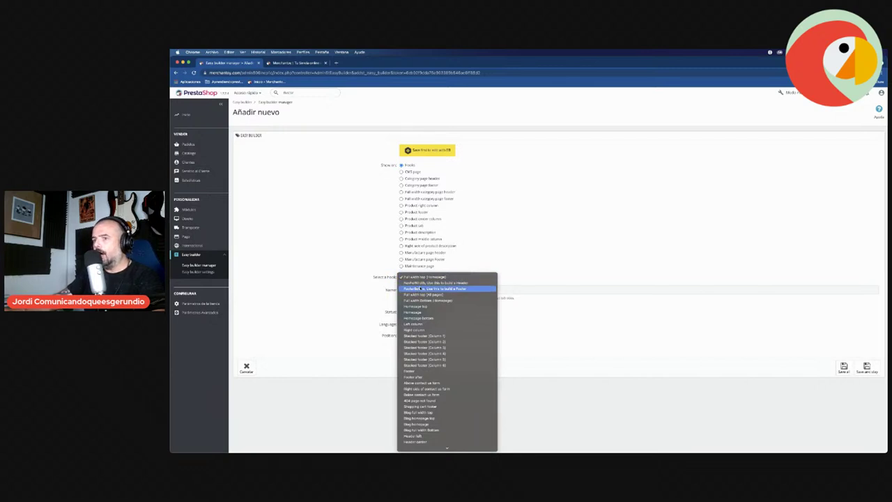
scroll(418, 288, down, 3)
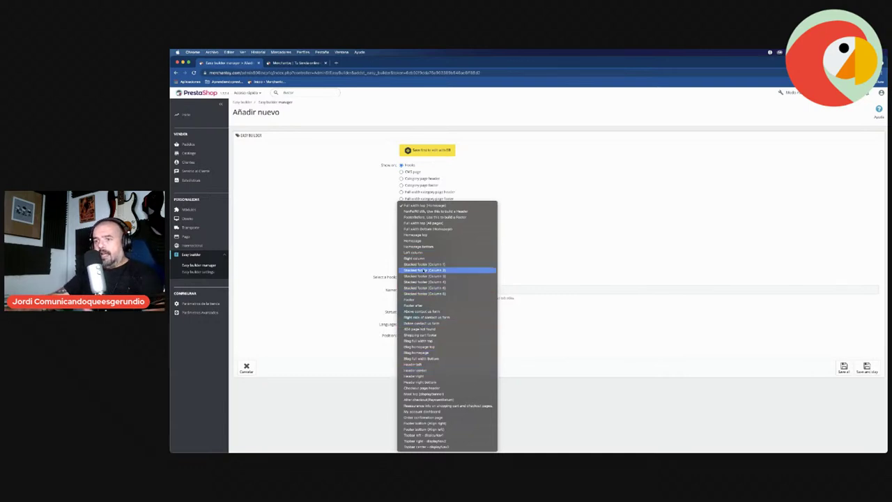
click(439, 211)
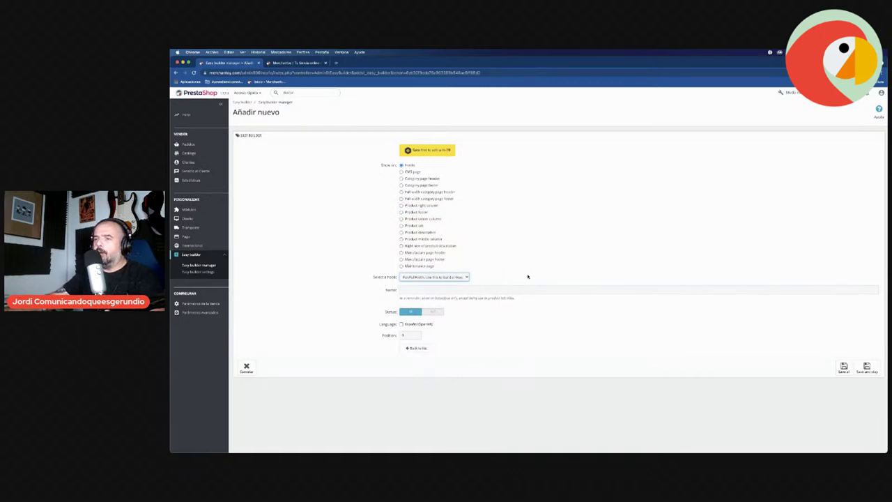
click(423, 289)
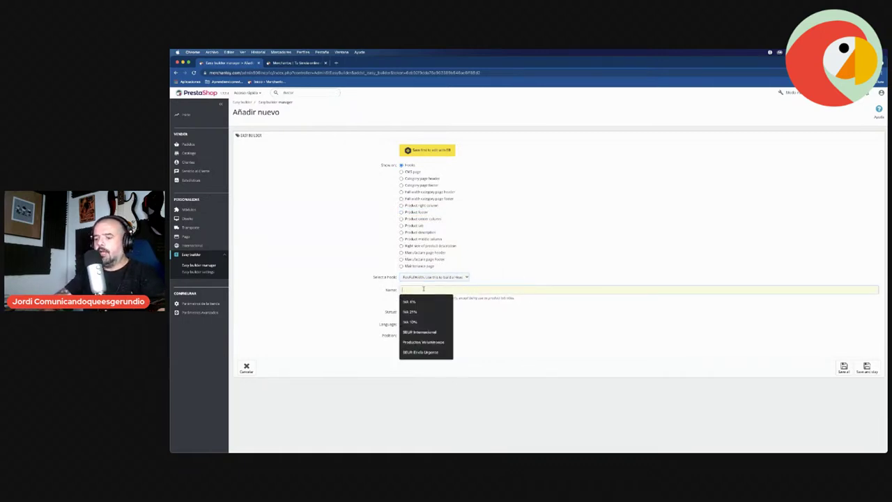
text(Header)
click(550, 325)
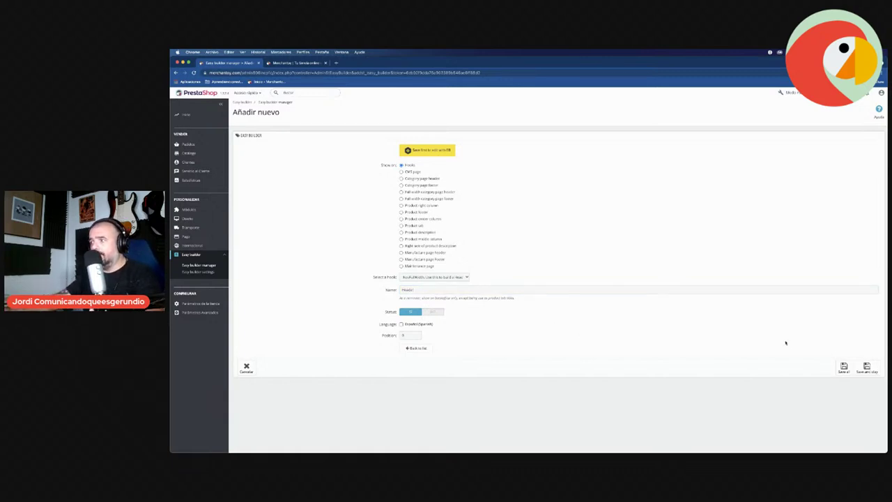
click(845, 370)
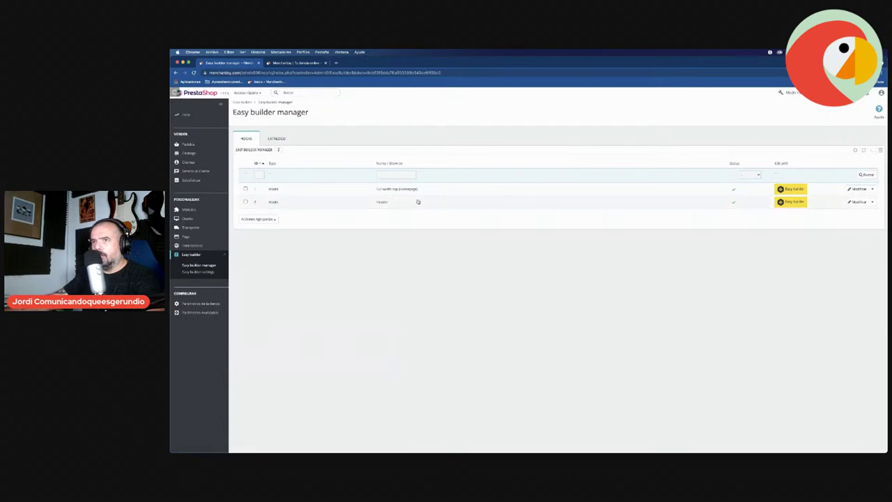
- Preview the Header block in the page builder and go back to the Easy builder manager
click(790, 202)
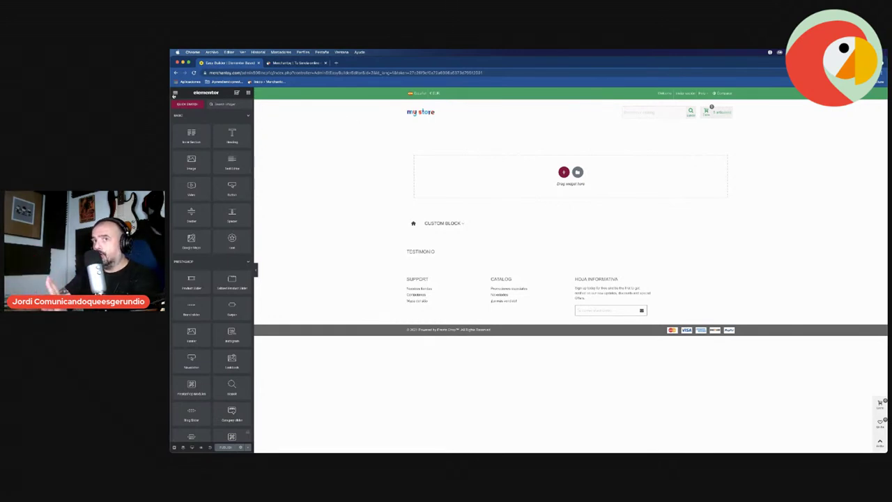
click(174, 93)
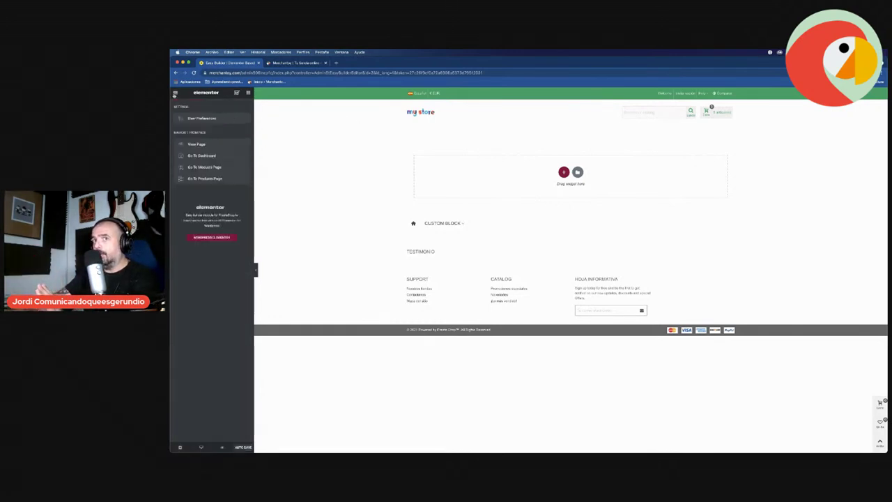
click(201, 167)
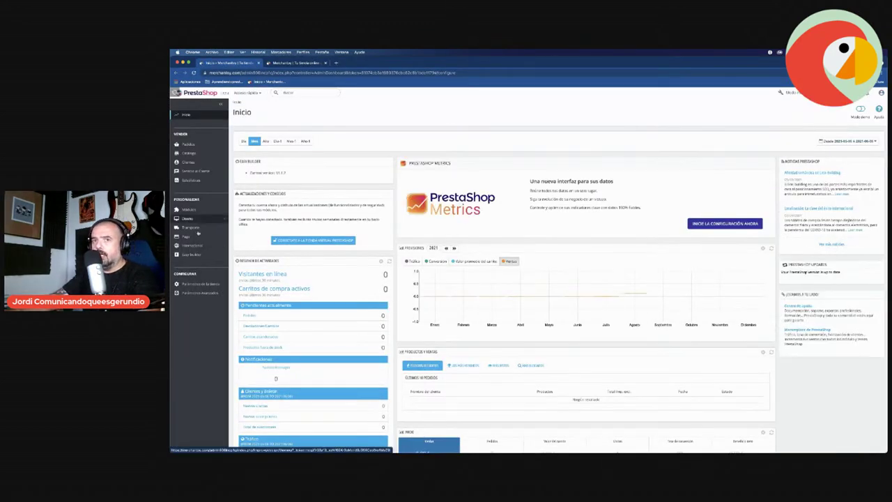
click(199, 265)
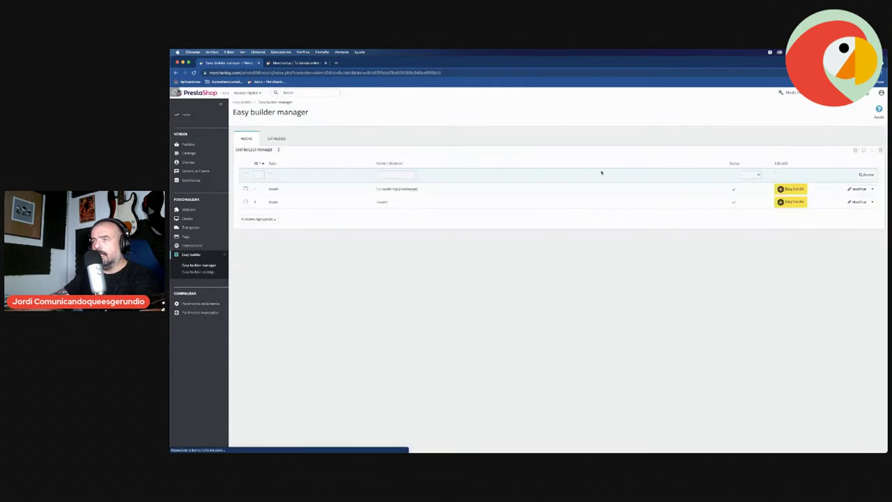
- Add an Easy builder block named "Footer" on the hook meant for building a footer and save it
click(854, 151)
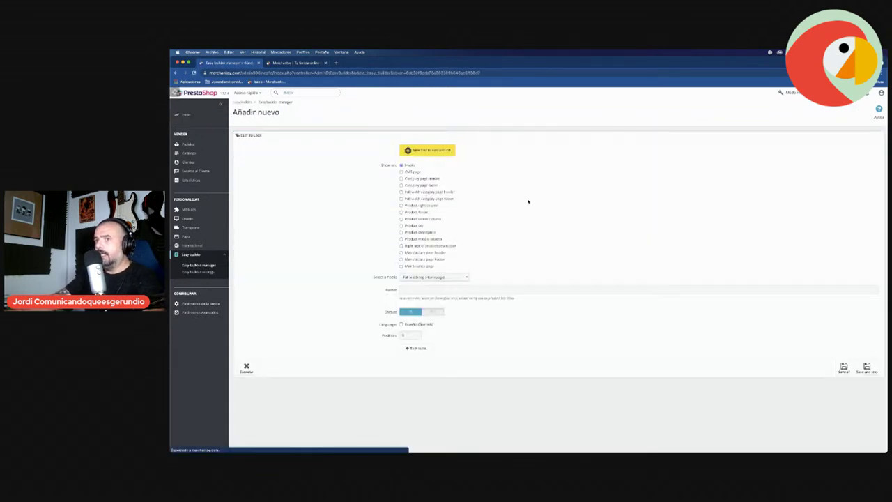
click(418, 276)
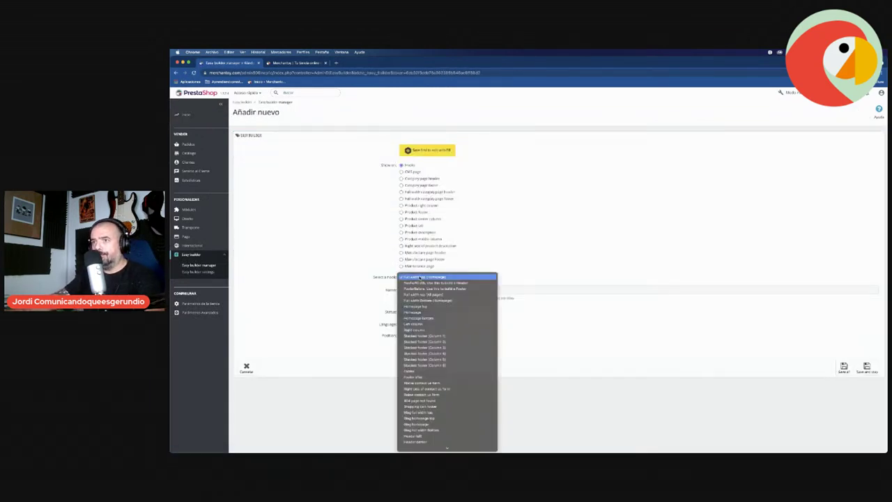
click(425, 288)
click(426, 290)
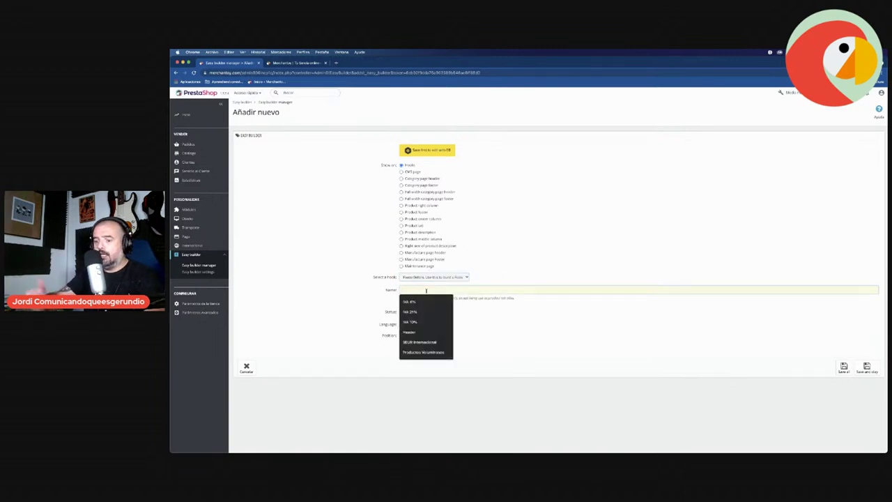
text(Fast)
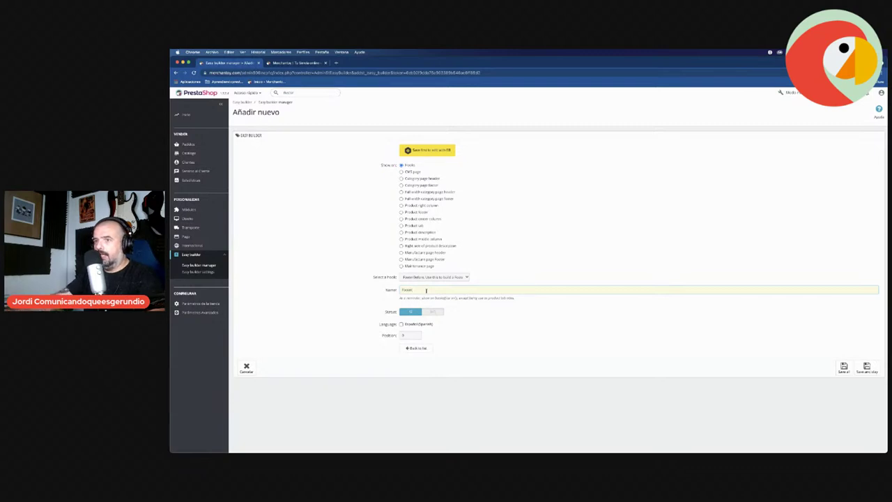
click(842, 366)
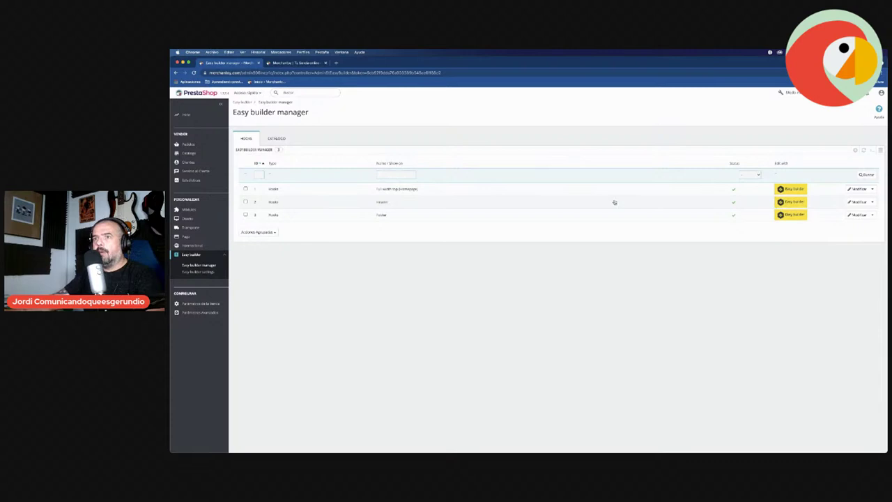
- View the full-width top homepage block in the page builder, then return to the block list through the dashboard
click(787, 192)
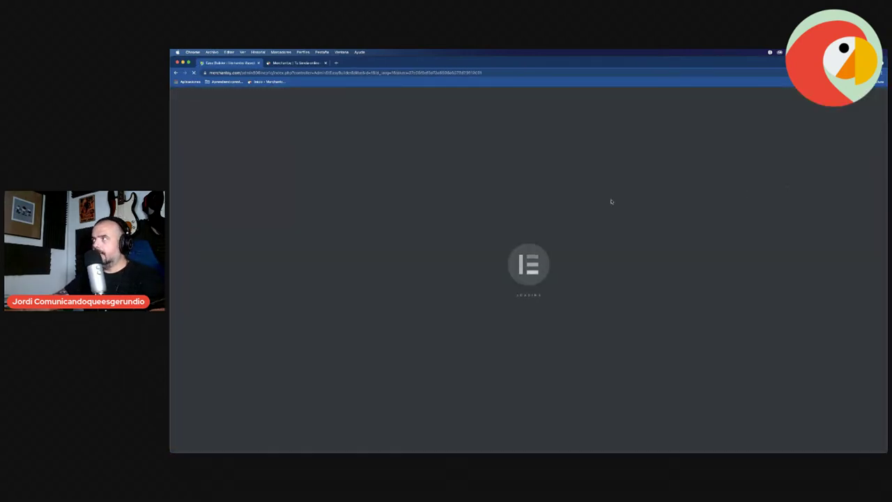
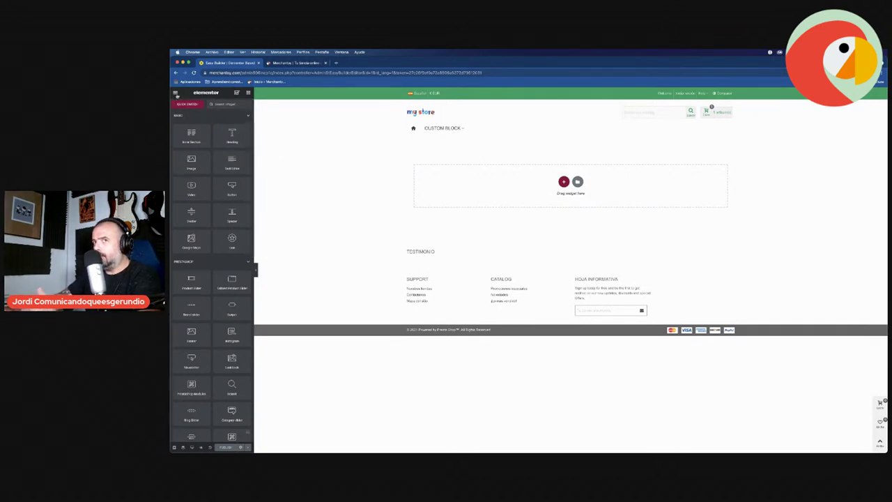
click(175, 92)
click(202, 156)
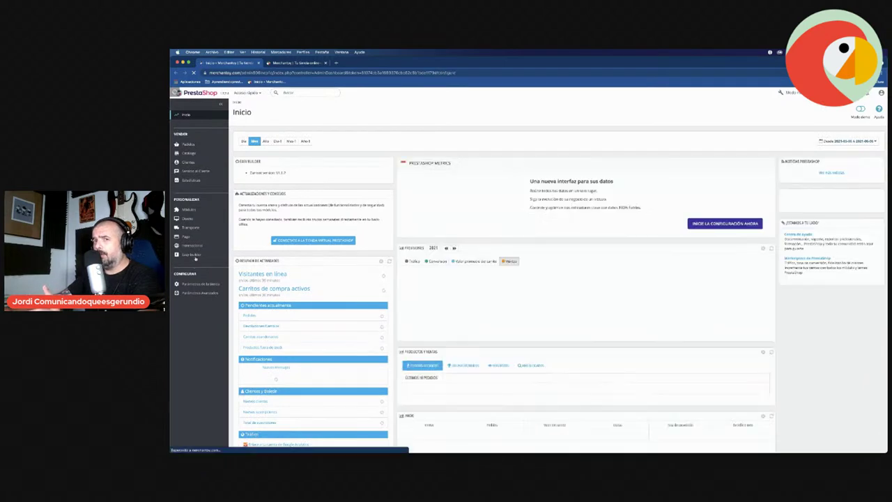
click(195, 267)
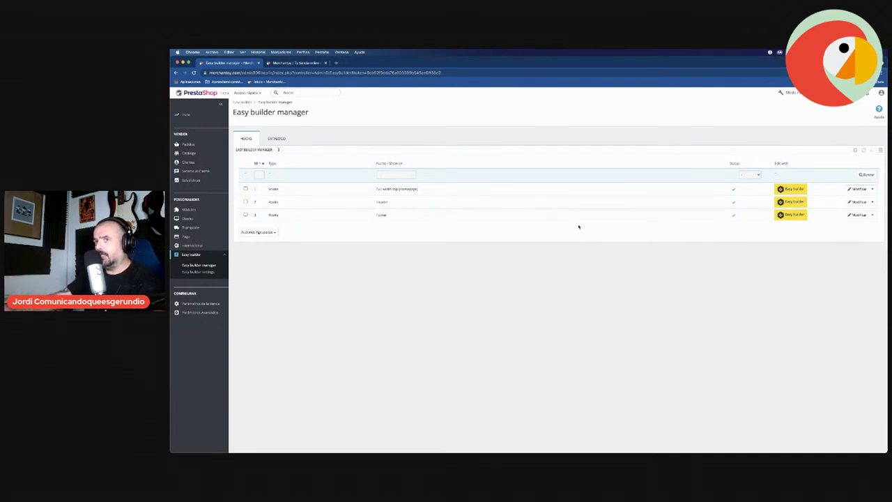
- Name the full-width top homepage block "Home" in the Easy builder manager and save it
click(857, 188)
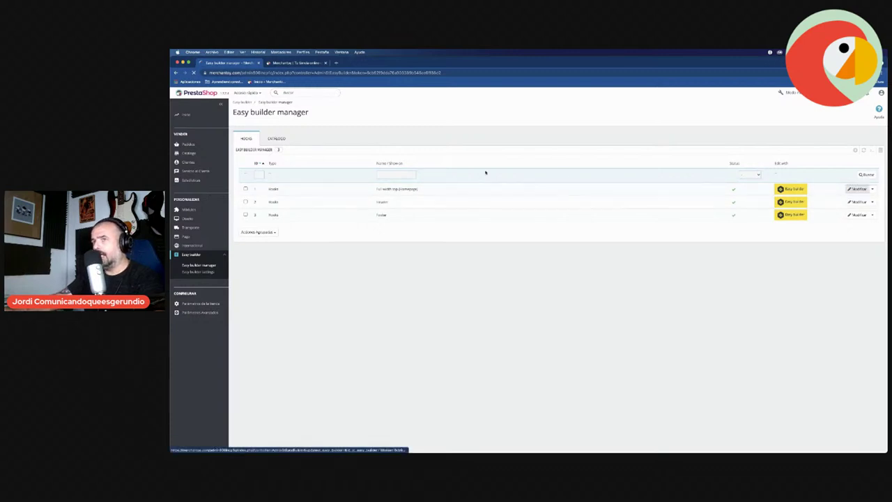
click(442, 289)
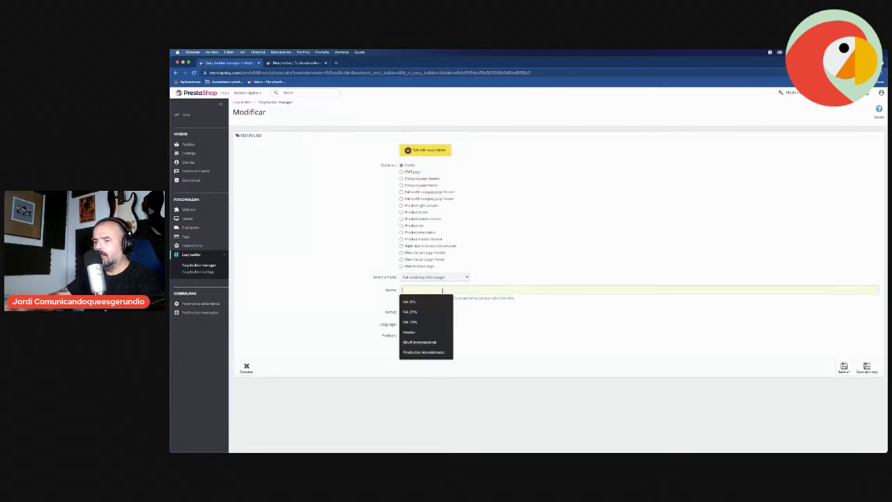
text(Home Page)
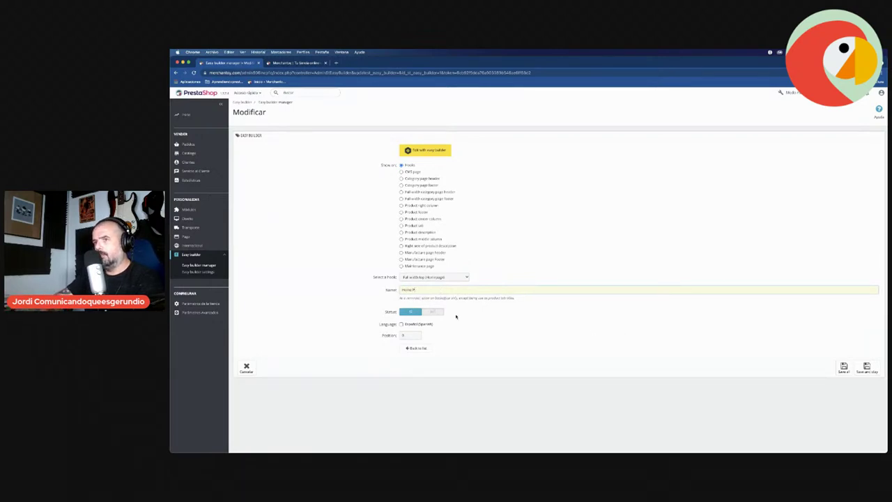
click(843, 367)
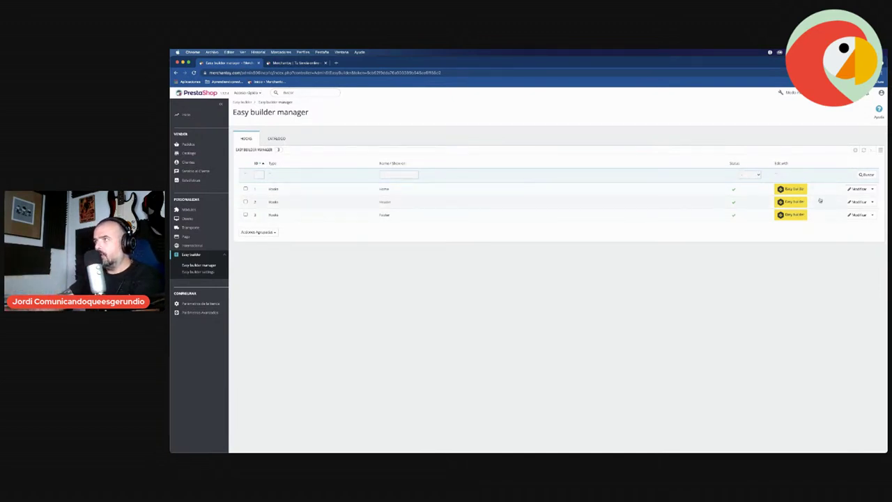
- Open the Home block in the page builder and switch through the Header and Footer blocks and back to Home
click(855, 189)
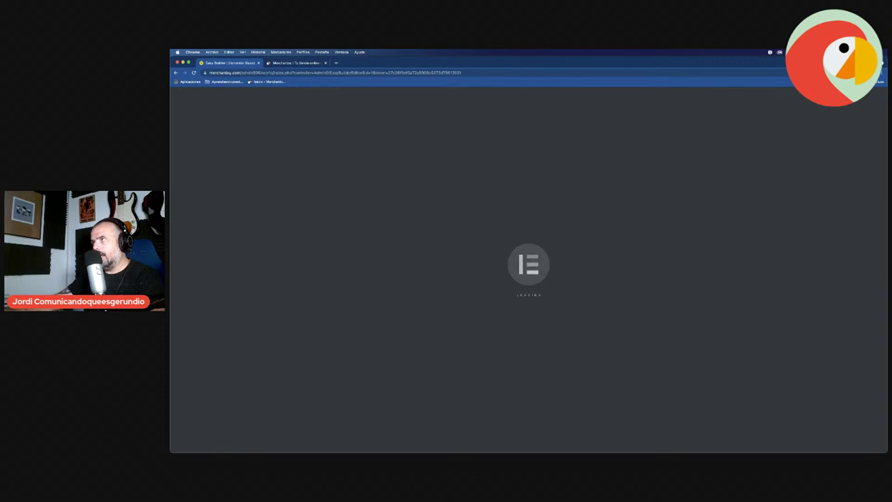
key(super+r)
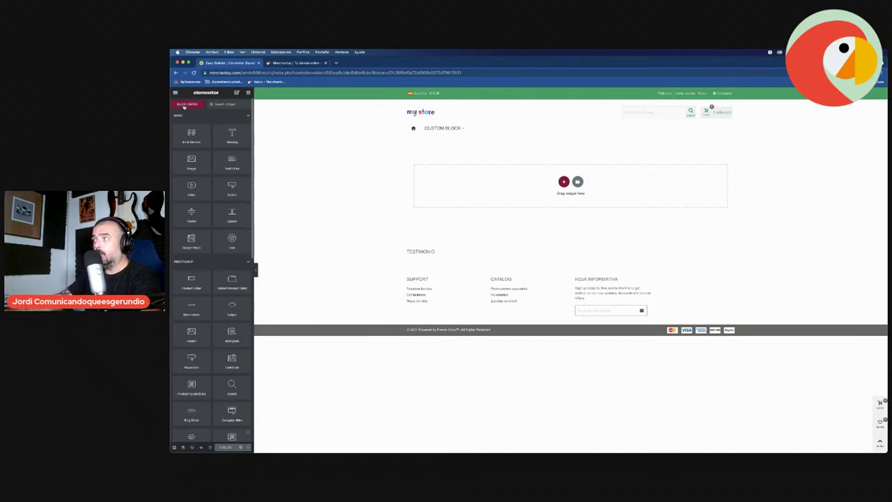
click(184, 104)
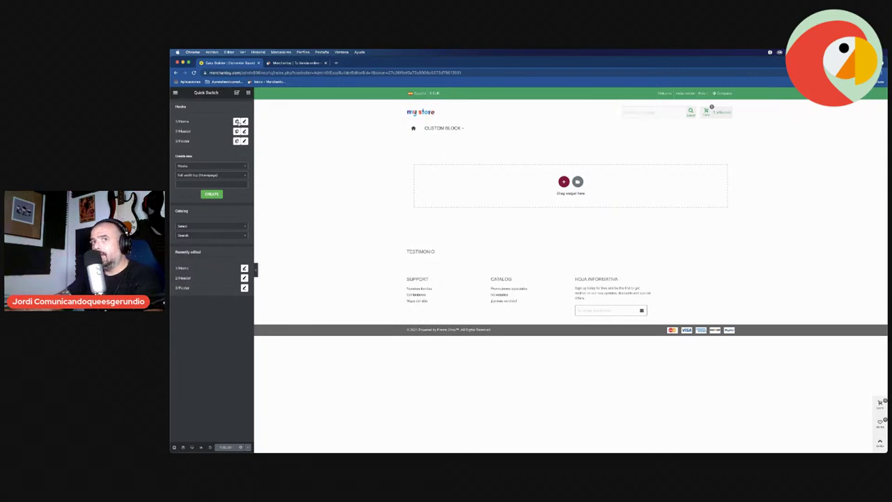
click(244, 132)
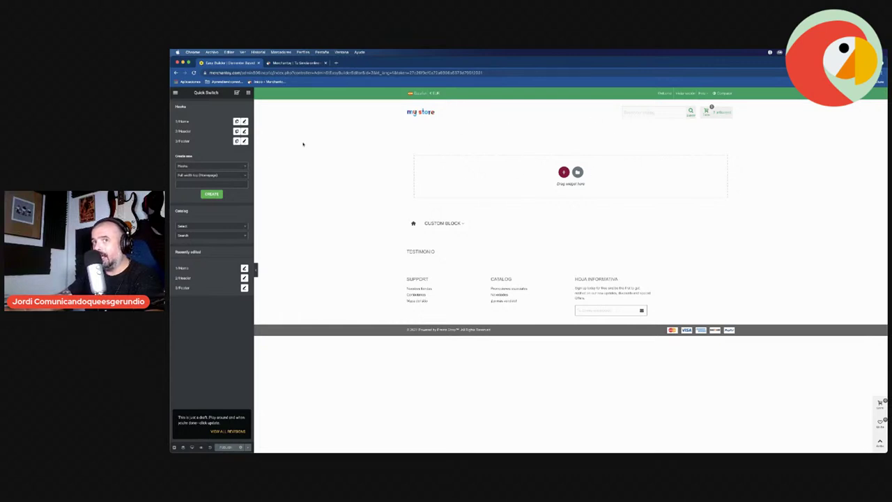
click(244, 141)
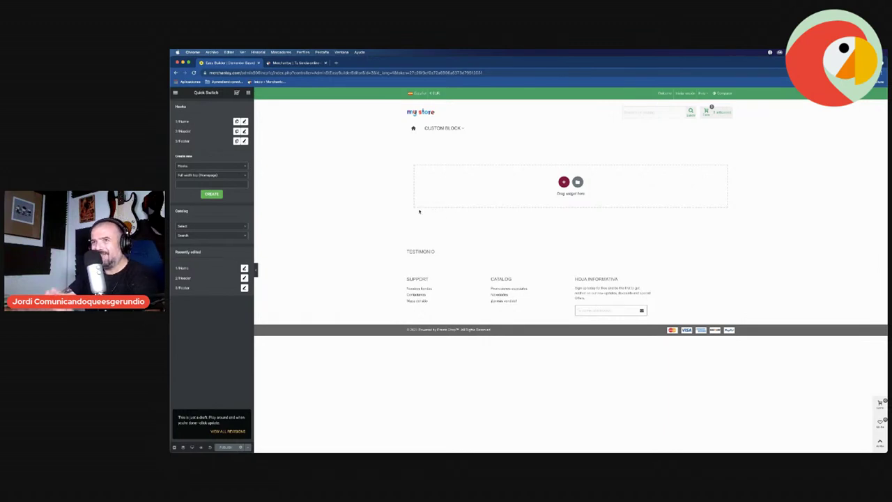
click(244, 121)
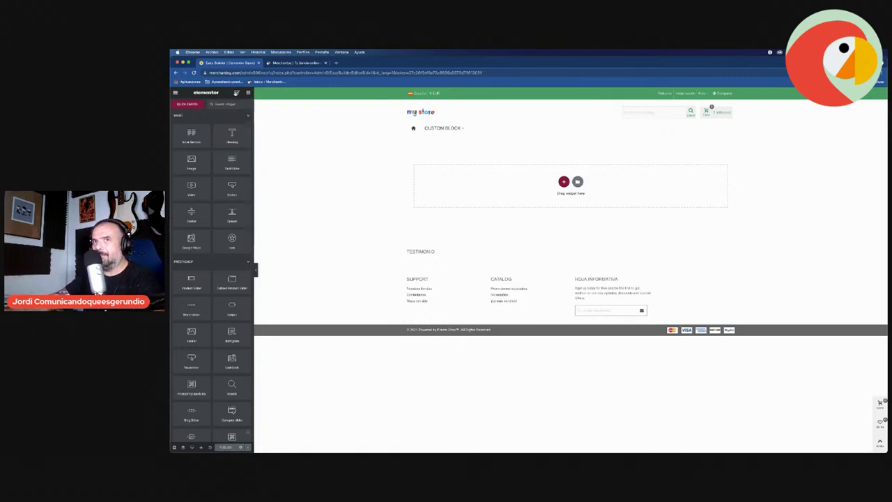
- Look through the front-end theme editor's settings and module sections, and return to the store dashboard
click(236, 93)
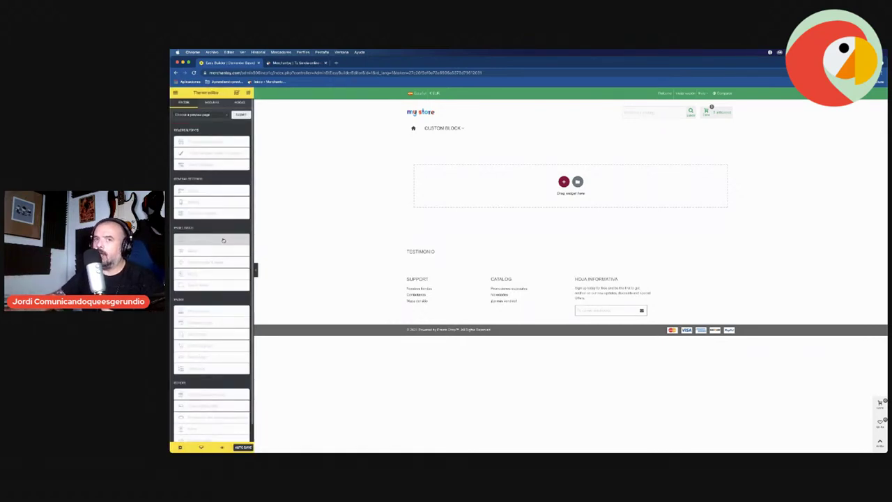
scroll(187, 255, down, 1)
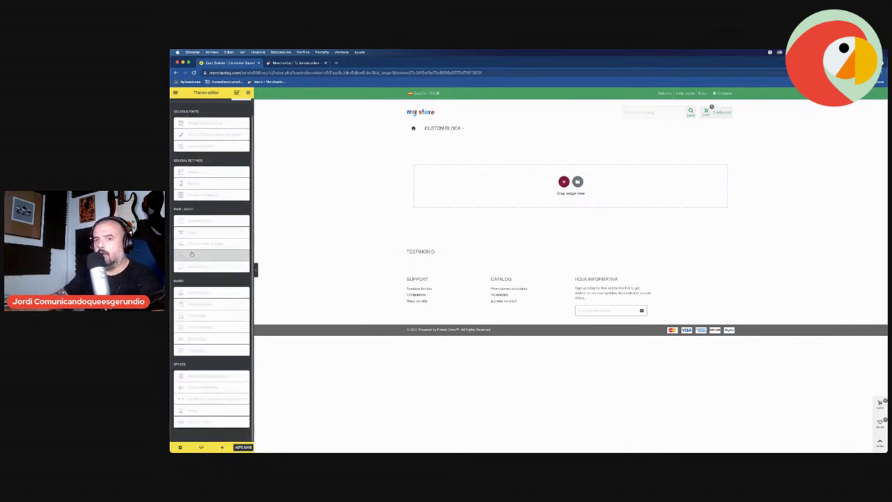
scroll(195, 254, up, 1)
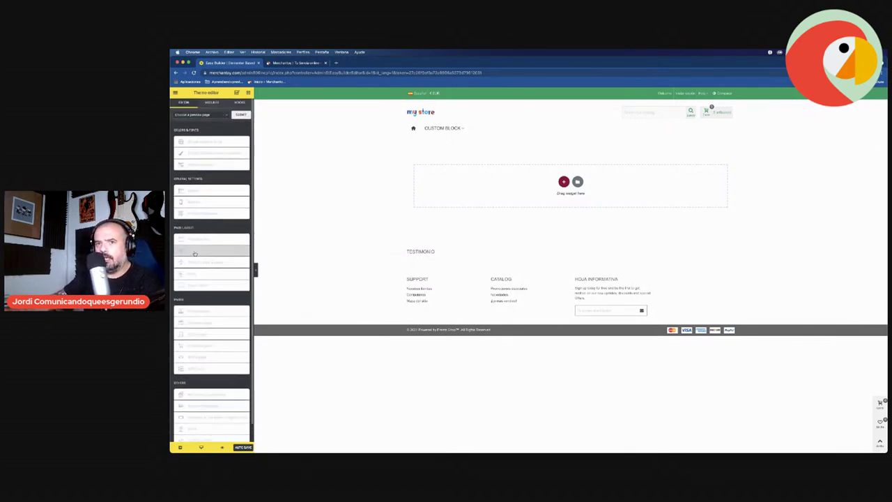
scroll(199, 254, down, 1)
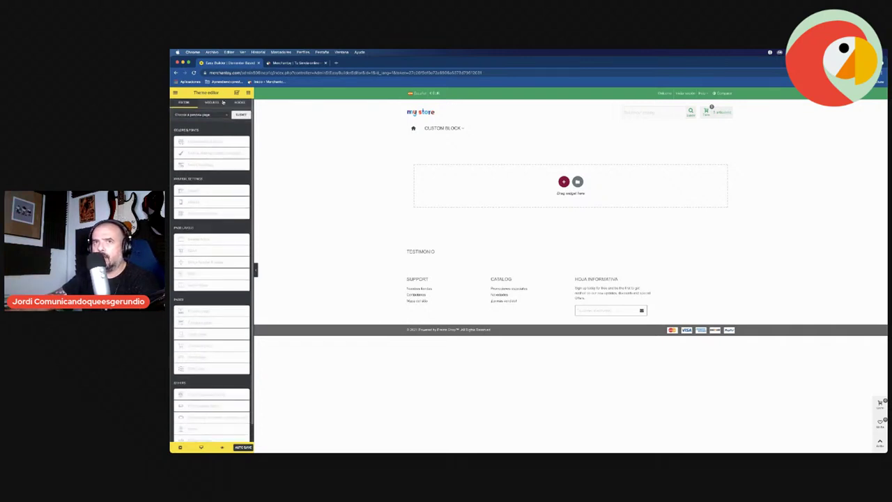
click(216, 104)
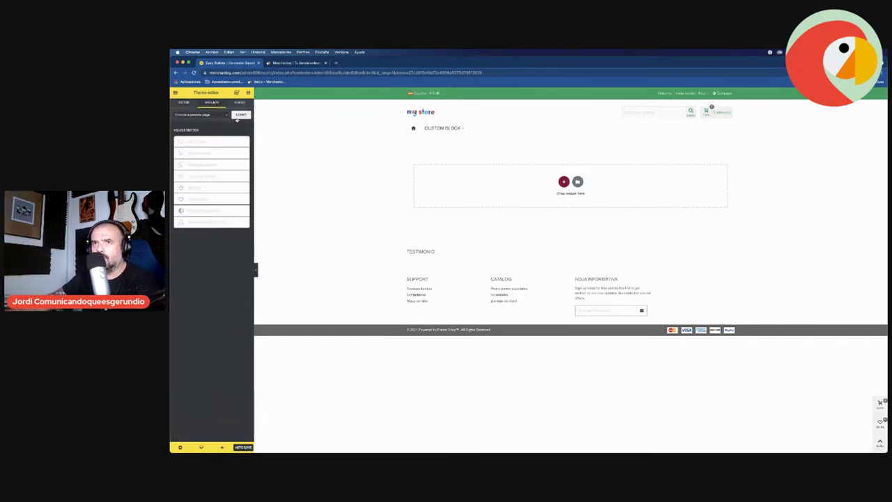
click(179, 101)
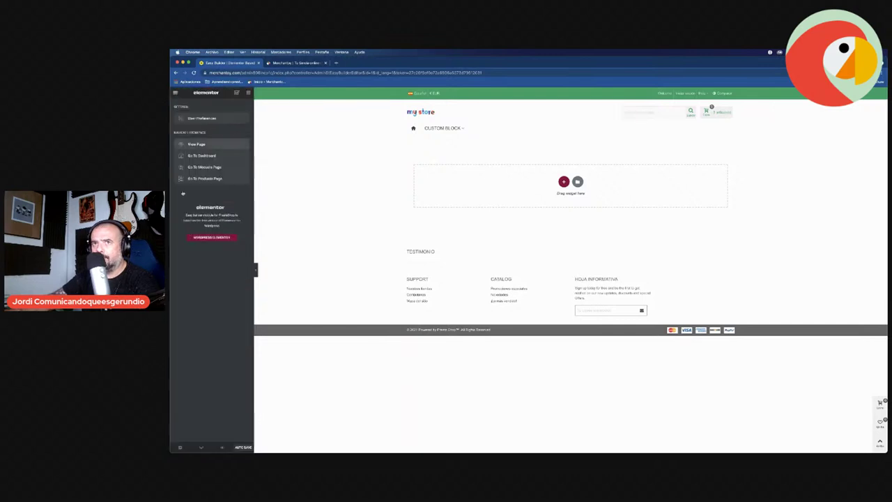
click(201, 156)
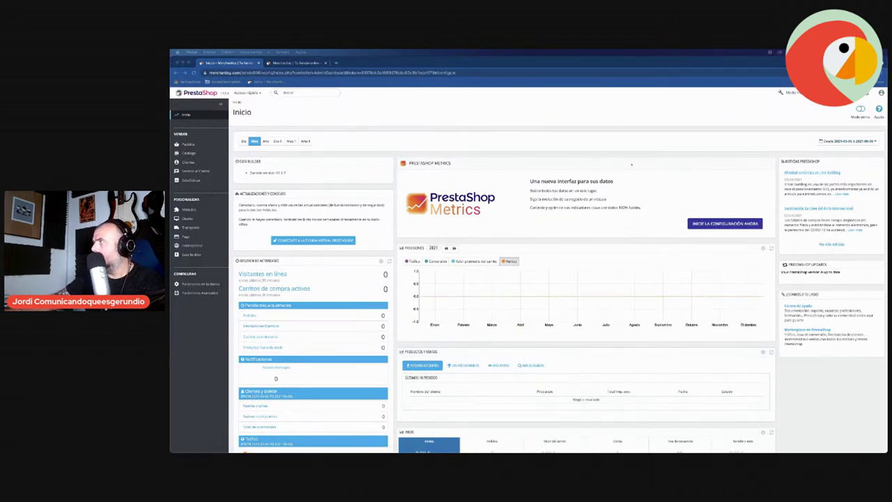
- In the theme and logo settings, choose Logo_web.png from the Merchantoy Logo folder in Descargas as the header logo
click(192, 219)
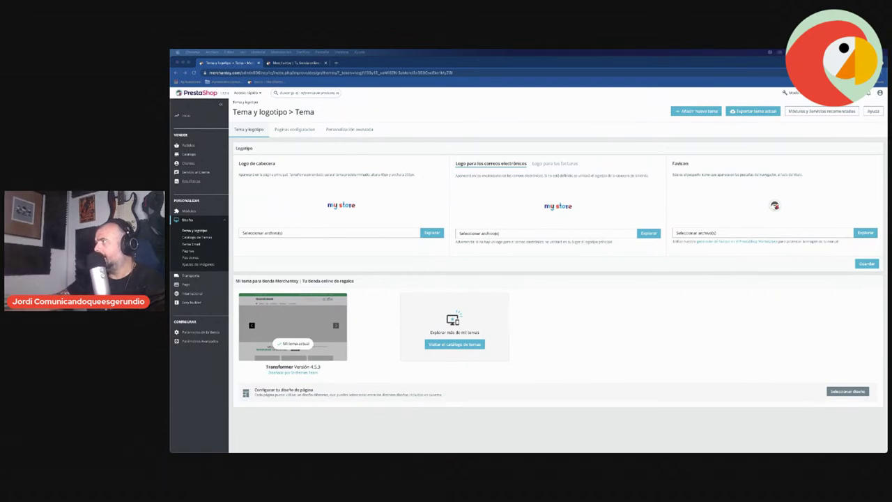
click(357, 234)
click(365, 235)
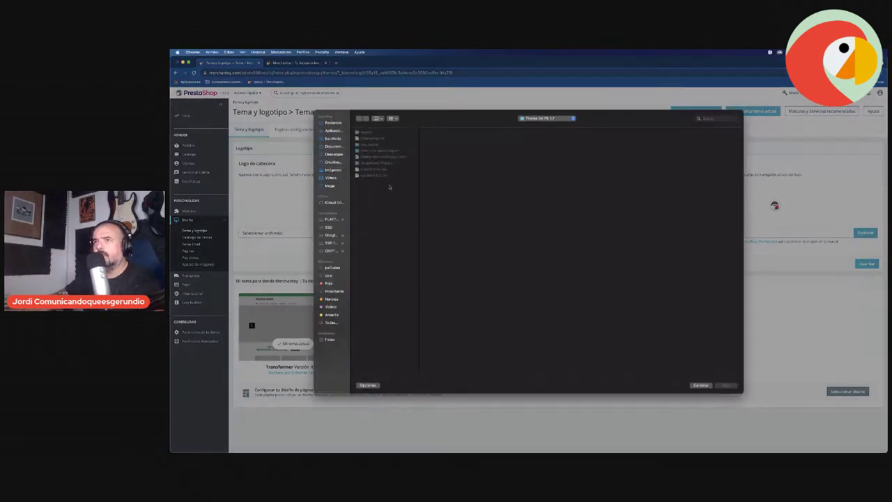
click(550, 121)
click(537, 128)
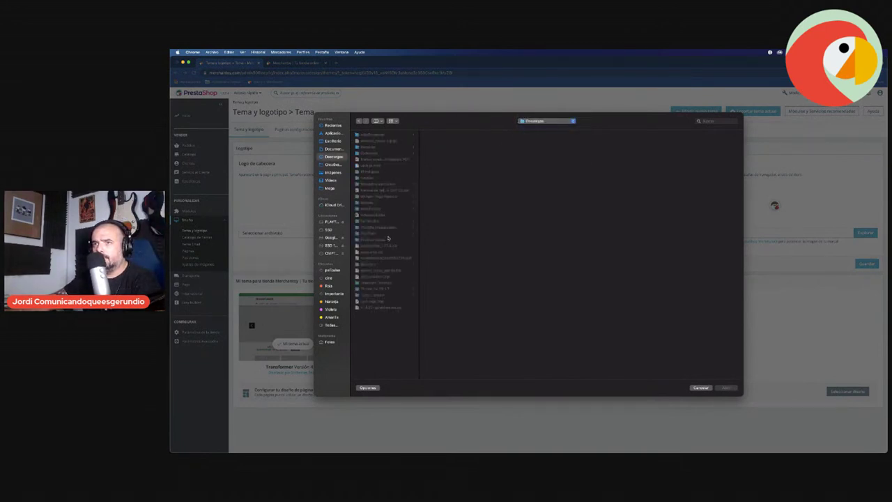
click(374, 208)
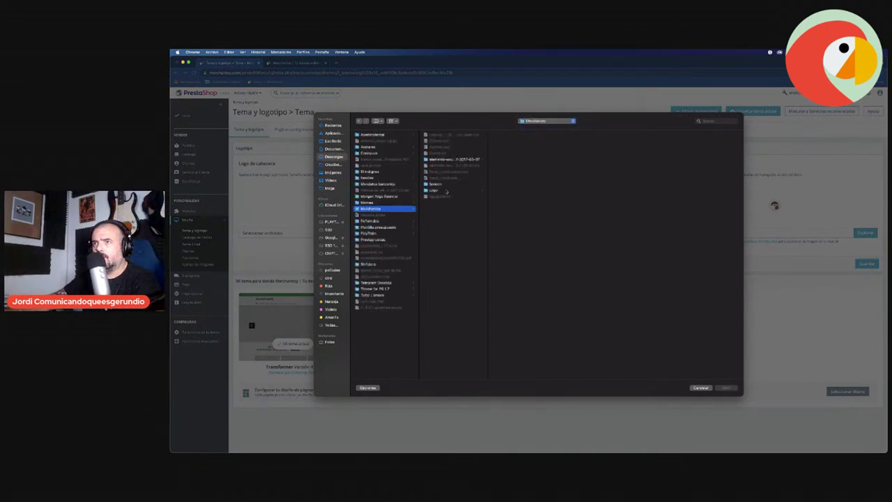
click(435, 190)
click(512, 159)
key(Return)
- Choose Logo_web.png as the logo for store e-mails
click(538, 234)
click(373, 158)
key(Return)
- Choose favicon.ico from the Merchantoy favicon folder as the favicon, save the logo settings and check the storefront
click(717, 234)
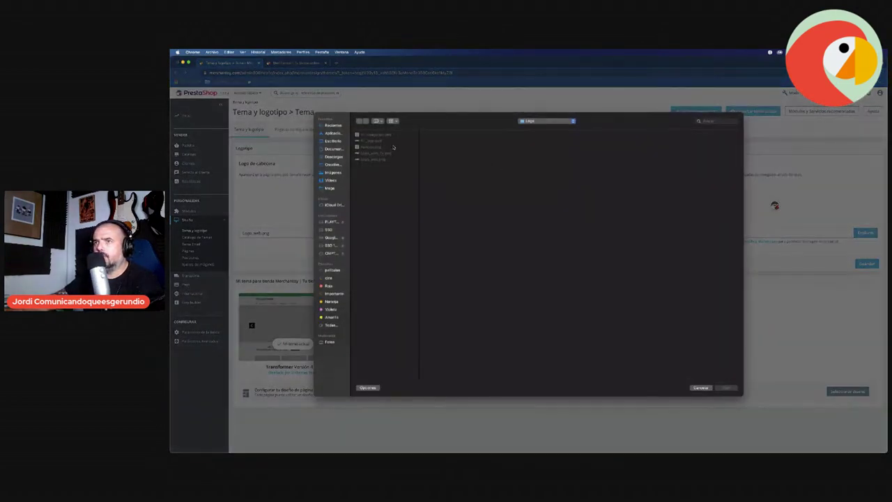
click(530, 121)
click(540, 128)
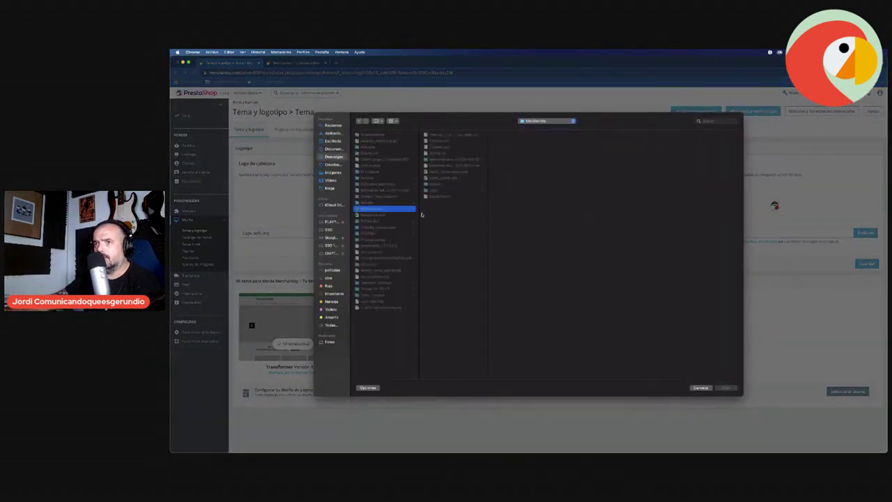
click(435, 184)
double_click(508, 264)
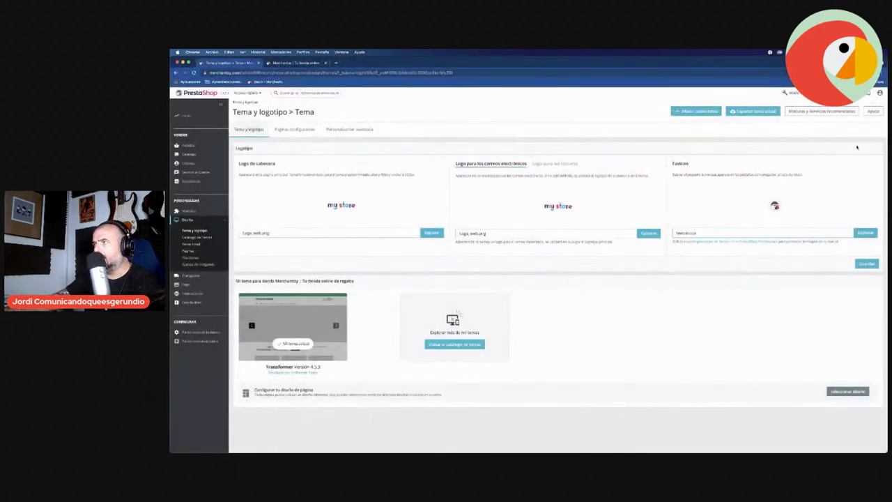
click(866, 263)
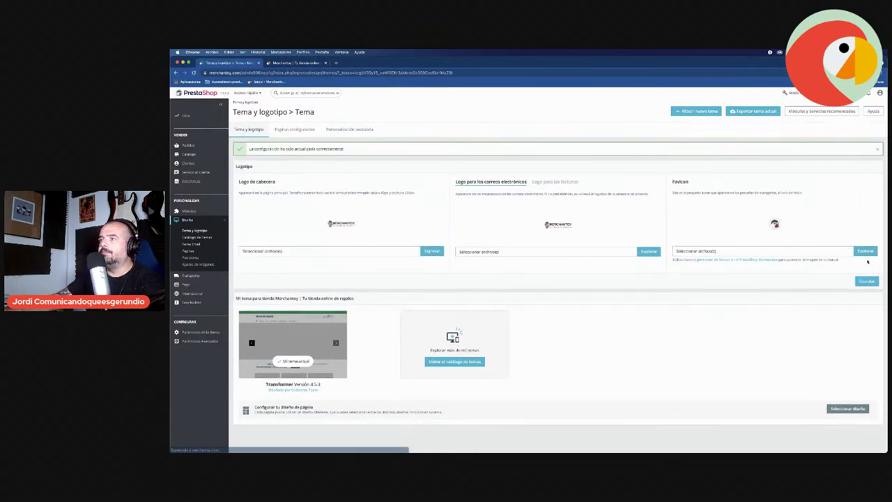
click(296, 64)
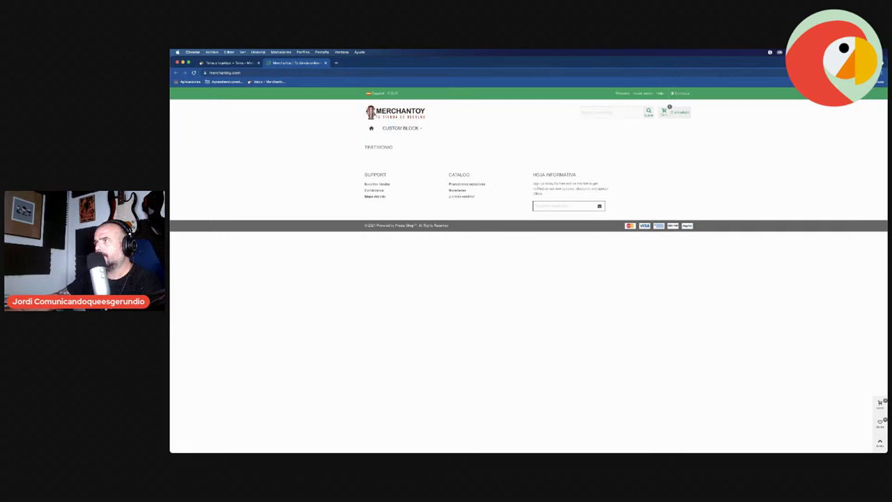
click(229, 64)
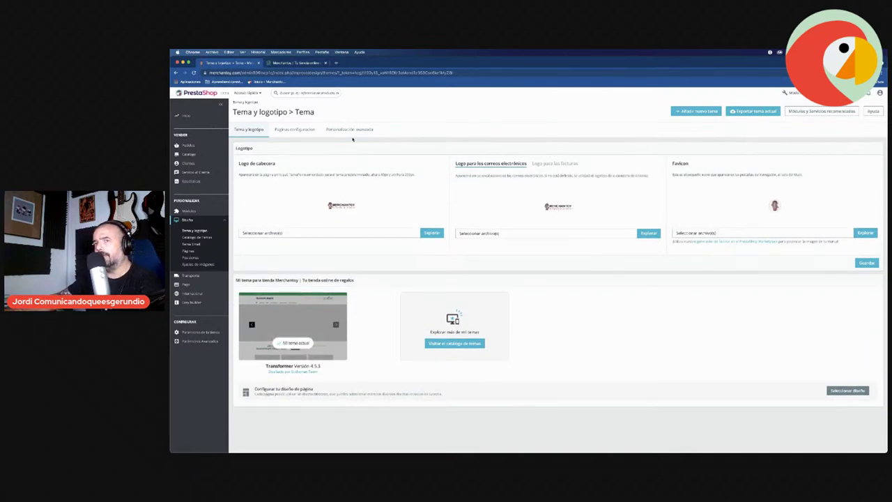
- Search the module manager for "theme" and open the favicon settings of the Theme editor module
click(198, 222)
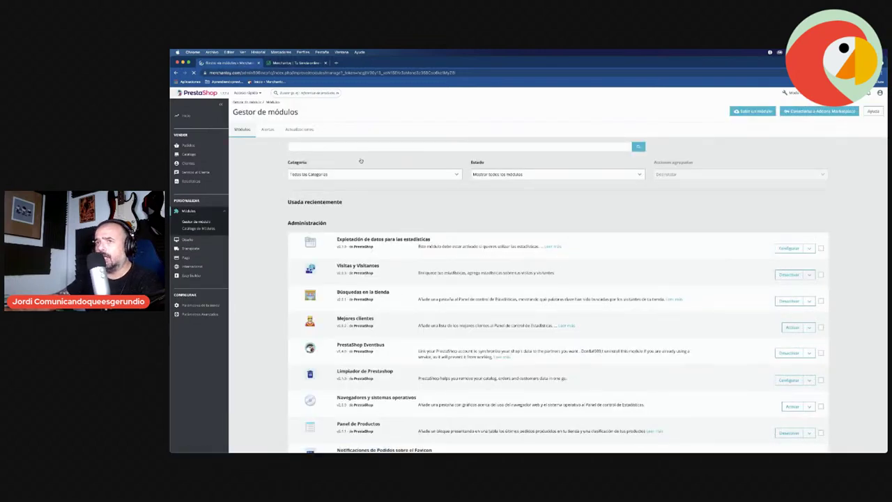
click(360, 146)
text(theme)
key(Return)
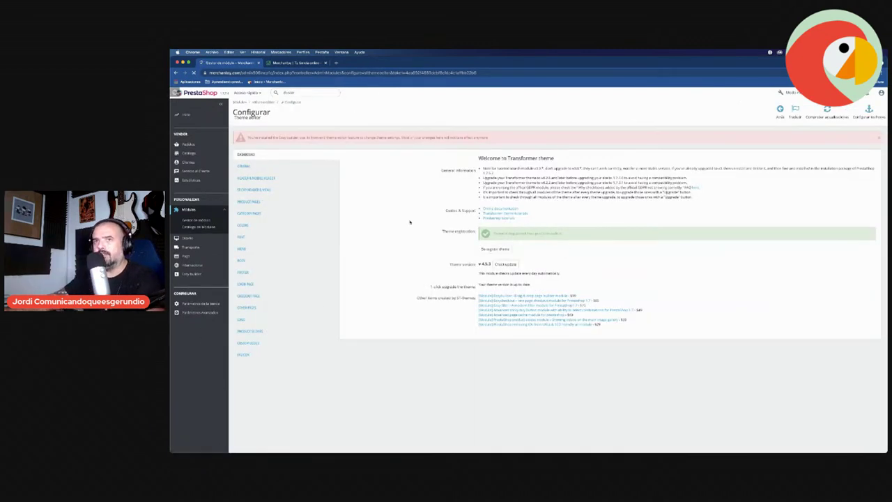
click(245, 354)
- Delete all the theme's default favicon images, from the 16x16 browser icon to the Safari pinned tab icon
click(488, 182)
click(488, 203)
click(488, 254)
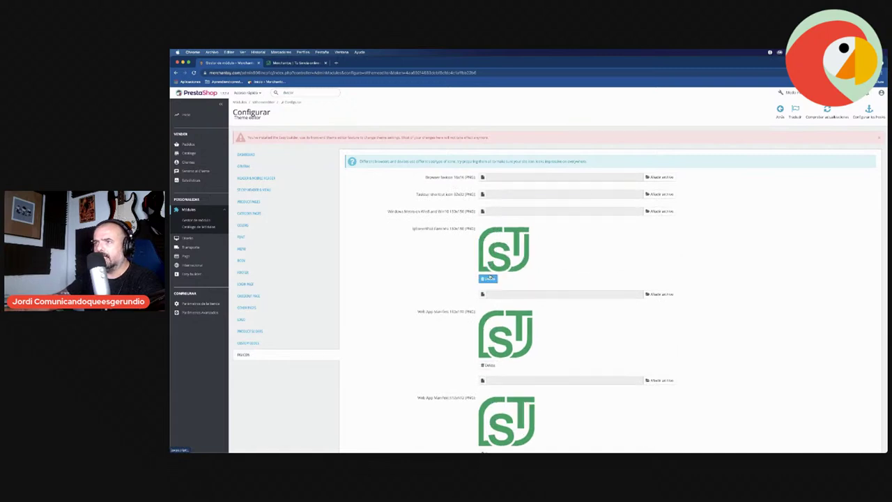
click(488, 277)
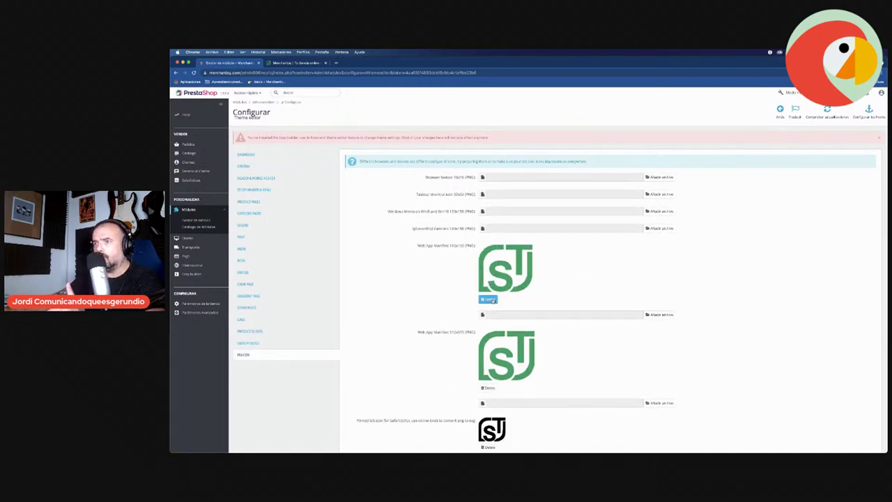
click(489, 300)
click(488, 318)
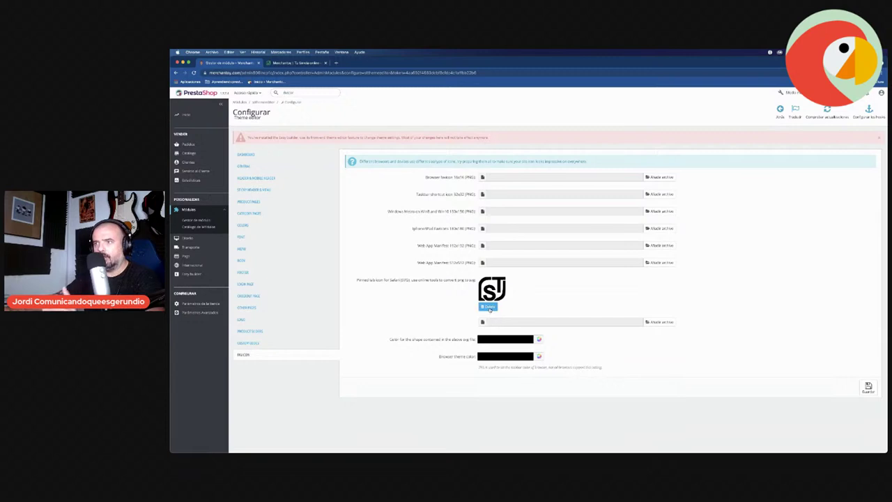
click(488, 306)
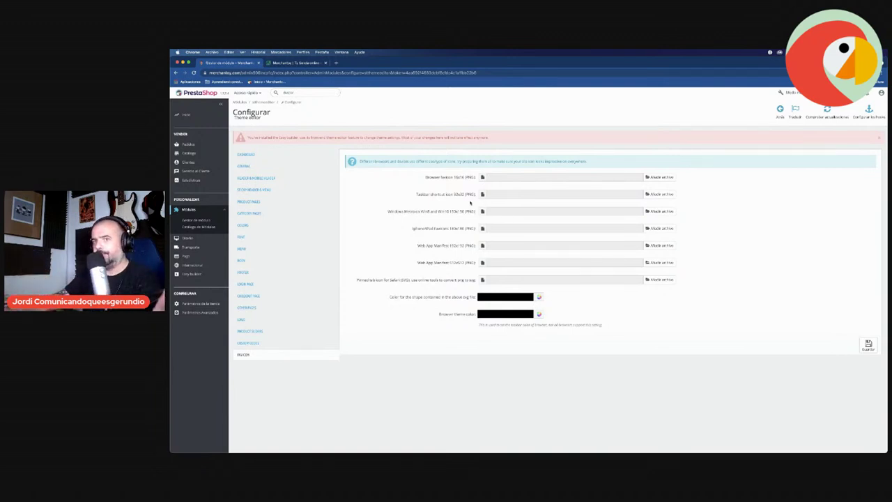
- Assign favicon-16x16.png to the 16x16 browser favicon and favicon-32x32.png to the 32x32 taskbar shortcut icon
click(648, 178)
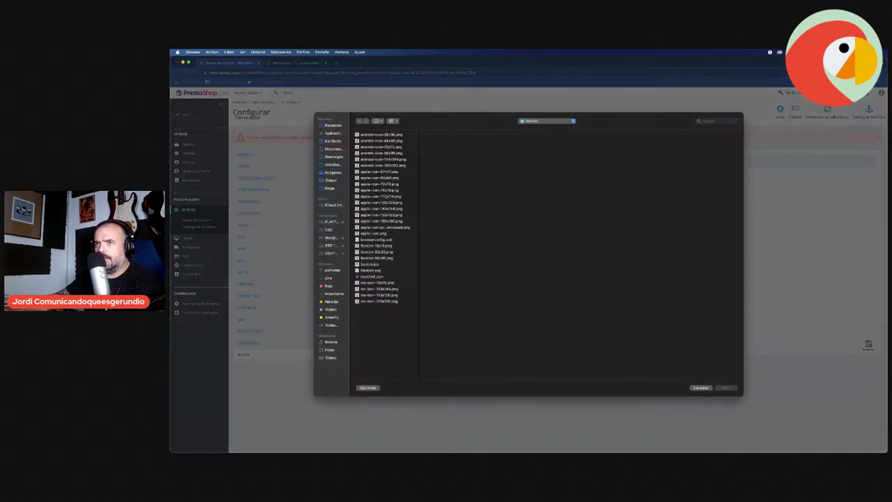
double_click(376, 247)
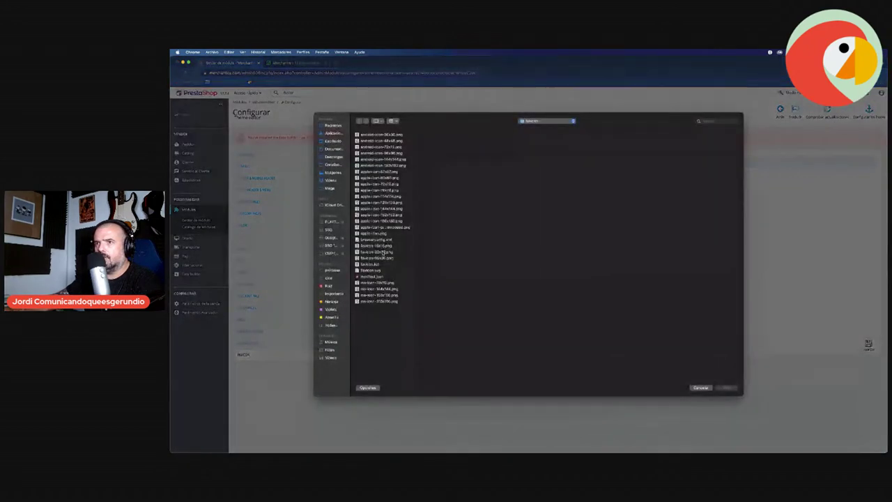
click(384, 251)
double_click(384, 253)
- Assign ms-icon-150x150.png to the 150x150 Windows icon and apple-icon-180x180.png to the 180x180 iPhone/iPad icon
click(500, 213)
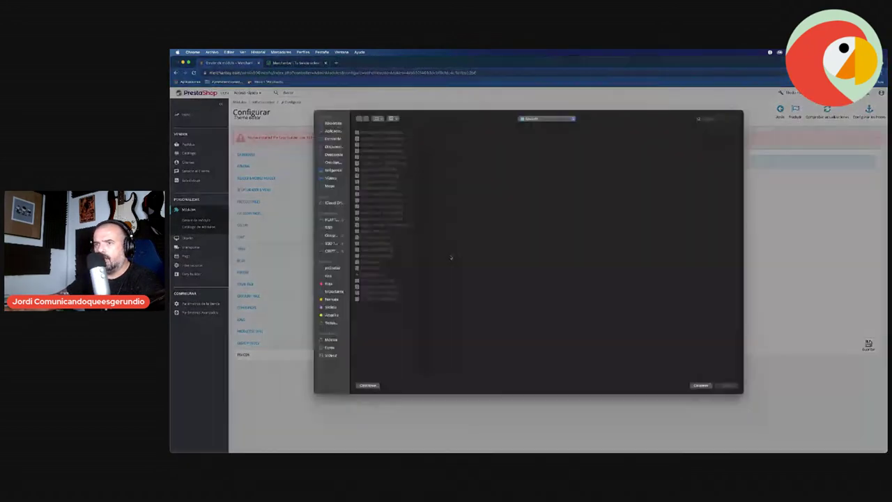
click(385, 294)
double_click(385, 295)
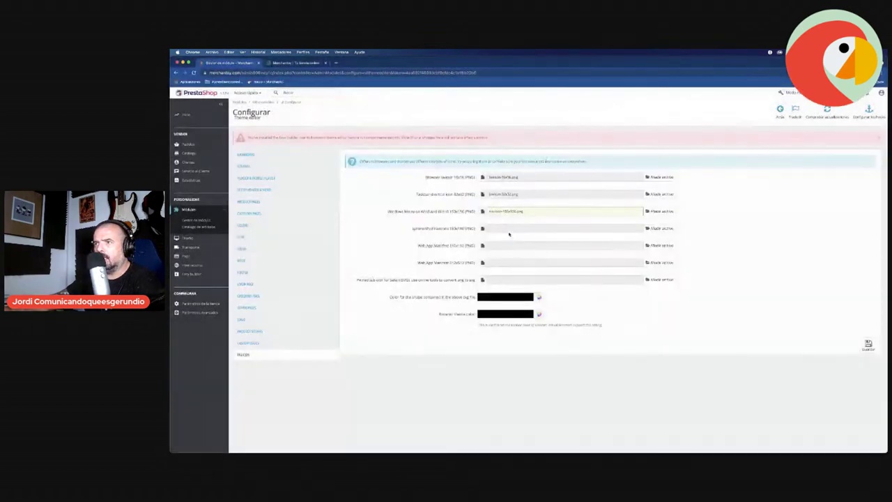
click(507, 228)
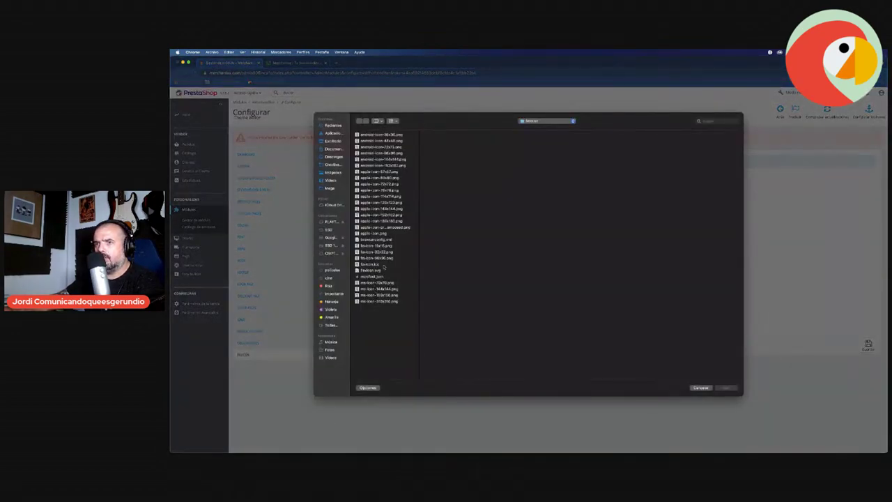
click(379, 216)
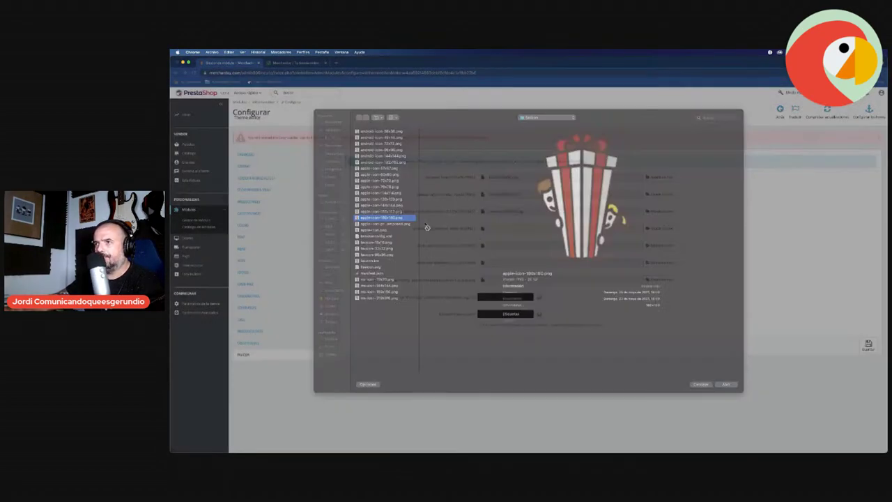
double_click(378, 216)
- Assign android-icon-192x192.png to the 192x192 Web App Manifest icon
click(432, 237)
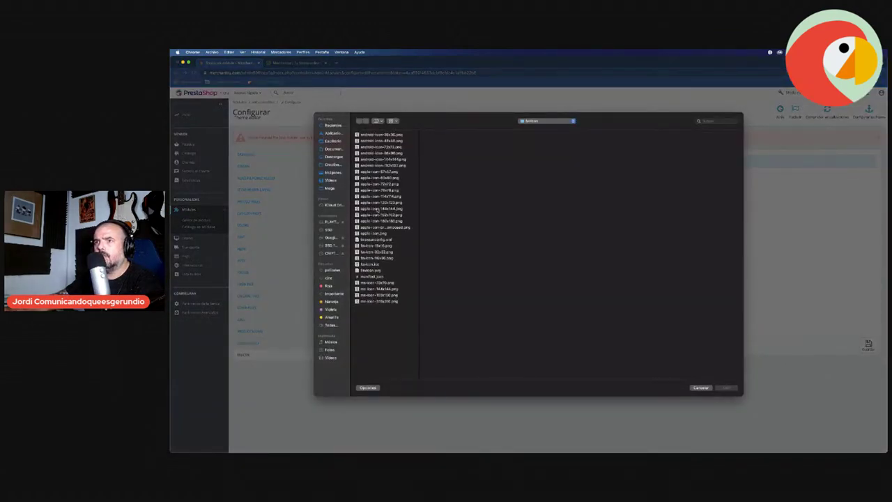
click(381, 165)
double_click(381, 166)
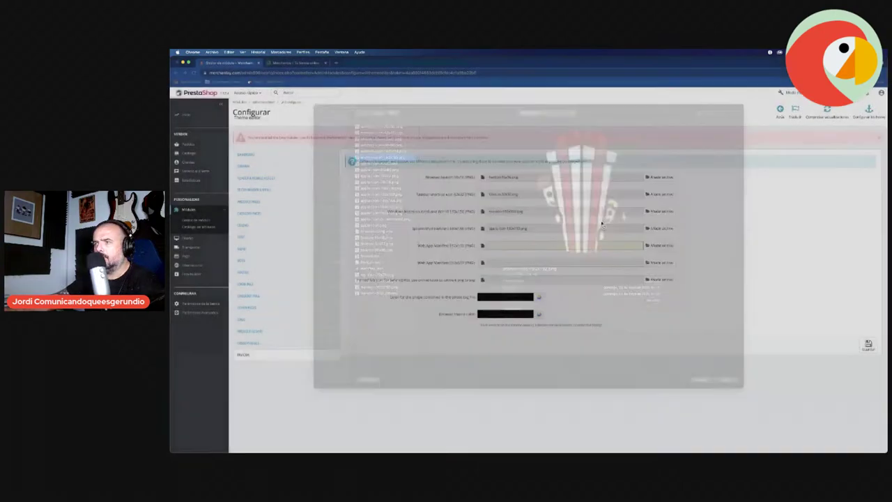
- Open the file selection for the 512x512 Web App Manifest icon
click(547, 263)
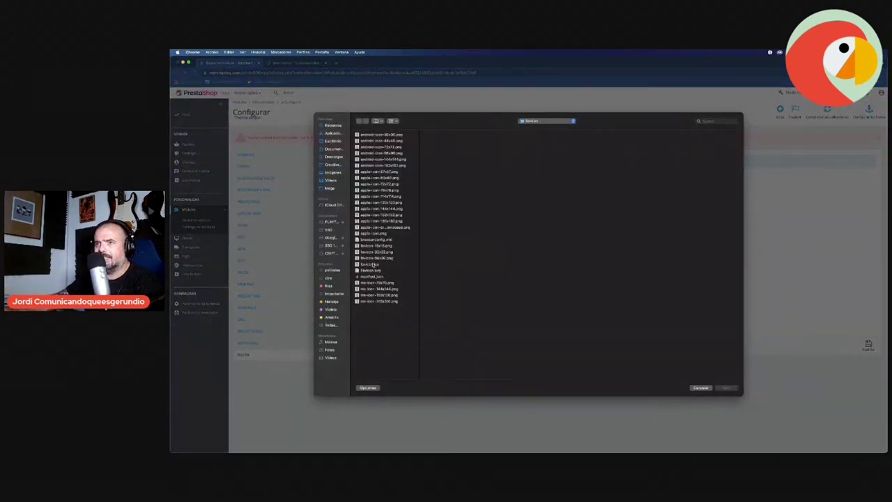
- Choose Favicon.png from the Logo folder inside the Merchantoy downloads folder as the Web App Manifest 512x512 icon
click(377, 227)
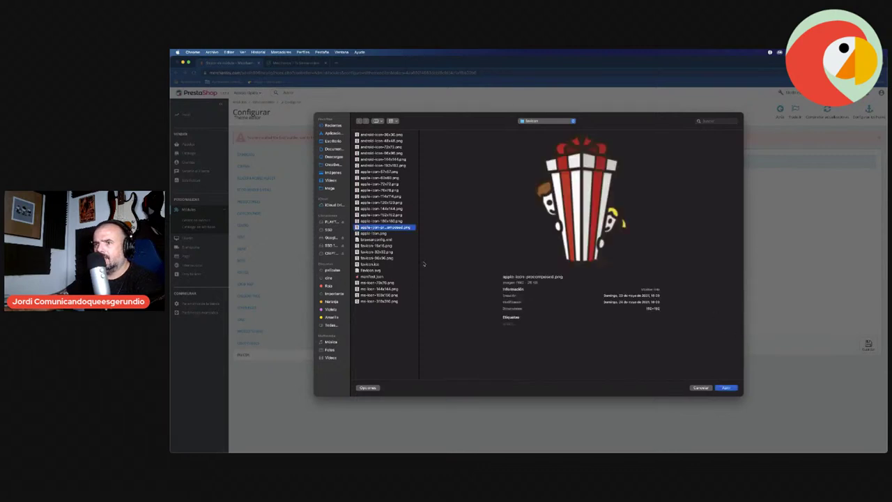
key(Down)
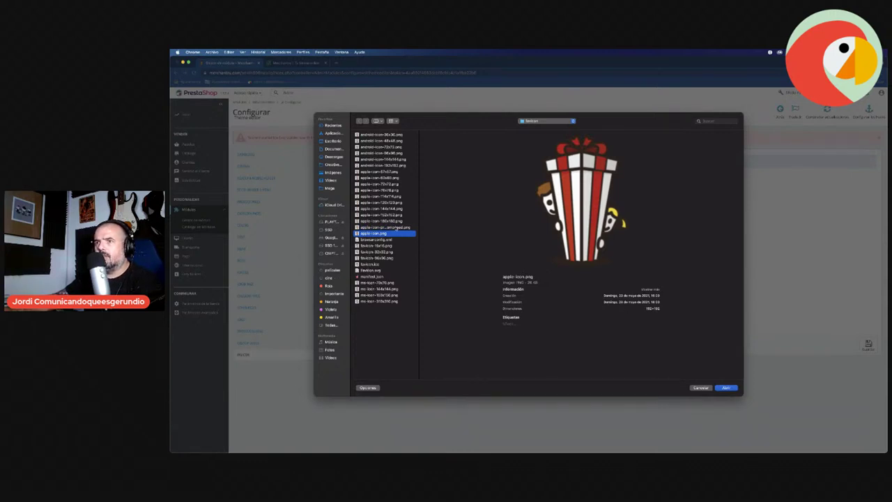
click(533, 120)
click(333, 156)
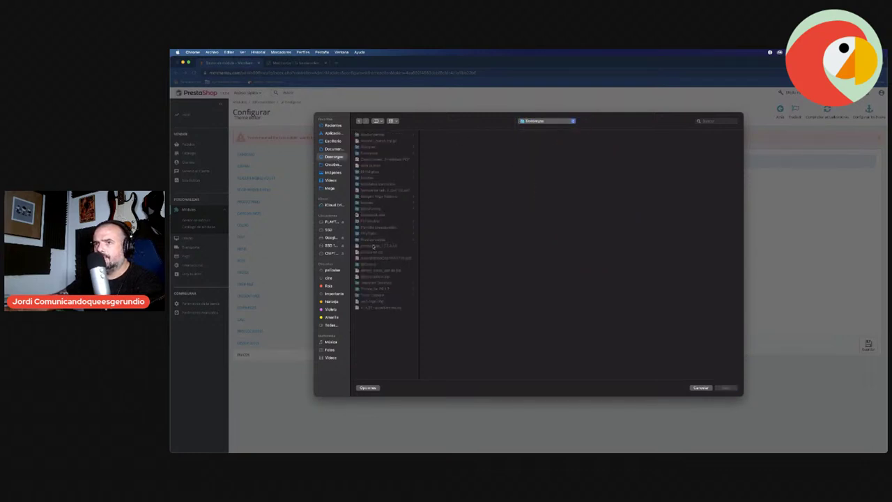
click(376, 209)
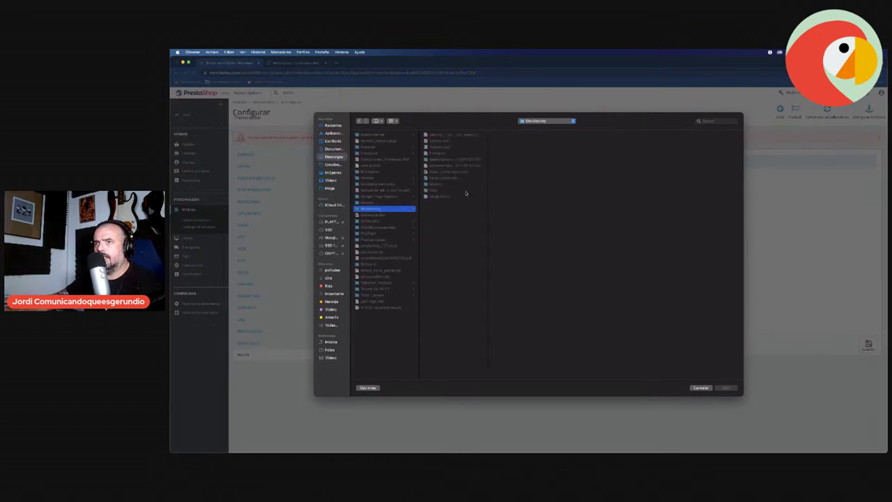
click(444, 189)
click(514, 147)
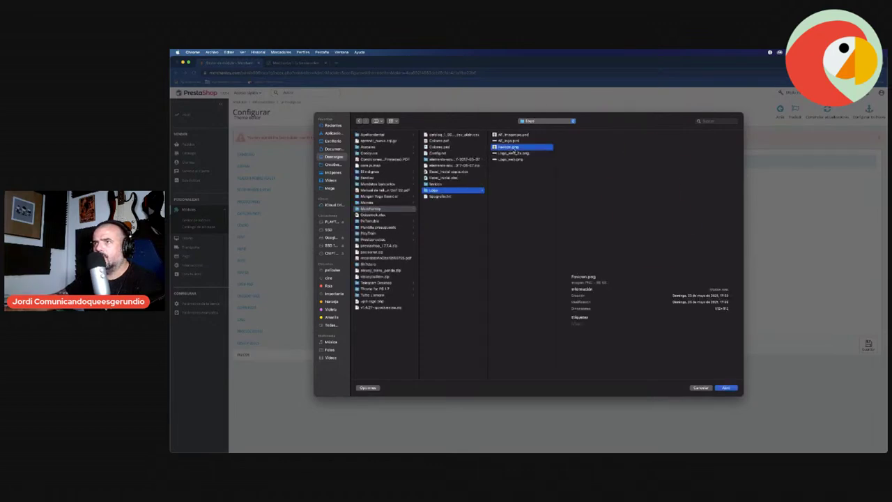
double_click(504, 148)
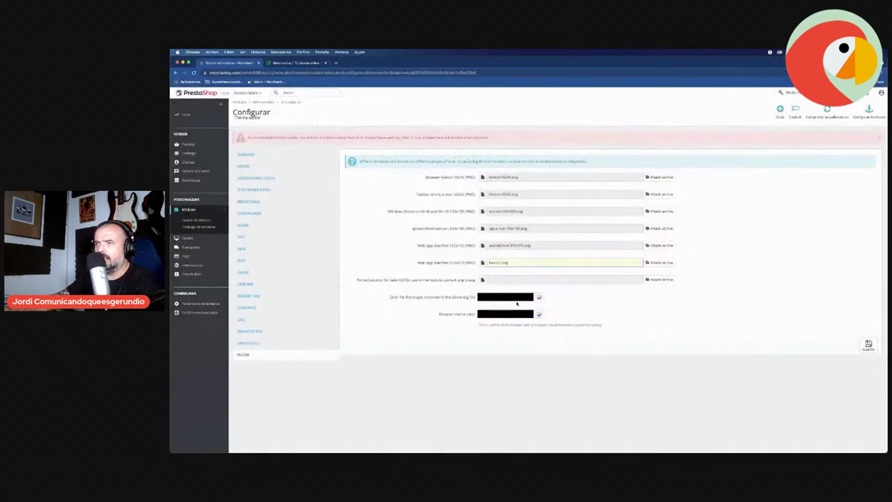
- Choose Favicon.svg from the Merchantoy favicon folder as the Safari pinned tab icon and save the favicon settings
click(492, 280)
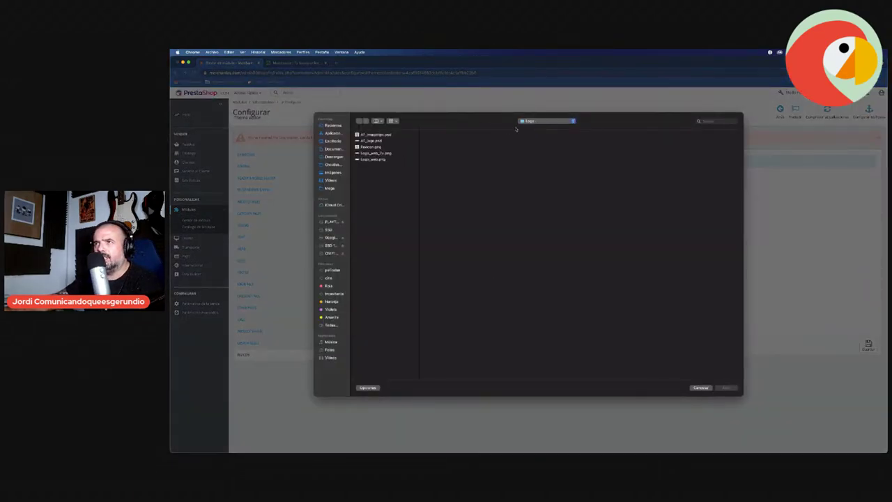
click(535, 122)
click(543, 129)
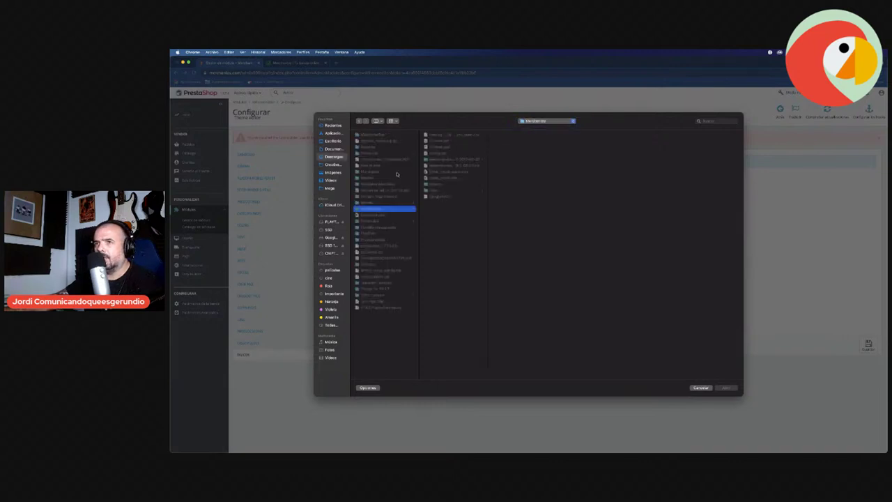
click(436, 185)
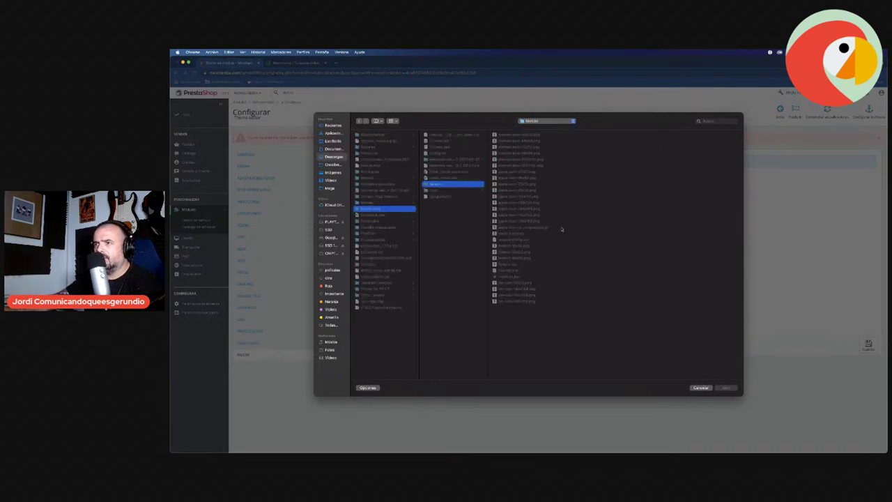
click(513, 270)
key(Return)
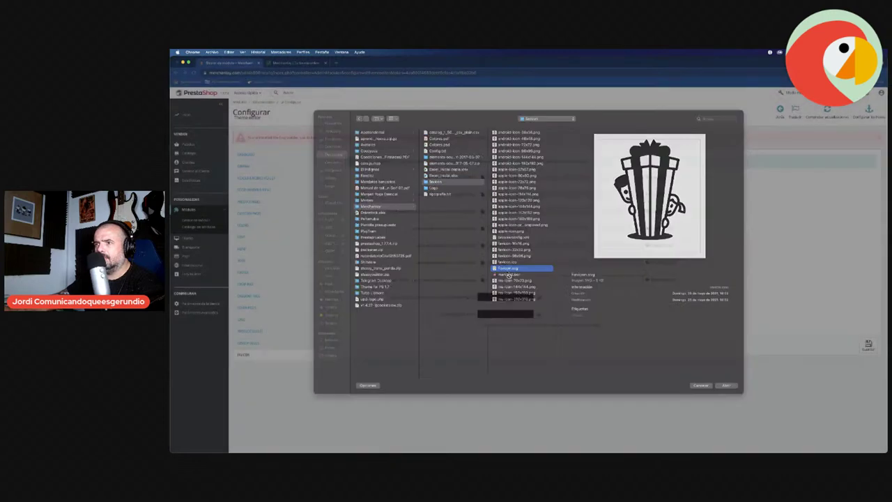
click(867, 345)
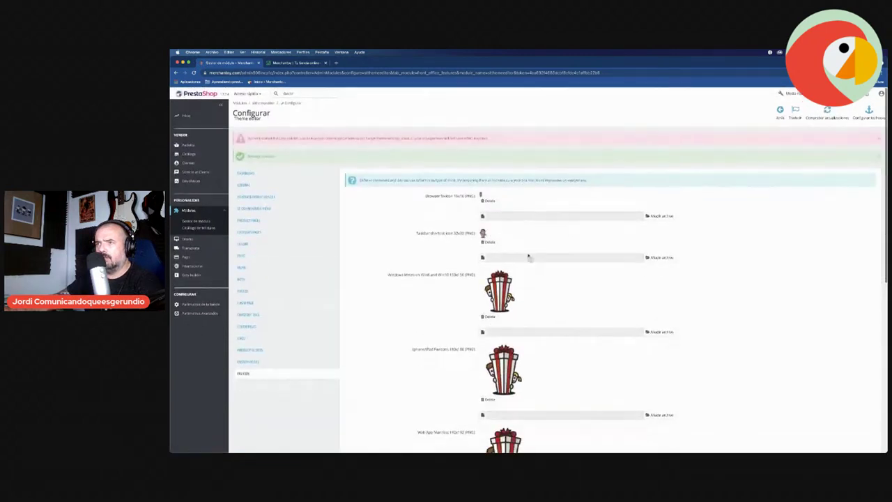
- Review all the saved favicons and reload the storefront to check its browser tab icon
scroll(587, 260, down, 3)
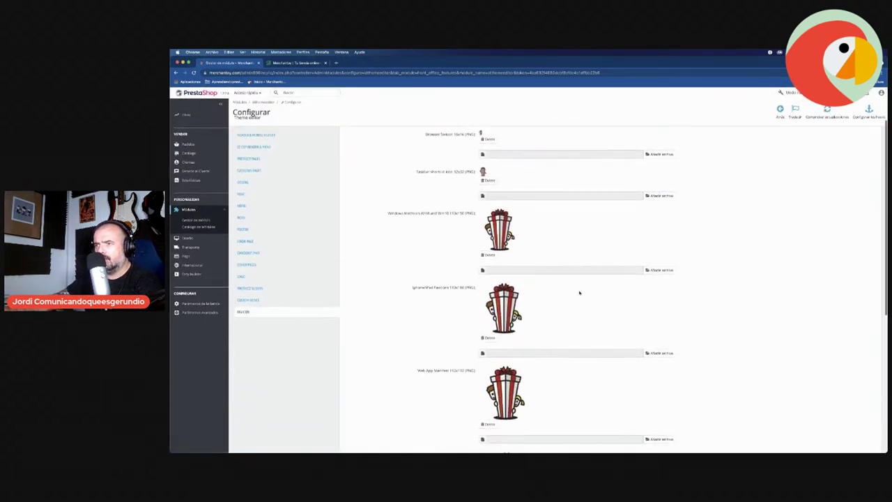
scroll(565, 320, down, 7)
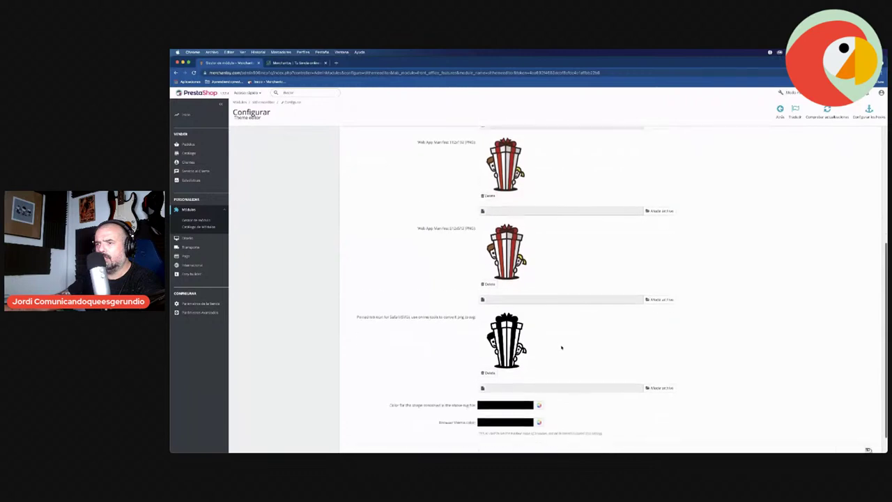
key(ctrl+Tab)
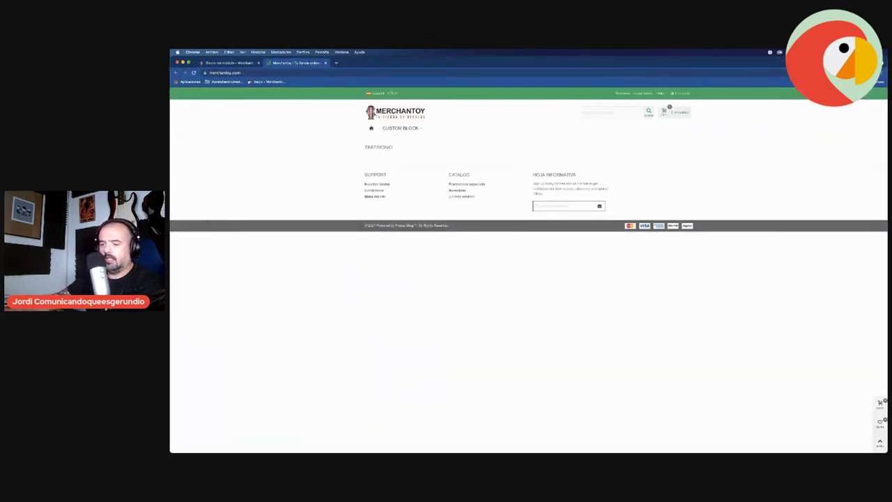
key(super+r)
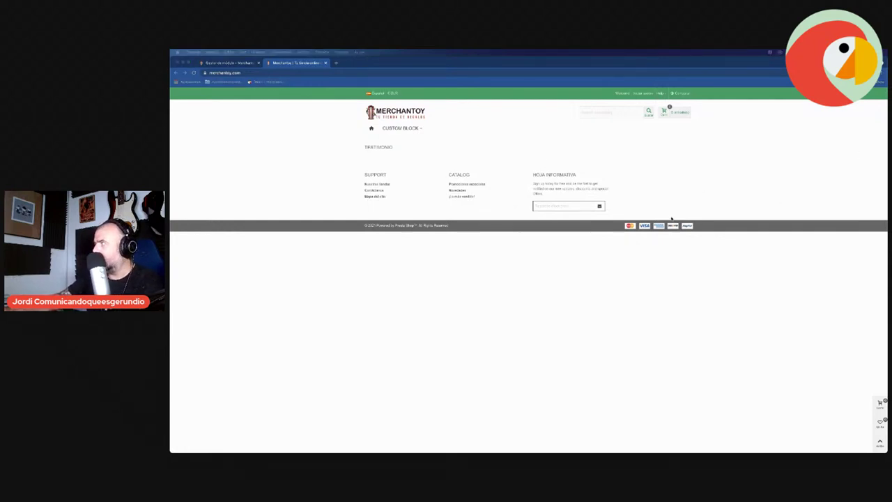
click(308, 216)
- Go back to the shop's back office and open the Home hook from the Easy builder manager in the visual editor
key(ctrl+shift+Tab)
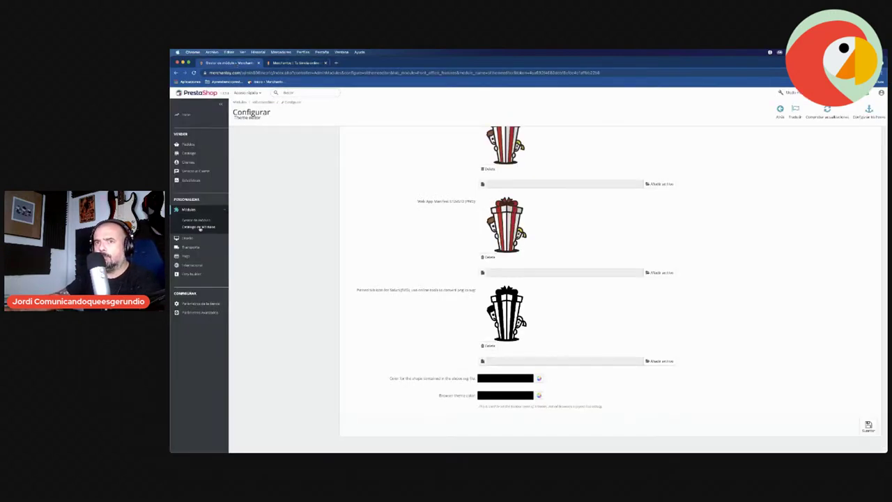
click(198, 265)
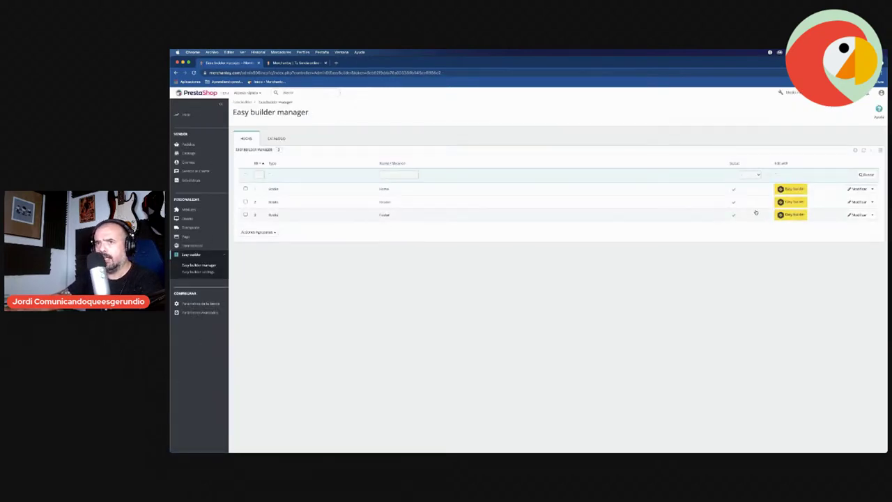
click(790, 189)
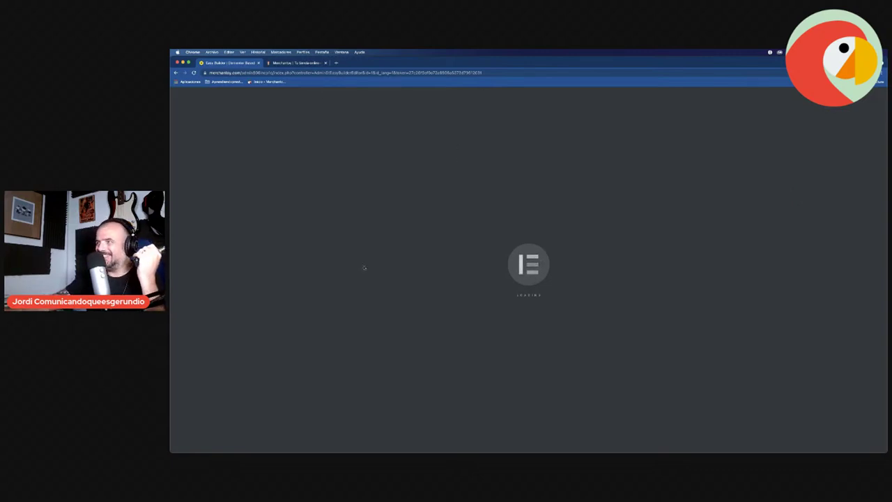
click(343, 442)
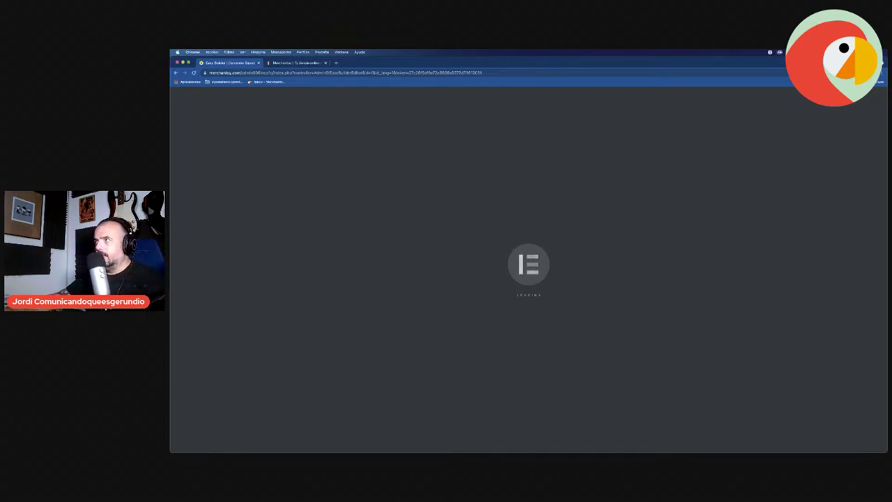
key(super+r)
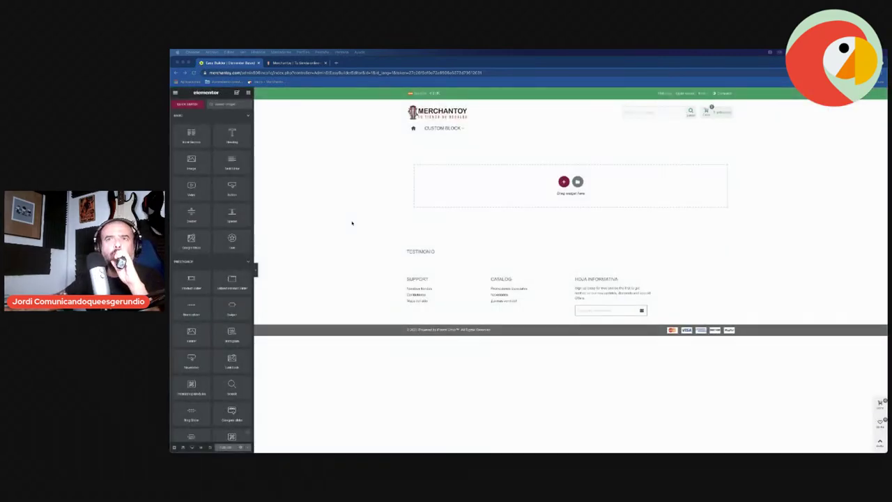
- Open the Global colors & fonts settings in the Theme editor
click(237, 94)
click(237, 93)
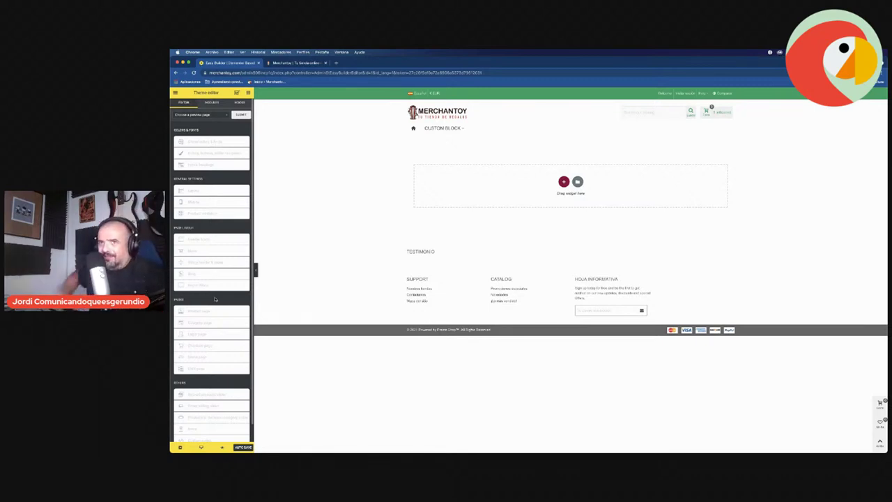
click(211, 141)
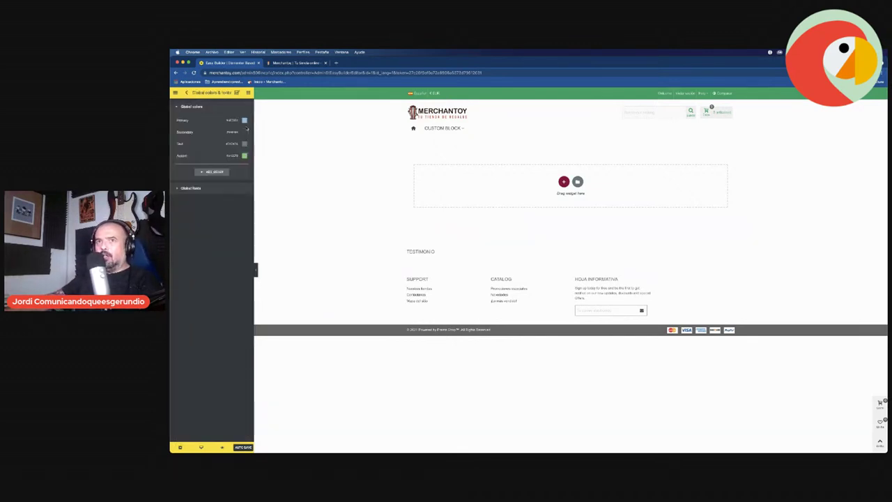
- Switch to Acrobat and view the whole brand palette in Colores.pdf, moving its window out of the way
key(ctrl+Up)
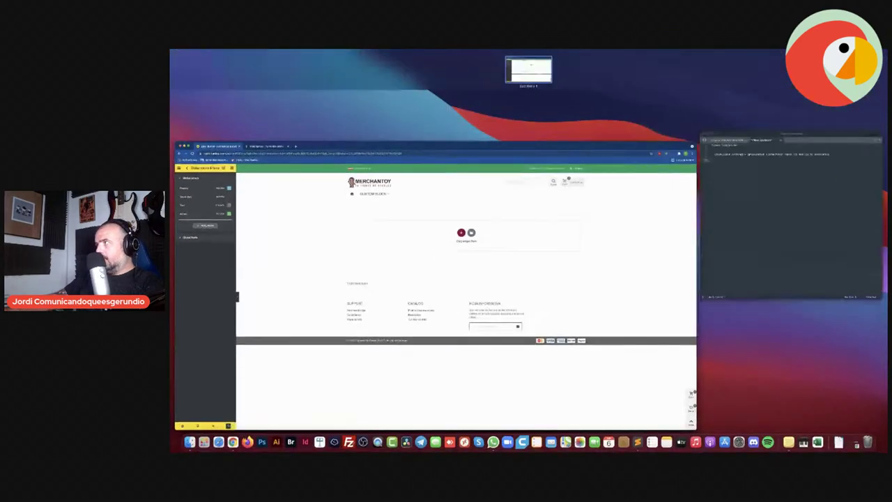
key(ctrl+Up)
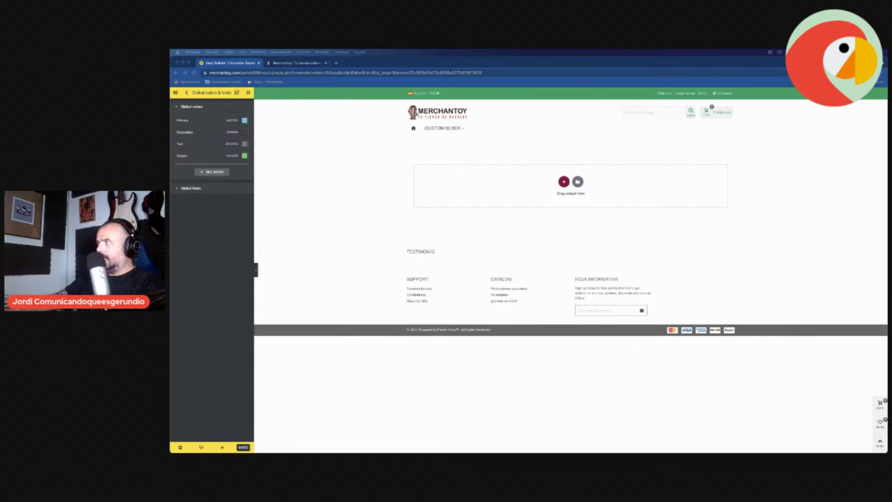
key(super+Tab)
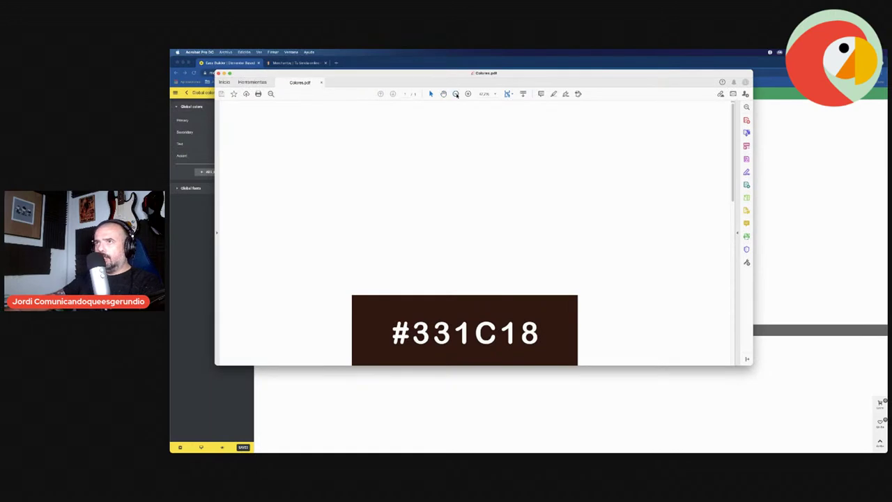
click(455, 94)
click(455, 94)
drag(437, 78, 442, 111)
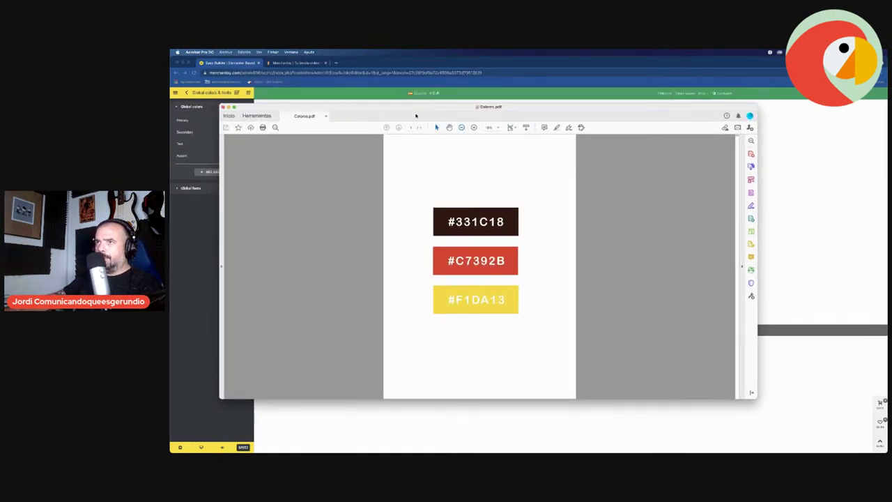
drag(378, 111, 411, 197)
key(super+m)
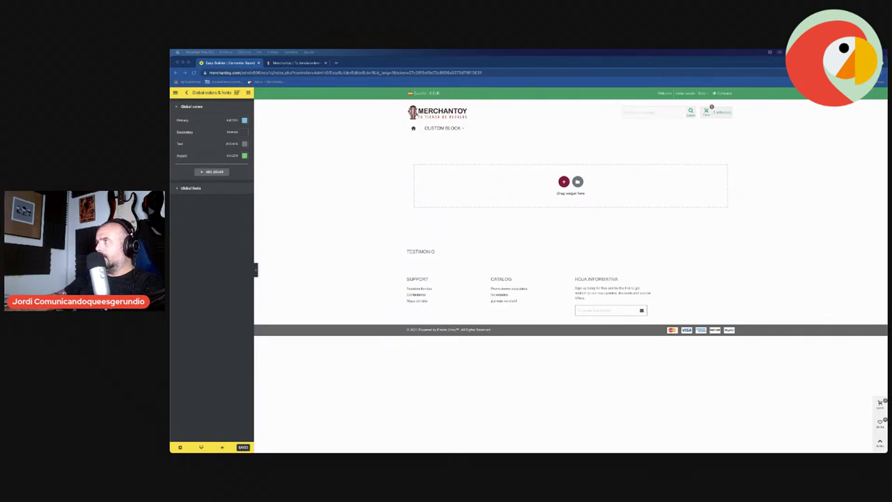
- Return to the browser and examine the Theme editor's sections and the primary global font's typography settings
click(270, 133)
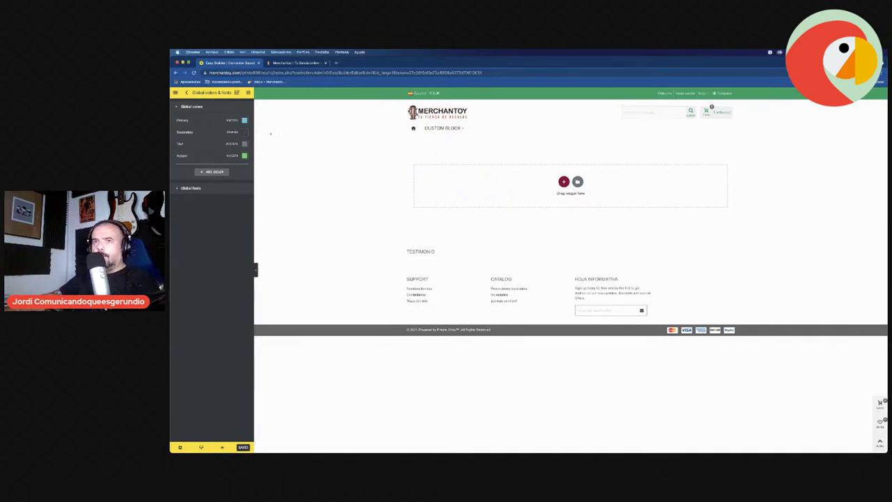
click(187, 93)
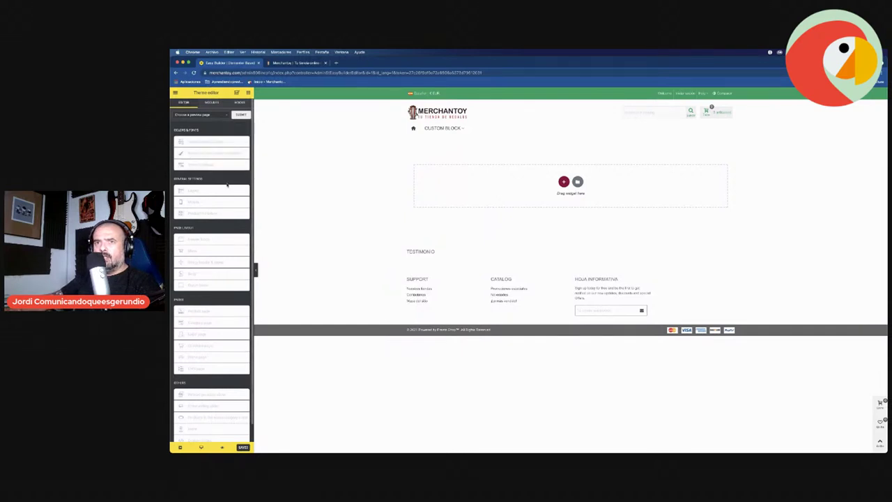
scroll(224, 222, down, 1)
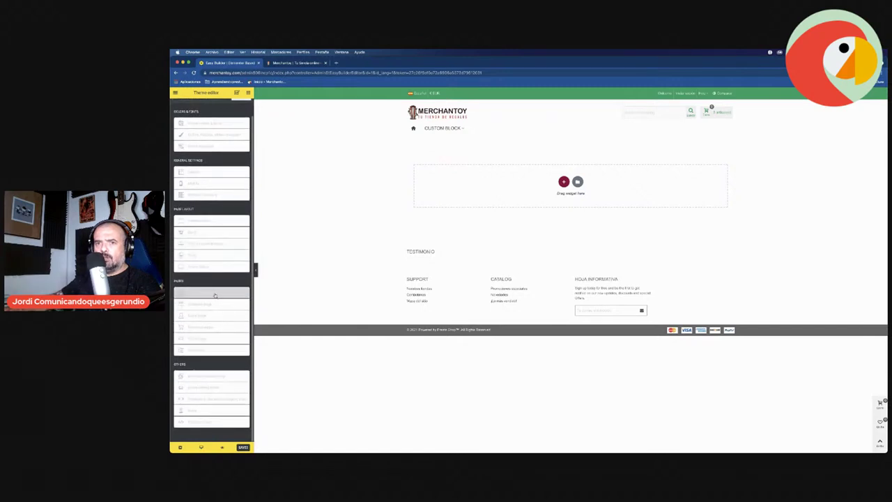
click(216, 129)
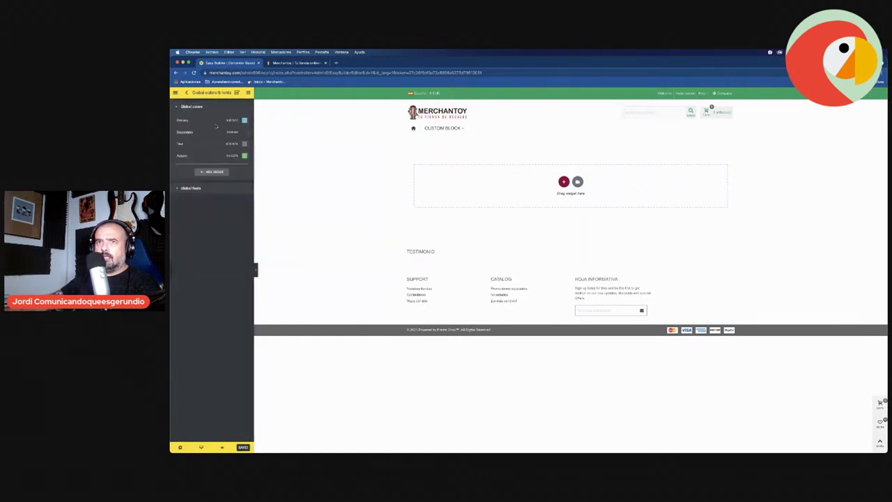
click(196, 188)
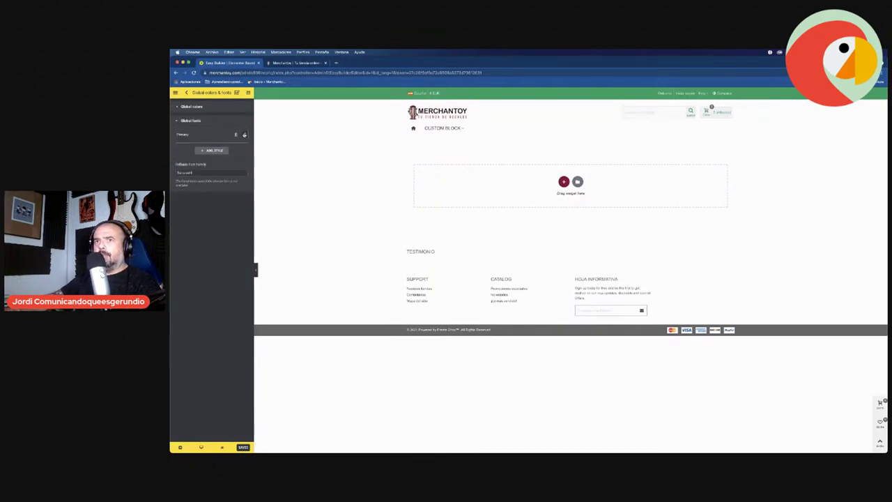
click(244, 135)
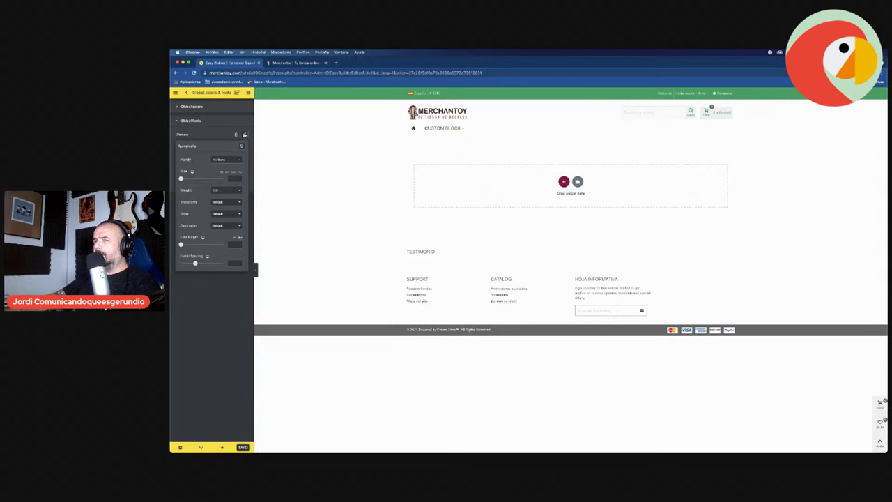
click(244, 135)
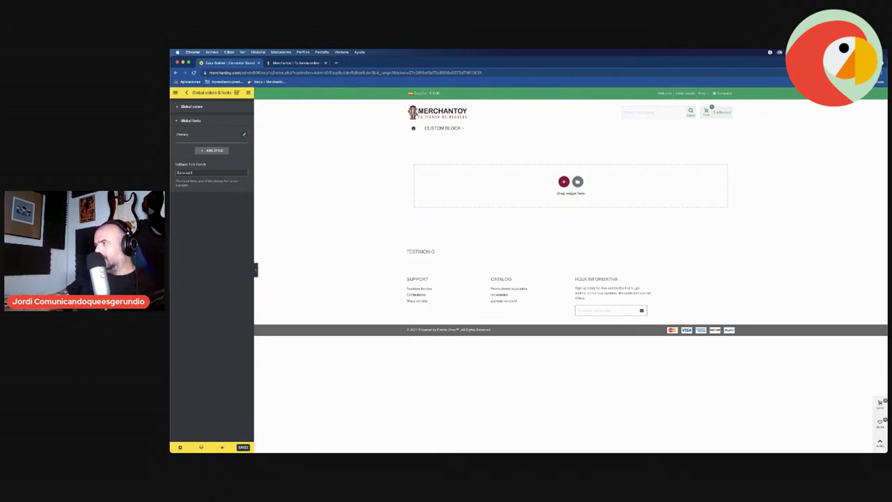
key(super+Tab)
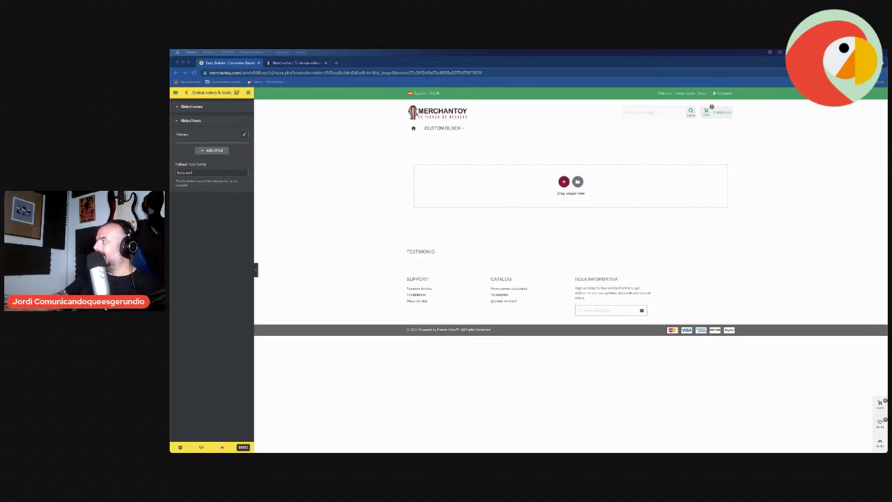
- Set the Primary global font's family to Montserrat Alternates
click(299, 173)
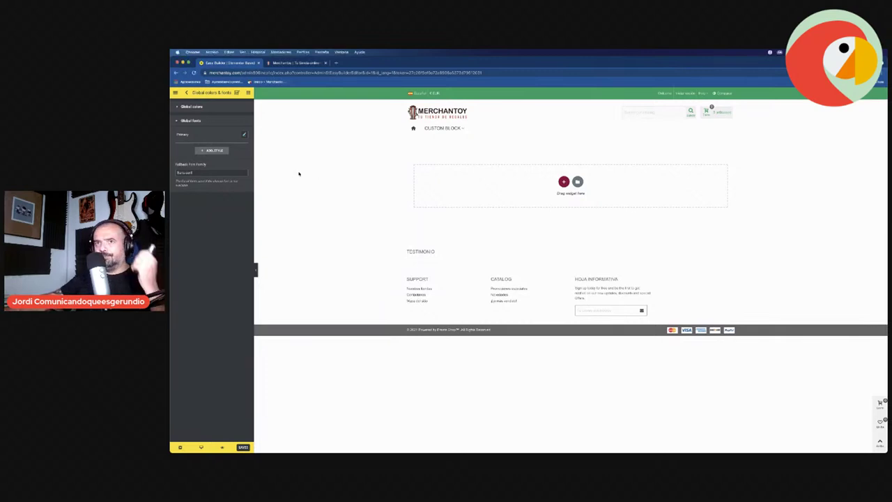
click(244, 136)
click(228, 160)
text(mont)
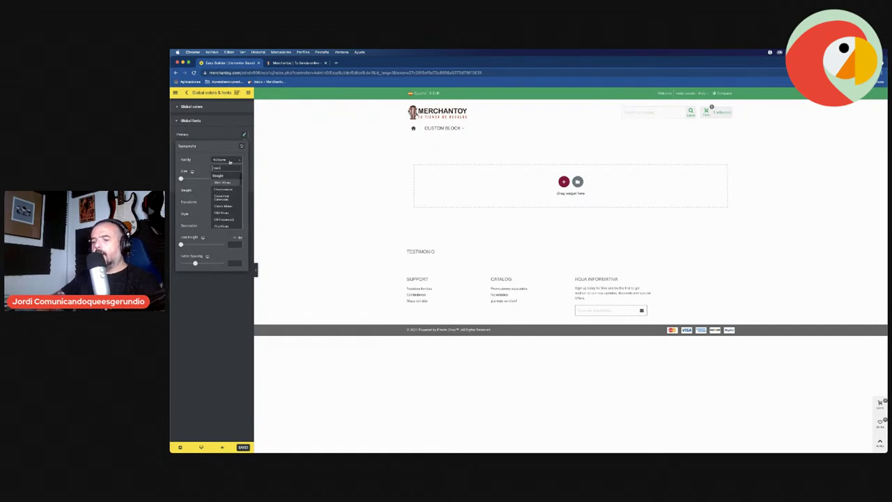
text(s)
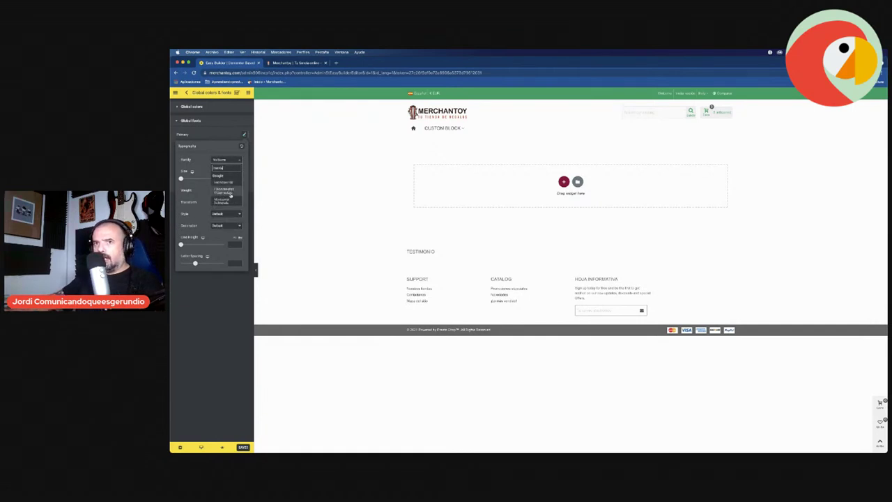
click(230, 193)
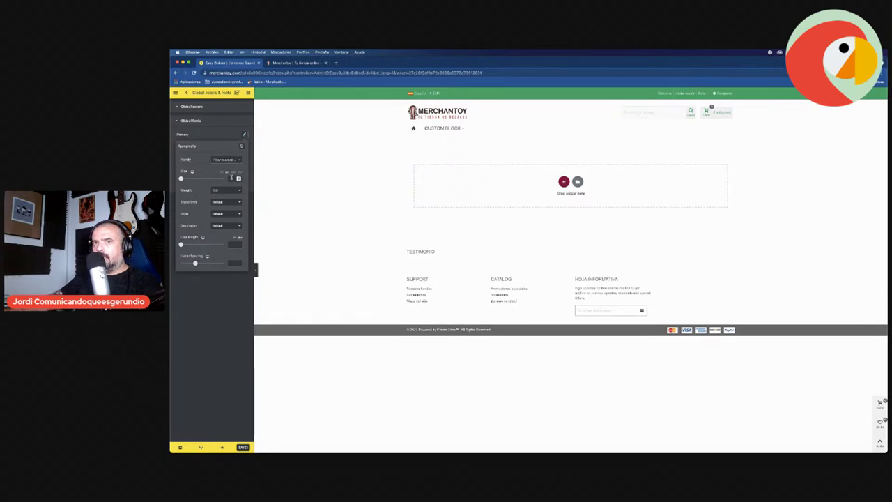
- Try a larger size for the Primary global font and clear the size value again
drag(182, 179, 183, 179)
click(238, 177)
click(238, 178)
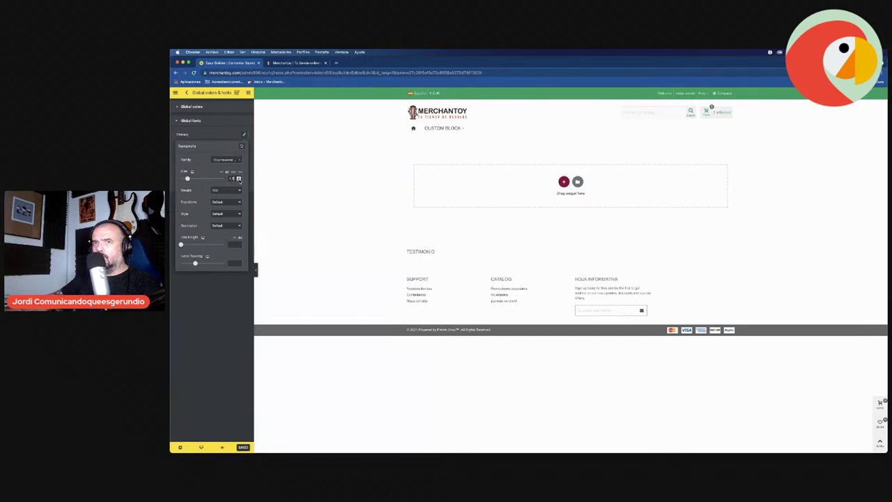
click(239, 177)
click(238, 177)
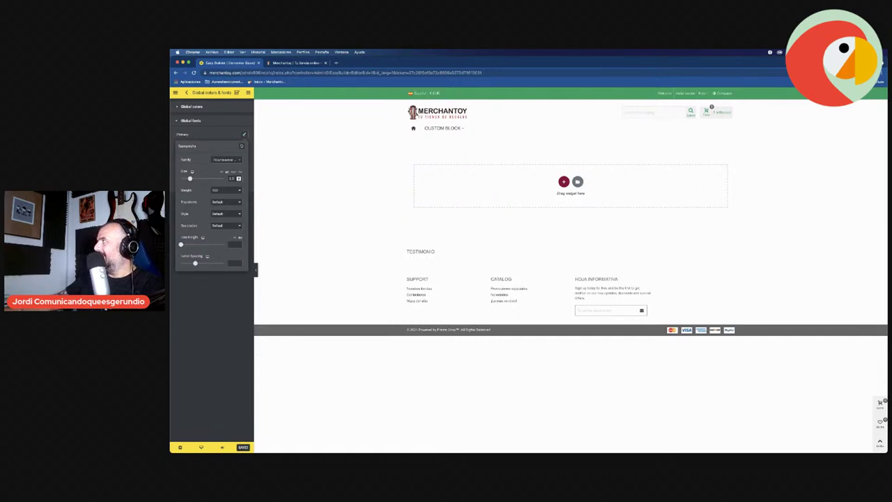
click(291, 155)
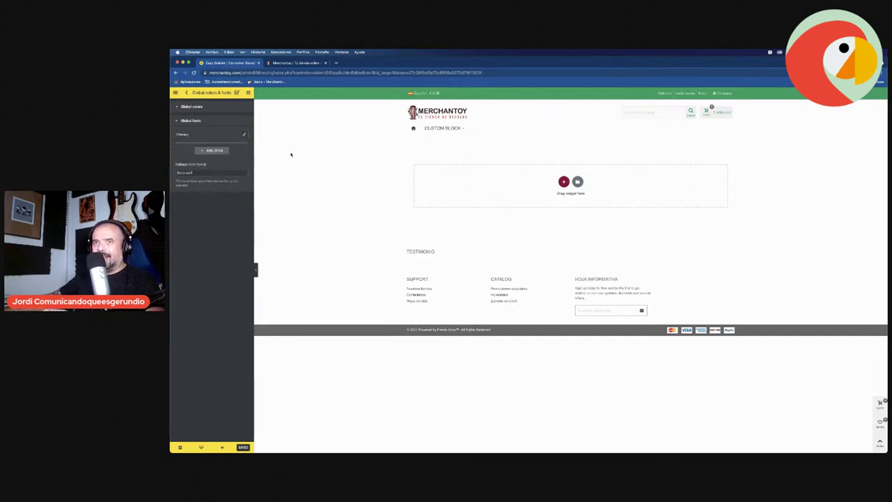
click(244, 134)
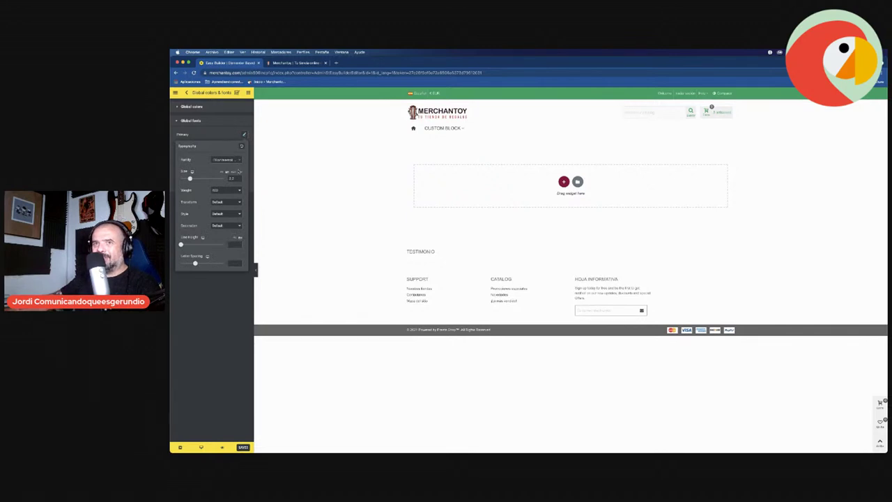
click(244, 134)
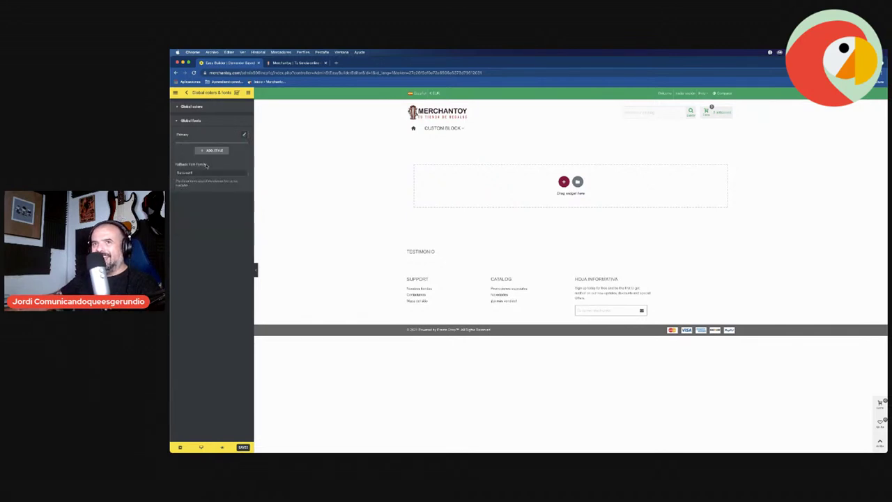
click(245, 135)
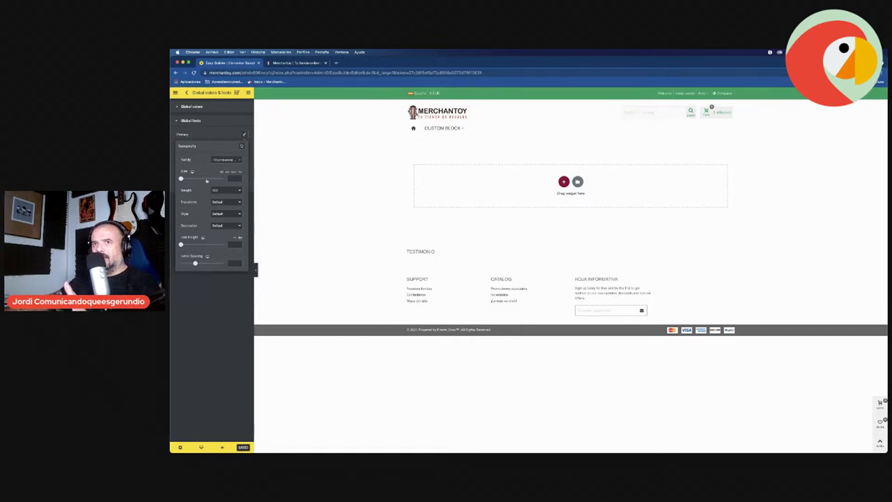
click(212, 297)
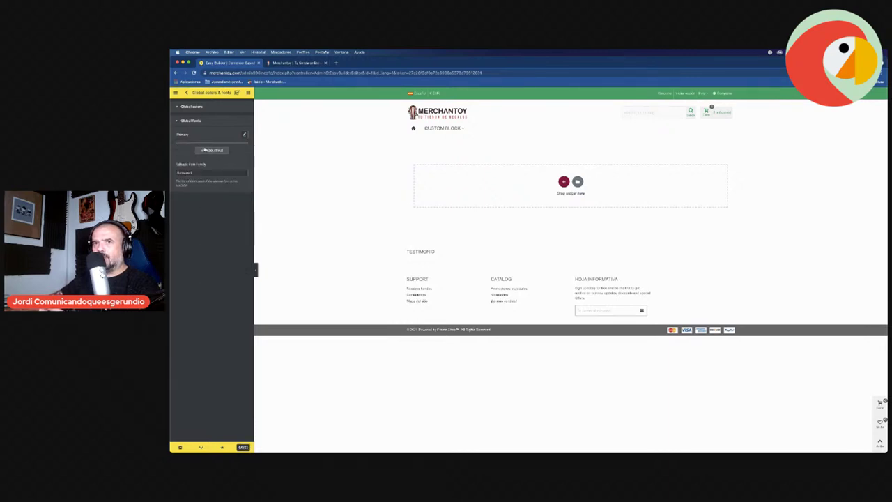
click(214, 150)
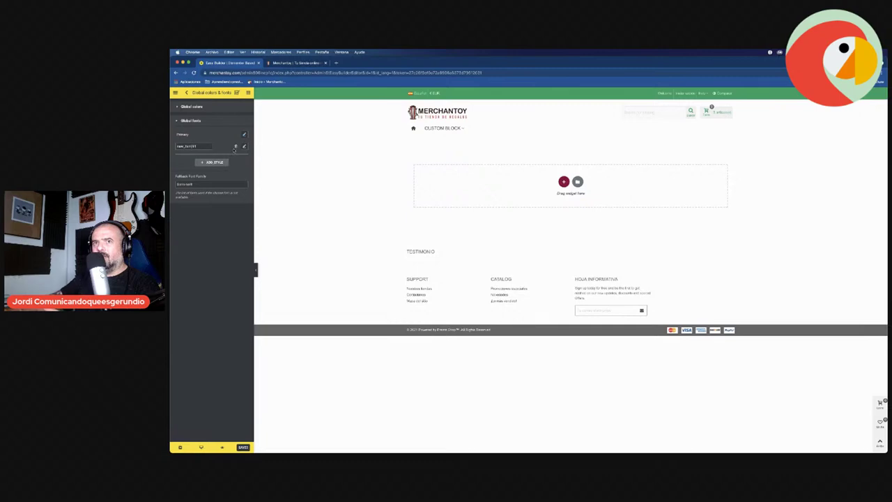
click(237, 147)
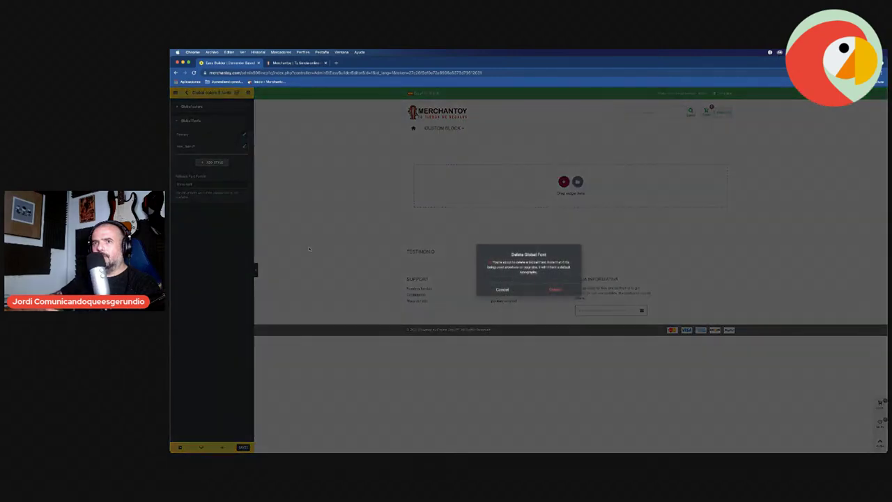
click(551, 293)
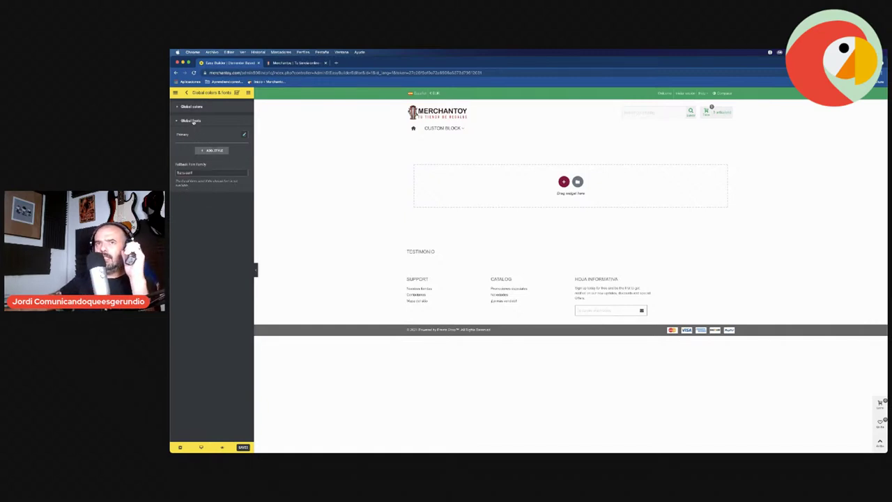
click(192, 121)
click(192, 120)
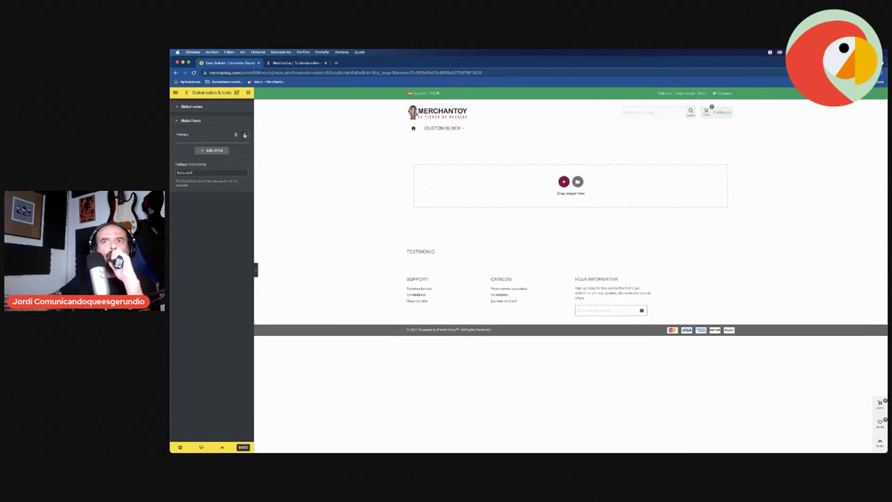
- Add a new global font style and name it Body
click(213, 150)
drag(195, 147, 171, 144)
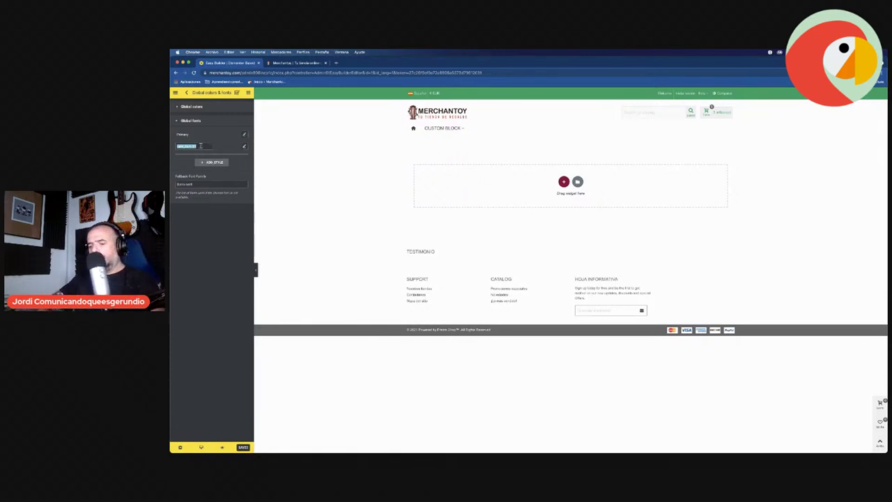
text(Bd)
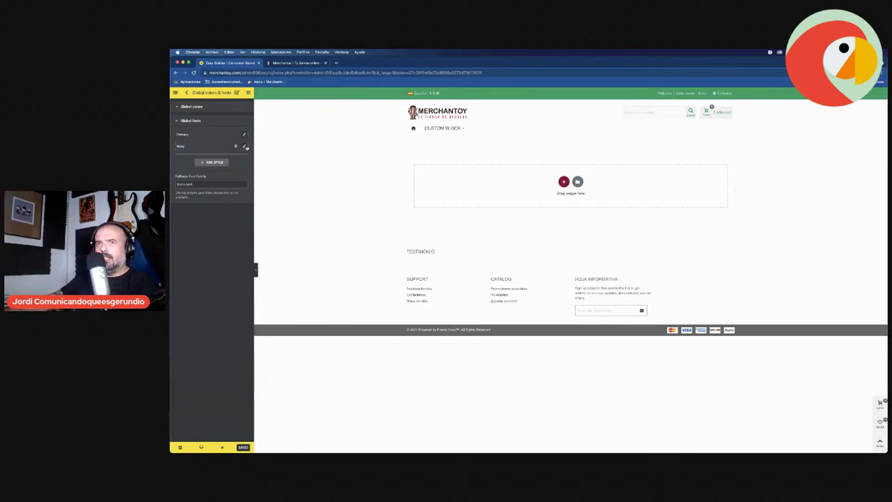
- Set the Body global font's family to Raleway, leaving its other typography settings at default
click(244, 146)
click(232, 172)
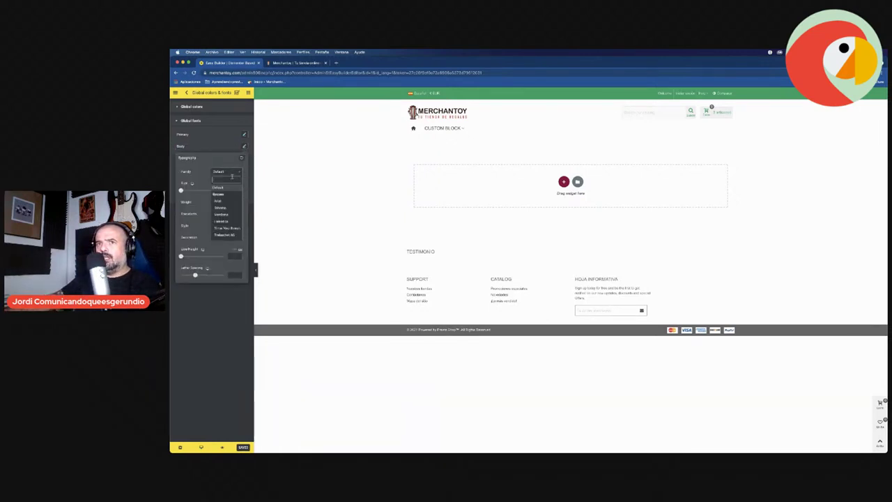
text(Roboto)
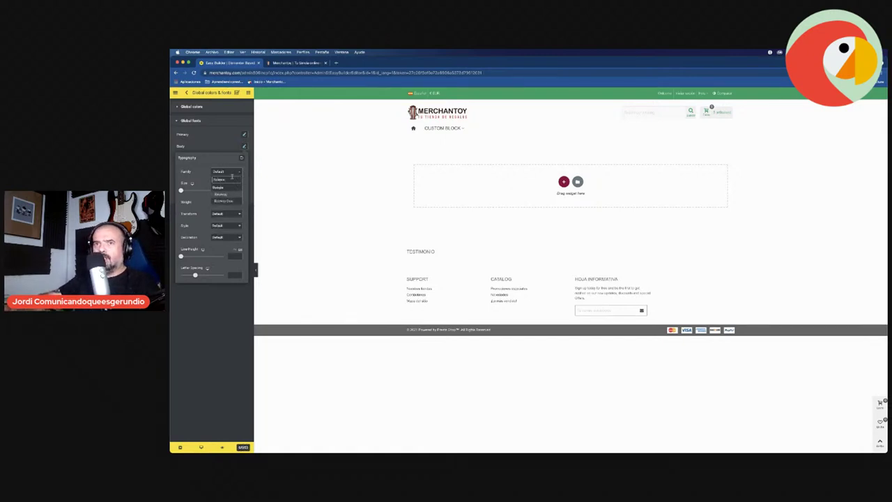
click(225, 195)
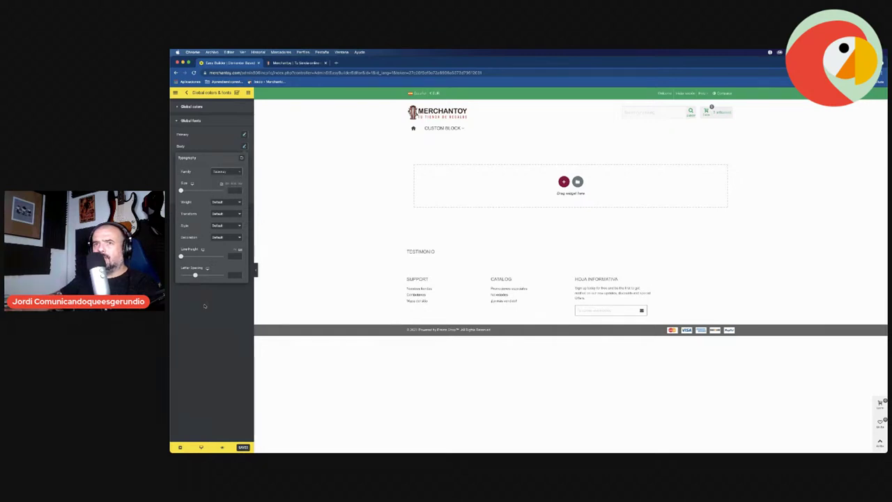
click(213, 327)
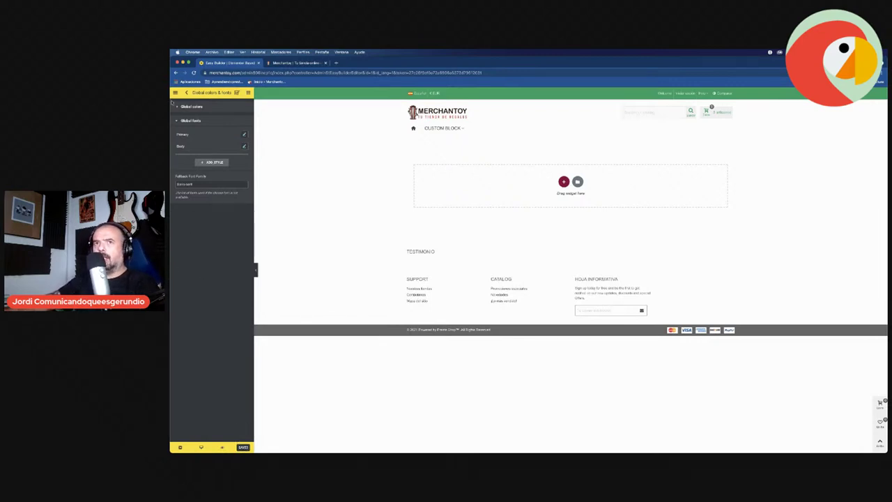
- Change the Primary global colour to the brand's very dark brown by entering its hex code
click(190, 107)
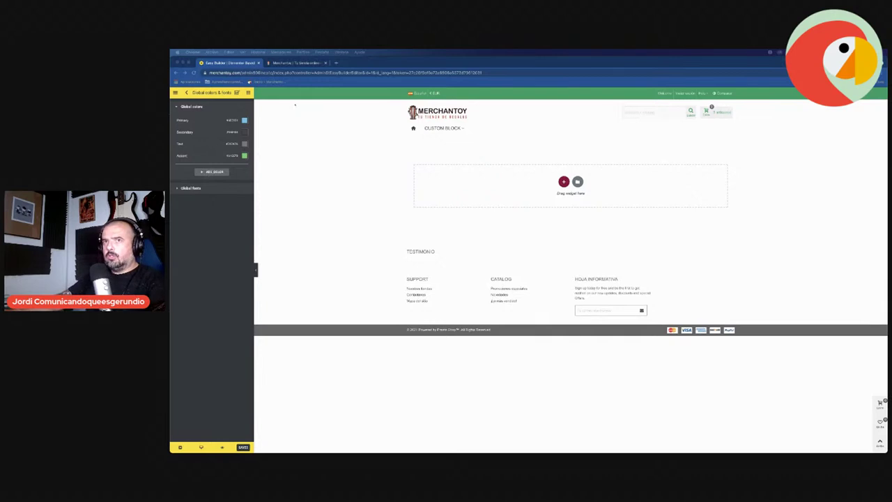
click(243, 120)
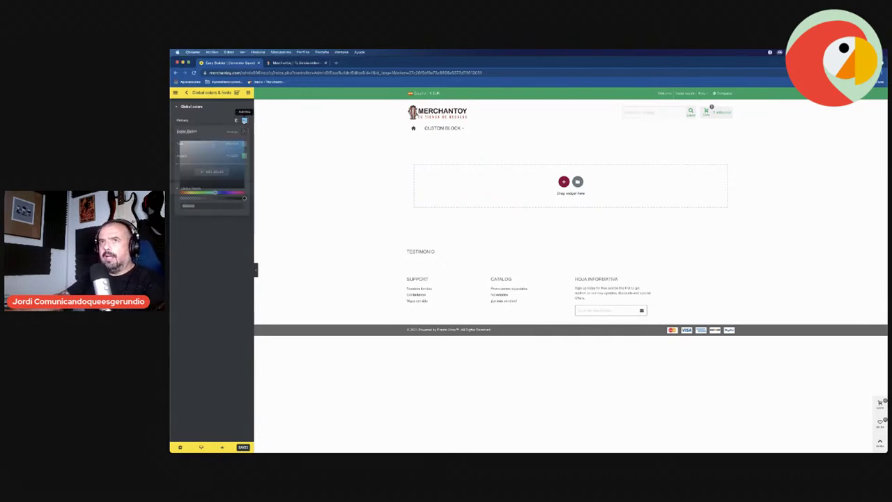
key(BackSpace)
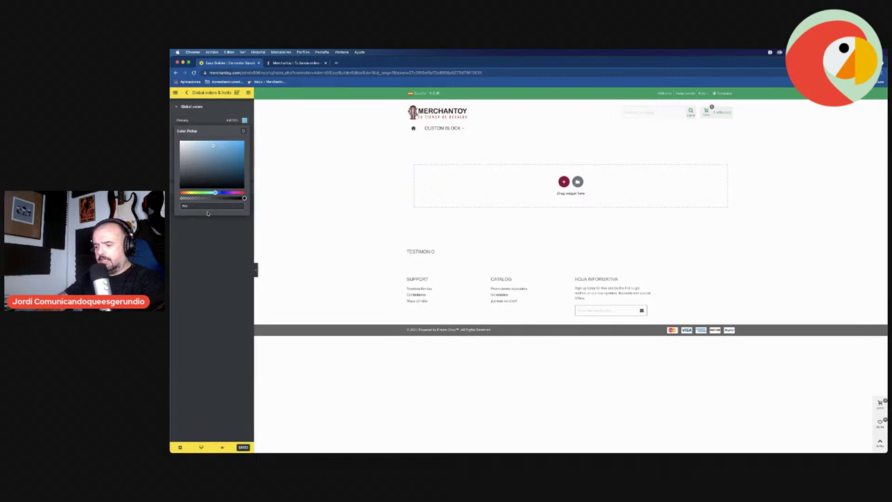
text(1c1c)
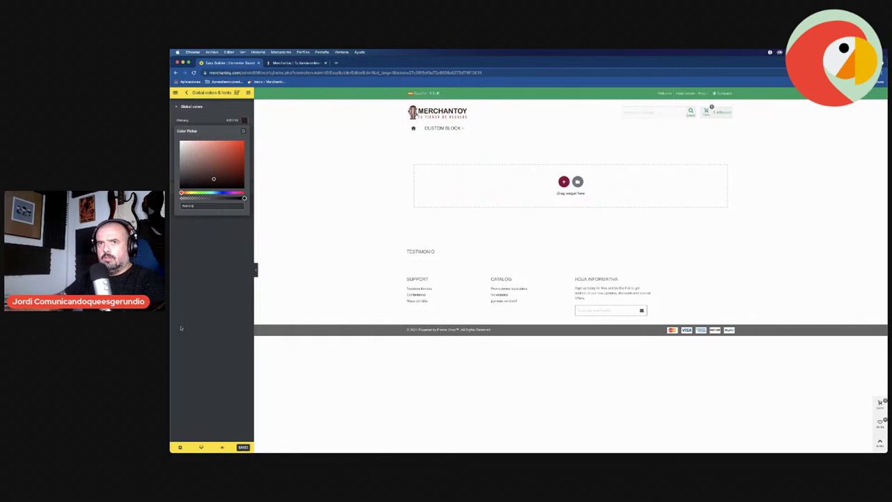
click(183, 325)
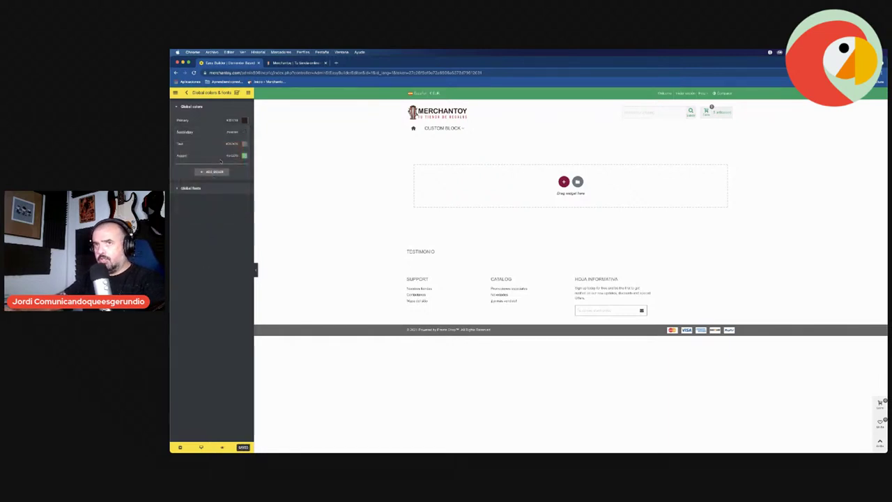
- Change the Secondary global colour to the brand's orange-red by entering its hex code
click(243, 132)
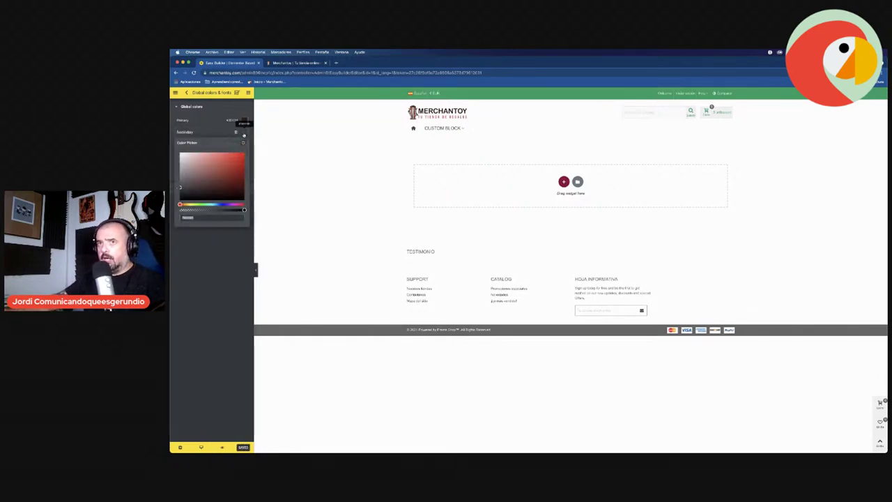
key(BackSpace)
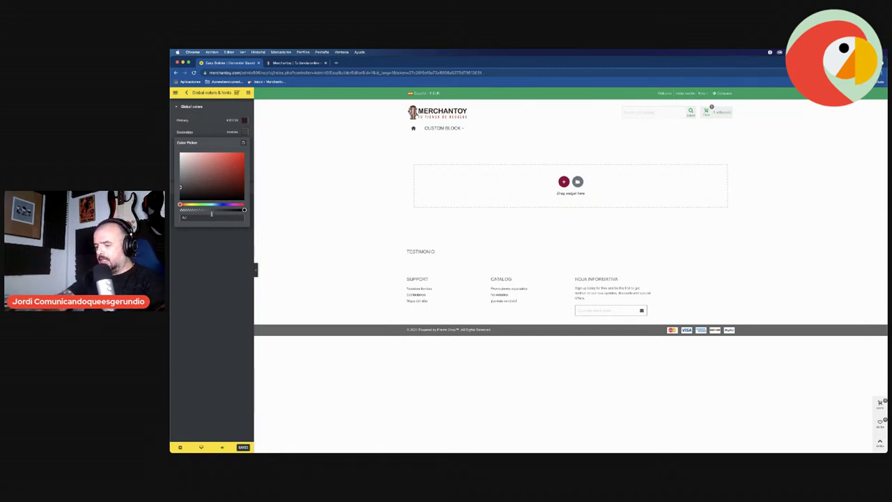
click(211, 211)
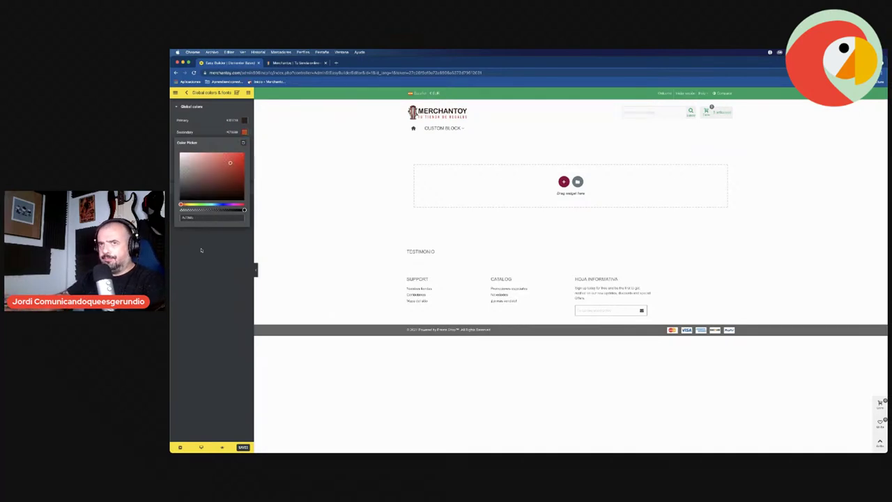
click(193, 281)
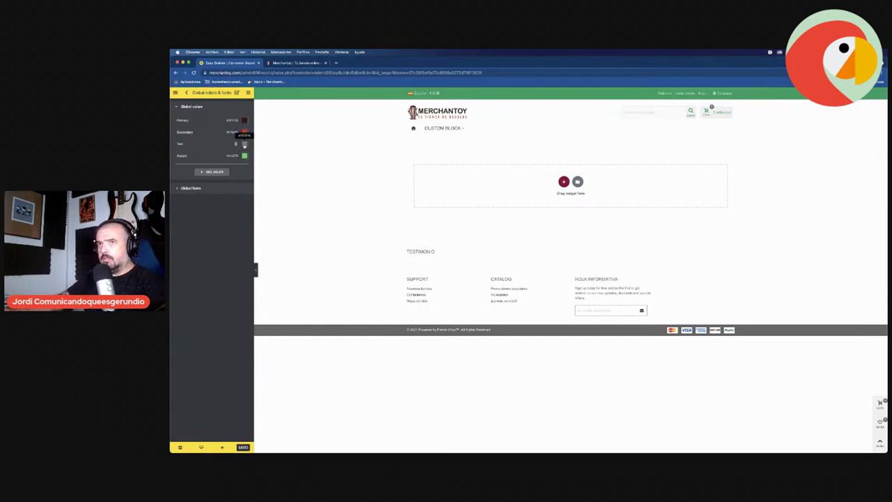
- Set the Text global colour to the same very dark brown as the Primary colour
click(244, 144)
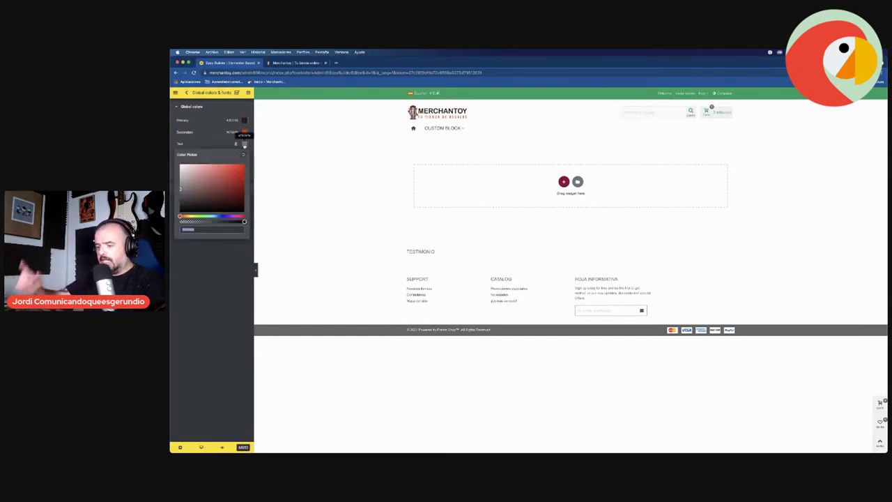
text(#3f1f1f)
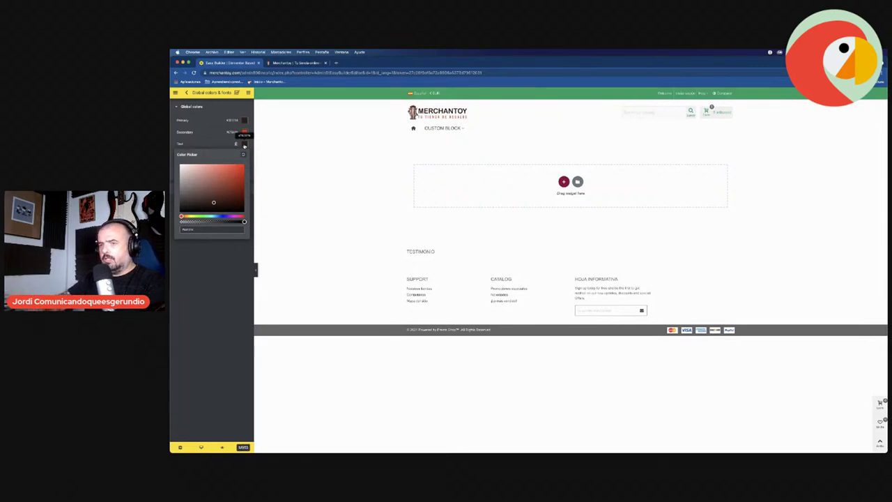
click(213, 258)
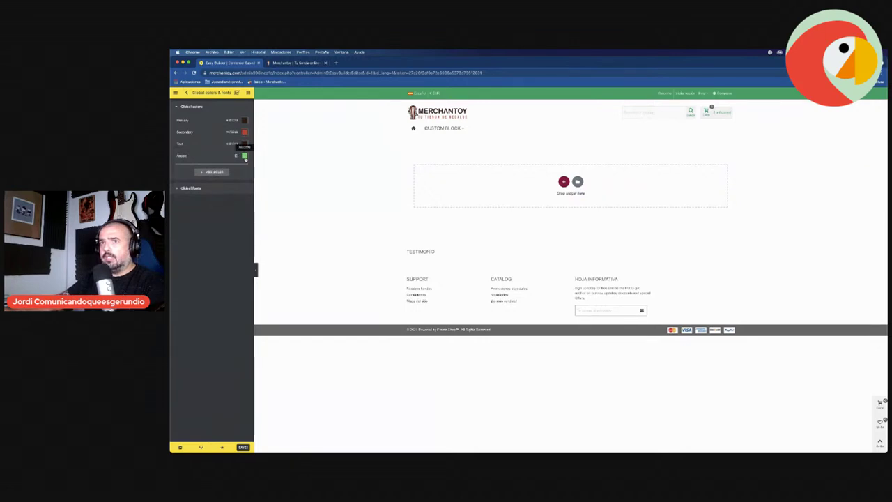
- Set the Accent global colour to the same orange-red as the Secondary colour by entering its hex code
click(245, 156)
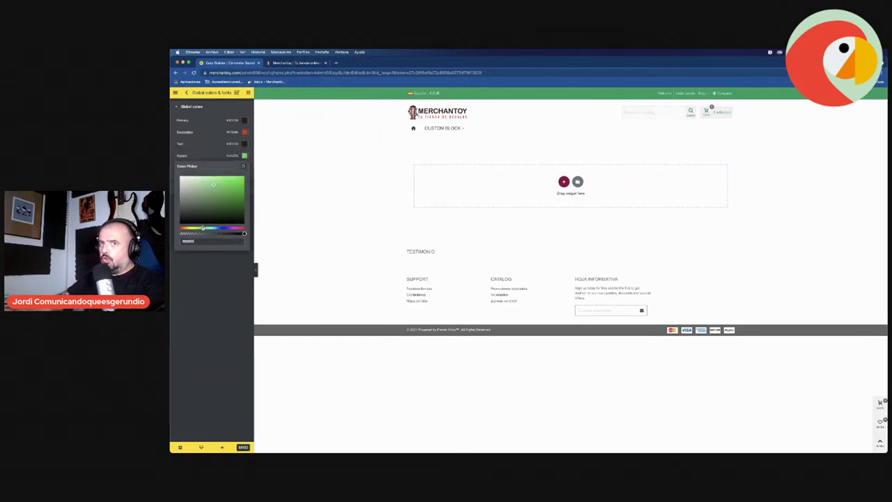
double_click(203, 240)
text(#)
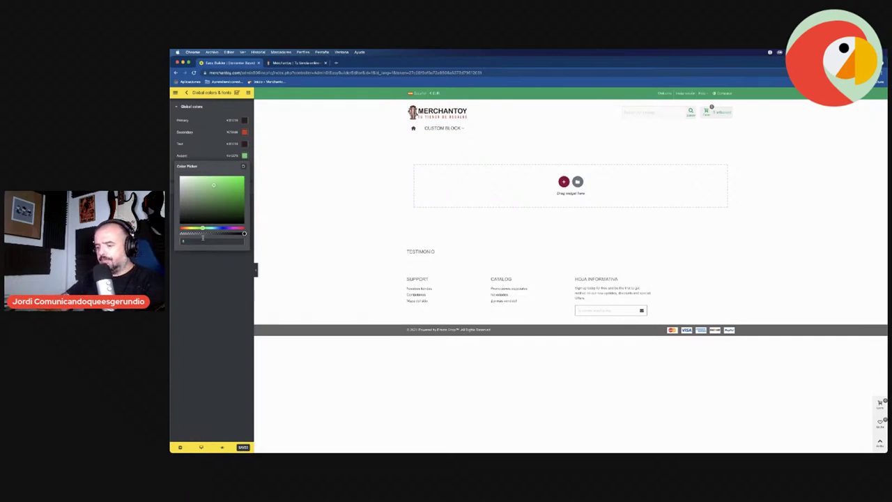
text(c87850)
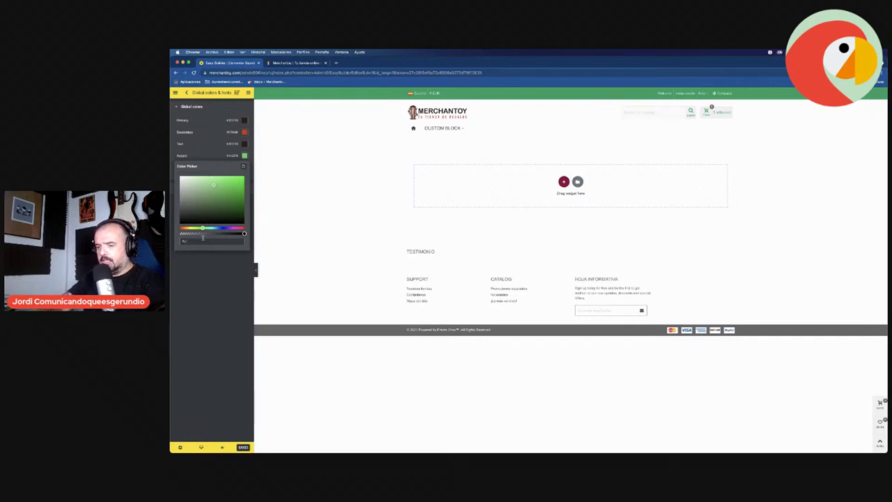
text(90)
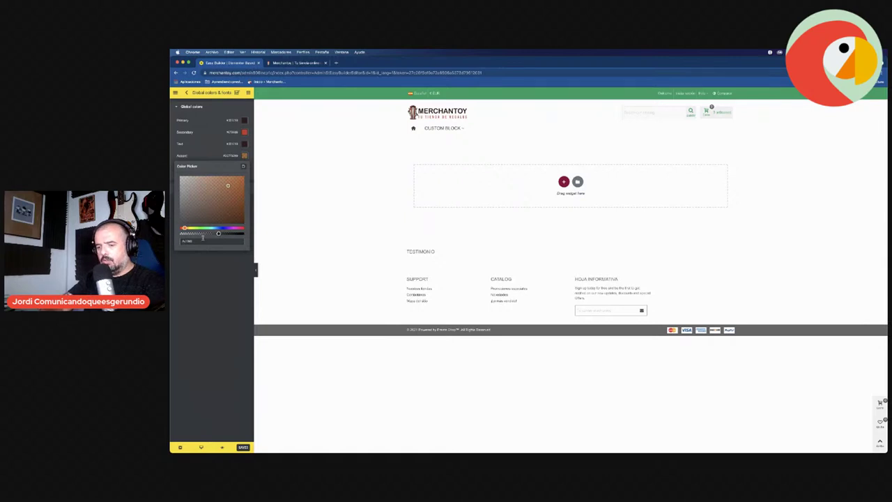
click(188, 301)
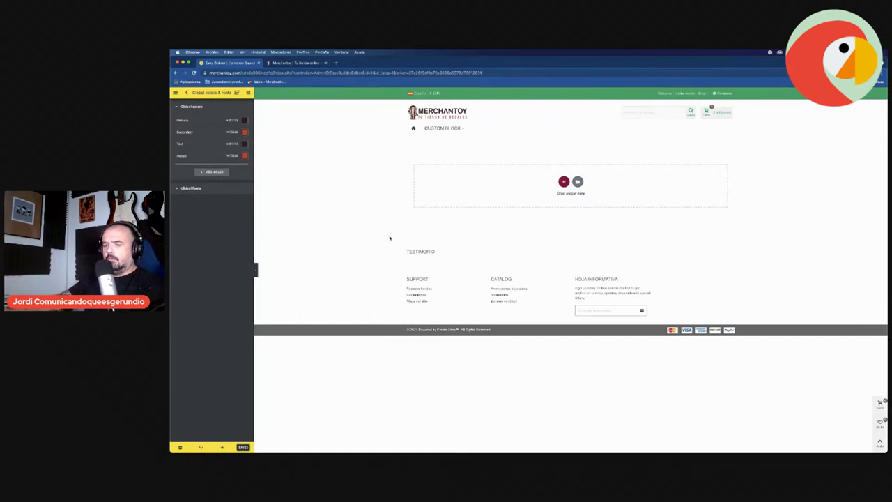
- Preview the theme changes and reload the live storefront to check how the new global colours are applied
key(super+r)
click(509, 190)
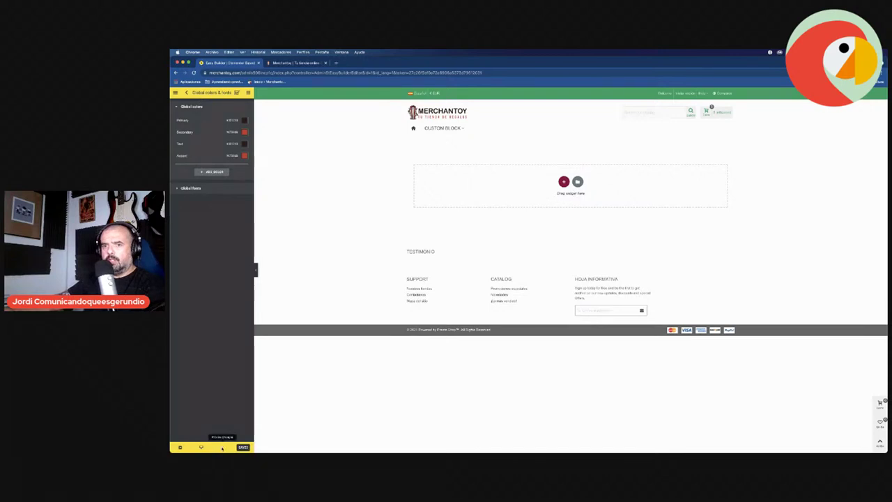
click(222, 447)
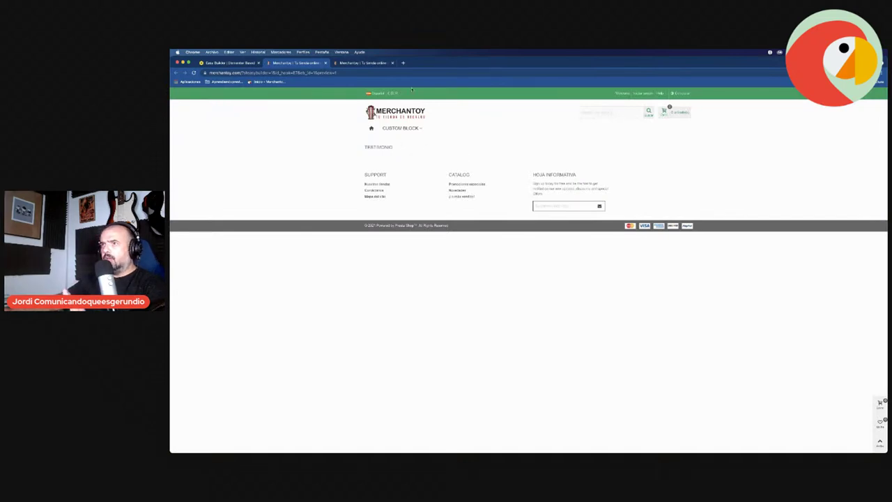
click(325, 63)
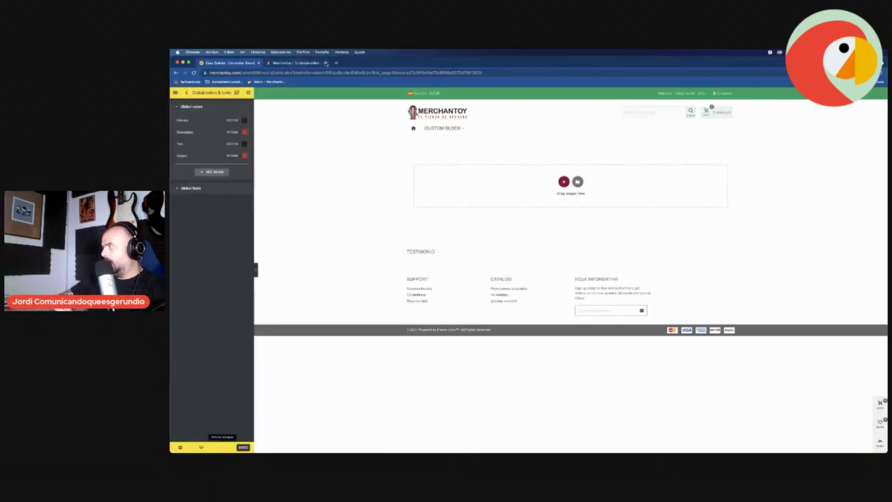
click(298, 62)
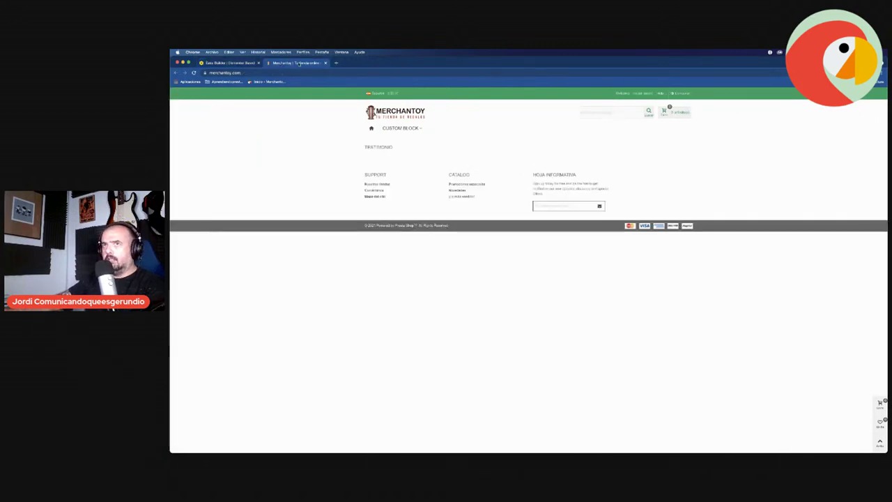
key(super+r)
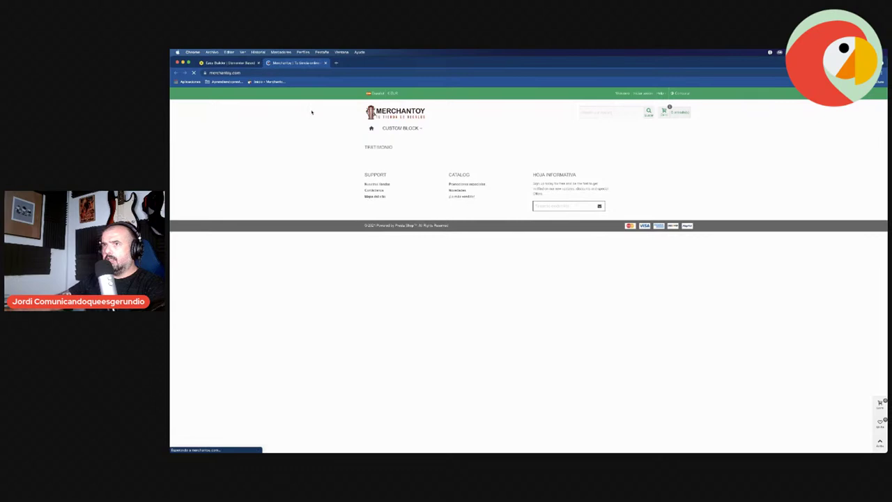
click(237, 63)
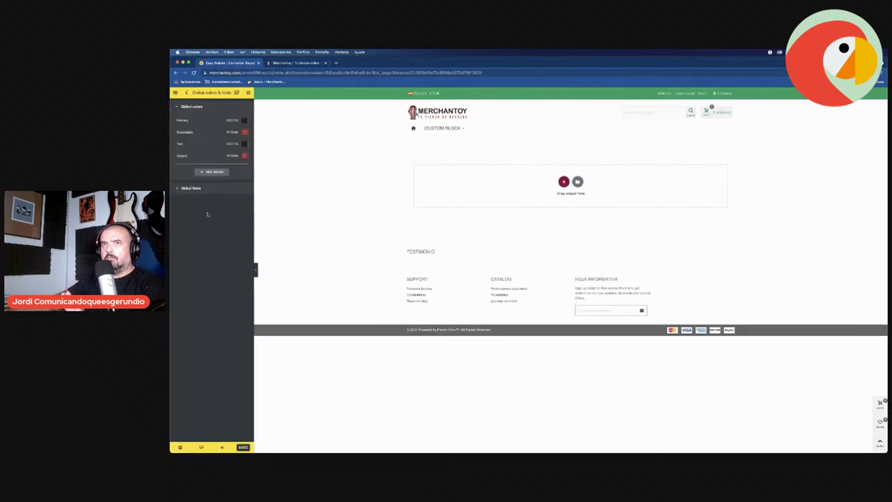
- In the theme's general Colors settings, assign the Primary global colour to Text color and the Secondary global colour to Link color
click(186, 93)
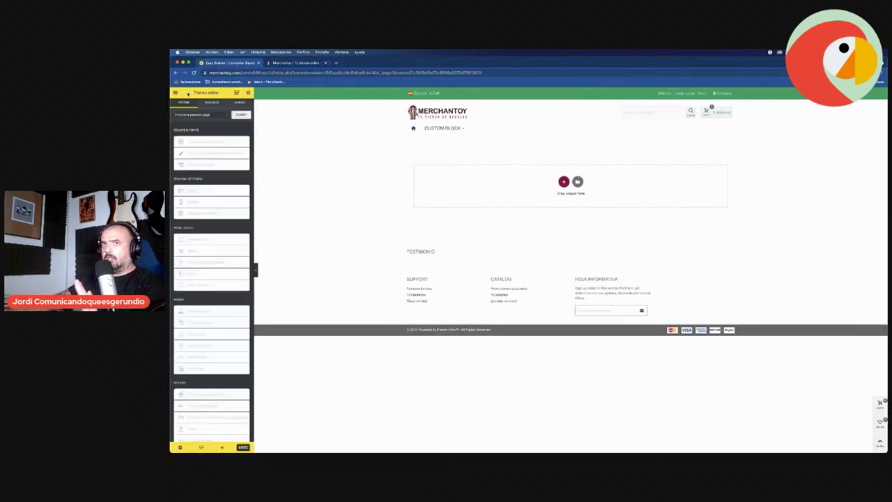
click(215, 143)
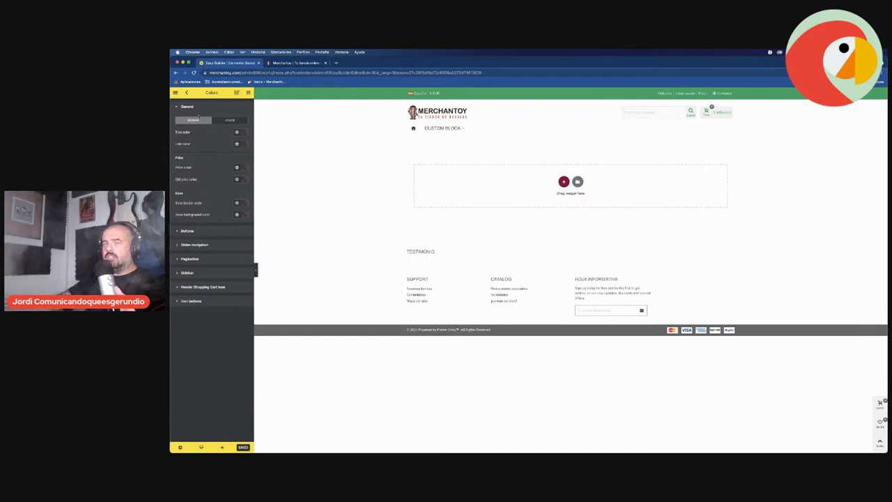
click(186, 93)
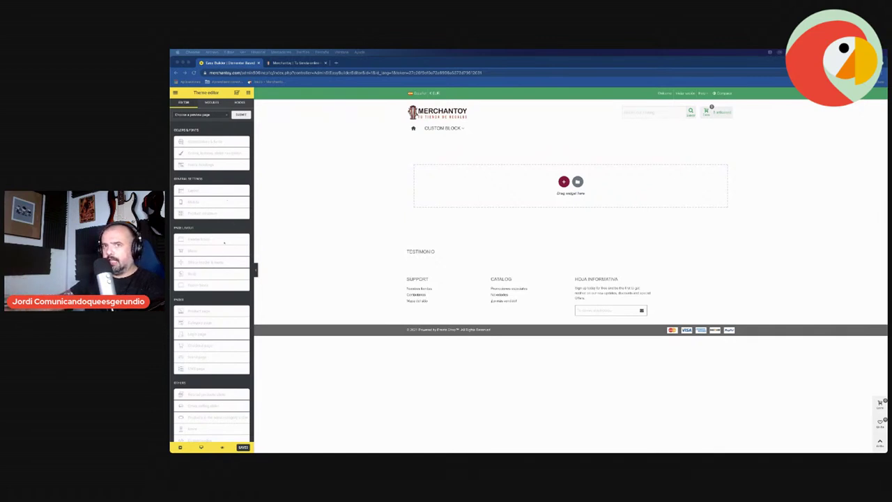
click(198, 142)
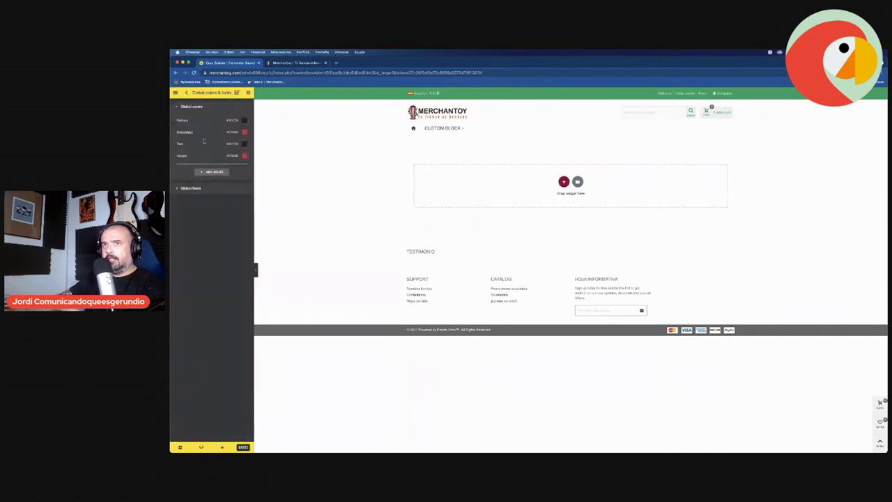
click(185, 106)
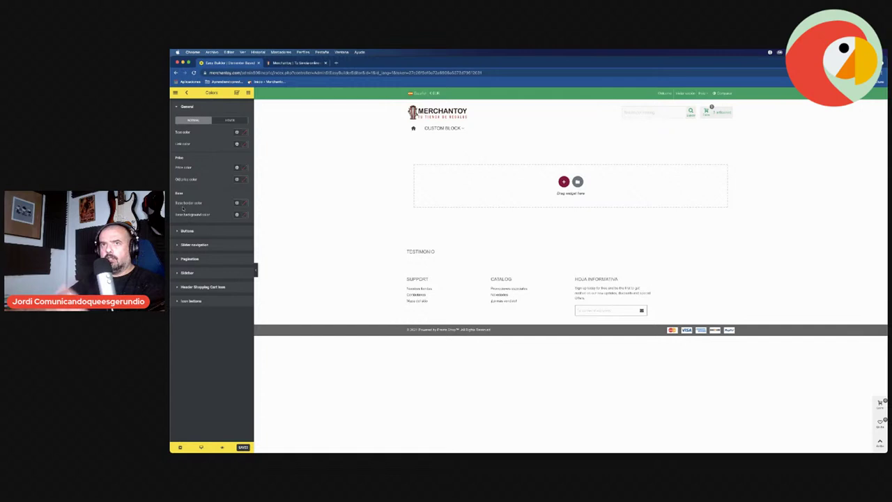
click(237, 132)
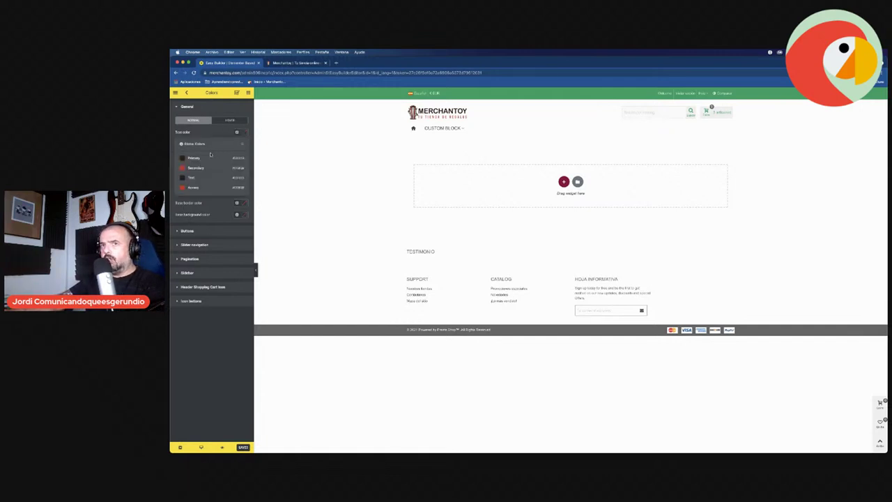
click(192, 159)
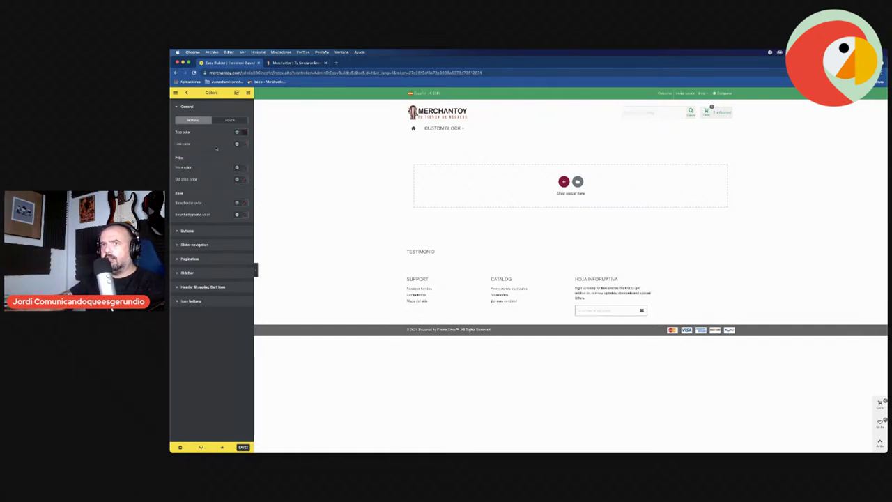
click(237, 143)
click(195, 180)
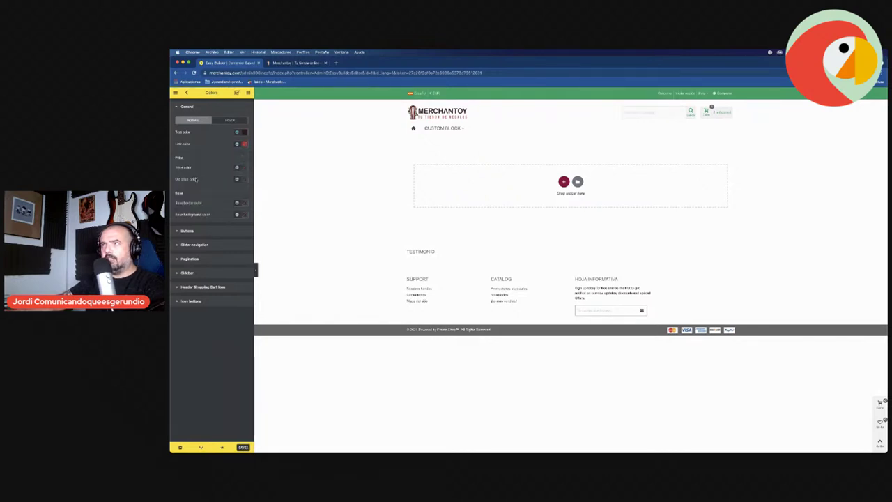
- Assign the very dark brown global colour to Price color and the orange-red global colour to Old price color
click(237, 168)
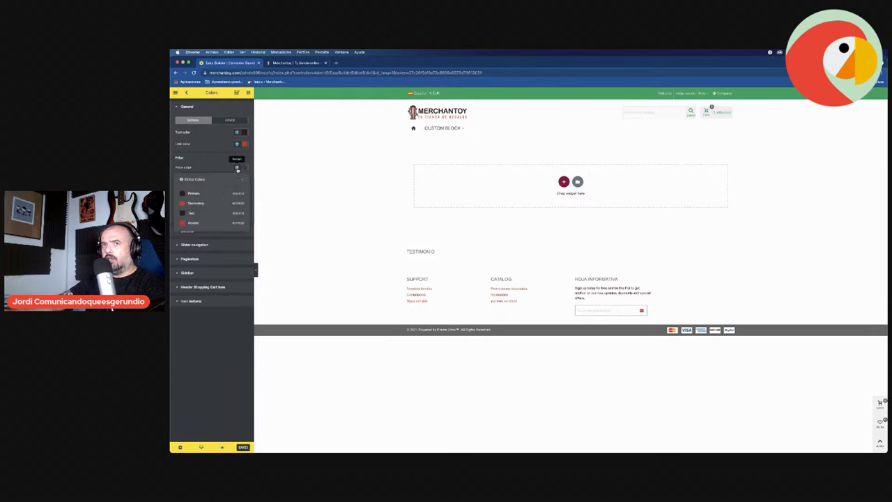
click(199, 203)
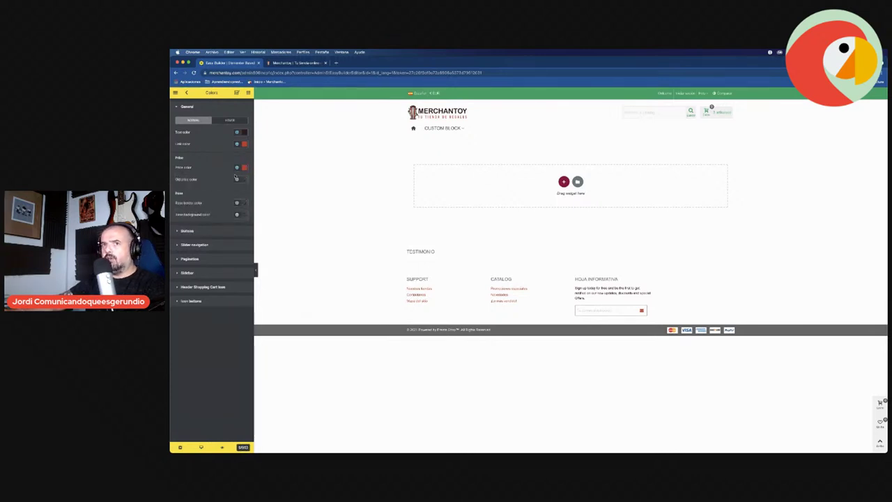
click(236, 179)
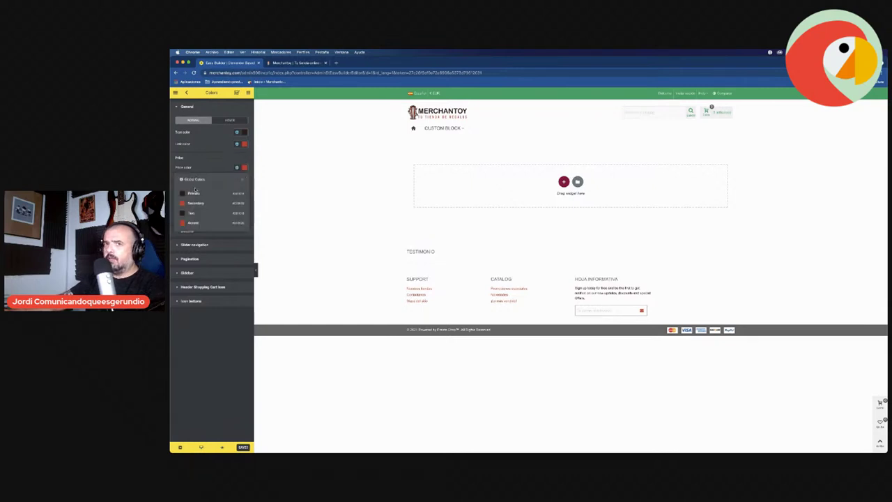
click(238, 181)
click(238, 181)
click(228, 211)
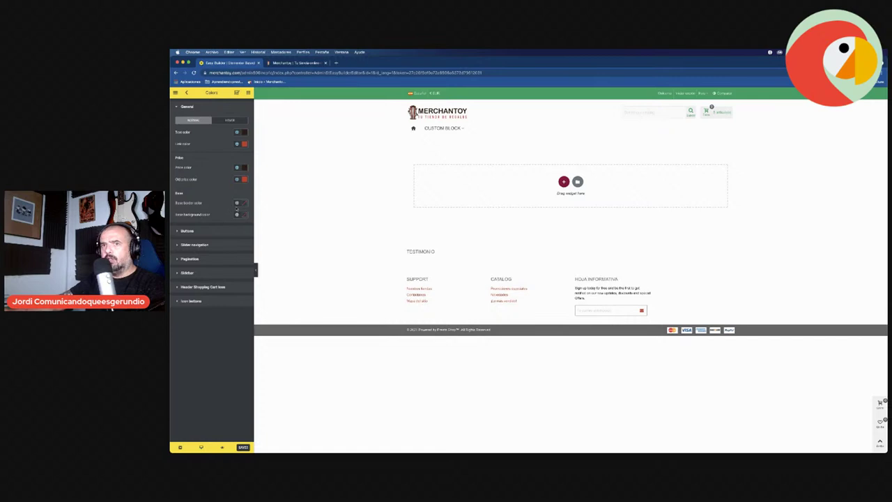
- Check the text and footer link colours on the live storefront and return to the theme editor
click(223, 449)
click(288, 63)
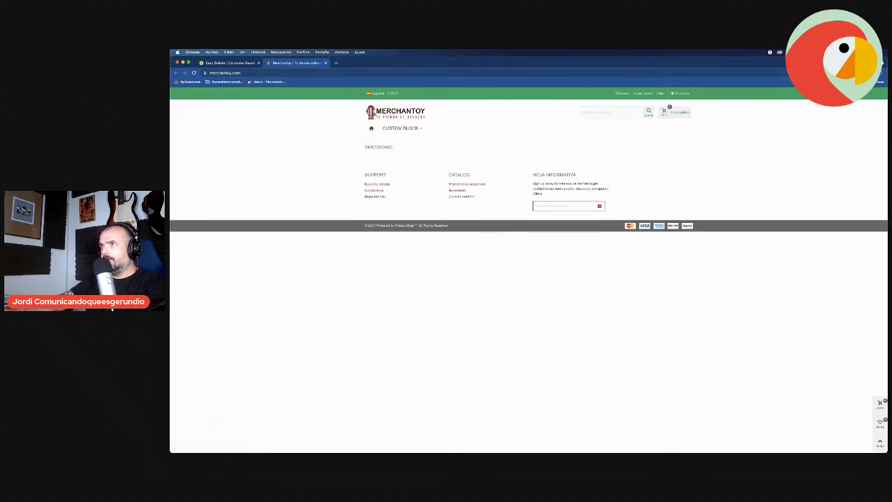
click(376, 184)
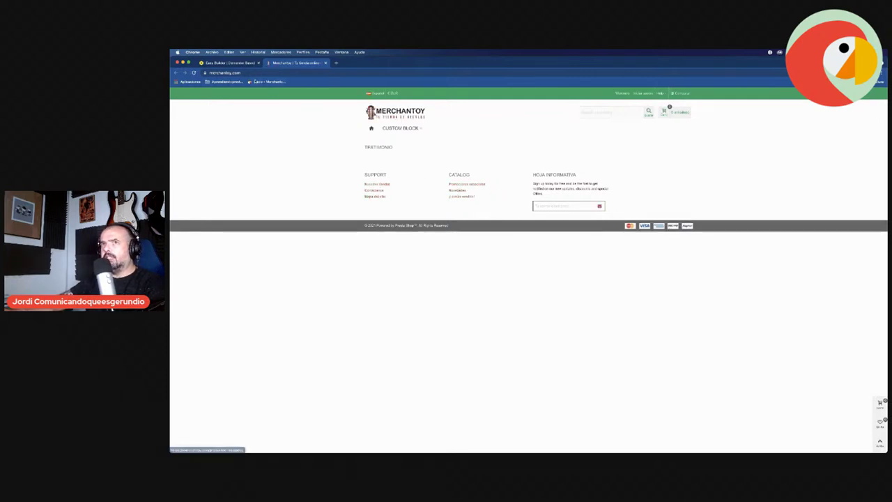
click(230, 62)
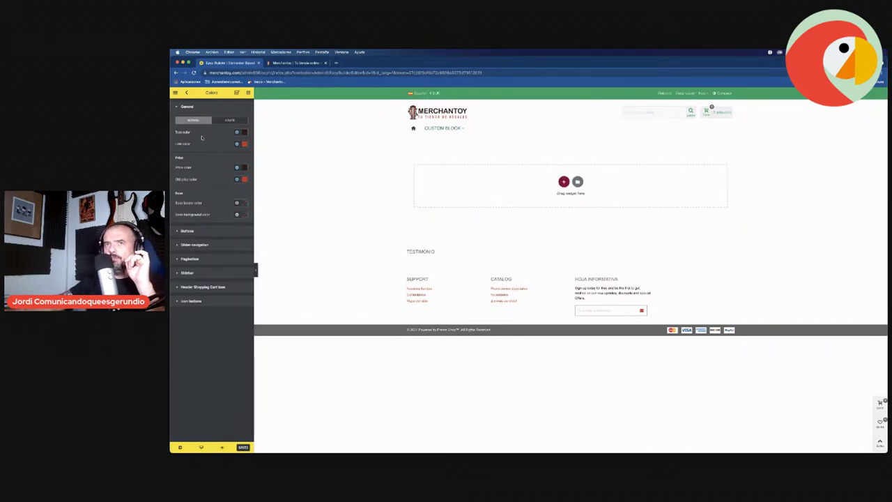
- Examine the theme's Buttons styling options, including the custom typography and global fonts offered for the button font
click(184, 230)
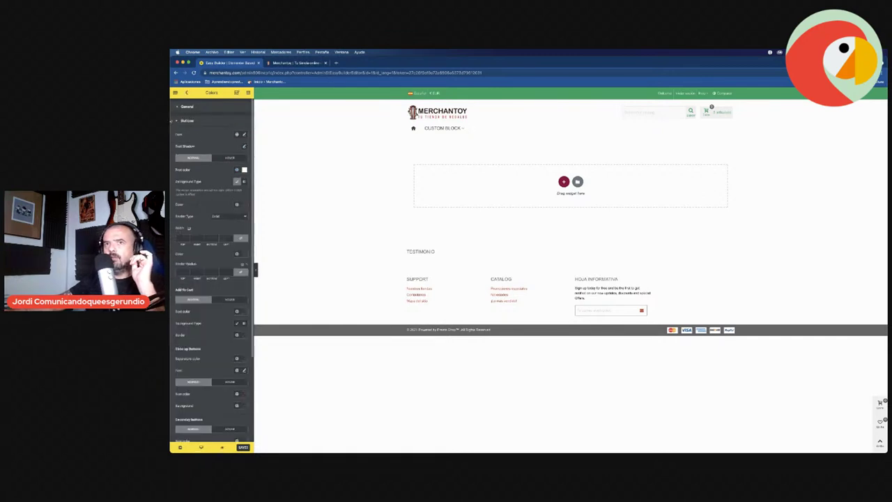
click(176, 121)
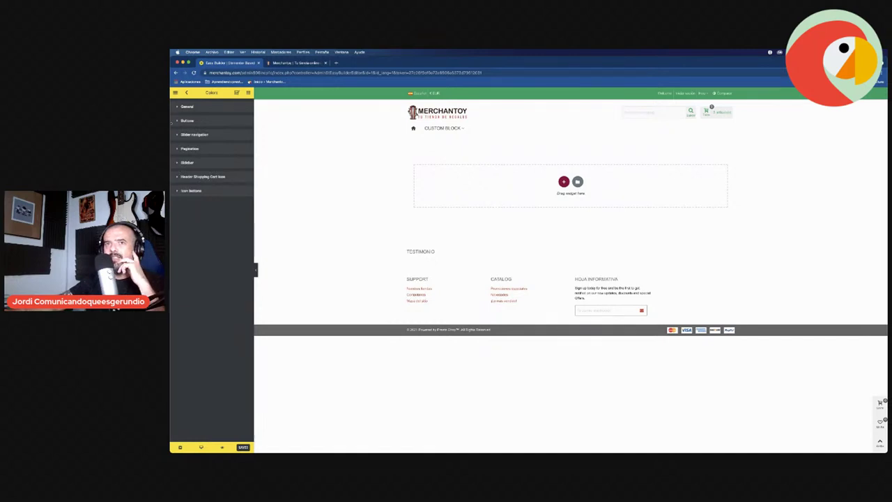
click(177, 121)
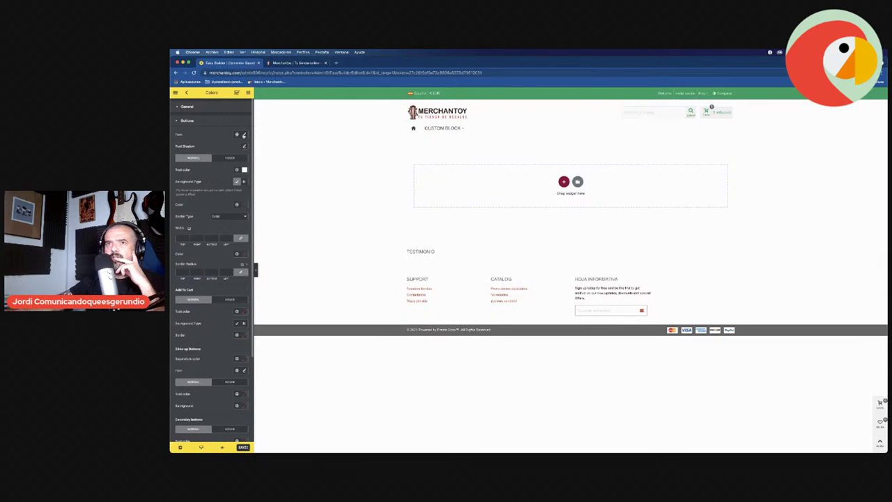
click(244, 134)
click(244, 135)
click(237, 135)
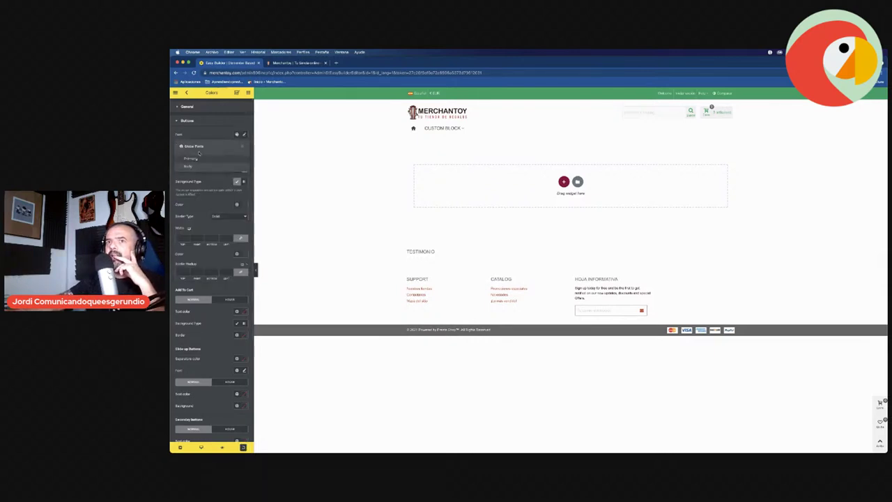
- Review the defined global colours and global fonts, and return to the theme's general Colors settings
click(186, 93)
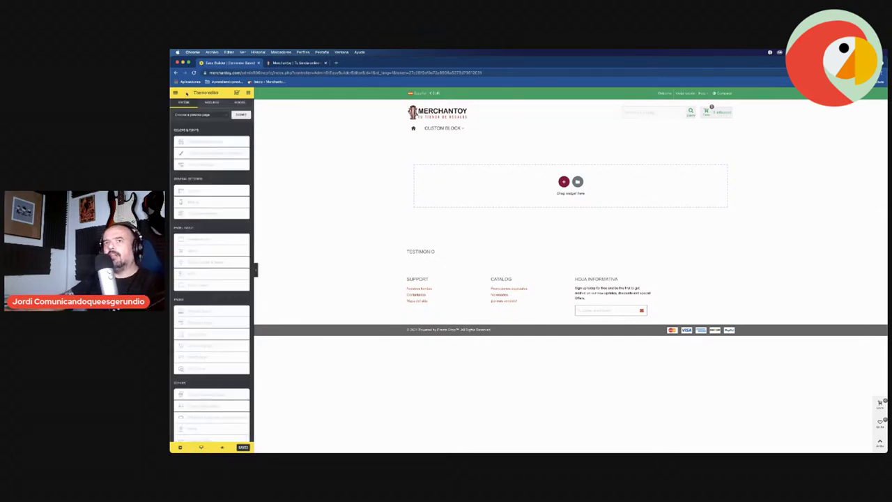
click(200, 140)
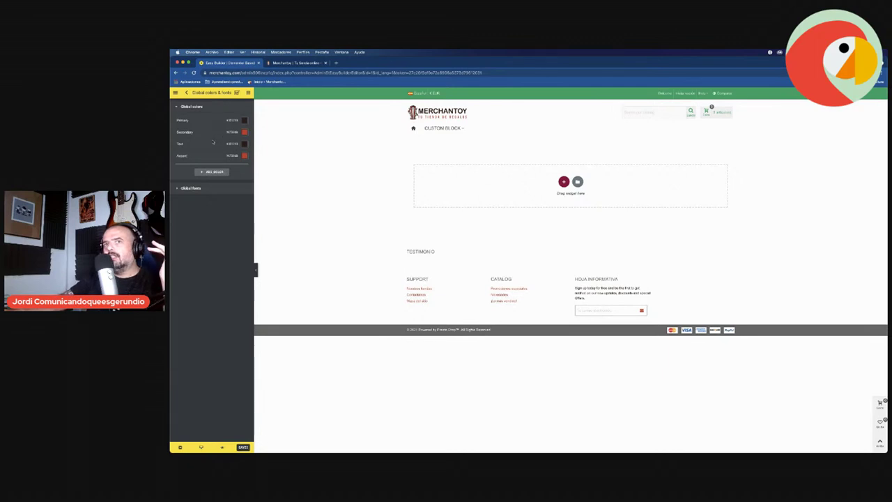
click(189, 188)
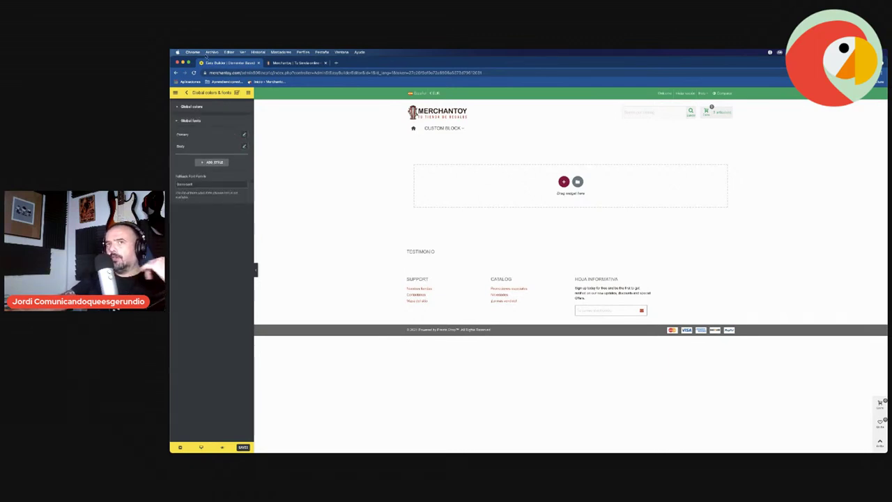
click(188, 92)
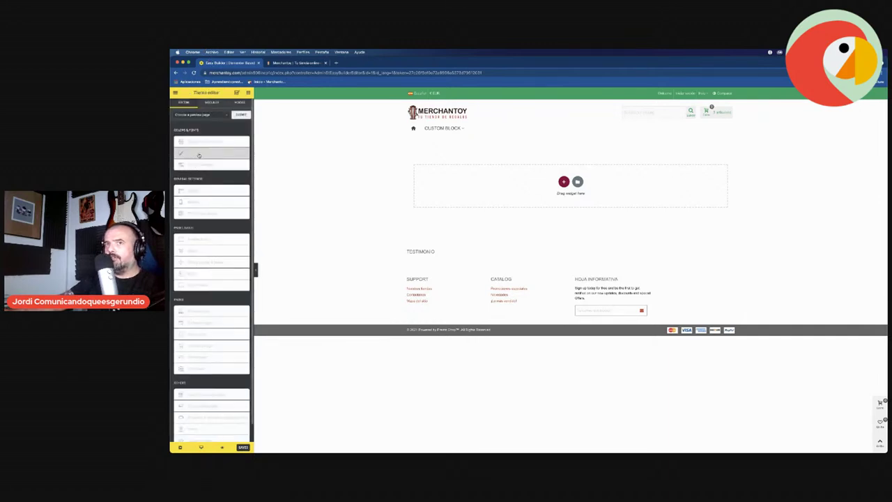
click(200, 156)
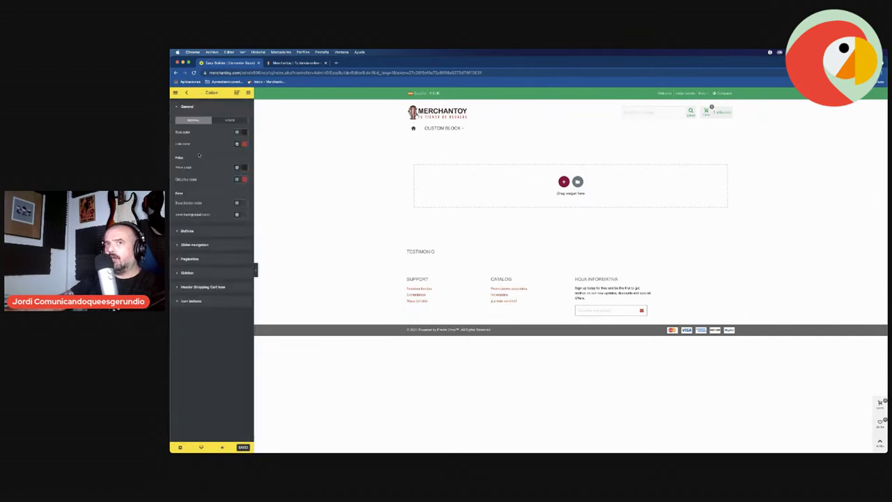
- Look over the theme's Buttons colour settings, including the custom typography and global fonts offered for the button font
click(179, 230)
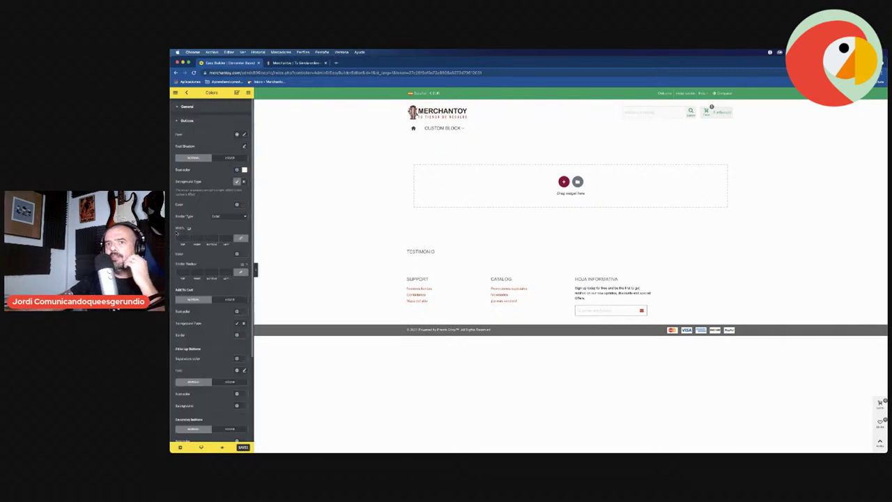
click(244, 134)
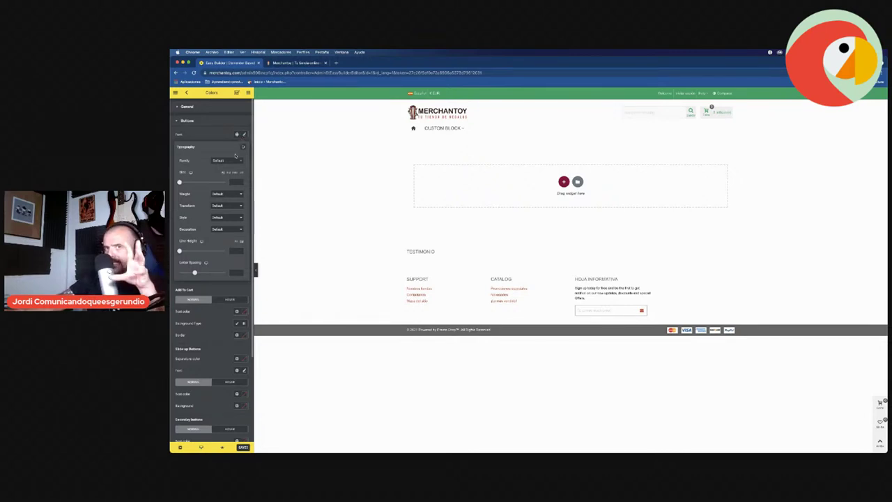
click(236, 134)
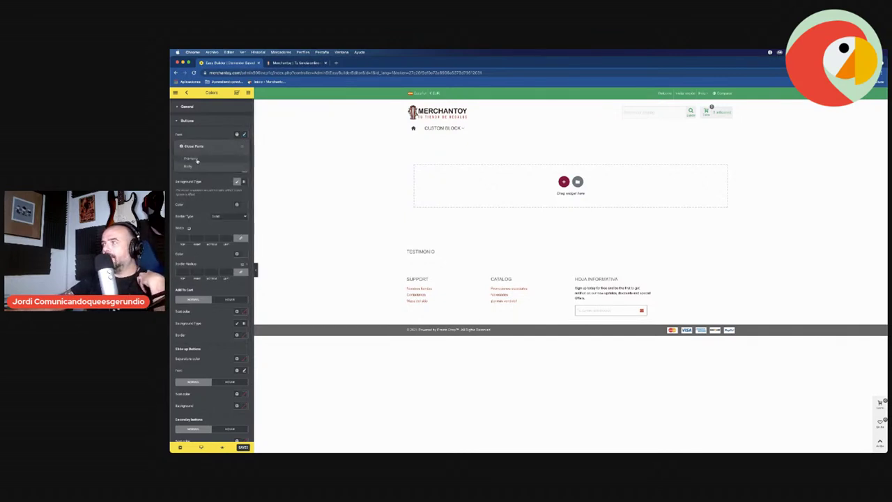
key(ctrl+Left)
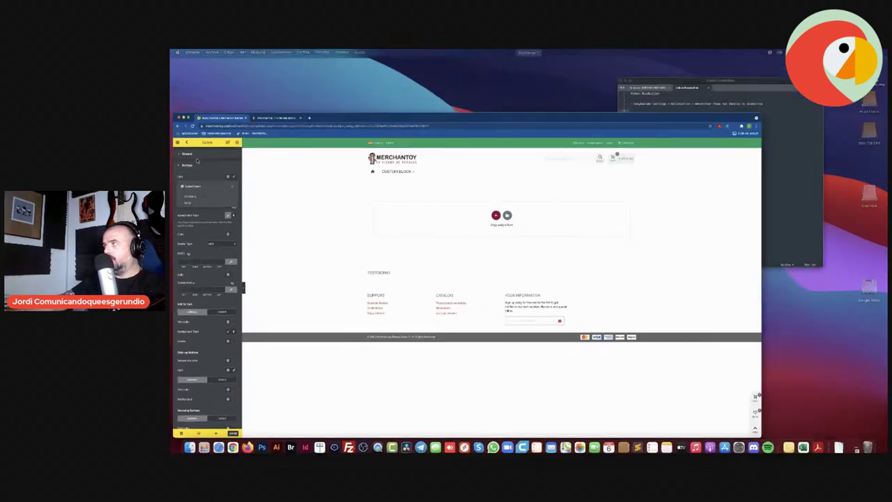
key(ctrl+Right)
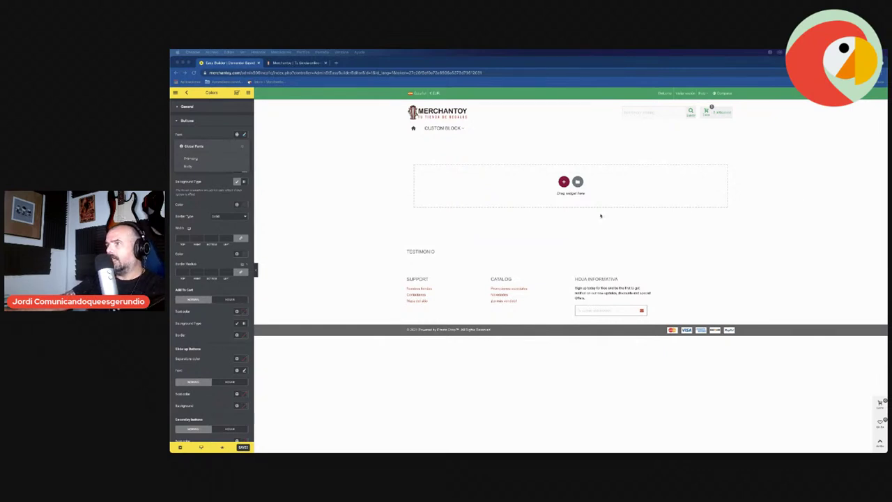
click(290, 179)
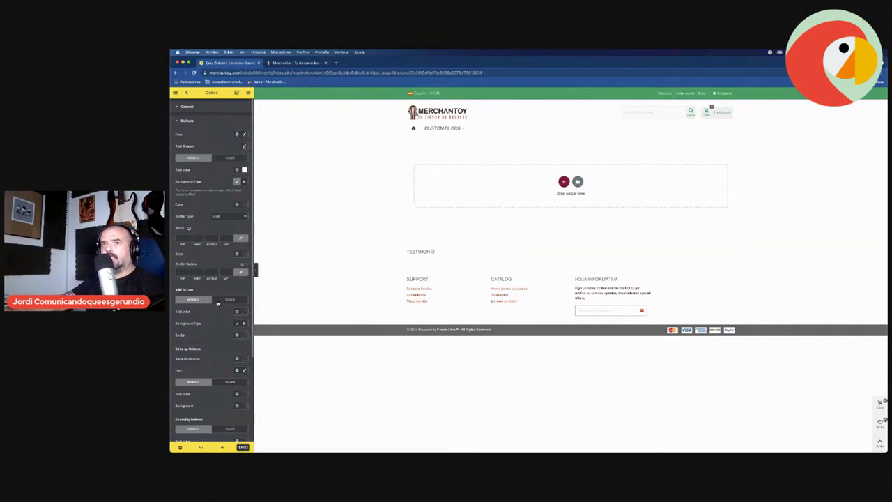
- Review the remaining Colors sections: Slider navigation, Pagination, Sidebar, Header Shopping Cart icon and Icon buttons
scroll(219, 298, down, 3)
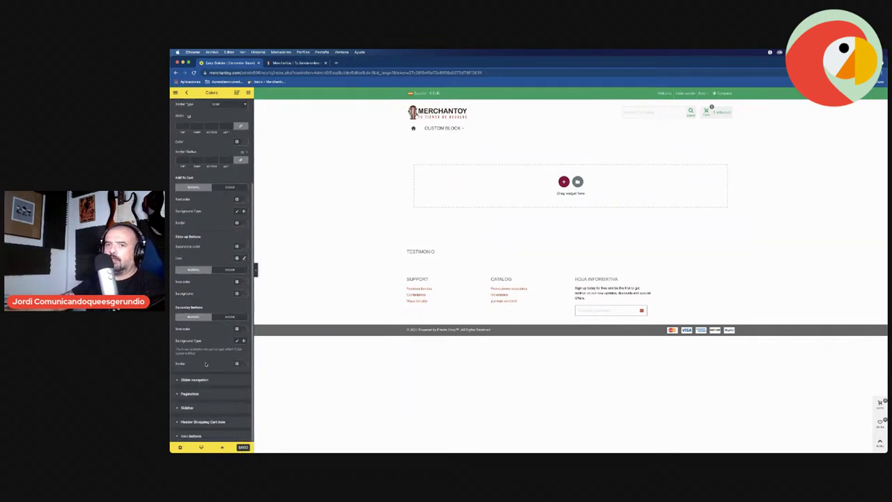
click(190, 379)
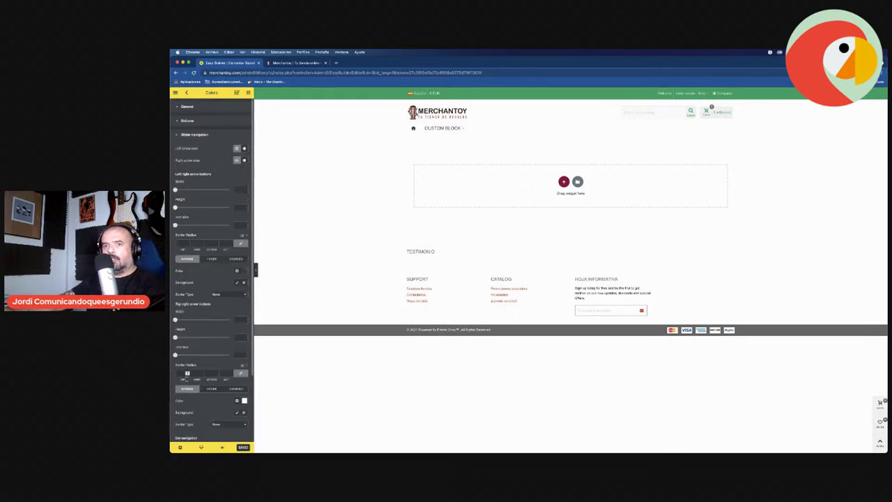
scroll(194, 238, down, 2)
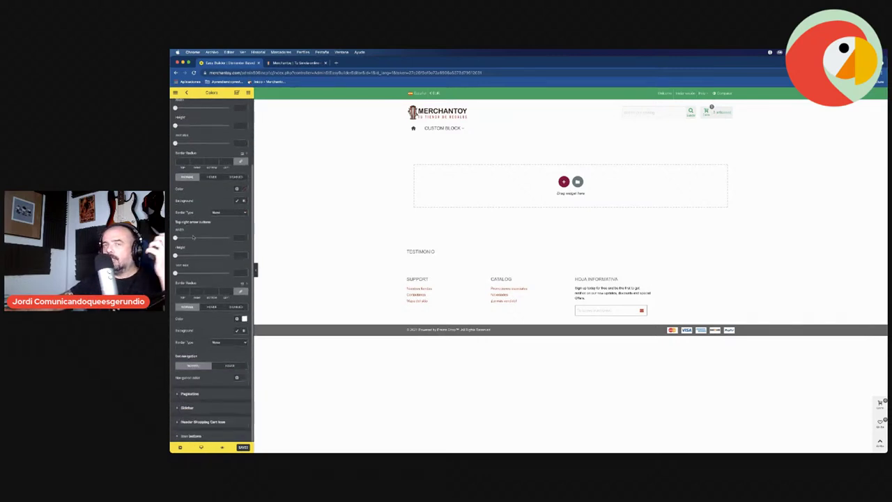
click(186, 394)
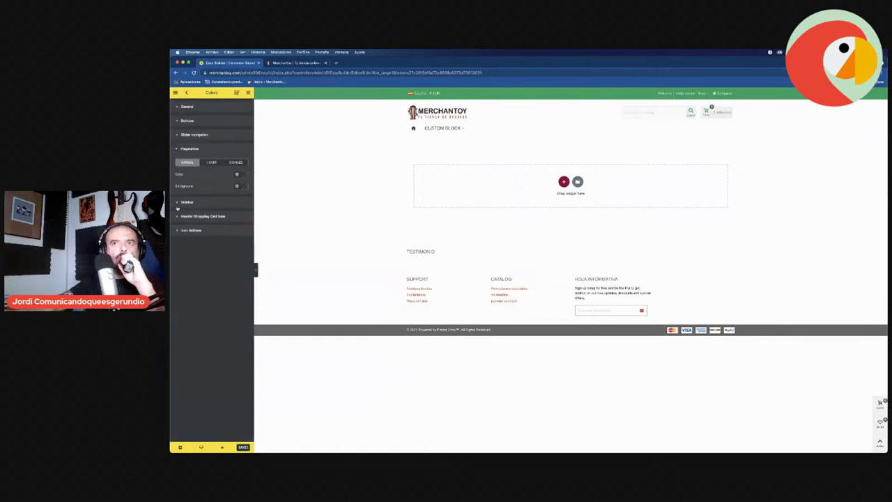
click(182, 202)
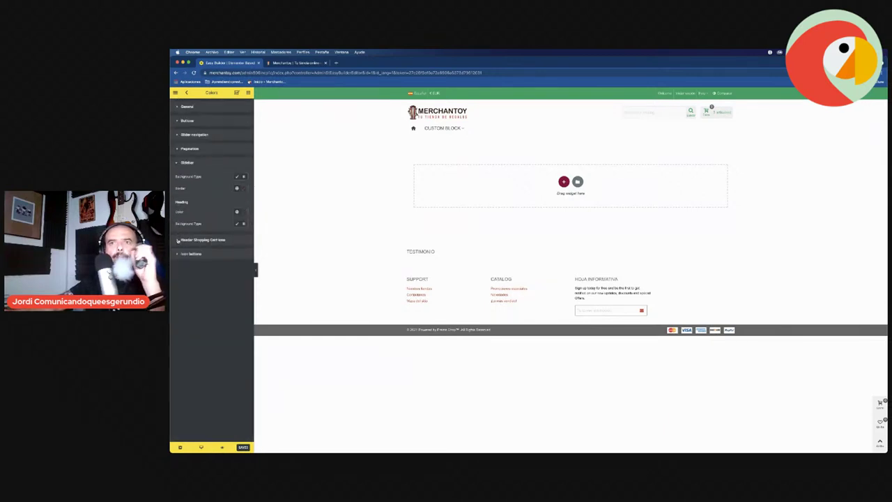
click(178, 240)
click(178, 266)
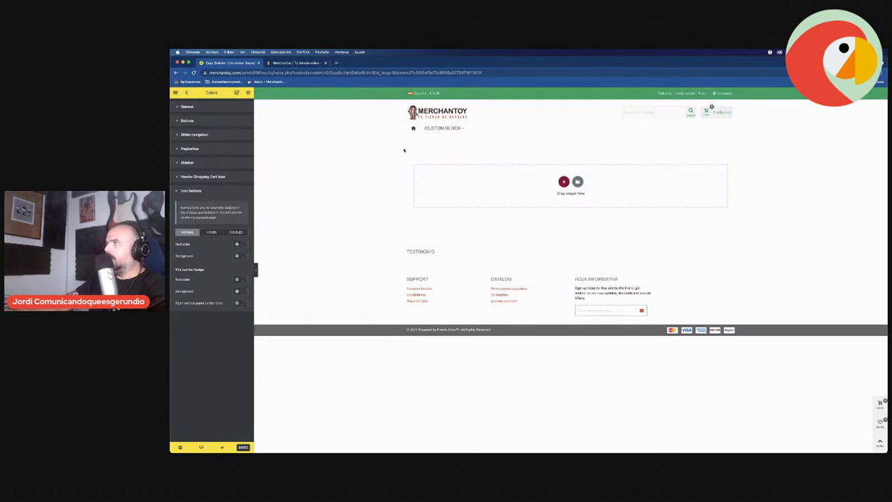
- Start the Windows 10 virtual machine in Parallels Desktop and return to the theme editor in Chrome
key(super+w)
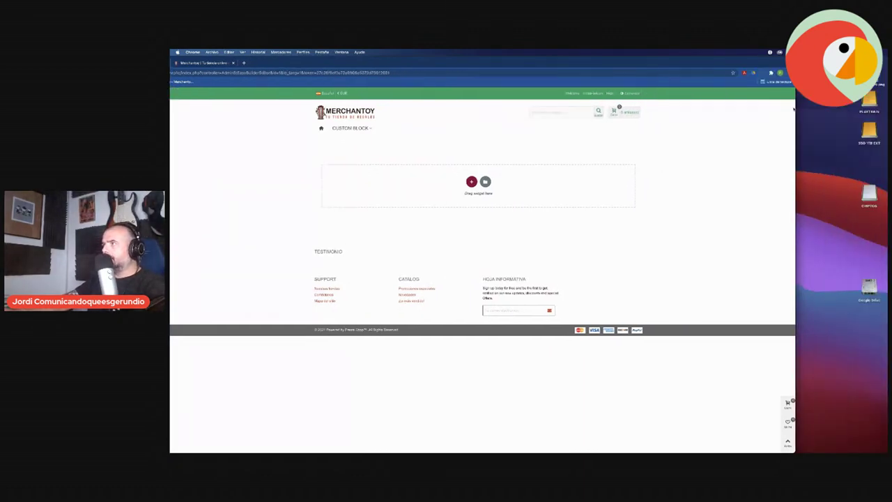
key(ctrl+Left)
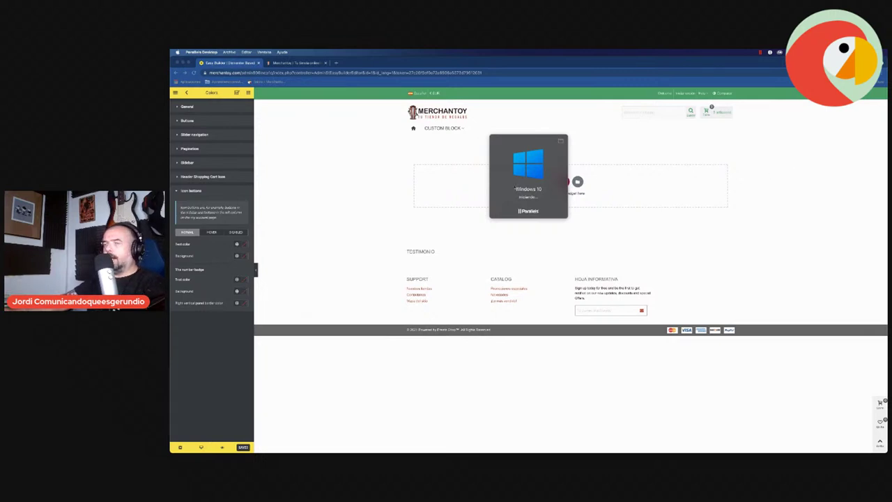
click(305, 228)
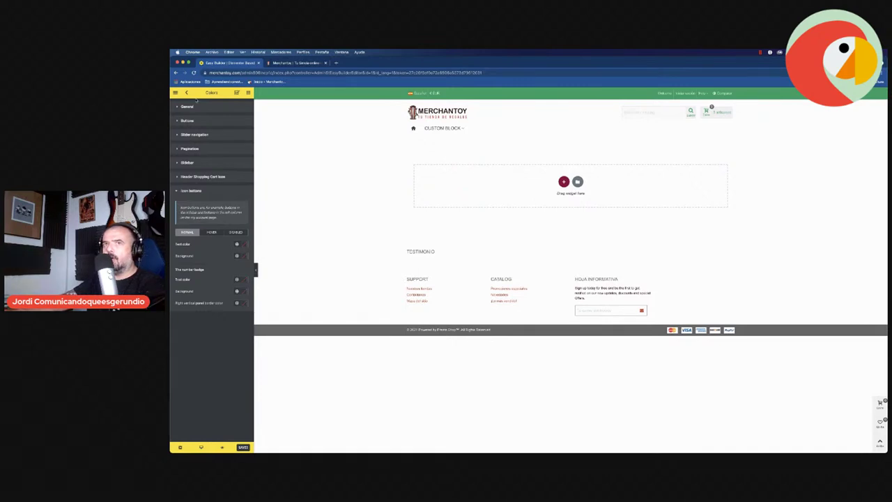
- Open the theme's Header settings and examine the main header's height and homepage bottom spacing controls
click(187, 93)
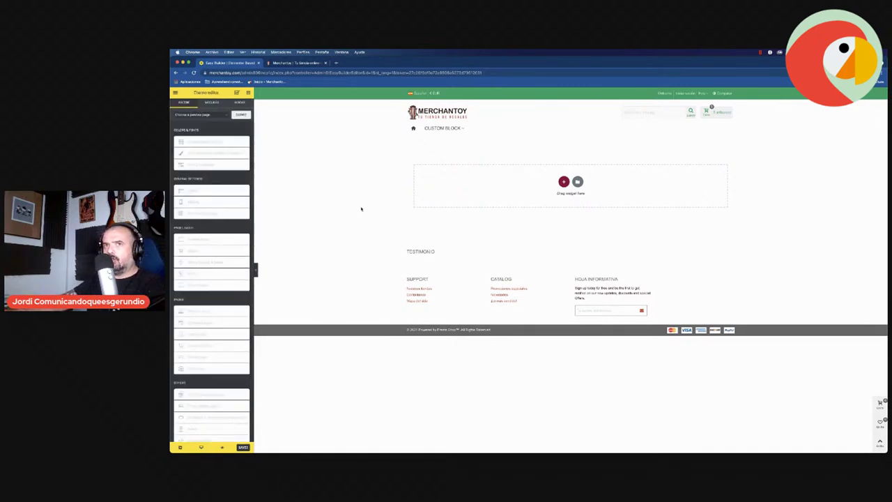
scroll(213, 254, down, 1)
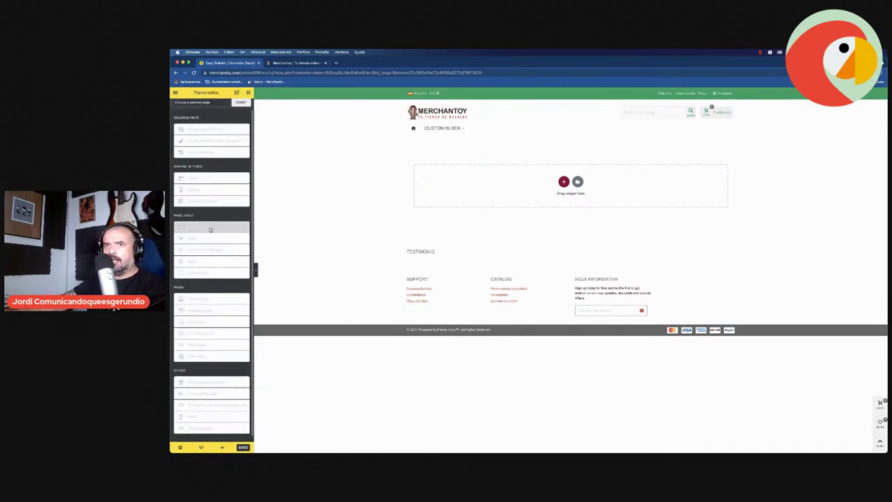
click(210, 230)
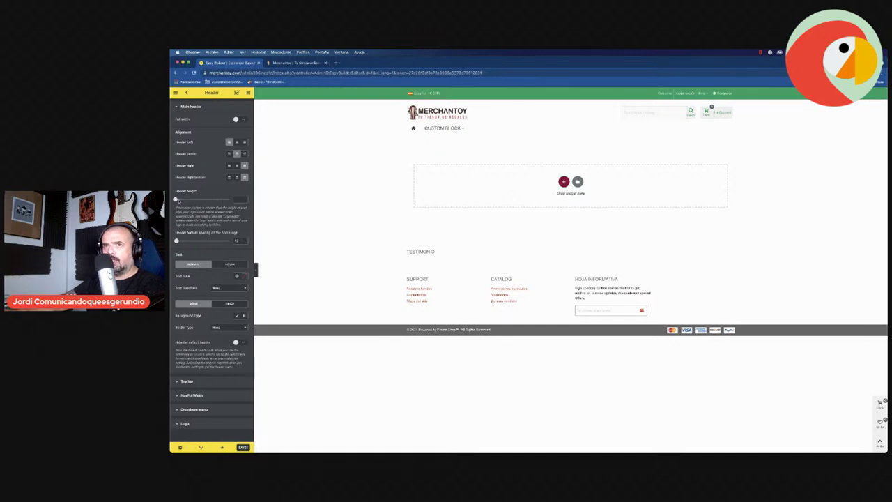
mouse_move(176, 200)
mouse_down()
mouse_move(209, 200)
mouse_move(175, 200)
mouse_up()
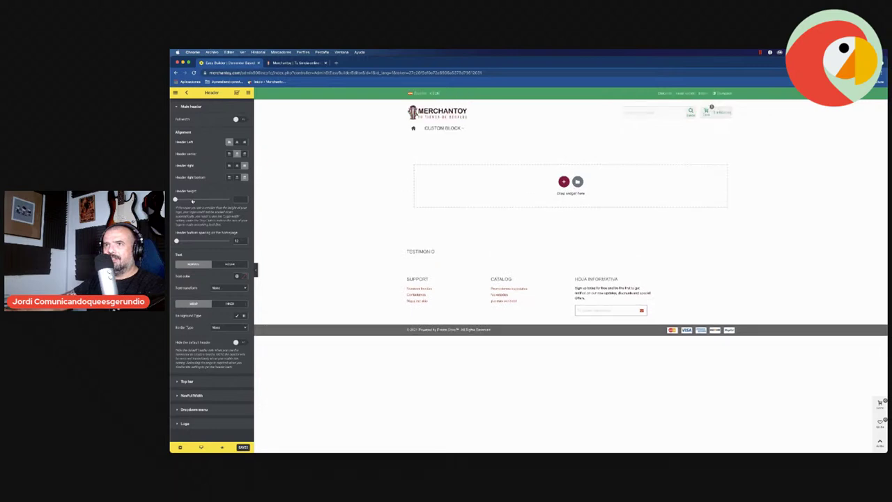
mouse_move(178, 241)
mouse_down()
mouse_move(209, 241)
mouse_move(177, 241)
mouse_up()
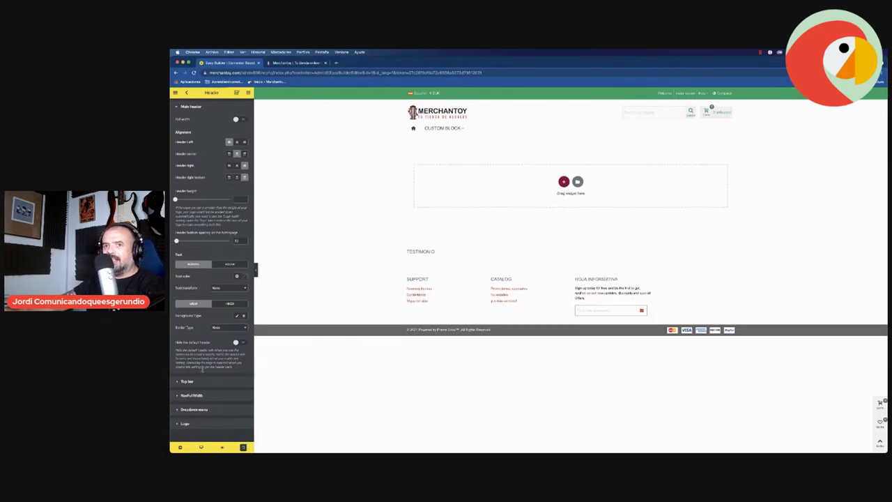
- Try the full-width option for the header's top bar and switch it back off
click(188, 381)
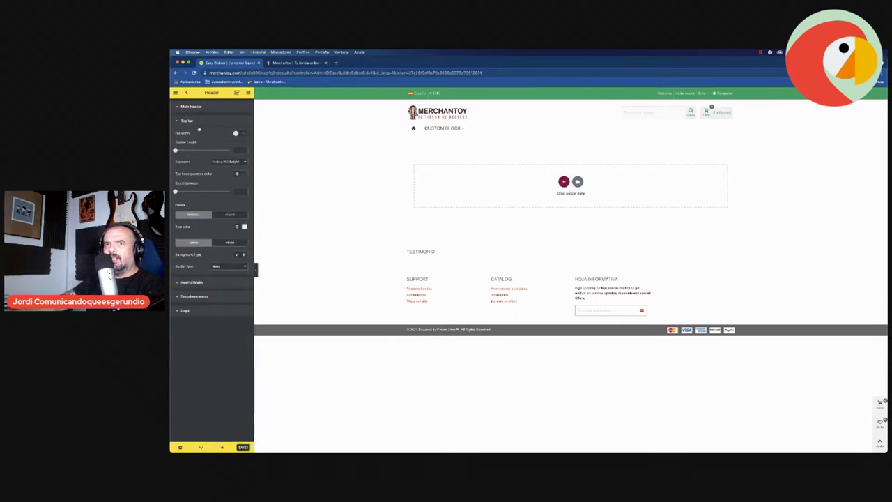
click(239, 134)
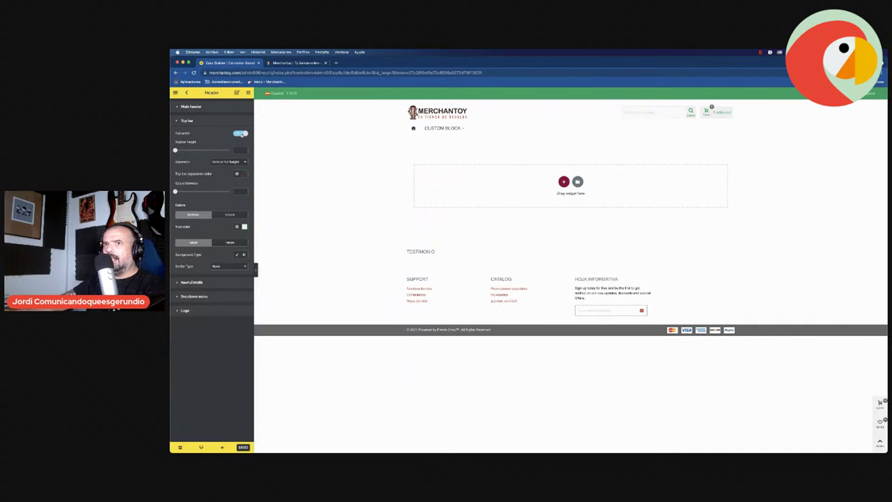
click(240, 133)
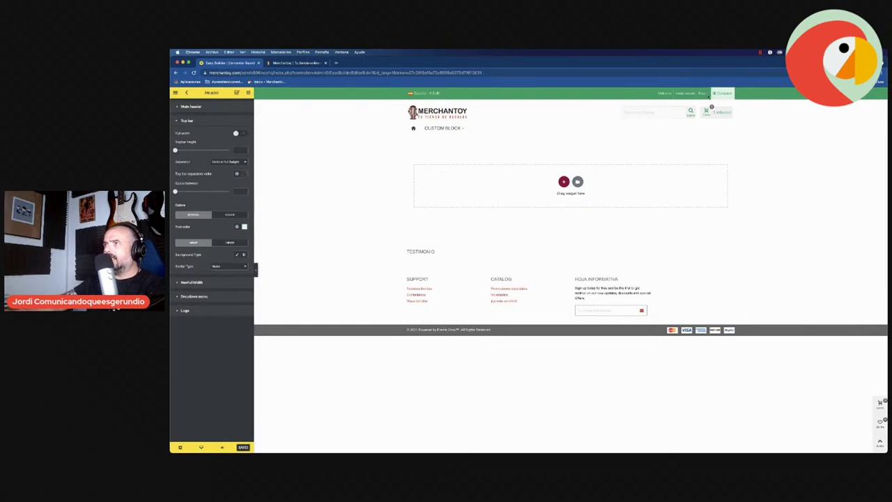
mouse_move(706, 96)
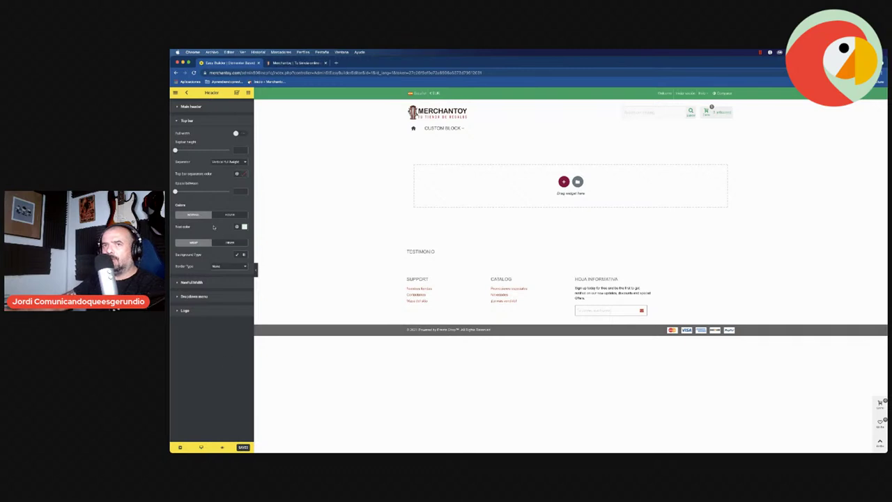
- Open the PrestaShop module manager from the editor and close the theme editor page
click(174, 92)
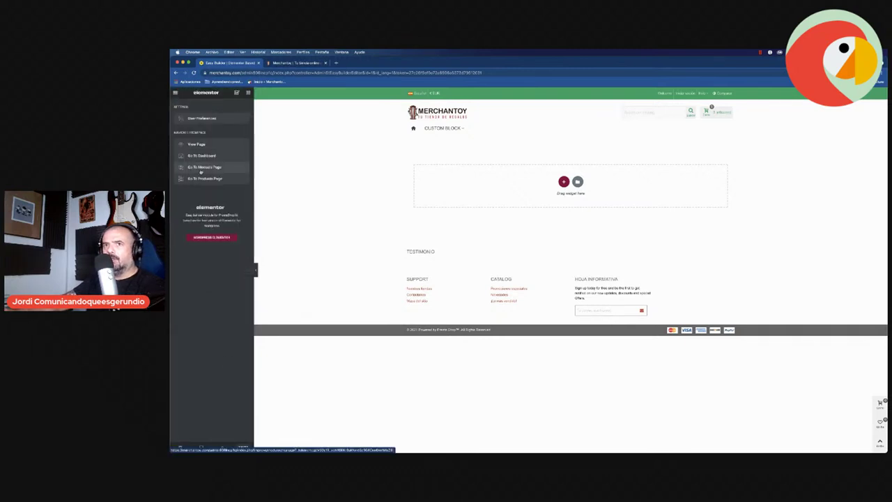
click(202, 166)
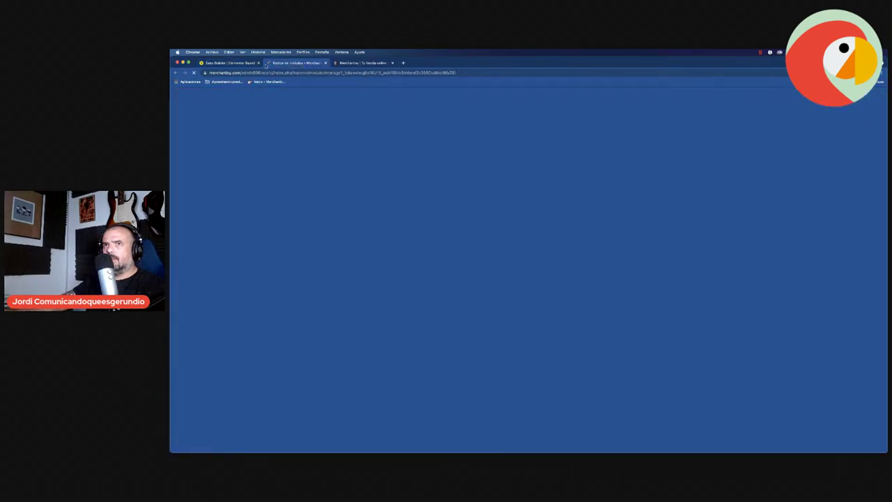
click(238, 64)
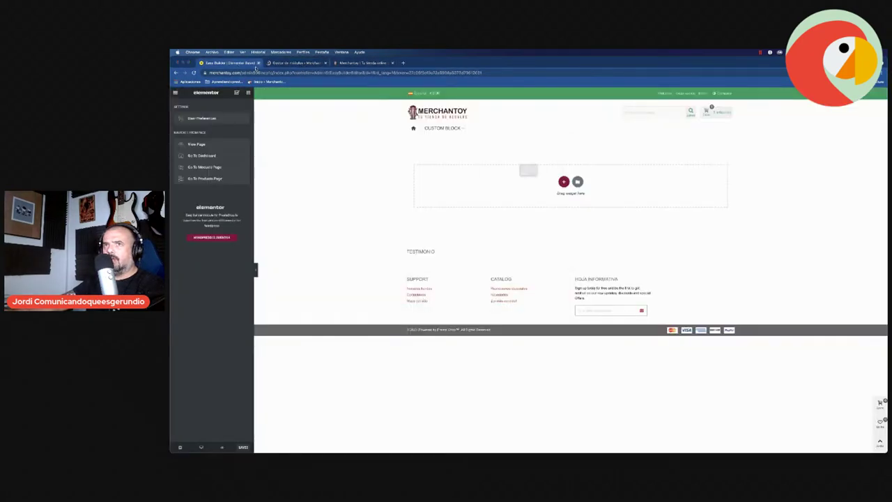
click(548, 190)
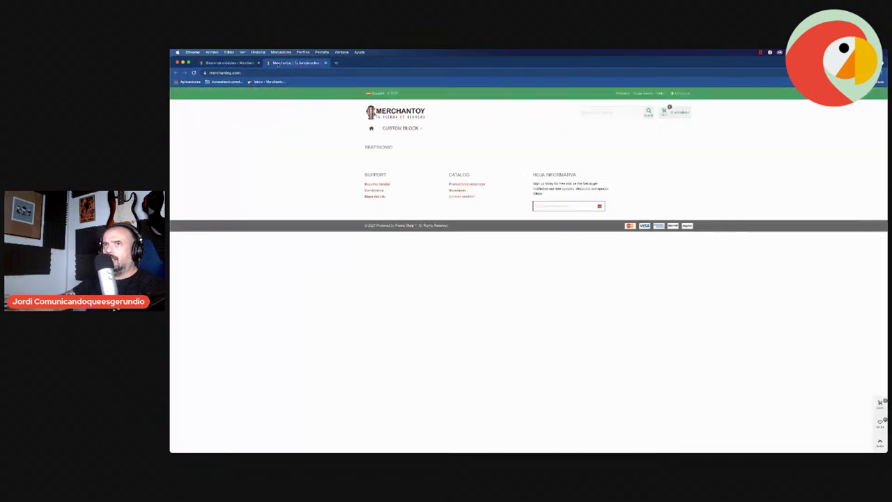
click(296, 63)
click(244, 63)
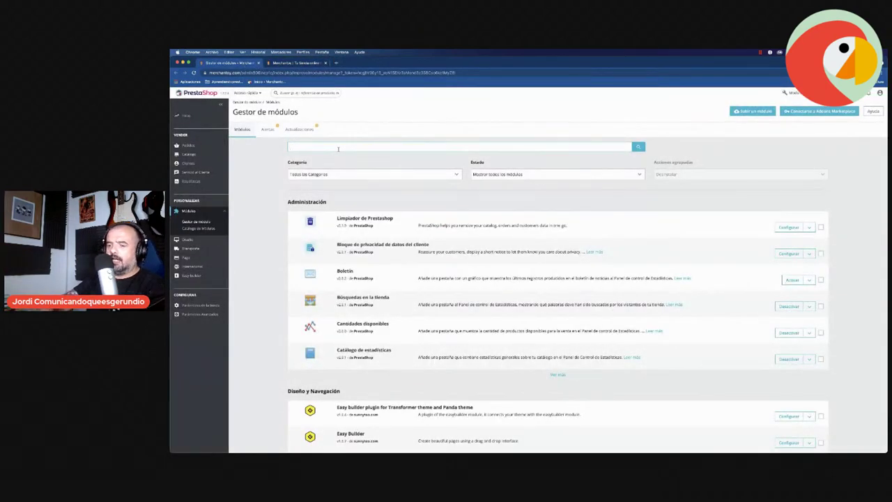
- Search the modules for the language selector and disable the Language selector block mod module
text(ler gi)
key(BackSpace)
key(BackSpace)
key(BackSpace)
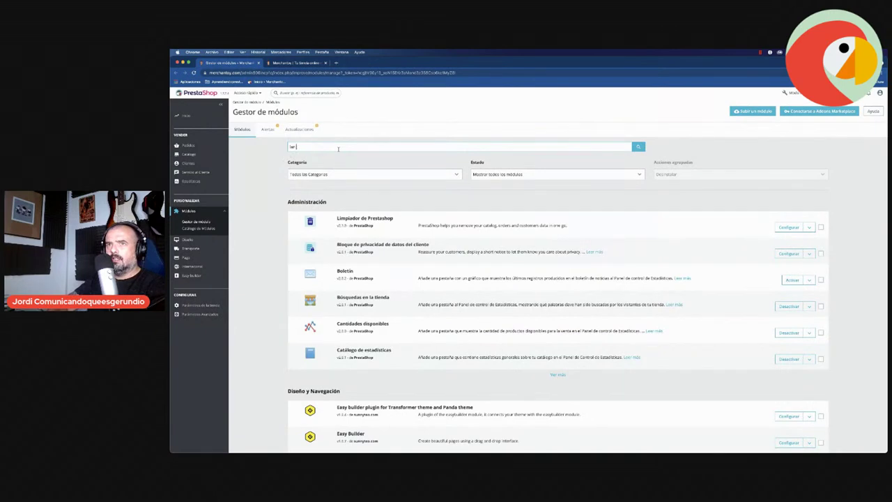
text(u)
key(Return)
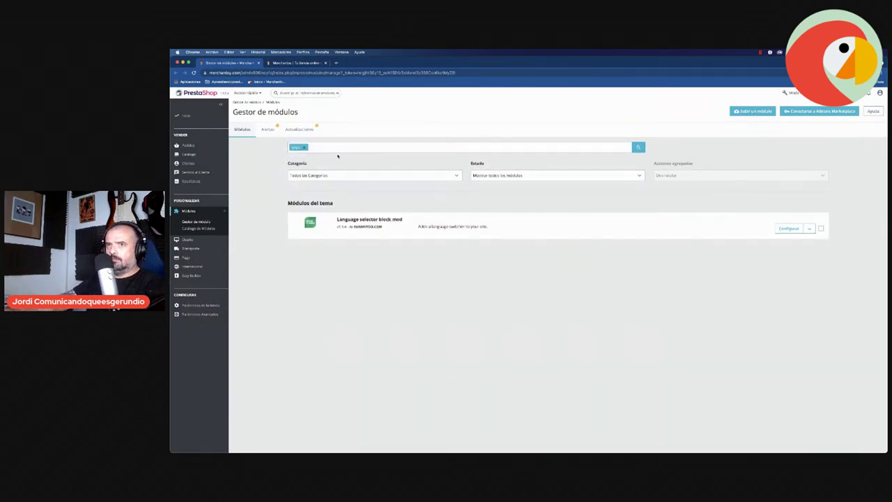
click(808, 228)
click(814, 240)
click(595, 151)
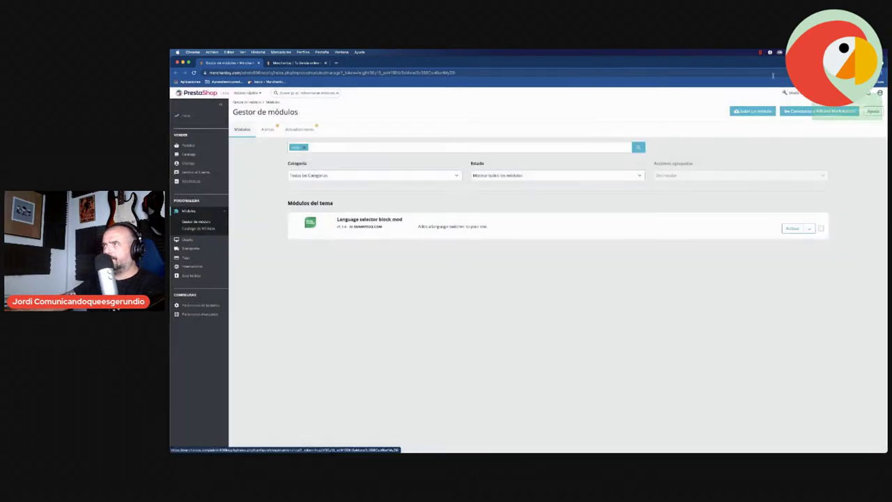
- Launch the eMagicOne Store Manager program from the Windows applications list
click(759, 51)
click(762, 63)
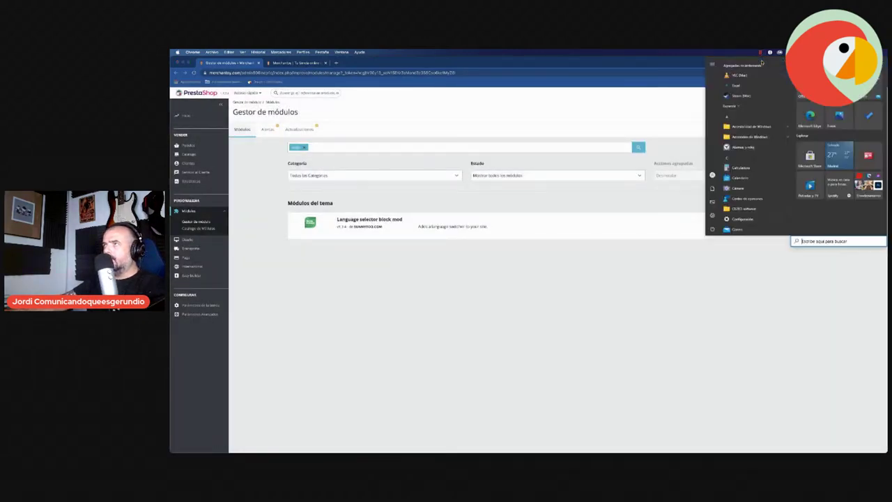
scroll(749, 199, down, 3)
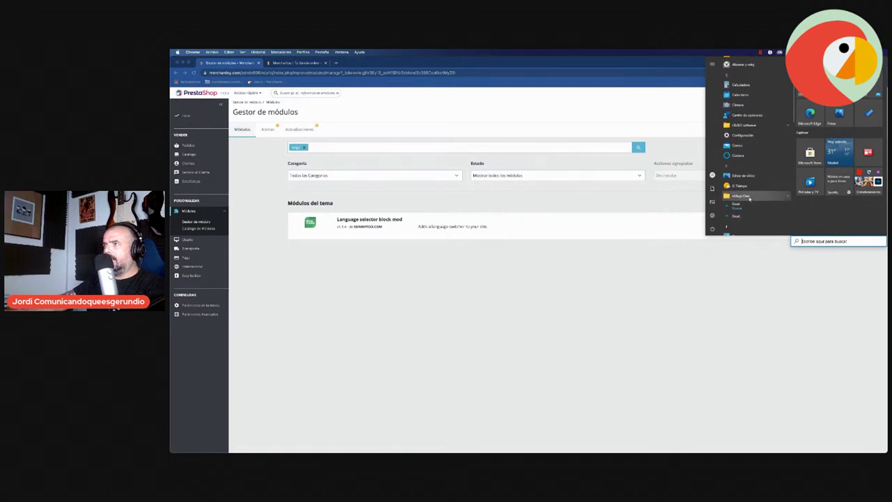
click(738, 202)
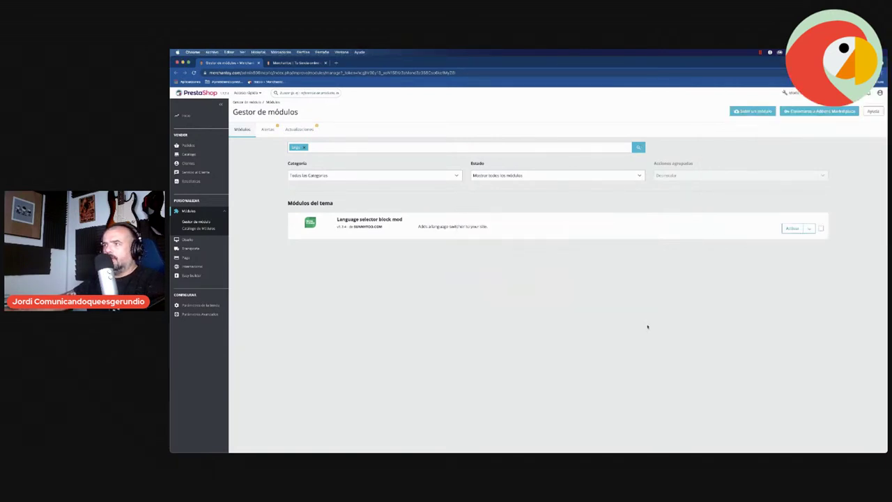
- Search the modules for "curren", disable the Currency selector block mod module and view the storefront header
click(303, 147)
key(BackSpace)
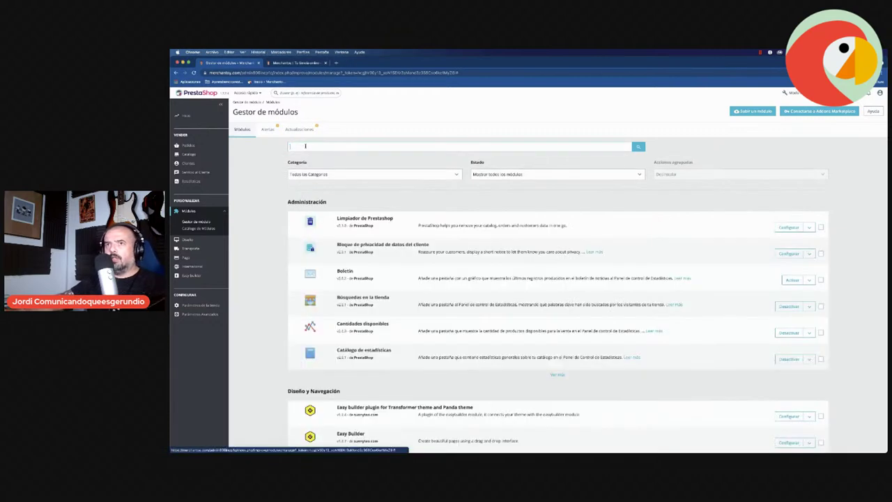
text(curren)
key(Return)
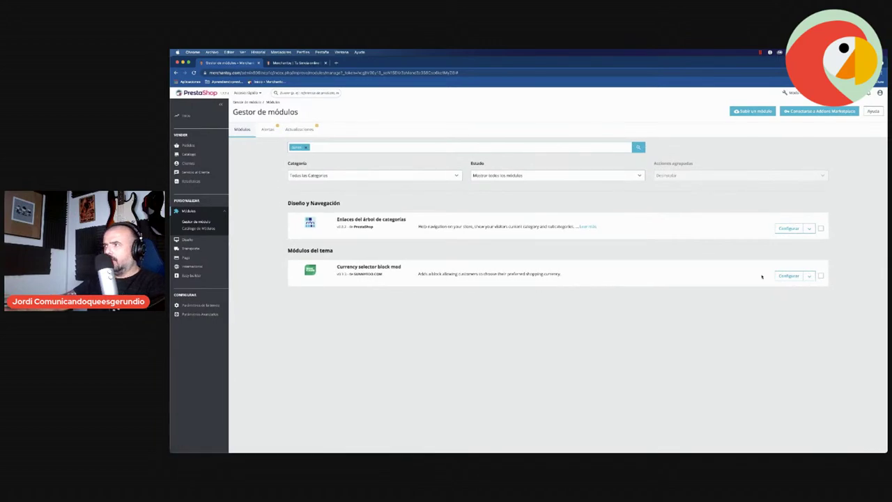
click(809, 276)
click(814, 295)
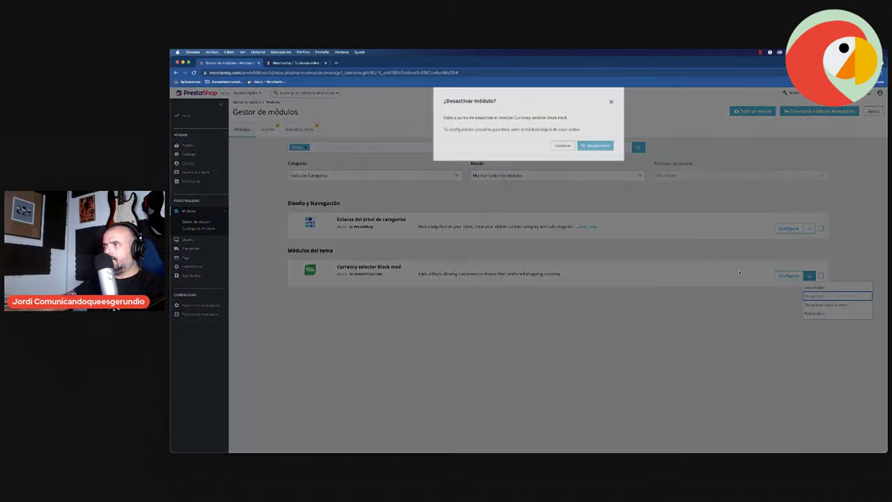
click(596, 156)
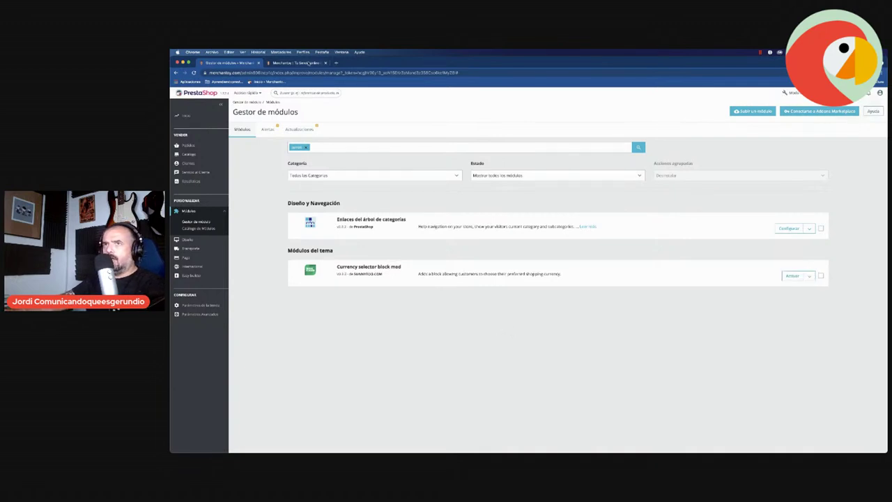
click(315, 62)
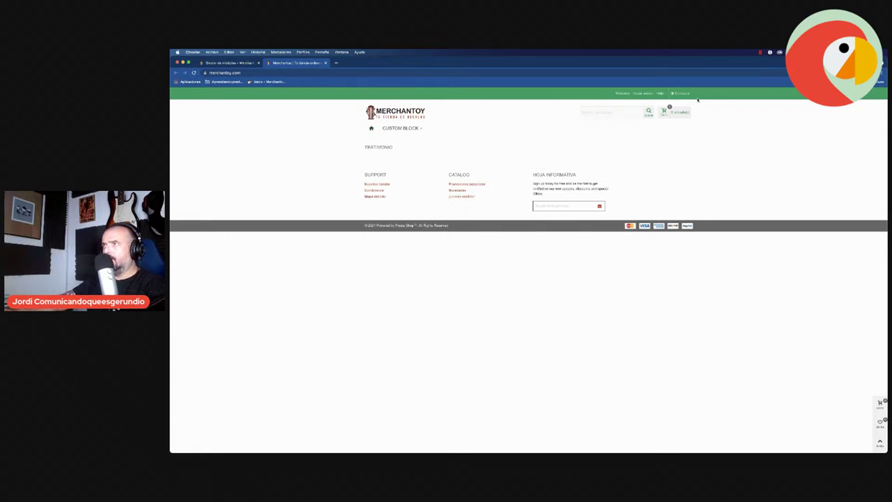
- Search the modules for "compar" and disable the Product Comparison module
click(223, 63)
key(BackSpace)
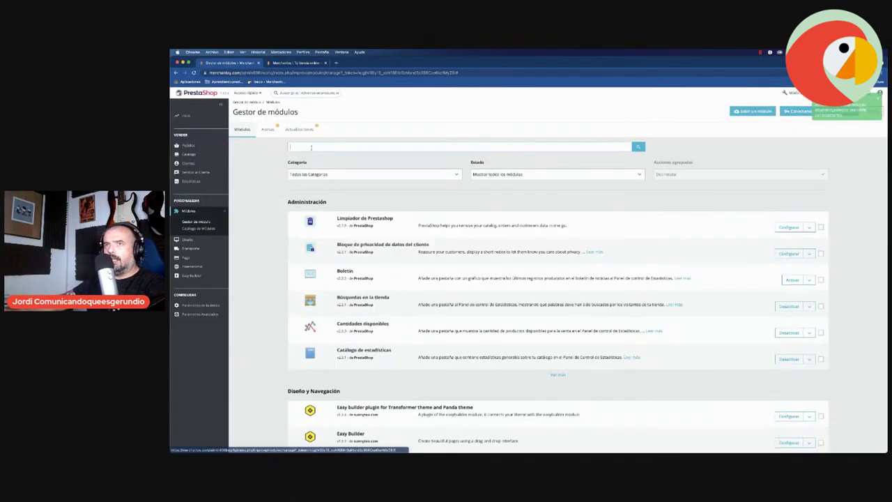
text(compar)
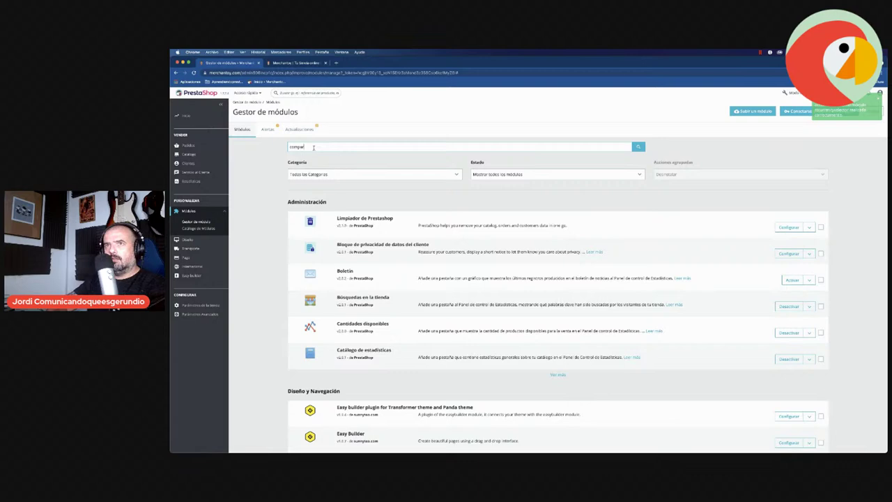
key(Return)
click(808, 228)
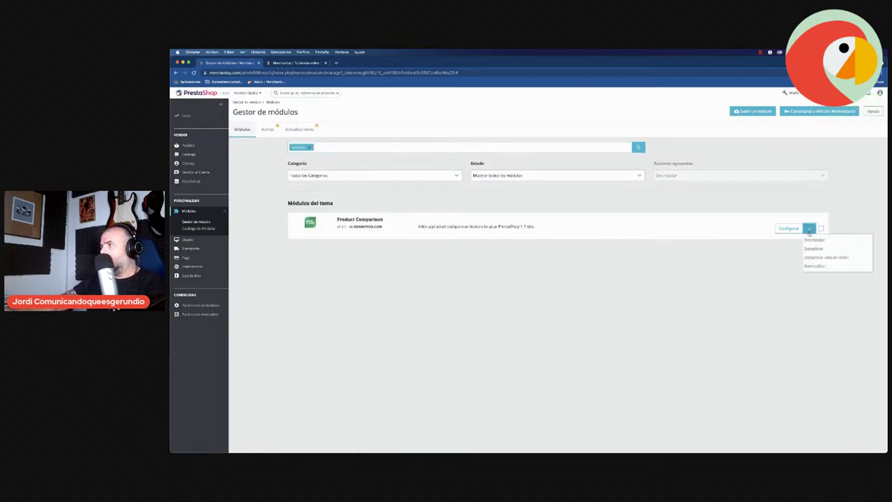
click(814, 240)
click(559, 173)
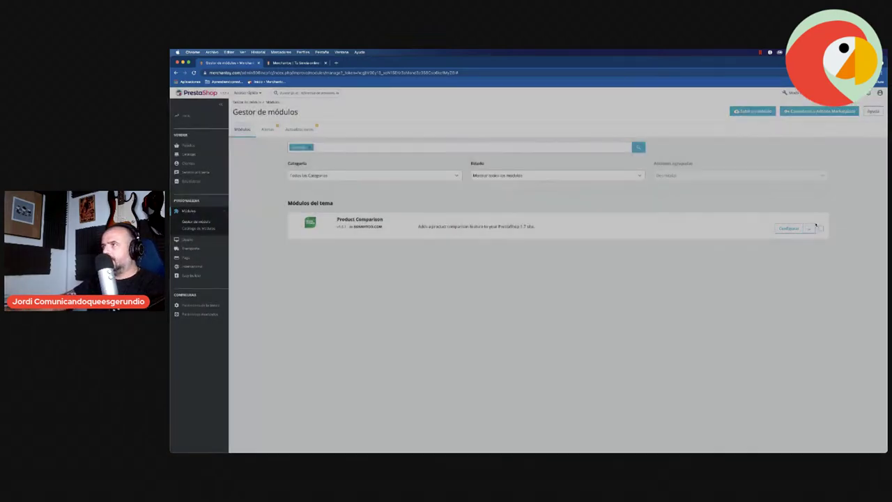
click(809, 229)
click(813, 248)
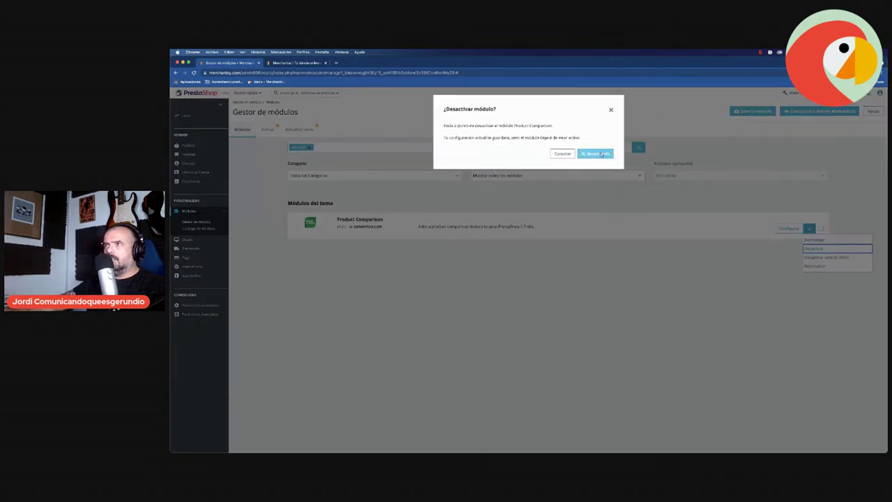
click(595, 152)
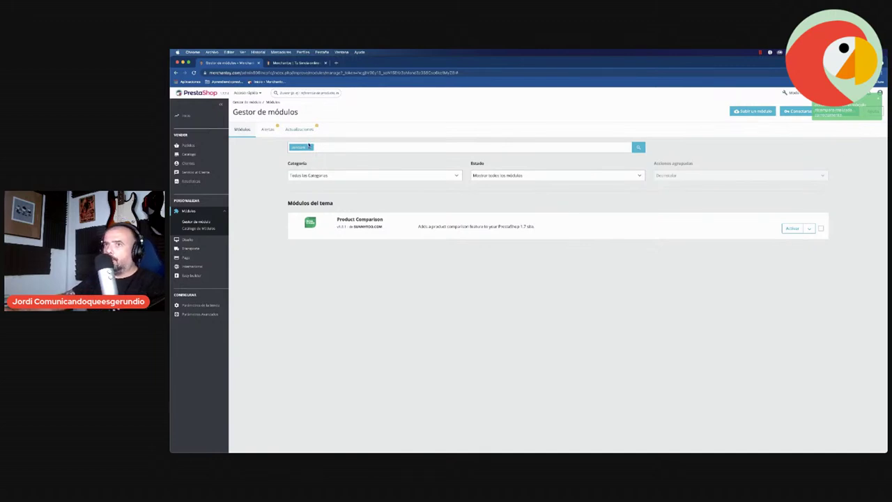
- Clear the module search and reload the Merchantoy storefront to check its header
key(BackSpace)
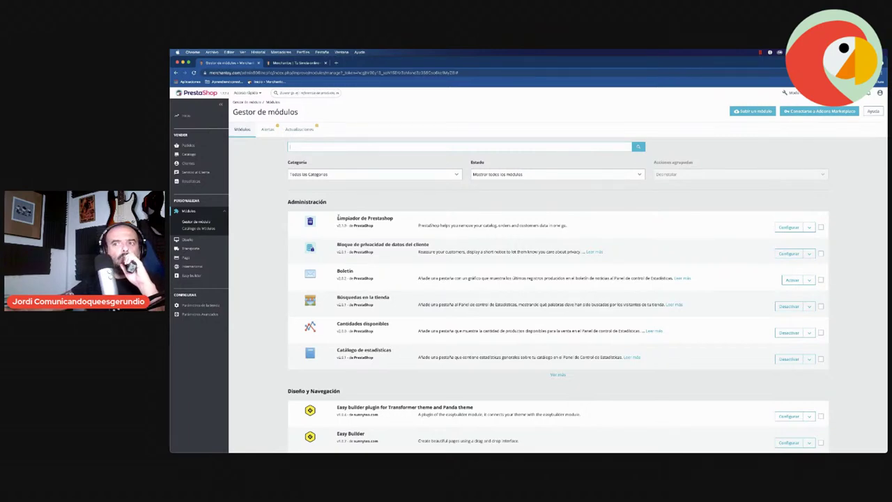
scroll(523, 354, down, 2)
scroll(523, 354, up, 2)
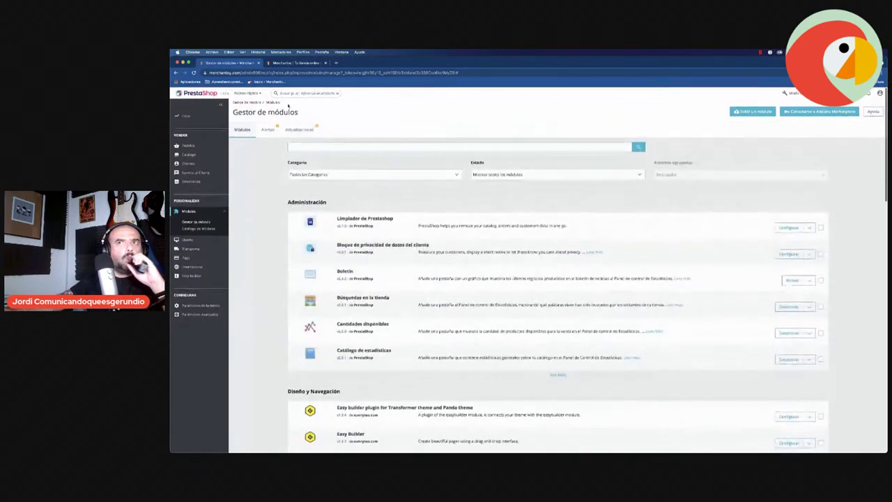
click(299, 63)
click(194, 73)
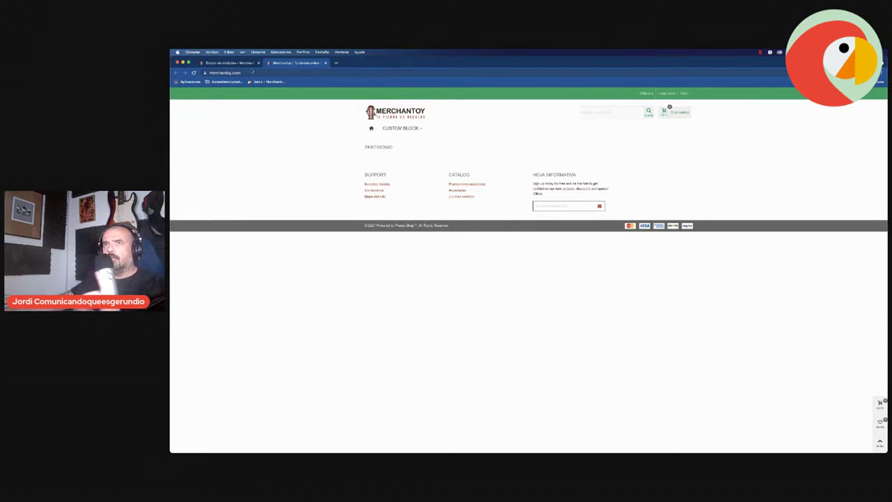
- Open the Easy builder manager in the back office and edit the home hook with Easy builder
click(237, 63)
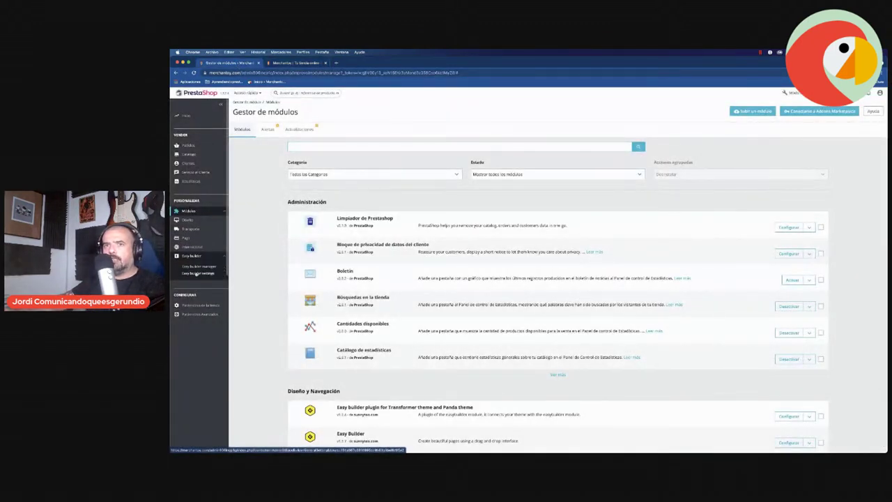
click(199, 273)
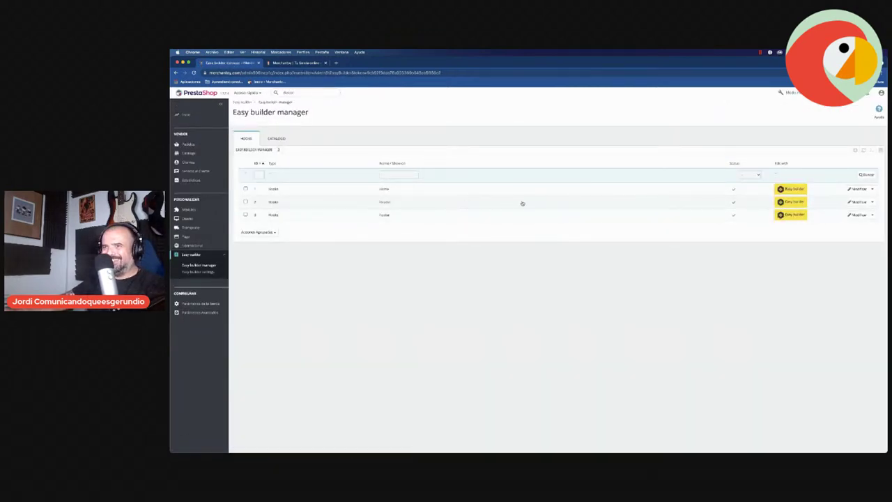
click(781, 189)
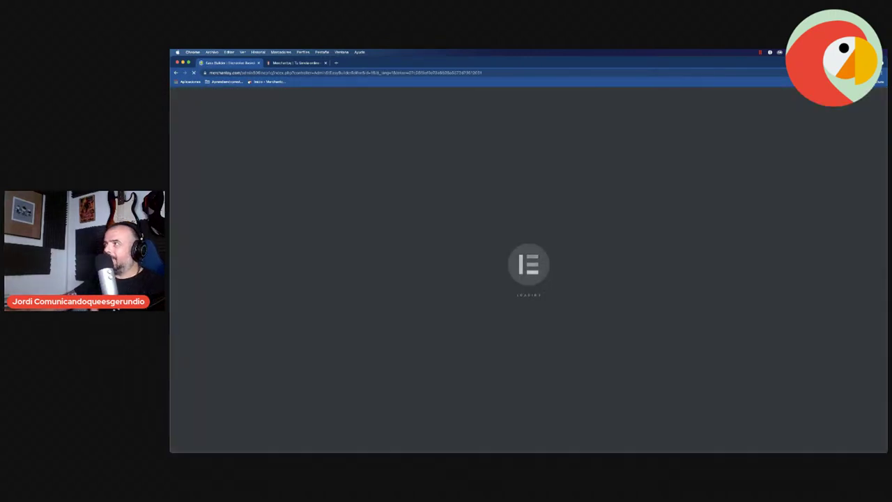
- Switch to eMagicOne Store Manager for PrestaShop and place its window over the browser
mouse_move(710, 446)
key(ctrl+Up)
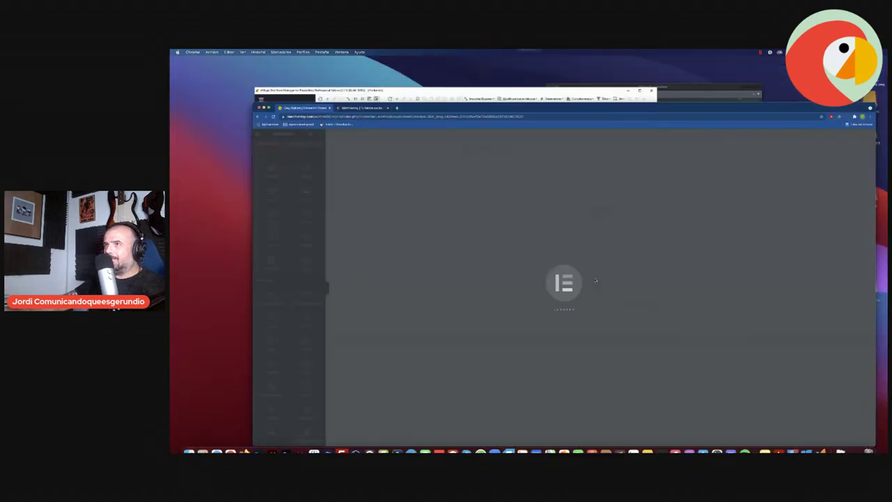
click(418, 140)
key(super+Tab)
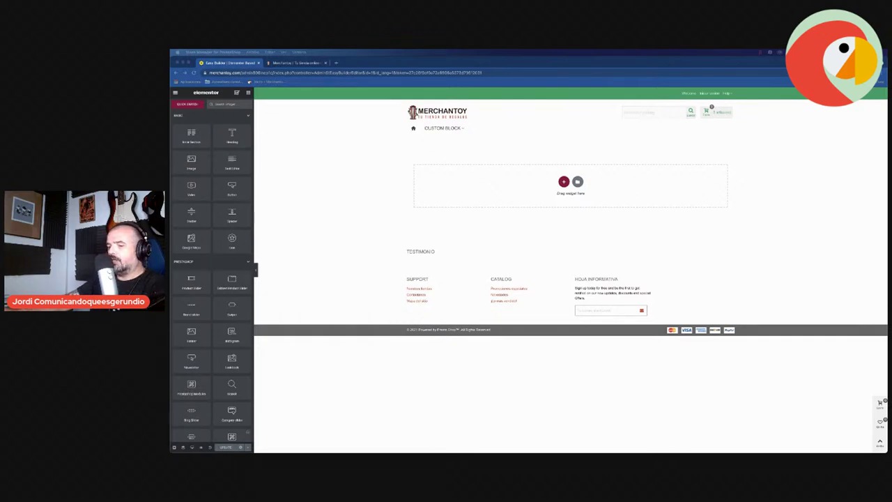
key(ctrl+Left)
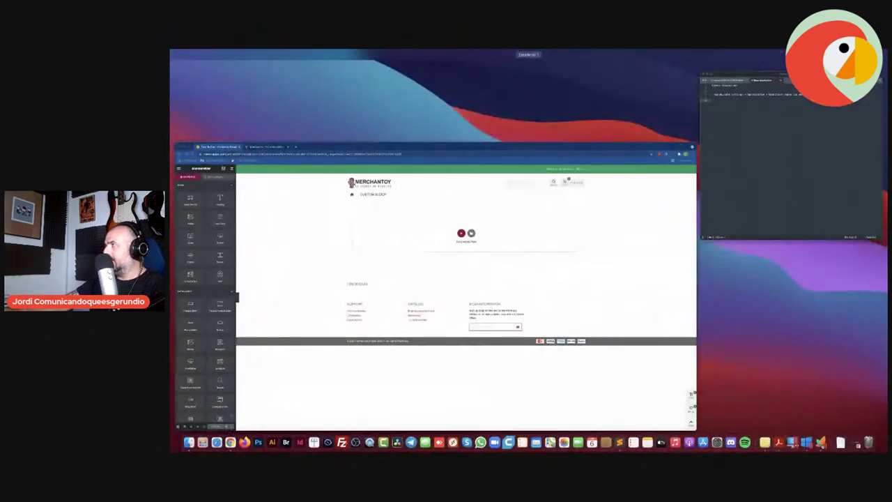
key(ctrl+Right)
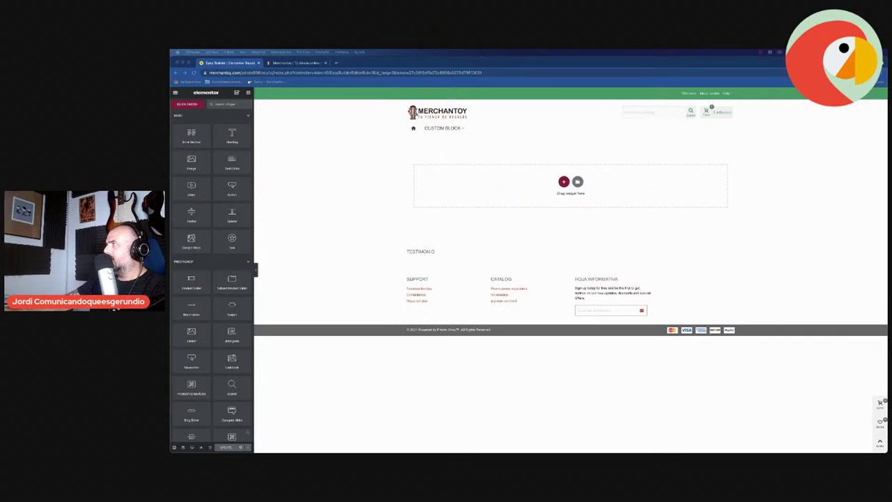
drag(539, 89, 432, 93)
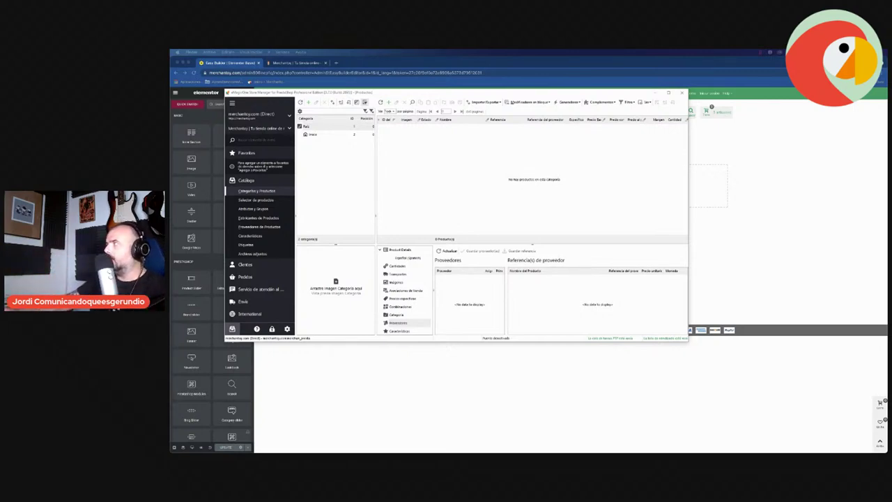
- Switch to the Ociostock workbook in Excel and look through its product rows down to the end of the list
key(super+Tab)
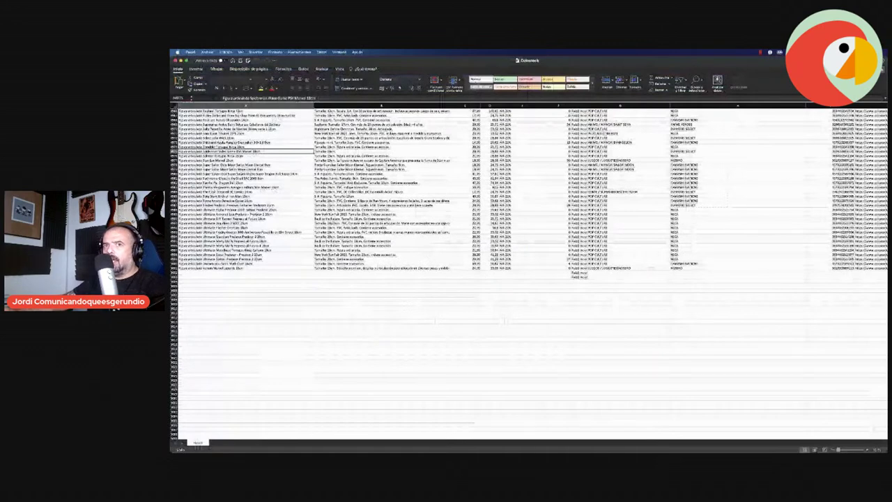
scroll(288, 273, up, 5)
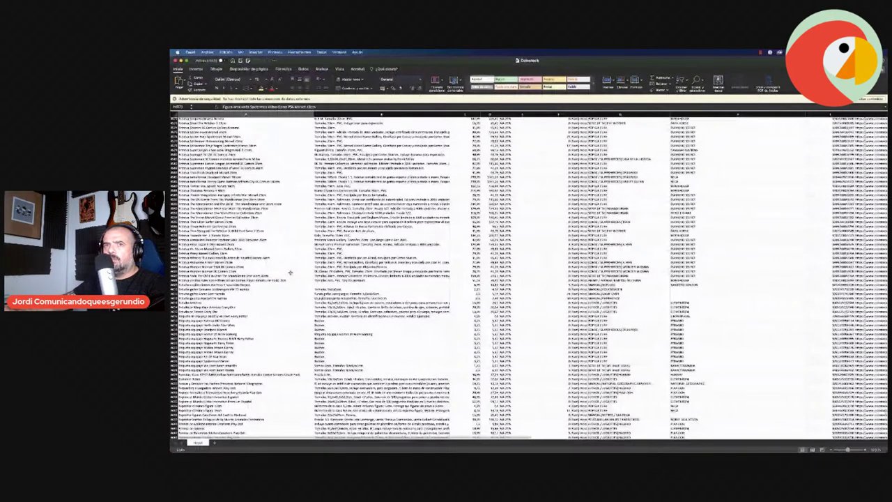
scroll(291, 274, down, 5)
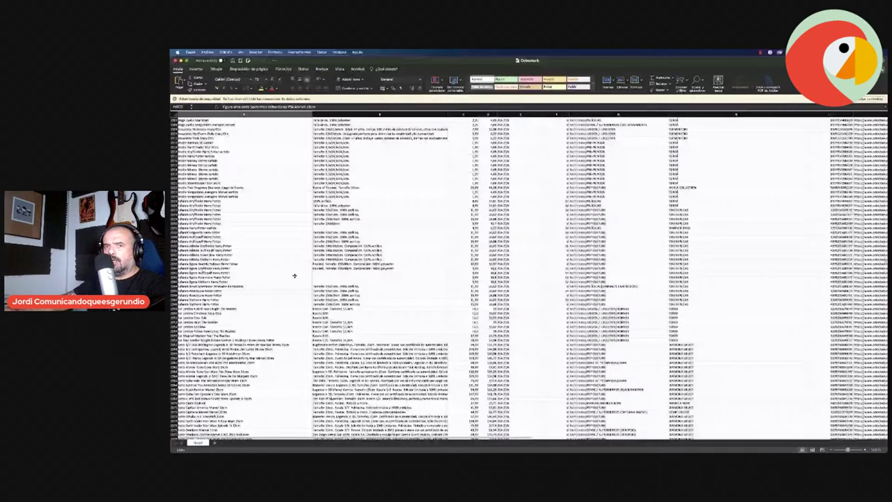
scroll(294, 276, down, 5)
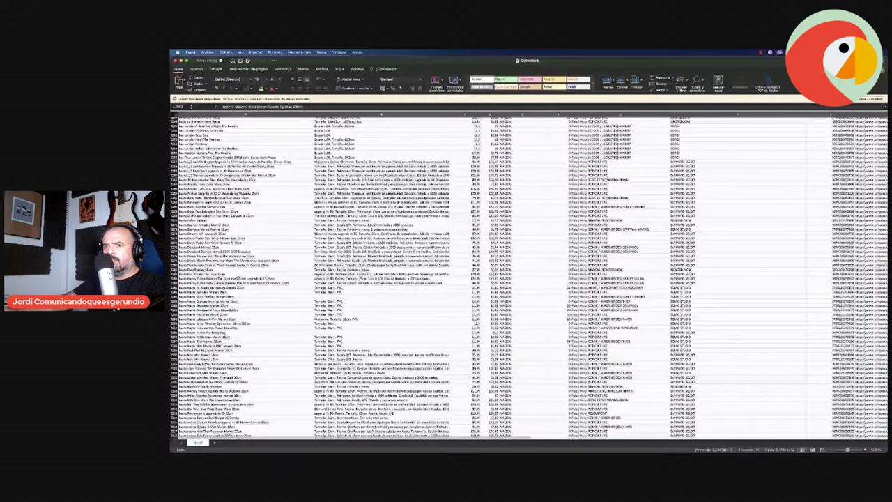
scroll(238, 278, down, 10)
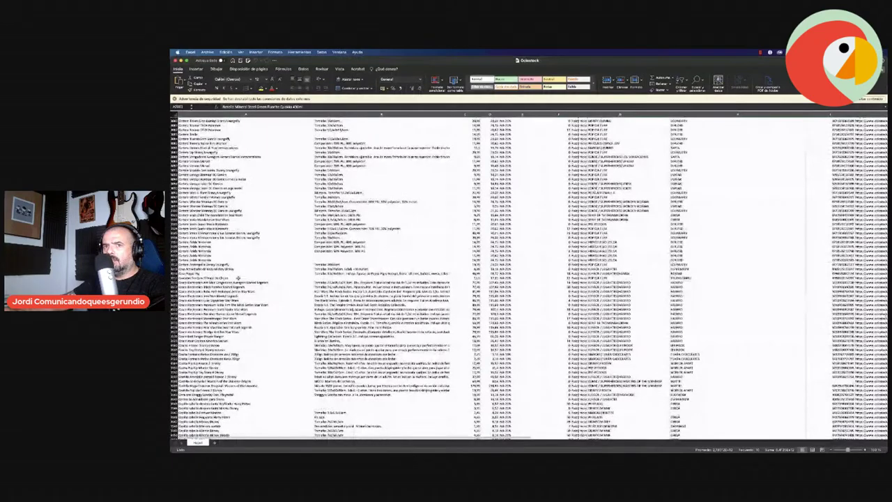
scroll(237, 278, down, 15)
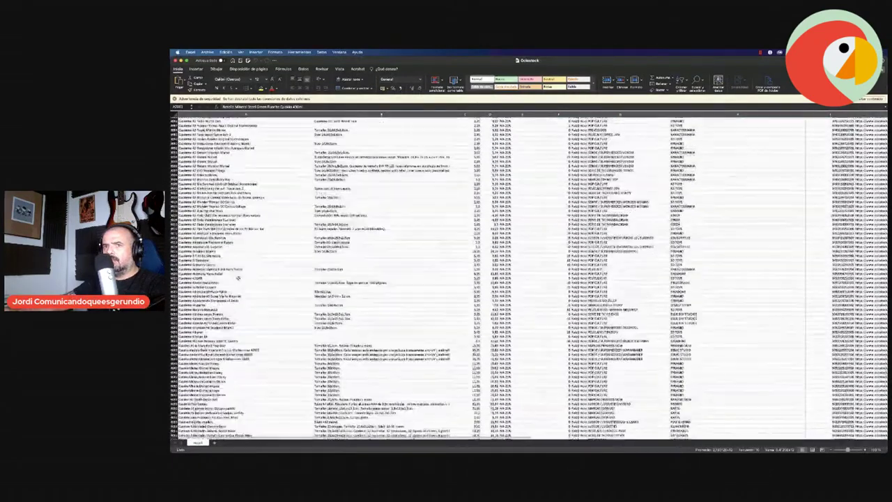
scroll(238, 278, down, 15)
scroll(238, 278, down, 20)
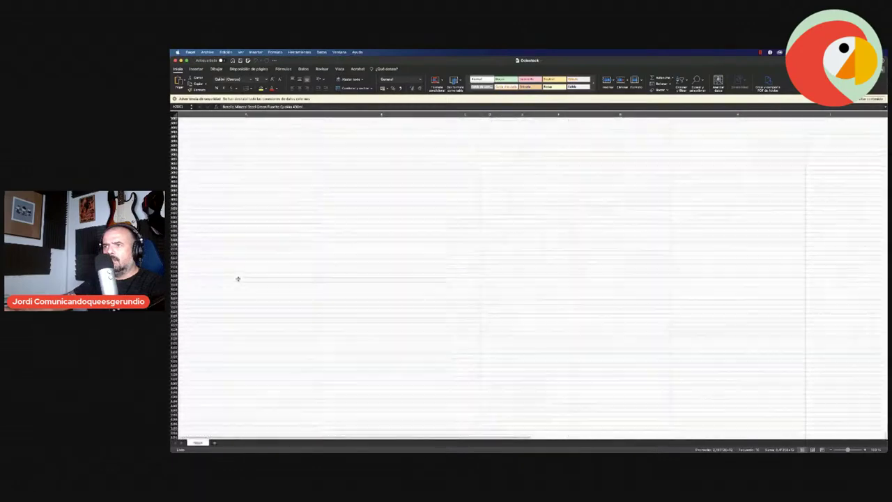
- Delete all product rows below the Quokka 430ml Steel Green bottle, save the Ociostock workbook and switch back to Store Manager
drag(174, 118, 175, 276)
right_click(175, 275)
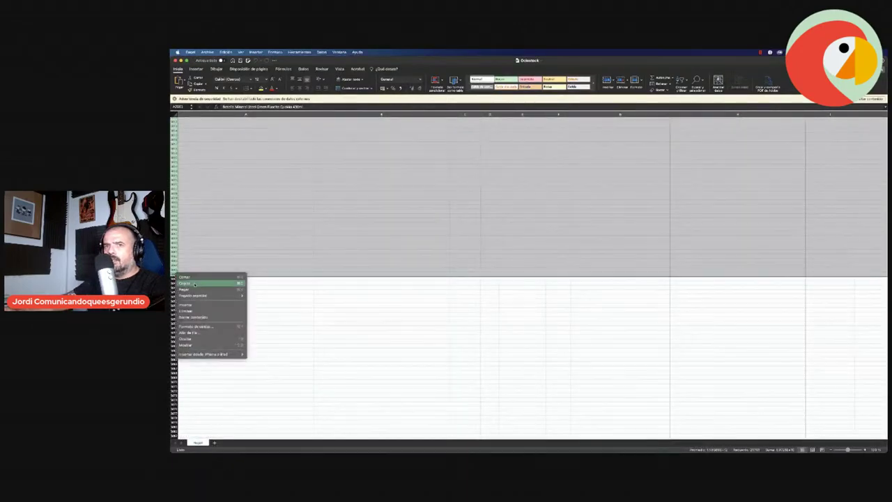
click(187, 310)
click(275, 181)
click(241, 61)
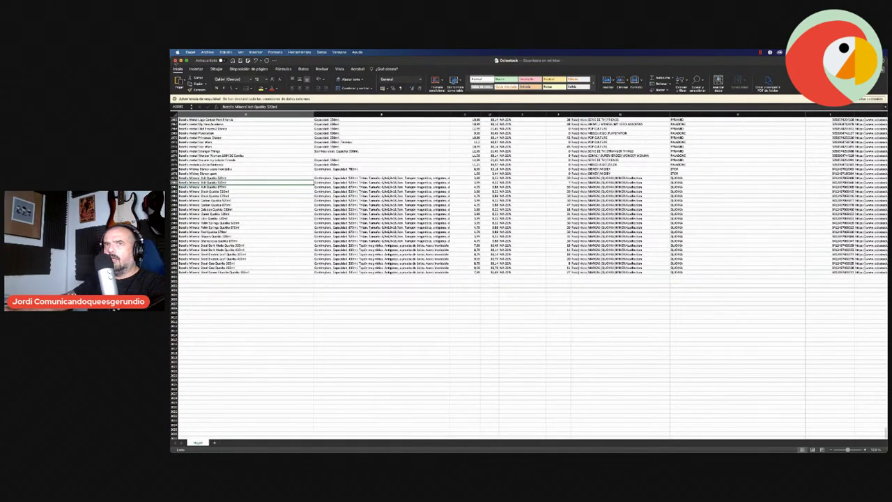
key(super+Tab)
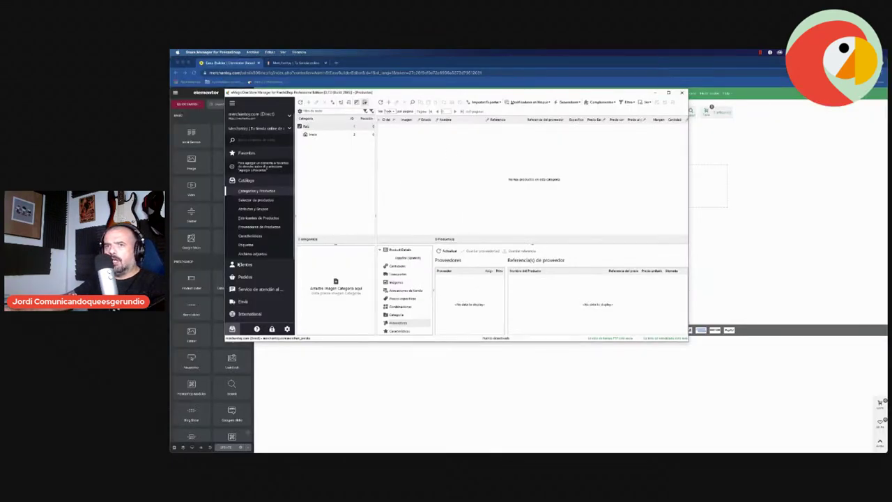
- Open the product import/export wizard, choose Import with the local Ociostock.xlsx file and continue to the field delimiter settings
scroll(238, 264, down, 5)
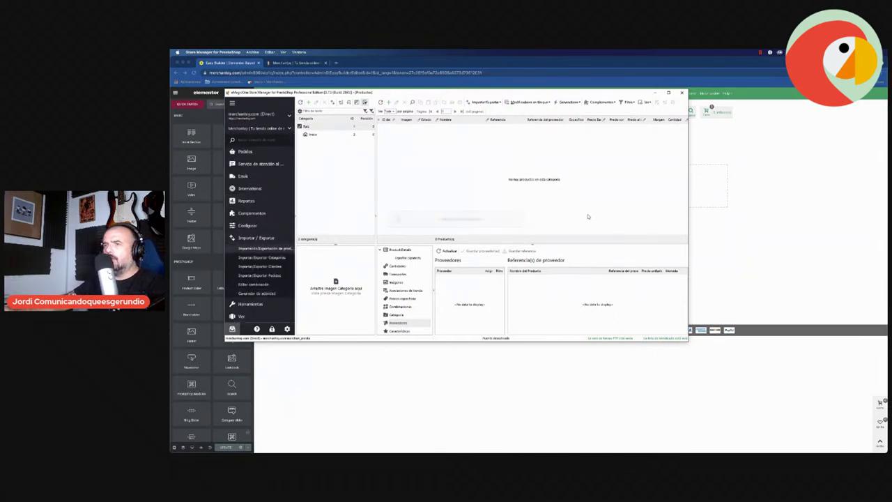
click(279, 122)
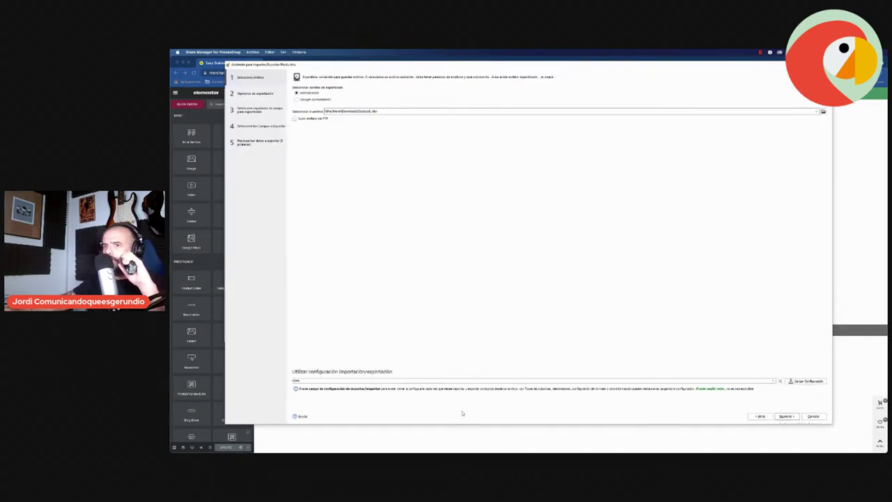
click(759, 416)
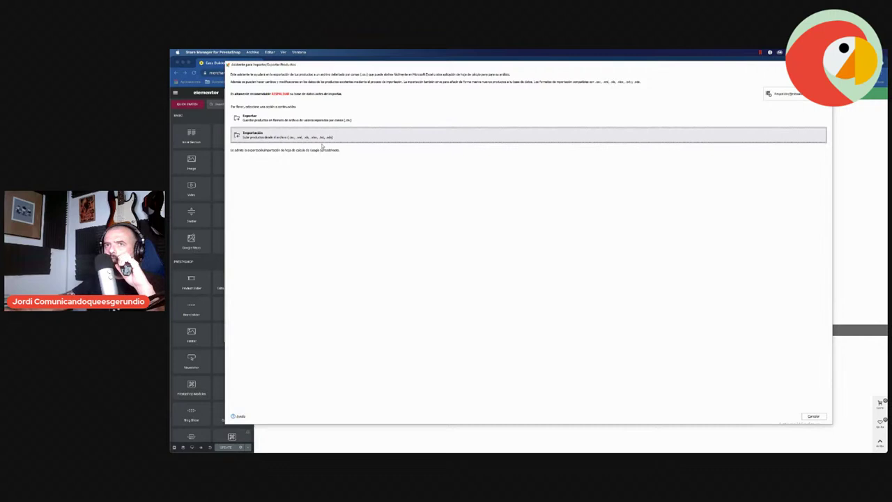
click(320, 146)
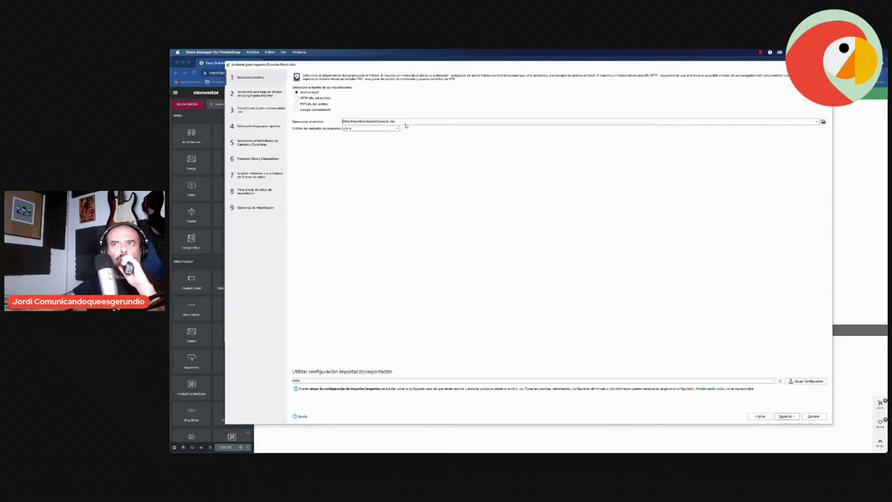
click(786, 416)
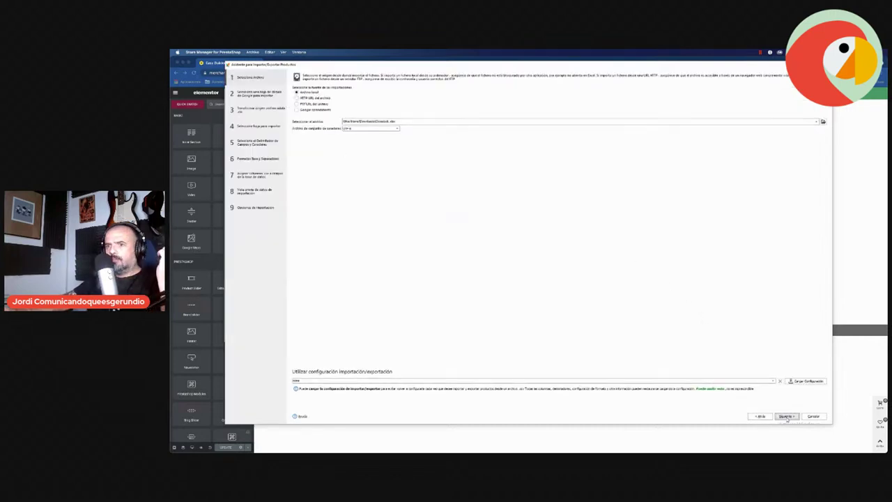
click(786, 416)
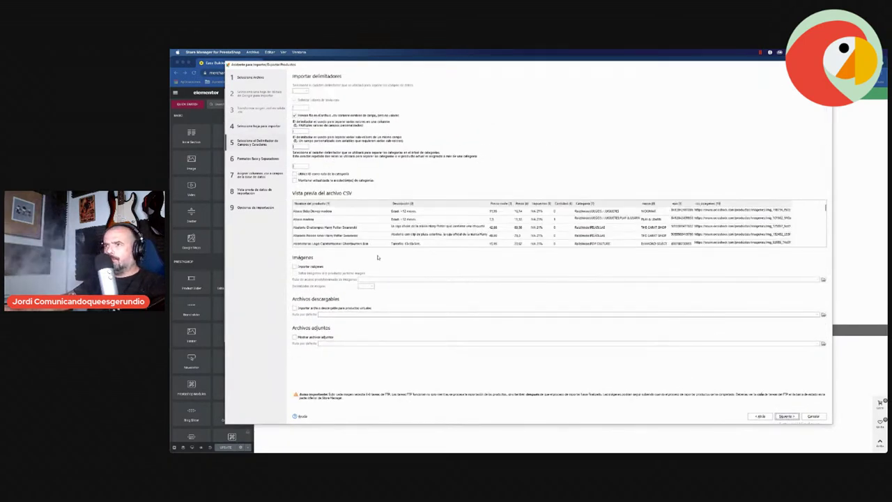
- Enable image import, accept the slowdown warning and continue past the date formats to the column assignment
click(313, 266)
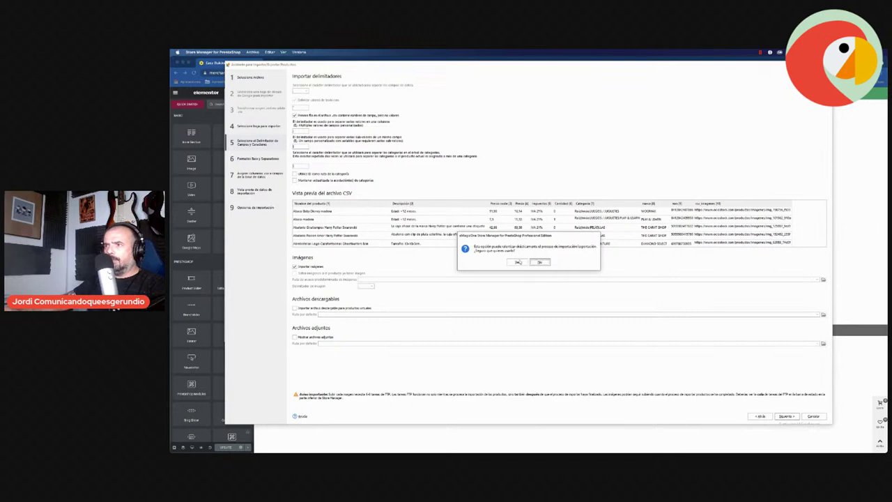
click(517, 262)
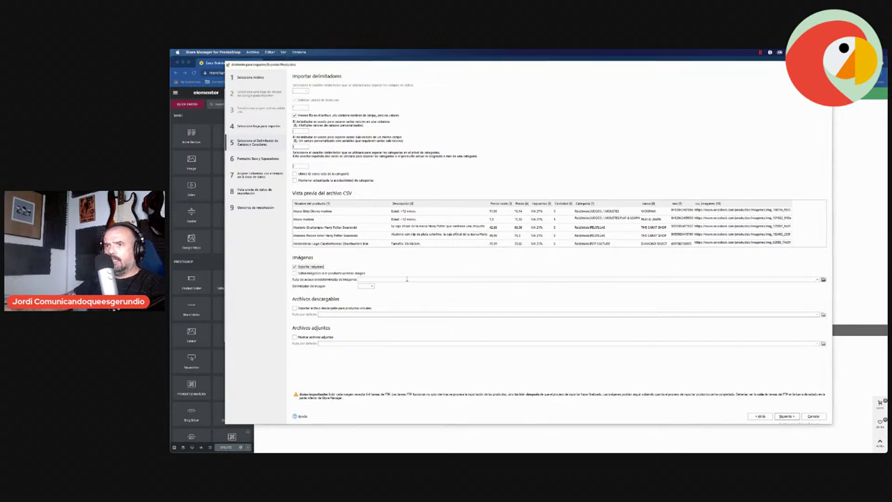
click(786, 416)
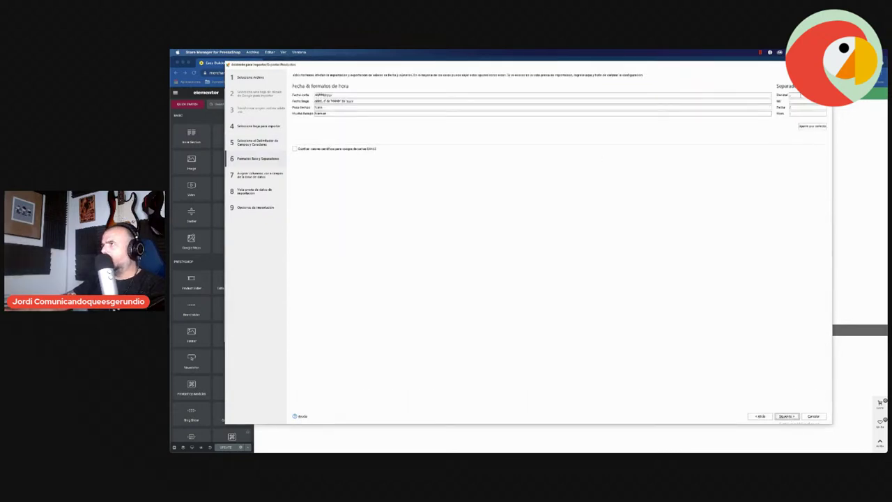
click(785, 415)
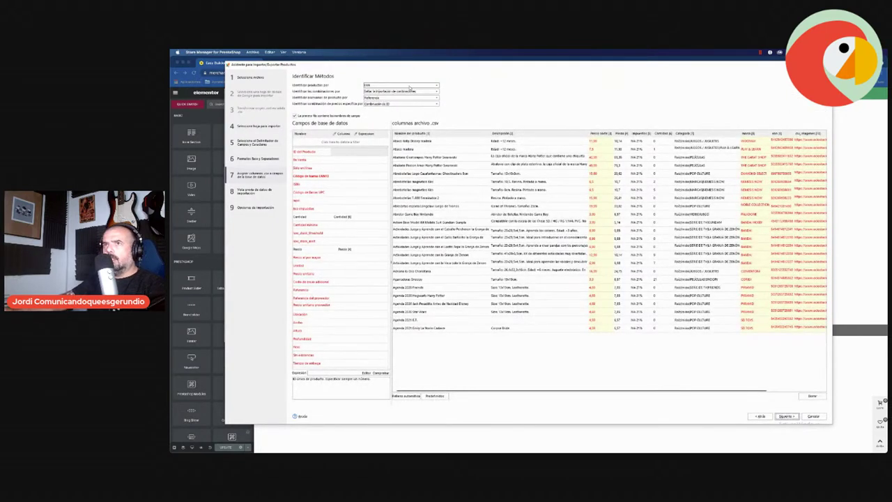
- Clear the identification methods for product accessories and for specific price combinations, leaving none selected
click(436, 99)
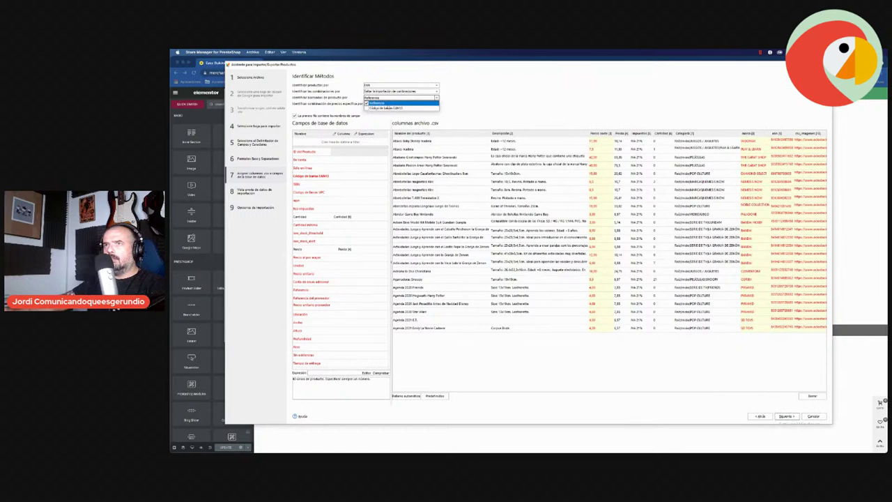
click(377, 103)
click(437, 103)
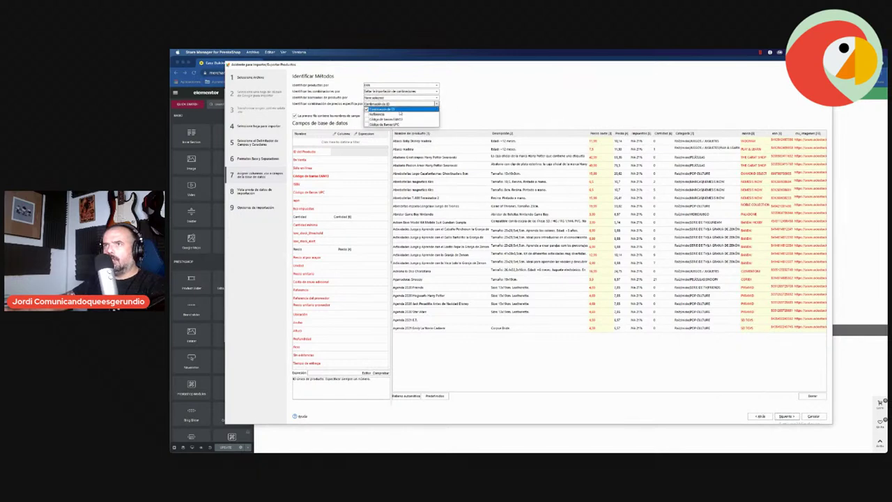
click(418, 94)
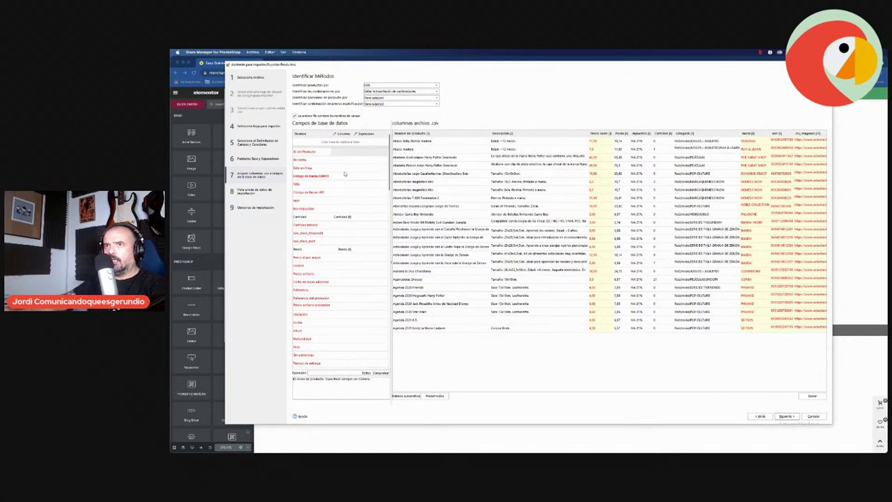
- Map the EAN13 barcode database field to the ean column of the file
click(344, 176)
click(344, 177)
click(338, 210)
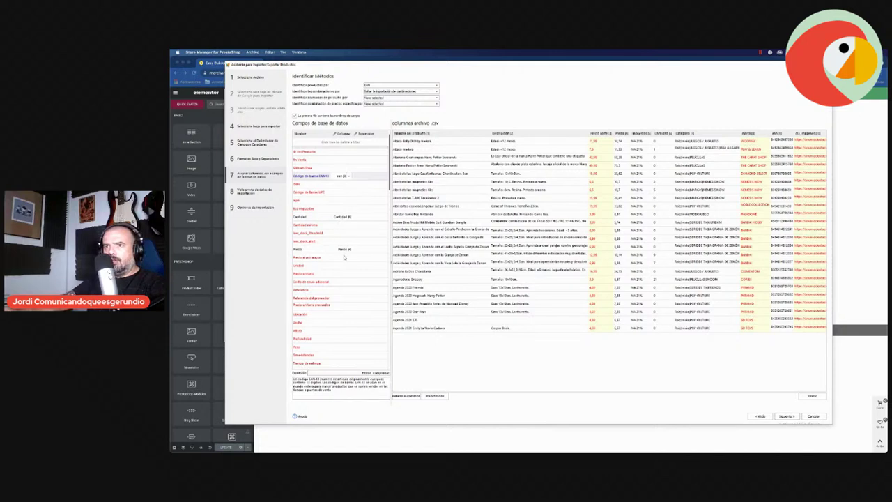
- Map the wholesale price field to the Precio coste column and the Reference field to the ean column
click(345, 258)
click(349, 258)
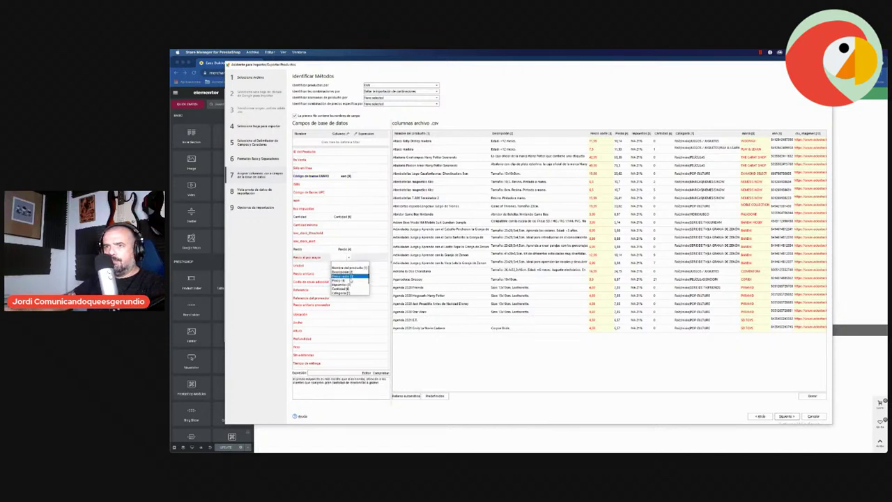
click(348, 276)
click(332, 291)
click(334, 292)
click(342, 321)
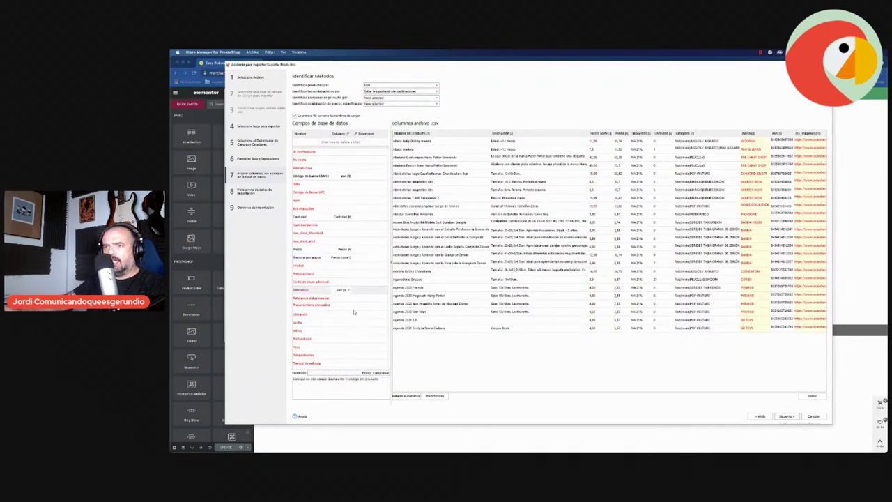
- Map the Fabricante (manufacturer) database field to the marca column of the file
scroll(388, 198, down, 1)
drag(388, 198, 388, 254)
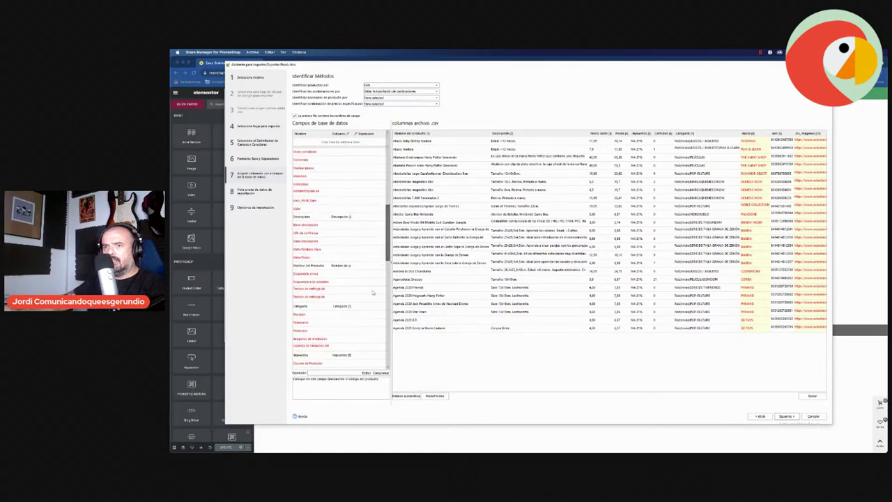
click(345, 322)
scroll(348, 345, down, 1)
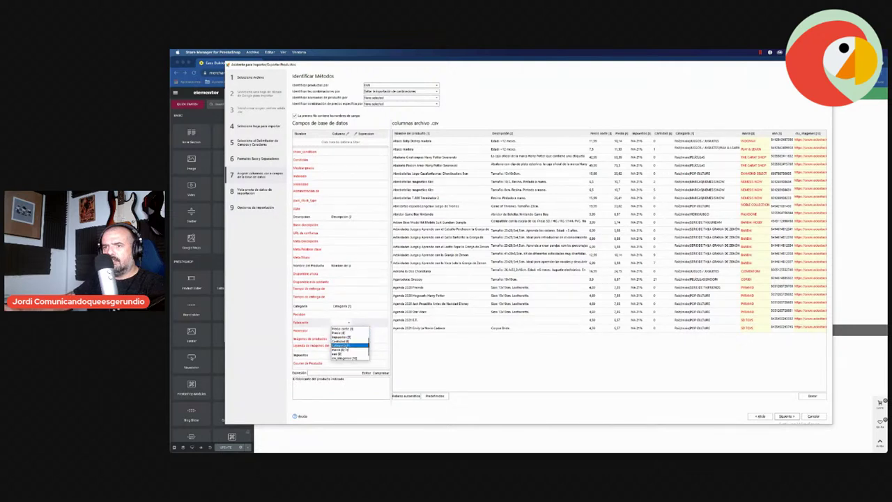
click(345, 354)
scroll(388, 250, up, 1)
- Map the product images database field to the src_imagenes column of the file
scroll(388, 251, down, 3)
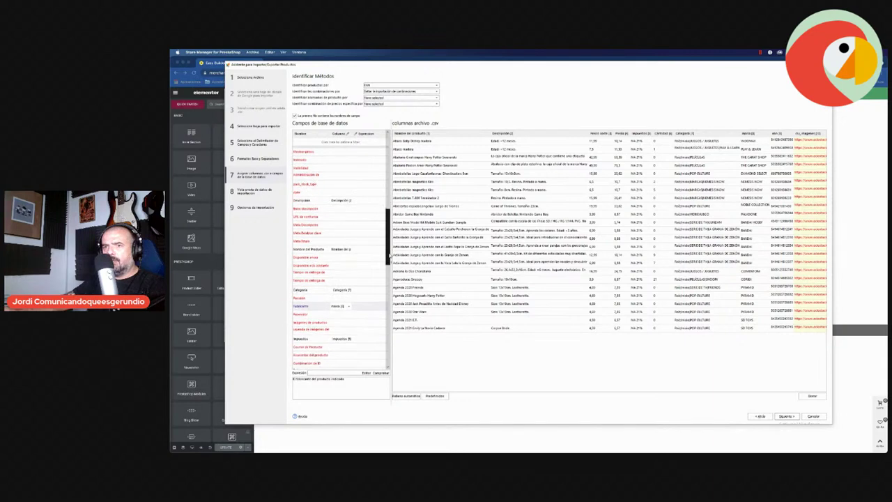
click(348, 324)
scroll(348, 342, down, 2)
click(340, 356)
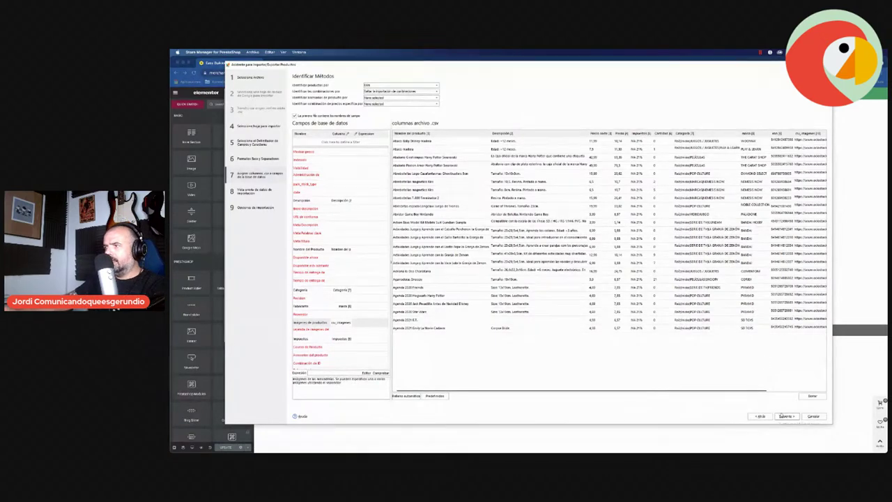
- Accept the data preview and start the product import with the Add and modify method
click(786, 416)
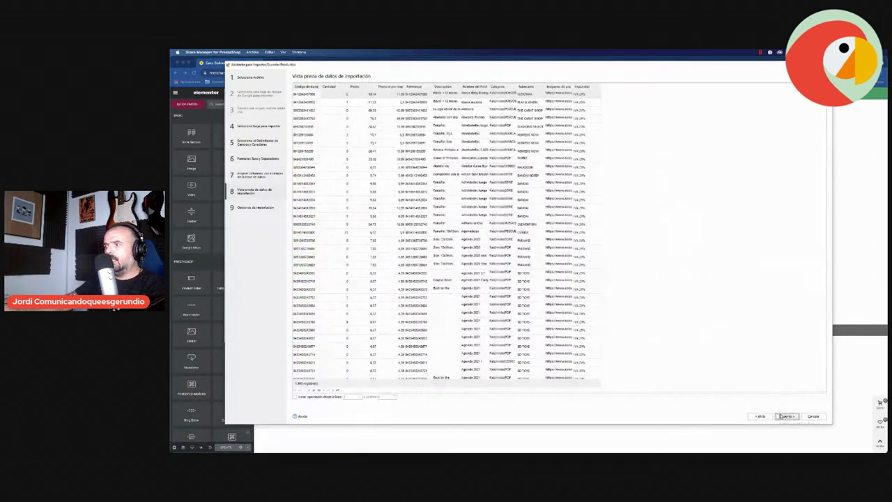
click(786, 416)
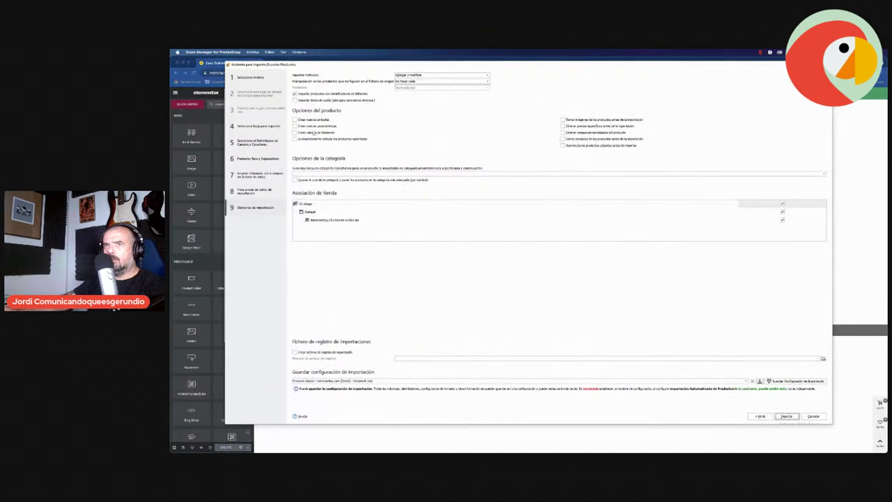
click(784, 416)
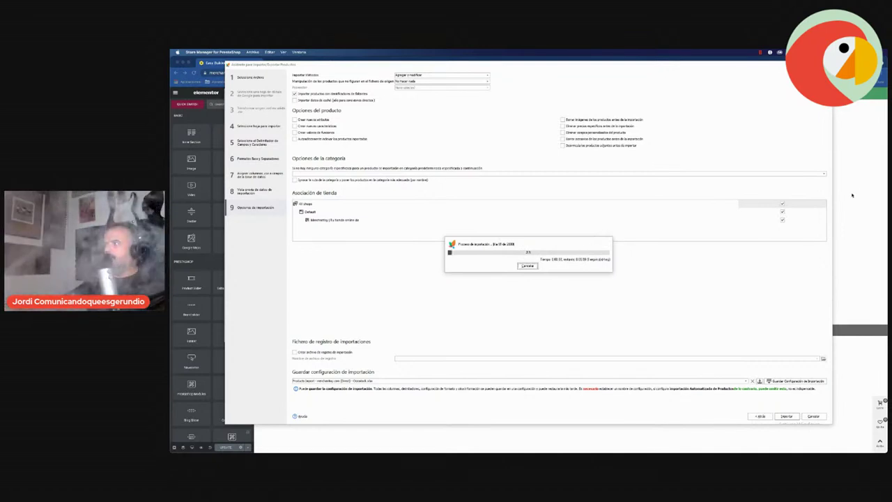
- Switch to Chrome, open the template library from the empty home section and look through the available blocks
key(super+Tab)
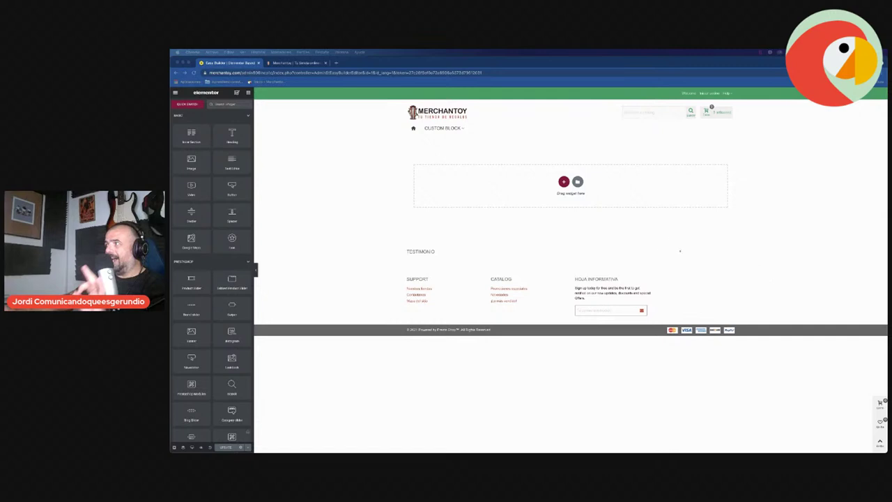
click(723, 239)
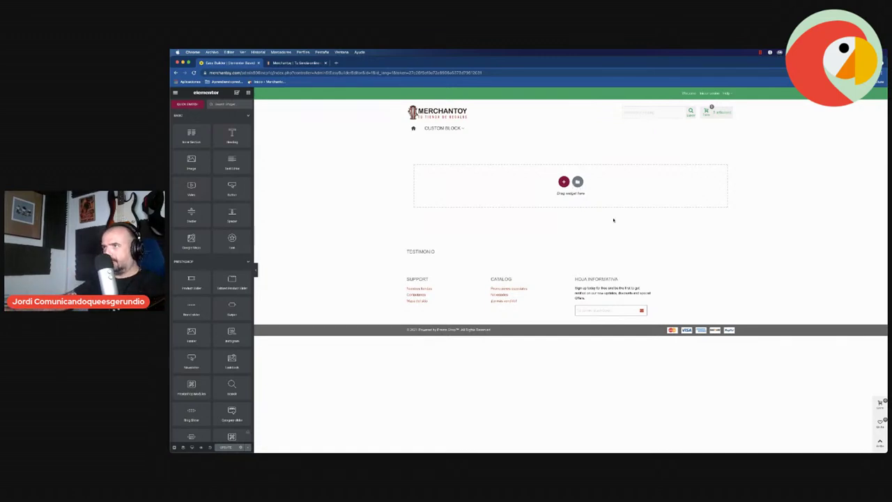
click(577, 183)
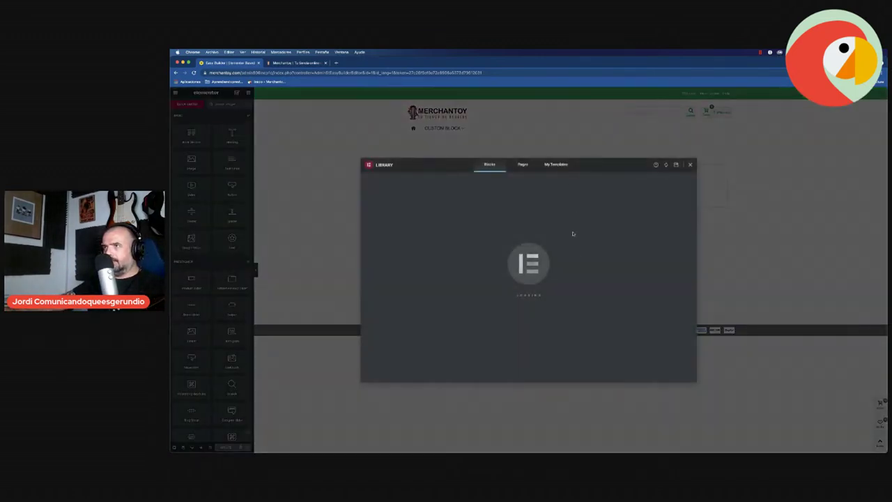
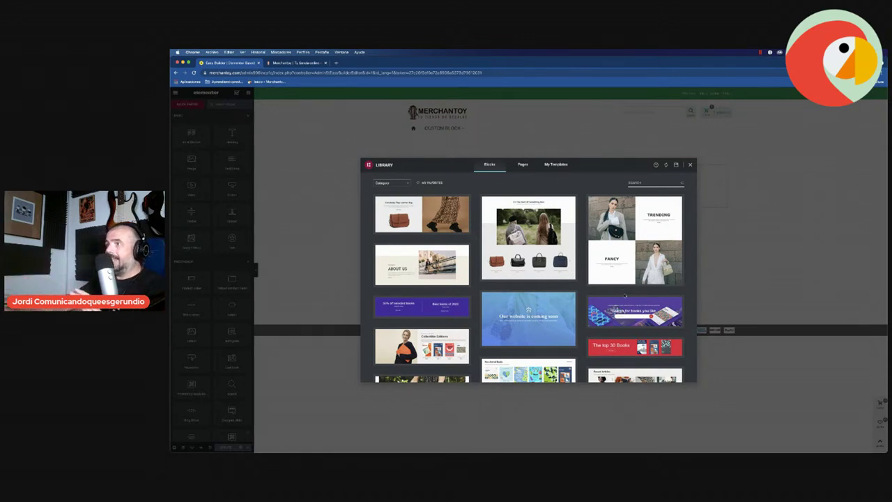
scroll(487, 278, down, 4)
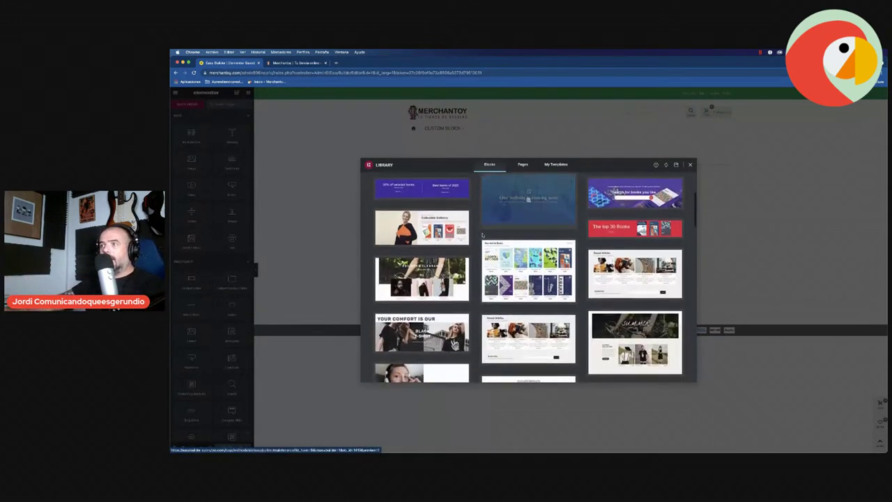
scroll(422, 279, down, 3)
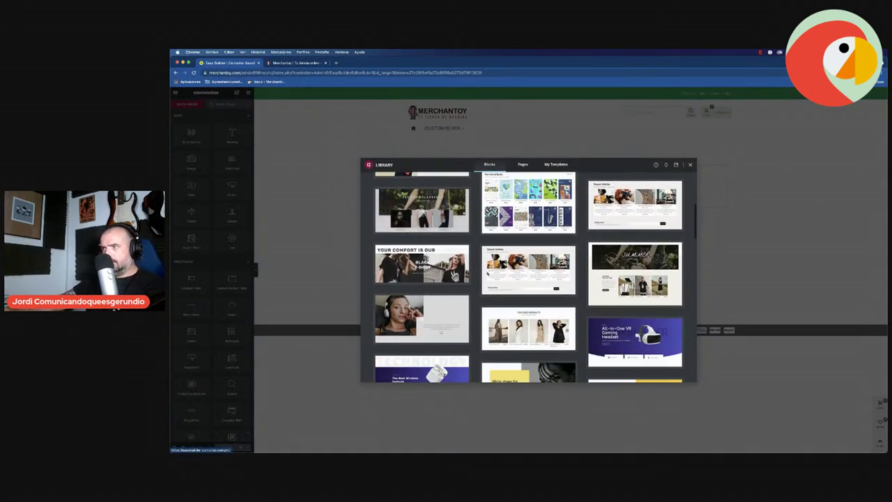
scroll(488, 250, down, 6)
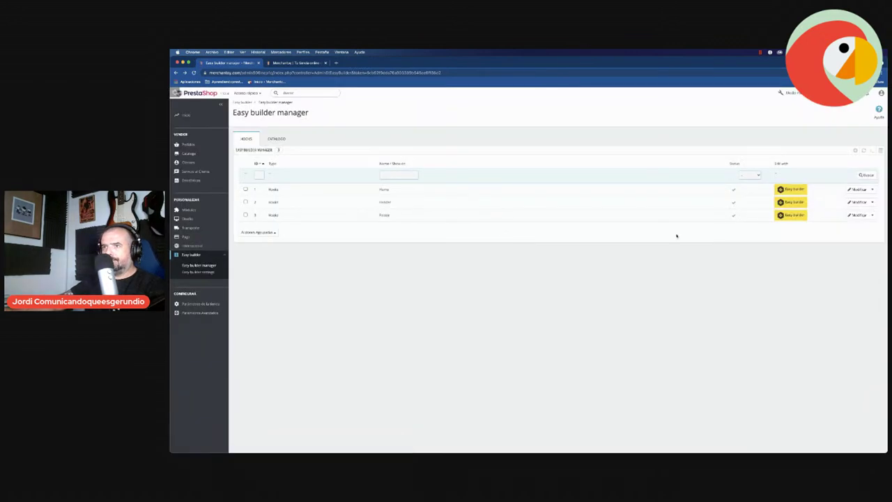
- Reopen the Easy builder editor and its template library, preview the wireless earbuds technology block and look over its demo page
click(790, 202)
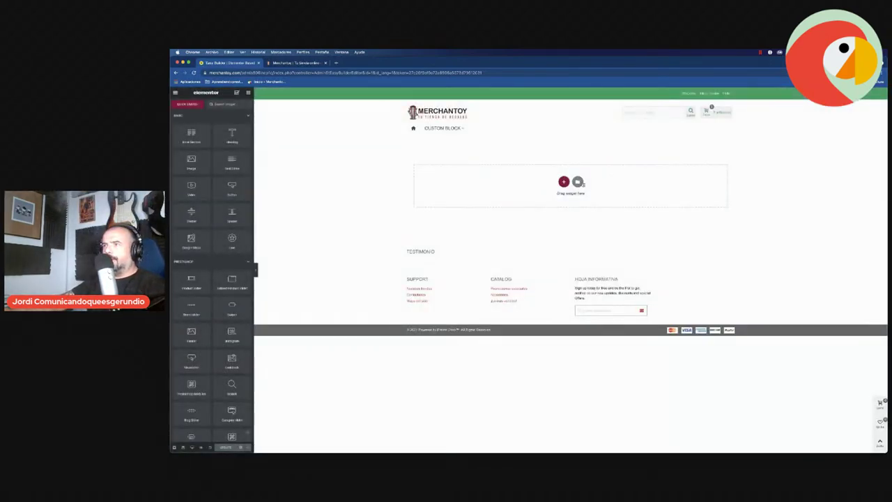
click(576, 181)
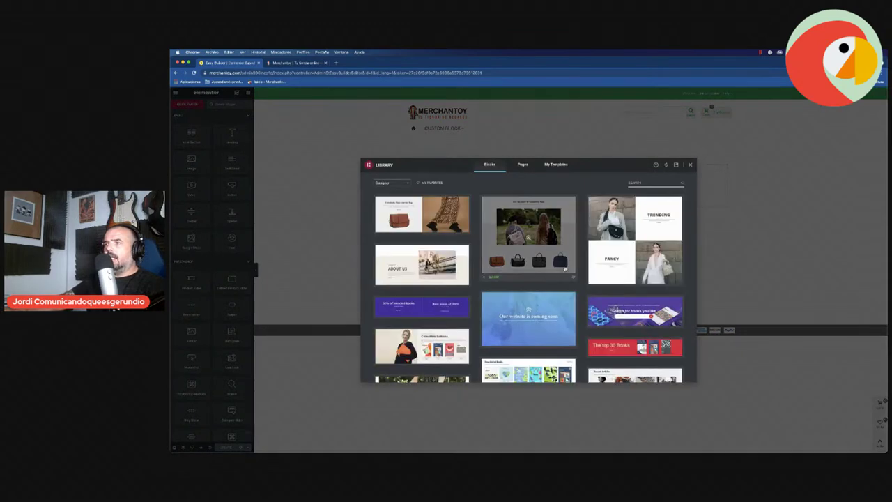
scroll(527, 196, down, 2)
scroll(528, 196, down, 5)
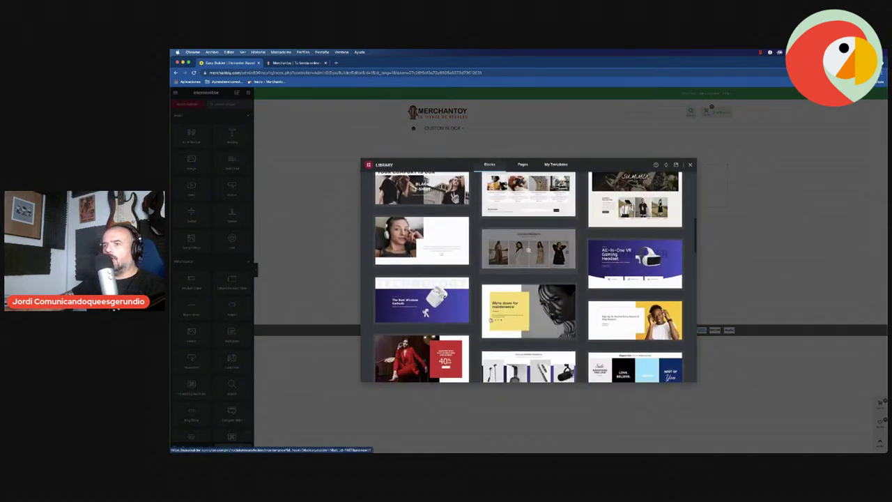
click(420, 299)
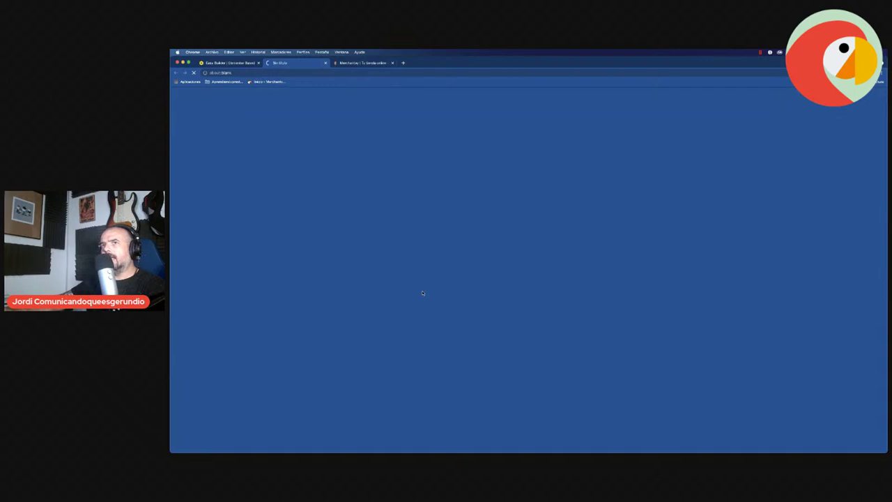
scroll(620, 259, down, 5)
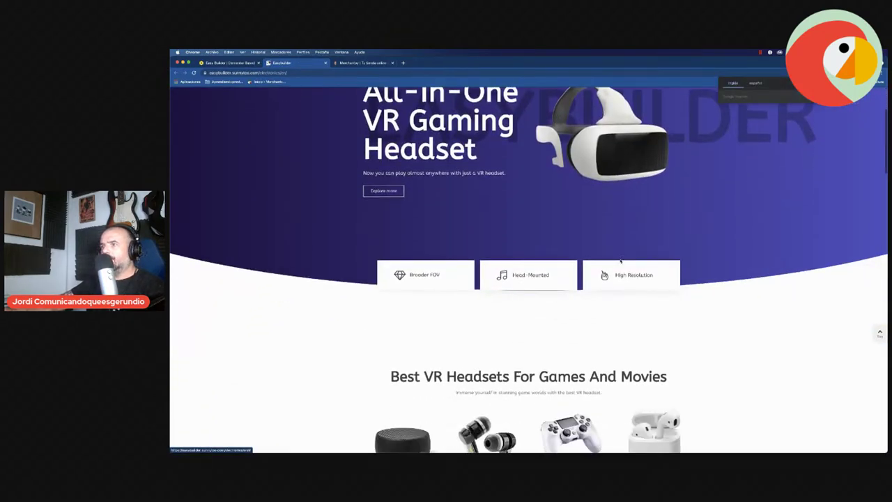
- Examine the electronics demo page from hero banner to footer, advance its VR headsets product carousel, and close the demo
scroll(620, 259, down, 10)
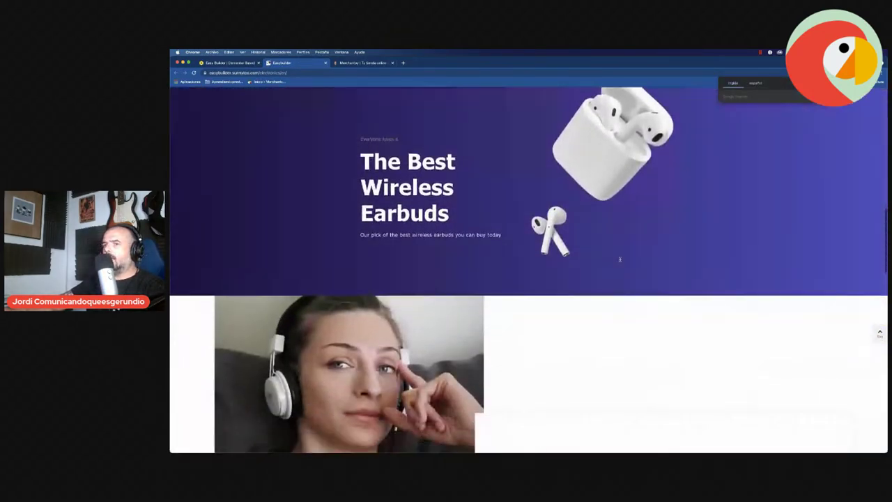
scroll(620, 261, down, 10)
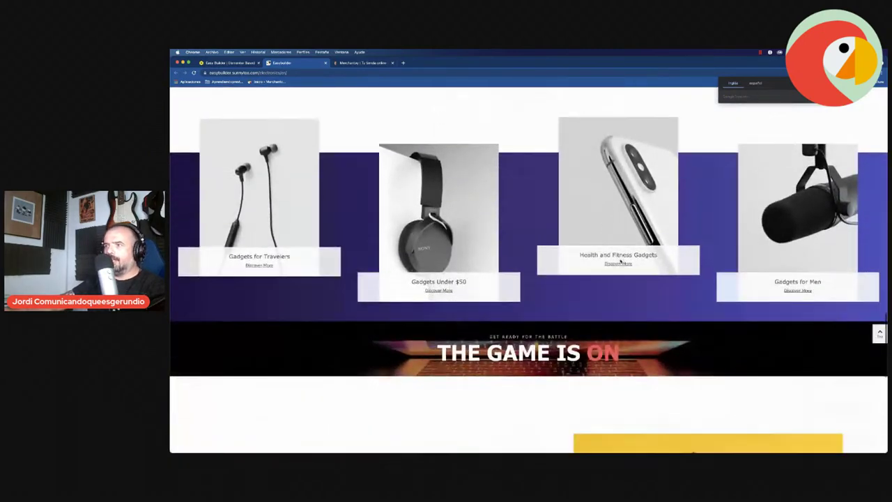
scroll(620, 261, down, 5)
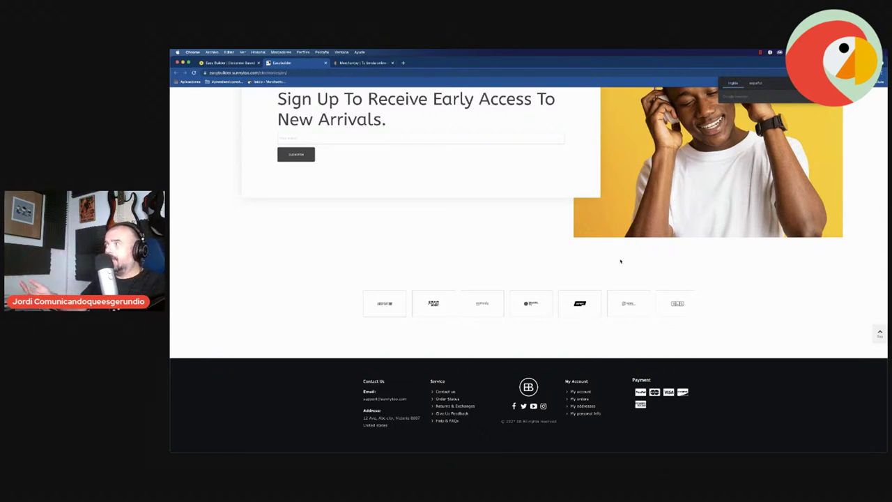
scroll(615, 269, up, 15)
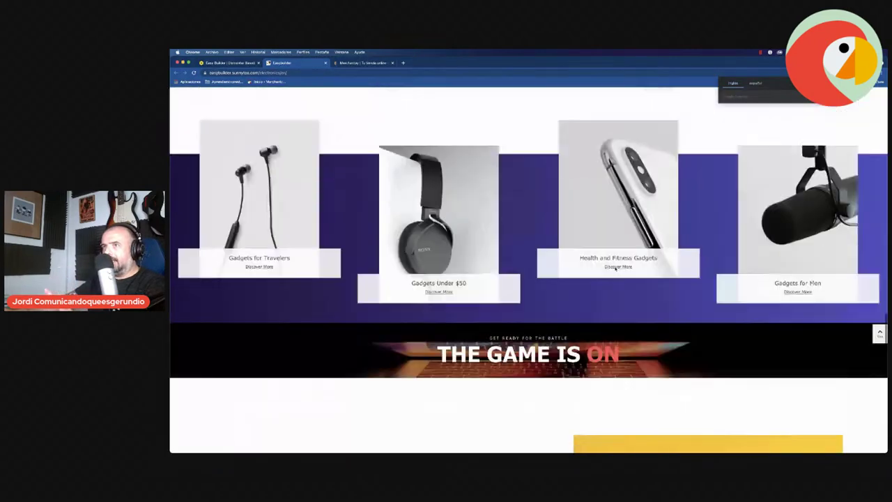
scroll(615, 268, up, 10)
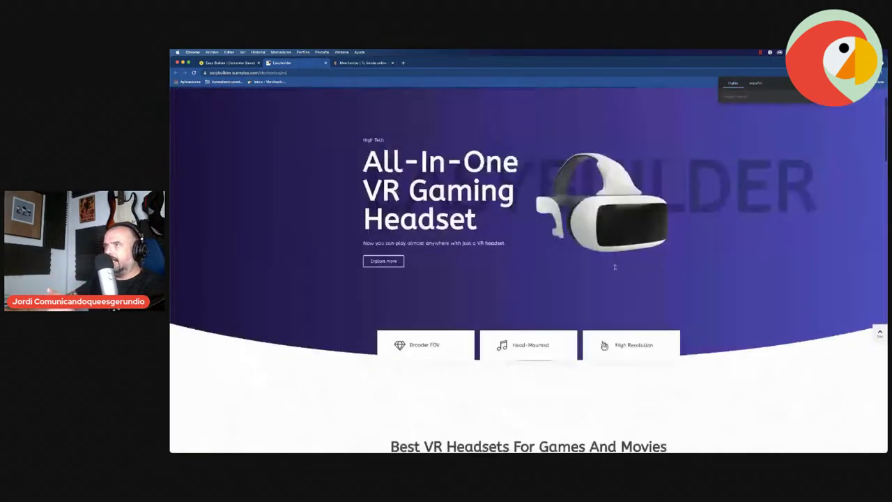
scroll(615, 269, up, 1)
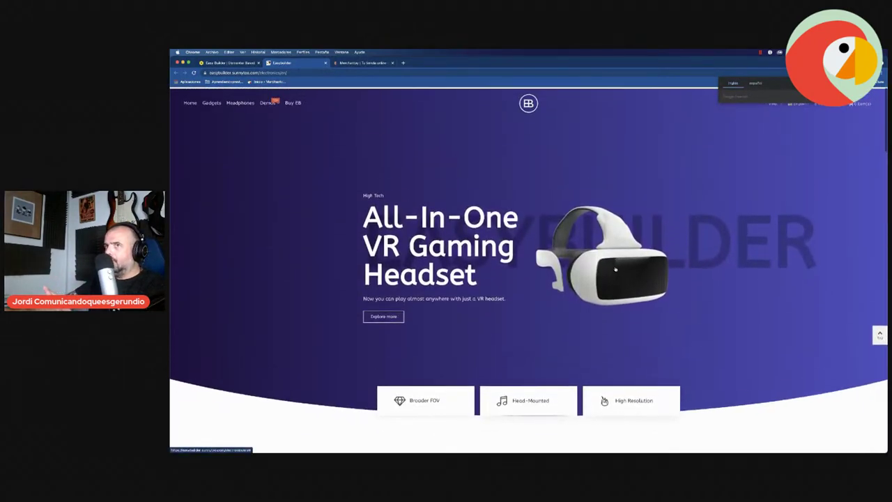
scroll(615, 269, down, 3)
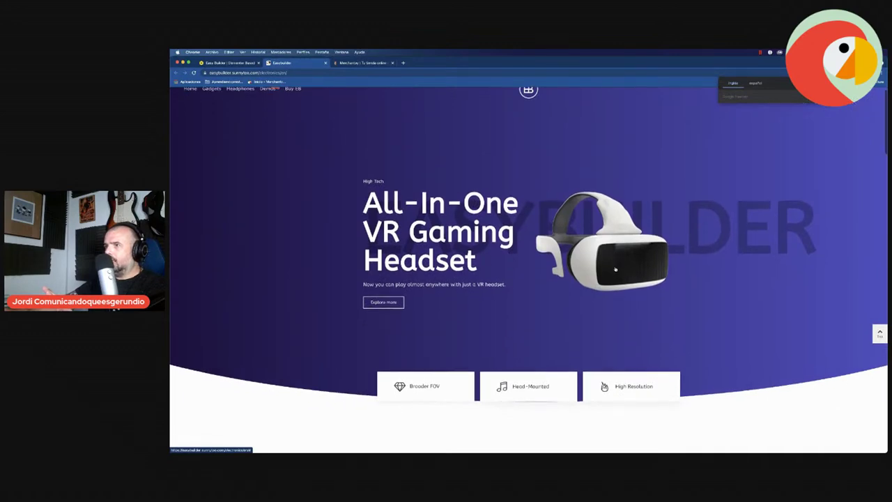
scroll(615, 269, up, 4)
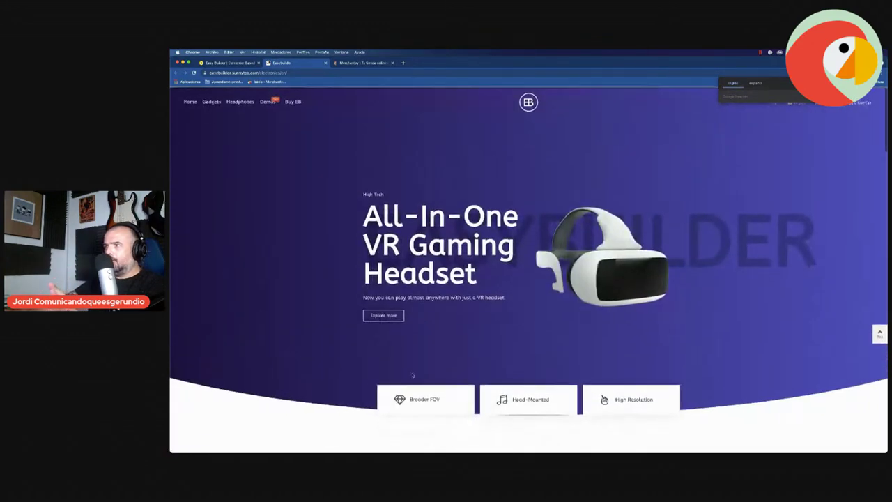
scroll(671, 380, down, 5)
scroll(671, 380, down, 1)
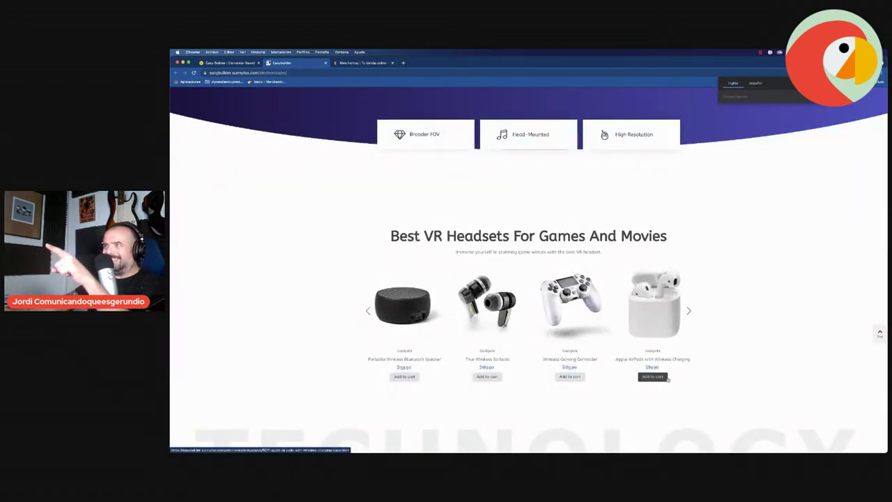
scroll(629, 402, up, 3)
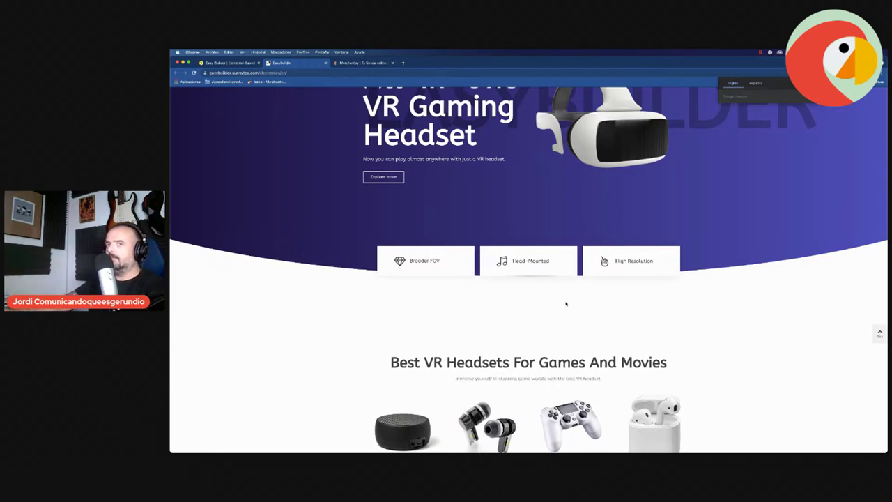
scroll(572, 307, down, 5)
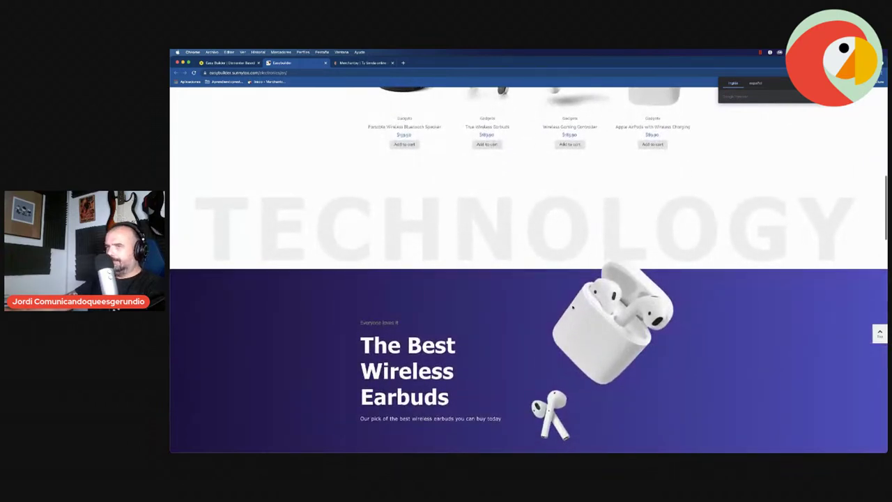
scroll(573, 308, up, 2)
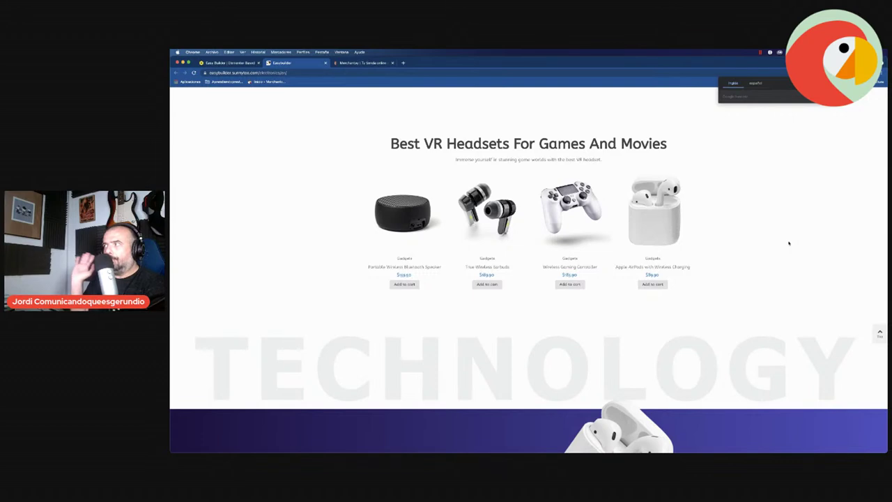
click(688, 218)
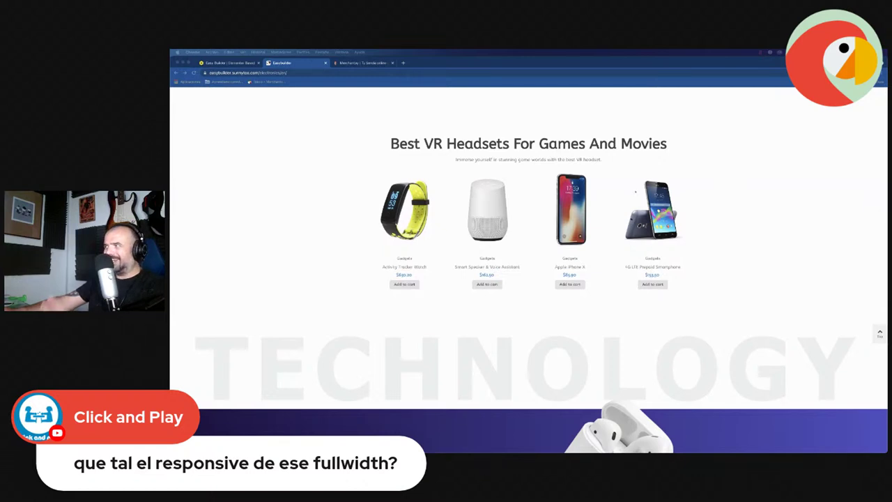
key(ctrl+w)
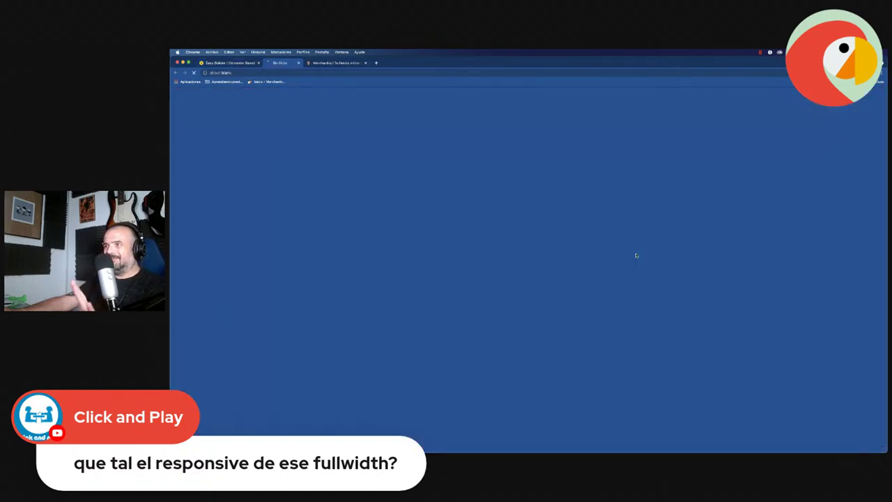
- Preview the All-In-One VR Gaming Headset block from the library, look over its demo page and close it
click(636, 255)
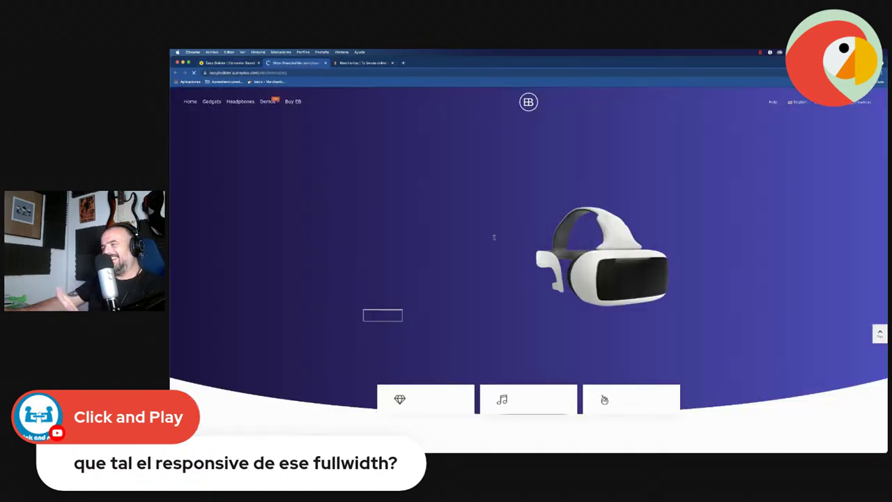
scroll(535, 287, down, 10)
scroll(536, 286, down, 3)
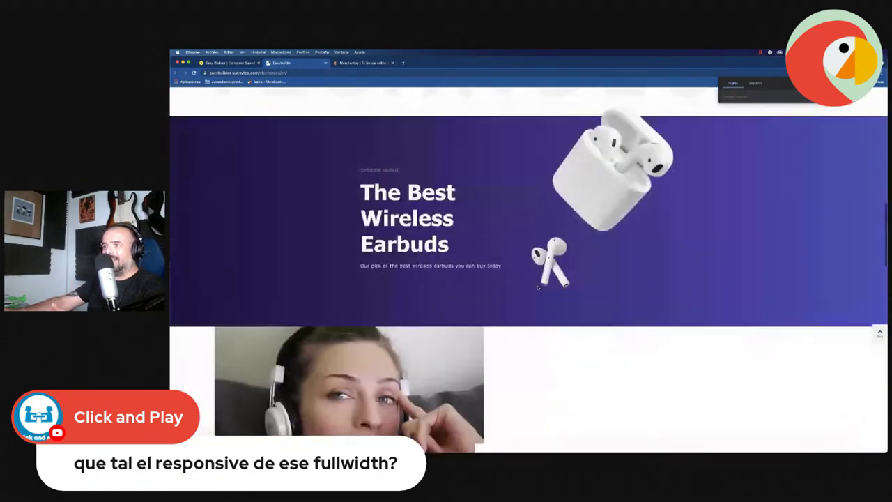
scroll(537, 285, up, 7)
scroll(527, 280, down, 8)
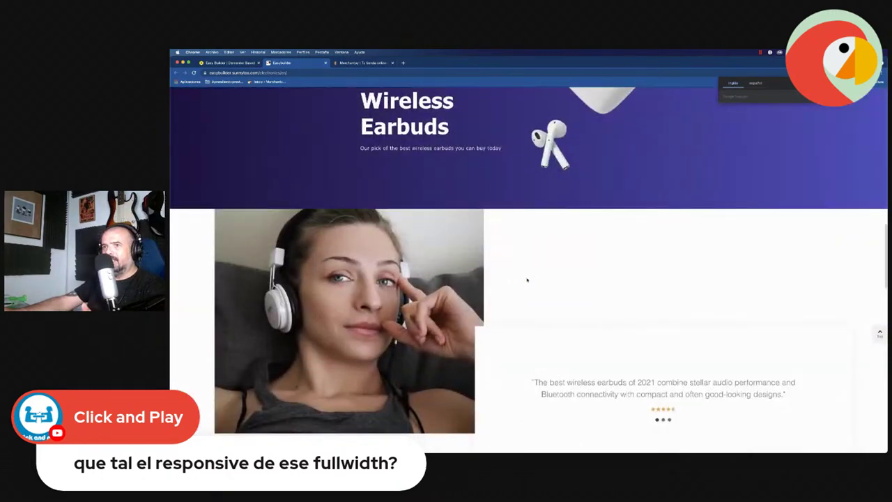
scroll(527, 280, down, 3)
scroll(368, 307, down, 5)
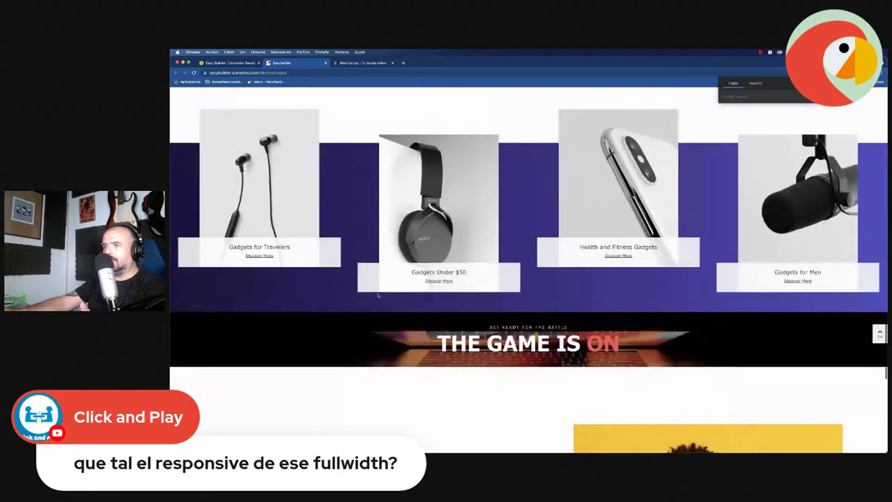
scroll(396, 200, up, 10)
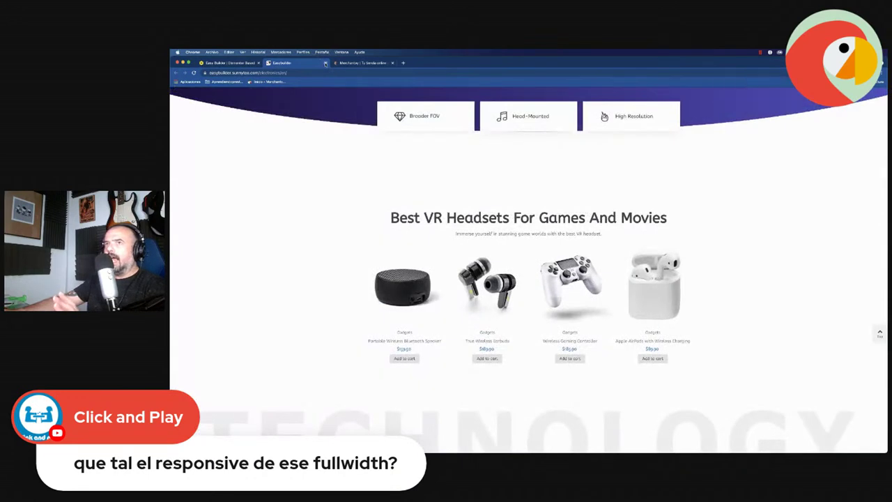
click(325, 63)
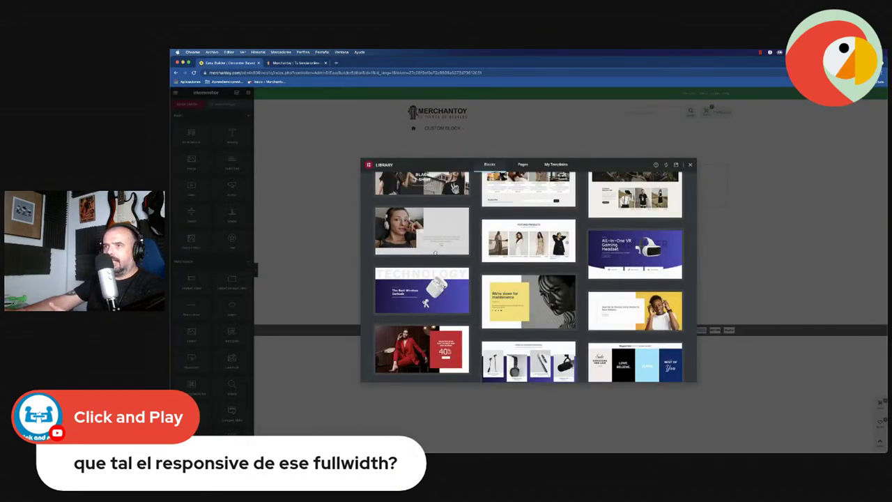
- Preview the red suit 40% off block from the library, look over its fashion demo page and close it
scroll(642, 281, down, 1)
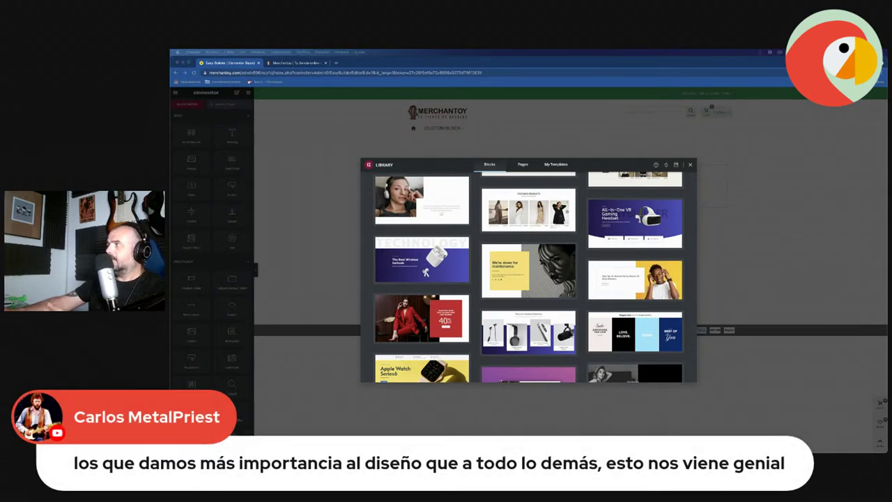
scroll(484, 254, down, 2)
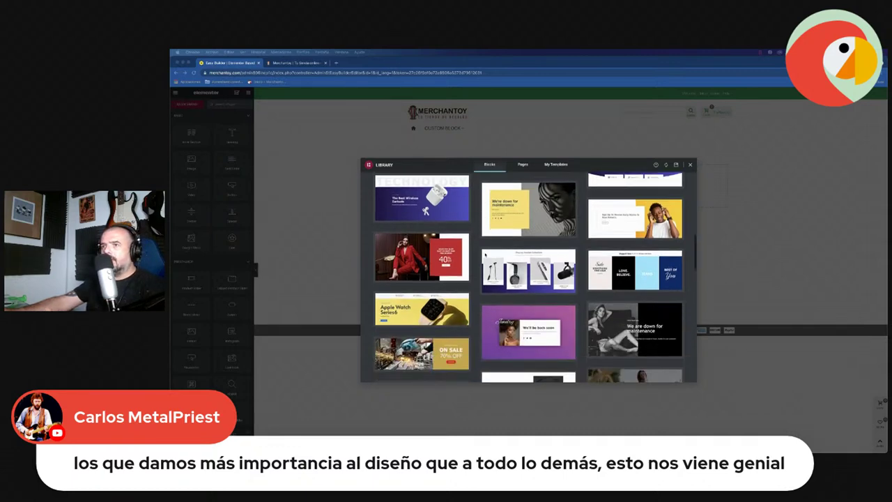
click(432, 246)
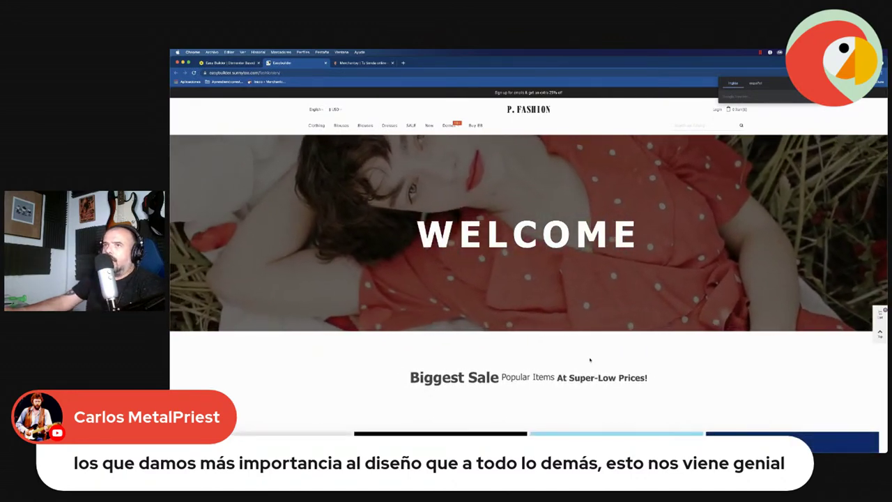
scroll(624, 350, down, 10)
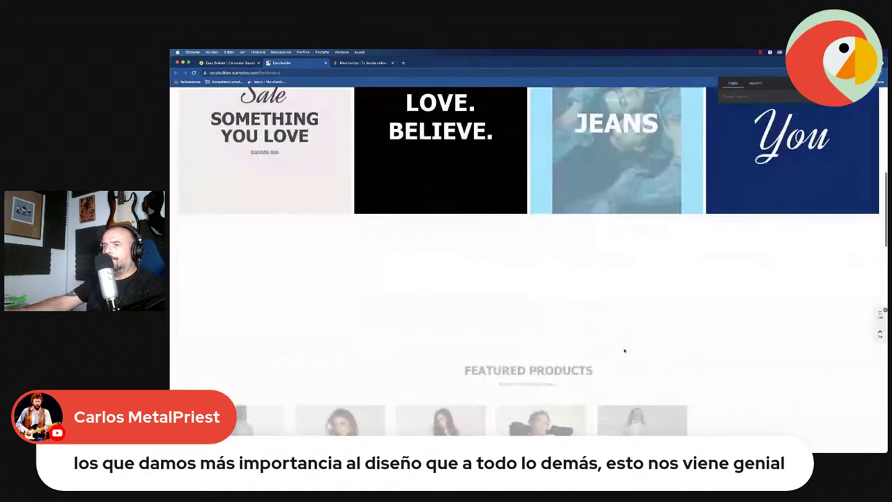
scroll(625, 350, down, 8)
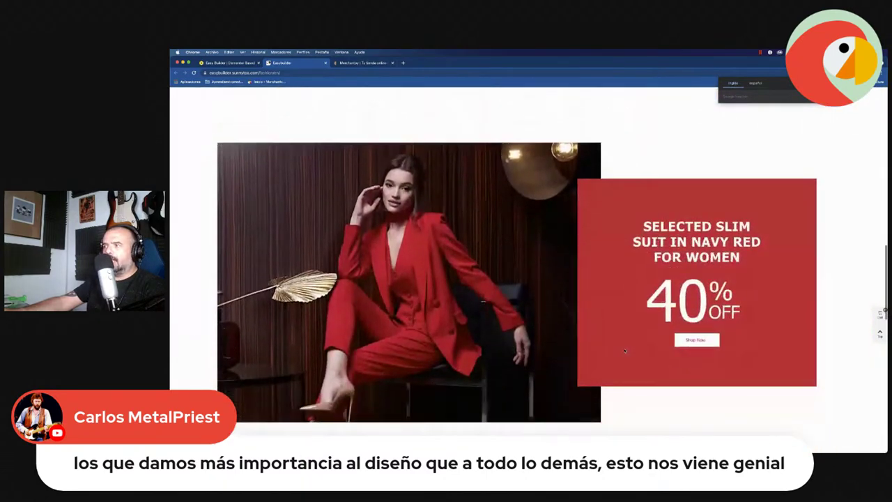
scroll(625, 350, up, 2)
scroll(625, 351, down, 3)
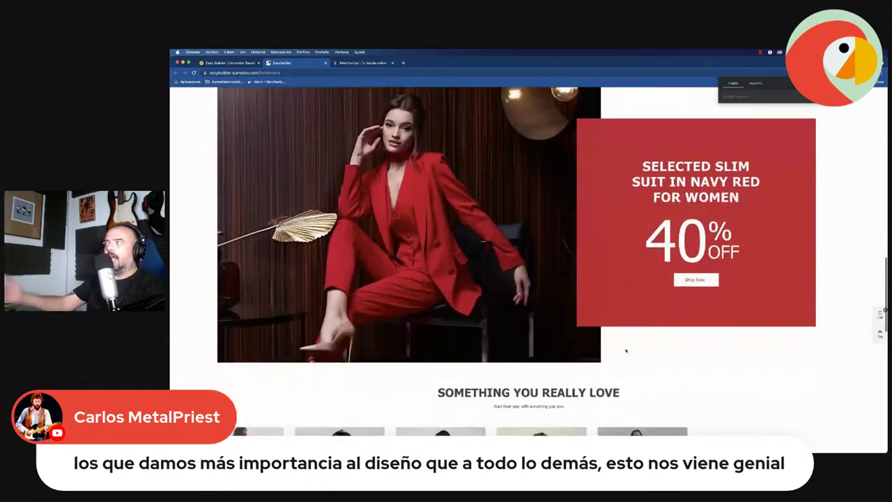
scroll(625, 350, down, 3)
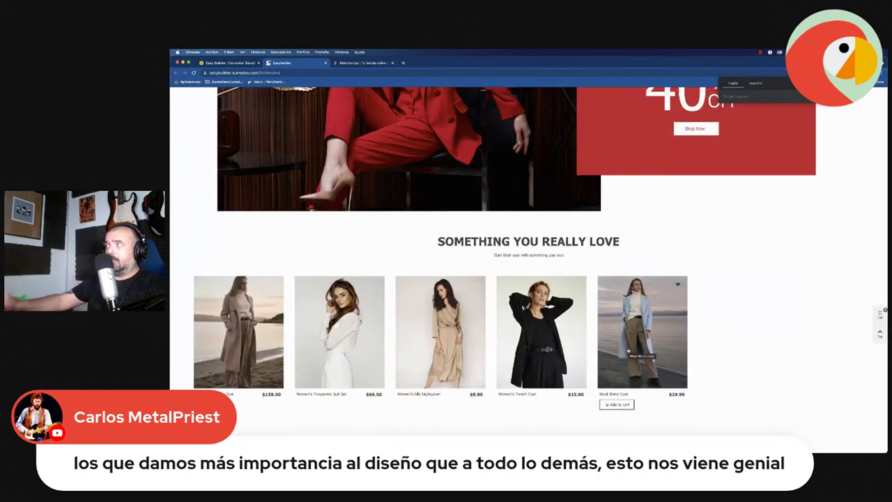
scroll(579, 311, down, 7)
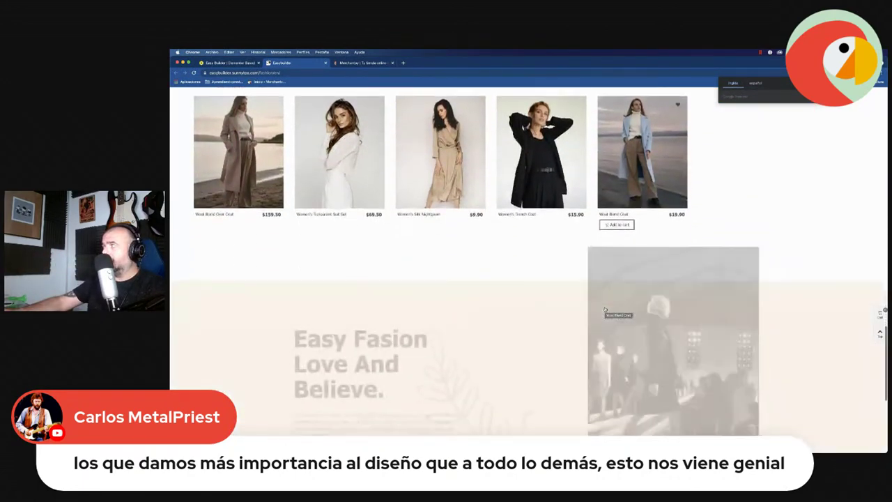
scroll(603, 309, down, 1)
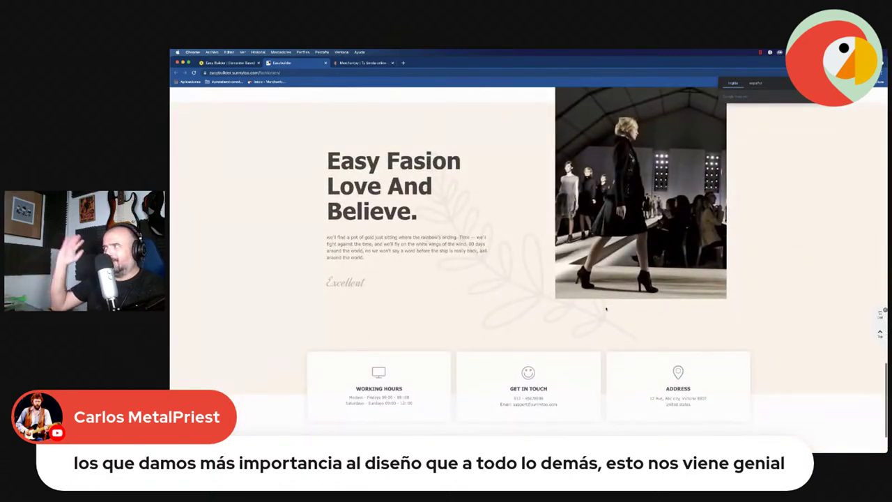
scroll(599, 296, down, 1)
scroll(596, 296, down, 2)
scroll(529, 328, up, 1)
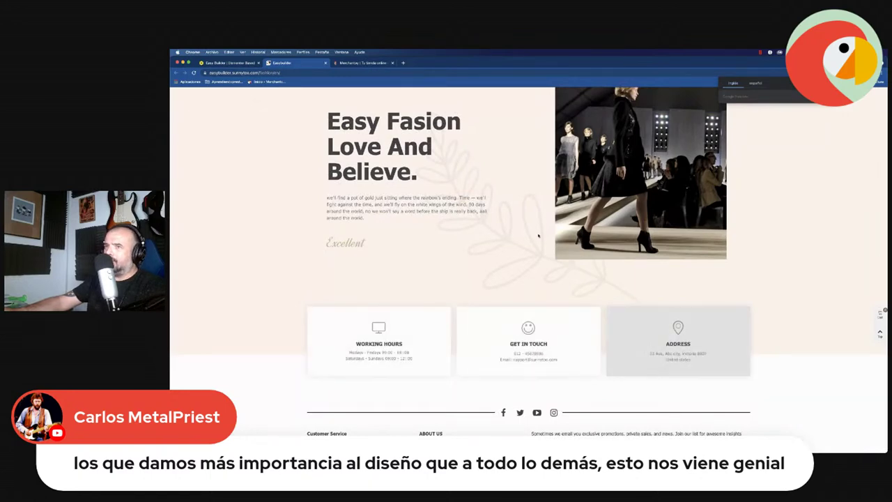
scroll(678, 341, up, 10)
click(326, 62)
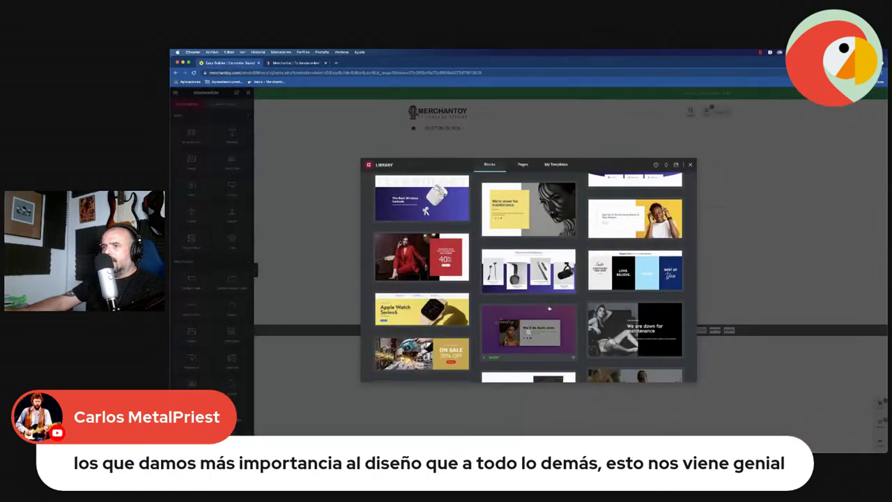
- Preview the Apple Watch Series6 block from the library and look over its gadgets demo page down to the footer
scroll(421, 278, down, 1)
click(421, 278)
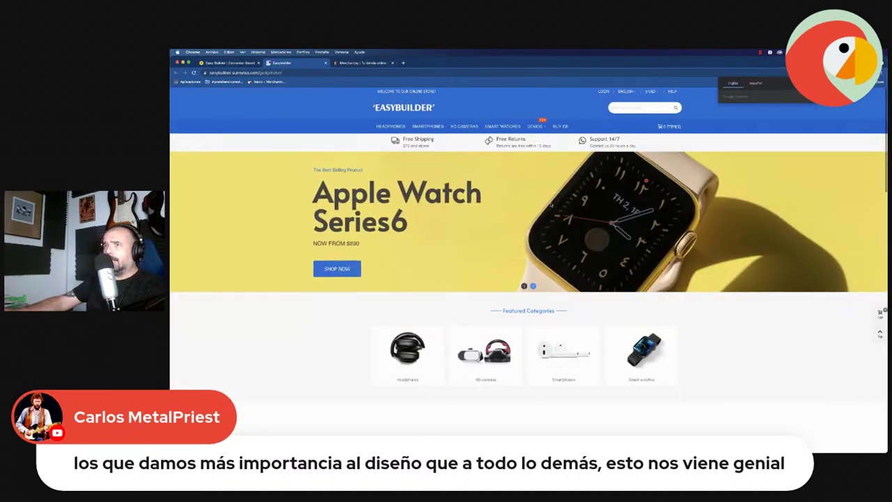
scroll(554, 205, down, 5)
scroll(551, 204, down, 10)
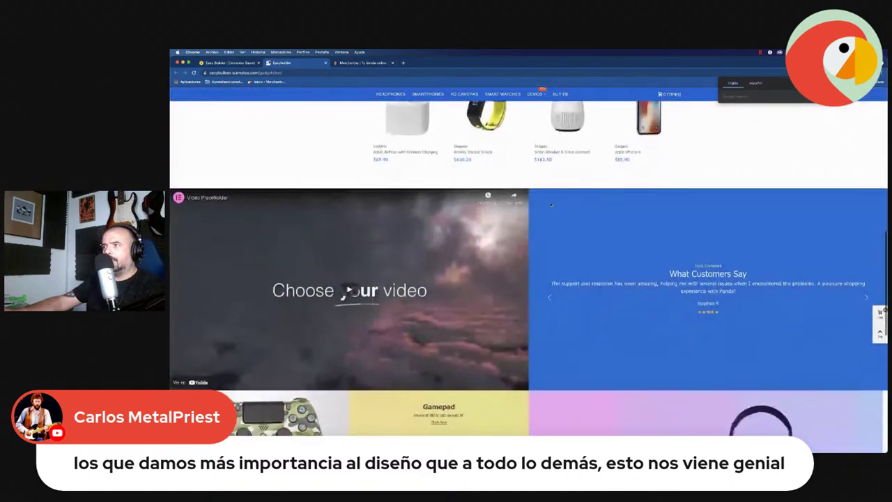
scroll(551, 204, down, 3)
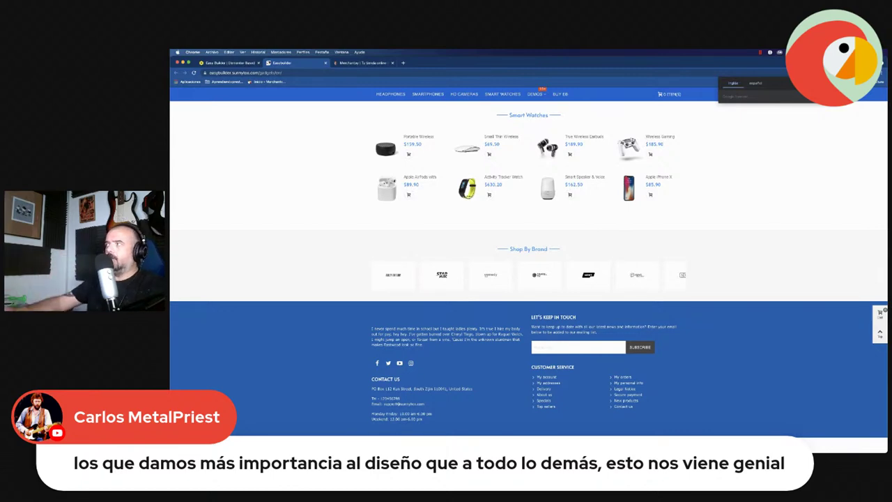
scroll(619, 174, up, 20)
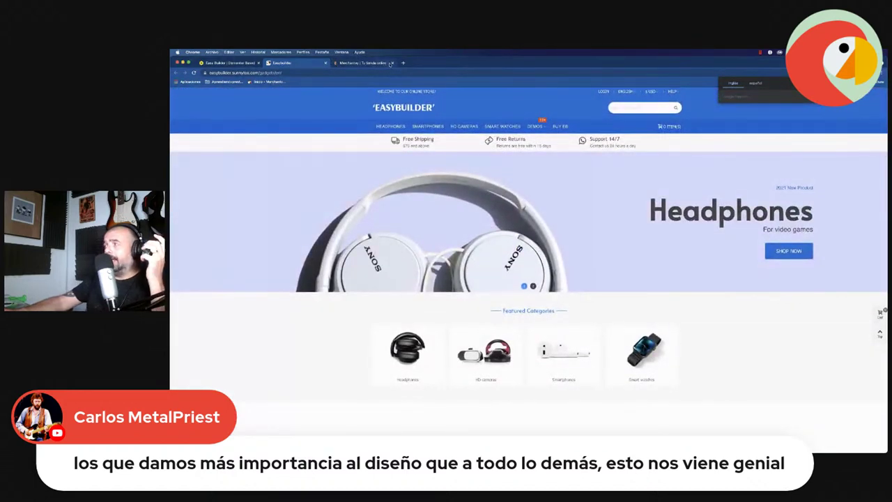
- Look at the Transformer PrestaShop Theme product page on the ST-Themes site, then close it and the gadgets demo
click(403, 63)
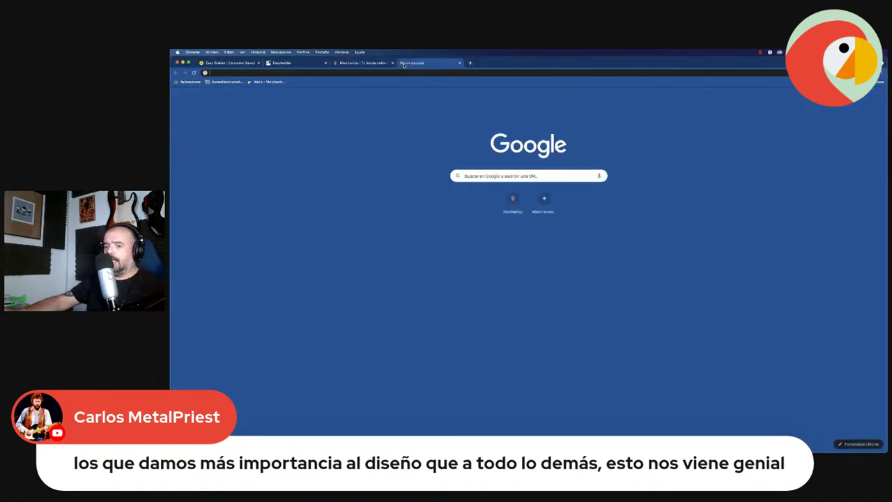
text(transformer-prestashop-theme-premium-responsive)
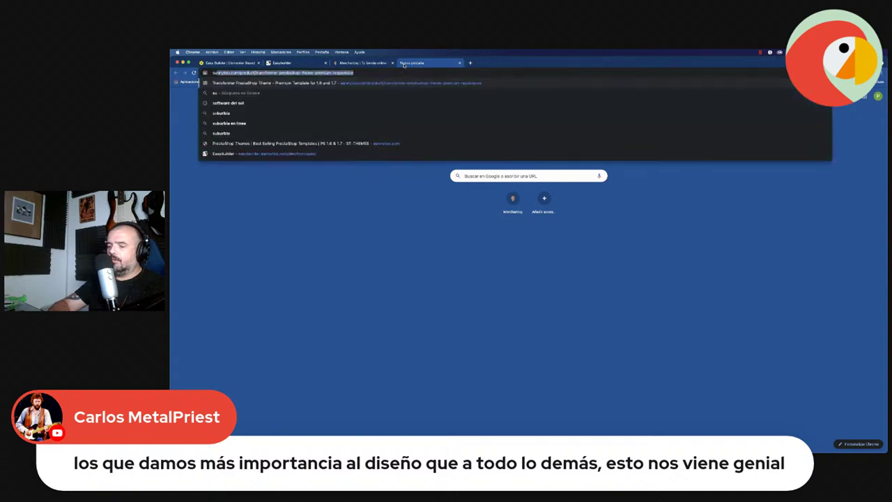
key(Return)
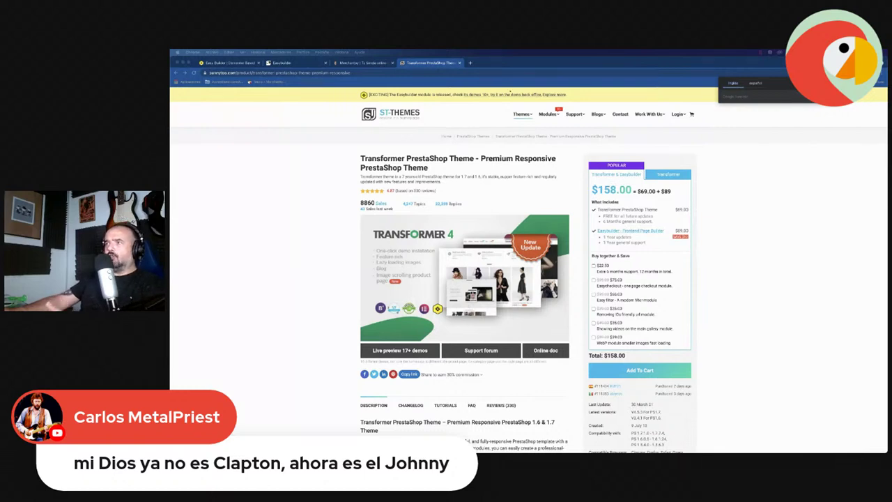
key(super+w)
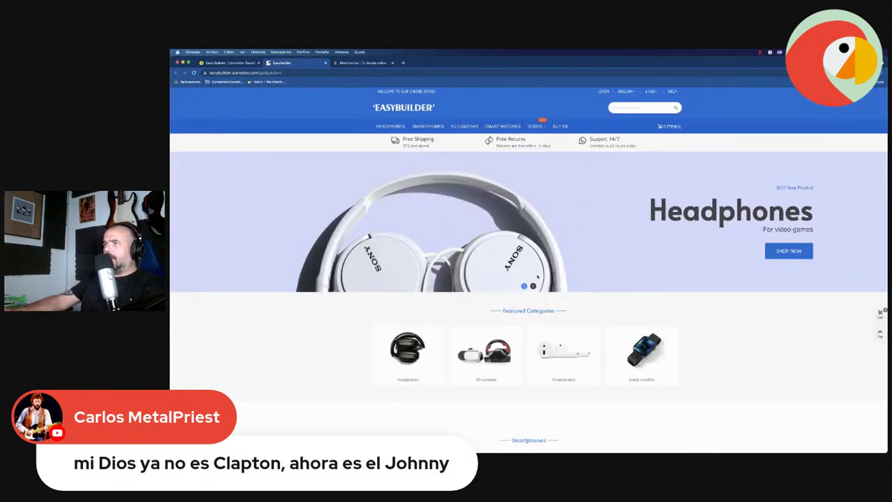
click(324, 63)
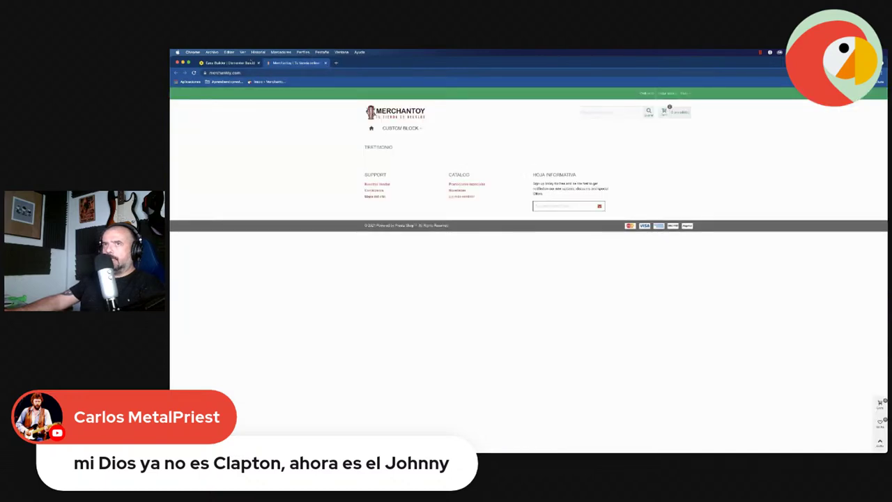
- Preview the gadget banner block with the game controller and headphones from the library, look over its demo page and close it
click(240, 63)
scroll(599, 305, down, 5)
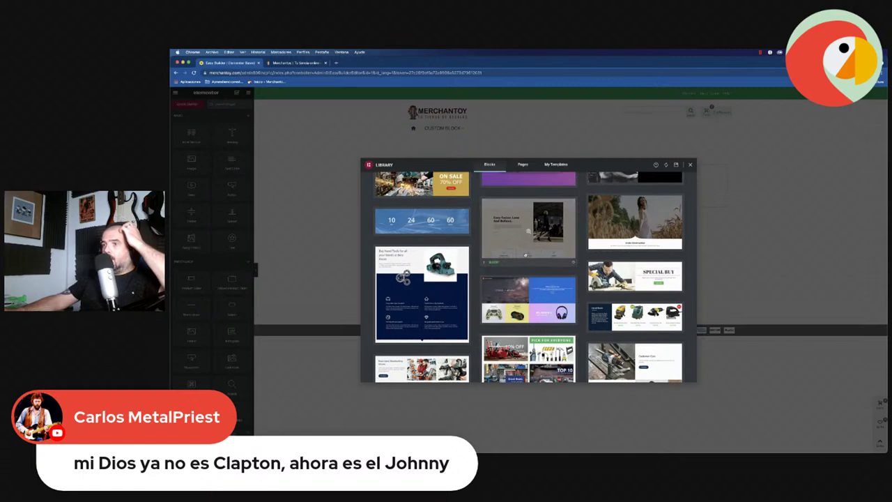
click(528, 299)
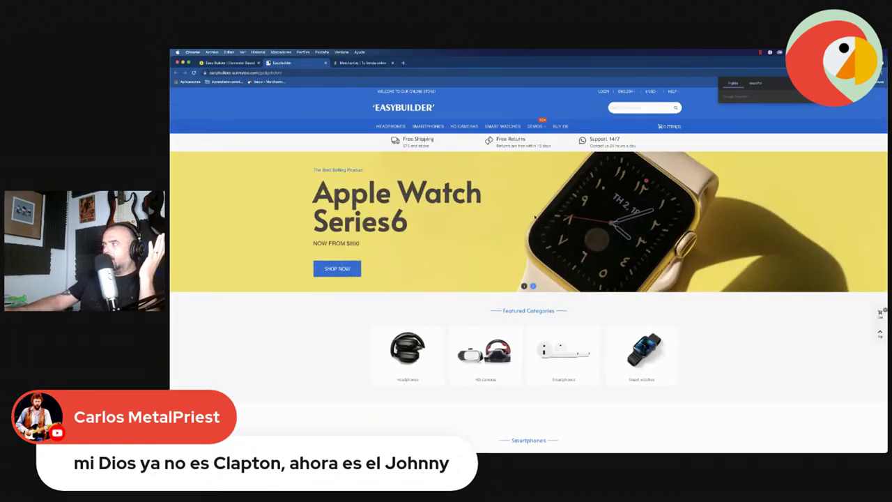
scroll(647, 263, down, 15)
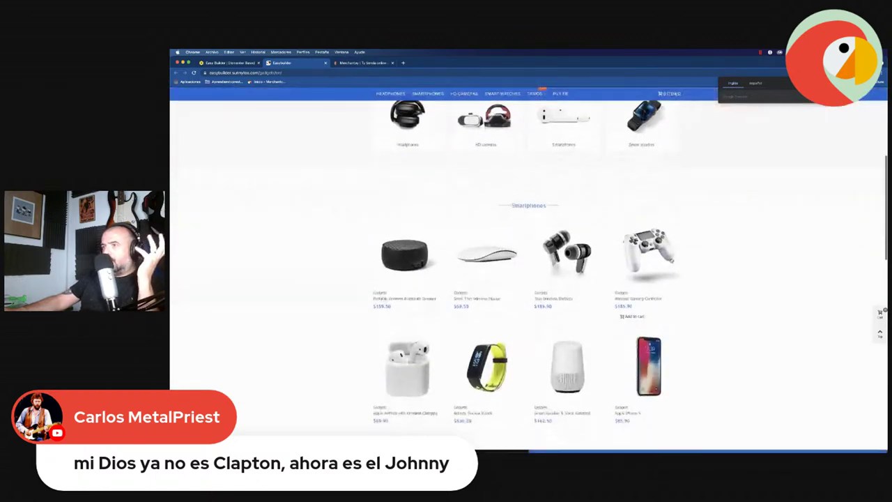
scroll(670, 260, down, 5)
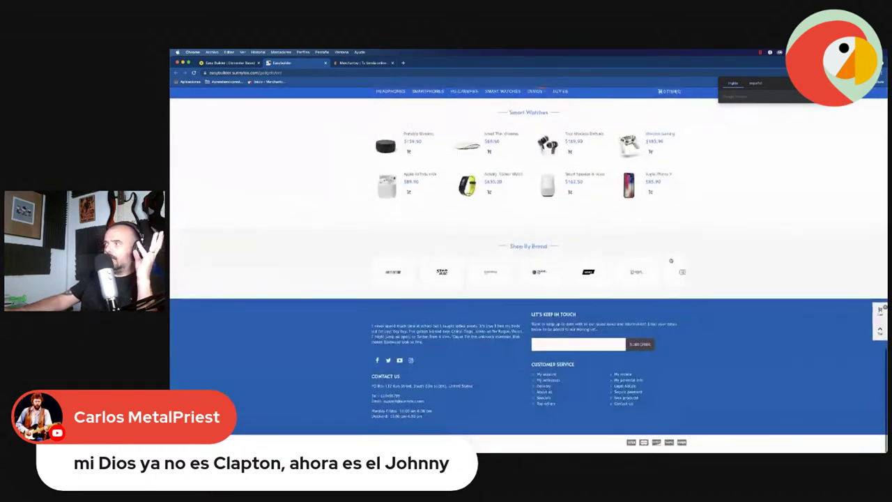
click(326, 64)
- Preview the toy products block with the blue header from the library, look over its toys demo page and close it
scroll(514, 218, down, 3)
scroll(528, 179, up, 1)
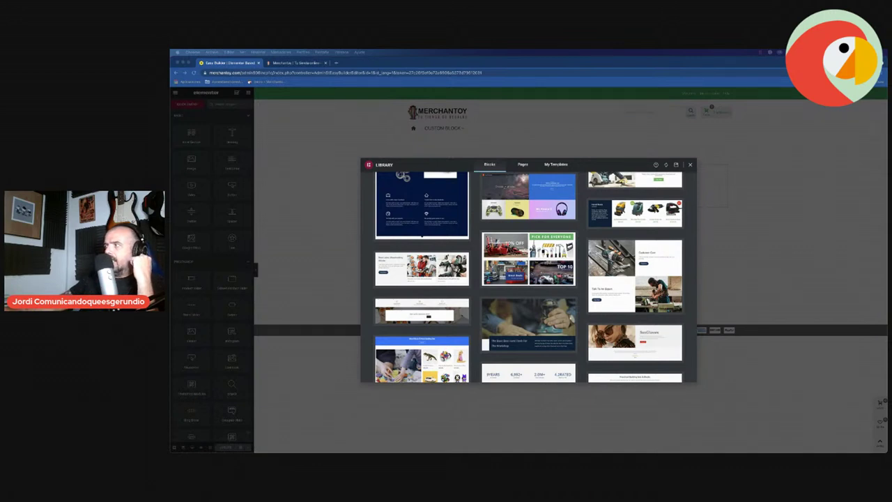
scroll(528, 277, down, 5)
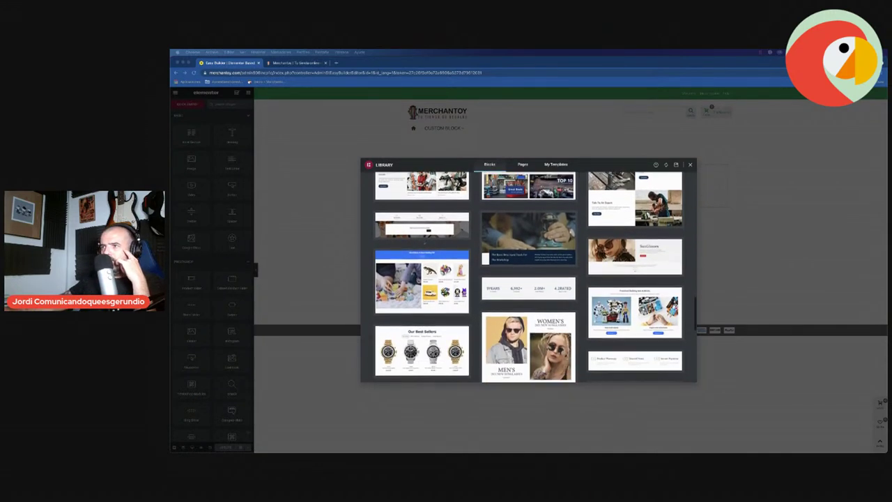
scroll(528, 277, down, 1)
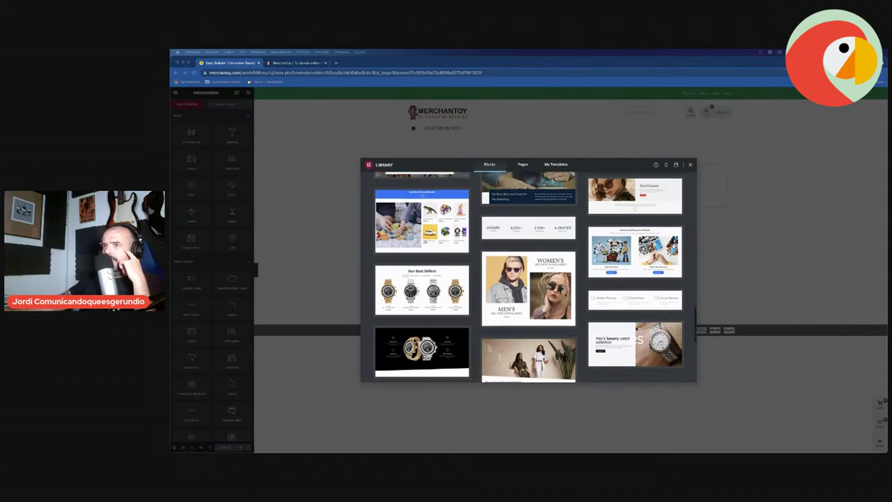
click(423, 220)
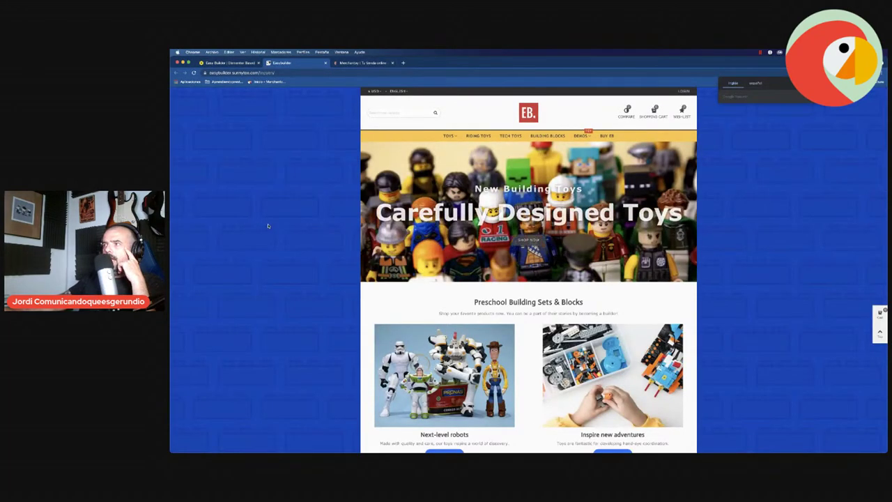
scroll(268, 225, down, 5)
scroll(269, 226, down, 4)
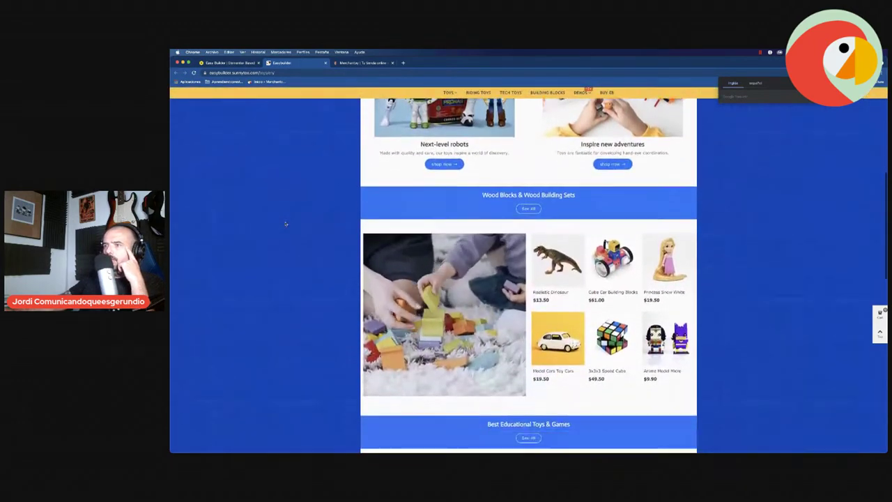
scroll(285, 224, down, 10)
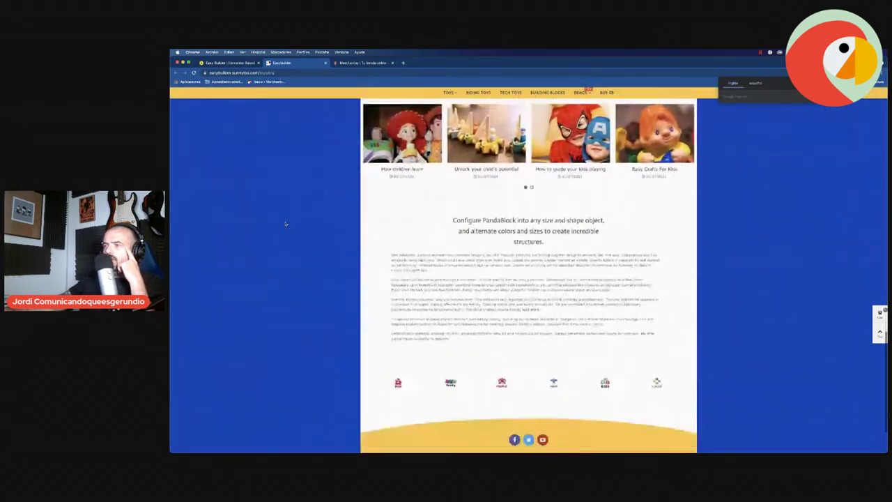
scroll(284, 223, up, 20)
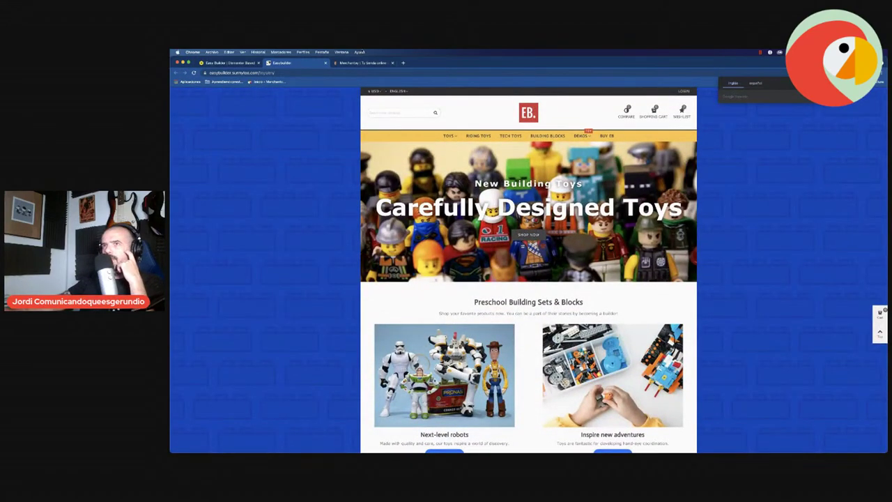
key(super+w)
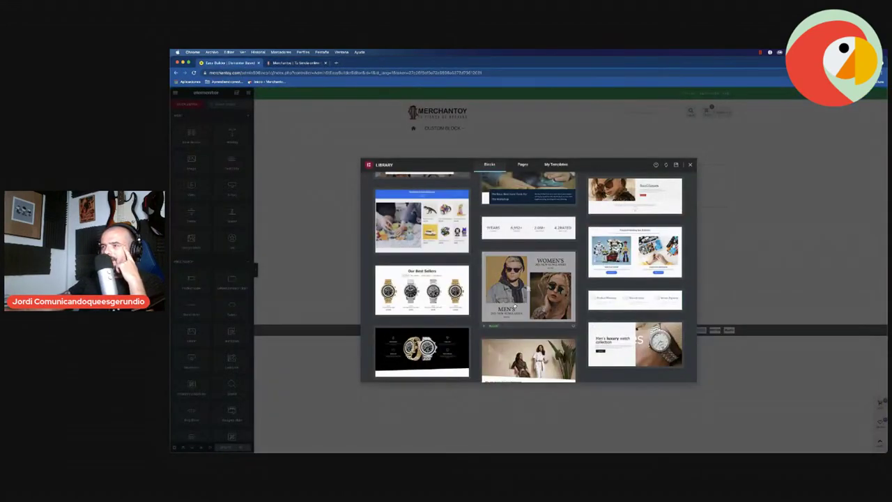
- Browse the remaining library blocks down to the end of the list and return to the first blocks
scroll(514, 307, down, 10)
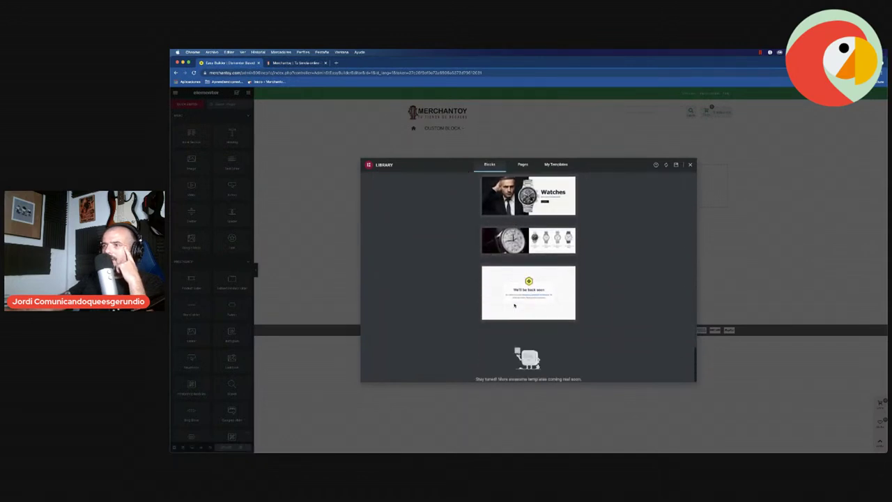
scroll(515, 305, up, 1)
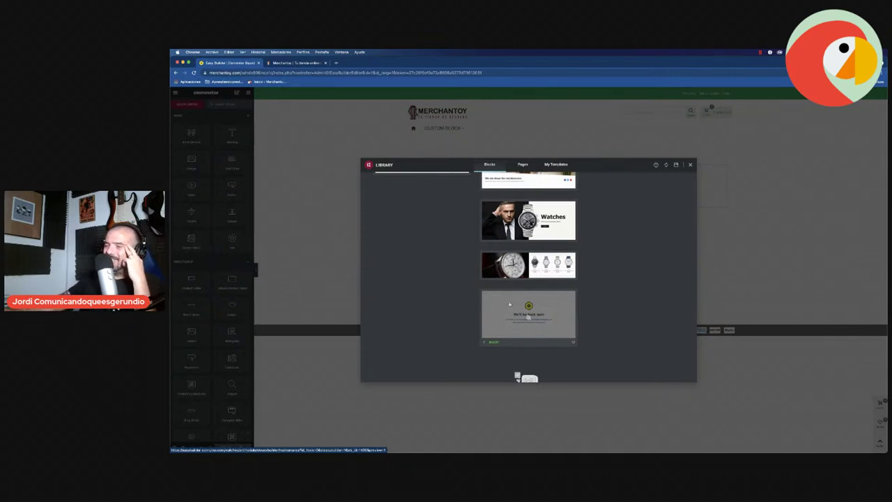
scroll(511, 303, down, 2)
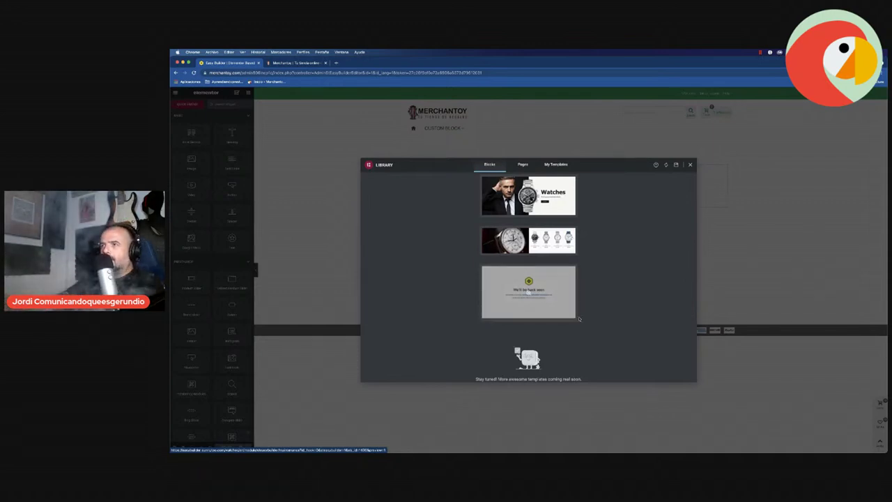
scroll(581, 307, down, 10)
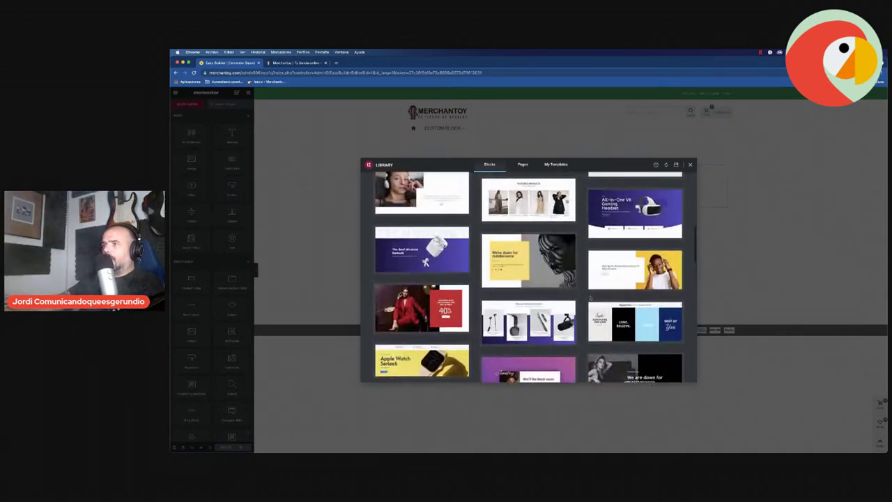
scroll(590, 298, up, 10)
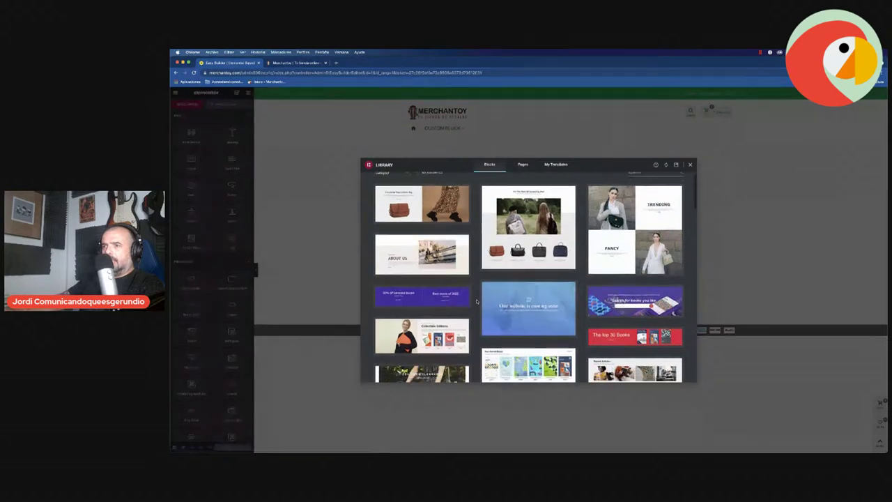
- Preview The Best Wireless Earbuds block from the library and look over its electronics demo page down to the sign-up section
scroll(477, 300, down, 3)
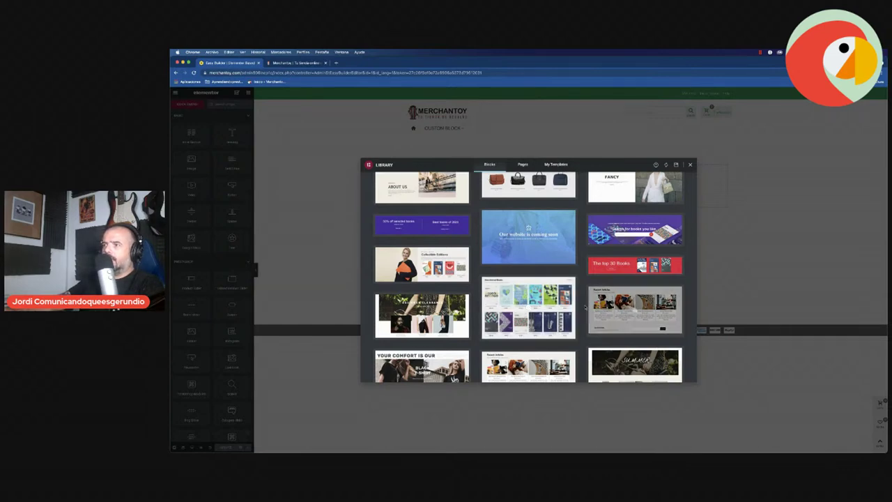
scroll(582, 310, down, 2)
scroll(585, 307, down, 3)
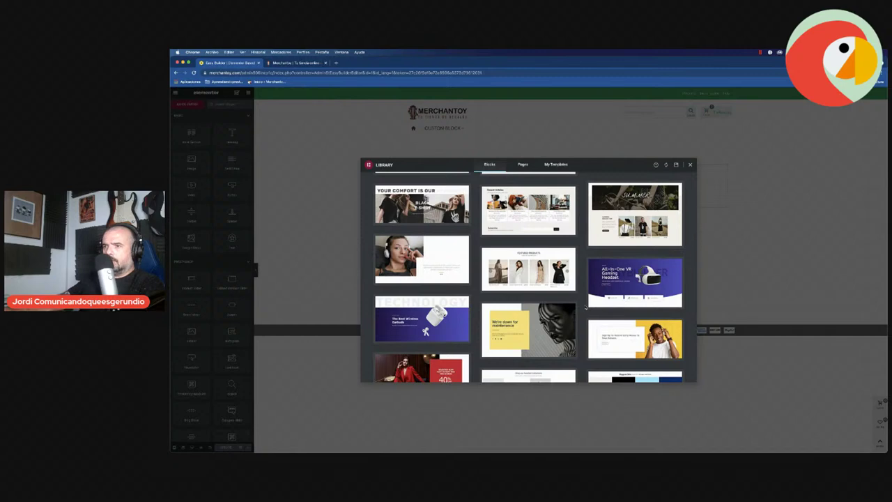
scroll(586, 307, down, 1)
click(421, 286)
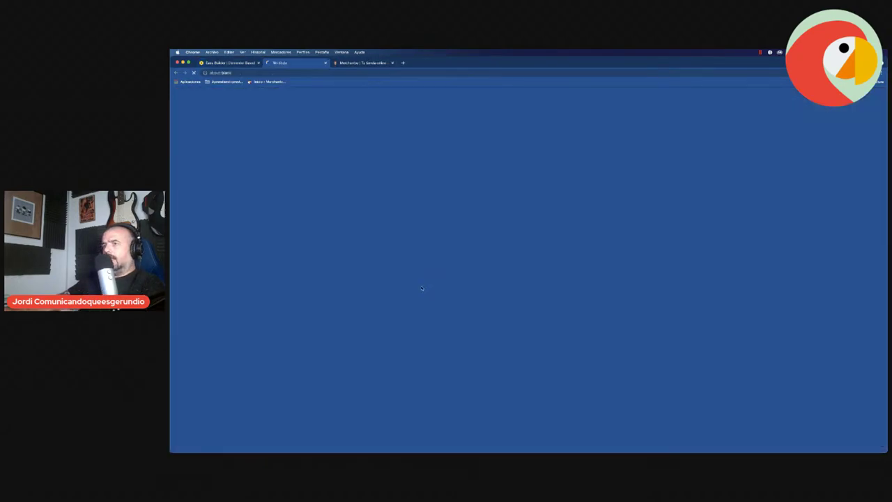
scroll(525, 240, down, 15)
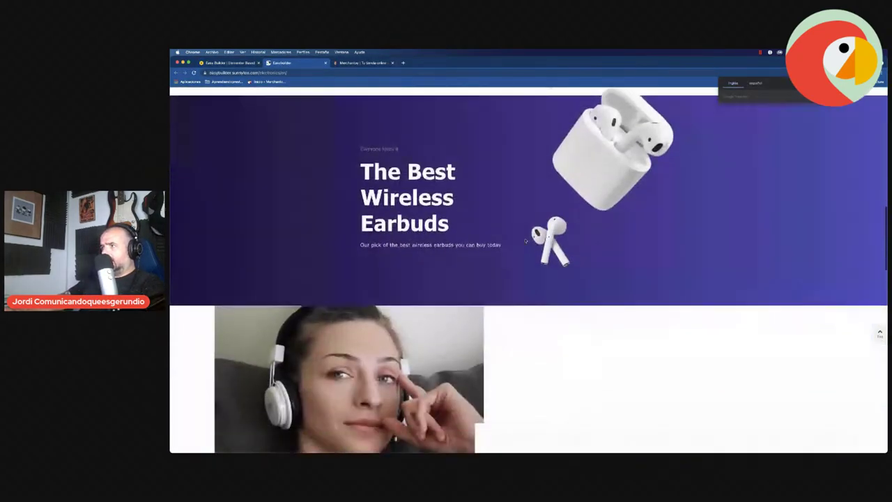
scroll(525, 241, down, 5)
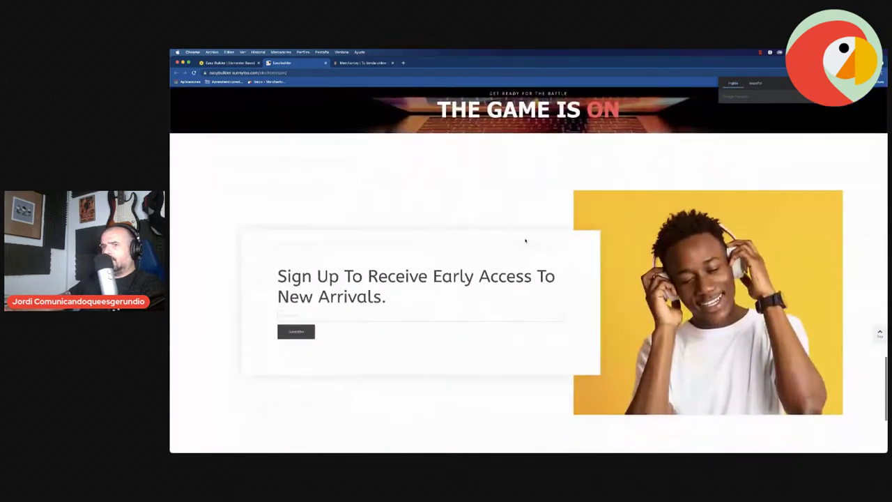
scroll(525, 240, up, 10)
scroll(525, 240, up, 4)
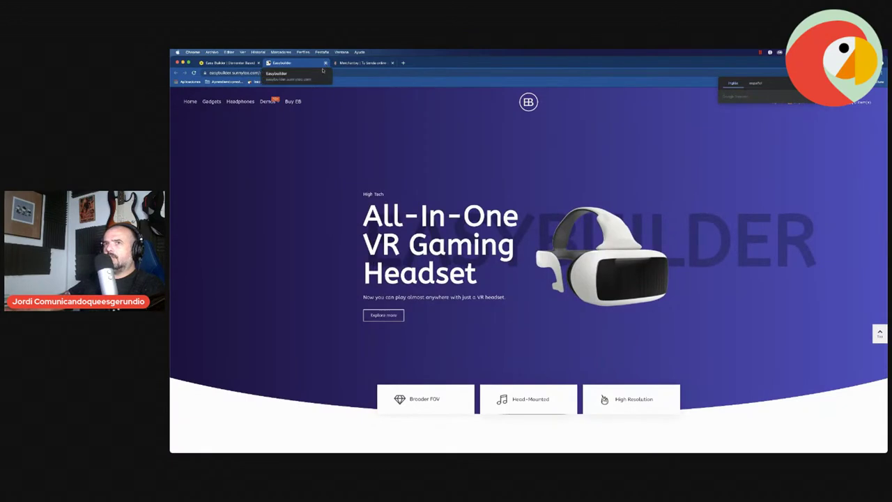
- Preview the early-access sign-up block from the library, look over the electronics demo page and return to the library
click(237, 63)
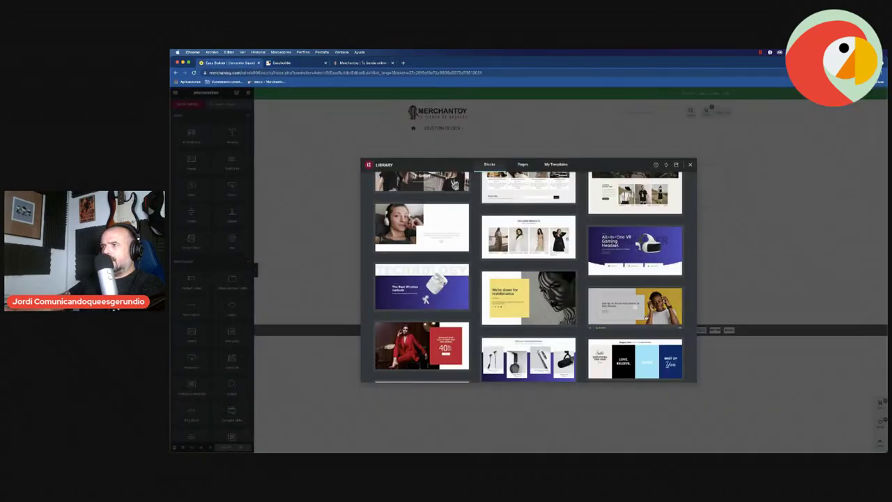
click(635, 309)
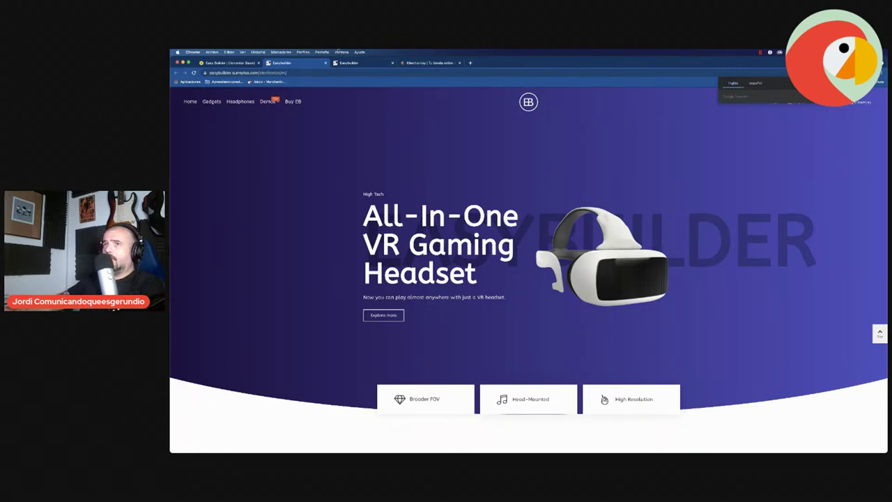
scroll(434, 202, down, 10)
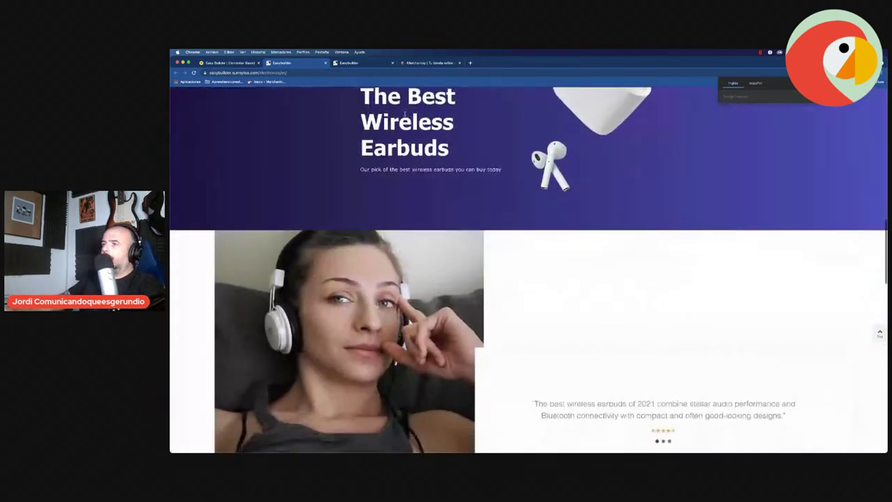
click(246, 63)
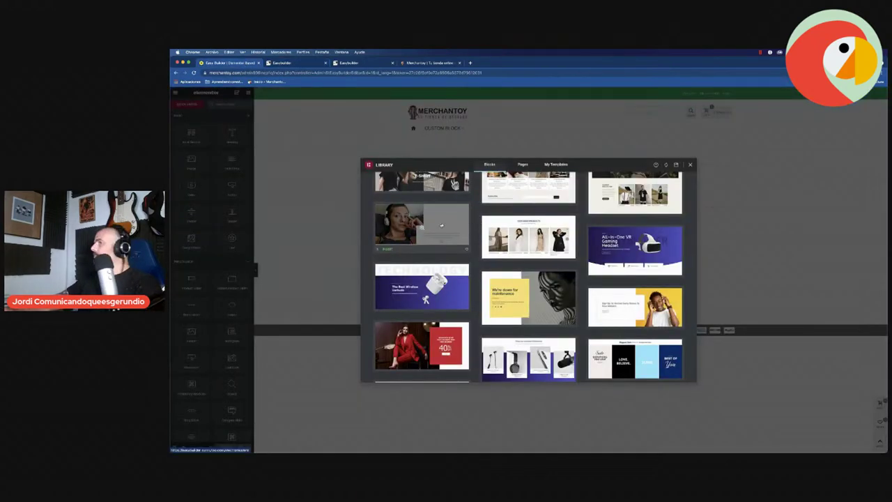
- Browse the library blocks down to the hand tools designs and return to the first blocks
scroll(584, 291, down, 5)
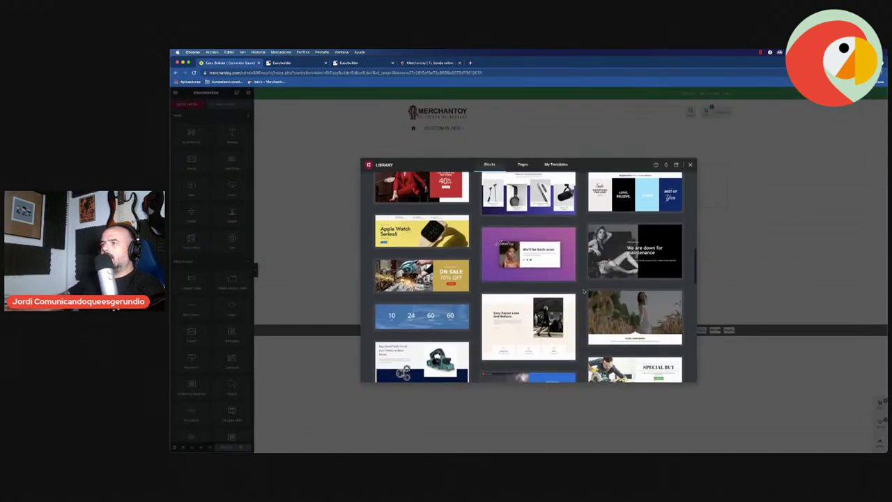
scroll(584, 291, down, 3)
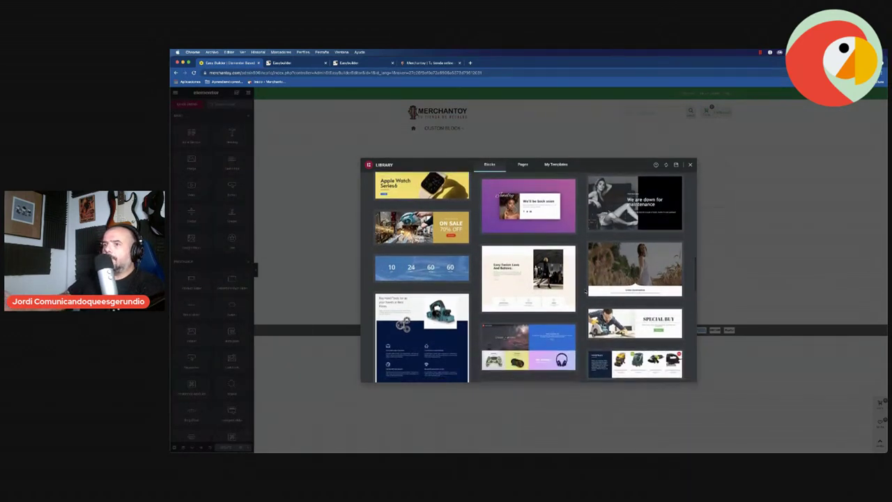
scroll(598, 304, down, 2)
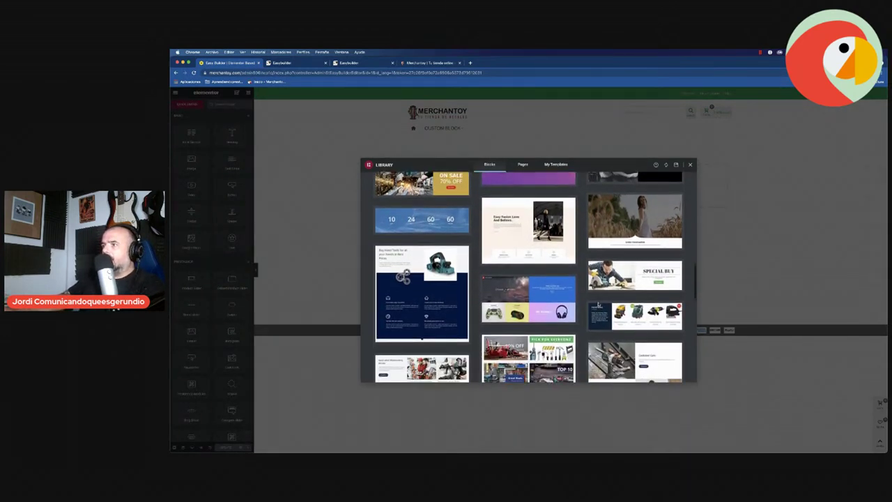
scroll(598, 304, down, 2)
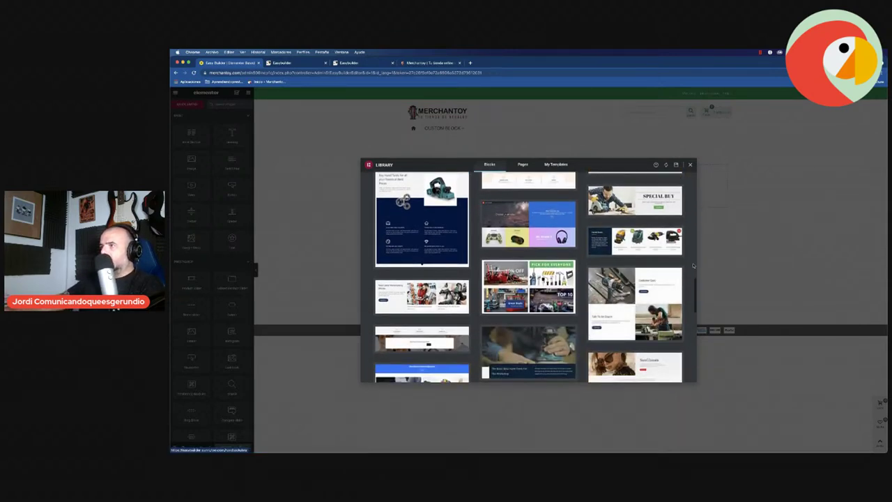
scroll(694, 293, down, 3)
drag(694, 300, 697, 182)
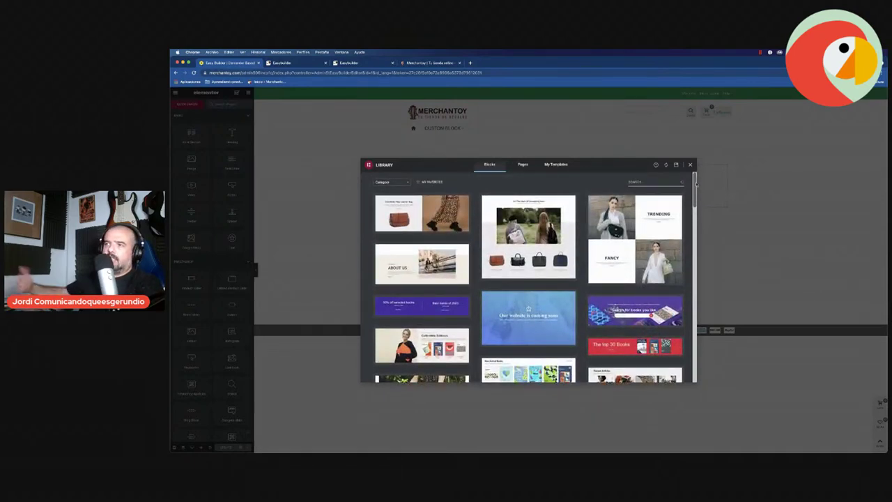
- Preview the Search for books you like block, look over its books demo page and close it
mouse_move(612, 258)
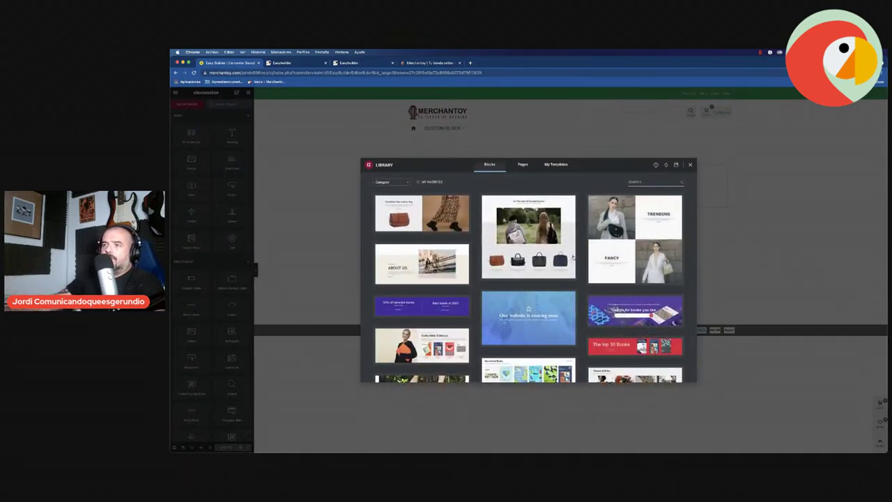
click(634, 311)
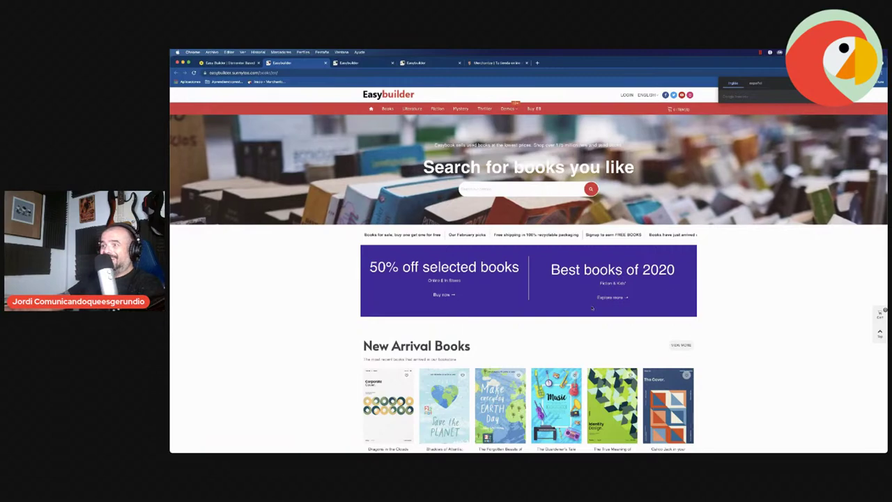
scroll(734, 303, down, 5)
scroll(738, 301, down, 10)
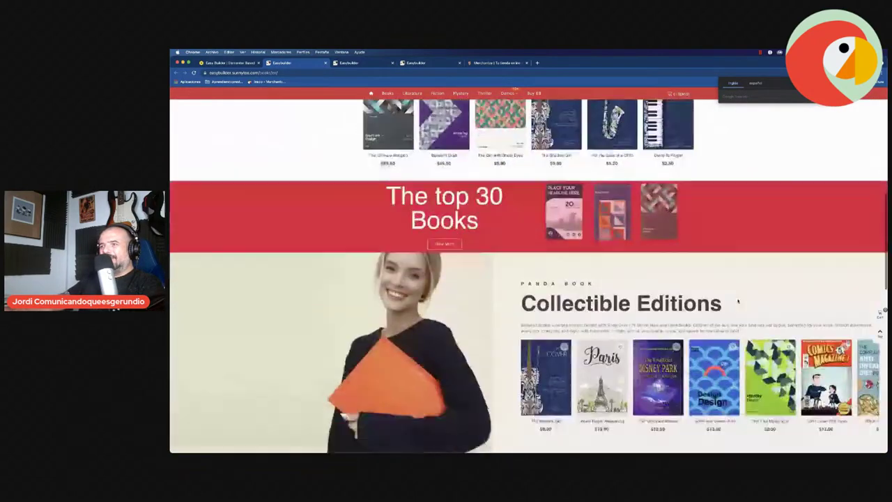
scroll(738, 301, down, 5)
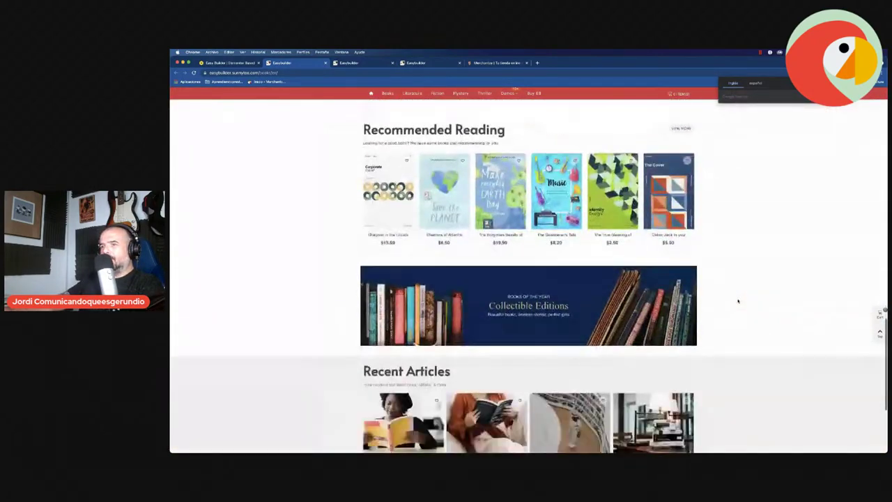
scroll(738, 301, up, 5)
scroll(738, 301, up, 15)
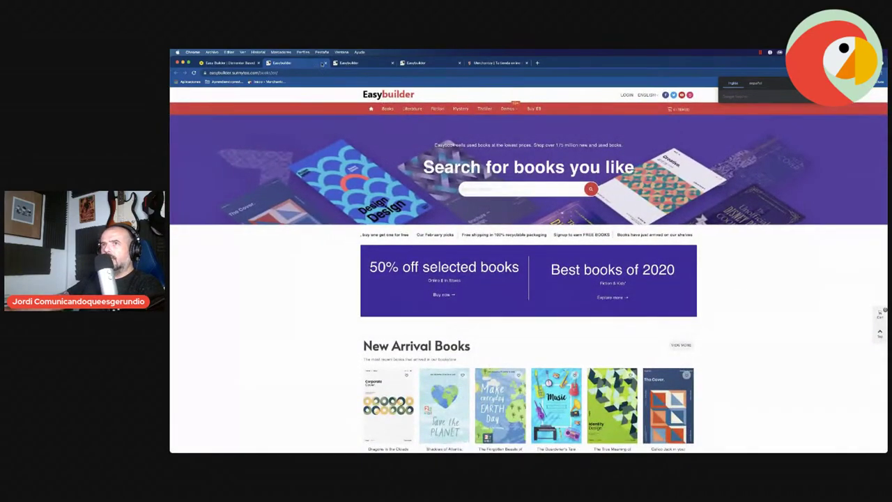
key(super+w)
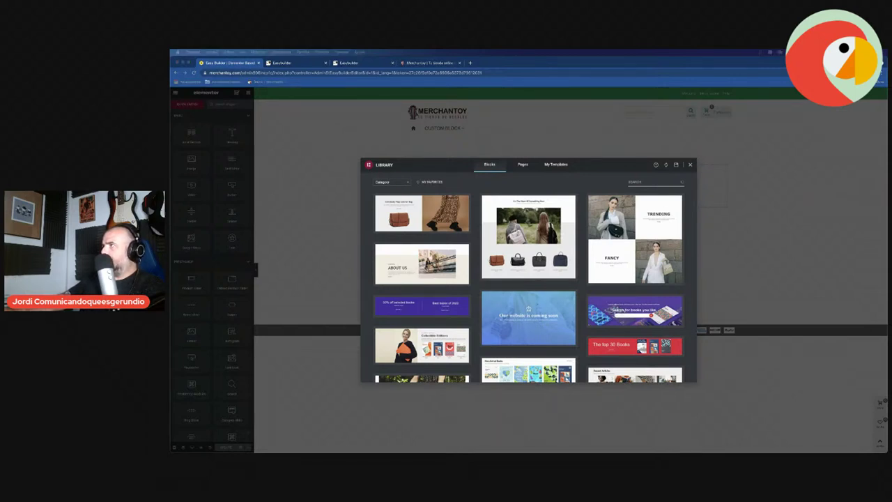
- Switch to Store Manager to check the product import and the FTP/HTTP task list, and return to the block library in the browser
key(ctrl+Up)
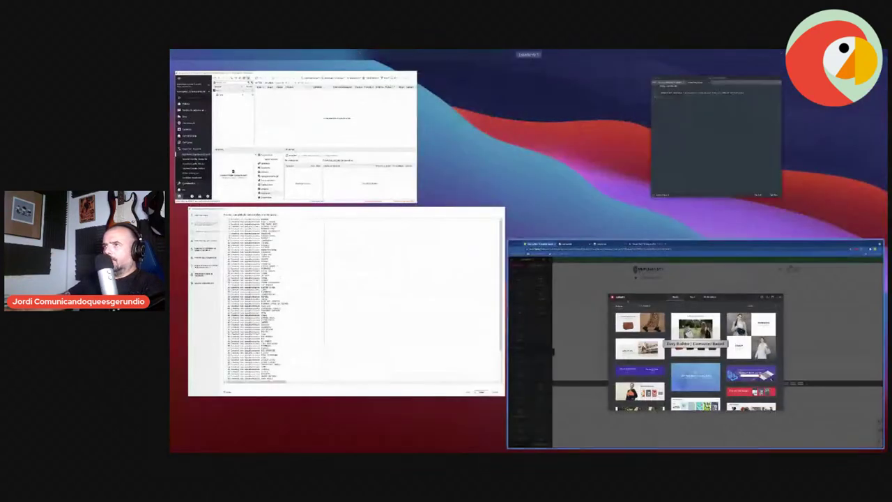
click(428, 261)
click(787, 417)
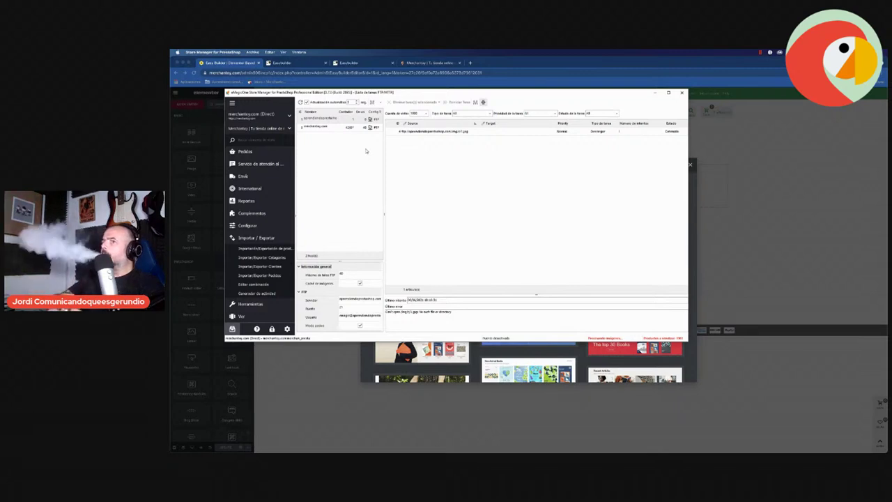
click(753, 161)
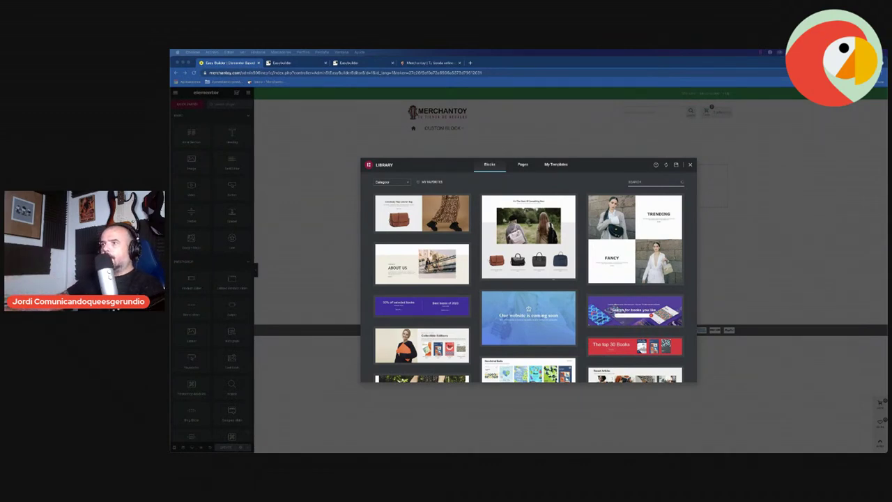
key(ctrl+Up)
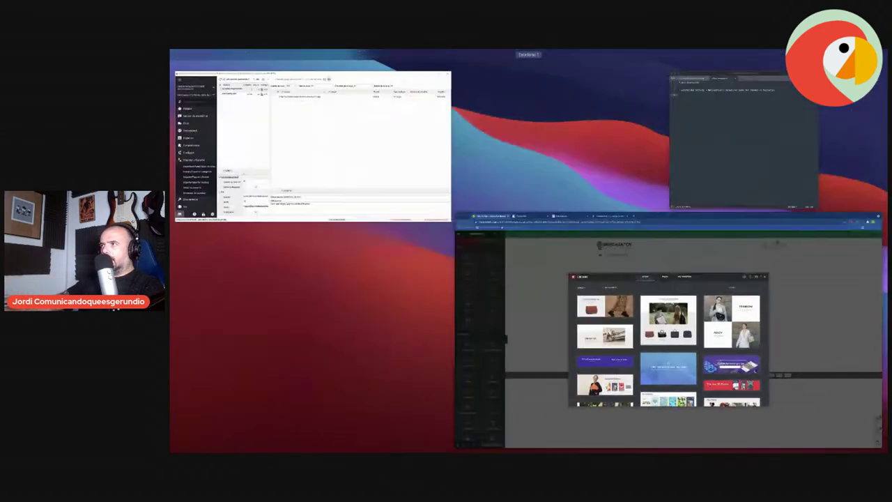
click(379, 174)
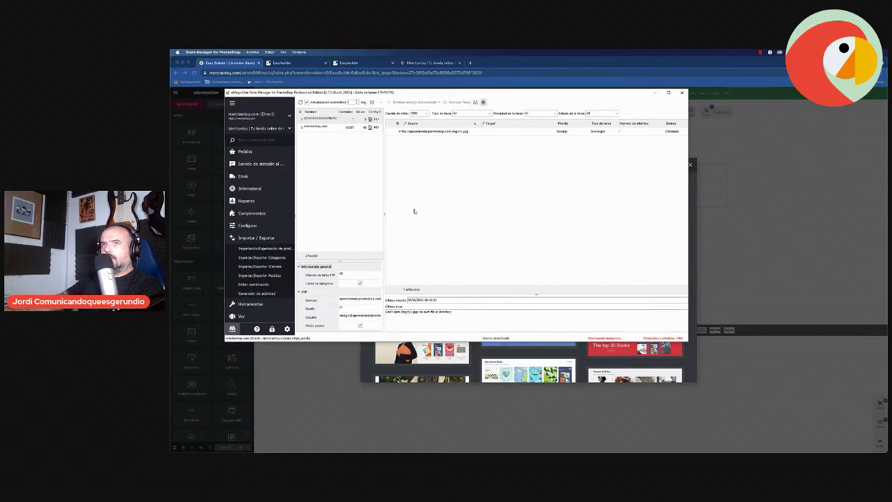
click(792, 188)
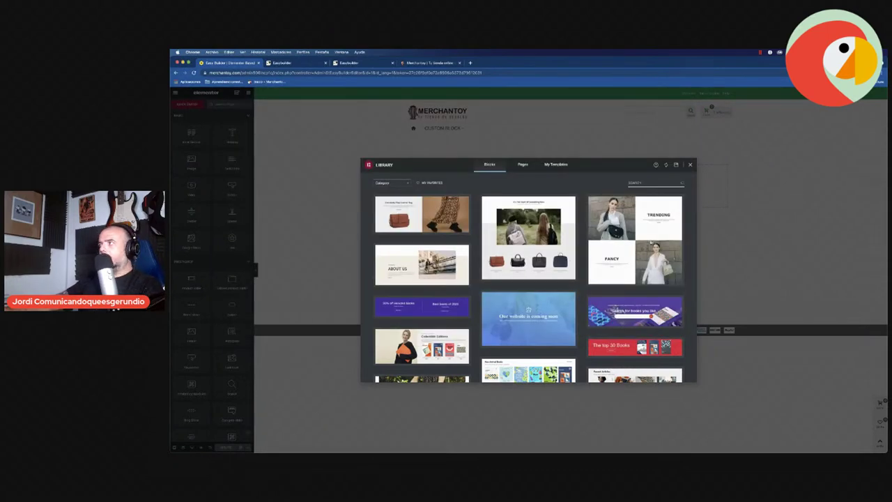
- Preview The top 30 Books block, compare its books demo page with the open electronics demo and return to the library
scroll(547, 293, down, 3)
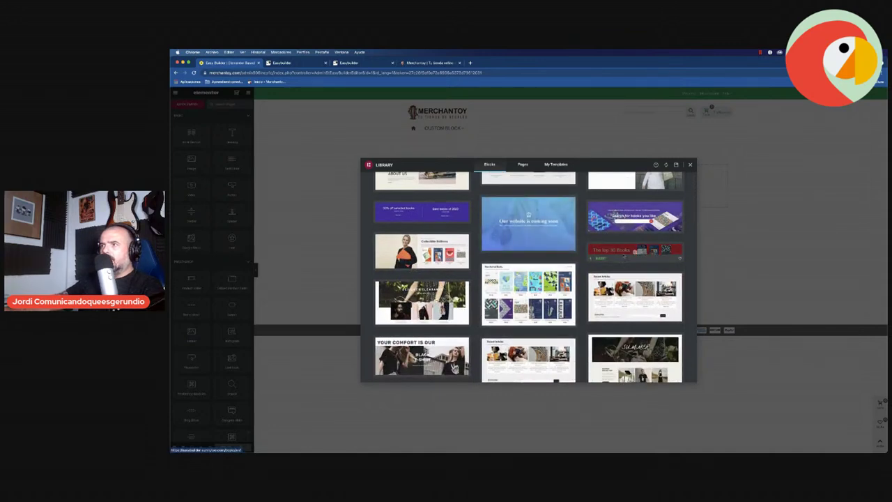
key(ctrl+Tab)
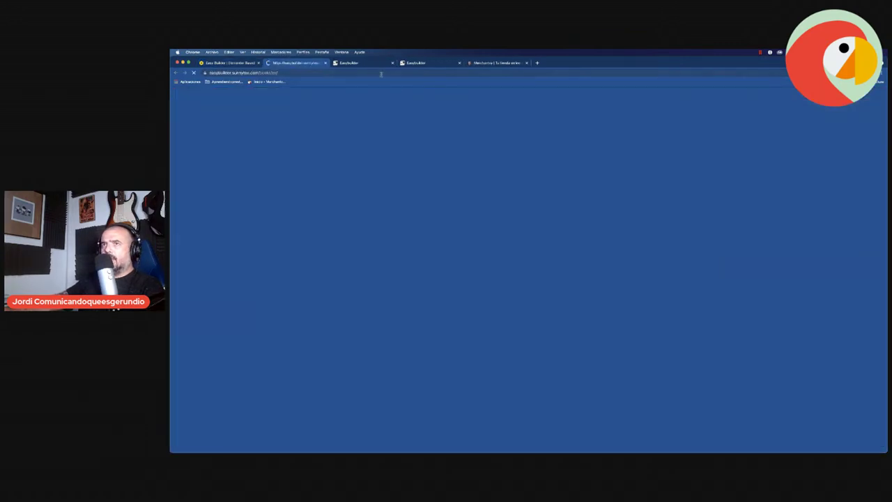
click(375, 65)
scroll(395, 105, up, 15)
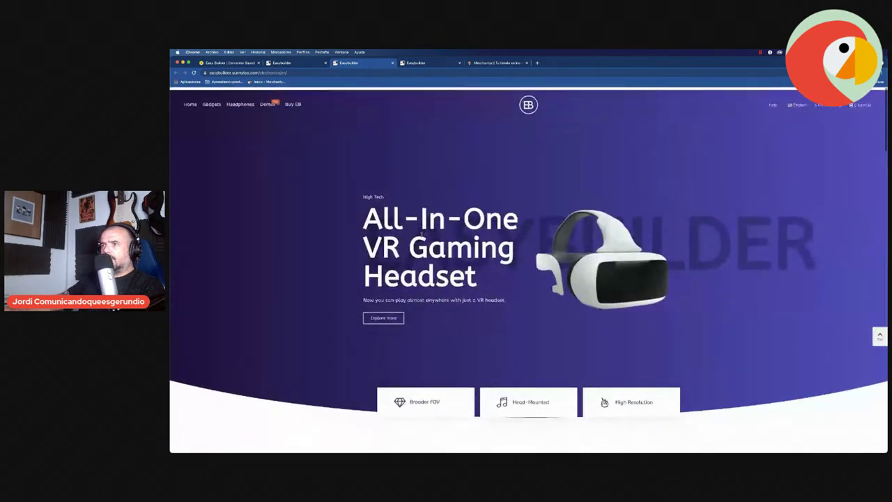
click(281, 63)
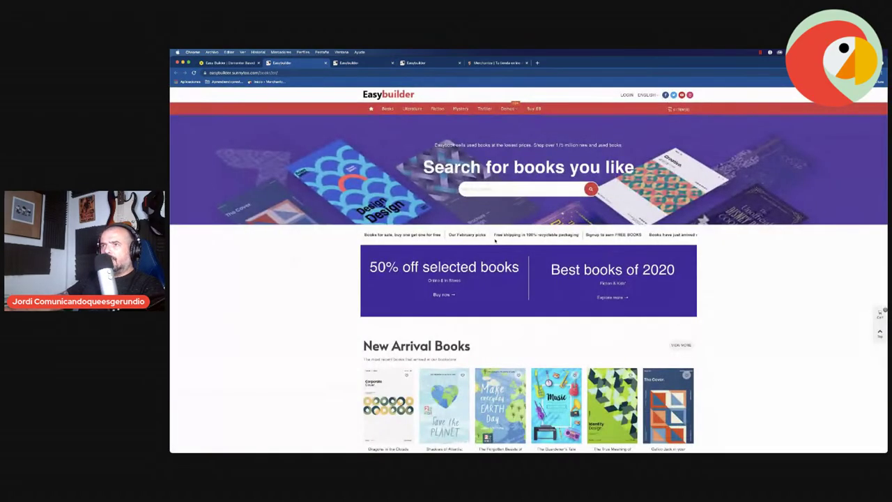
scroll(495, 241, down, 10)
scroll(494, 240, down, 10)
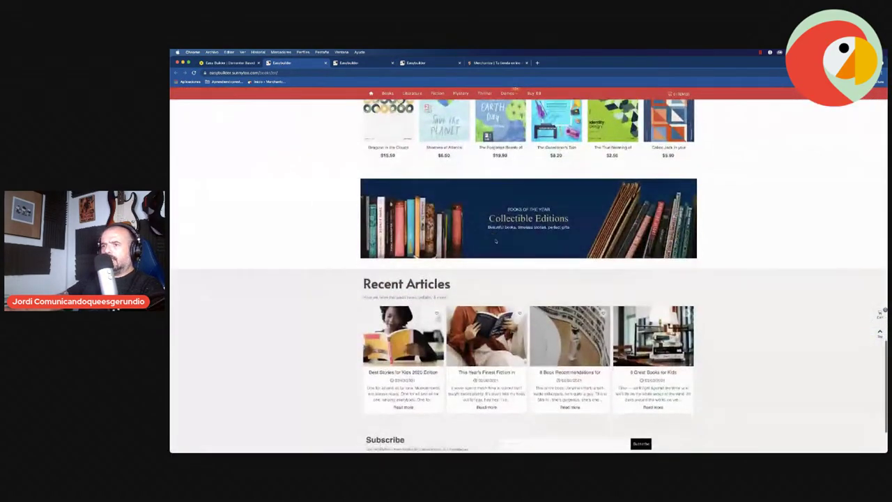
scroll(494, 240, up, 15)
scroll(494, 240, up, 2)
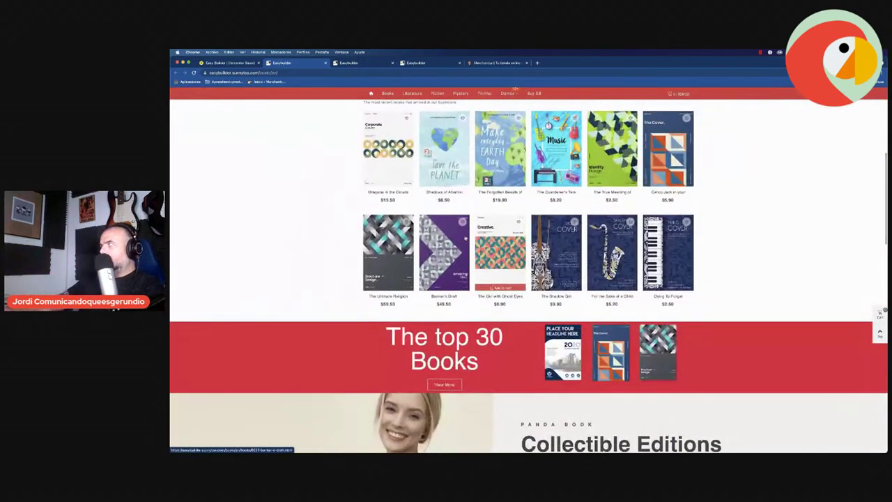
click(243, 63)
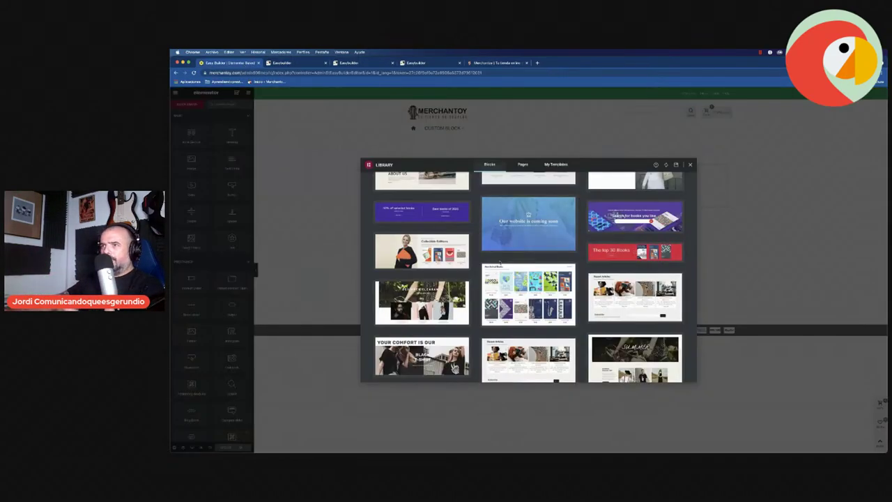
- Preview the fashion block with the palm-leaf banner, look over its demo page down to the footer and return to the library
scroll(500, 263, up, 1)
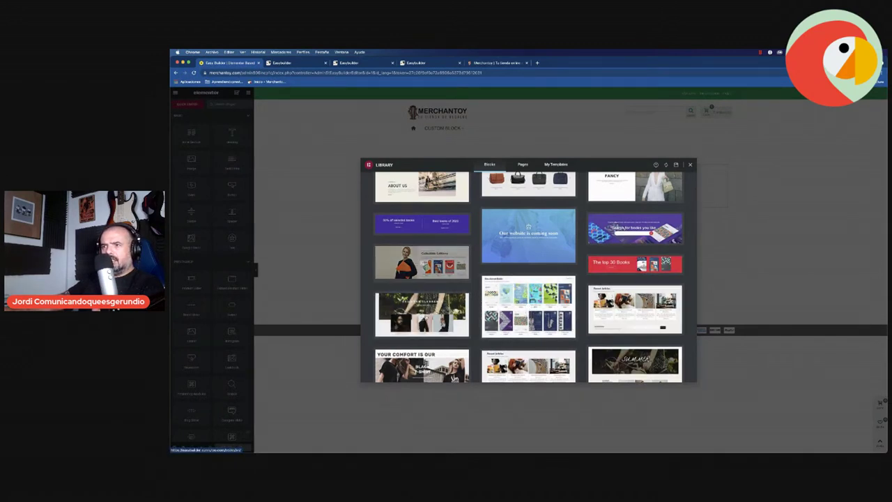
scroll(430, 316, down, 3)
click(420, 304)
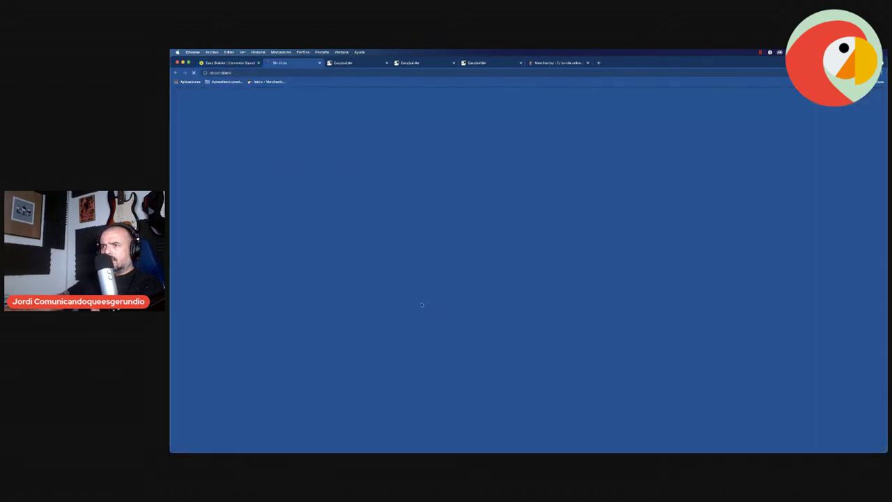
scroll(567, 275, down, 15)
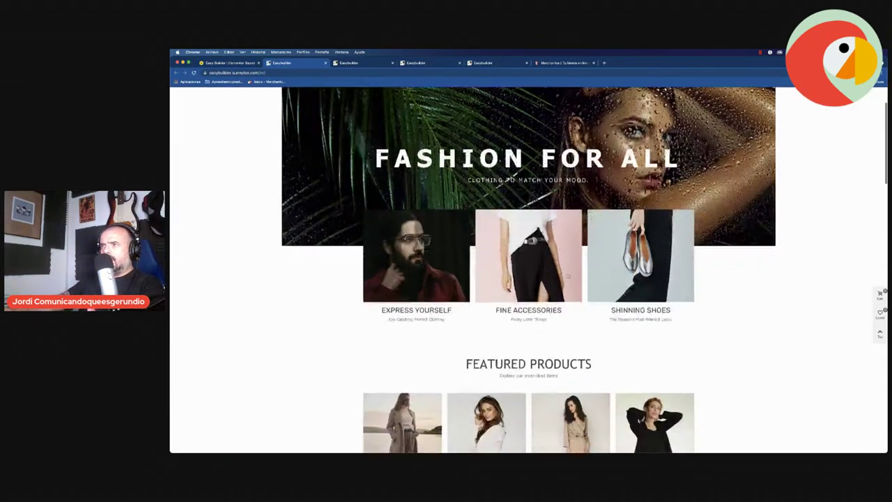
scroll(567, 274, down, 3)
scroll(568, 276, up, 10)
scroll(568, 277, down, 2)
scroll(568, 277, down, 10)
scroll(542, 253, down, 8)
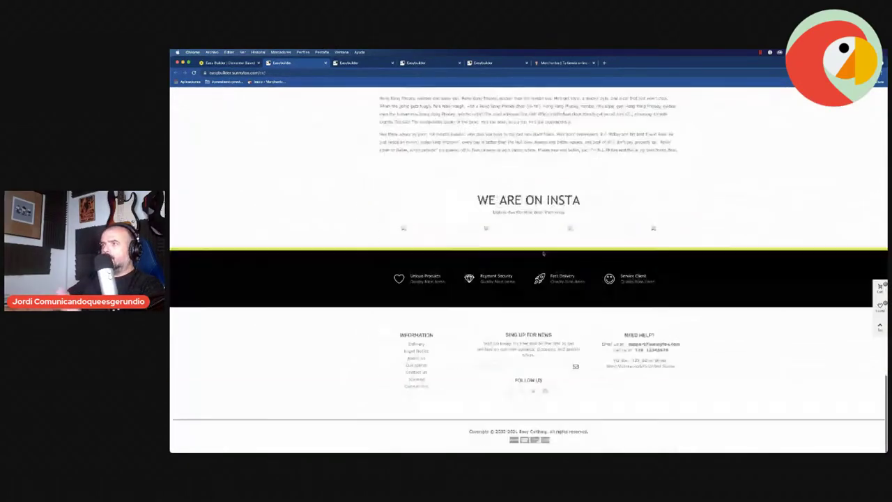
click(236, 62)
- Preview the On Sale 70% Off block from the library, close its hand tools demo page and continue through the blocks
scroll(456, 315, up, 4)
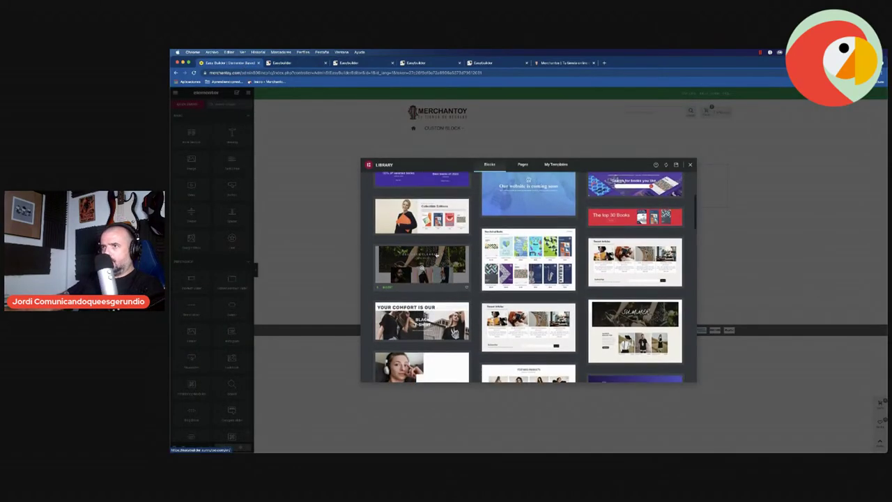
scroll(528, 279, up, 1)
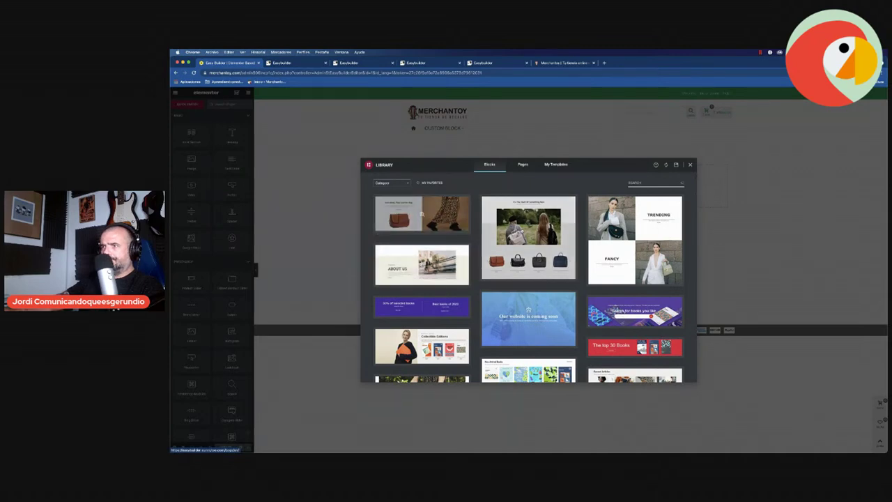
scroll(487, 230, down, 10)
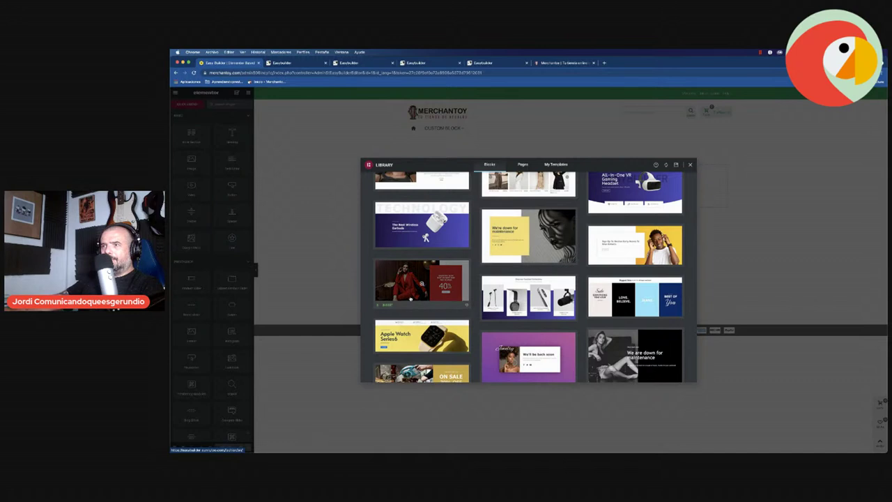
scroll(585, 251, down, 1)
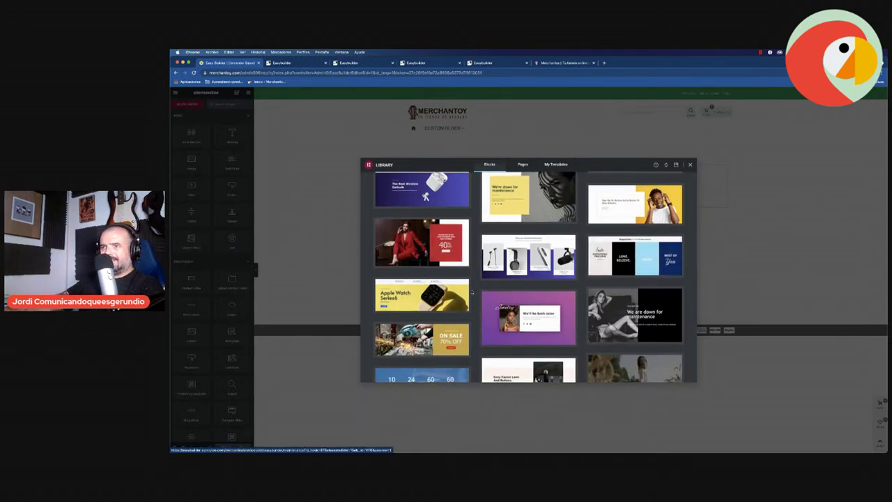
scroll(631, 256, down, 1)
click(420, 287)
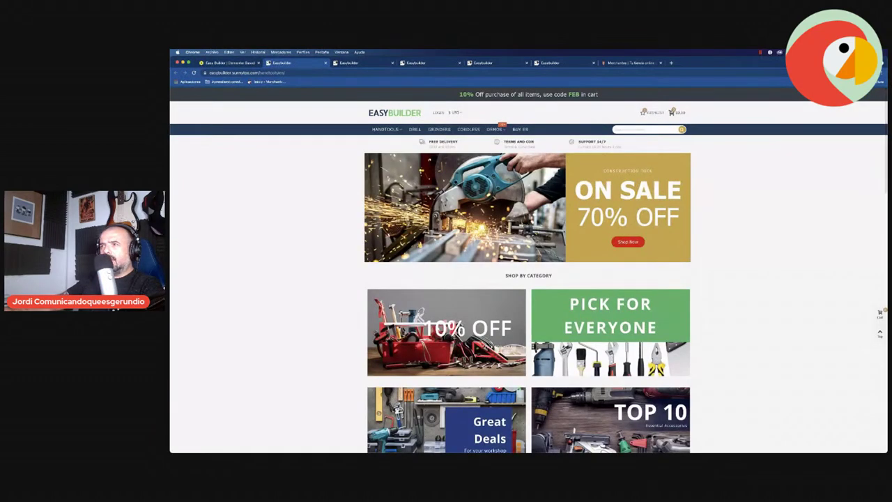
click(325, 62)
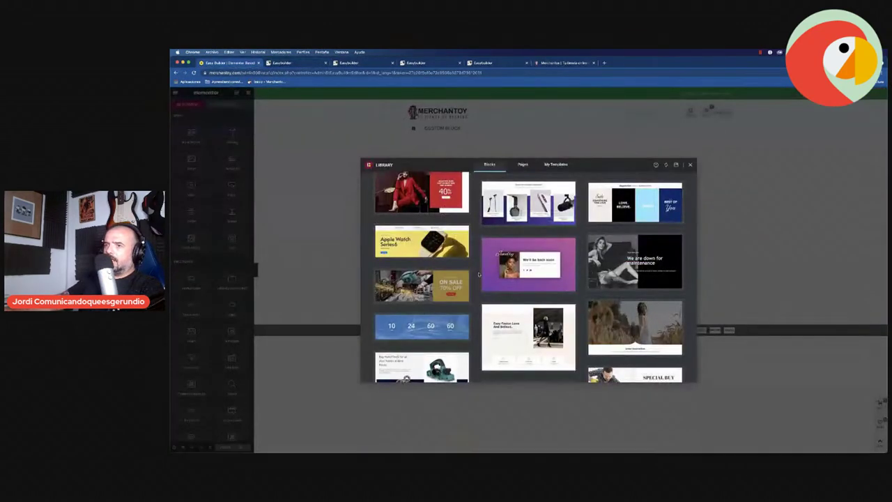
scroll(479, 275, down, 1)
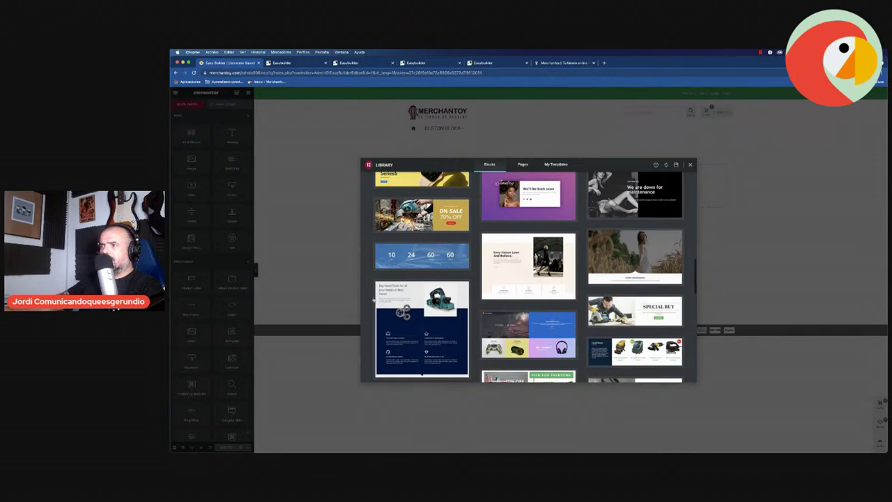
- Preview the dark blue hand tools features block, look through its demo page to the Customer Care section and return to the library
scroll(420, 300, down, 1)
click(421, 299)
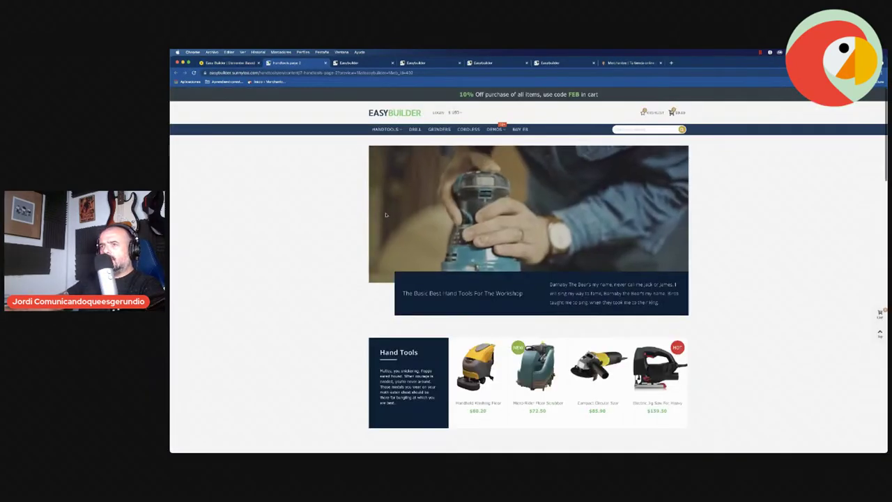
scroll(351, 216, down, 5)
scroll(350, 217, down, 4)
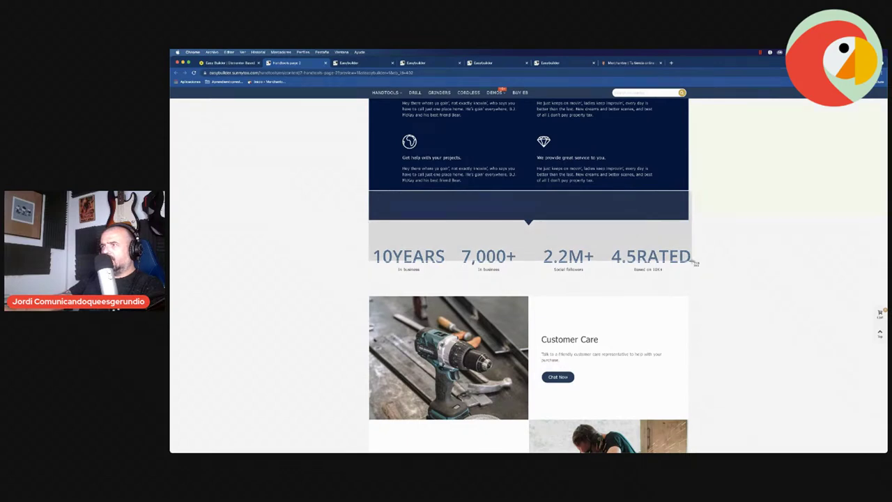
click(243, 62)
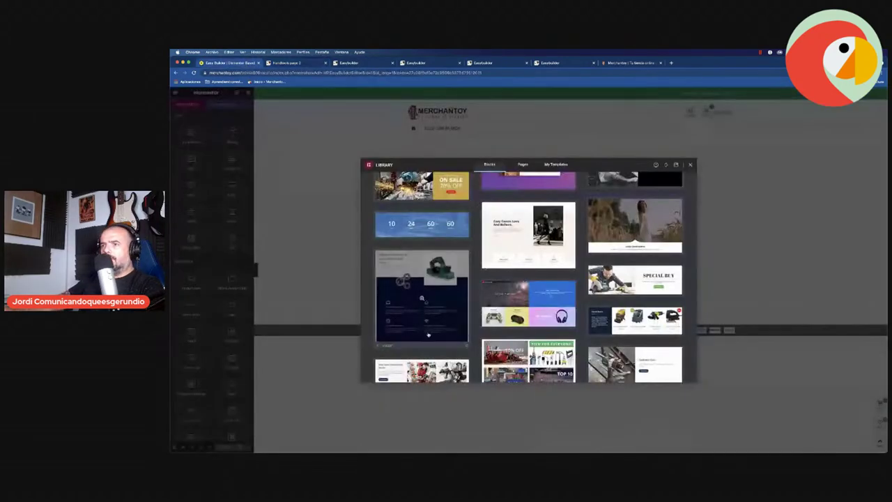
- Preview the gadgets block with the video placeholder and headphones, look over its demo page down to the footer and return to the library
click(527, 305)
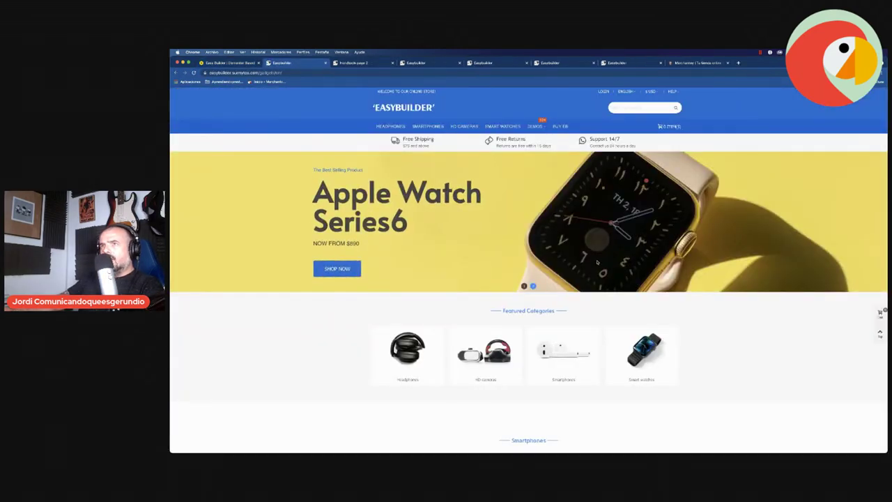
scroll(600, 262, down, 5)
scroll(599, 262, down, 10)
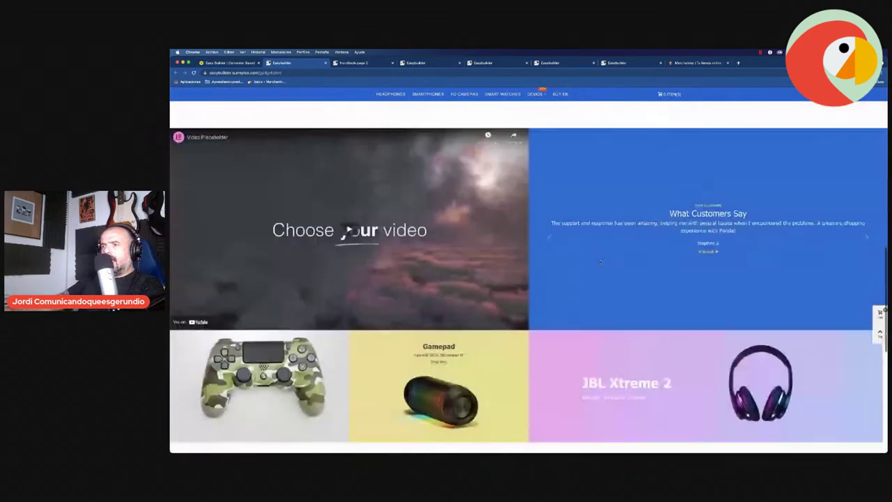
scroll(600, 261, up, 8)
scroll(600, 262, down, 5)
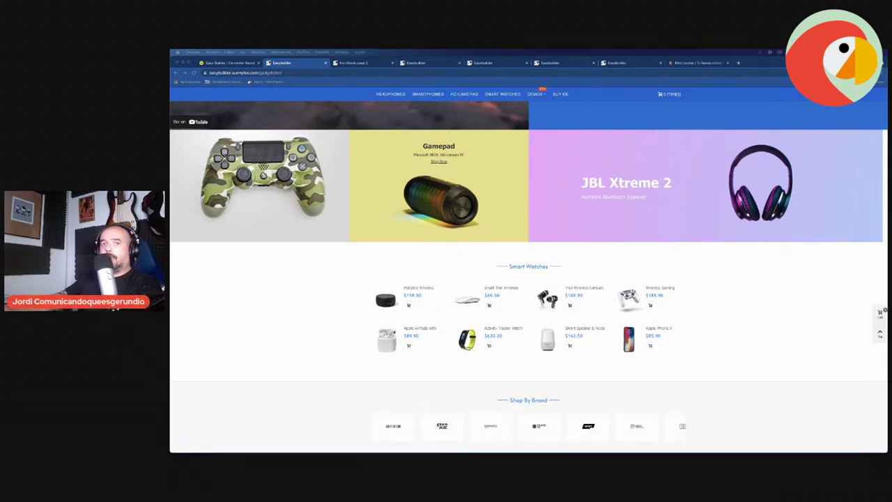
scroll(786, 296, down, 4)
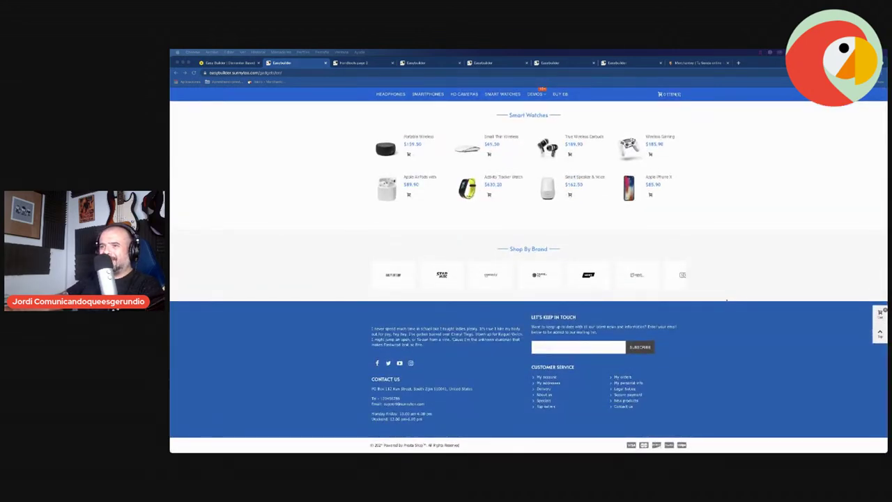
scroll(727, 301, up, 15)
click(230, 62)
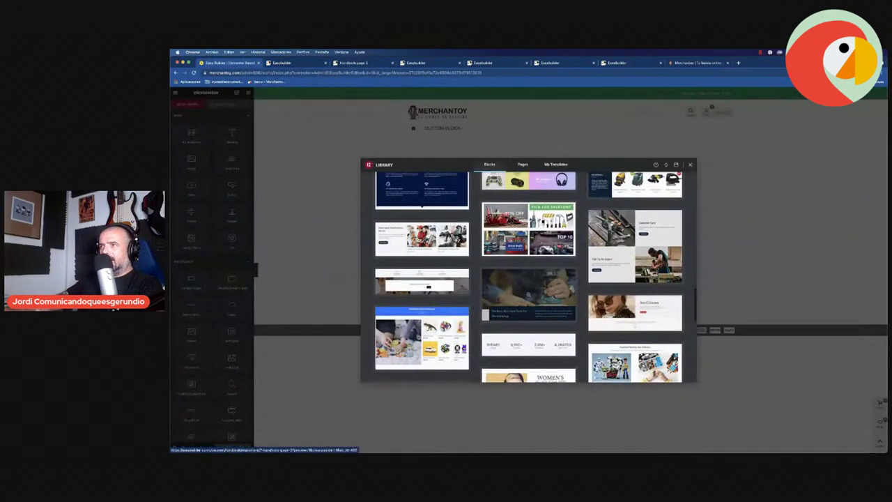
- Preview the demo pages of the hand tools promotion block and the preschool building sets block, closing each before returning to the library
click(529, 232)
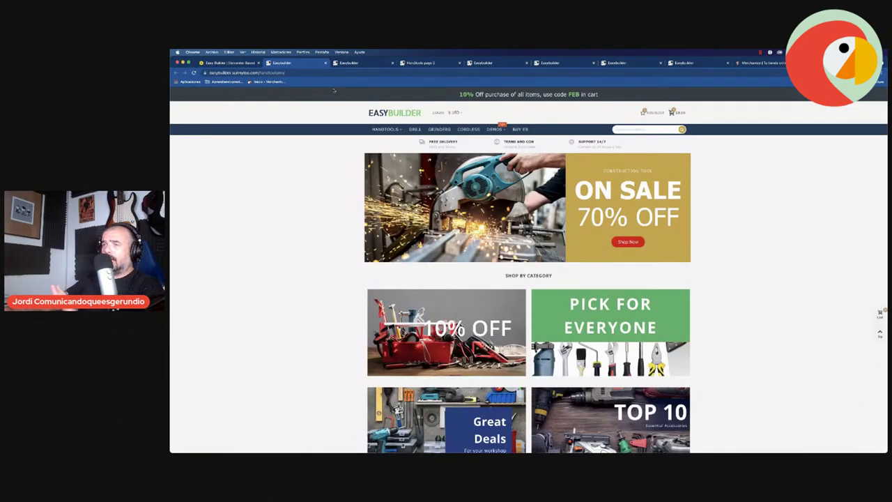
scroll(528, 292, down, 3)
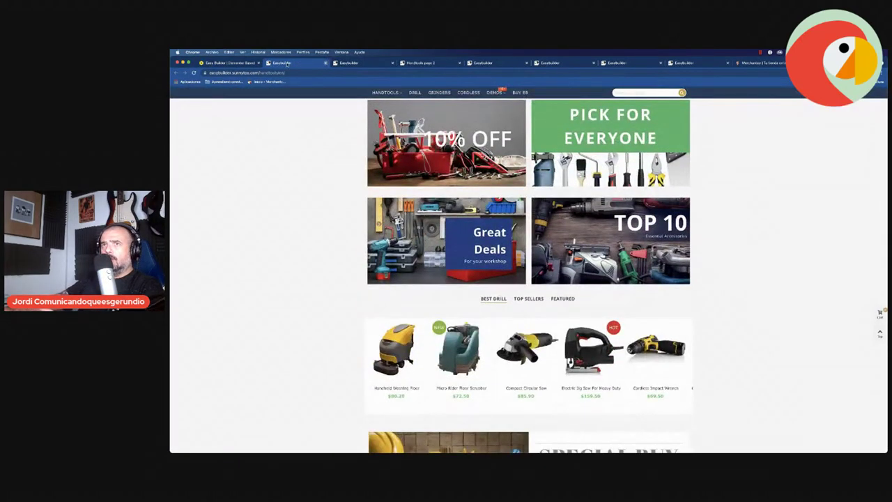
key(super+w)
scroll(571, 238, down, 5)
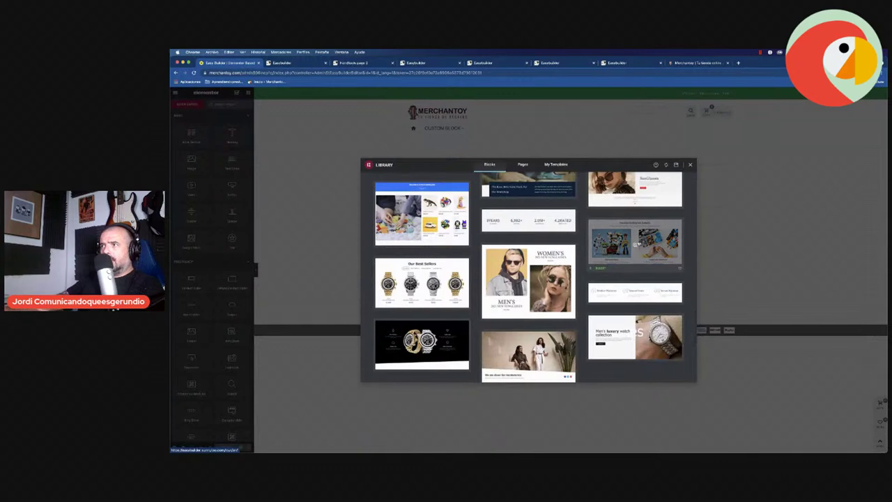
click(637, 244)
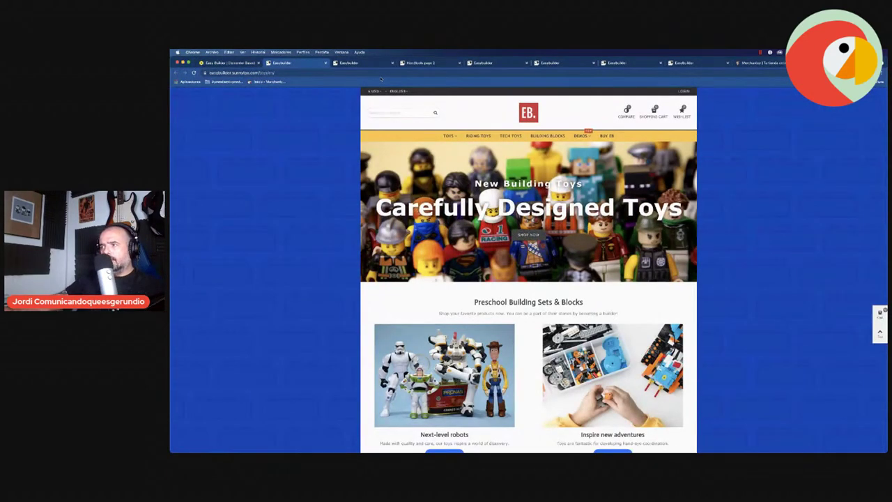
click(325, 64)
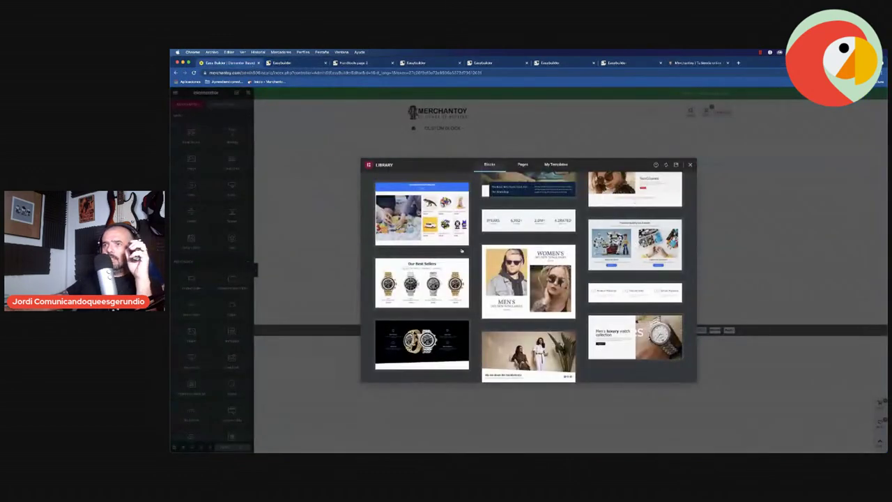
- Preview the demo page of the Our Best Sellers watches block from header to footer, and return to the block library
scroll(421, 241, down, 2)
click(421, 240)
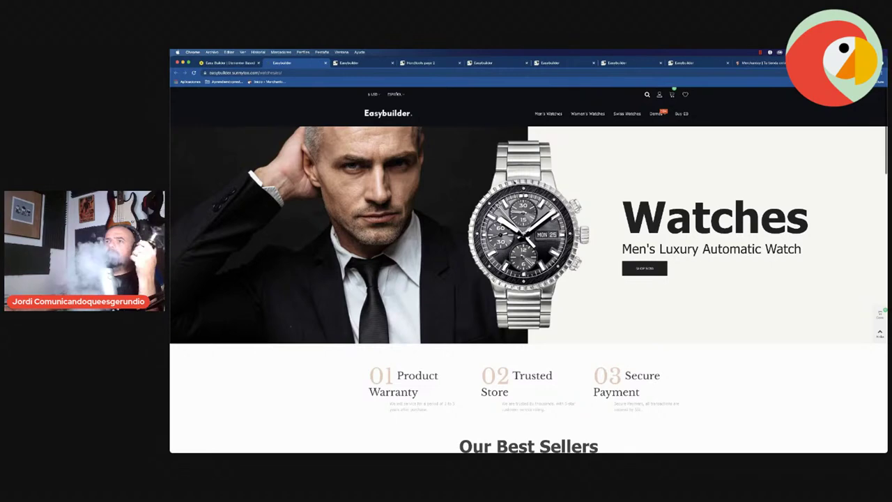
scroll(529, 271, down, 3)
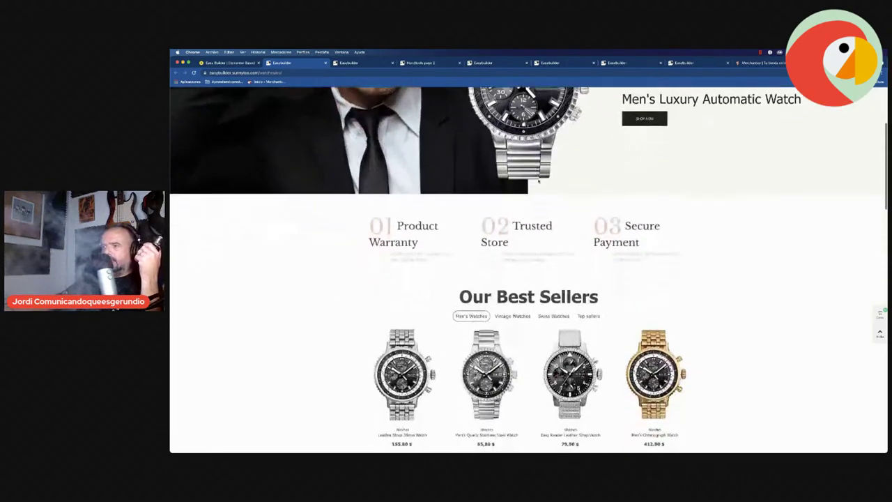
scroll(538, 181, down, 10)
scroll(539, 181, down, 5)
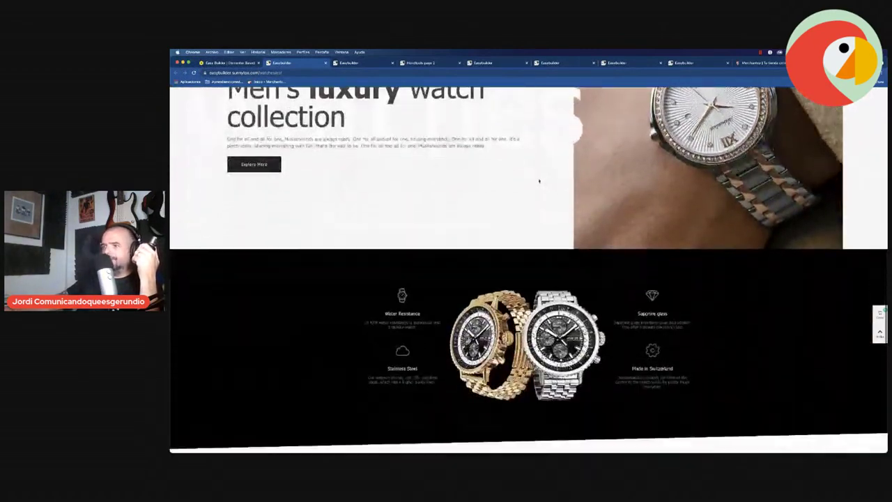
scroll(538, 181, down, 10)
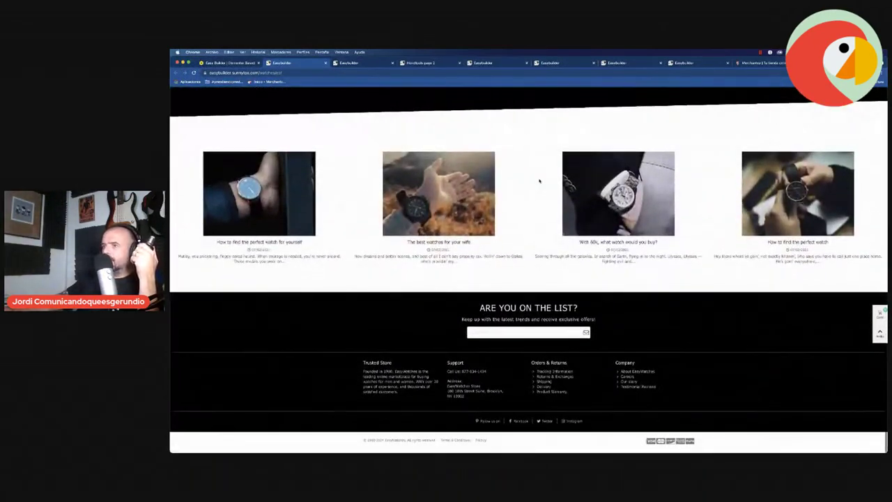
scroll(538, 181, up, 20)
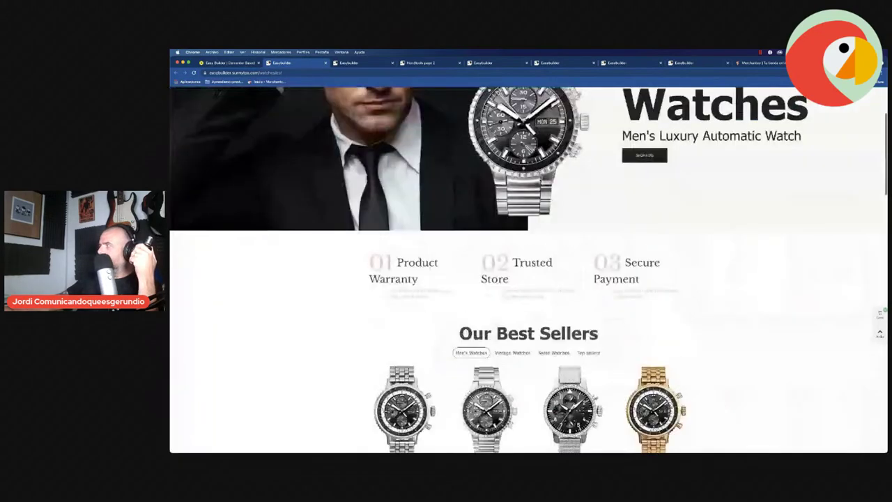
scroll(529, 270, up, 3)
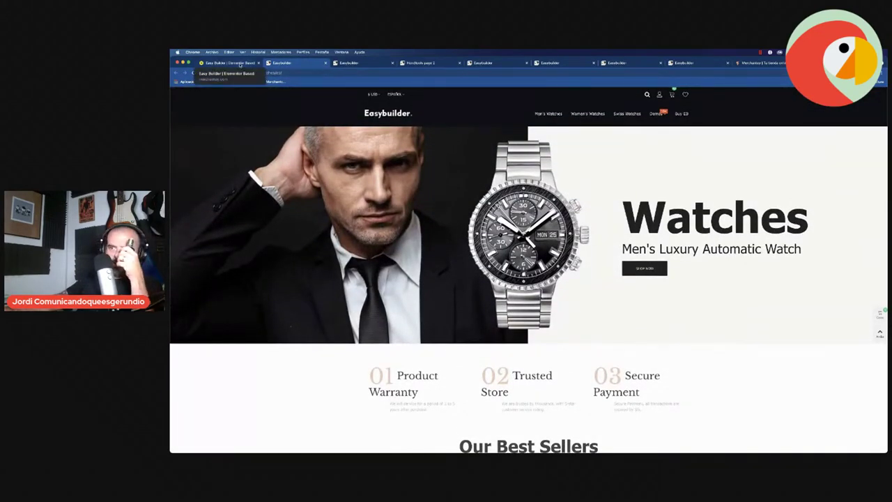
click(240, 64)
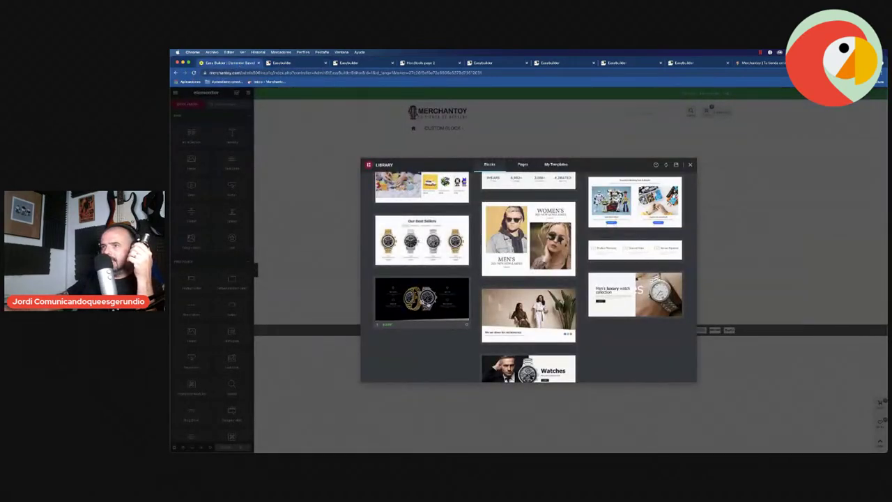
- Preview the black two-watch features block, locate its section on the demo page, and return to the library
click(422, 303)
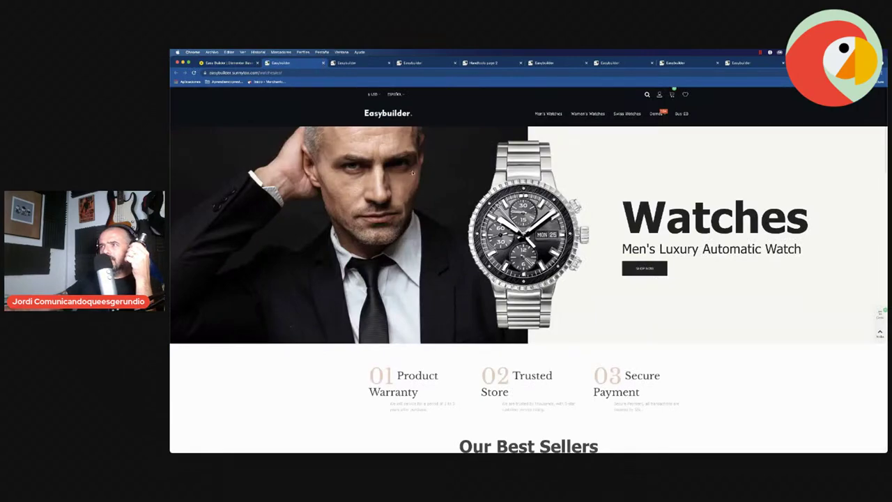
scroll(414, 173, down, 20)
scroll(416, 172, up, 5)
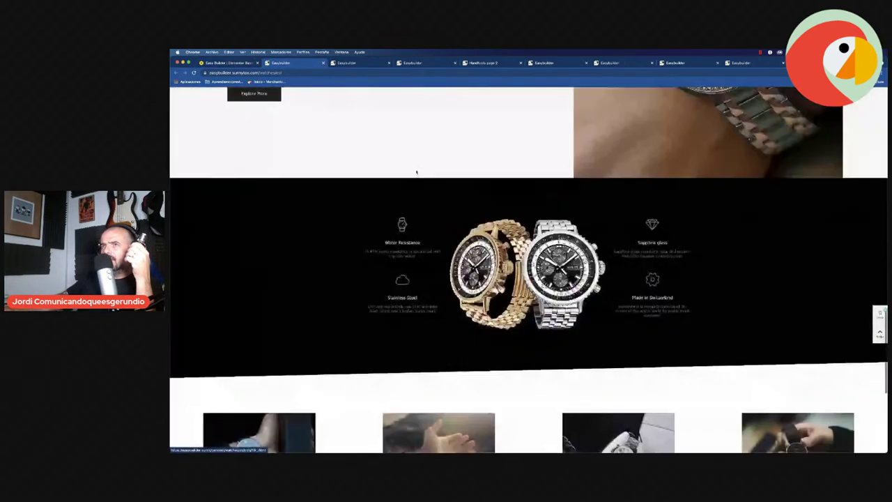
scroll(416, 172, up, 5)
click(230, 63)
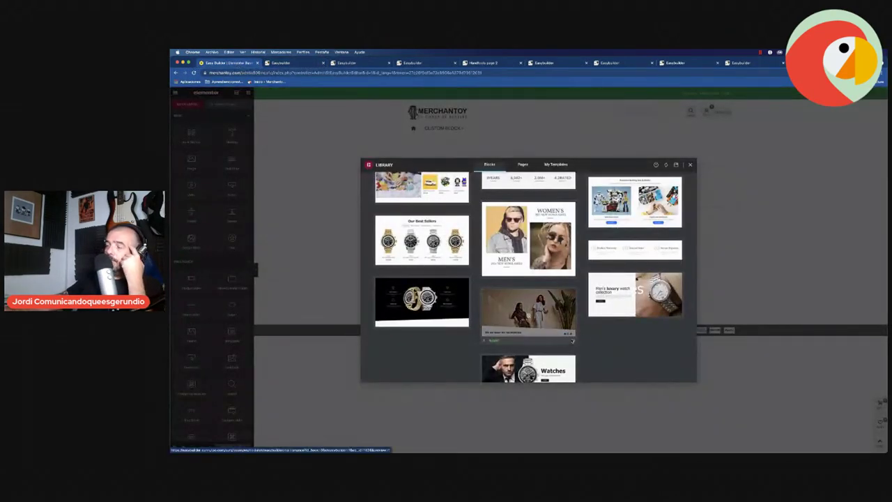
- Preview the demo page of the Watches hero banner block in full and return to the library
scroll(561, 348, down, 1)
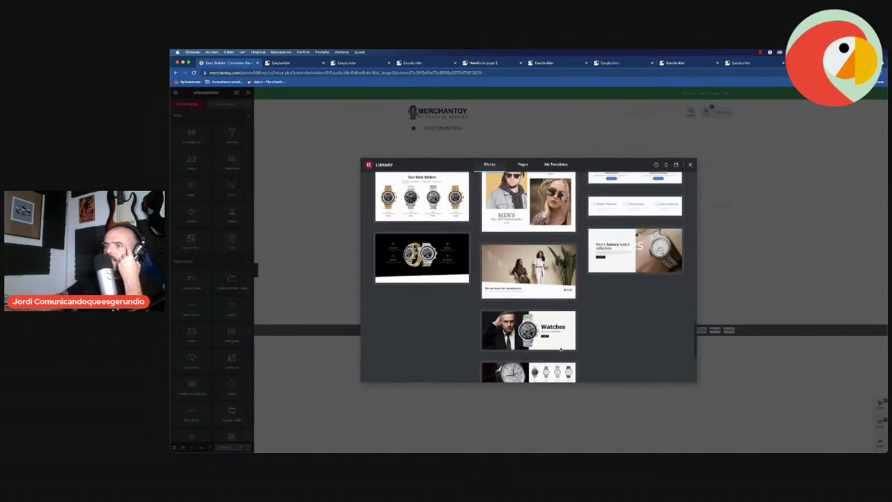
click(531, 329)
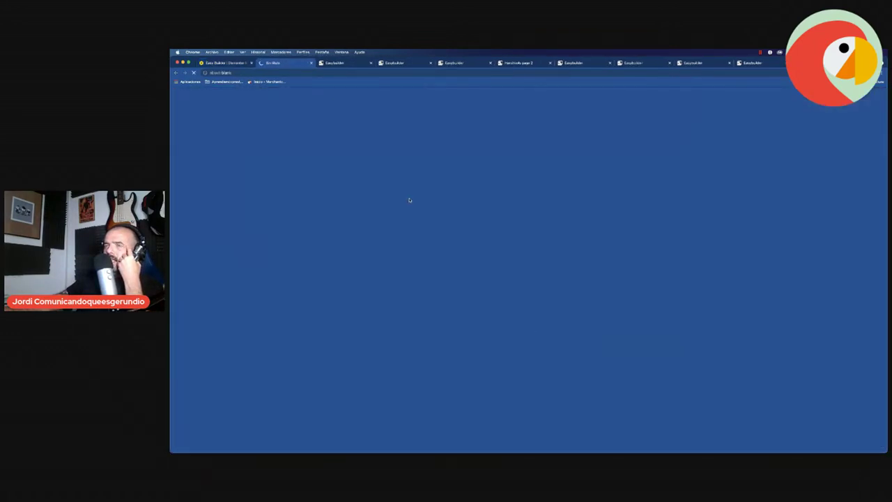
scroll(446, 244, down, 15)
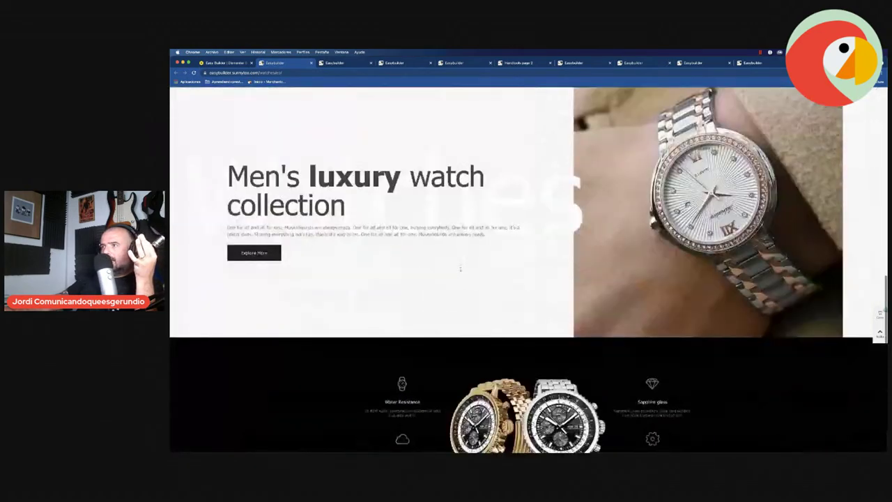
scroll(460, 268, down, 5)
scroll(459, 268, up, 20)
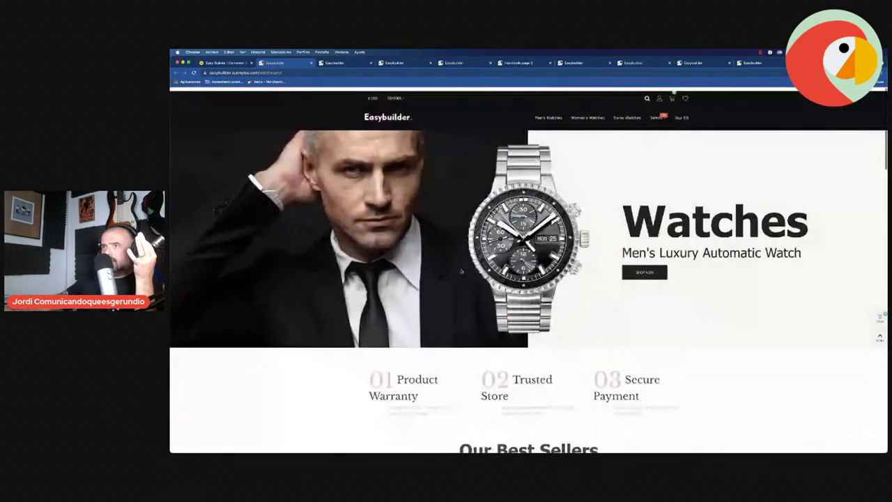
key(ctrl+shift+Tab)
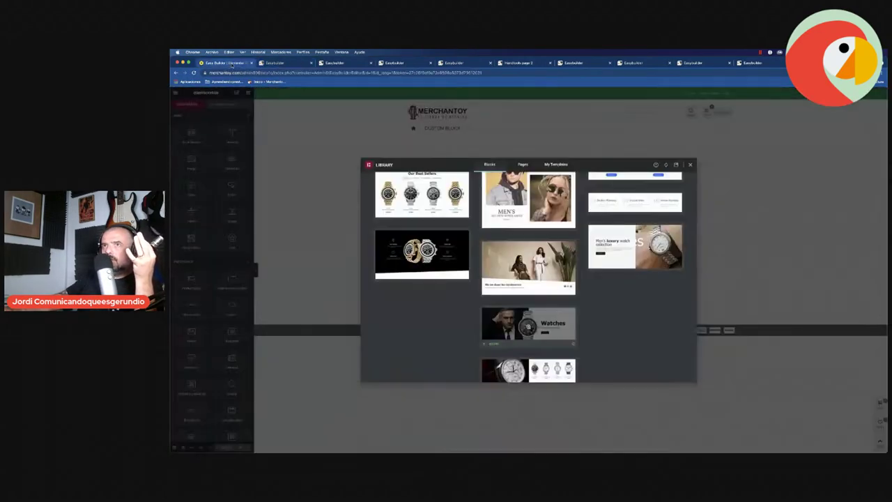
- Check the open watch demo pages, close the duplicate, and examine the last blocks at the end of the library
key(ctrl+Tab)
key(ctrl+Tab)
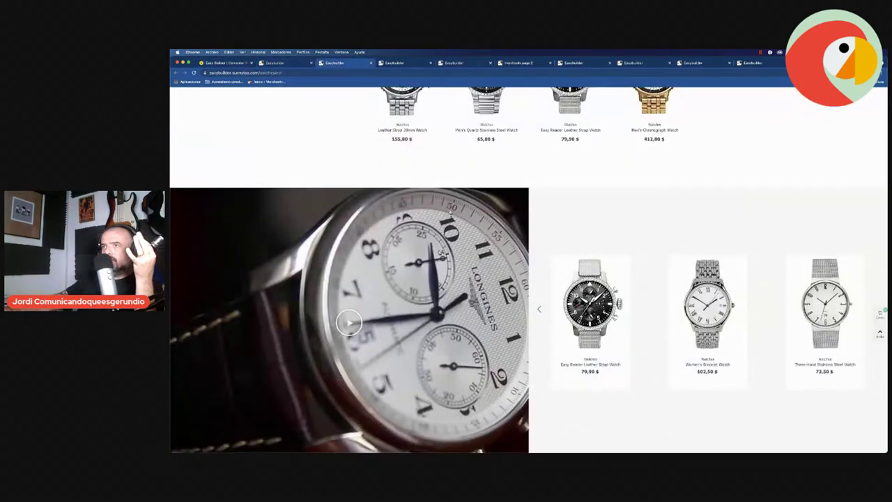
click(291, 63)
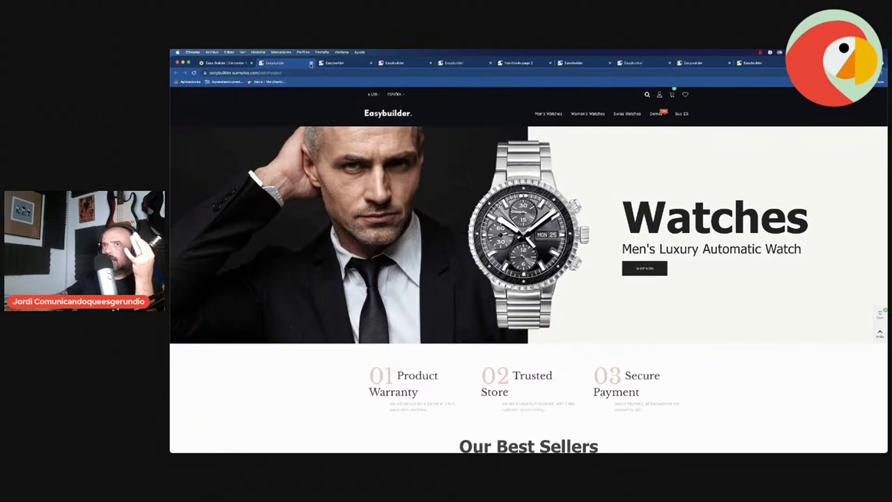
click(311, 63)
scroll(529, 355, down, 1)
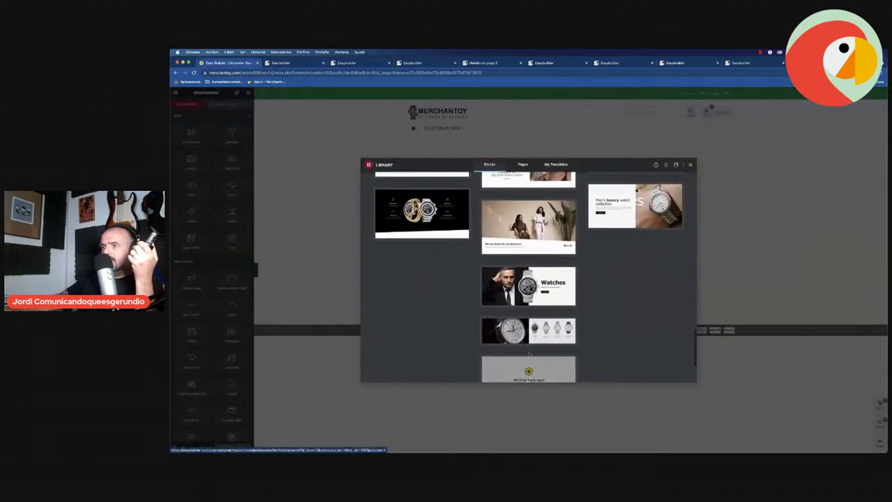
scroll(547, 346, down, 2)
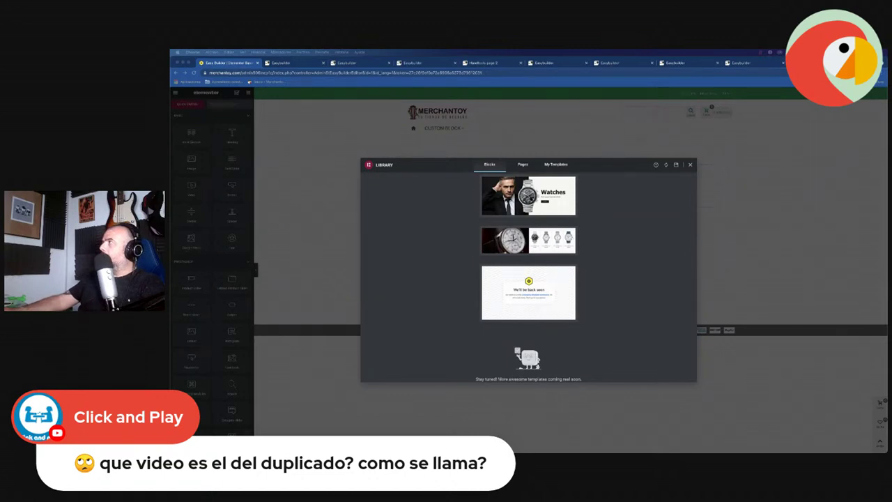
key(super+t)
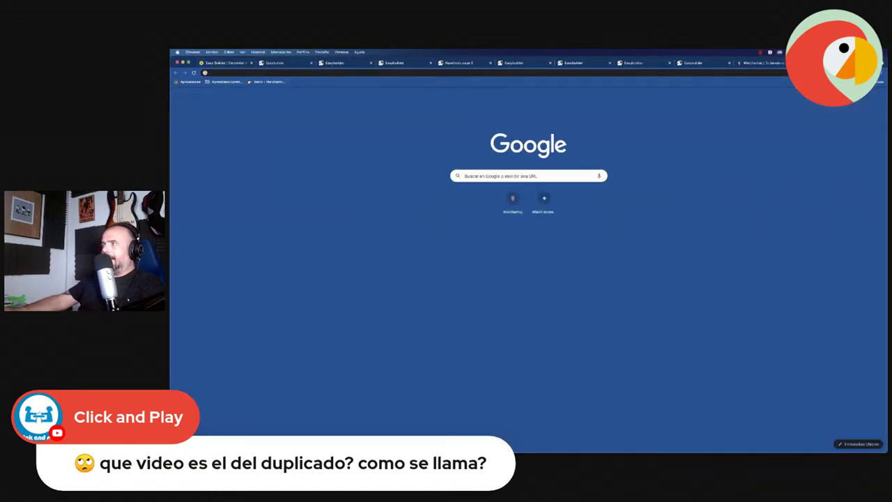
key(super+w)
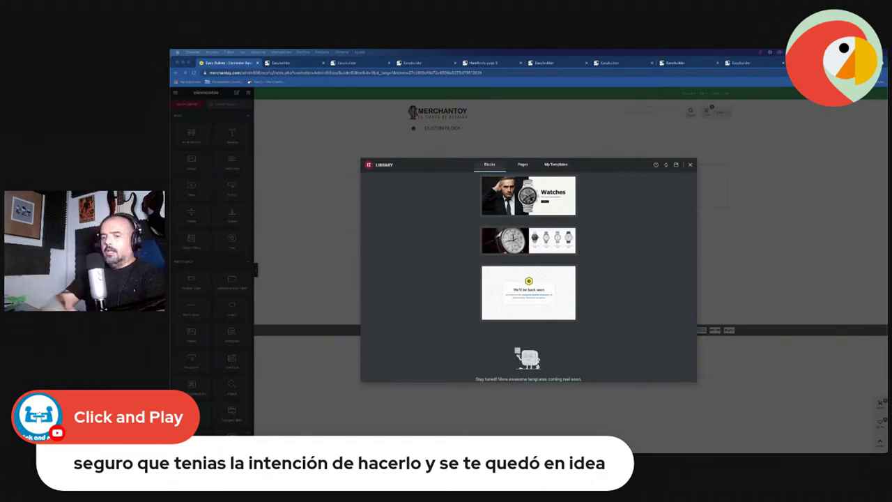
- Switch to the Store Manager for PrestaShop, try to close it, and return to the template library in Chrome
key(ctrl+Up)
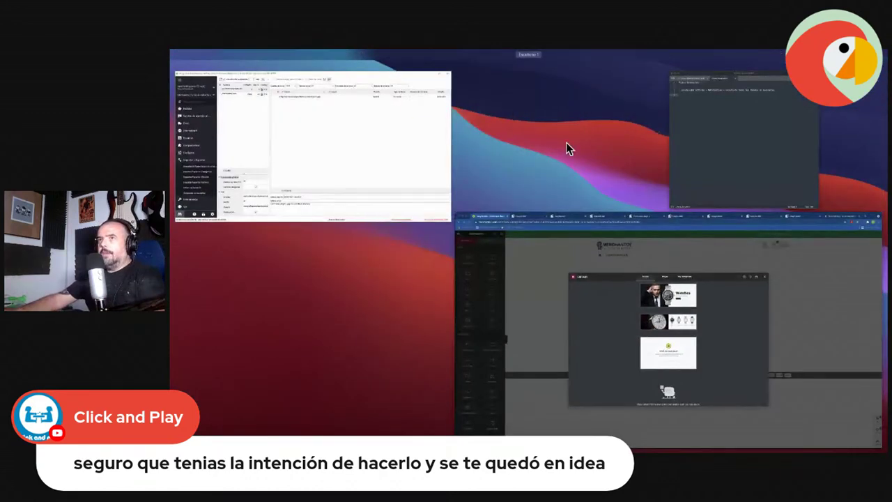
click(315, 141)
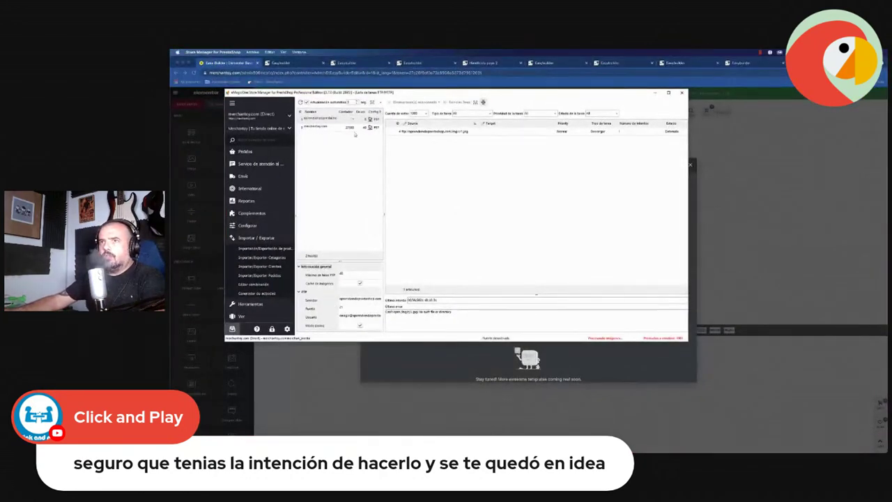
click(681, 92)
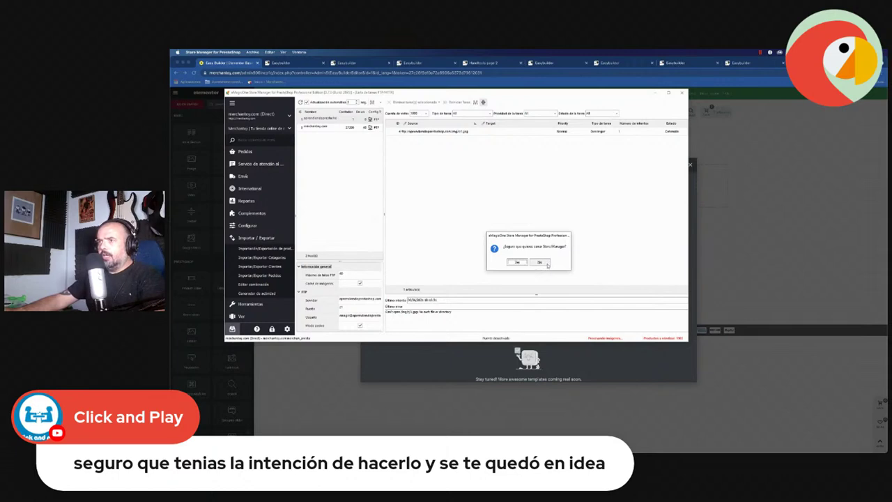
click(540, 262)
click(754, 215)
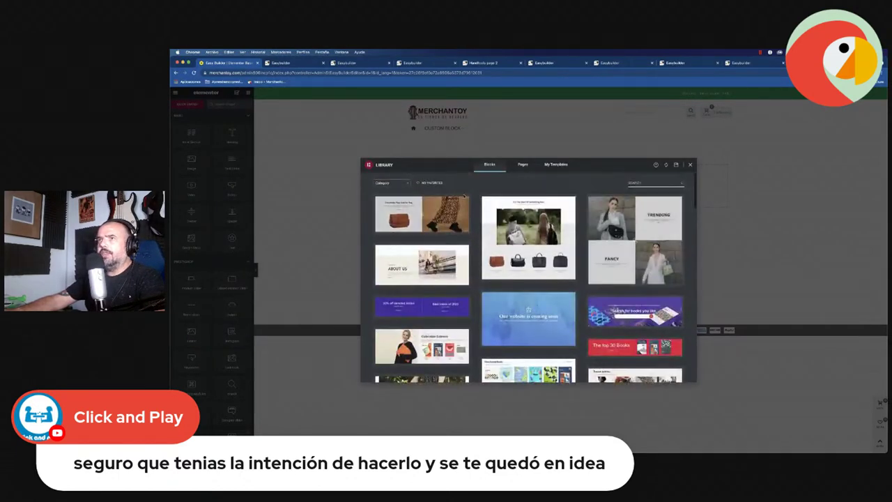
- Examine the headphones and gadgets store demo page, from the banner and featured categories to the brand section and footer
click(352, 62)
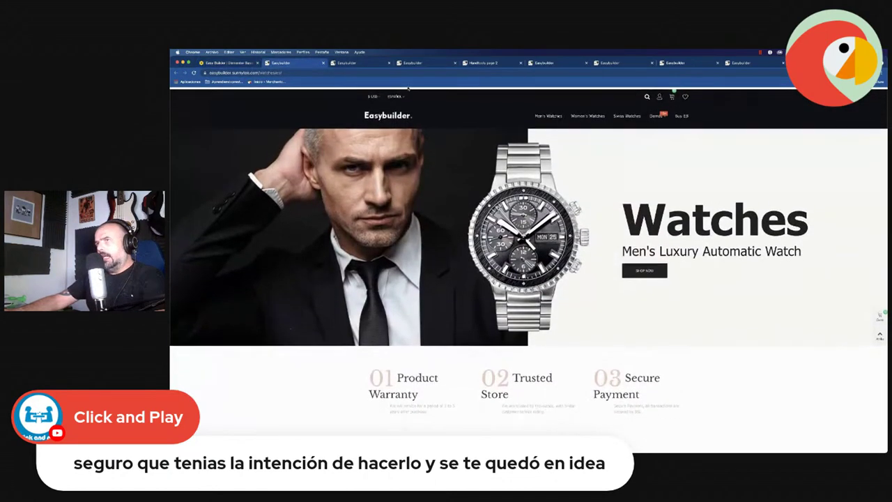
click(360, 63)
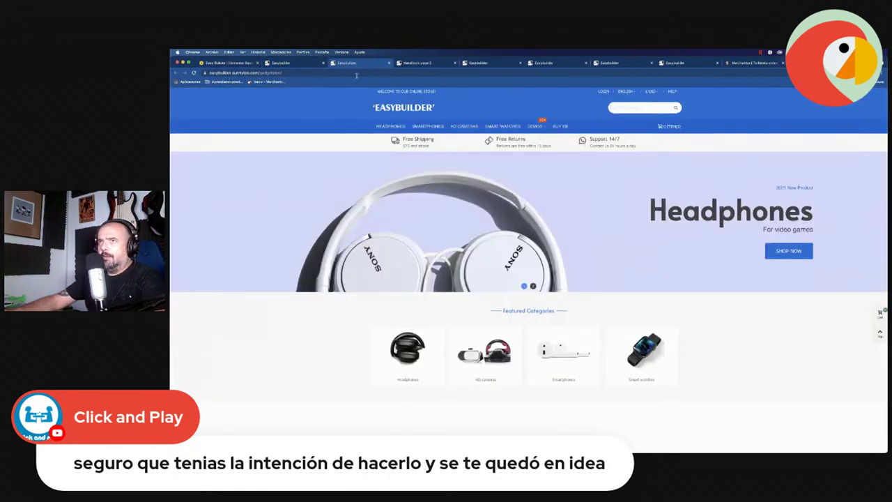
scroll(595, 225, down, 10)
scroll(595, 225, up, 10)
scroll(609, 248, down, 15)
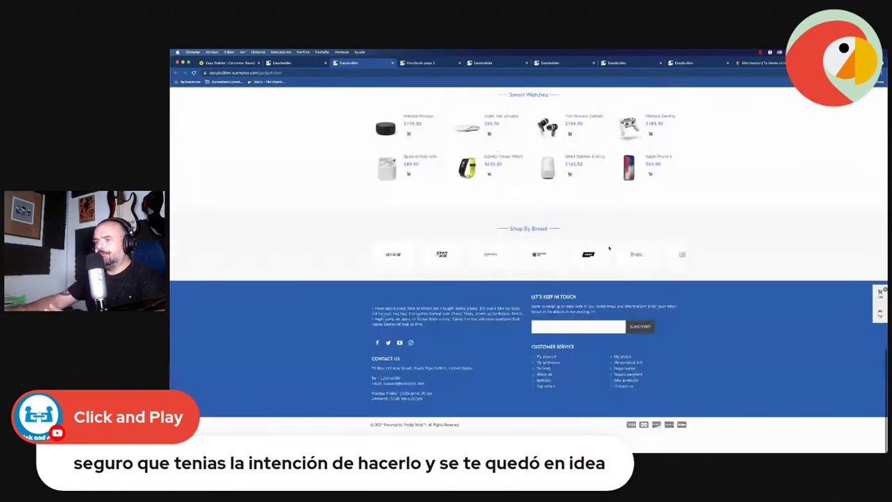
scroll(609, 248, up, 5)
scroll(700, 257, up, 5)
scroll(493, 190, down, 3)
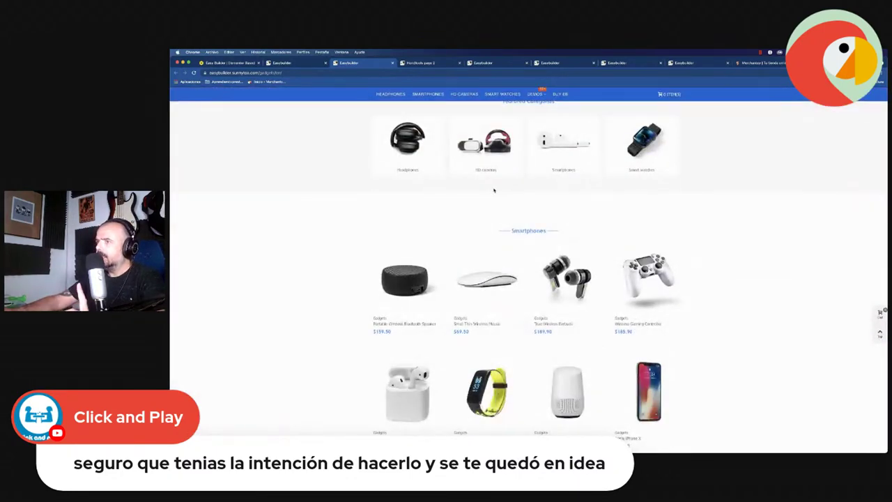
scroll(494, 190, down, 8)
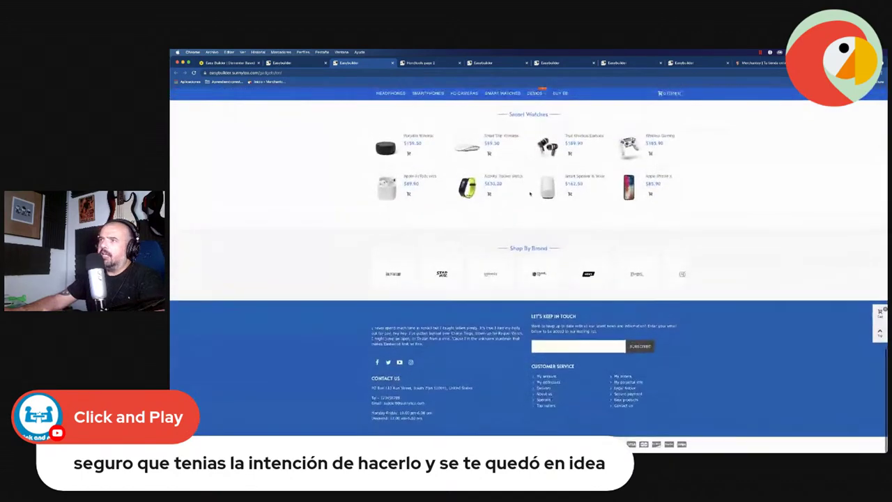
- Review the Smart Watches products, brand section and footer of the headphones store demo and return to its banner
scroll(529, 194, up, 1)
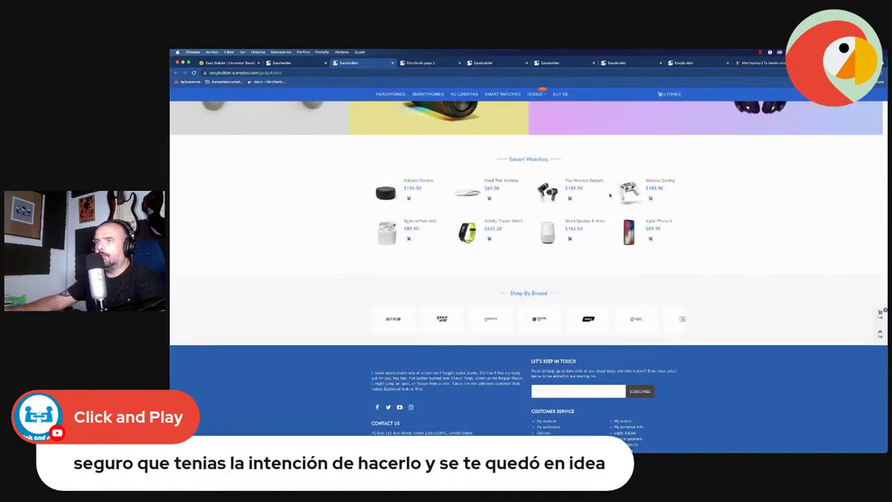
scroll(625, 312, down, 2)
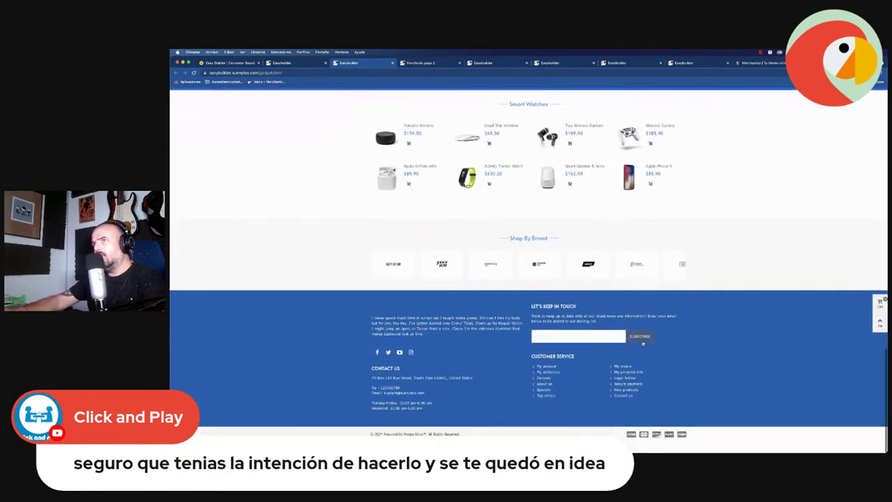
scroll(504, 122, up, 15)
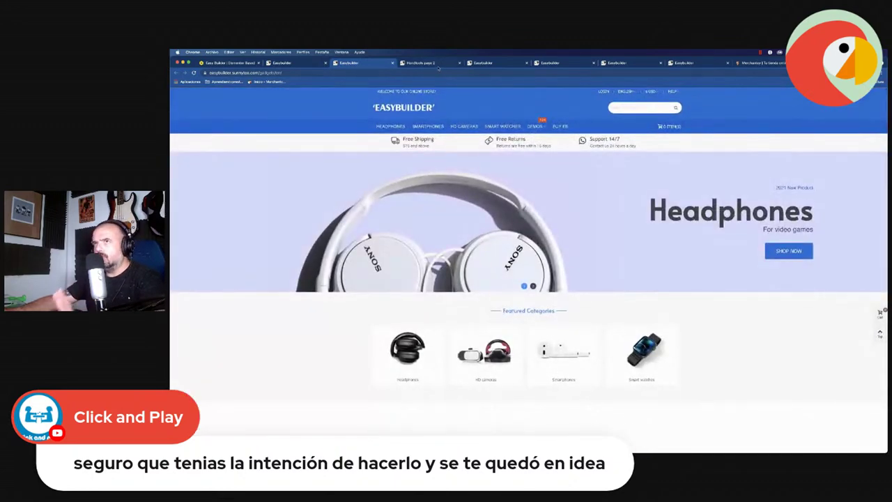
- Close the hand tools, fashion and bookstore demo pages and the one after the VR headset demo, keeping the VR headset page open
click(427, 63)
scroll(559, 278, up, 10)
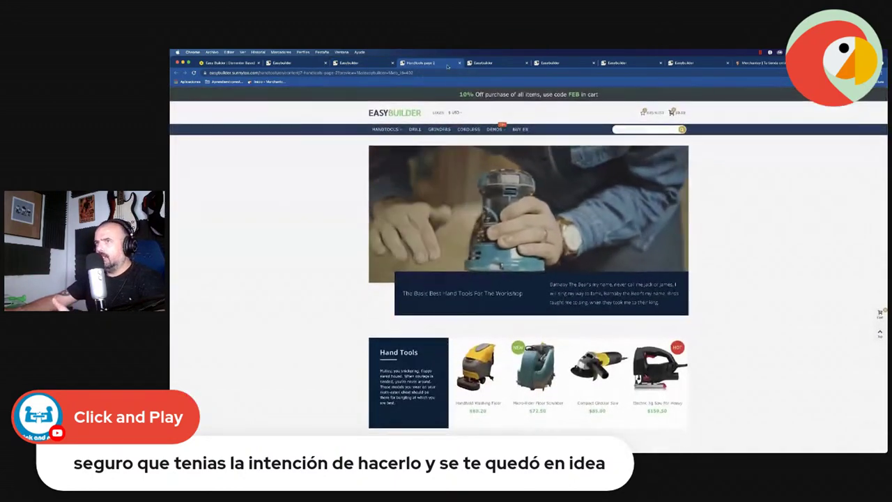
key(super+w)
scroll(538, 230, up, 3)
scroll(538, 230, up, 10)
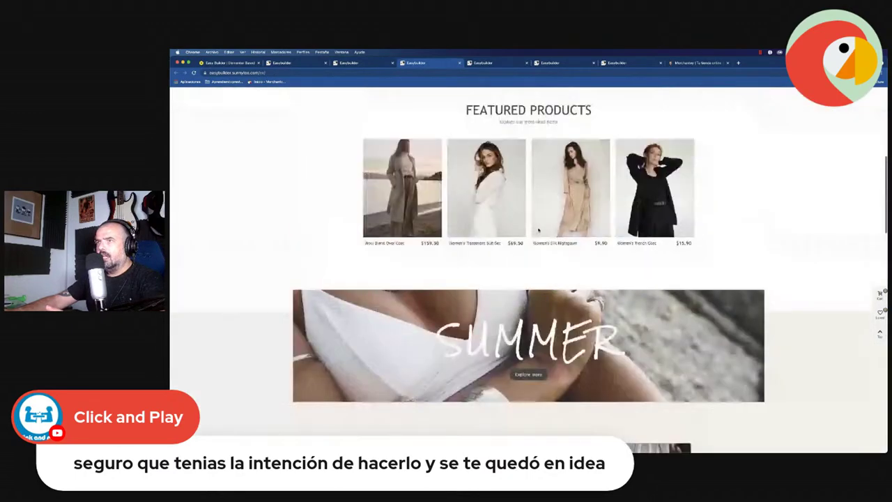
click(460, 63)
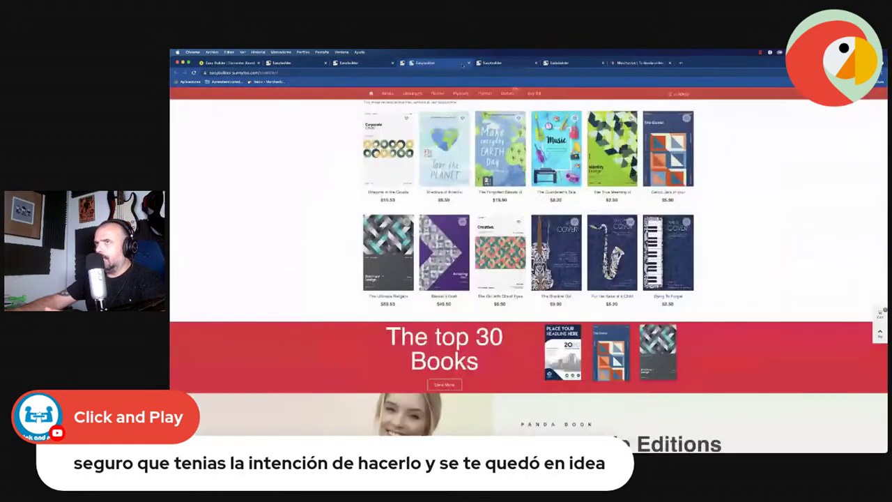
scroll(489, 100, up, 5)
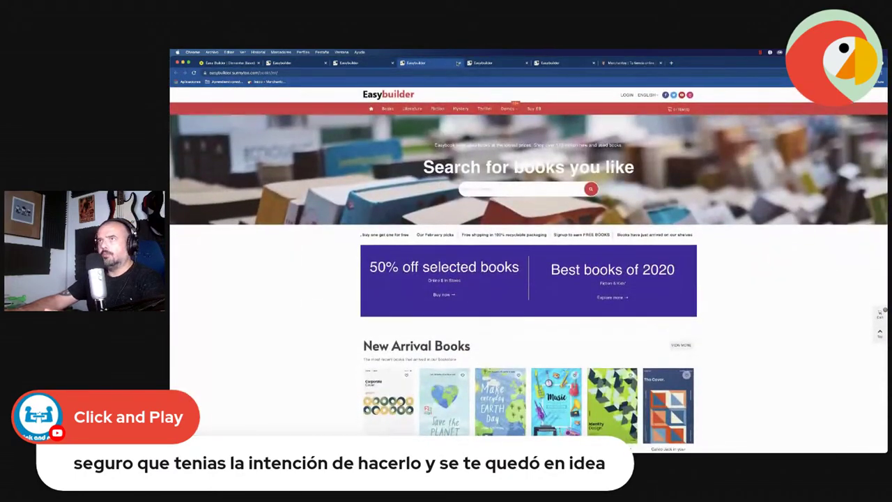
click(458, 62)
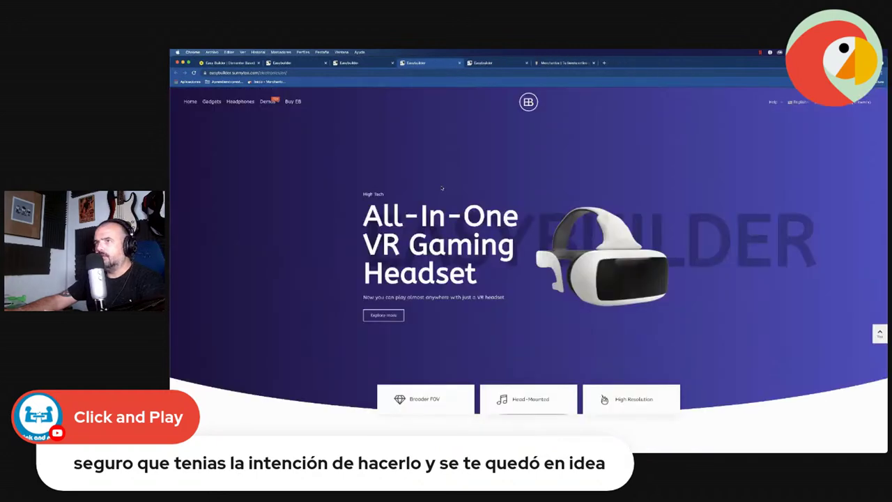
click(528, 64)
click(508, 63)
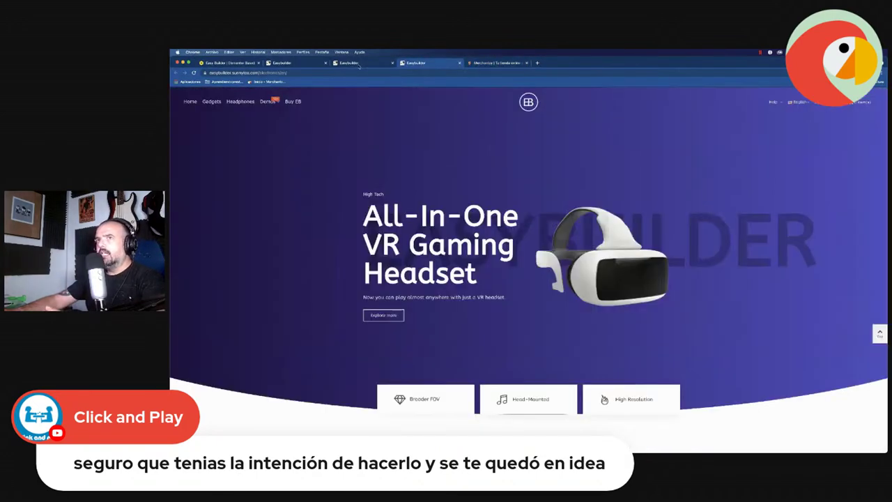
- Compare the opening banners of the VR headset, headphones and watches demo stores
click(425, 63)
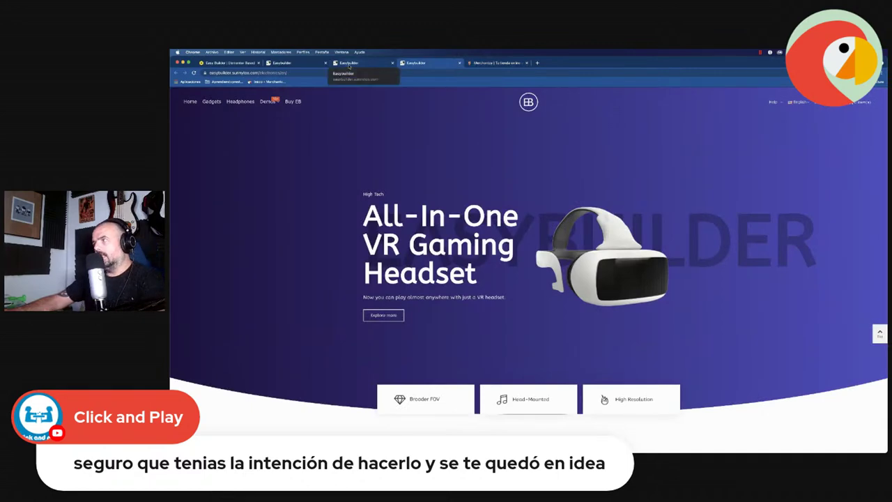
click(349, 64)
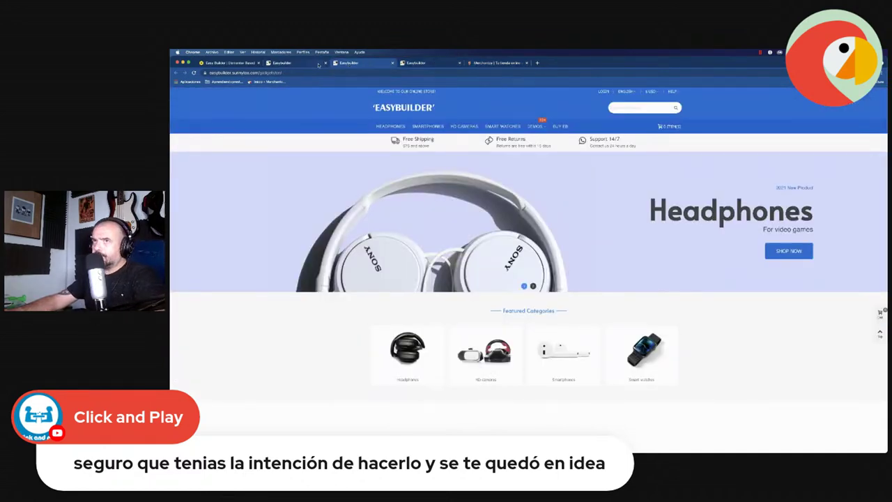
click(292, 63)
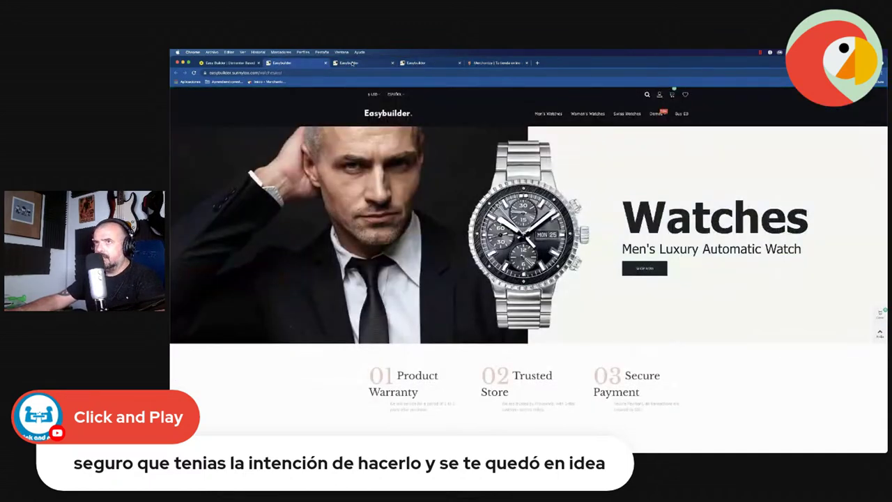
click(352, 64)
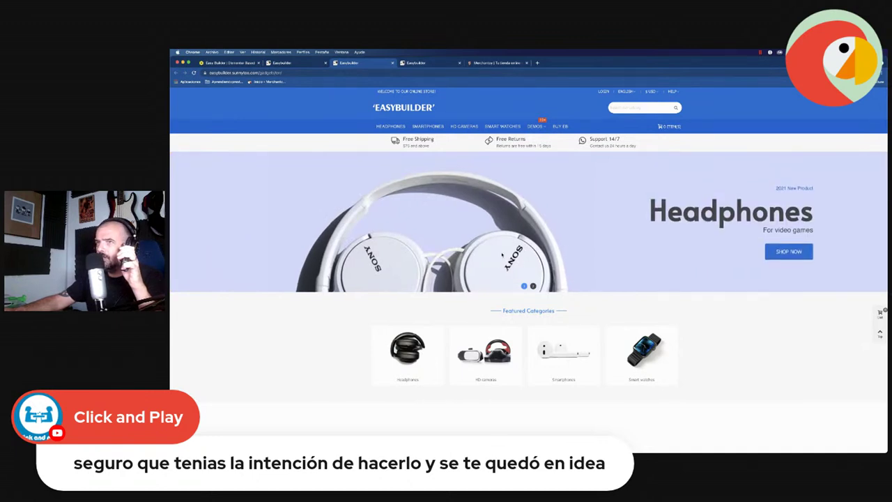
click(432, 63)
scroll(592, 230, down, 3)
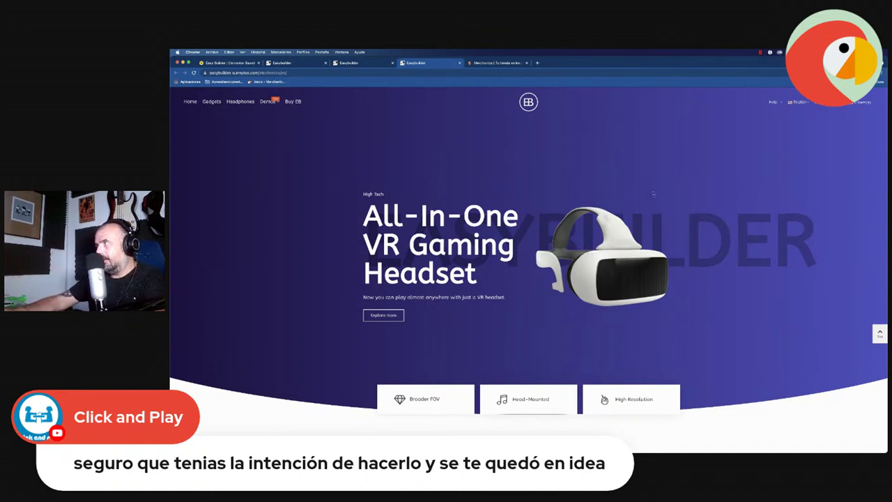
- Check the Merchantoy storefront against the VR headset and headphones demo designs
click(500, 63)
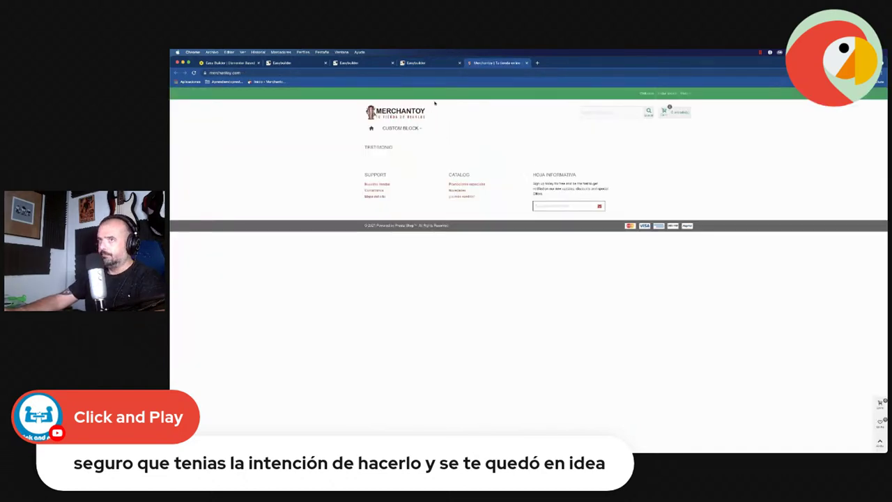
click(442, 62)
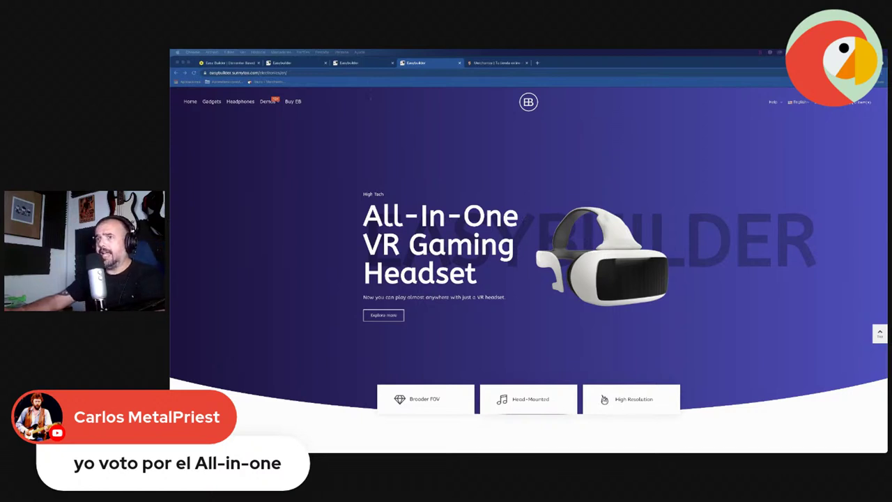
click(359, 63)
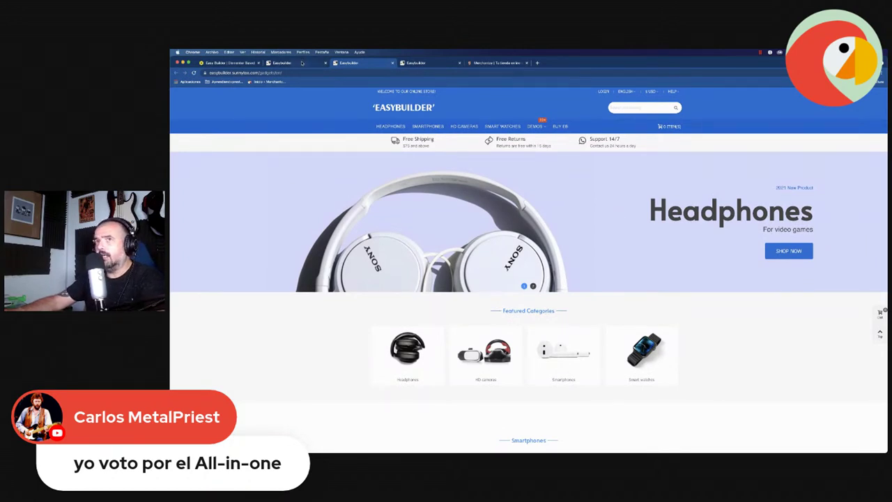
- Examine the watches demo from its hero banner to the best sellers section and advance the product carousel
click(300, 63)
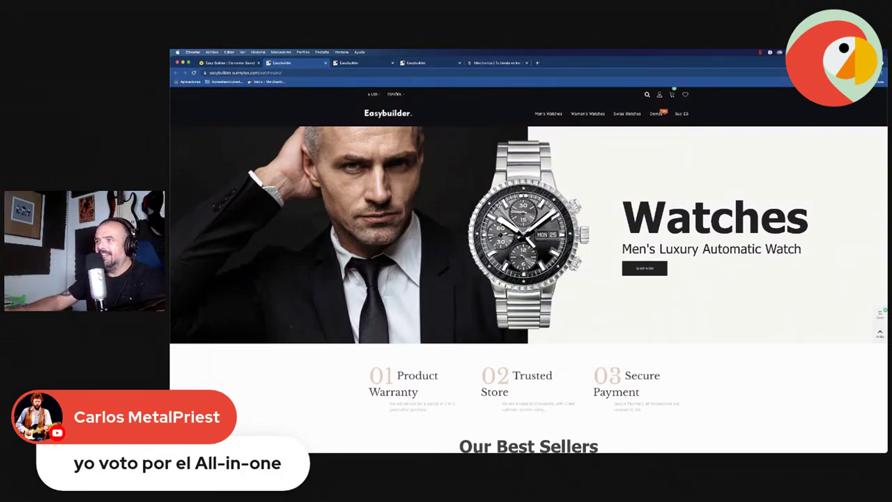
scroll(528, 279, down, 5)
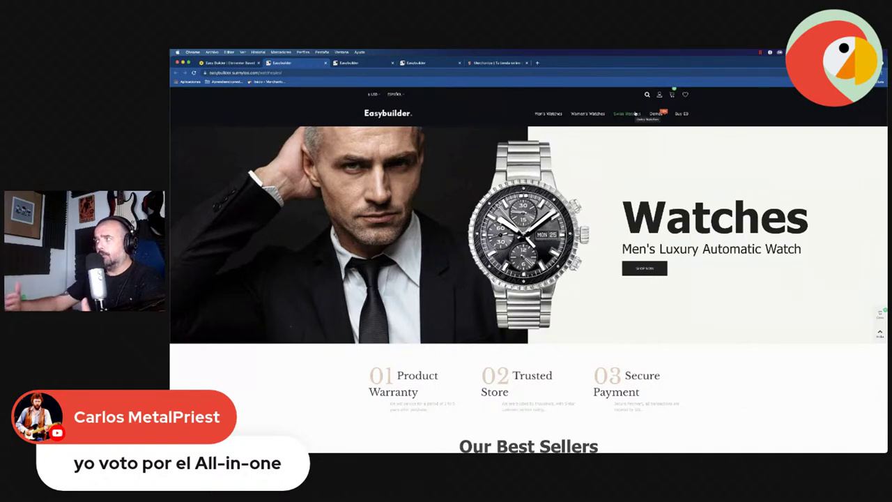
scroll(577, 202, down, 5)
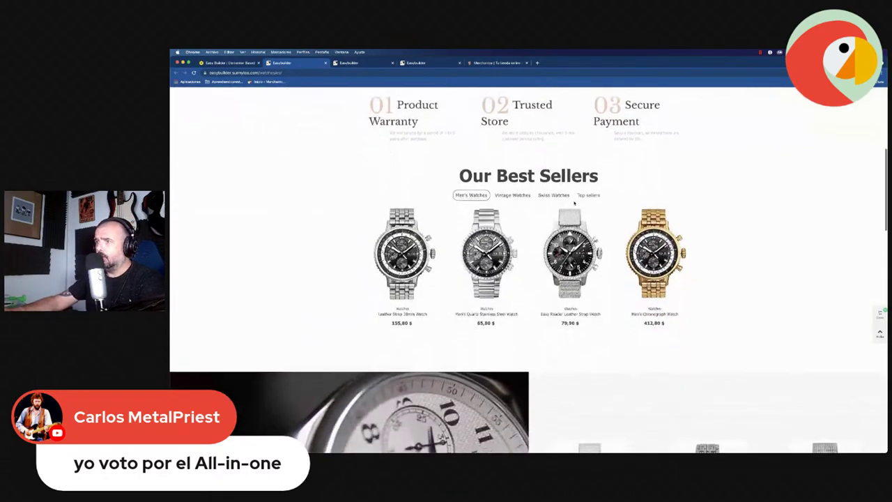
scroll(577, 203, up, 2)
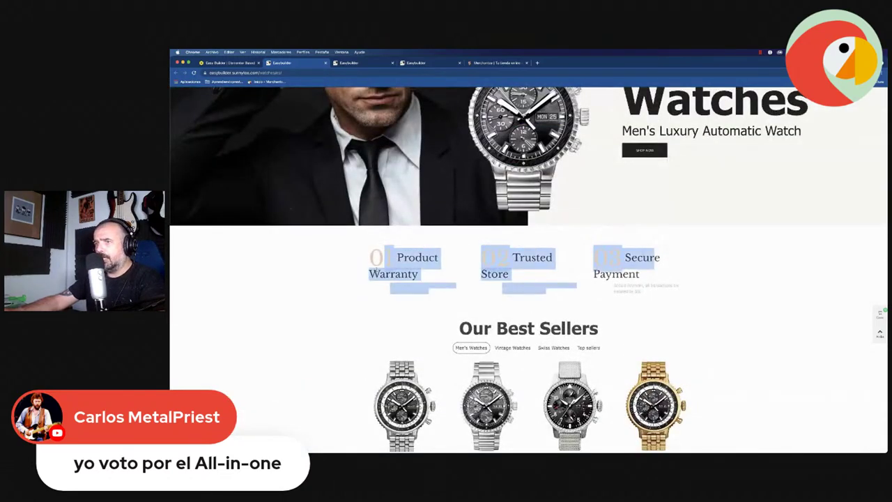
scroll(381, 330, down, 2)
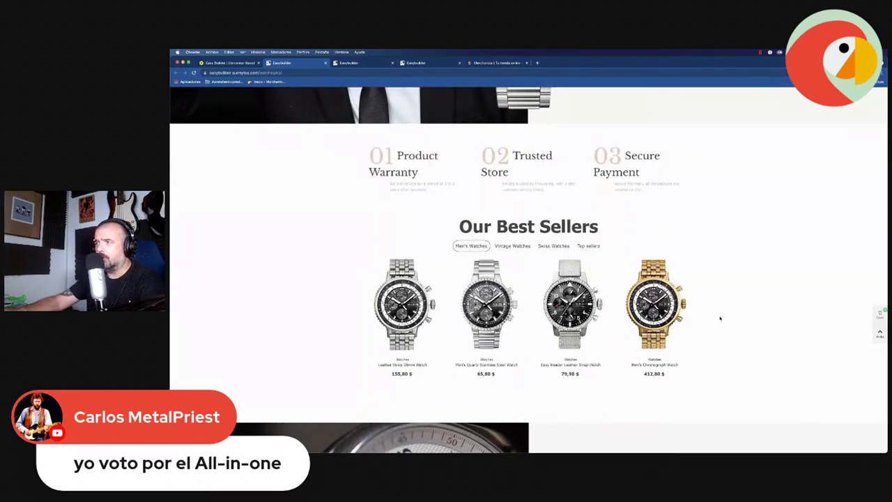
click(688, 312)
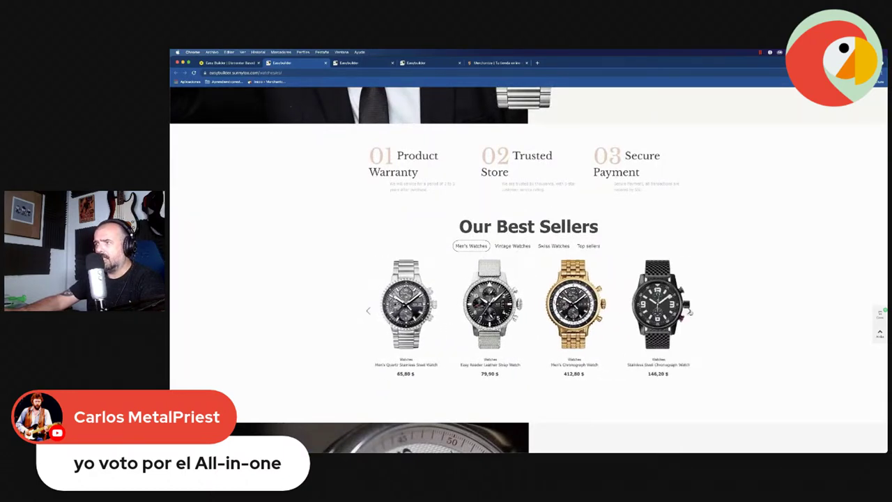
click(688, 312)
- Examine the rest of the watches demo, from the Longines image through the luxury collection, features and blog posts to the footer, and return to its banner
scroll(718, 299, down, 1)
scroll(717, 299, down, 3)
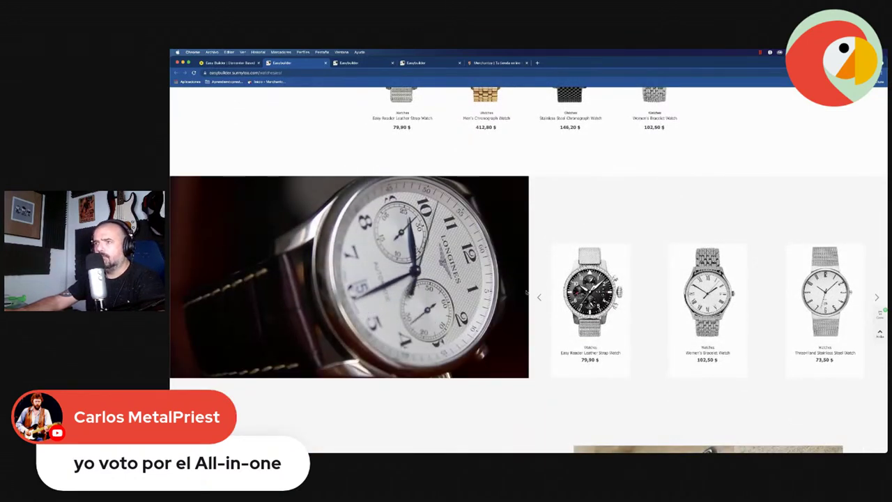
scroll(556, 352, down, 1)
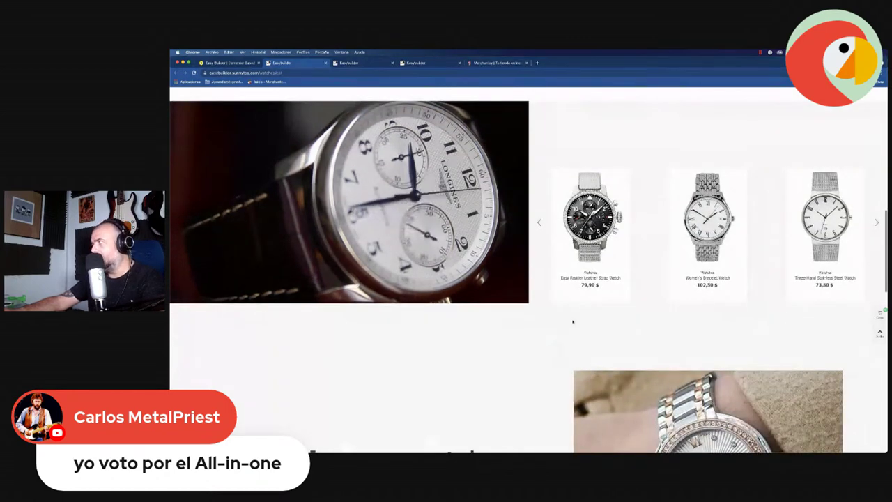
scroll(567, 298, down, 1)
scroll(568, 298, down, 1)
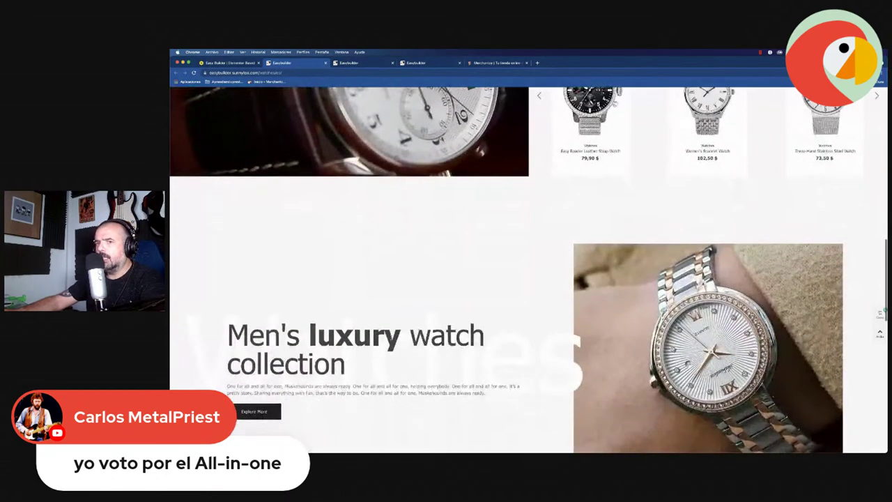
scroll(427, 354, down, 1)
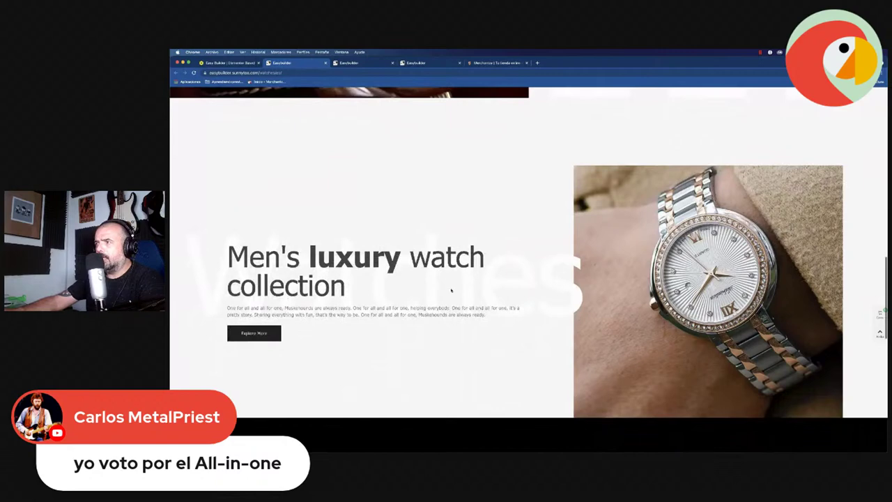
scroll(526, 312, down, 1)
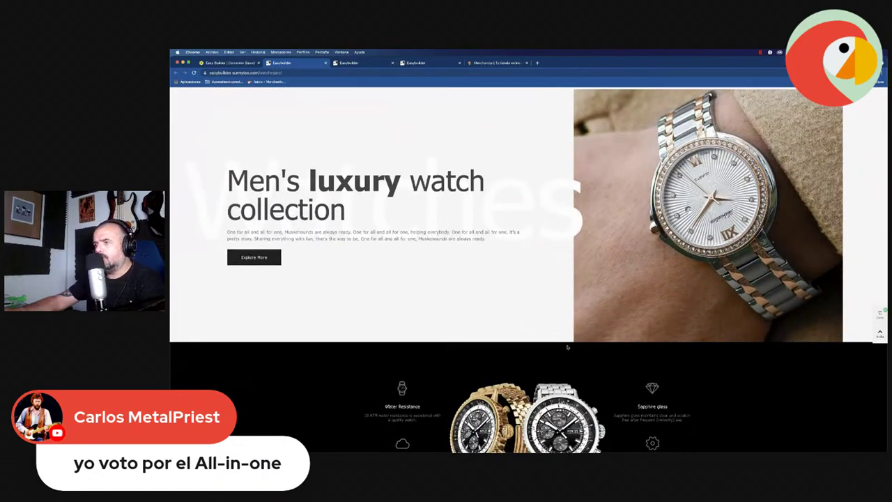
scroll(567, 347, down, 2)
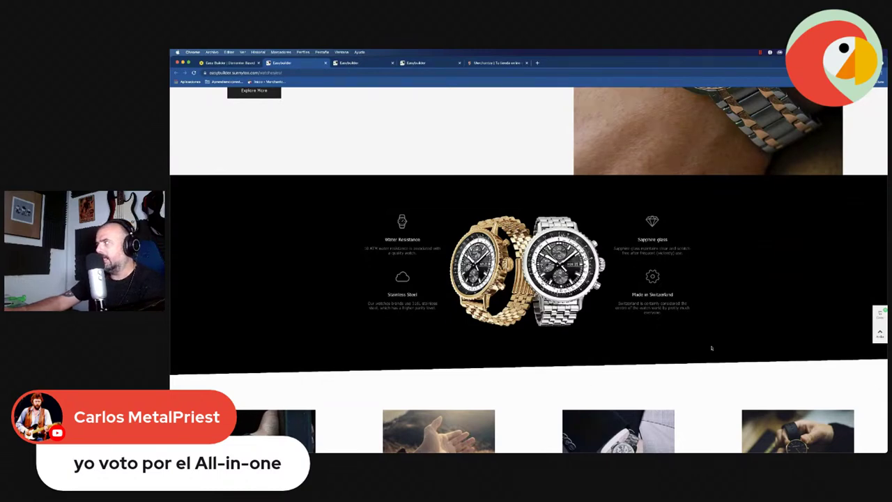
scroll(679, 308, down, 2)
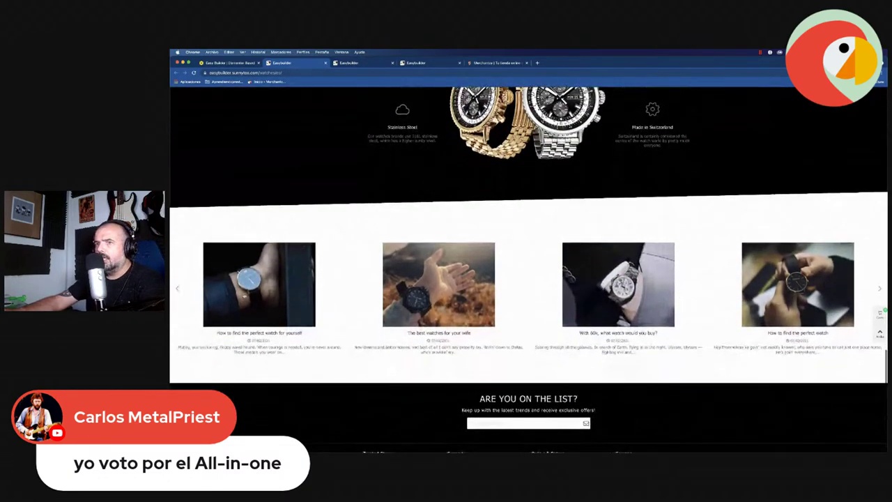
scroll(699, 345, down, 2)
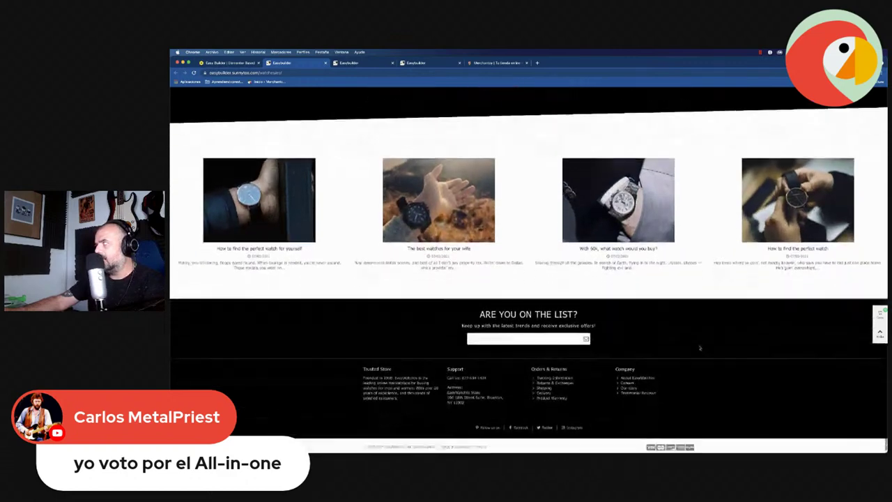
key(Home)
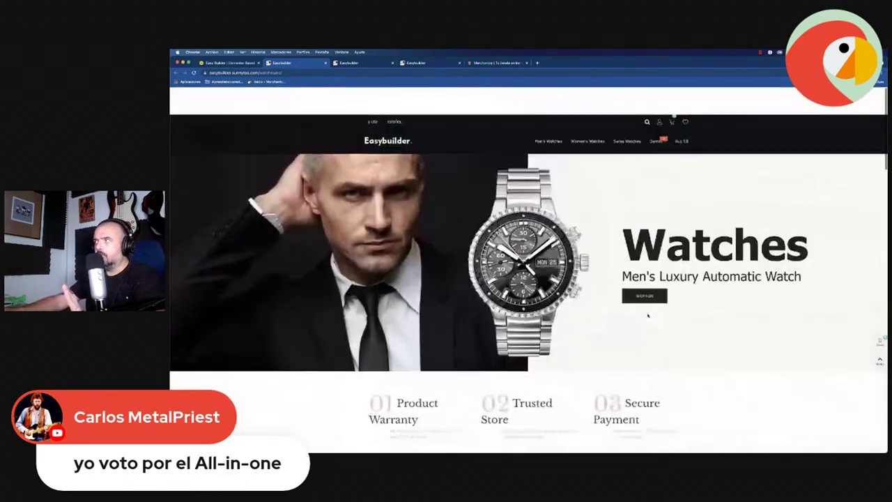
- View both banner slides of the headphones store demo, Headphones and Apple Watch Series6
key(ctrl+Tab)
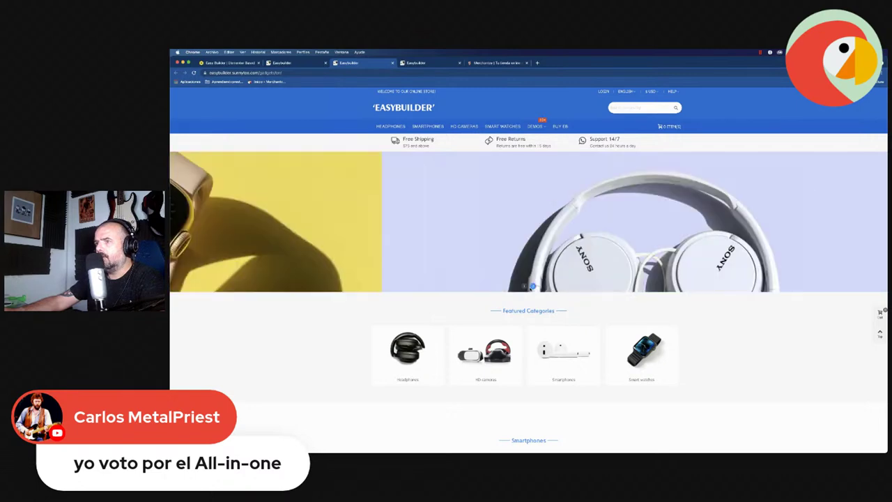
click(524, 285)
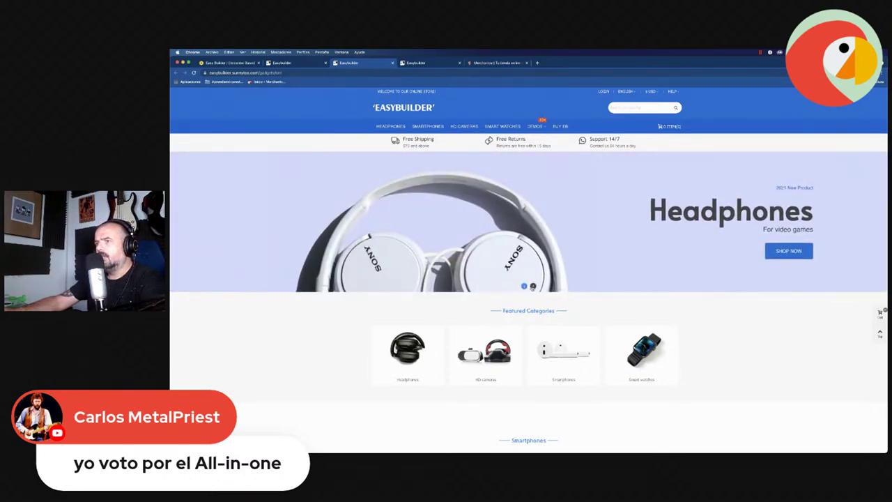
click(533, 286)
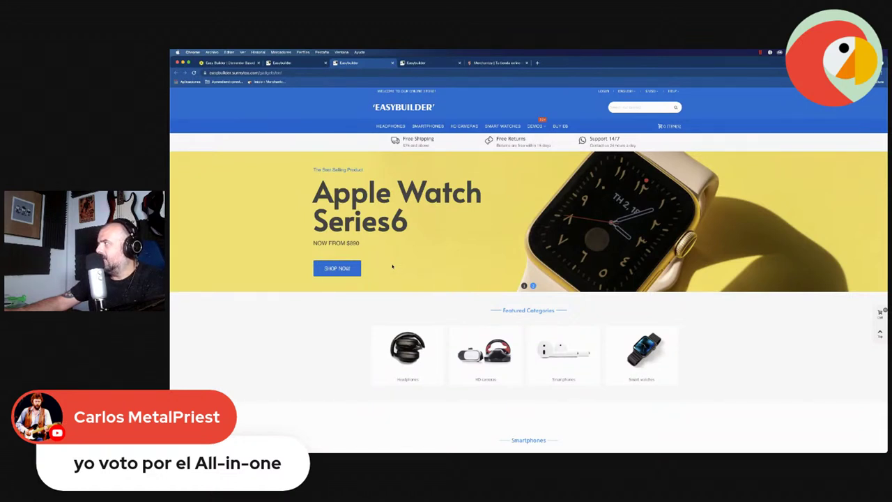
- Examine the gadgets demo's featured categories, Smartphones products, video block and customer reviews
click(289, 63)
click(352, 63)
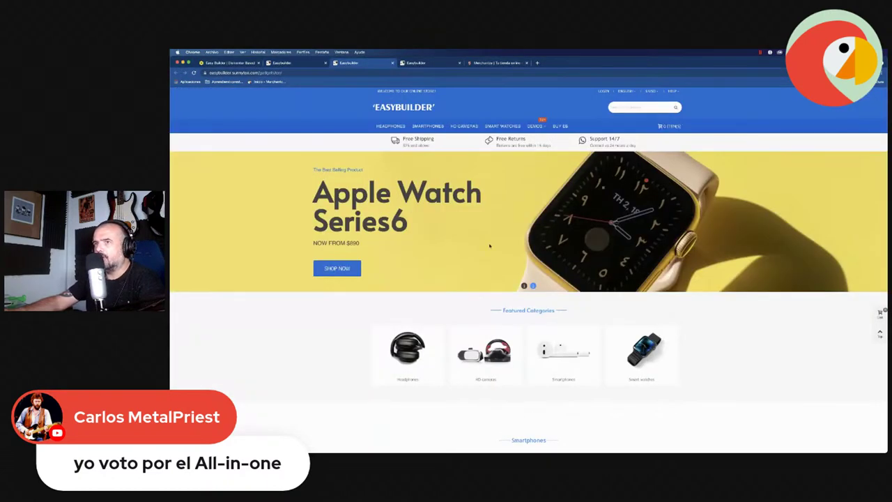
scroll(506, 243, down, 10)
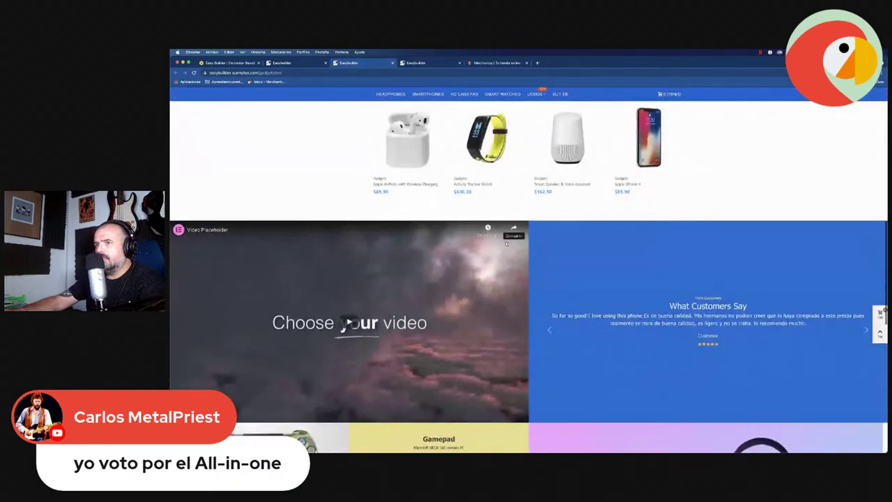
scroll(506, 243, up, 5)
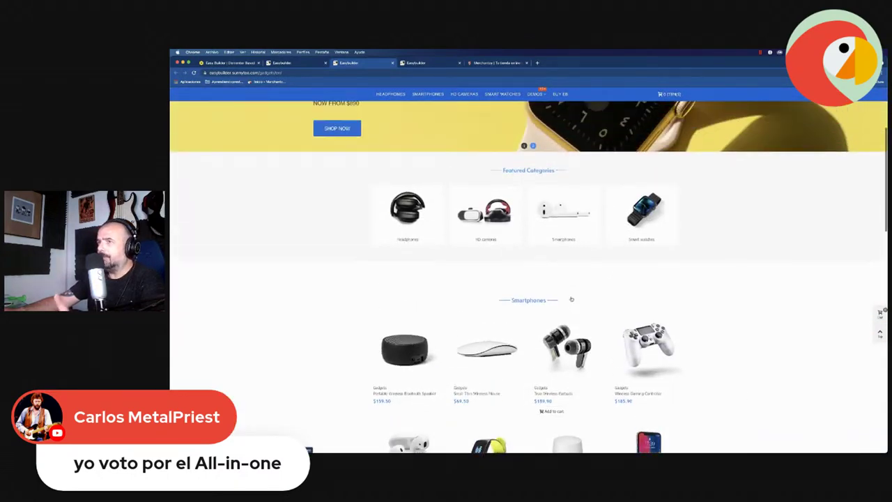
scroll(509, 234, up, 2)
scroll(513, 234, down, 5)
scroll(513, 235, down, 3)
scroll(706, 270, up, 2)
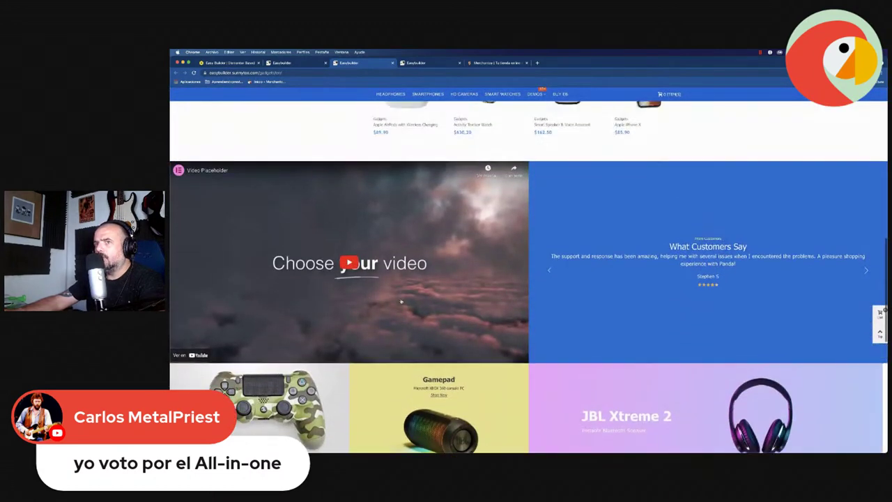
- Examine the rest of the gadgets demo, from the Gamepad and JBL Xtreme 2 banners through Smart Watches and Shop By Brand to the footer
scroll(705, 271, down, 2)
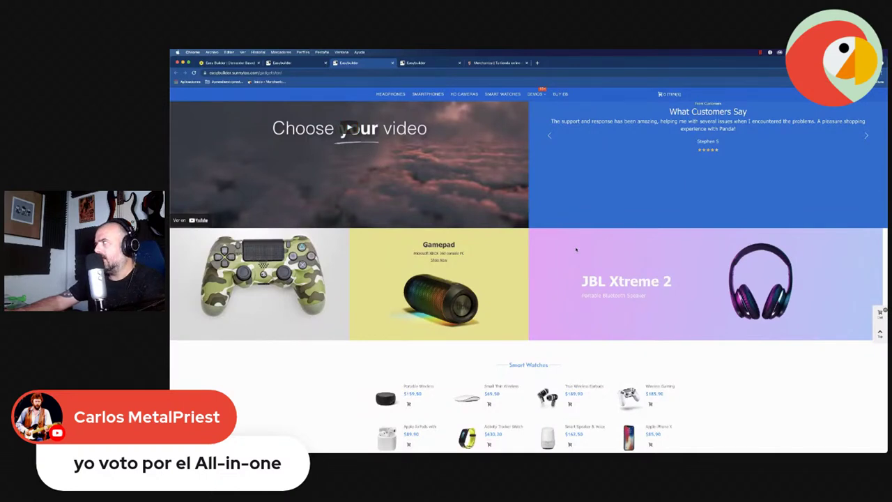
scroll(575, 249, down, 2)
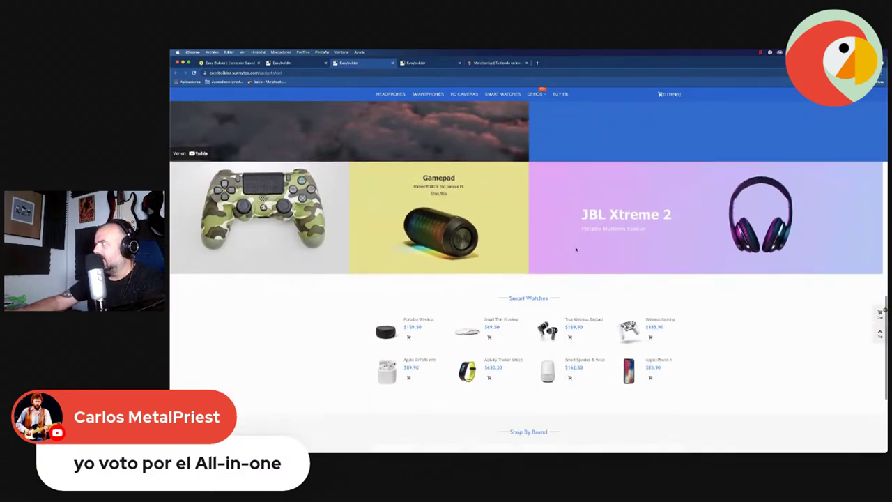
scroll(575, 249, down, 1)
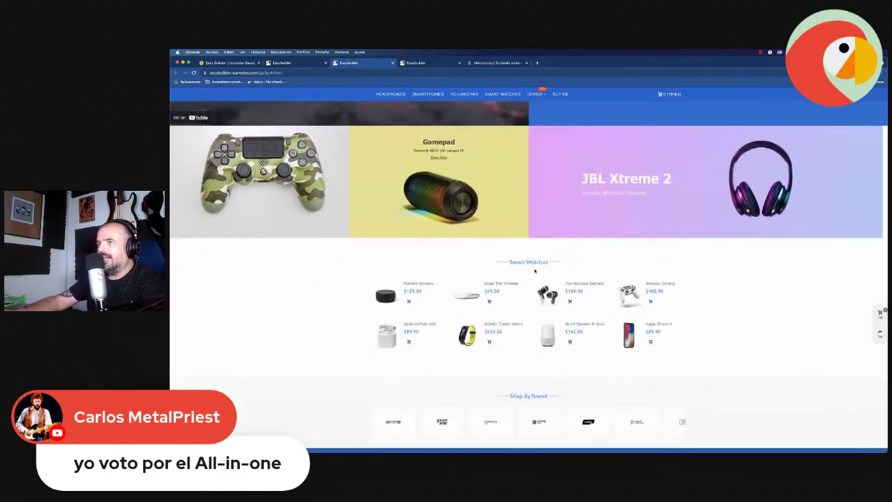
scroll(539, 285, down, 4)
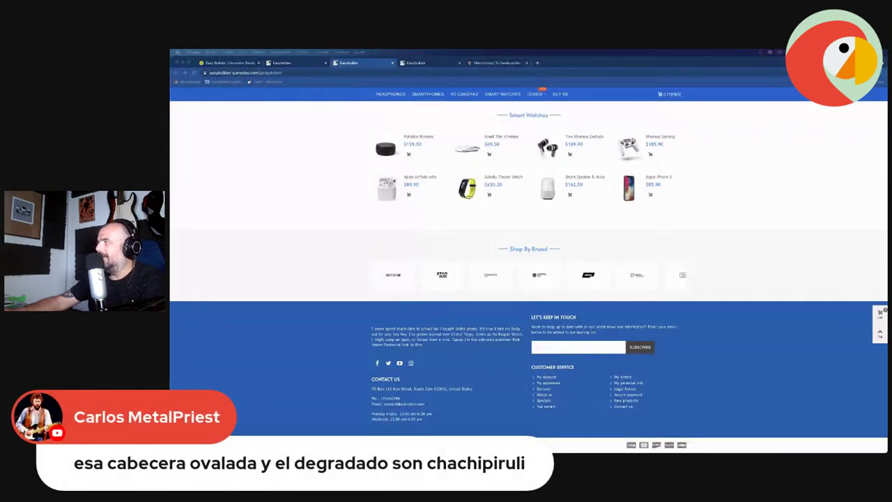
key(Home)
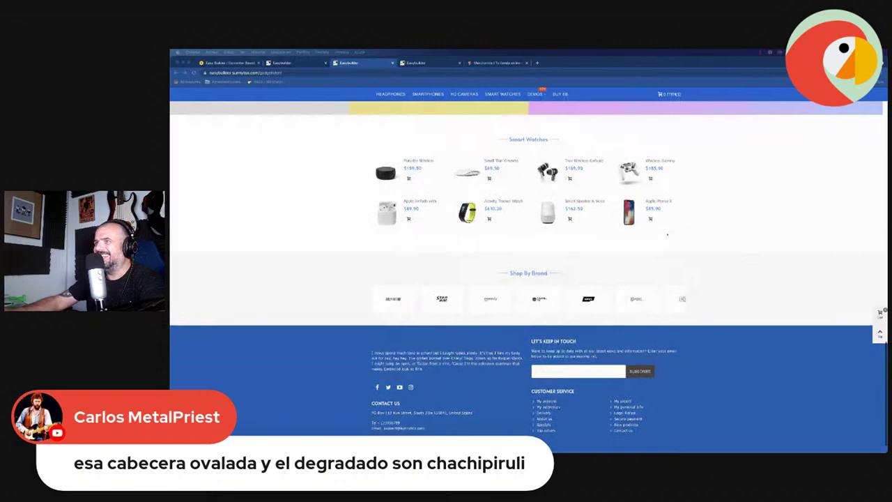
- Compare the Merchantoy storefront and the VR headset demo with the watches demo, viewed from its banner to its footer
key(ctrl+Tab)
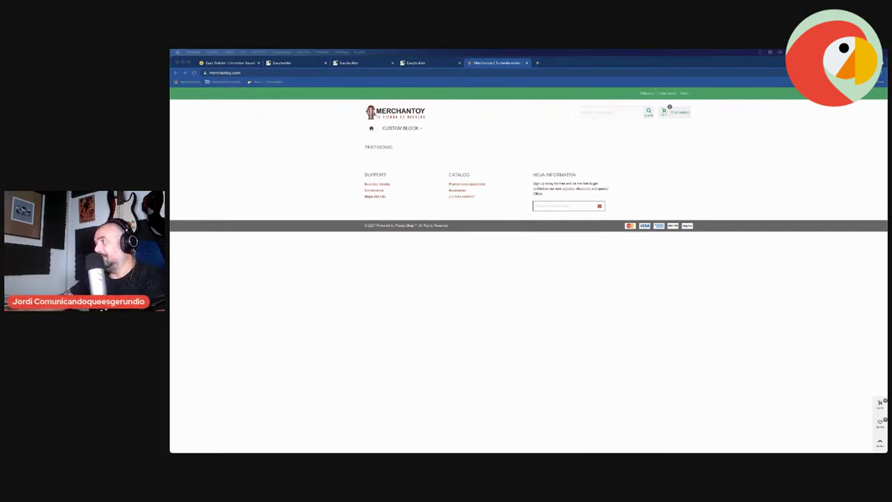
click(447, 65)
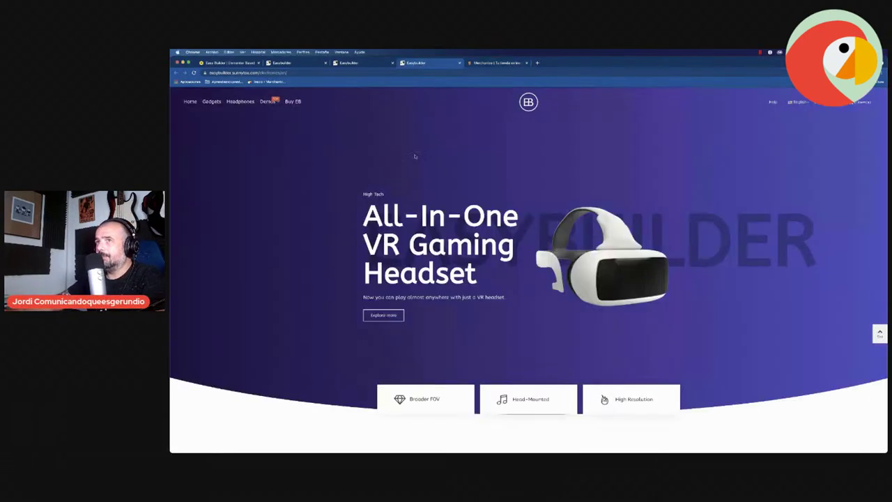
click(288, 65)
scroll(528, 279, down, 15)
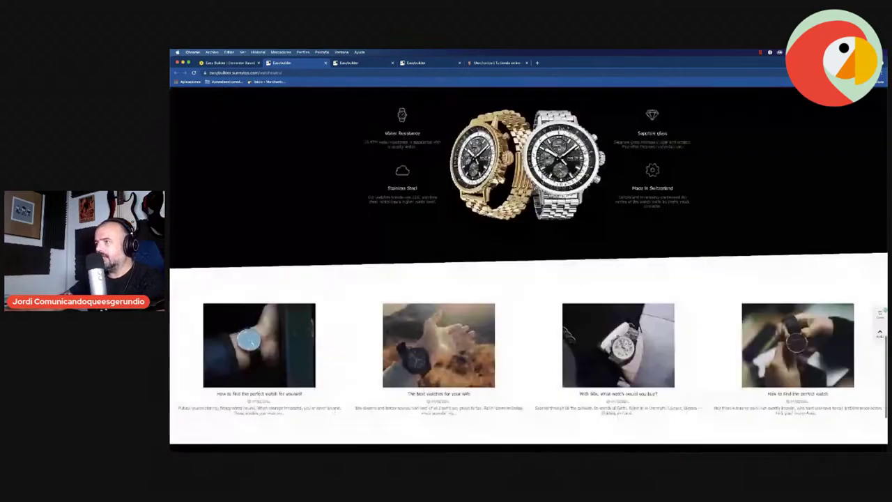
scroll(535, 203, down, 5)
scroll(535, 202, up, 15)
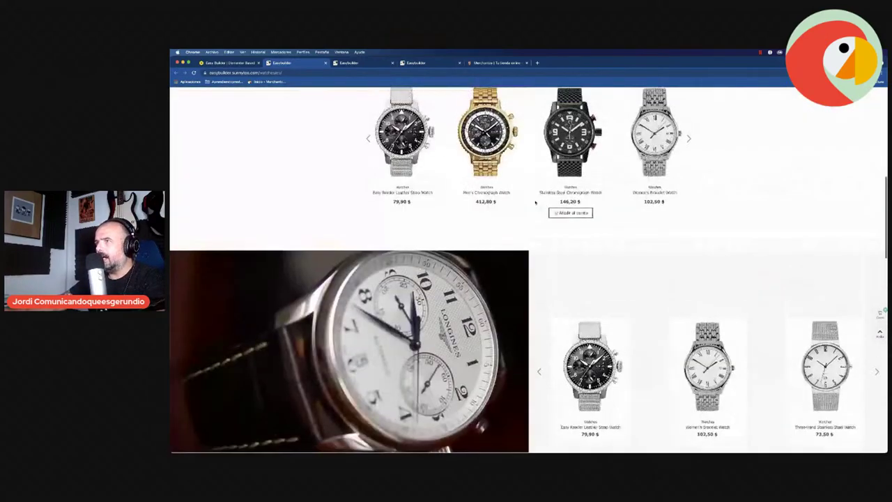
scroll(535, 202, up, 10)
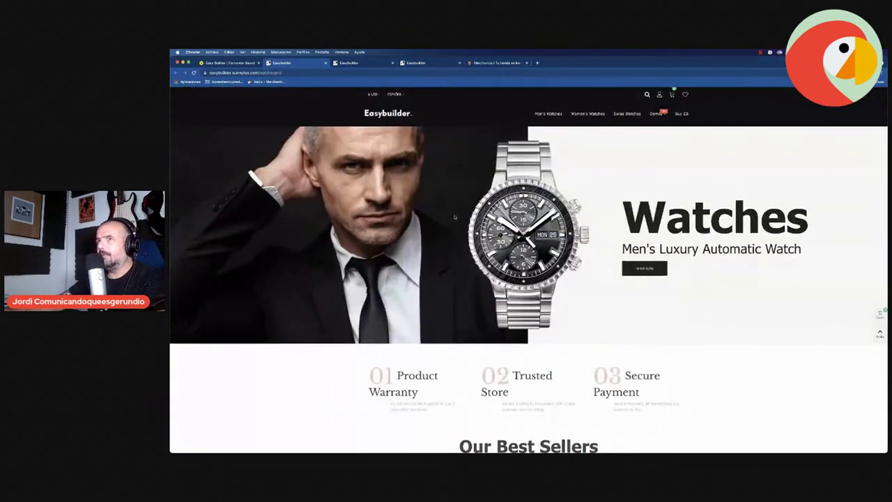
scroll(400, 167, down, 20)
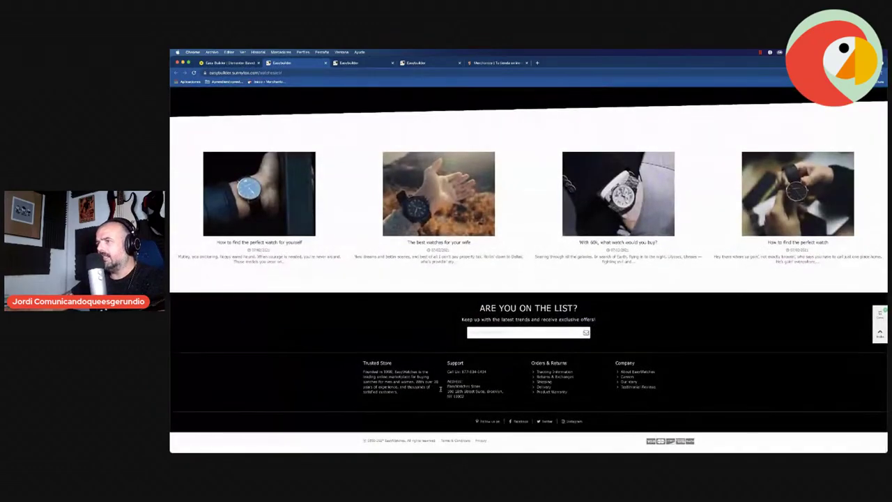
scroll(484, 413, up, 20)
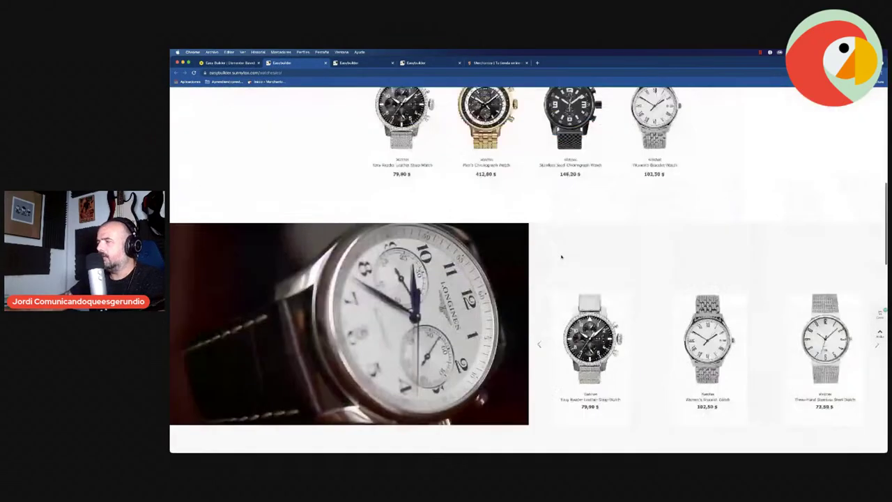
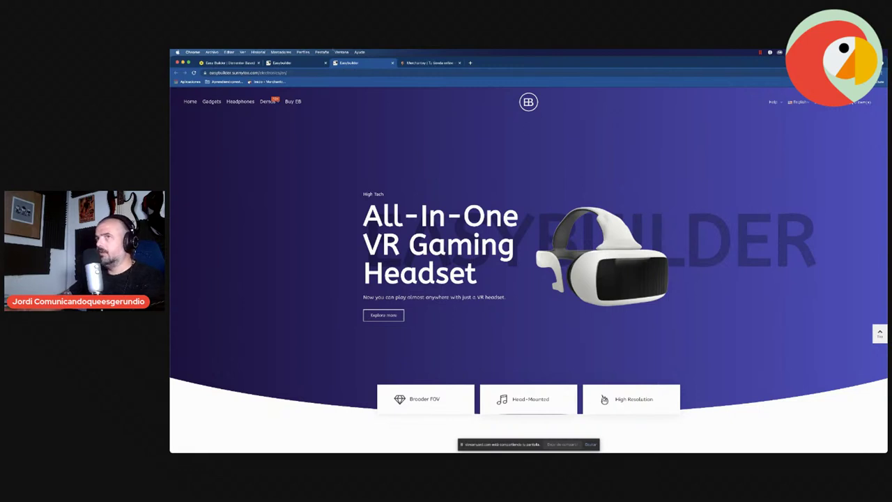
- Close the other remaining demo, keeping only the VR headset design open, and return to the home page editor
click(309, 65)
click(324, 63)
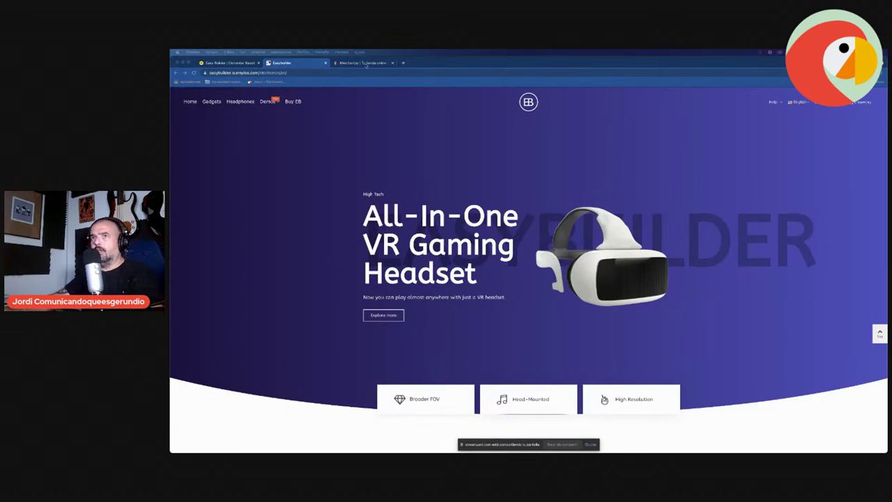
click(233, 62)
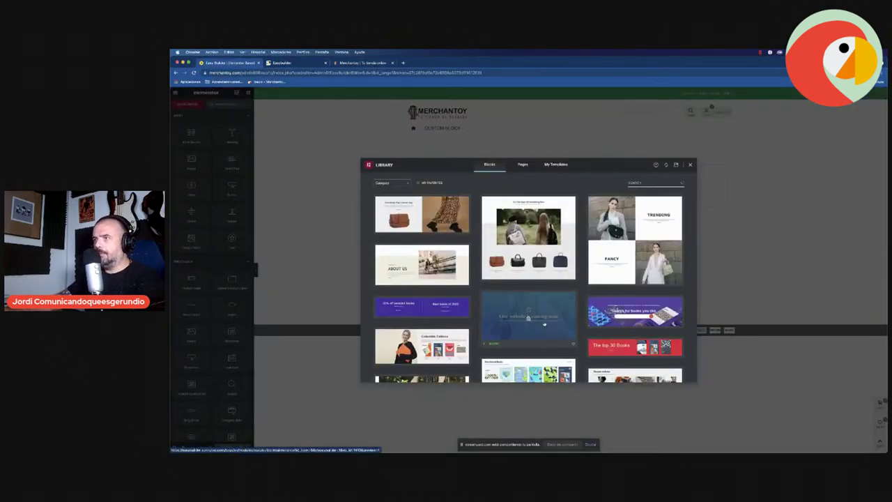
- Try to insert the All-In-One VR Gaming Headset block from the template library, and close the library
scroll(527, 317, down, 10)
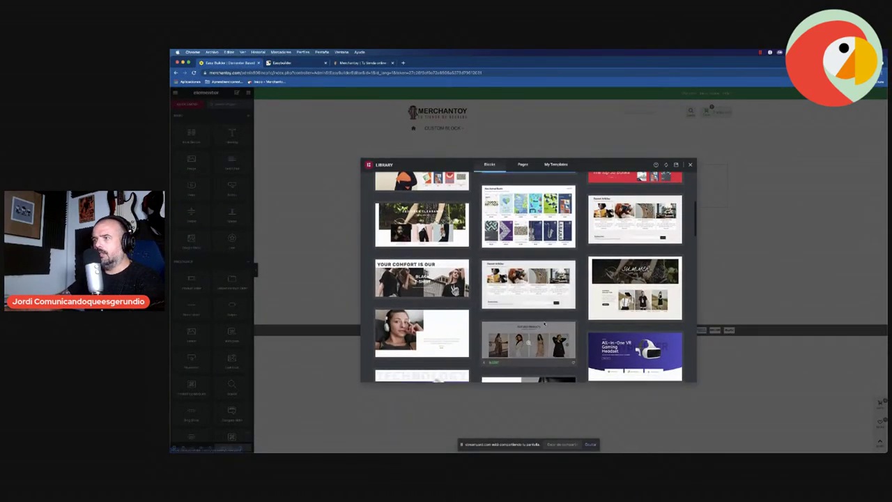
mouse_move(635, 297)
click(600, 318)
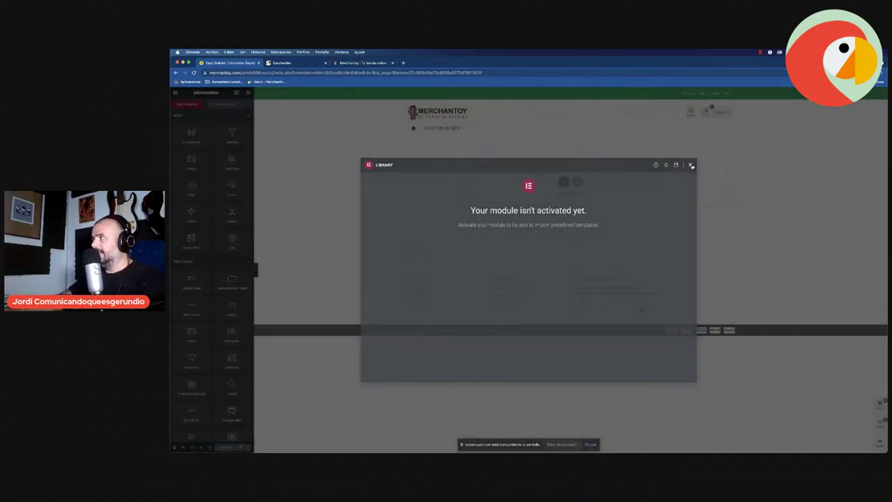
click(691, 166)
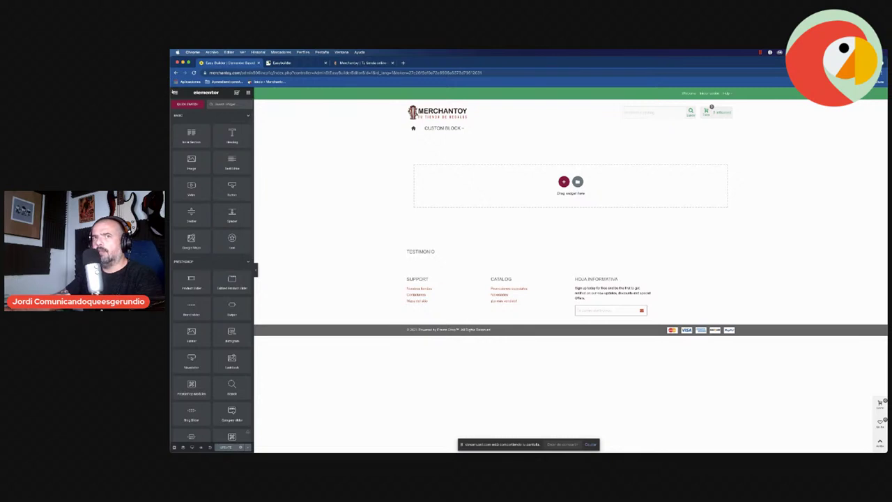
- Go from the editor to the PrestaShop back office and open the license page of the Easy Builder settings
click(175, 92)
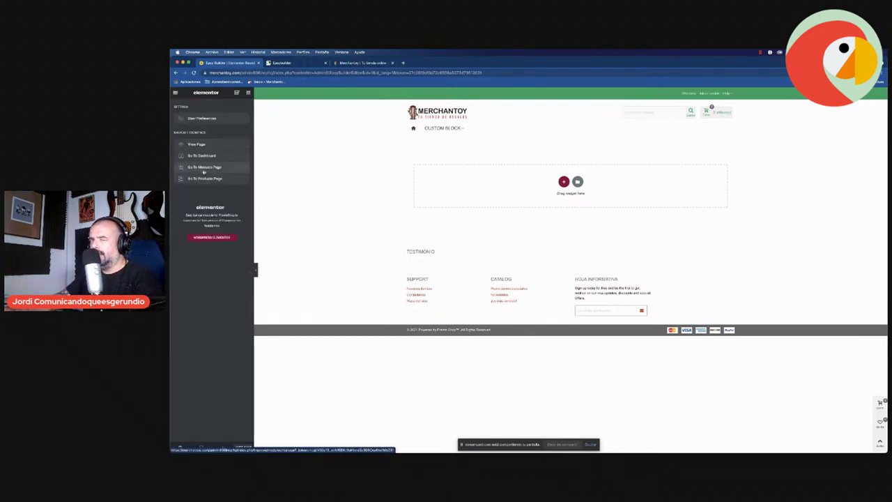
click(203, 168)
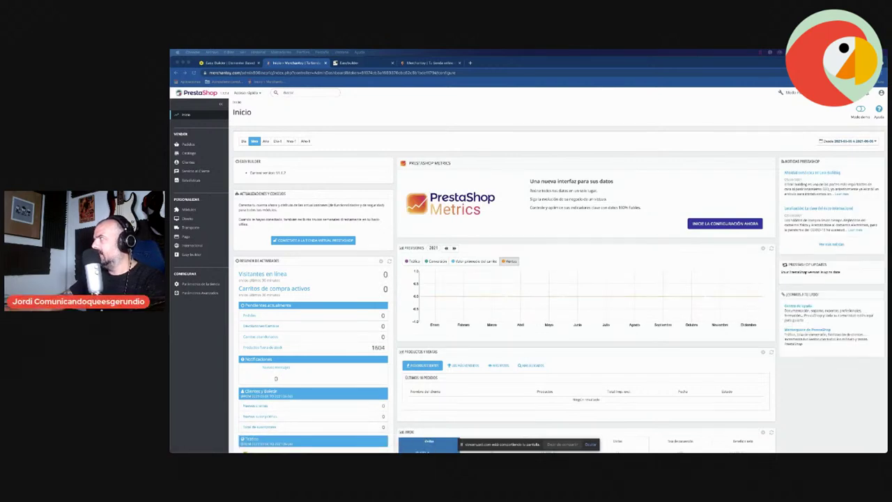
click(317, 186)
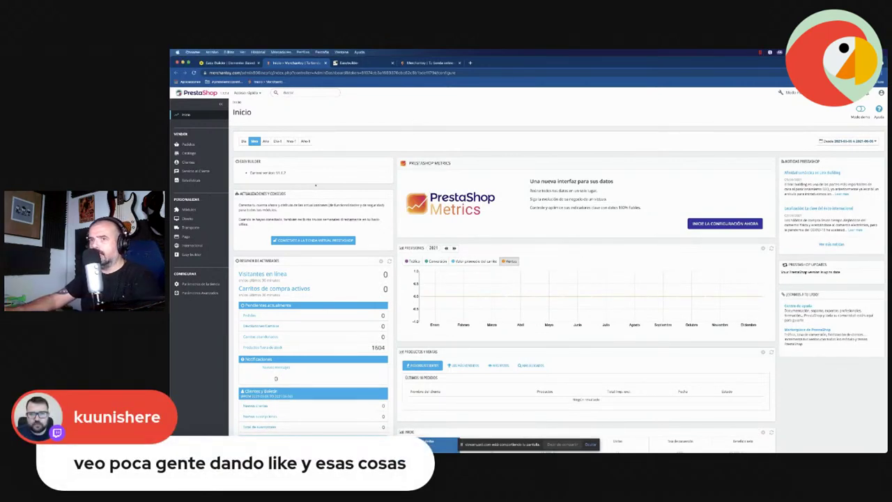
mouse_move(192, 254)
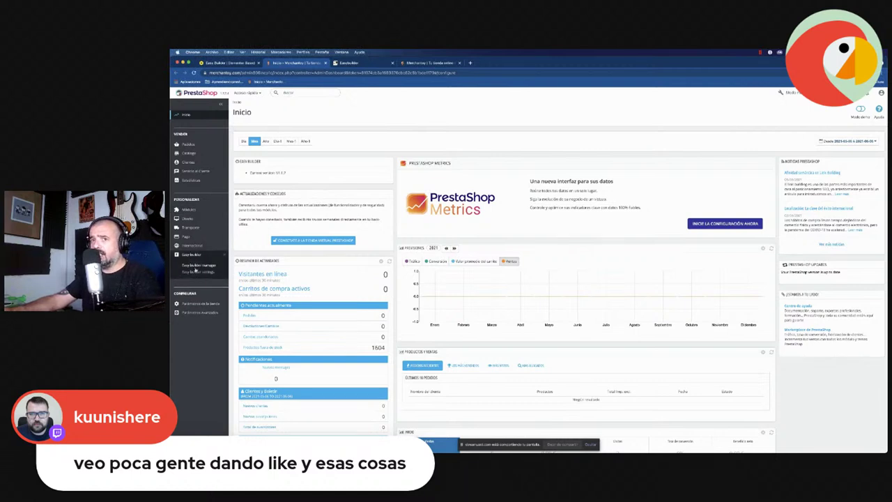
click(197, 271)
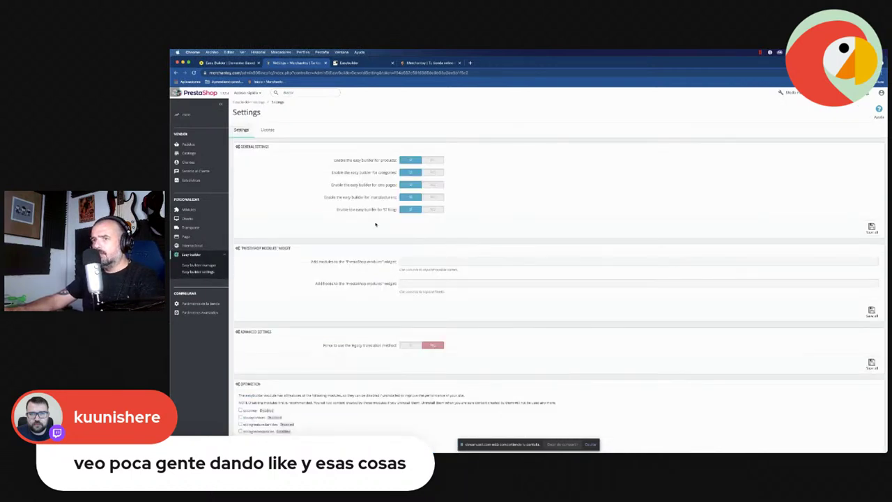
click(268, 129)
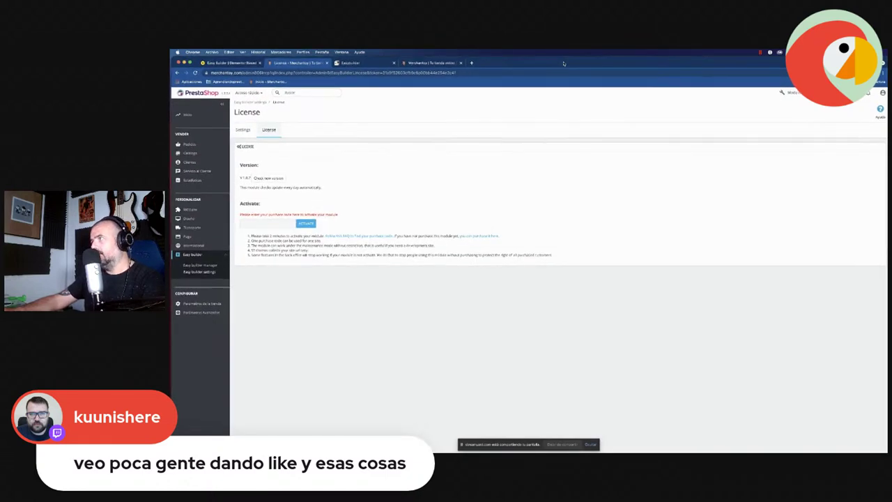
- Close and reopen the Easy Builder license page to check the module's activation, and close the old home page editor
drag(555, 62, 549, 63)
click(319, 63)
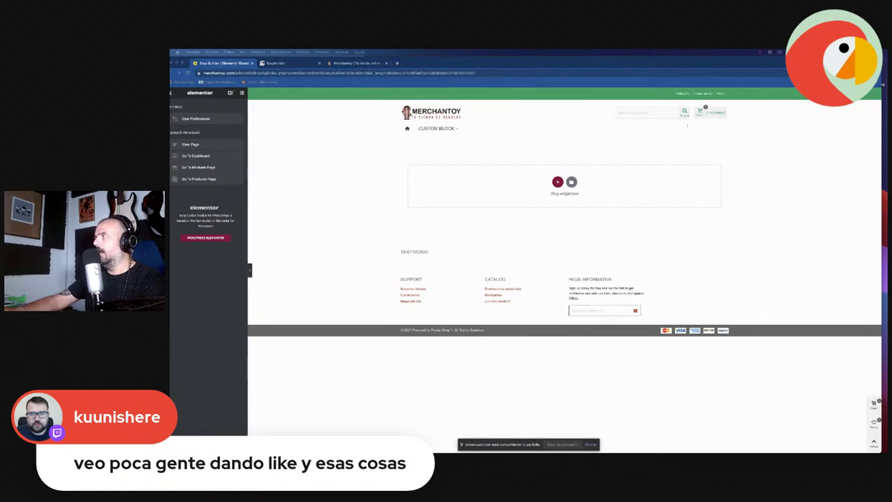
key(super+shift+t)
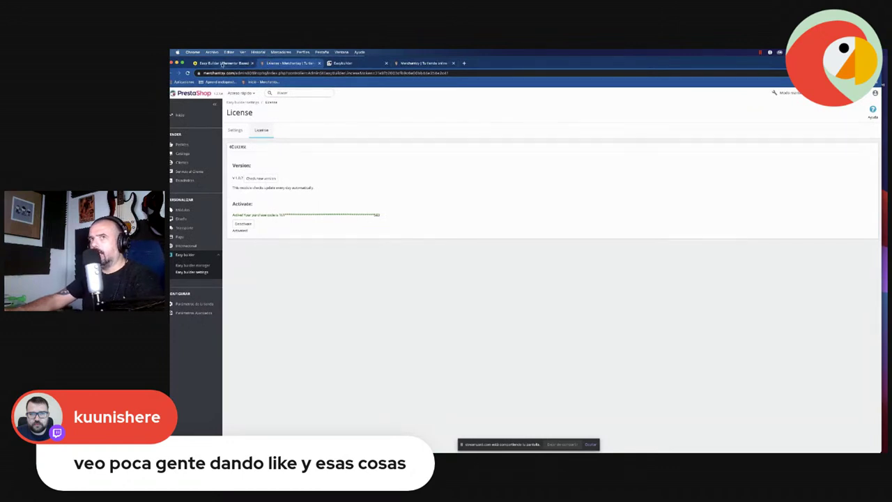
click(221, 64)
key(super+w)
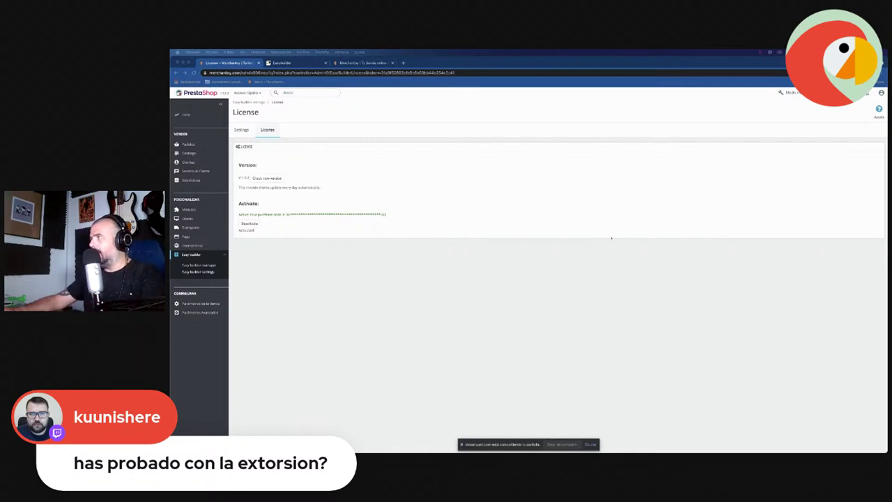
- Open the Home hook for editing from the Easy Builder manager and open the template library
click(390, 264)
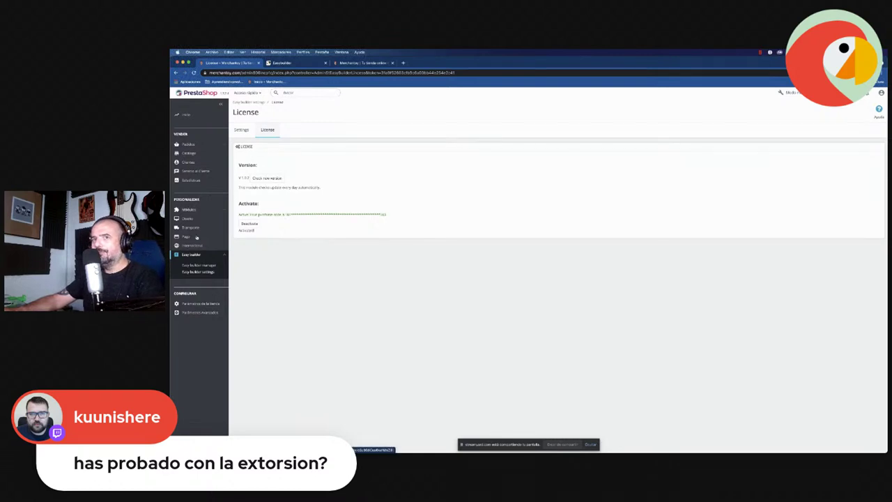
click(198, 265)
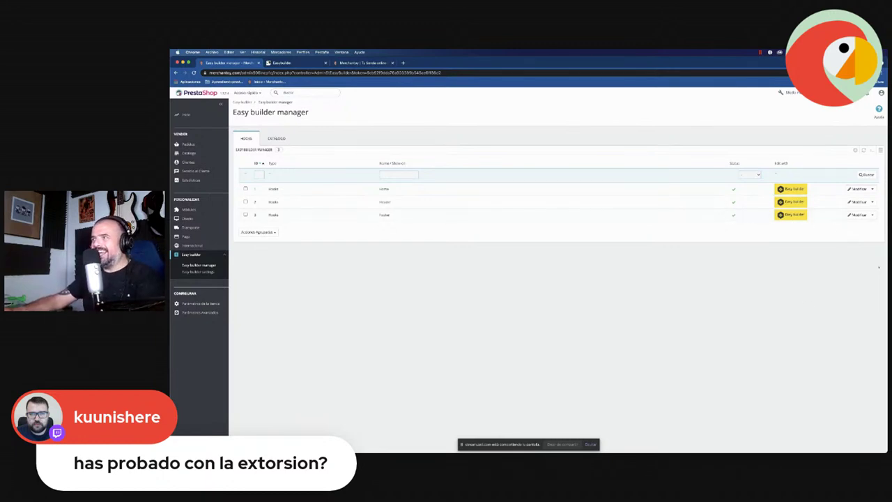
click(789, 189)
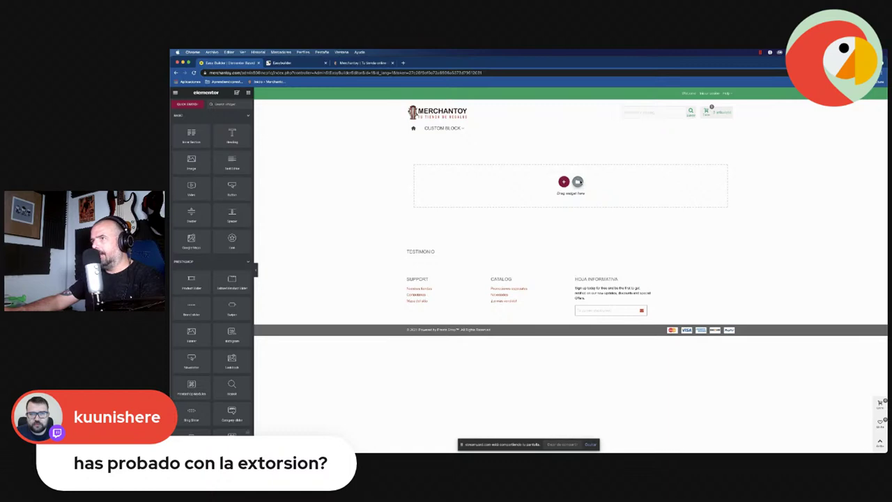
click(577, 182)
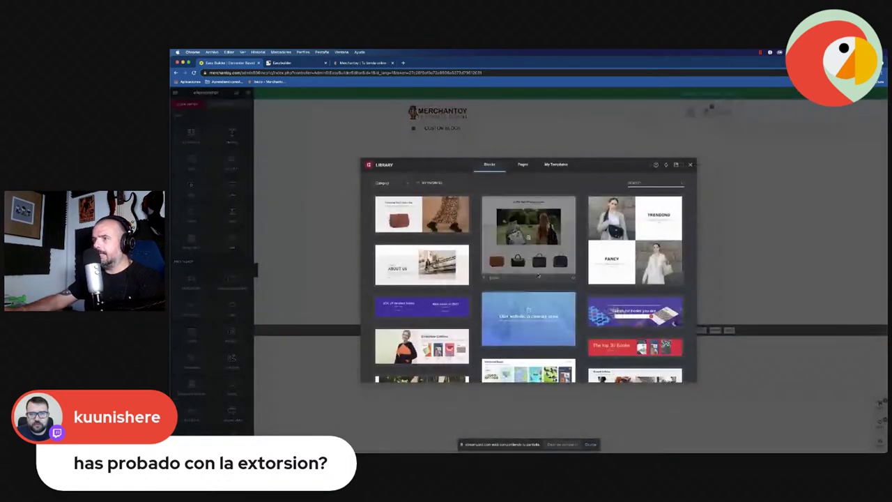
- Insert the All-In-One VR Gaming Headset block from the template library into the home page, and hide the screen-sharing notice
scroll(537, 277, down, 2)
scroll(538, 276, down, 3)
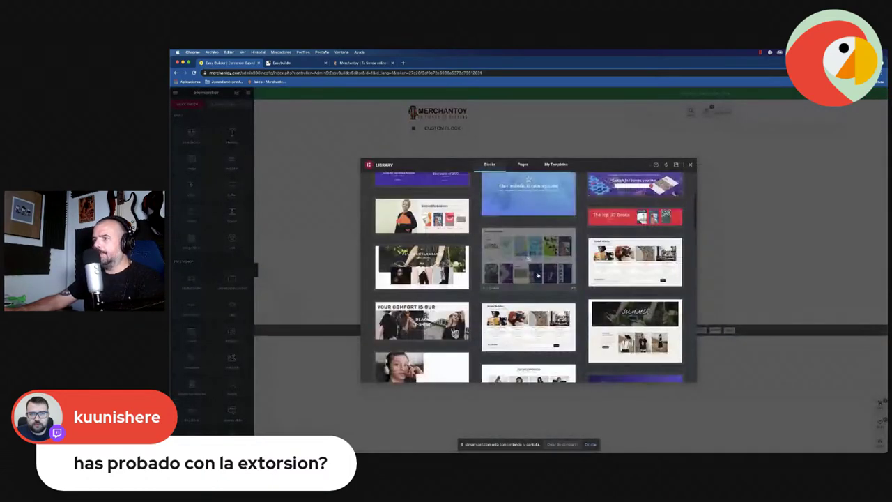
scroll(607, 307, down, 3)
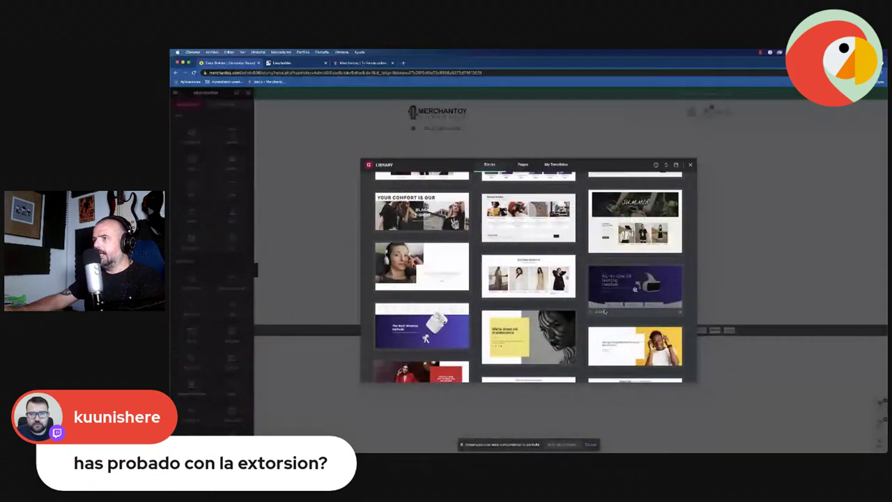
click(605, 311)
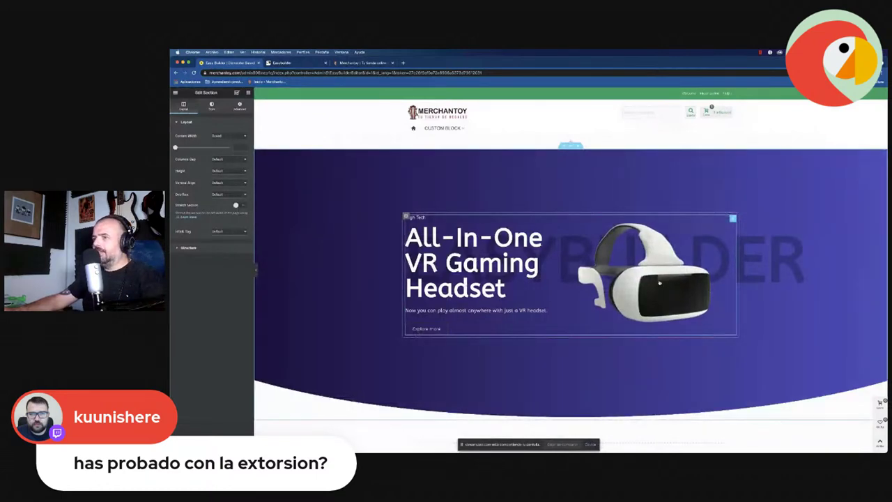
scroll(659, 283, down, 1)
scroll(659, 282, down, 3)
scroll(657, 280, up, 3)
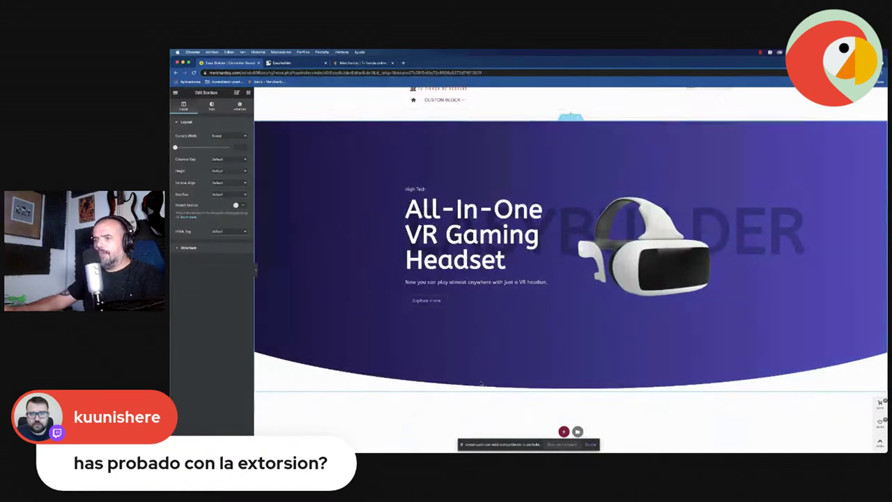
click(590, 444)
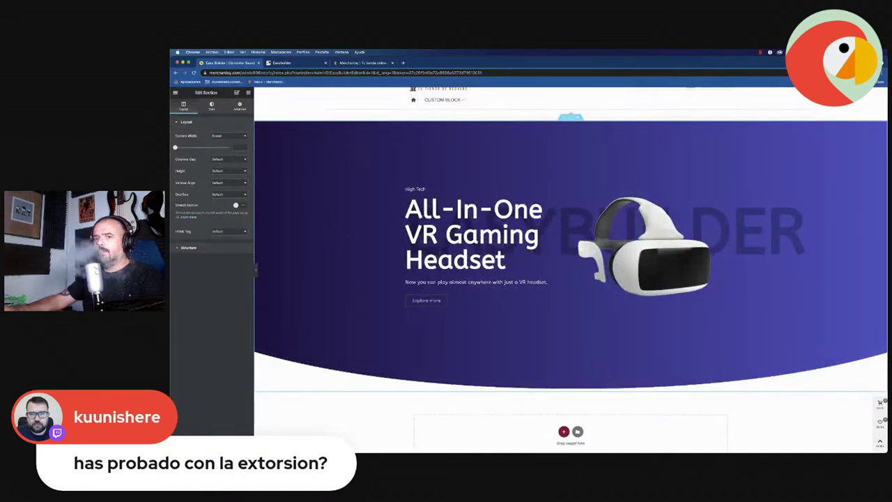
- Compare the headset banner on the Easybuilder demo page with the live Merchantoy home page, and return to the editor
click(291, 63)
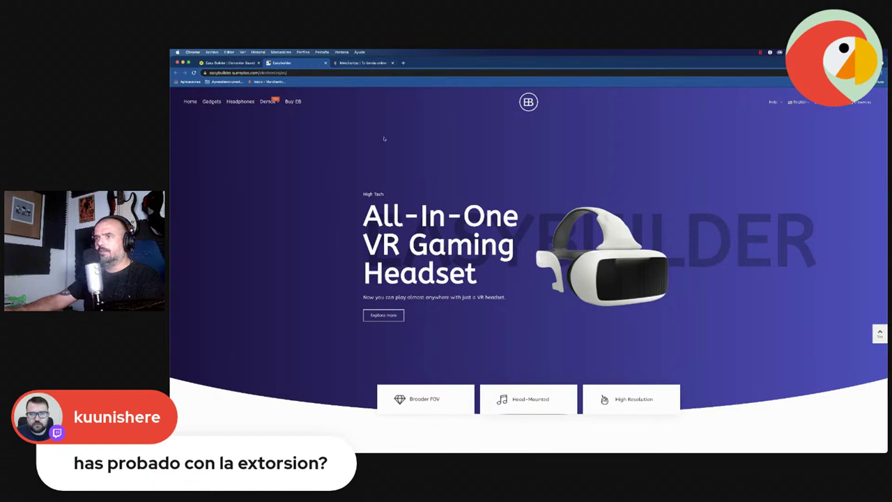
scroll(444, 199, down, 5)
scroll(443, 198, up, 5)
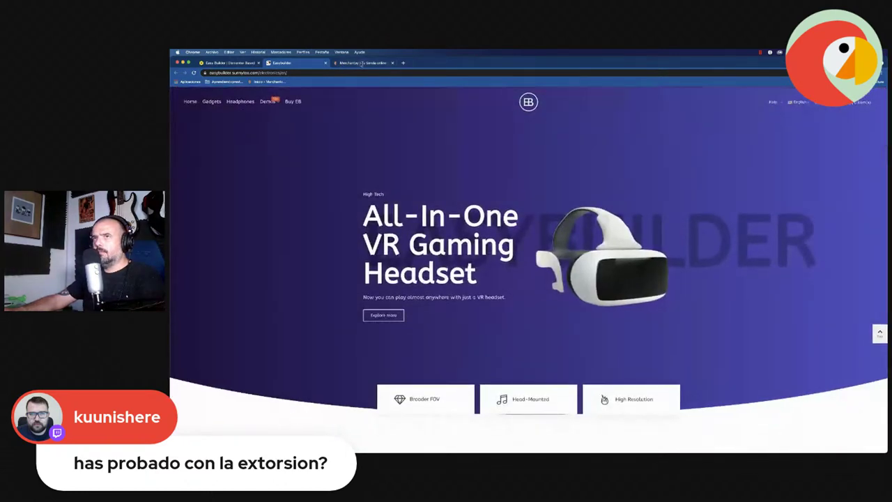
key(ctrl+Tab)
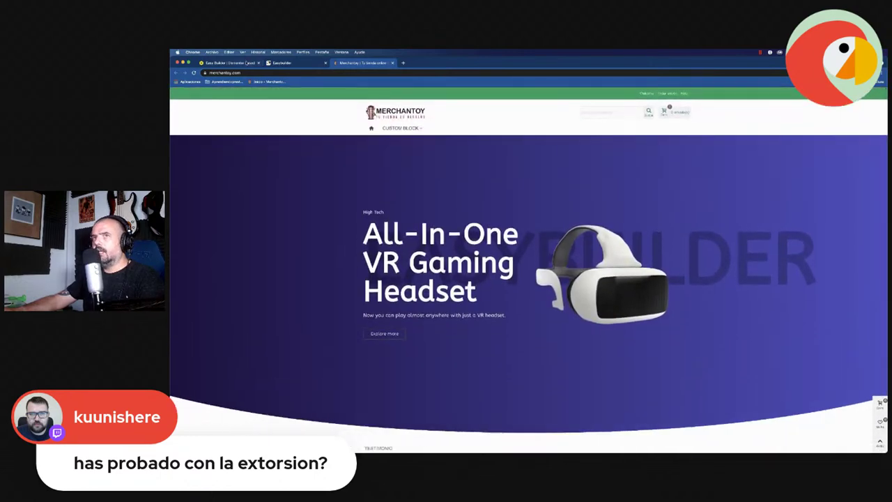
key(ctrl+Tab)
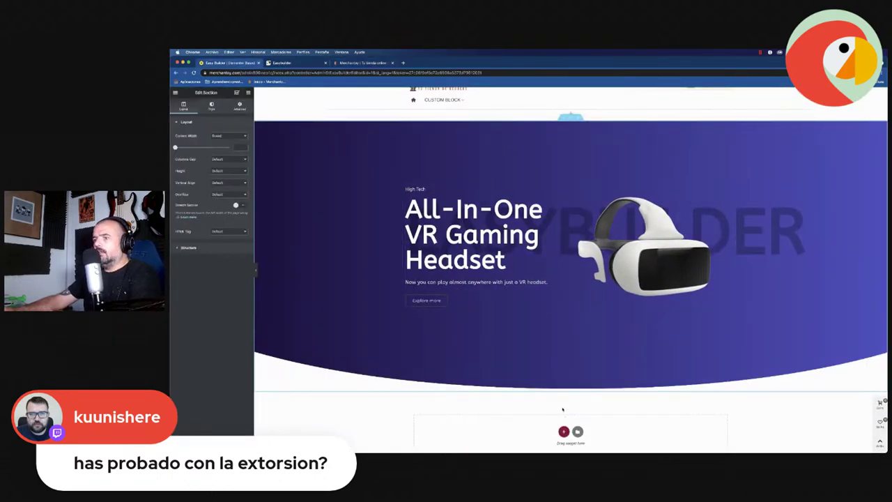
- Open the template library for the area below the headset block and browse its blocks
scroll(582, 329, down, 3)
click(577, 298)
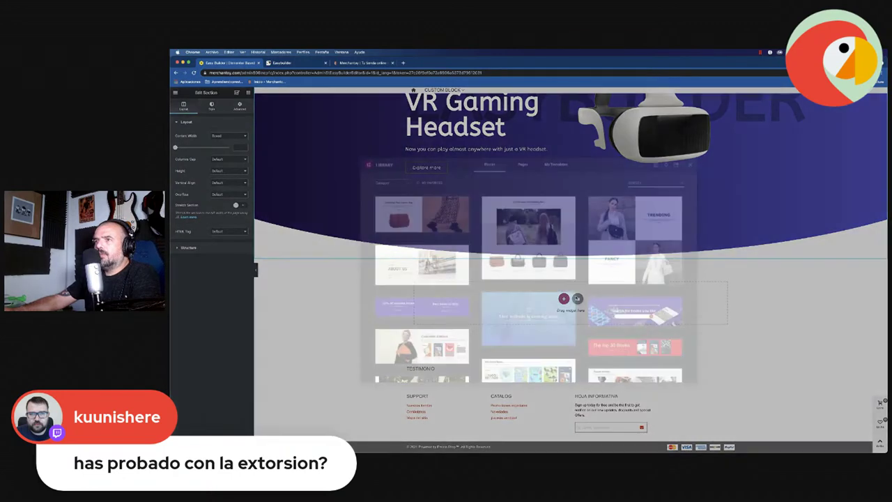
scroll(603, 247, down, 2)
scroll(603, 247, down, 5)
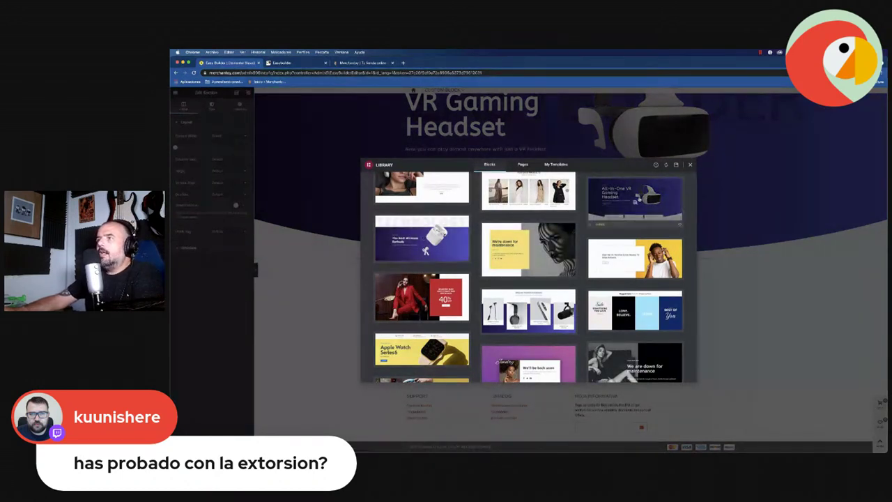
- Check the feature boxes and product section under the demo page's headset banner against the store page, and return to the library
key(ctrl+Tab)
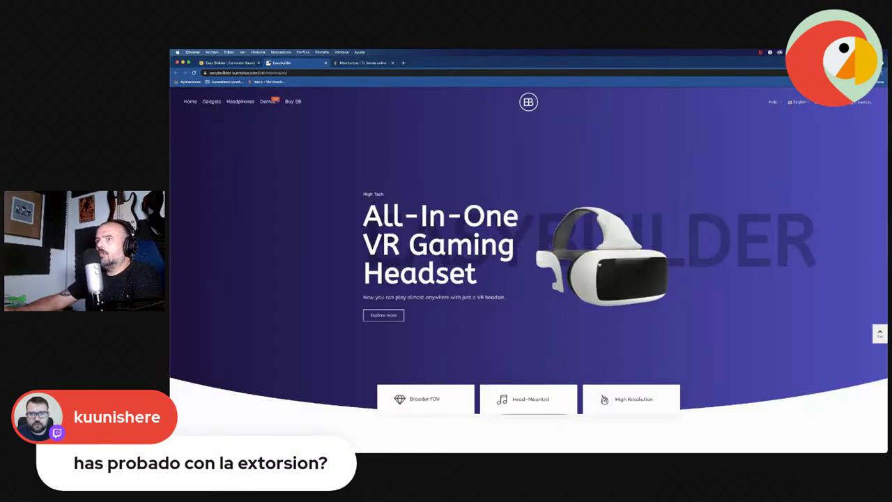
scroll(626, 264, down, 3)
key(ctrl+Tab)
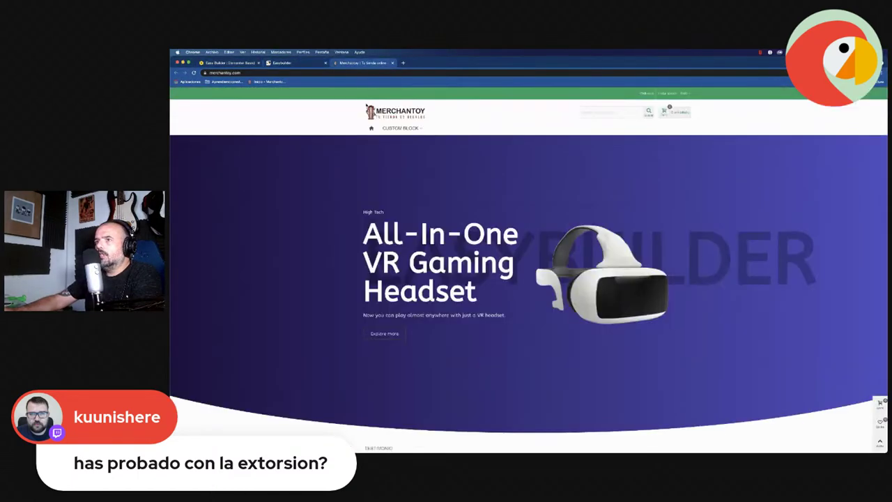
key(ctrl+shift+Tab)
scroll(352, 219, down, 5)
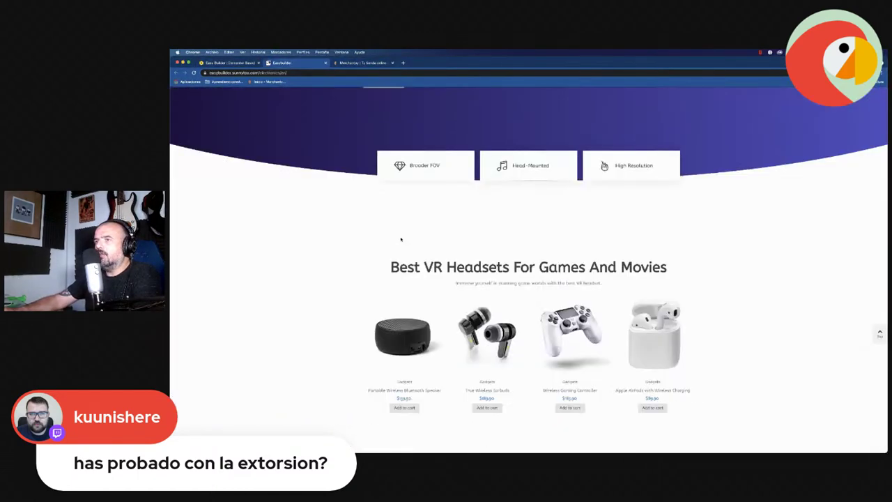
scroll(491, 165, up, 2)
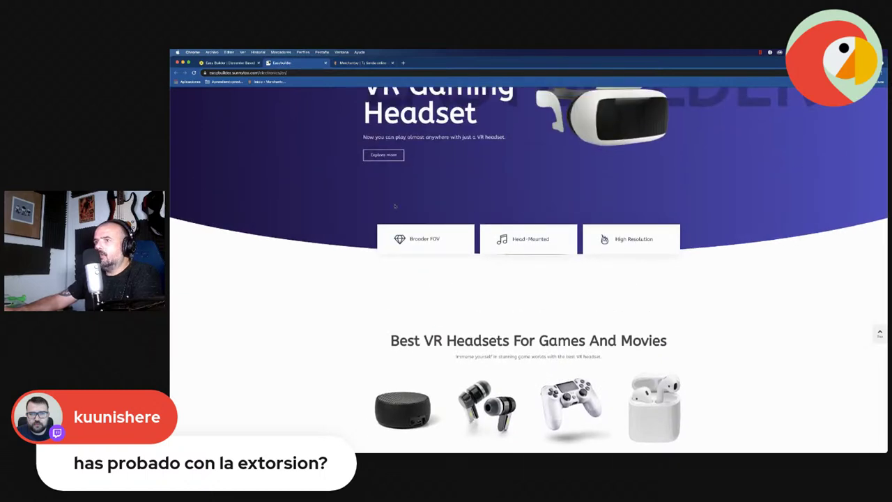
key(ctrl+shift+Tab)
- Insert the All-In-One VR Gaming Headset block again below the first one and check its lower edge
scroll(459, 244, up, 1)
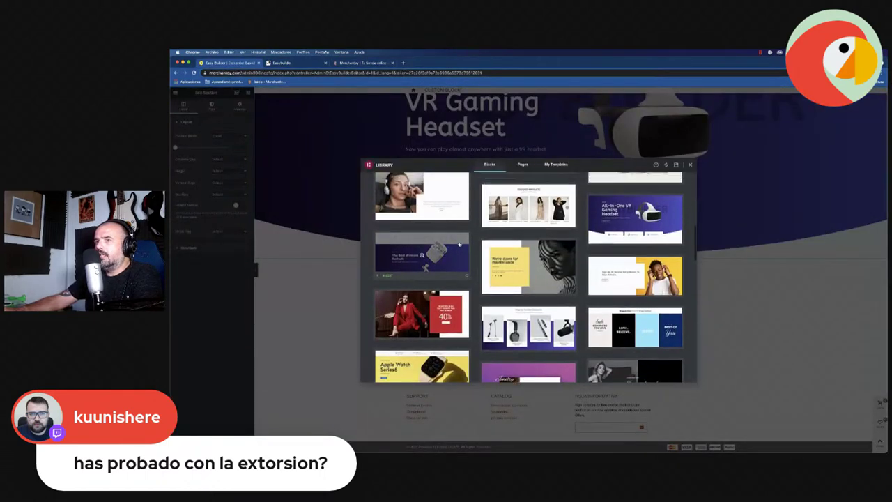
mouse_move(659, 207)
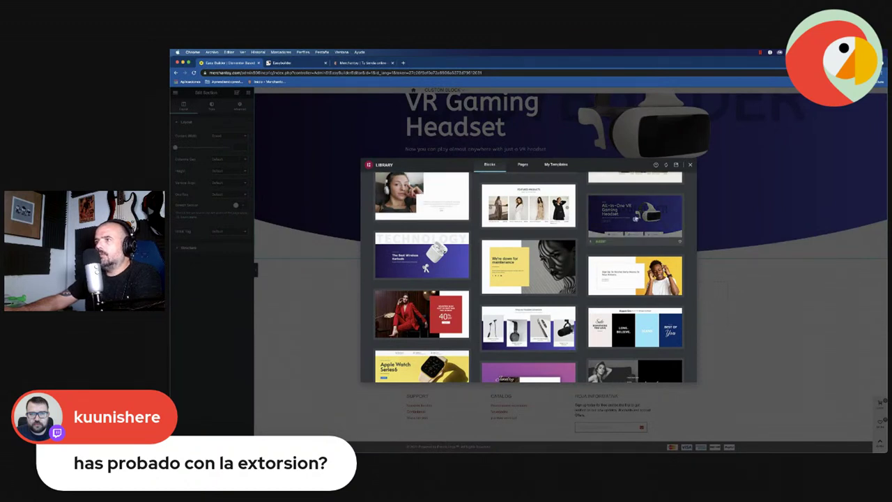
click(603, 244)
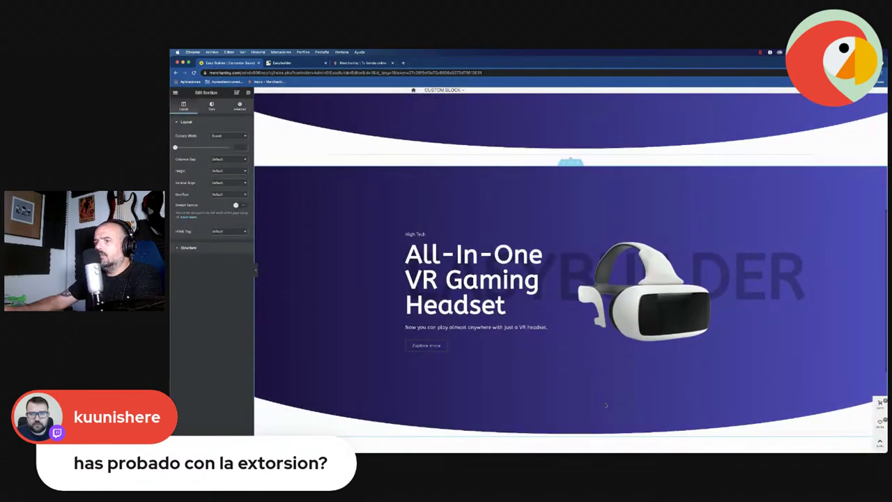
scroll(596, 409, down, 3)
scroll(563, 222, up, 4)
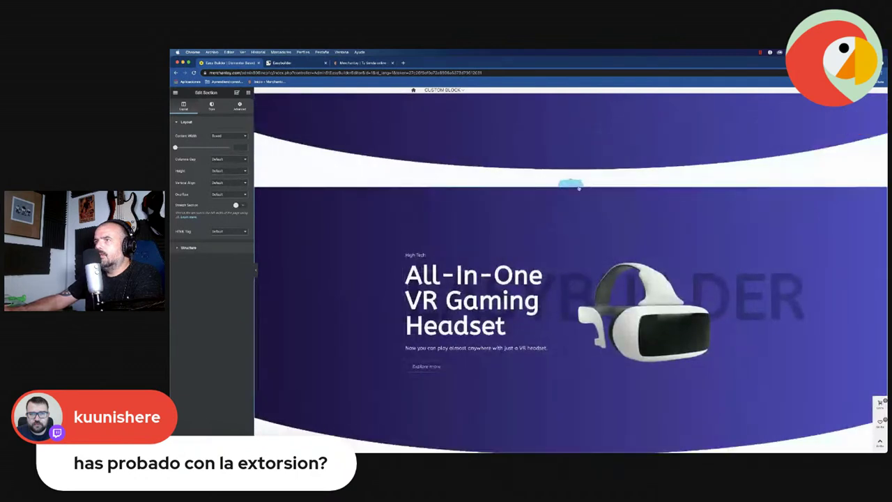
- Reopen the template library below the headset section and insert The Best Wireless Earbuds block with the TECHNOLOGY heading
scroll(555, 391, down, 3)
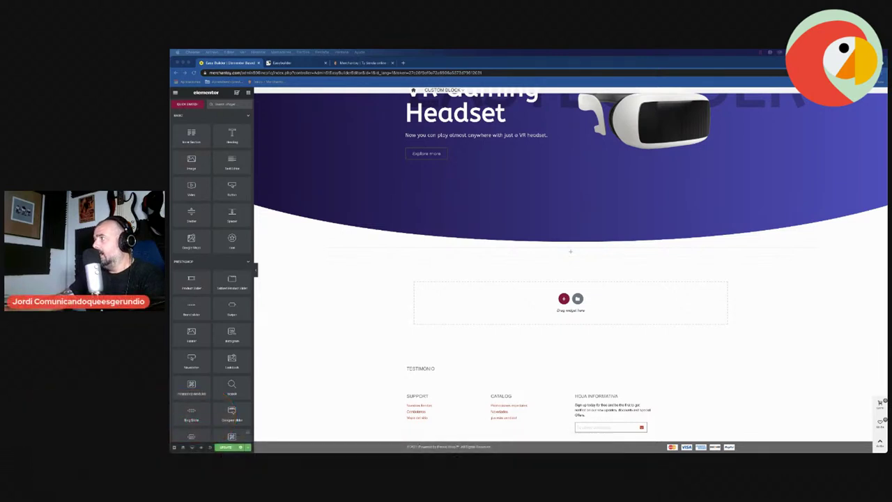
click(546, 277)
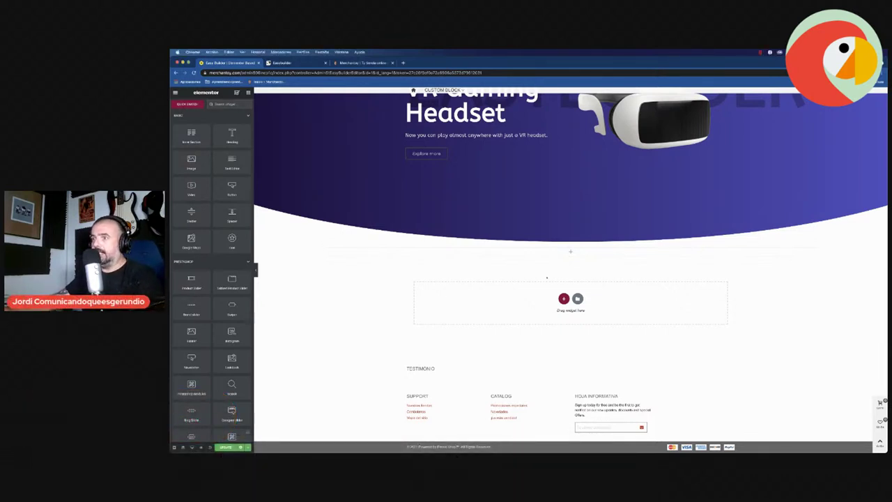
click(576, 298)
scroll(546, 268, down, 3)
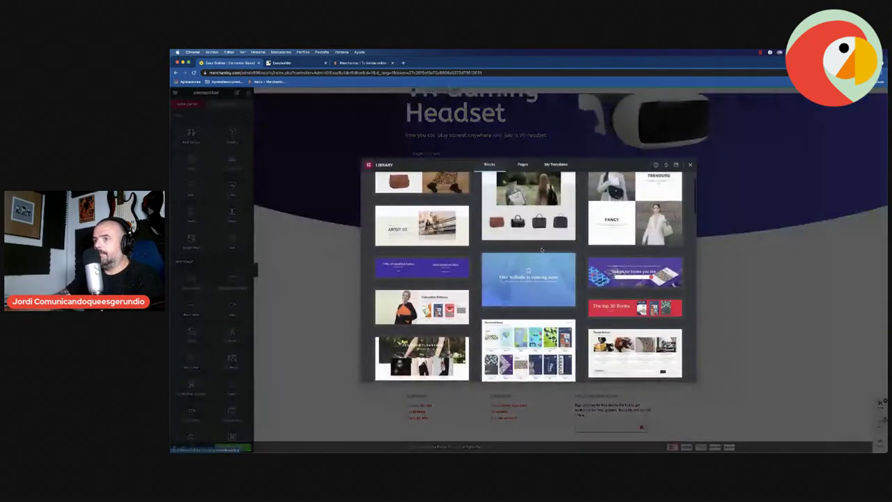
scroll(515, 291, up, 3)
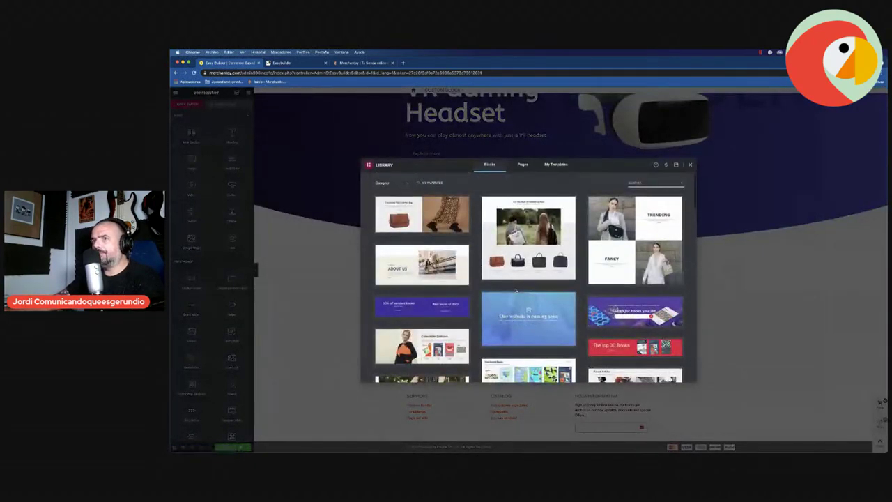
scroll(516, 291, down, 3)
scroll(516, 291, down, 10)
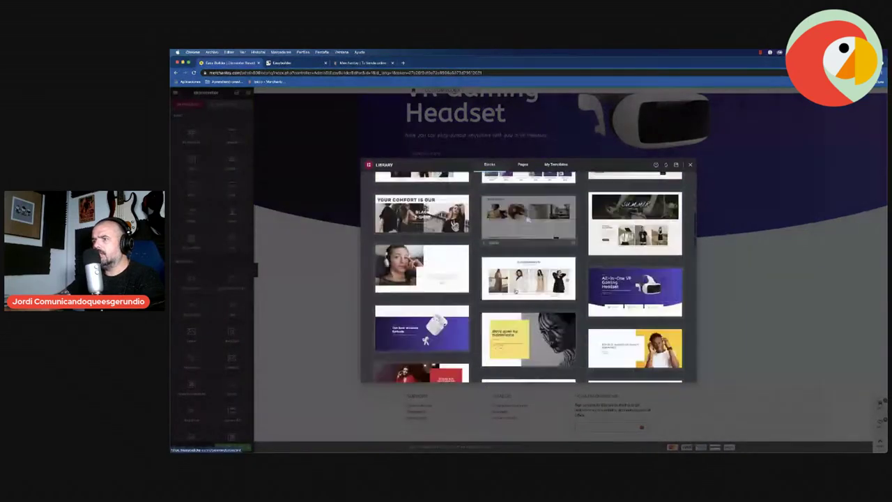
click(417, 308)
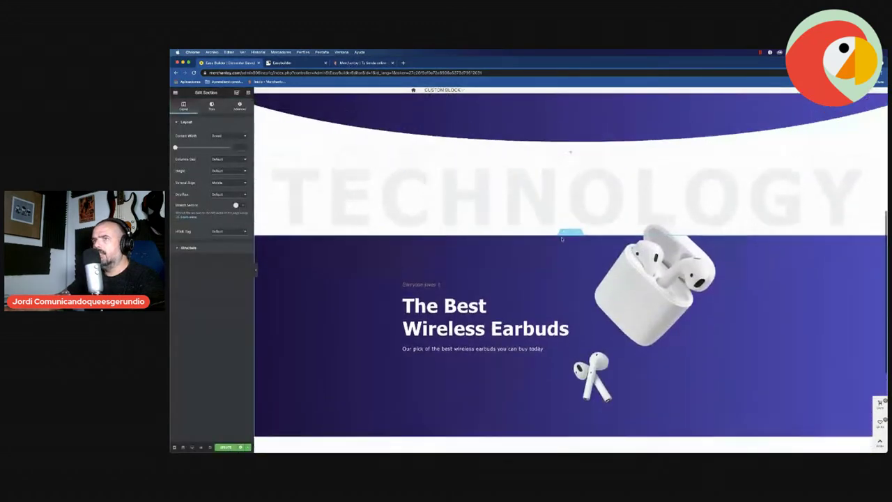
- Review the demo page's section order from the feature boxes and products down to the wireless earbuds banner
click(282, 63)
scroll(572, 240, down, 5)
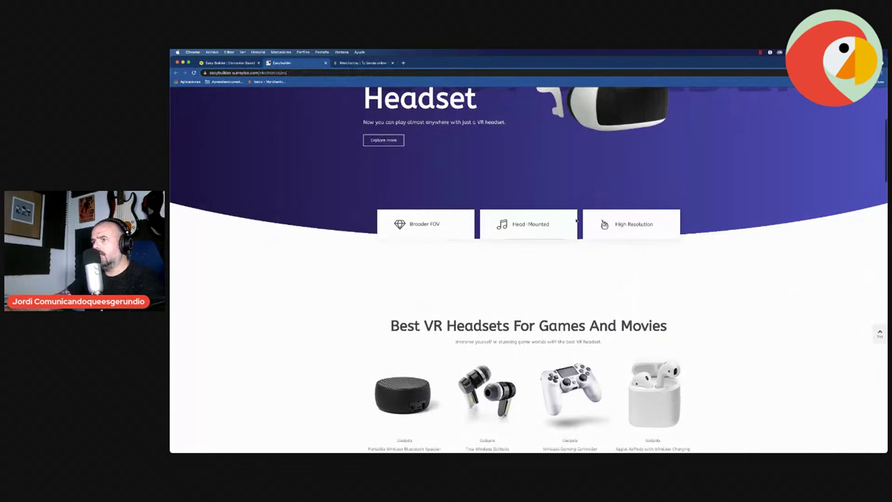
scroll(530, 279, up, 3)
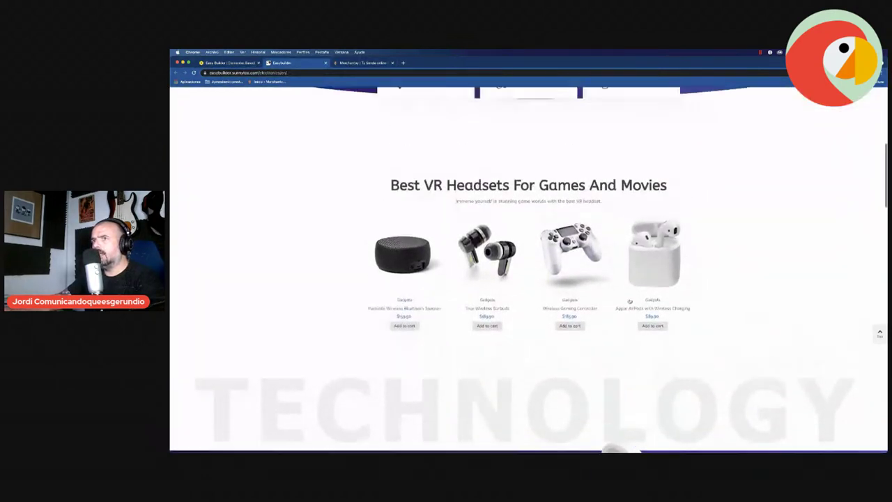
scroll(500, 203, up, 2)
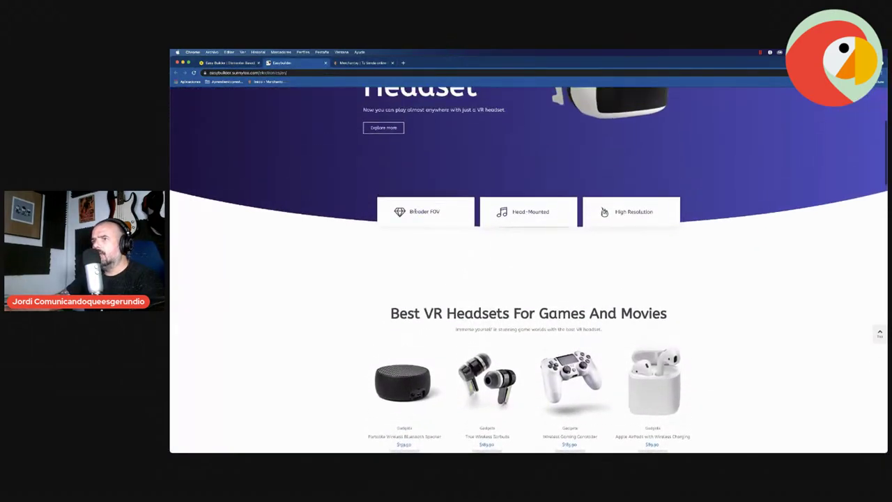
scroll(593, 218, down, 7)
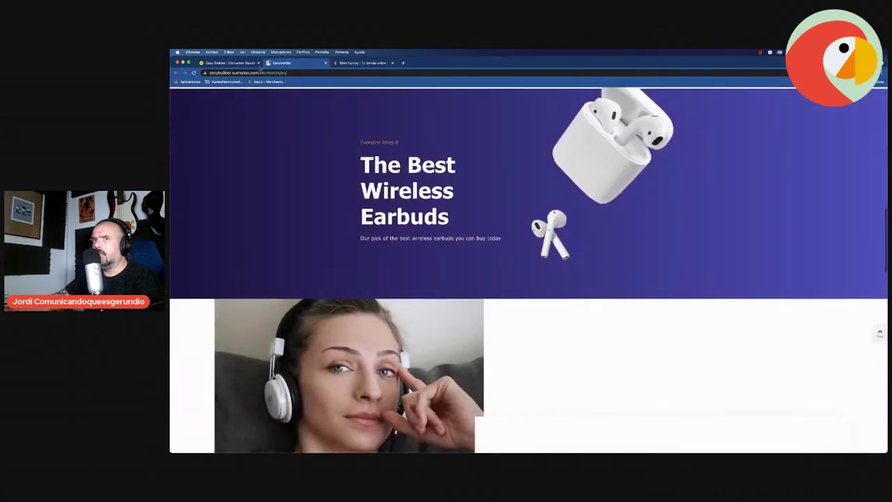
- Return to the editor and open the template library for the area below the wireless earbuds section
key(ctrl+shift+Tab)
scroll(624, 301, down, 8)
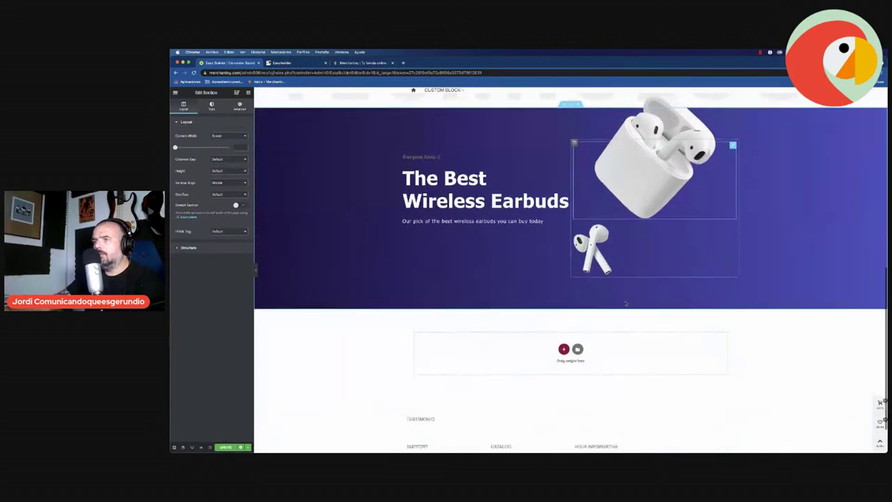
click(577, 298)
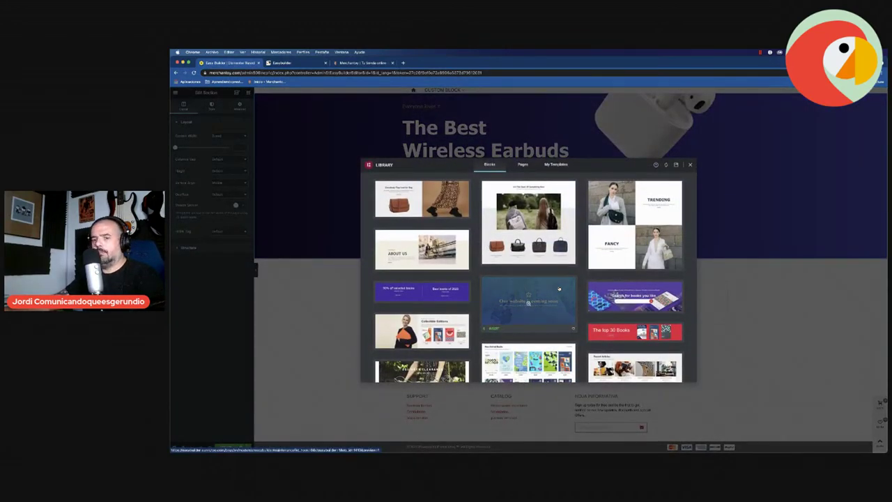
scroll(559, 288, down, 2)
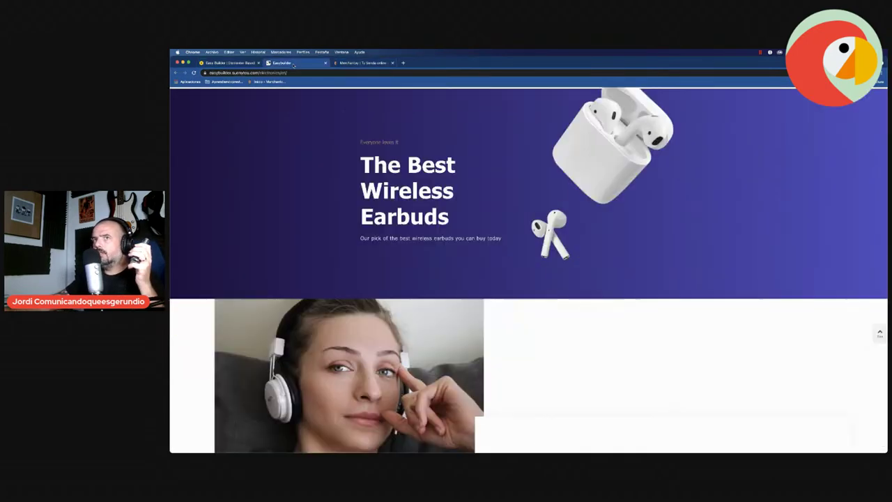
- Check which section follows on the demo page and insert the four-image gadgets collection block below the wireless earbuds section
scroll(597, 274, down, 2)
scroll(597, 274, down, 15)
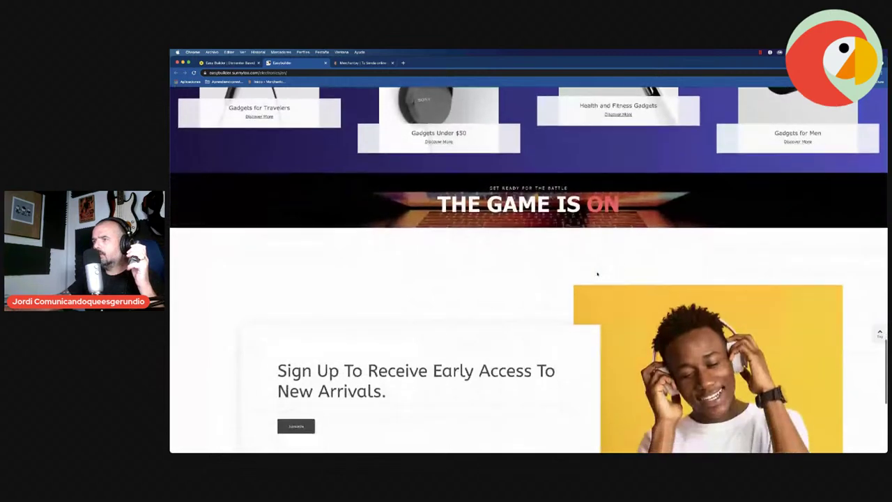
scroll(597, 274, up, 8)
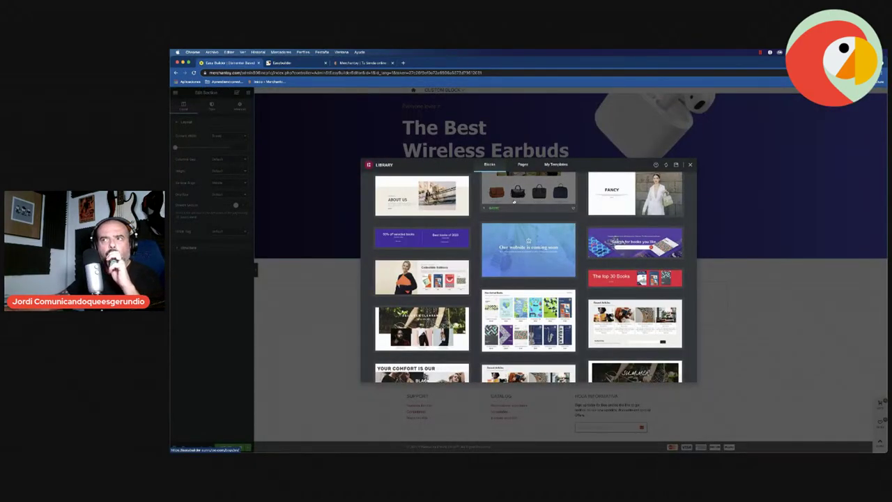
scroll(488, 251, down, 4)
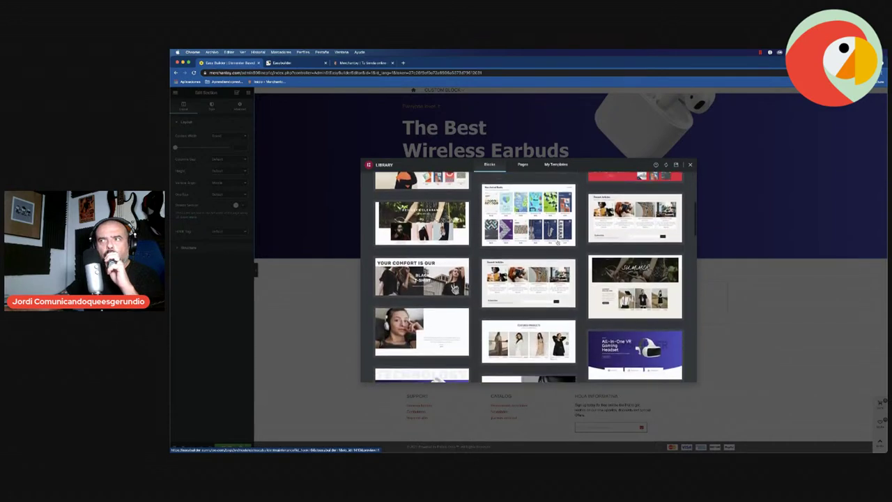
scroll(454, 293, down, 5)
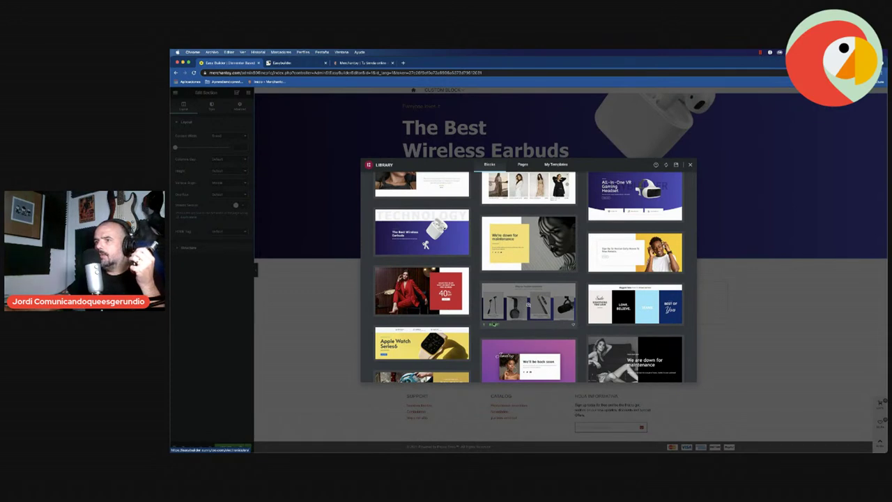
click(493, 324)
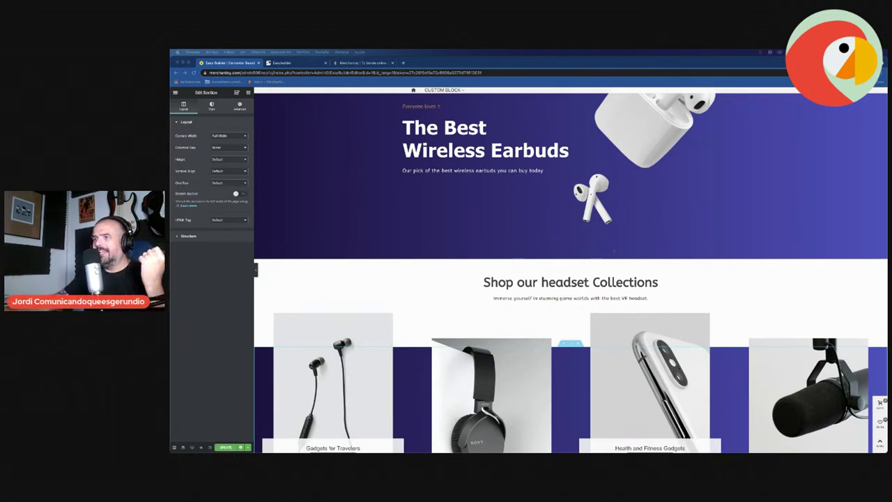
- Check the inserted Shop our headset Collections block from its heading to its lower edge and save the page
scroll(535, 248, down, 3)
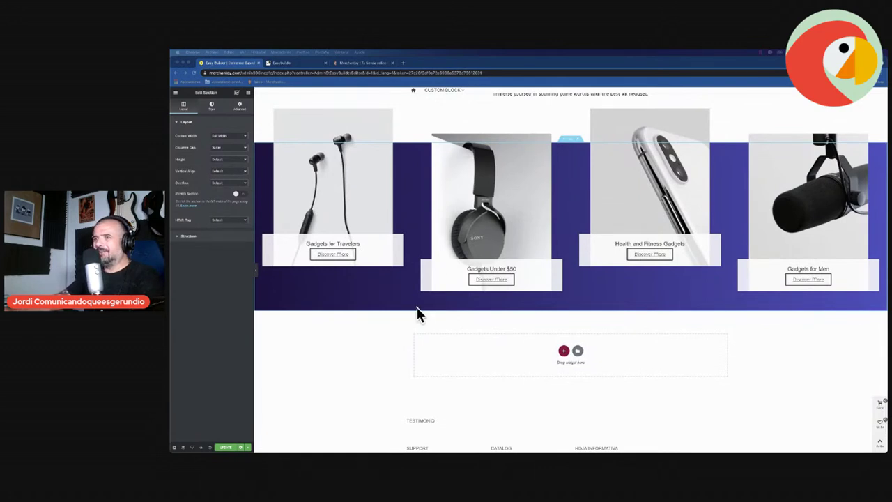
scroll(418, 313, up, 2)
scroll(458, 215, down, 1)
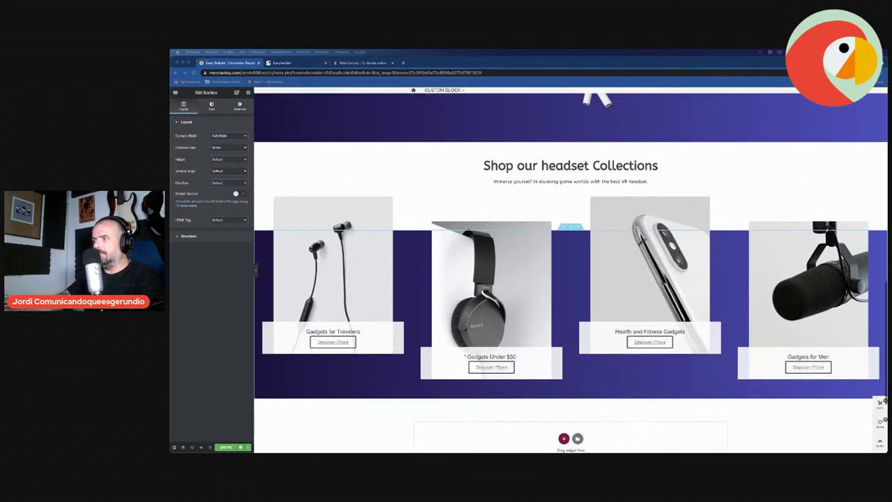
scroll(323, 432, down, 1)
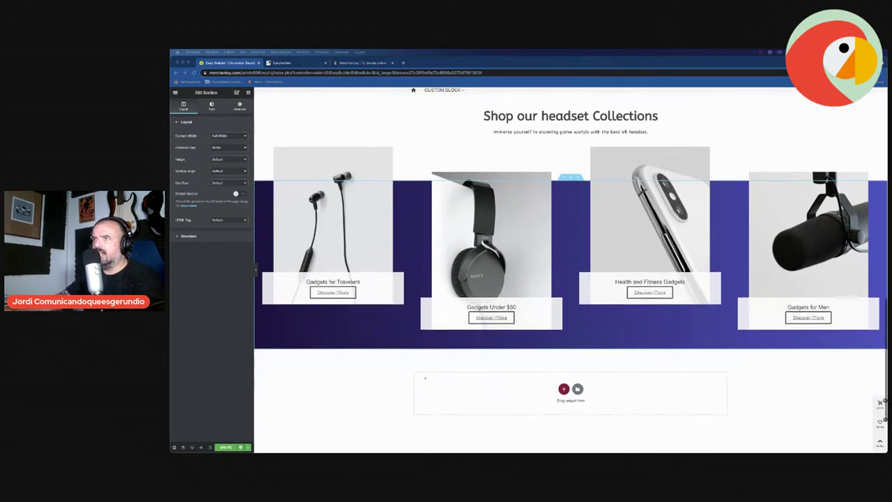
scroll(374, 393, up, 2)
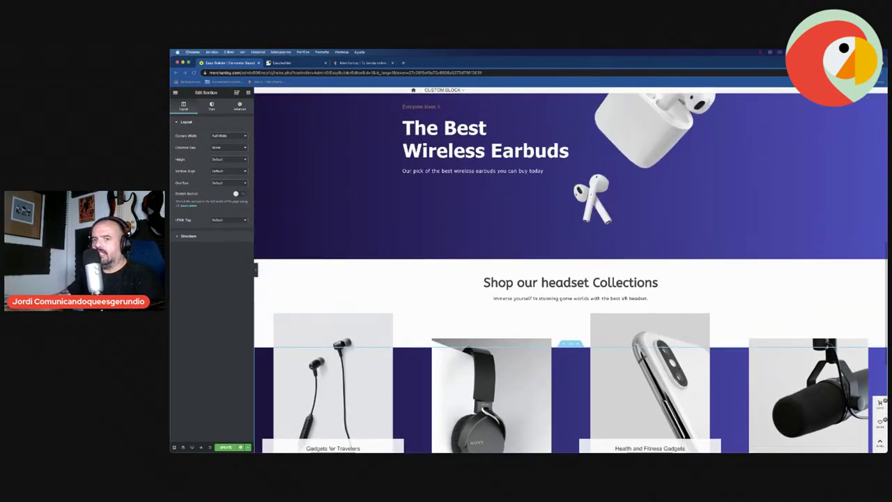
click(225, 448)
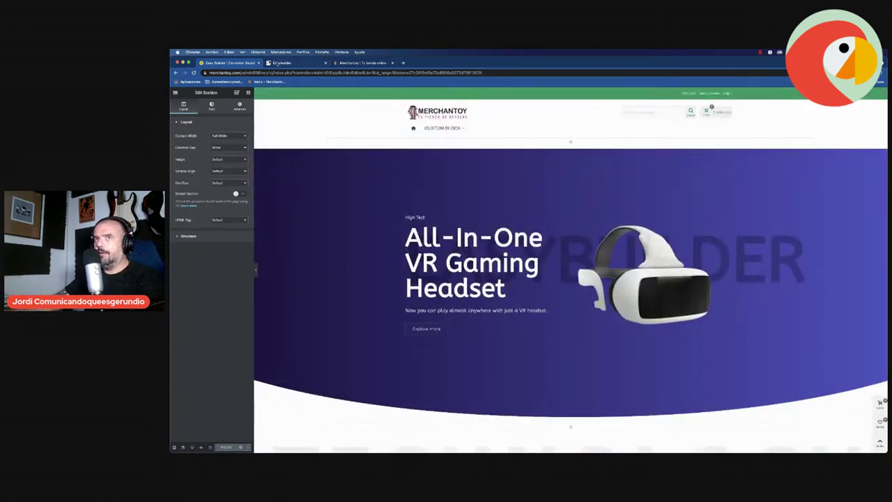
- Compare the live Merchantoy home page with the demo page around the earbuds banner, testimonial and headset collections
click(277, 63)
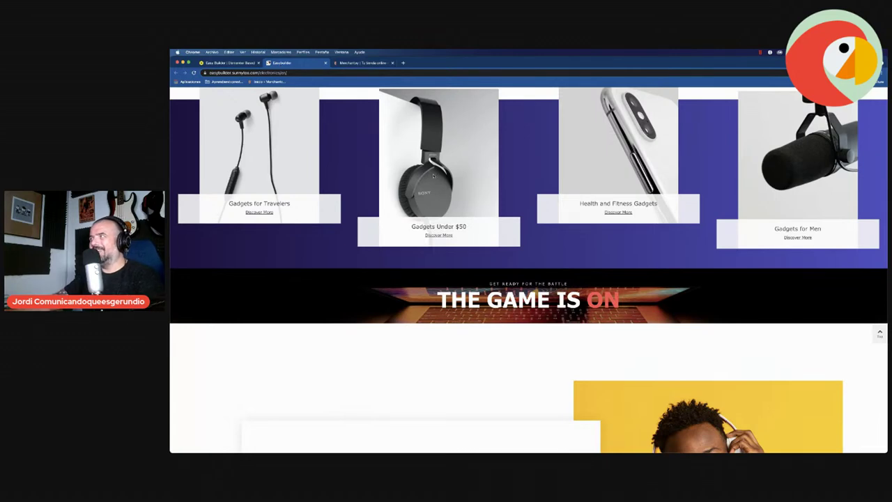
scroll(432, 175, up, 10)
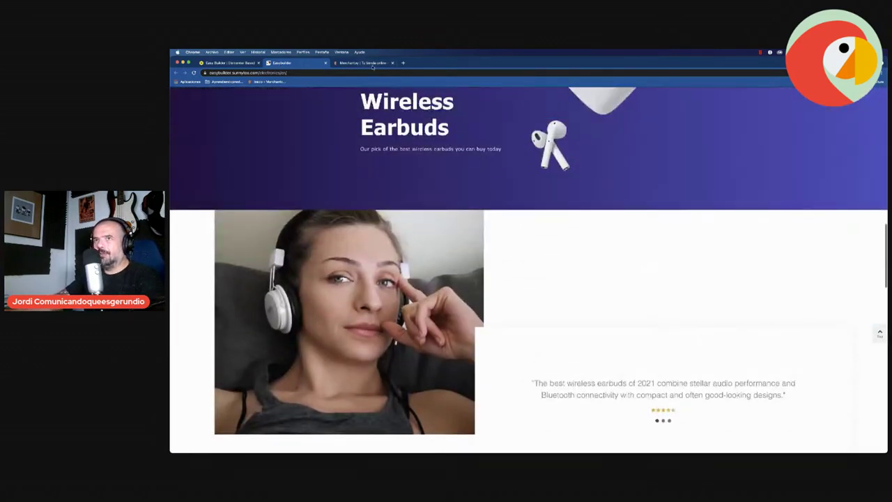
click(373, 64)
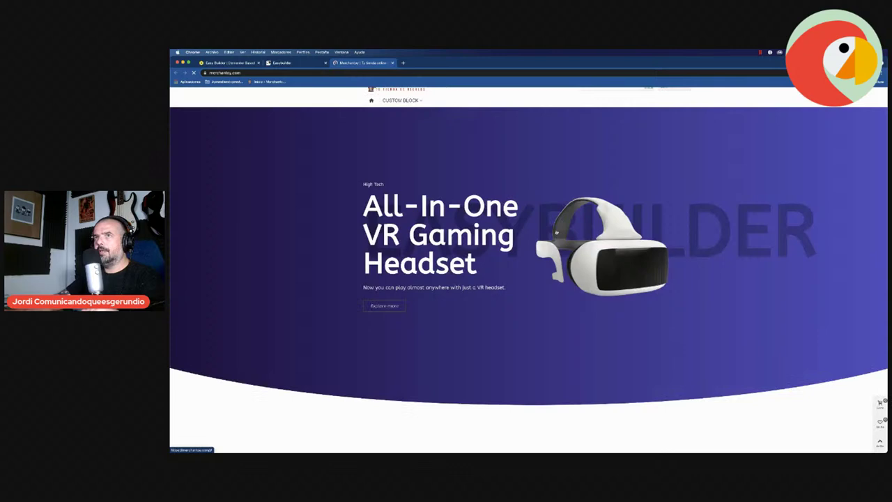
scroll(556, 232, down, 8)
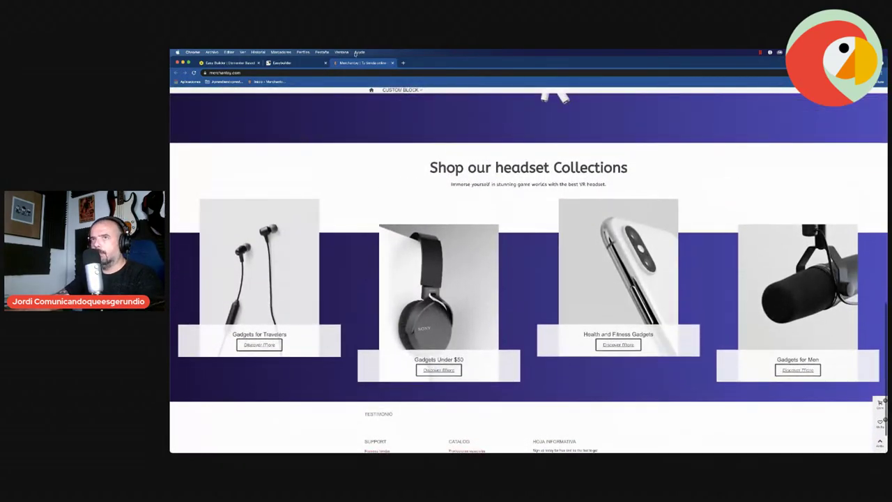
click(300, 63)
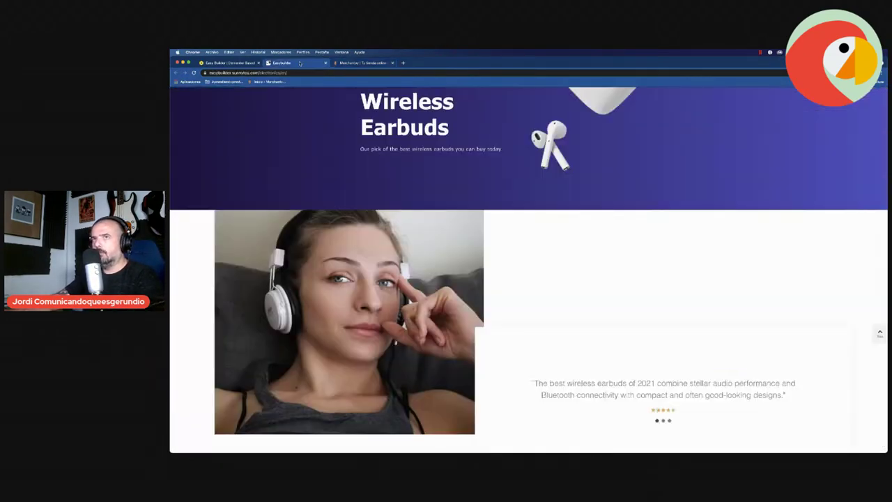
scroll(650, 271, down, 5)
scroll(652, 272, up, 2)
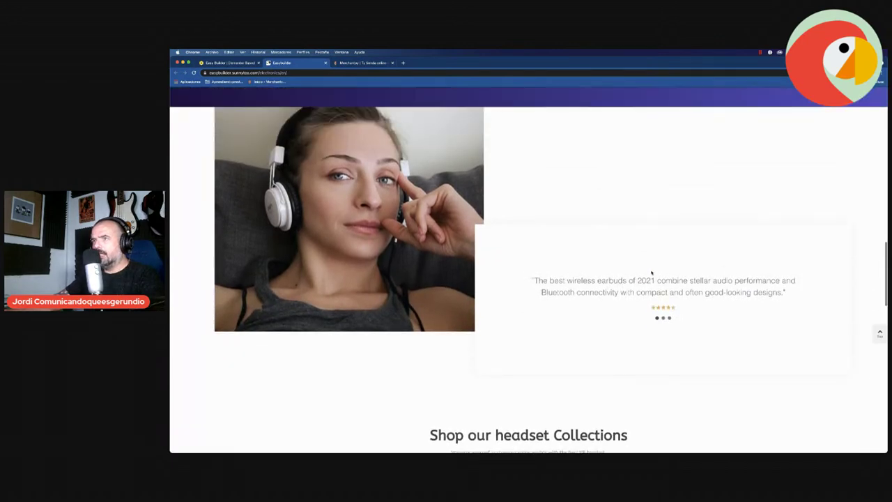
scroll(652, 272, up, 1)
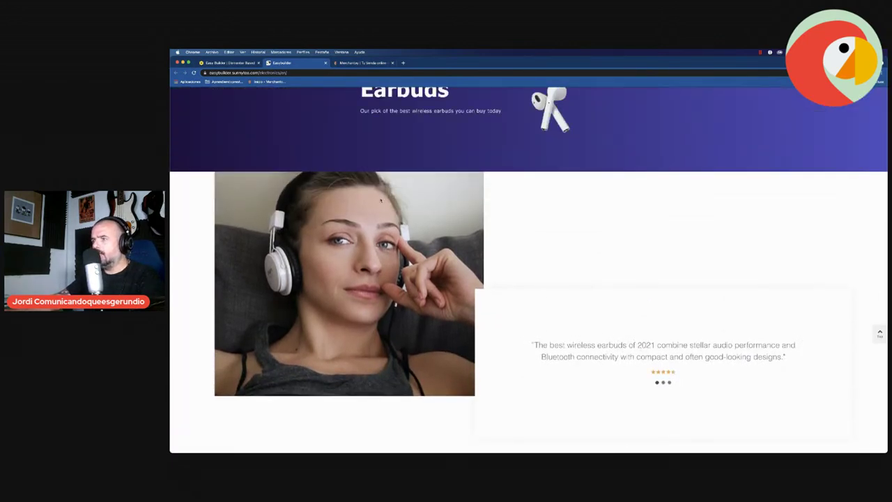
- Return to the editor and insert the testimonial block with the woman wearing headphones below the headset collections section
click(238, 62)
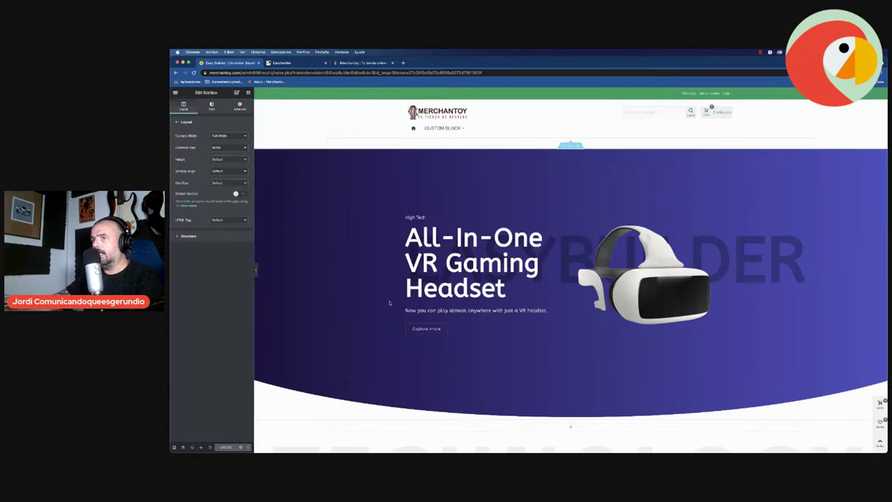
scroll(521, 242, down, 5)
scroll(521, 243, down, 10)
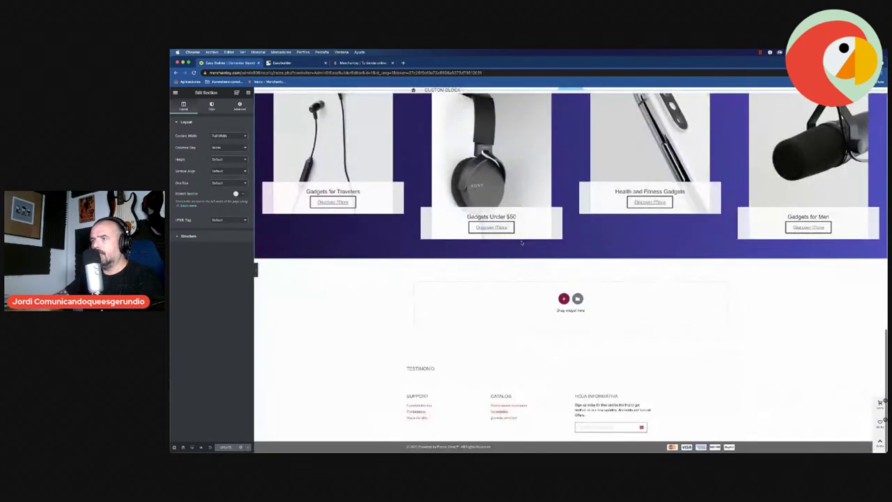
click(579, 299)
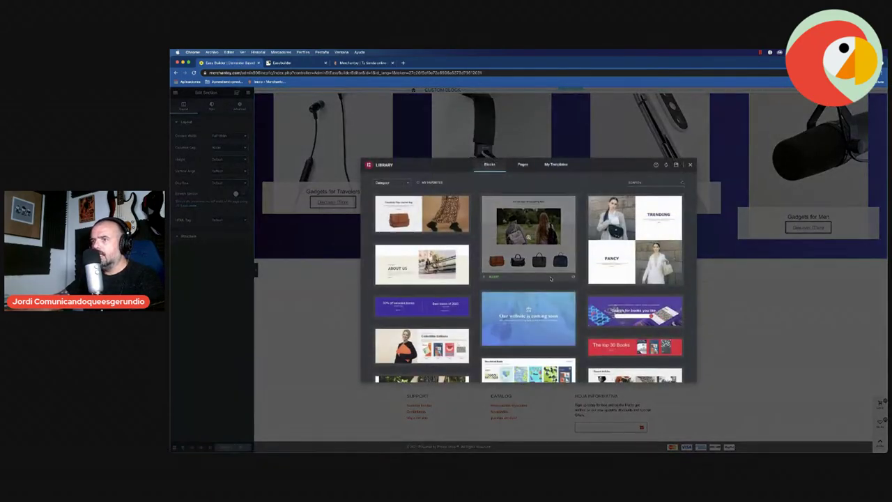
scroll(550, 279, down, 5)
scroll(455, 296, down, 3)
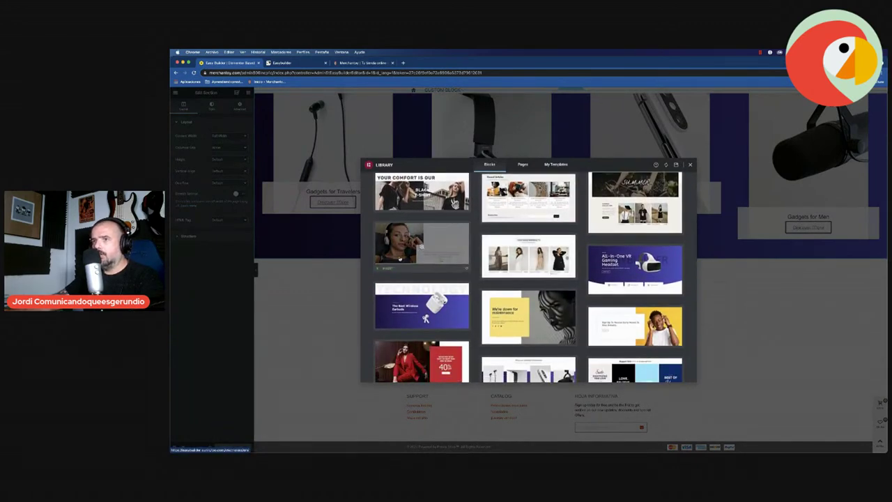
click(390, 268)
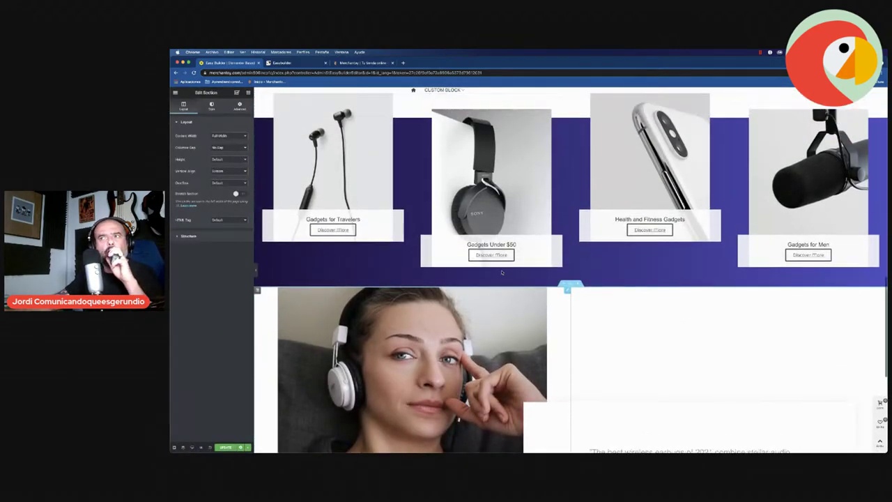
- Check the testimonial's place on the demo page and move the testimonial section above the row of gadget images
click(297, 64)
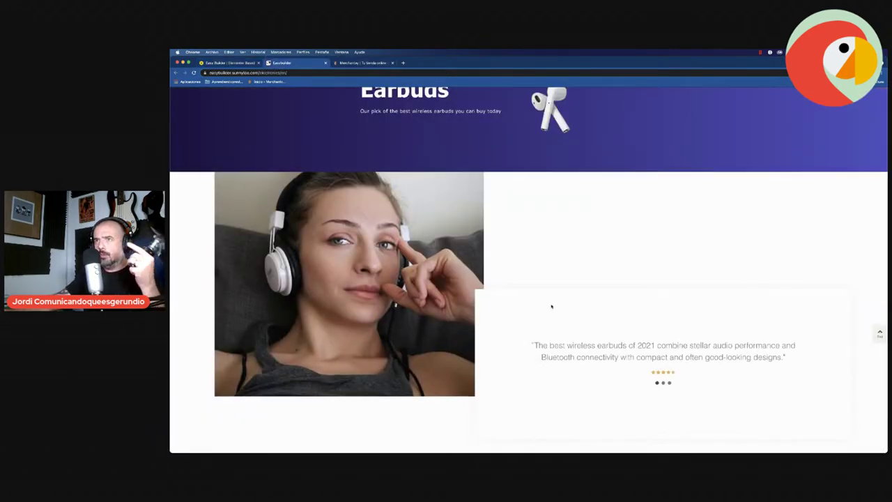
scroll(551, 306, up, 2)
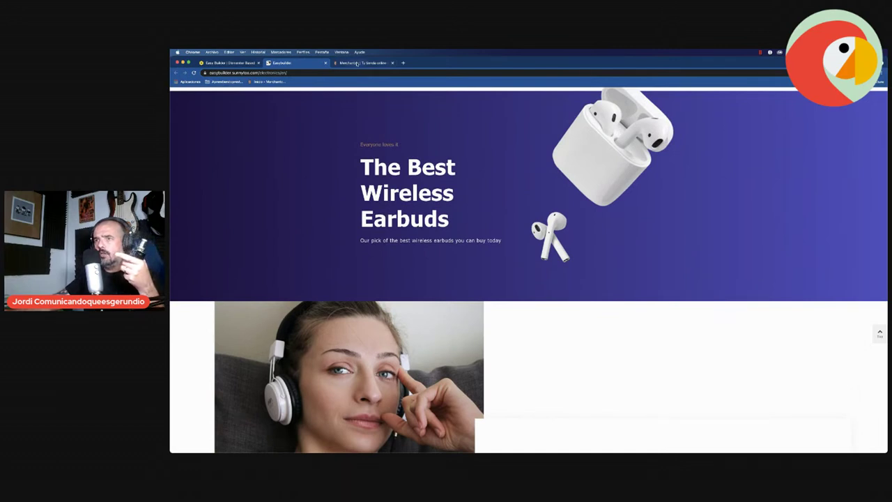
click(356, 63)
click(306, 63)
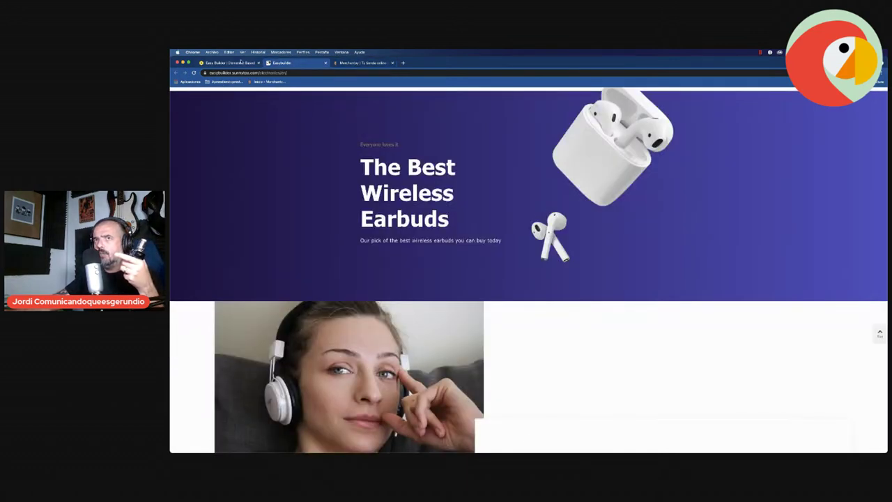
click(229, 63)
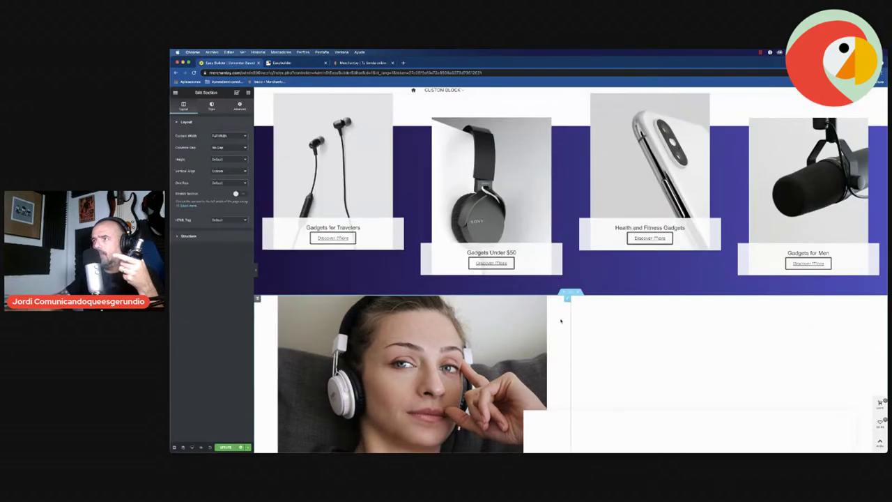
scroll(570, 342, down, 5)
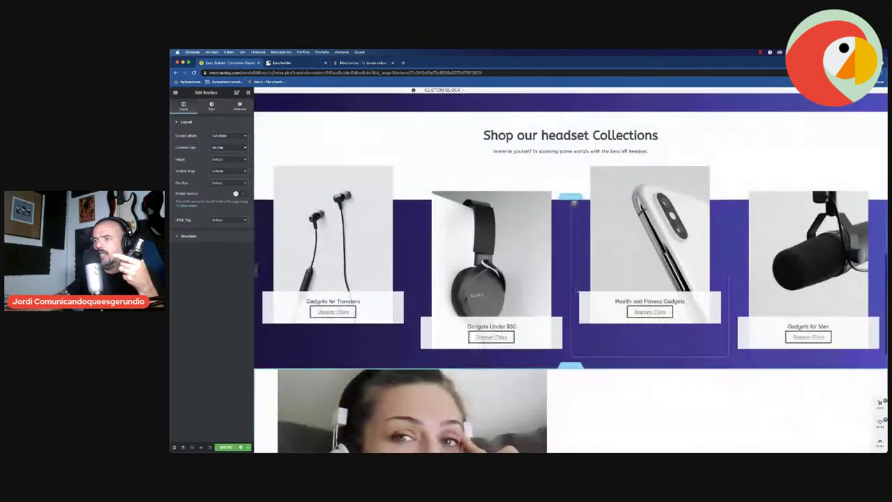
drag(571, 342, 561, 166)
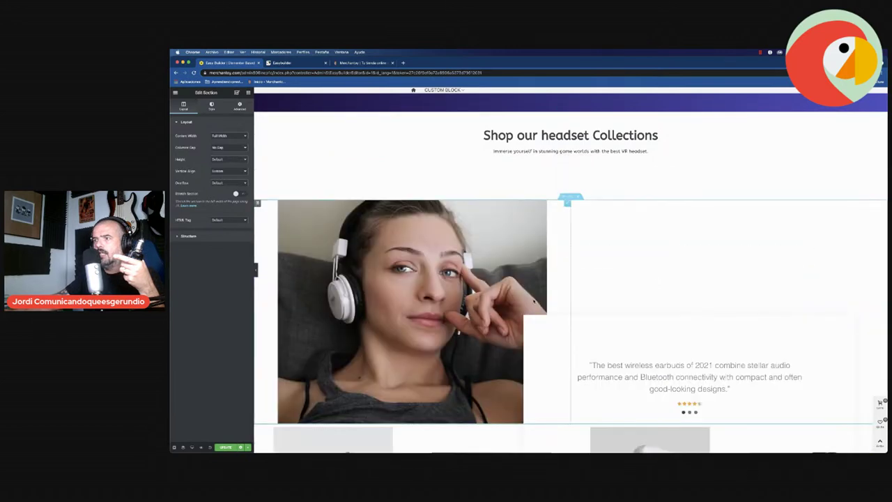
- Compare the order of the earbuds banner, testimonial and headset collections heading between the editor and the demo page
scroll(534, 301, down, 4)
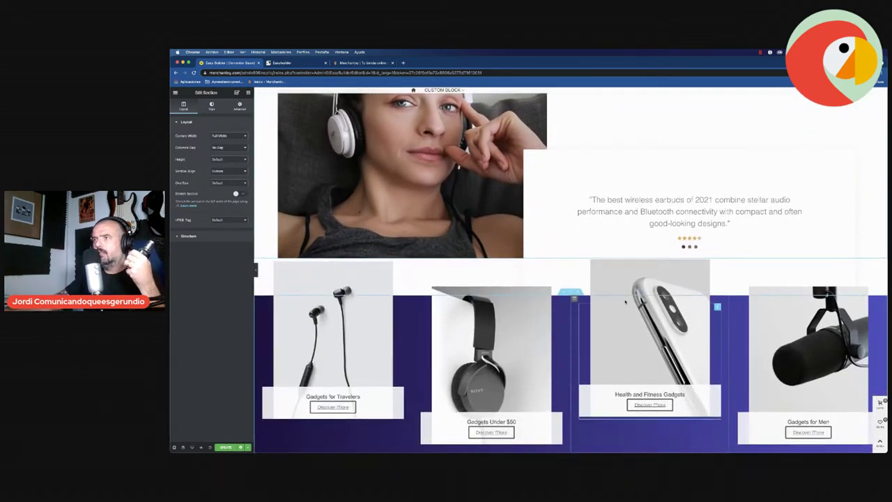
scroll(624, 298, up, 5)
scroll(569, 117, down, 5)
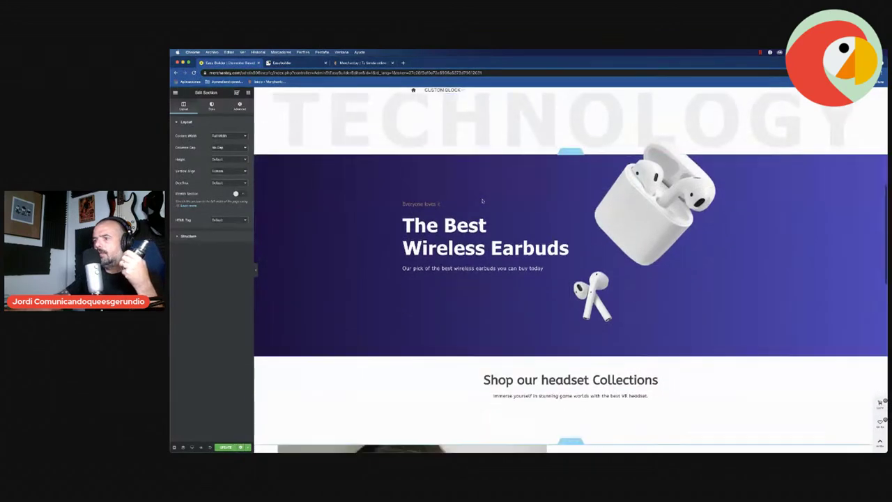
click(295, 62)
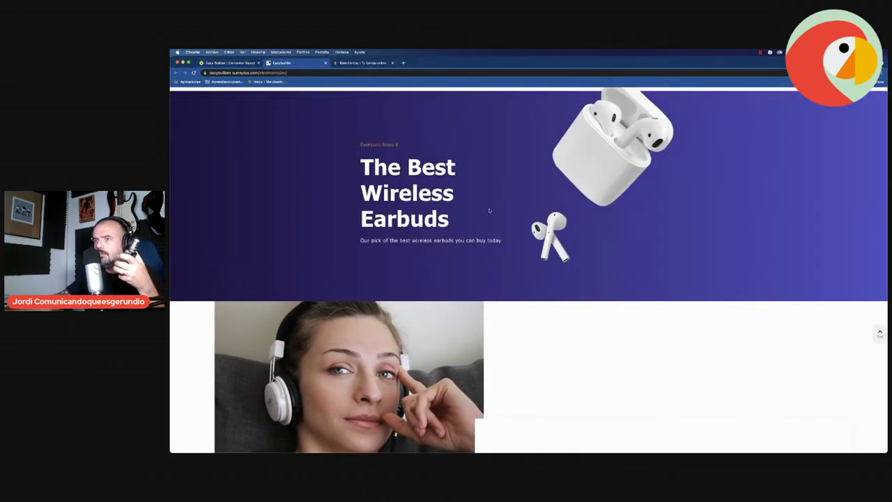
click(233, 63)
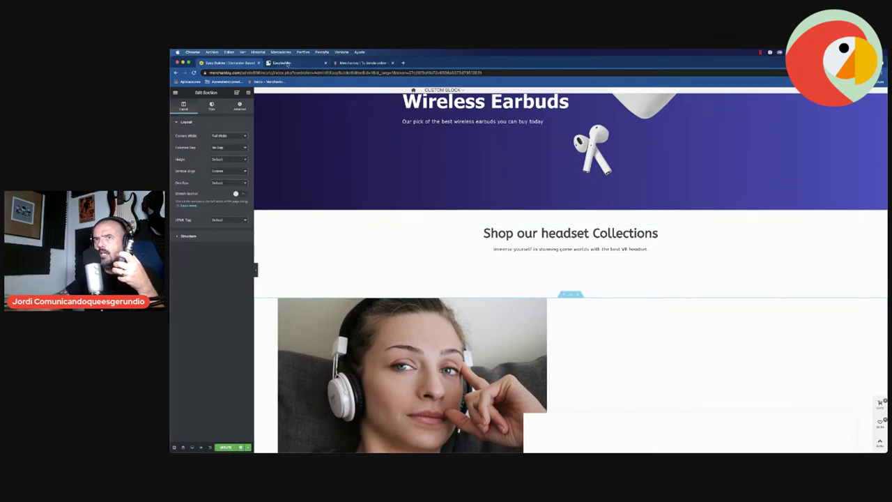
click(289, 63)
scroll(557, 327, up, 10)
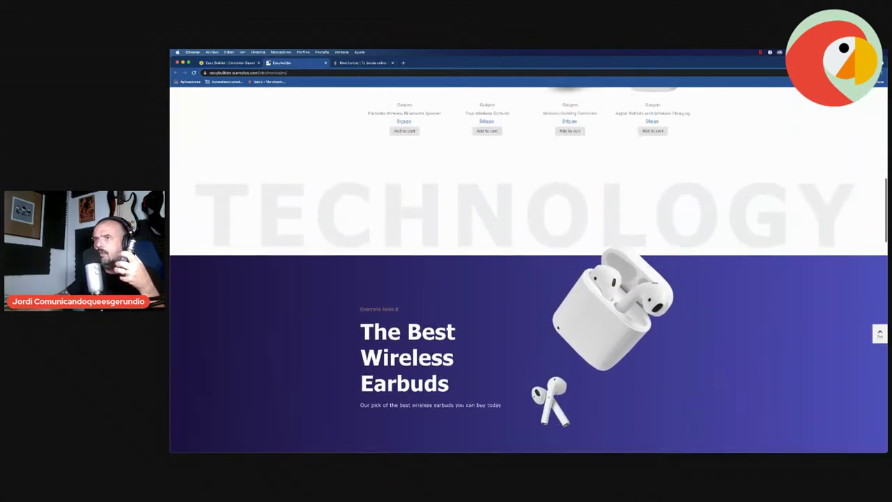
scroll(557, 326, down, 10)
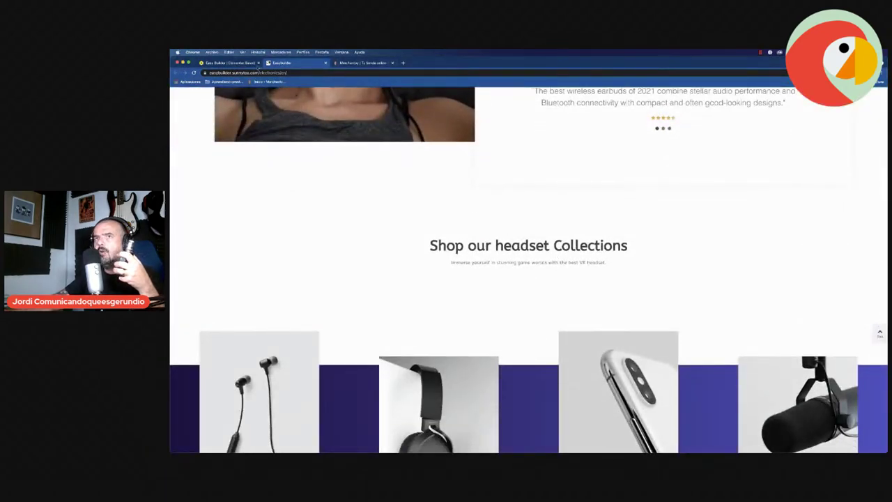
- Move the Shop our headset Collections heading section below the testimonial, directly above the gadget images
click(238, 64)
drag(569, 207, 552, 287)
scroll(577, 268, down, 1)
scroll(567, 290, down, 3)
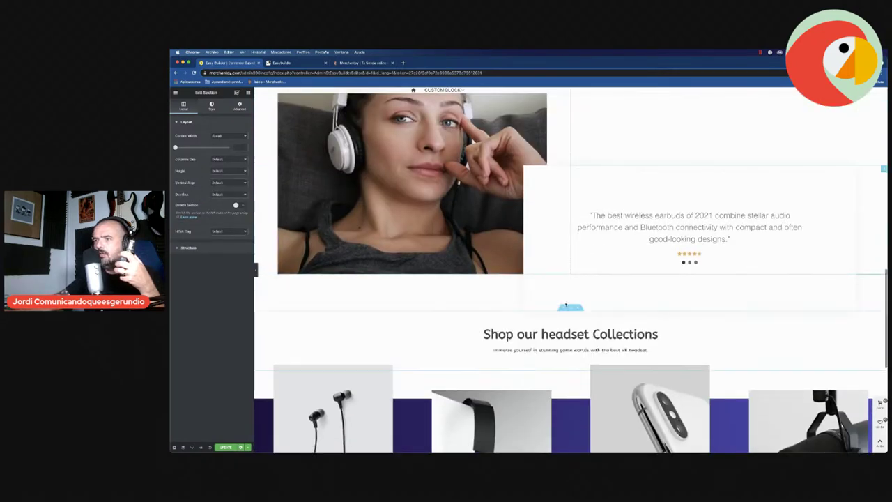
- Compare the headset collections section with the demo page and save the page changes in the editor
click(296, 63)
scroll(547, 232, down, 2)
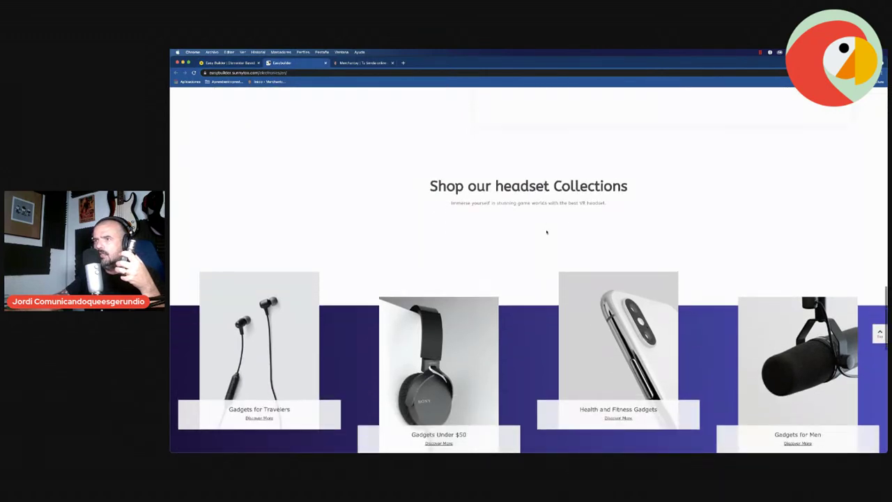
click(235, 64)
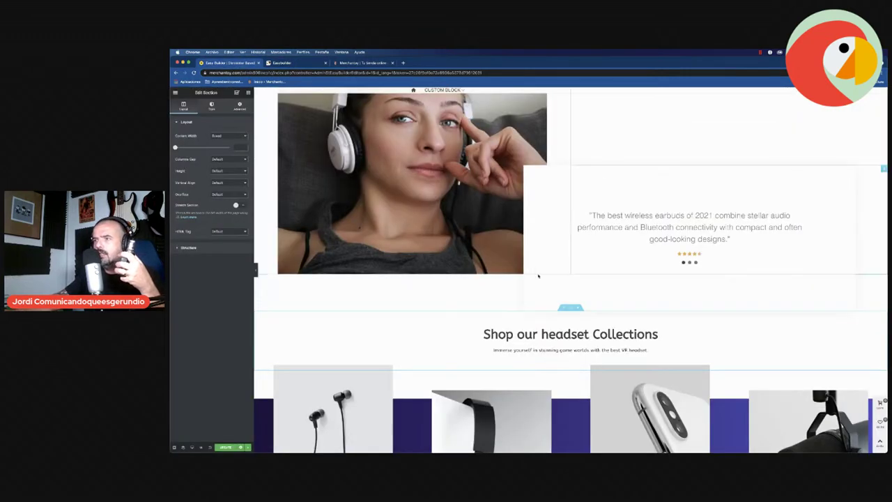
click(227, 447)
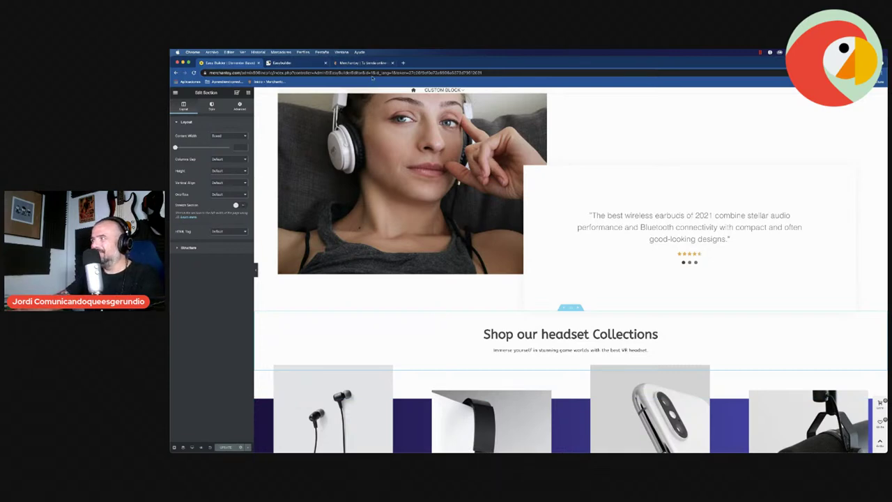
- Review the published Merchantoy home page from the VR headset banner down to the gadget images
click(346, 64)
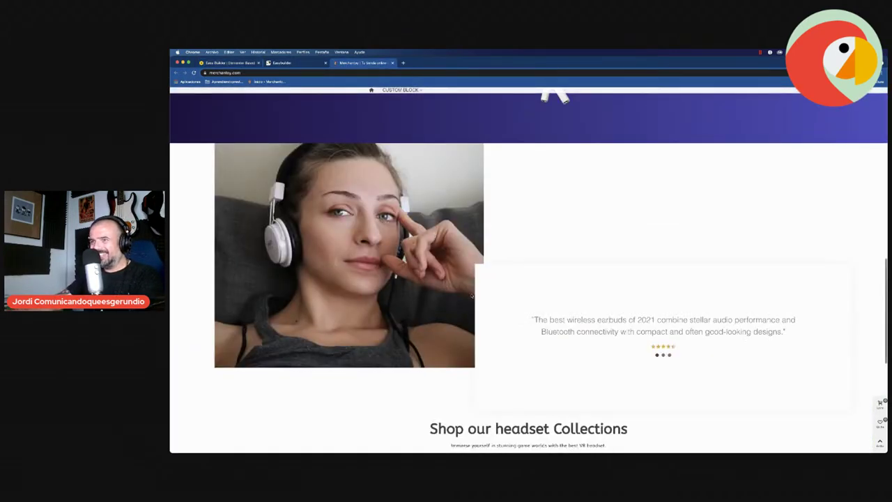
scroll(472, 296, up, 5)
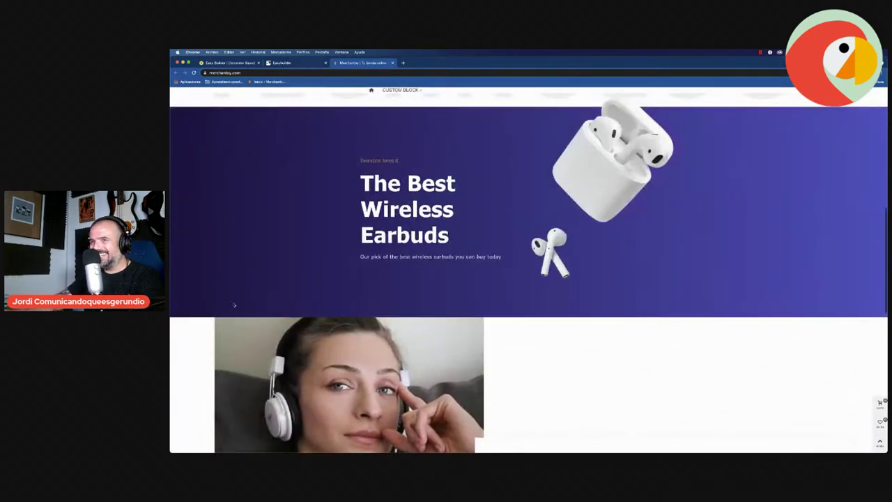
scroll(490, 261, up, 5)
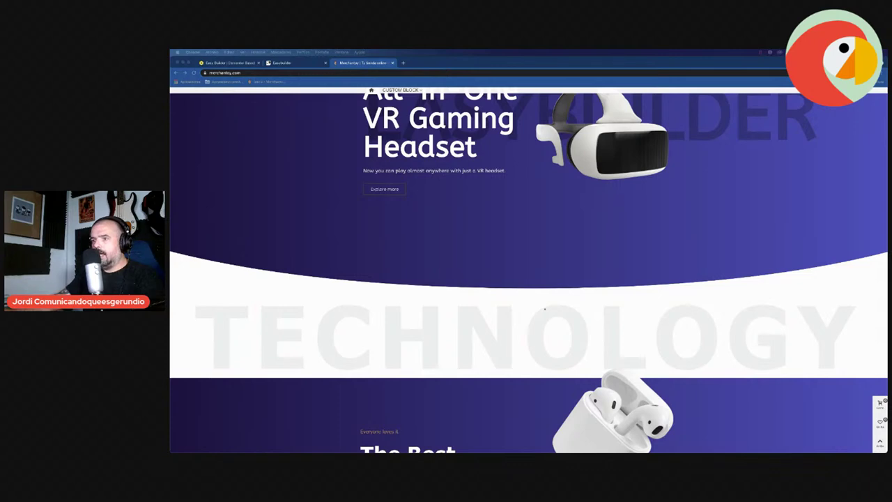
scroll(528, 271, down, 5)
scroll(544, 301, down, 8)
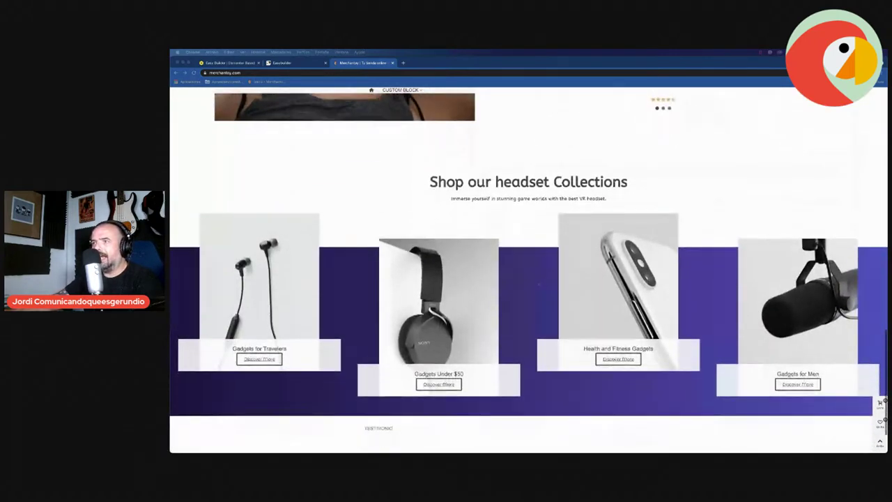
- Reorder the browser tabs so the demo page comes after the Merchantoy shop, and make the browser full screen
key(ctrl+shift+Tab)
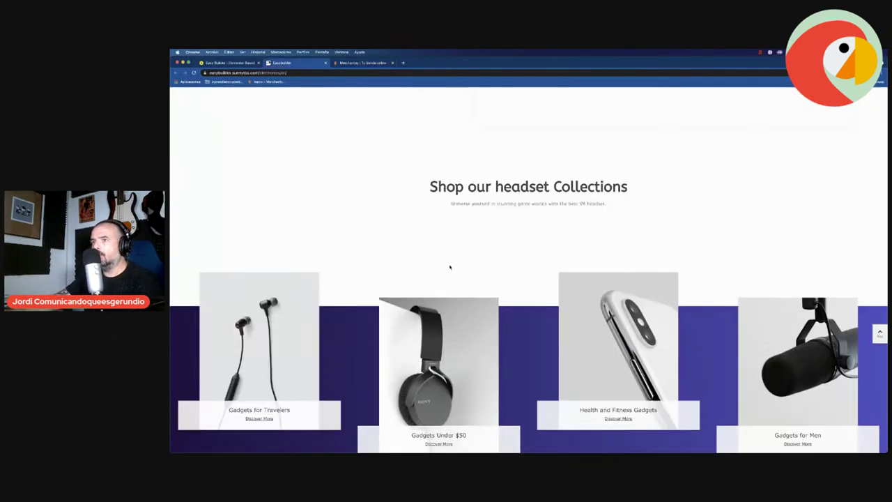
scroll(512, 314, down, 2)
drag(291, 63, 363, 69)
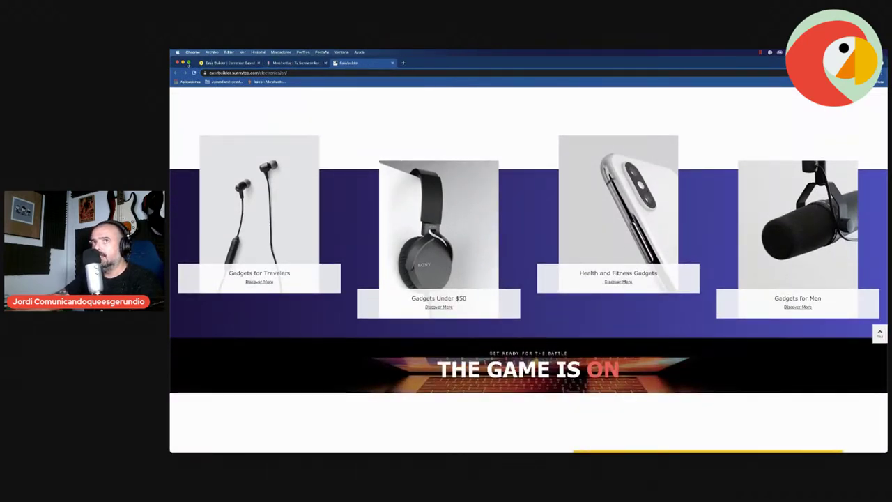
click(188, 63)
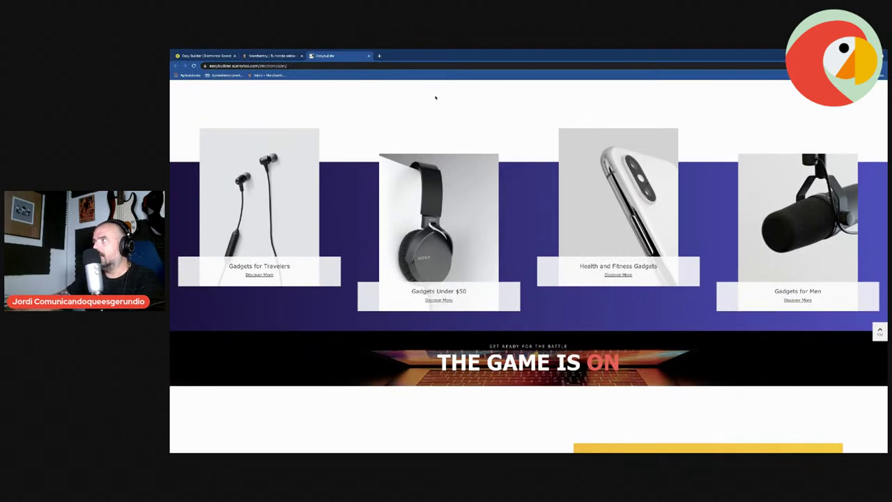
- Compare what follows the row of gadget images on the Merchantoy home page and on the demo page
click(260, 57)
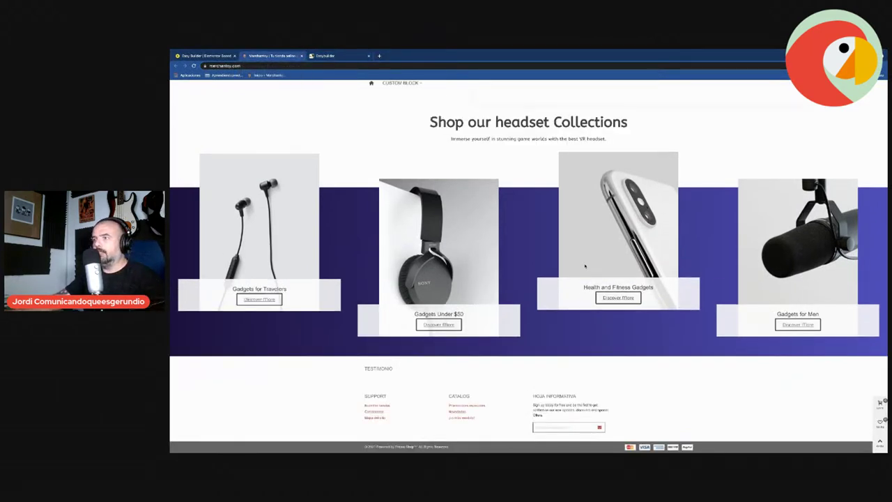
key(ctrl+Tab)
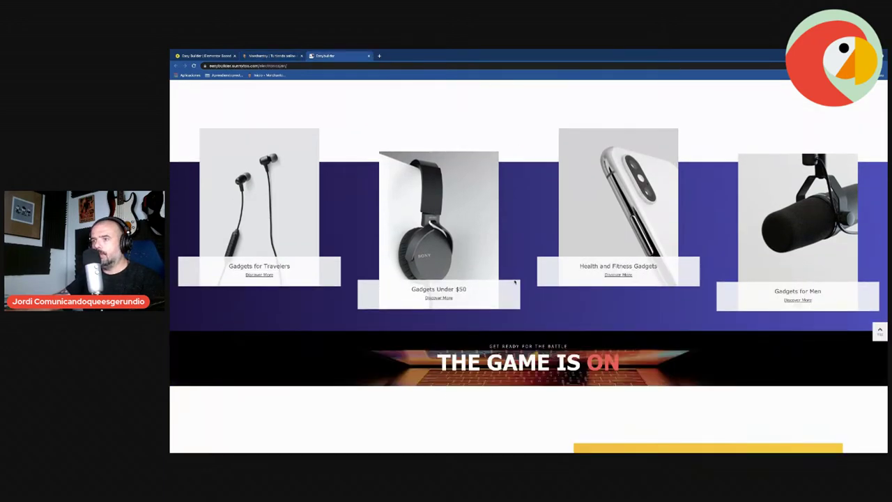
scroll(515, 281, down, 3)
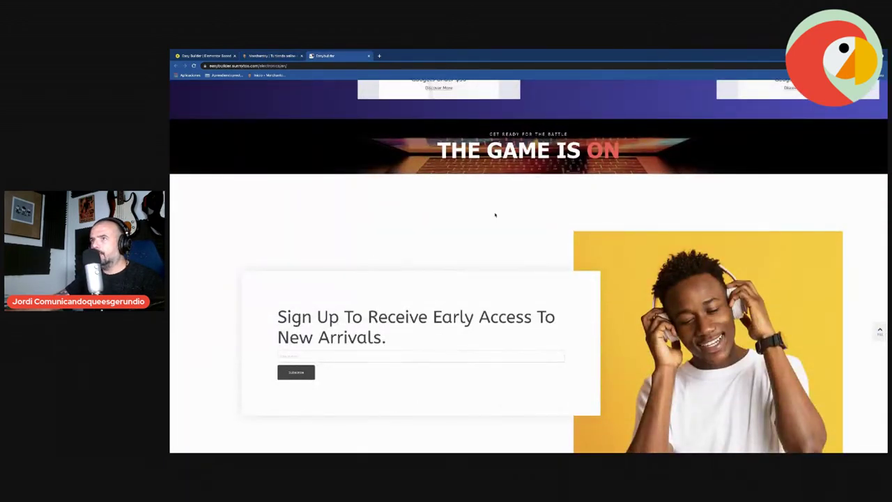
scroll(462, 214, down, 1)
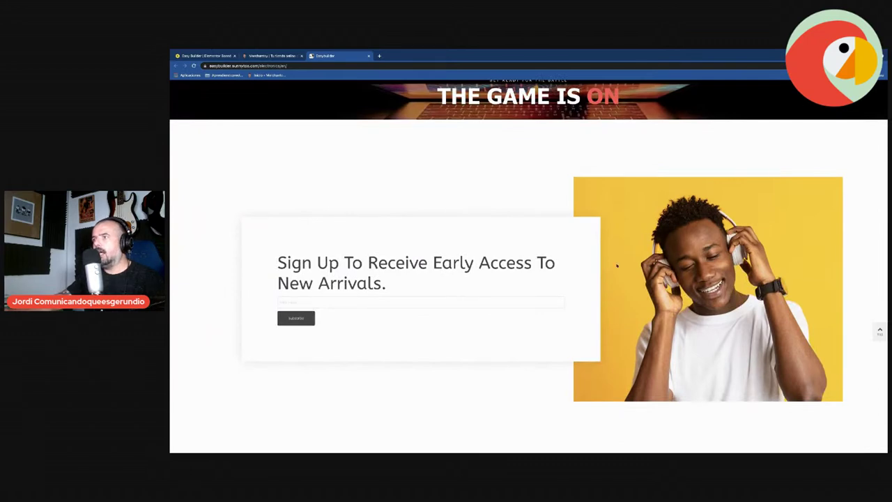
key(ctrl+Tab)
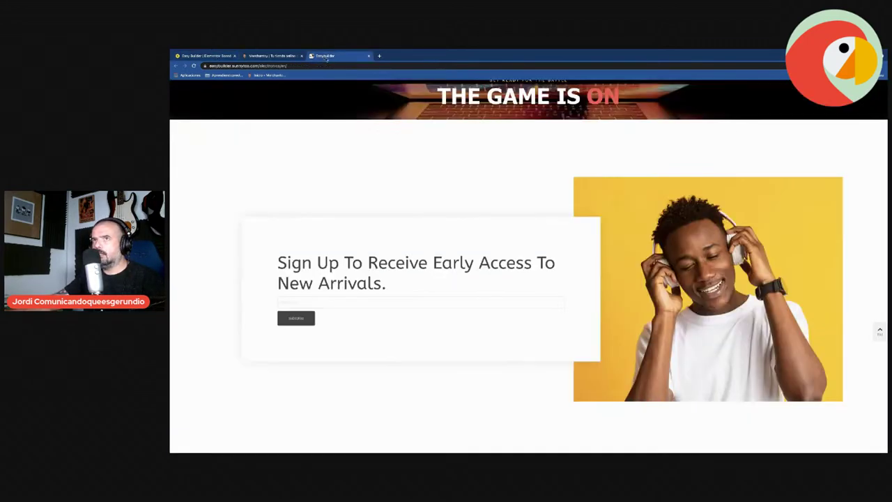
click(324, 55)
scroll(537, 315, up, 5)
scroll(587, 327, down, 2)
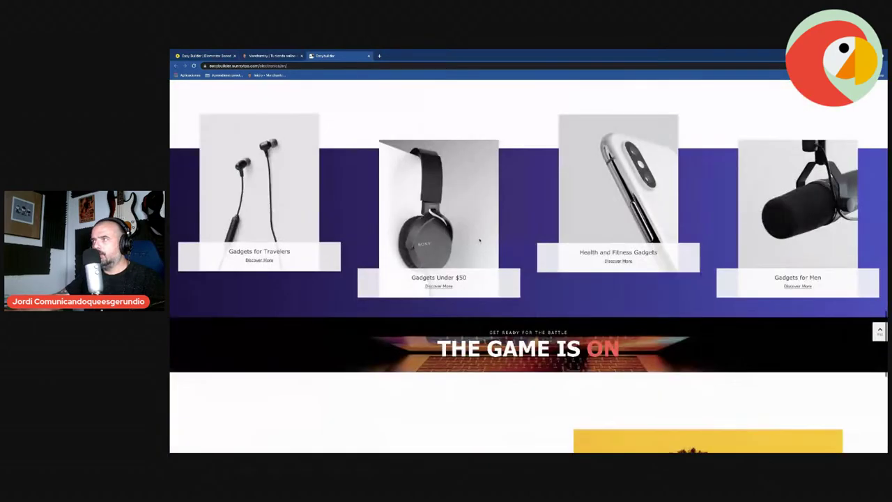
key(ctrl+shift+Tab)
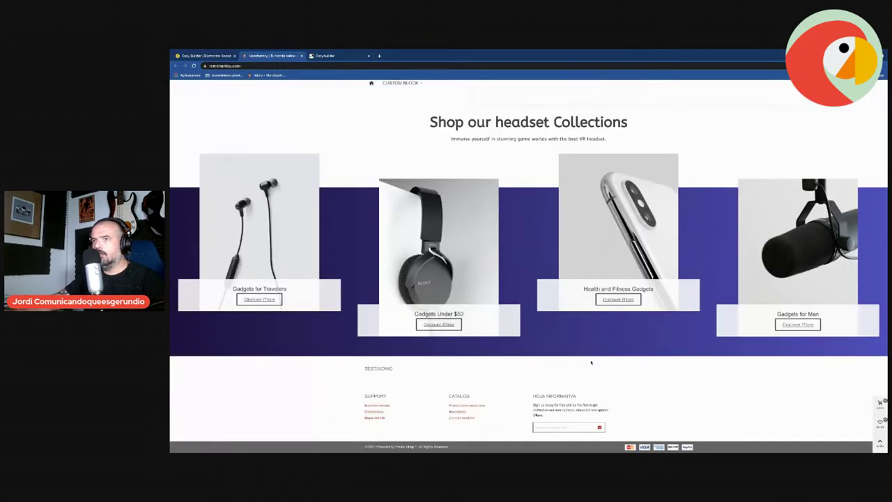
- Return to the editor, open the block library below the gadget images and look through its blocks for the demo's remaining sections
key(ctrl+shift+Tab)
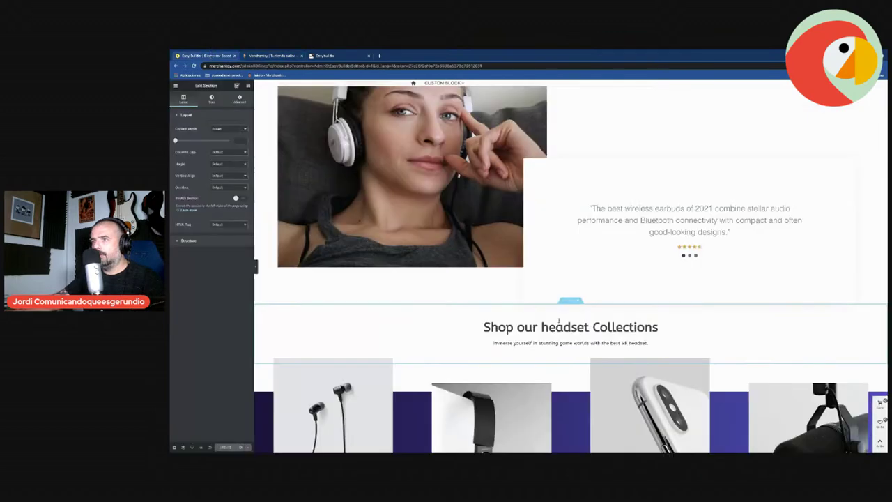
scroll(603, 309, down, 1)
scroll(602, 310, down, 3)
click(575, 321)
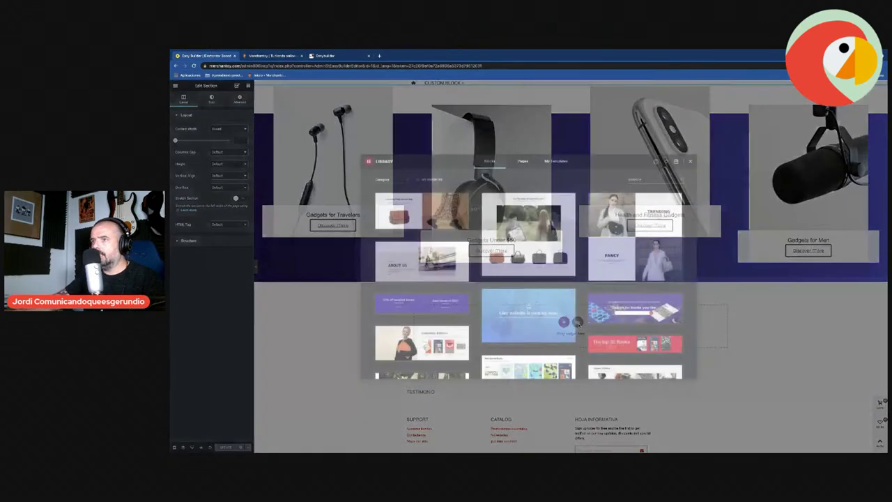
scroll(566, 292, down, 15)
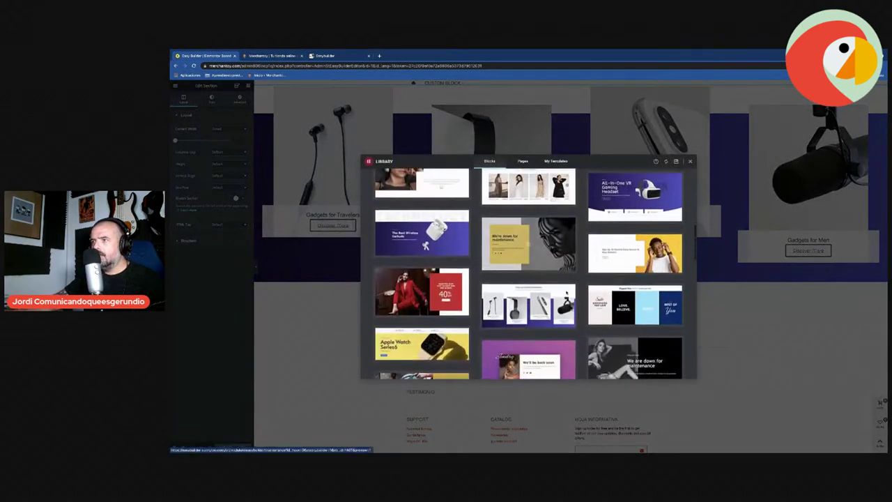
scroll(566, 293, down, 10)
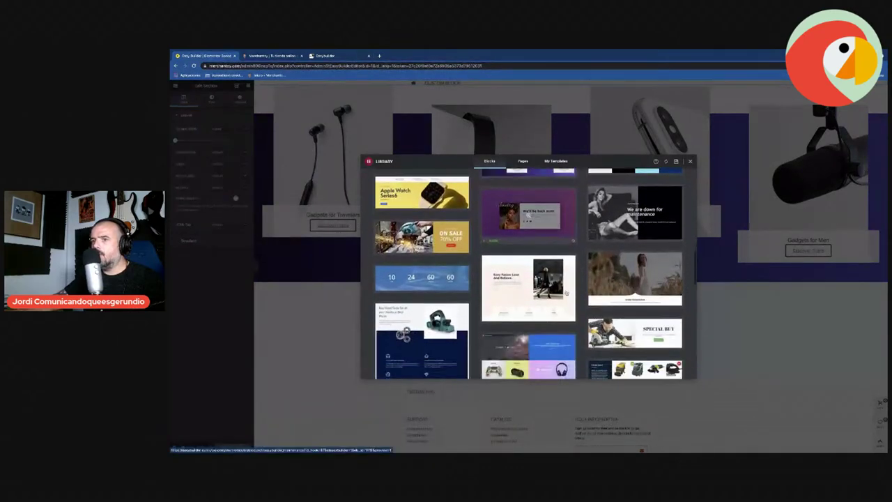
scroll(565, 293, down, 5)
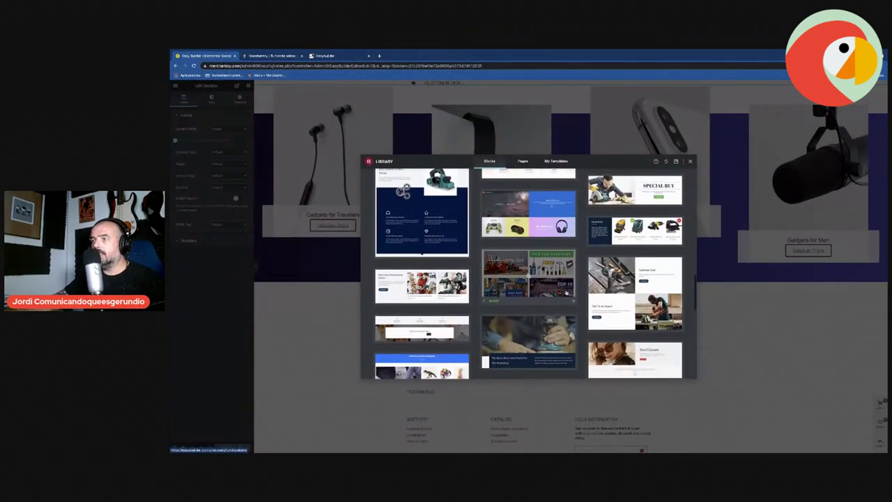
scroll(565, 292, down, 8)
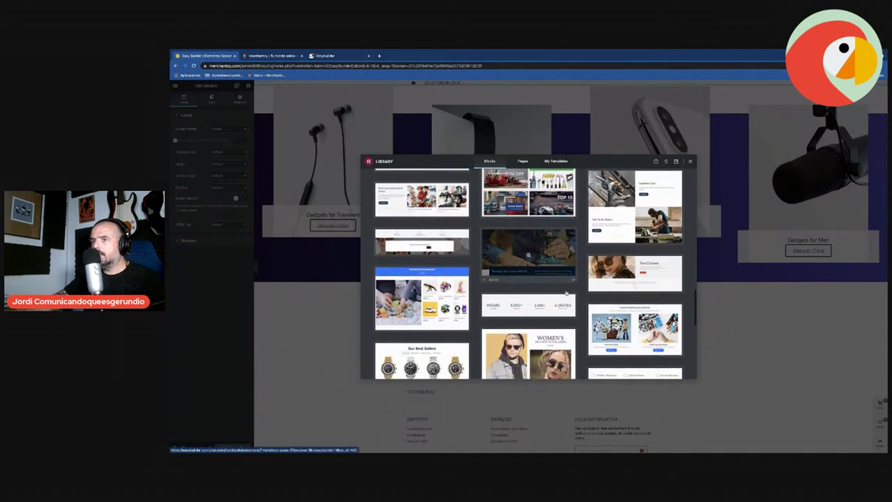
scroll(566, 292, down, 6)
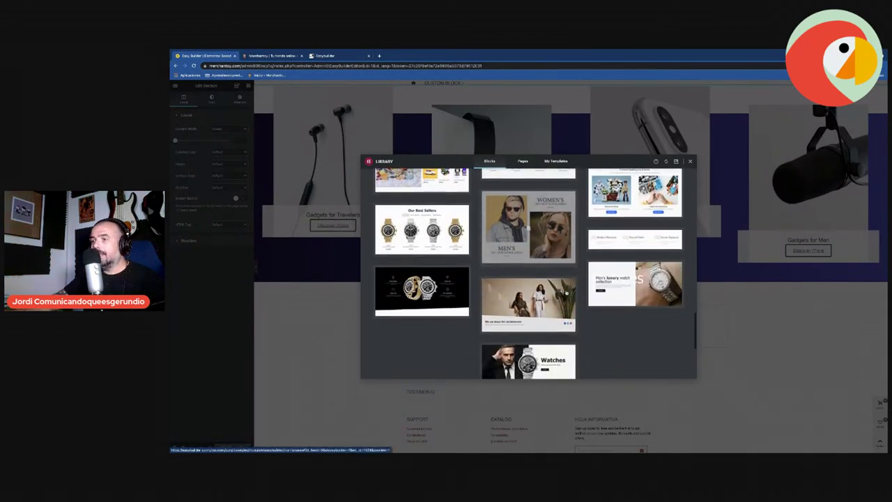
scroll(566, 292, down, 8)
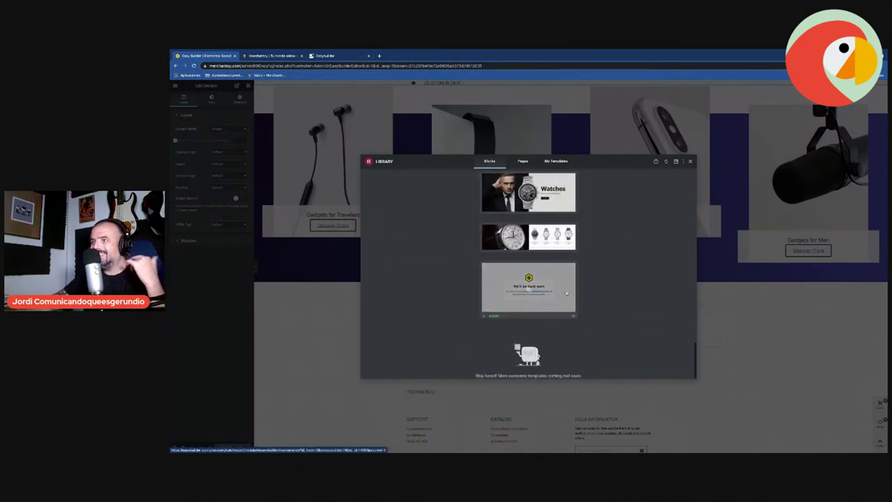
- Find the Sign Up To Receive Early Access To New Arrivals block in the library and insert it below the gadget images
scroll(566, 293, up, 15)
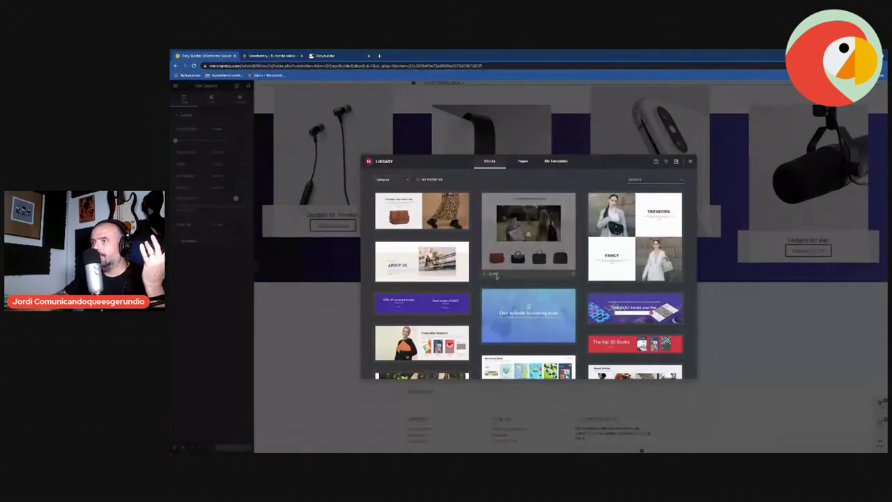
scroll(496, 276, down, 4)
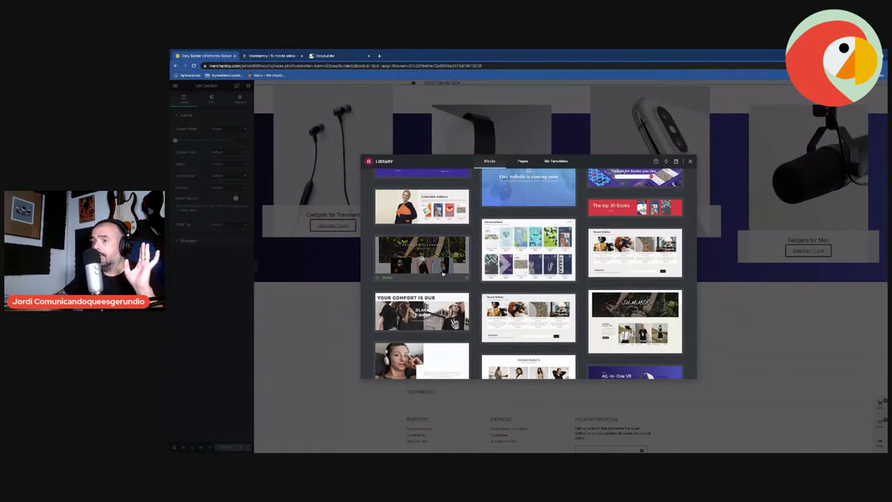
scroll(496, 277, down, 1)
scroll(442, 273, down, 1)
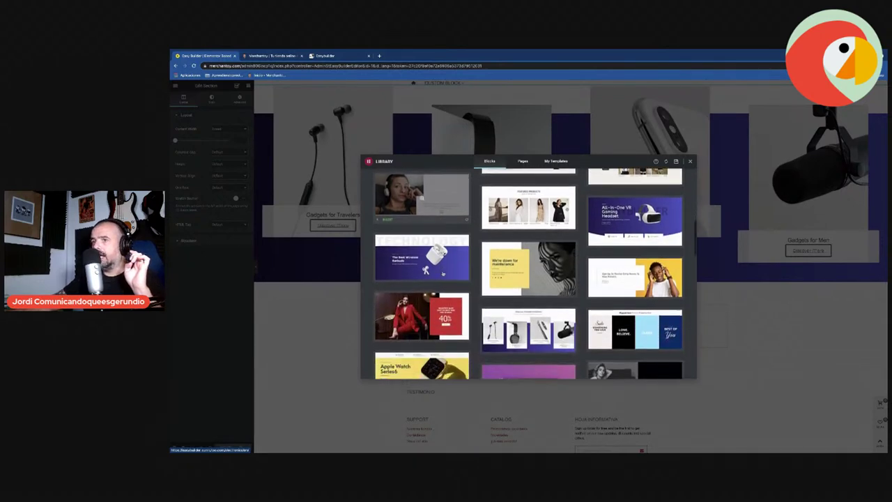
scroll(443, 274, down, 1)
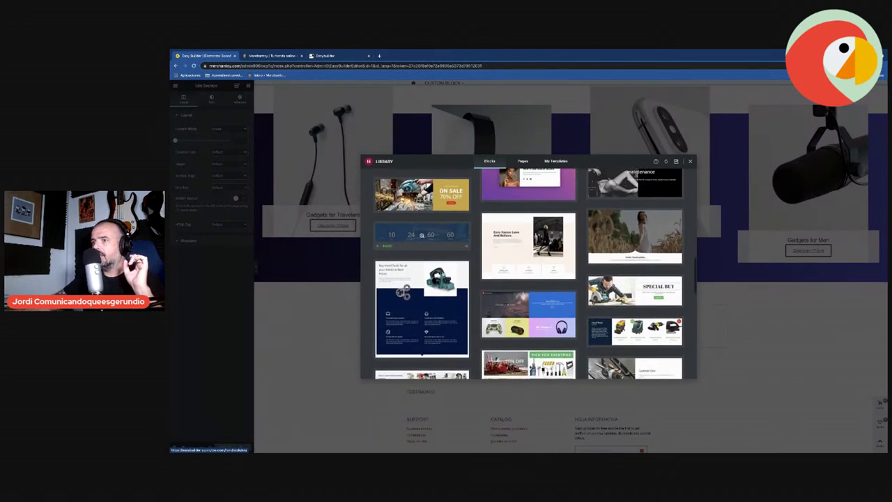
scroll(421, 223, down, 3)
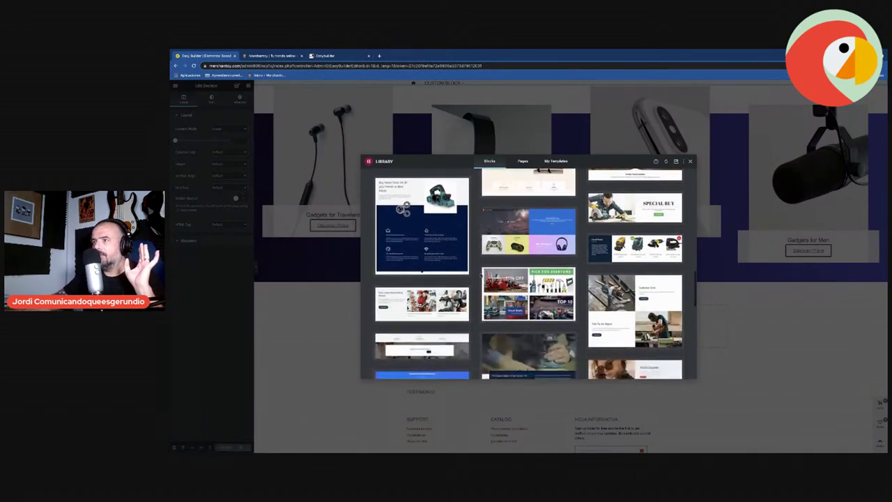
scroll(480, 276, down, 4)
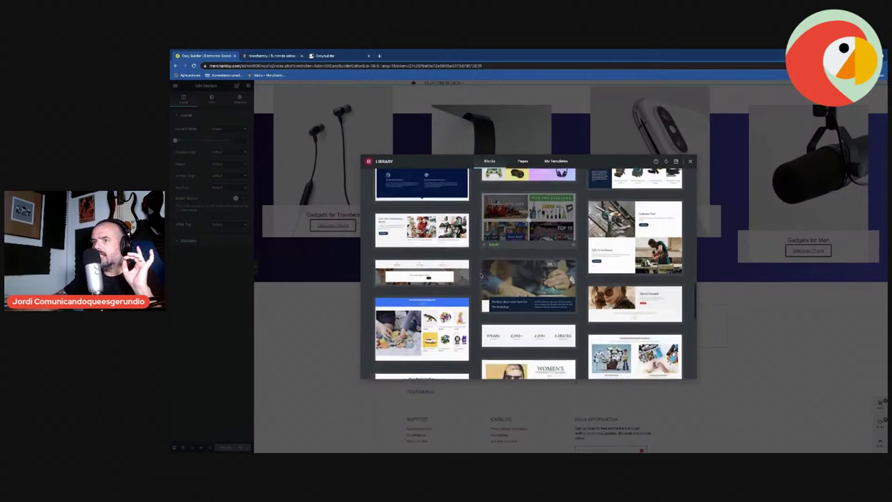
scroll(480, 276, down, 3)
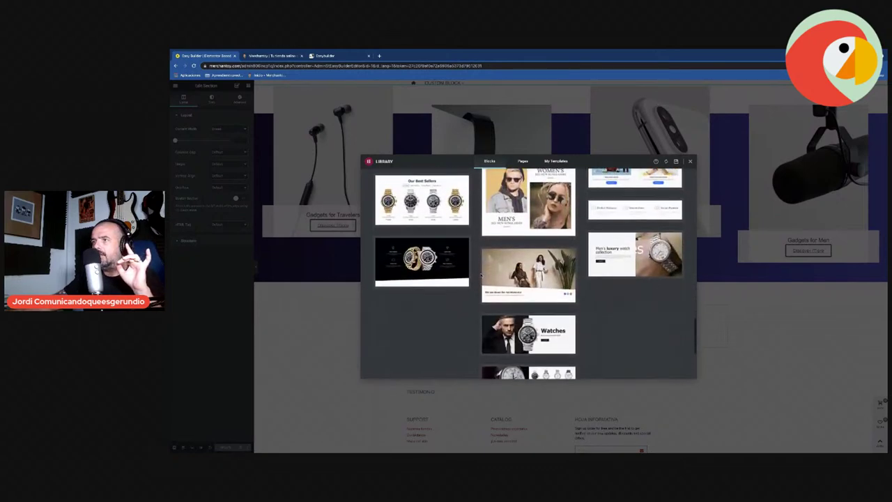
scroll(481, 275, up, 6)
scroll(480, 276, up, 4)
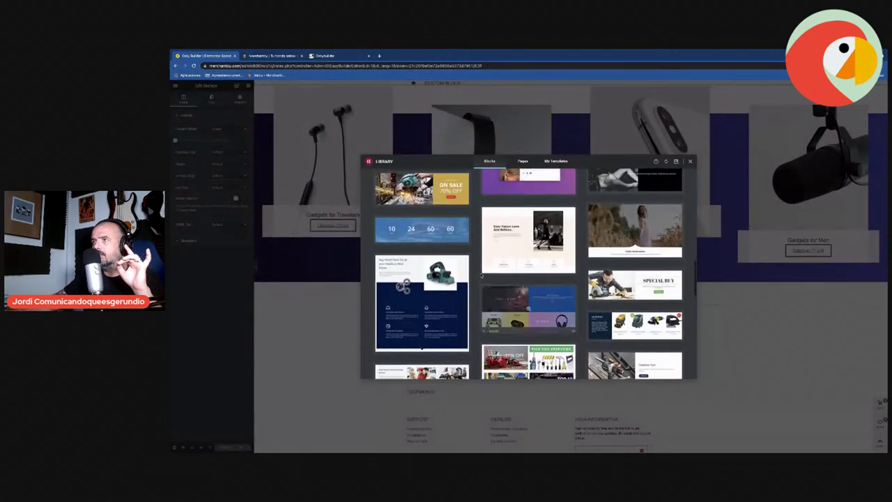
scroll(480, 273, up, 5)
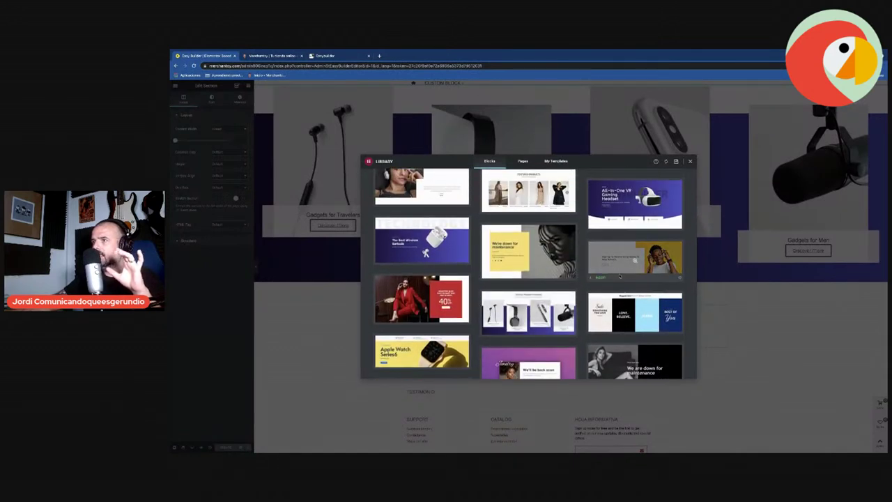
click(603, 279)
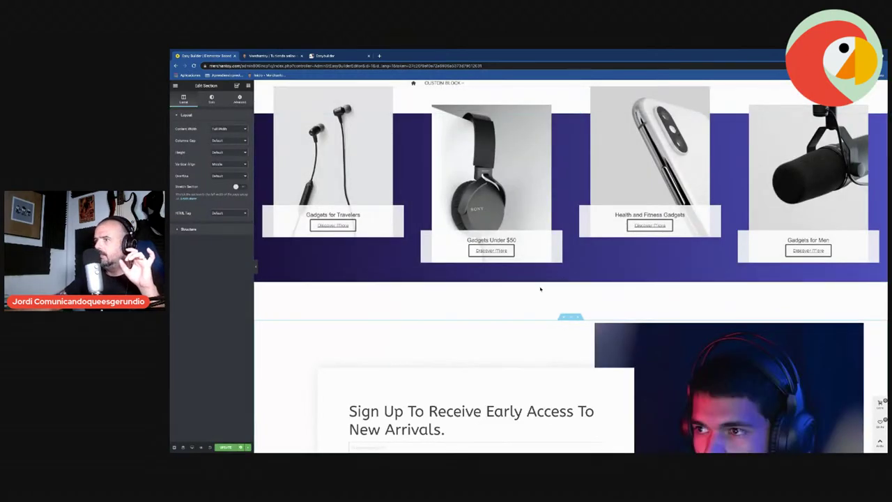
- Compare the inserted Sign Up To Receive Early Access To New Arrivals section in the editor with the same section on the demo page
scroll(557, 271, down, 2)
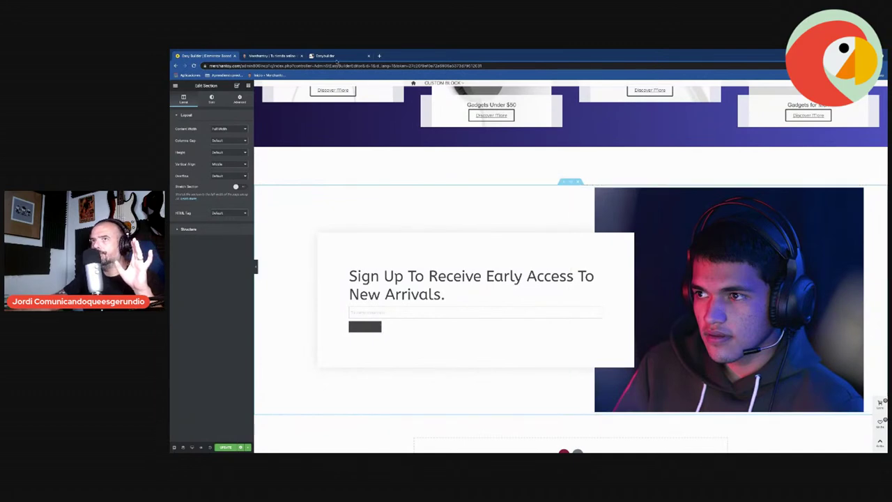
click(276, 71)
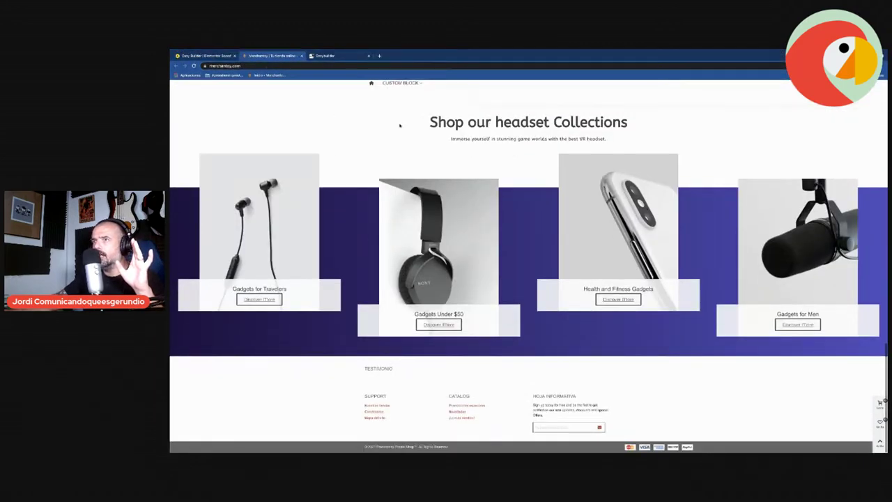
click(324, 56)
scroll(513, 215, down, 3)
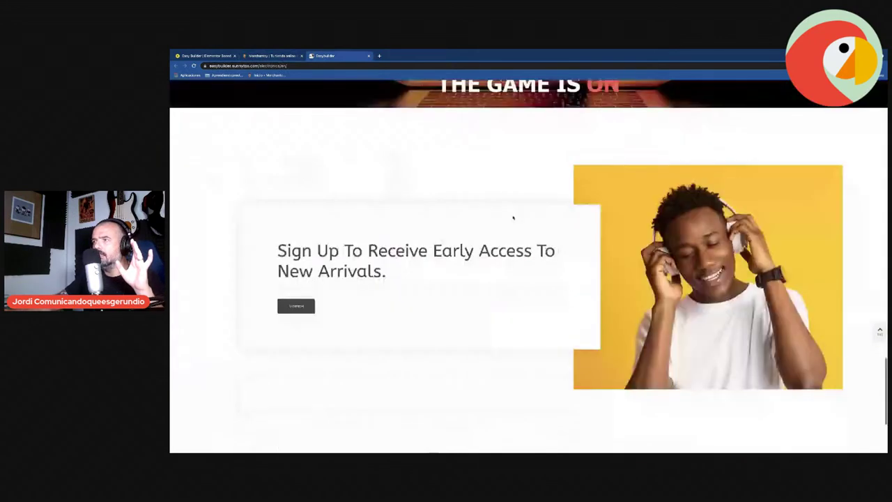
scroll(343, 206, down, 1)
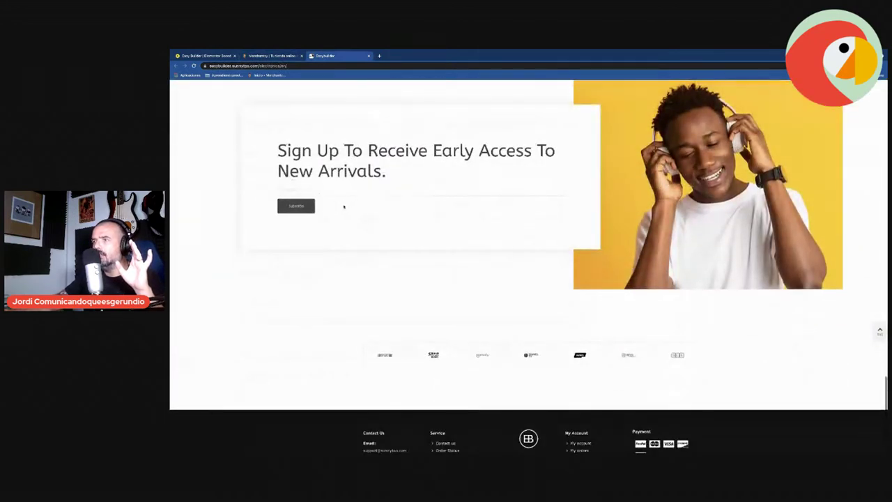
click(271, 55)
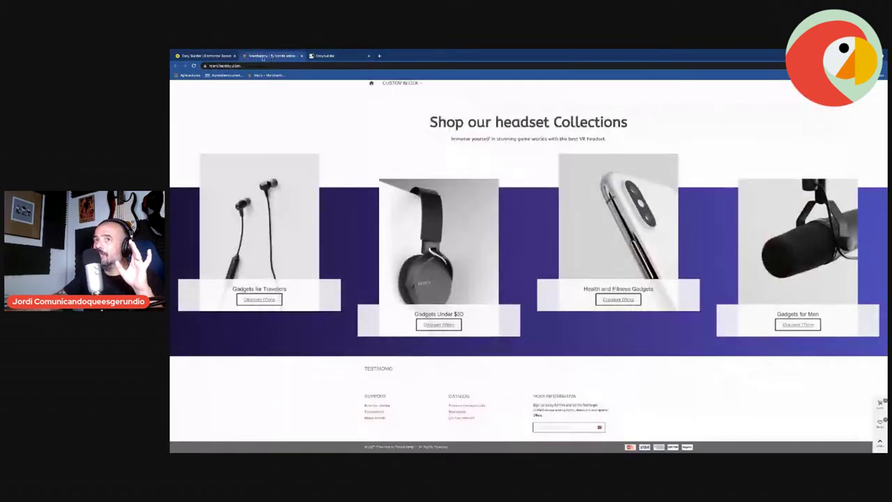
click(220, 58)
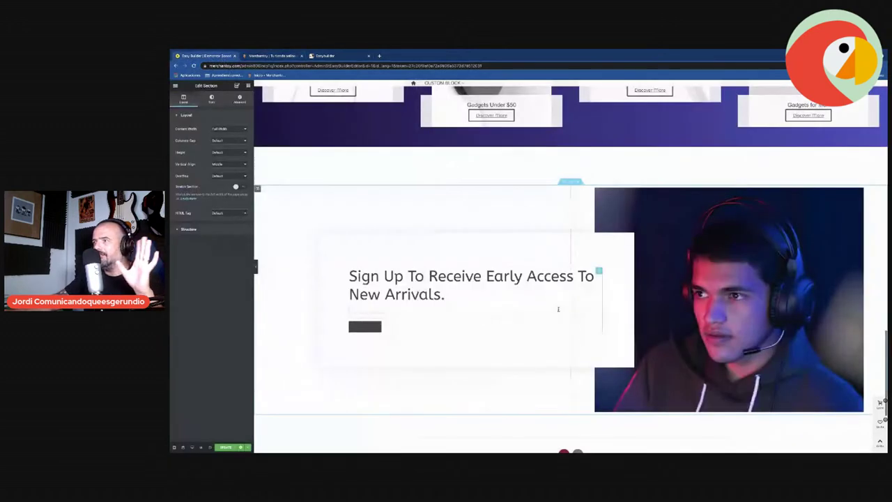
- Update the page with the sign-up block and check what follows that section on the demo page and in the Merchantoy shop
scroll(558, 308, down, 3)
scroll(577, 328, up, 1)
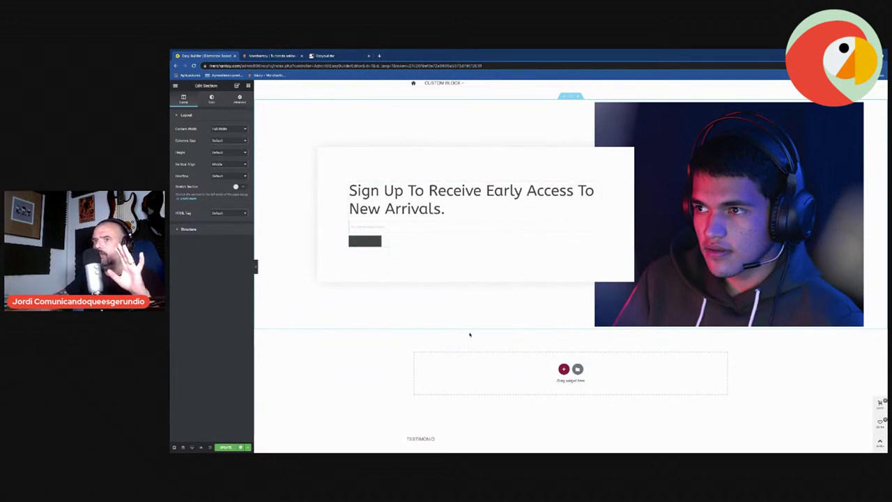
scroll(469, 334, down, 1)
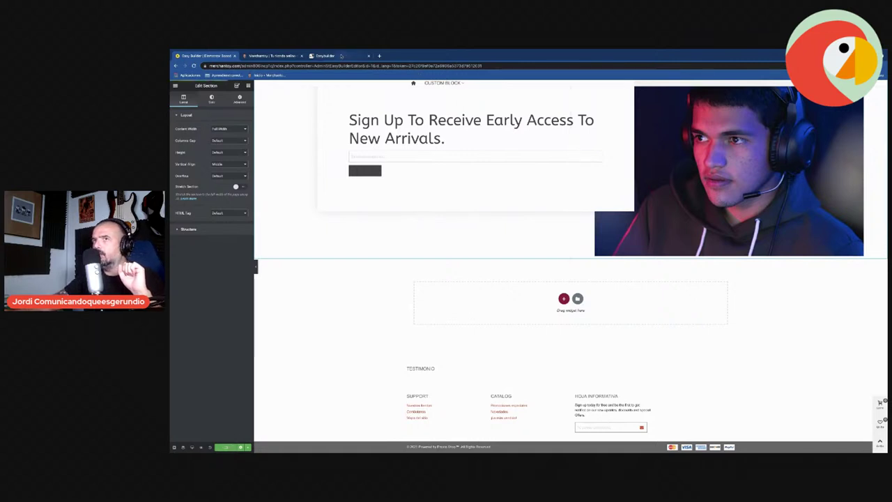
click(328, 56)
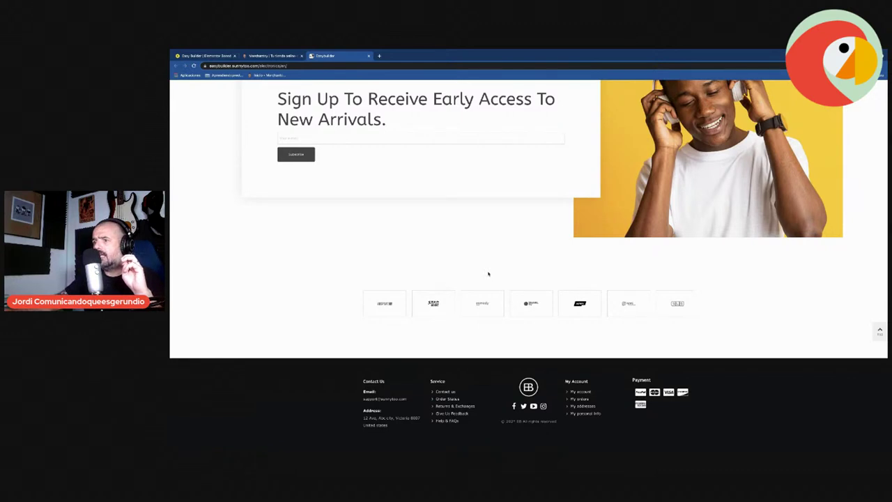
click(279, 55)
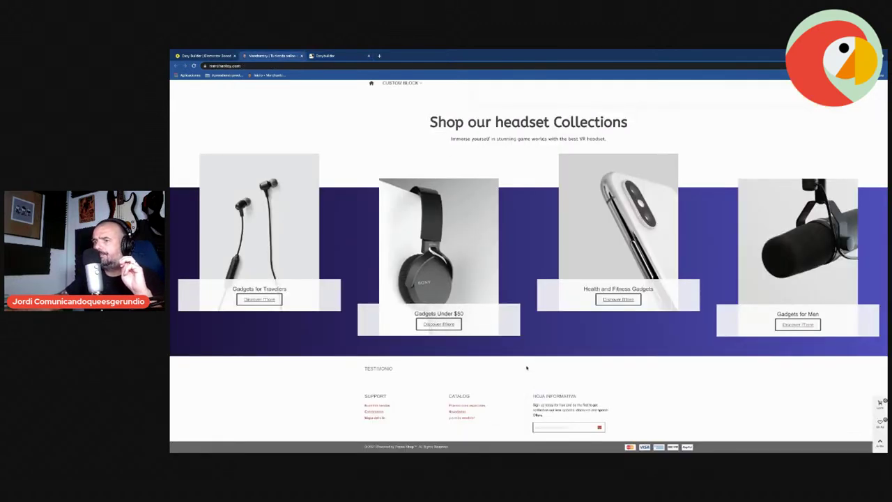
click(228, 57)
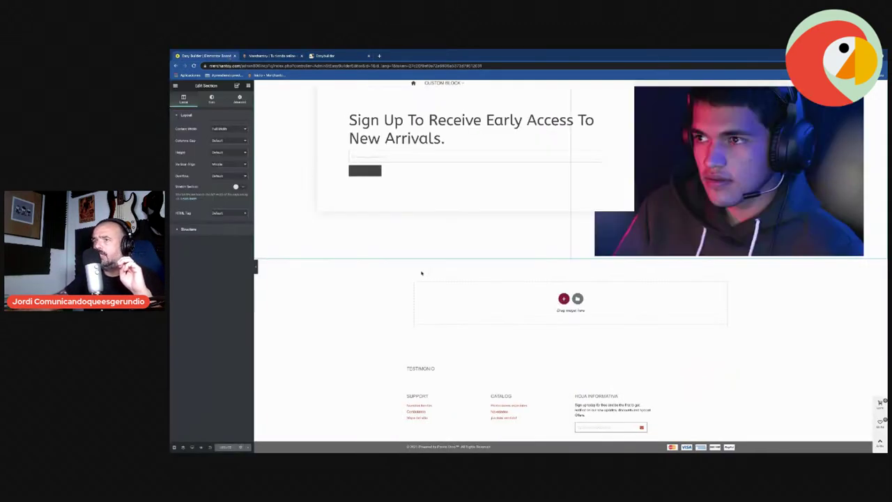
- Open the block library below the sign-up block and look through all its blocks for the demo's brand logo row and footer
click(578, 298)
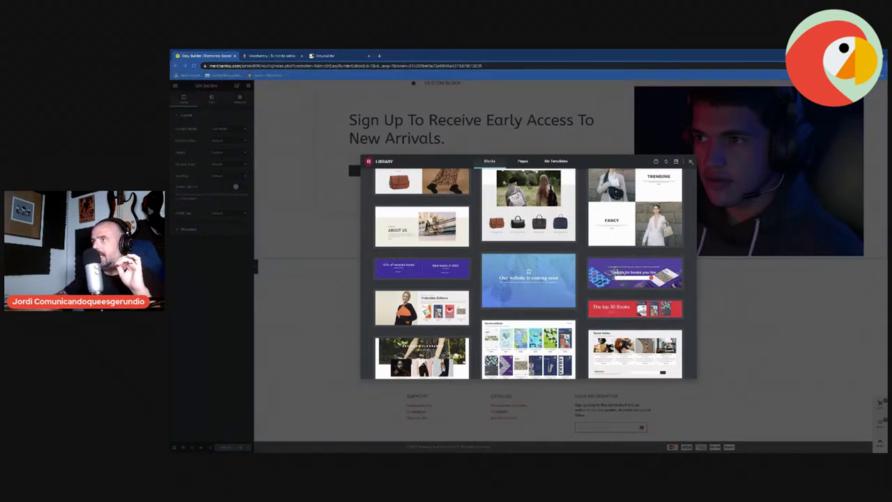
click(690, 161)
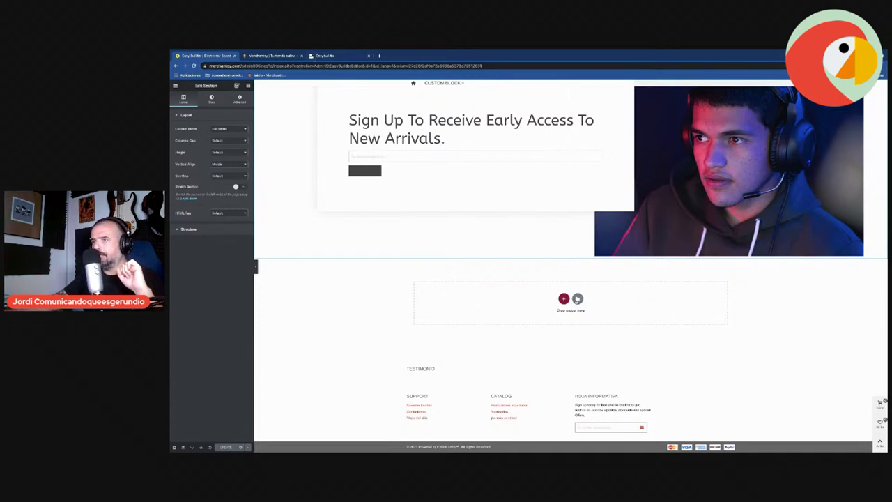
click(577, 298)
scroll(454, 348, down, 5)
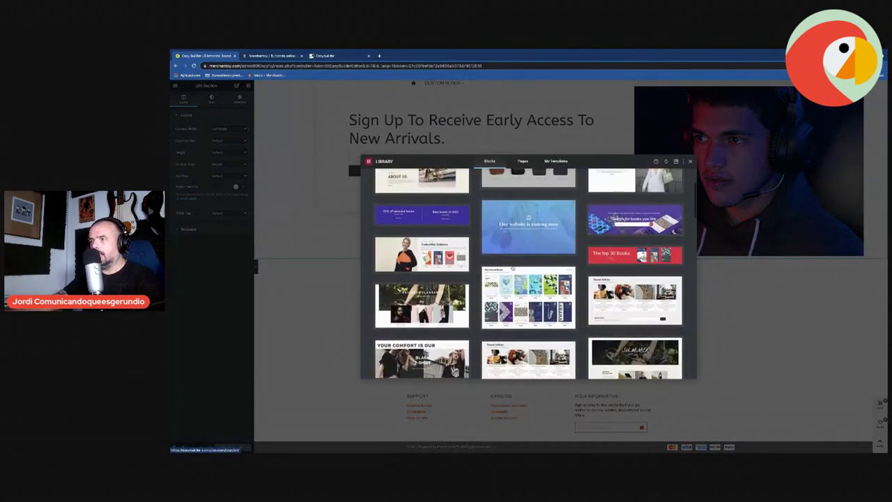
scroll(512, 268, down, 1)
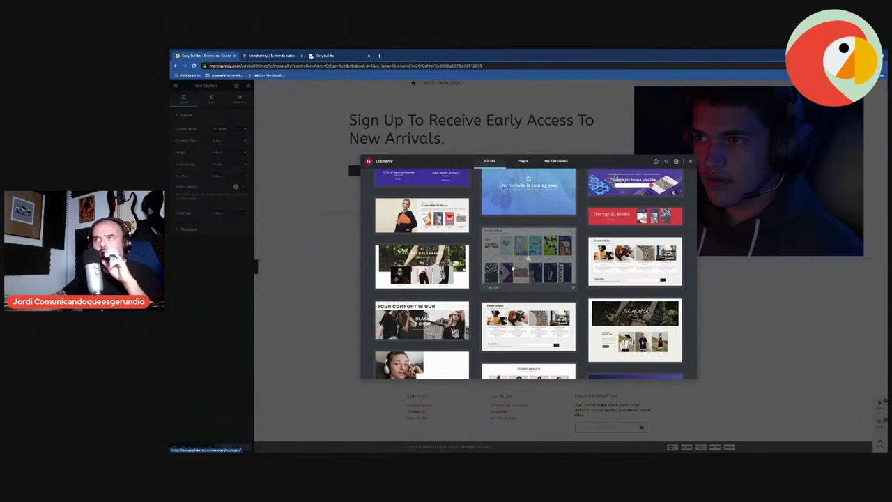
scroll(512, 267, down, 10)
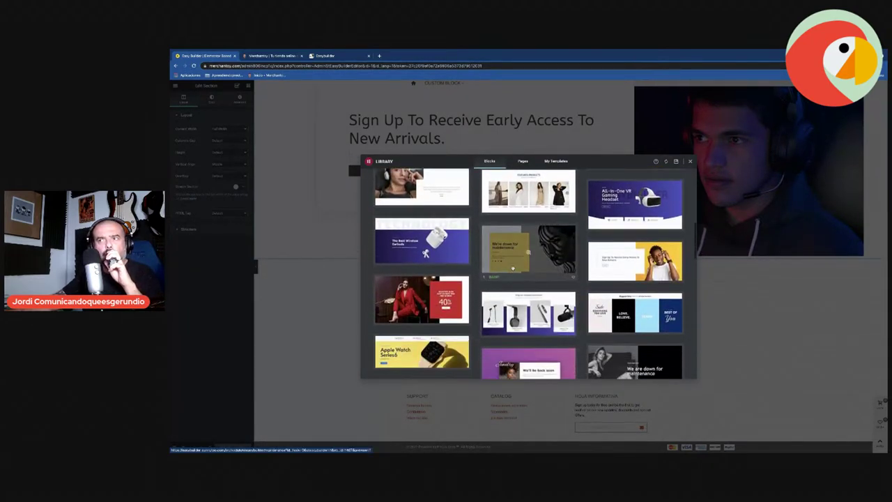
scroll(517, 267, down, 8)
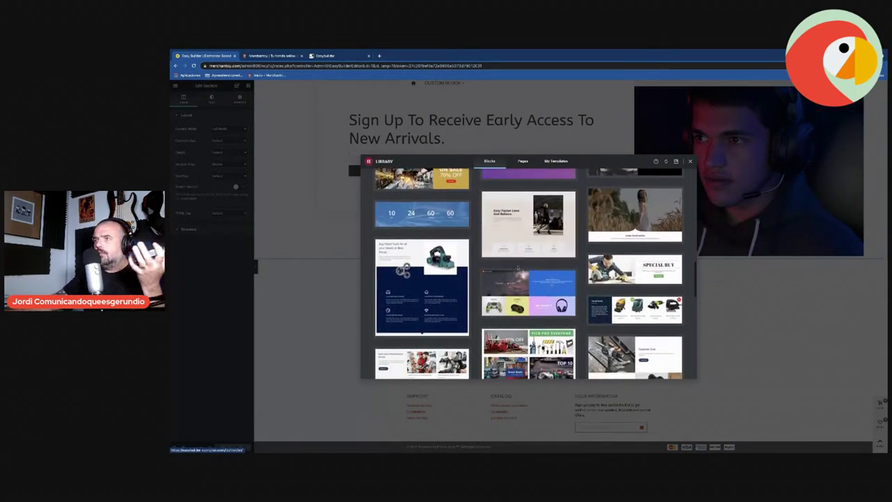
scroll(519, 278, down, 6)
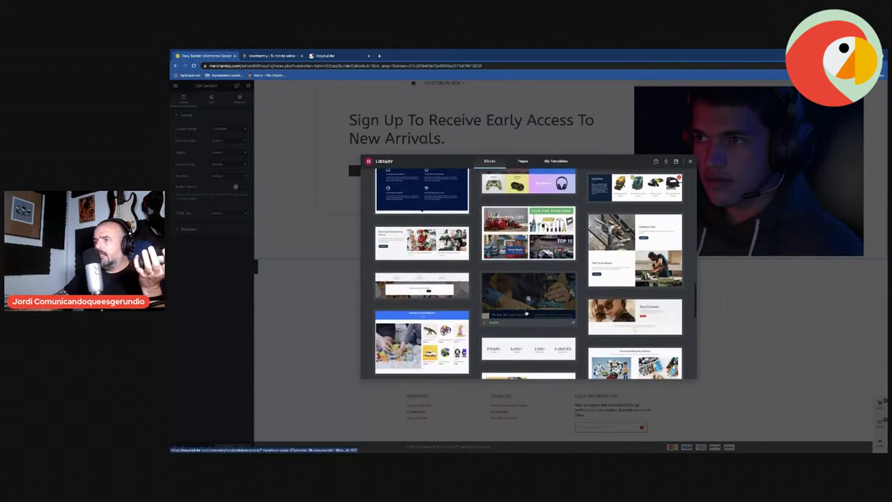
scroll(526, 313, down, 6)
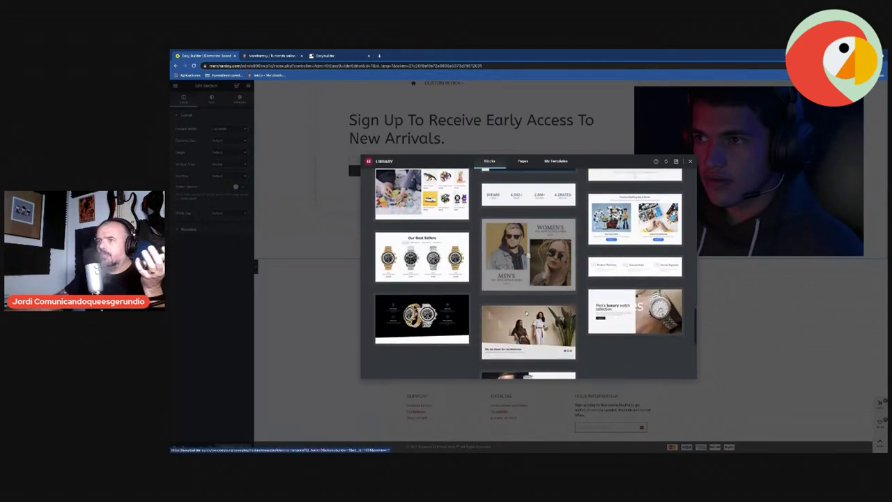
scroll(528, 290, down, 5)
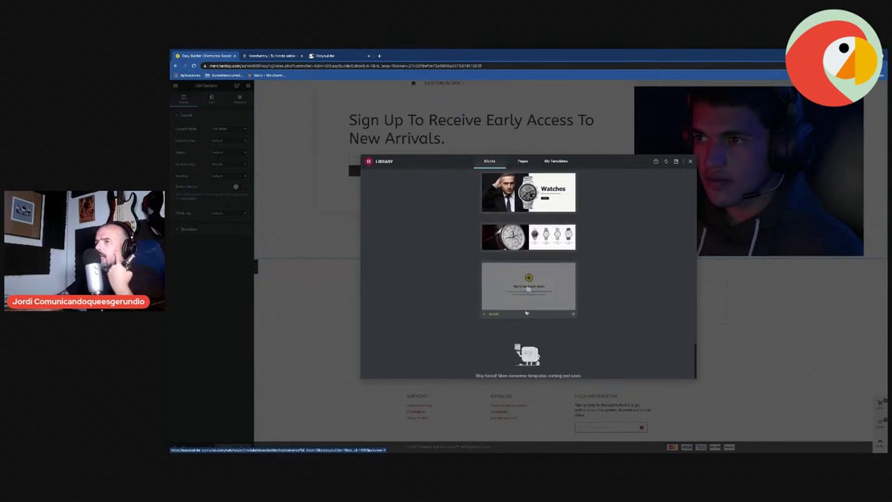
scroll(522, 283, up, 10)
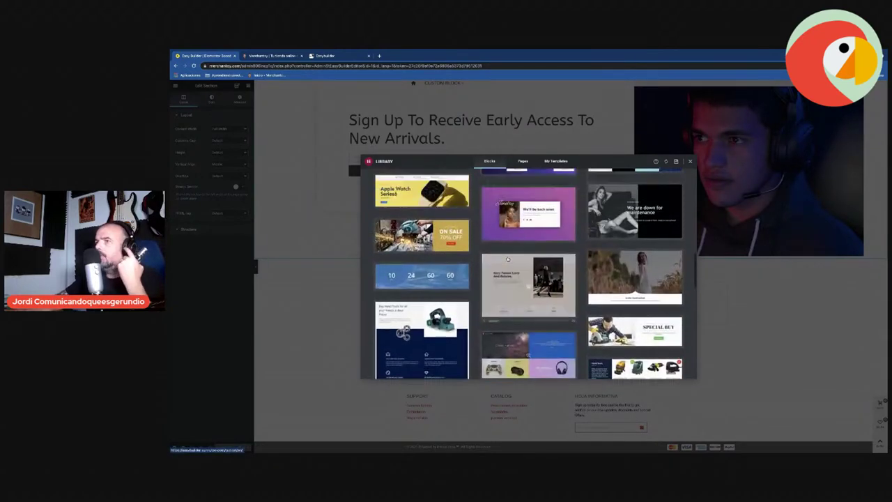
scroll(508, 259, up, 10)
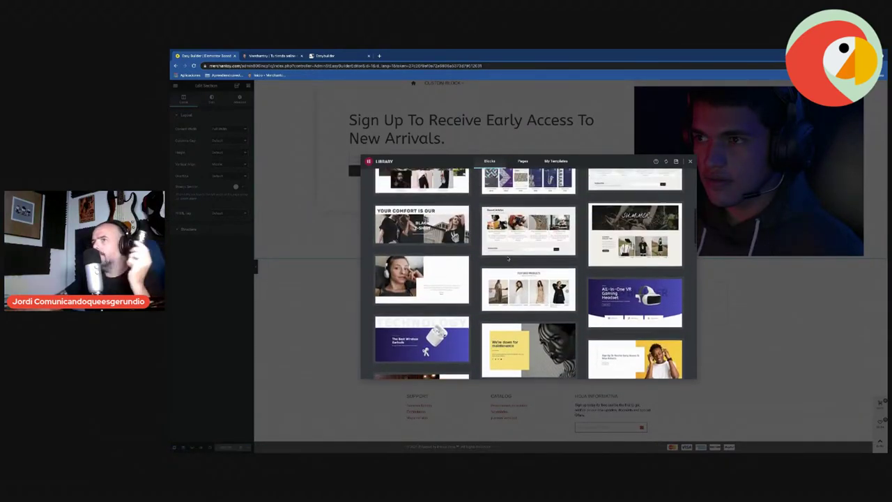
scroll(507, 259, up, 10)
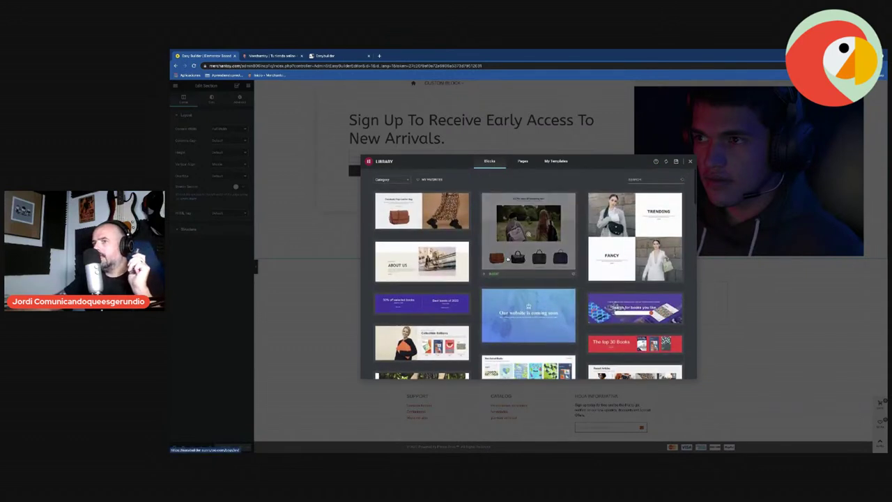
- Filter the library blocks by the Footer category and clear the filter again
click(393, 180)
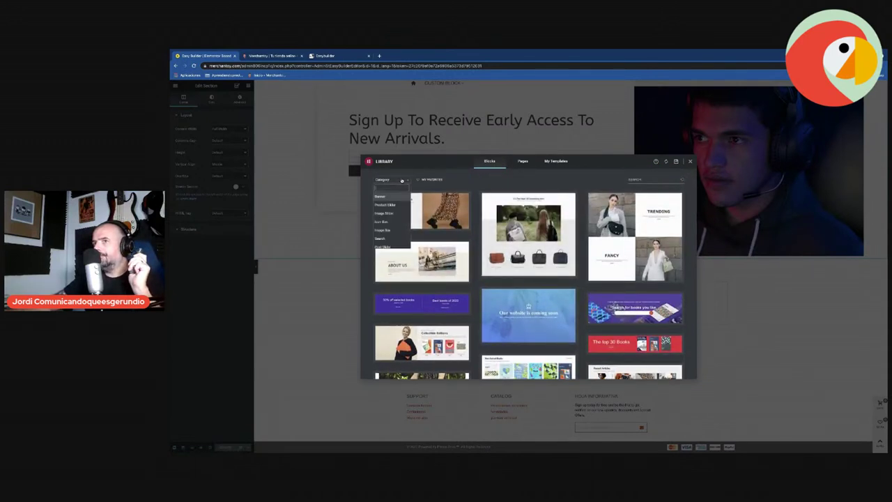
scroll(399, 213, down, 5)
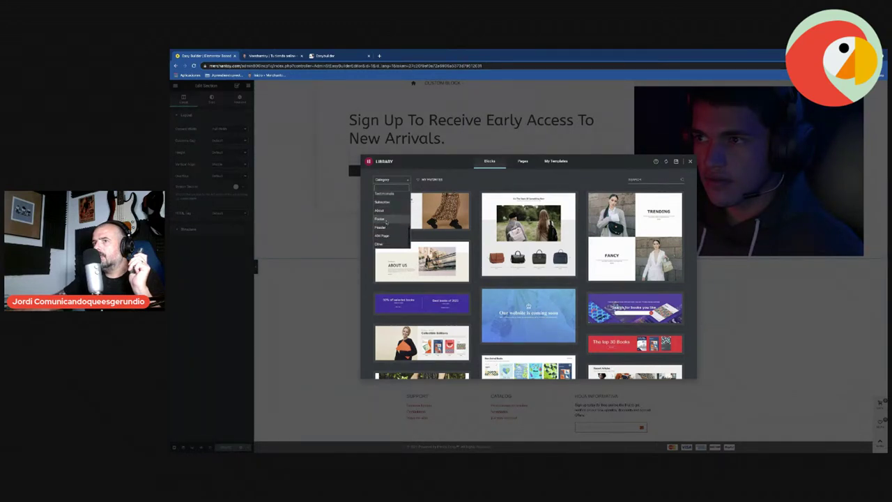
click(386, 224)
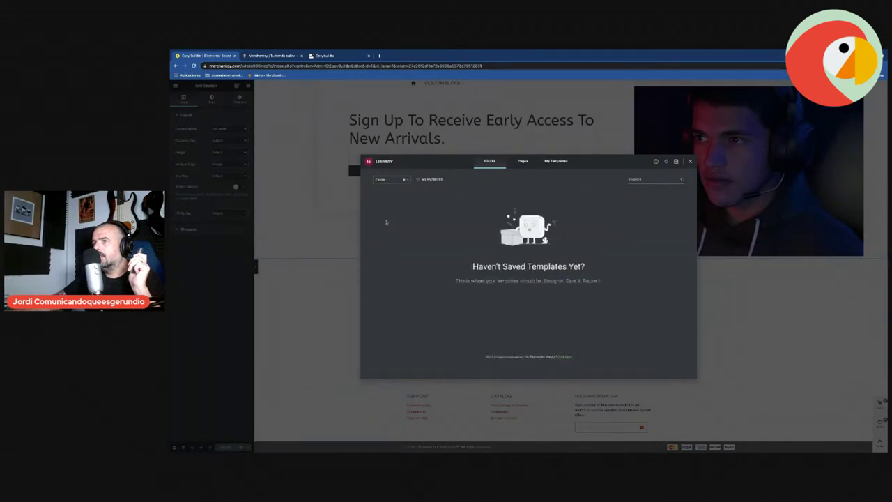
click(405, 180)
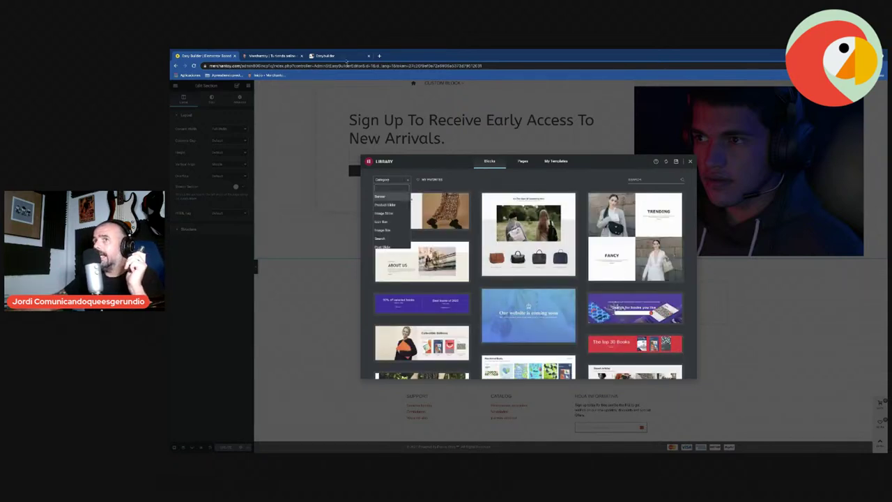
- Review the demo page from its footer up to its header, return to the editor and close the block library
click(346, 57)
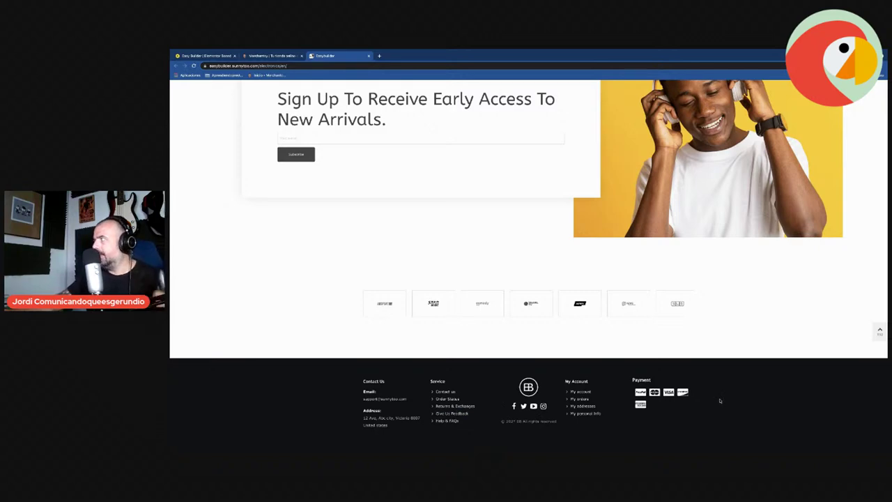
scroll(724, 383, up, 20)
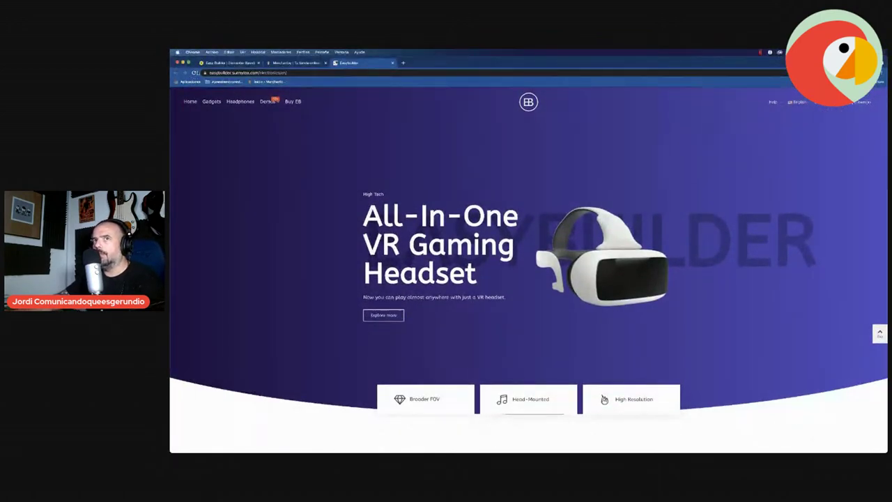
click(221, 63)
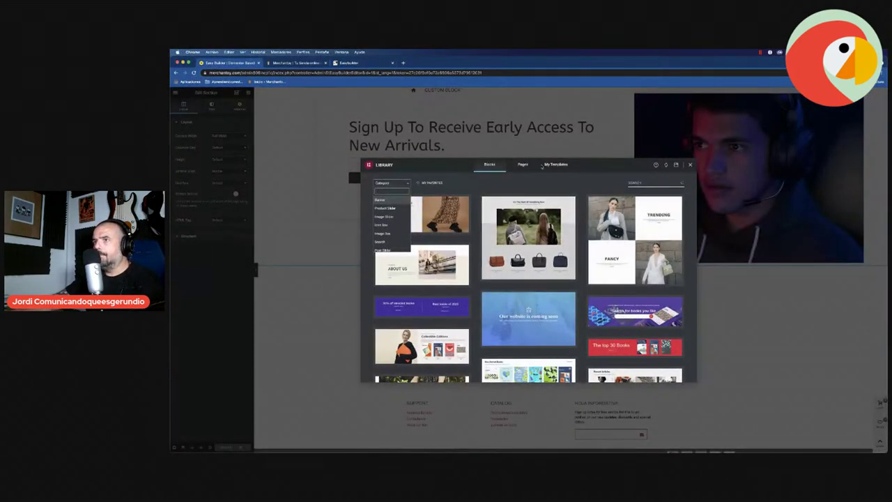
click(689, 164)
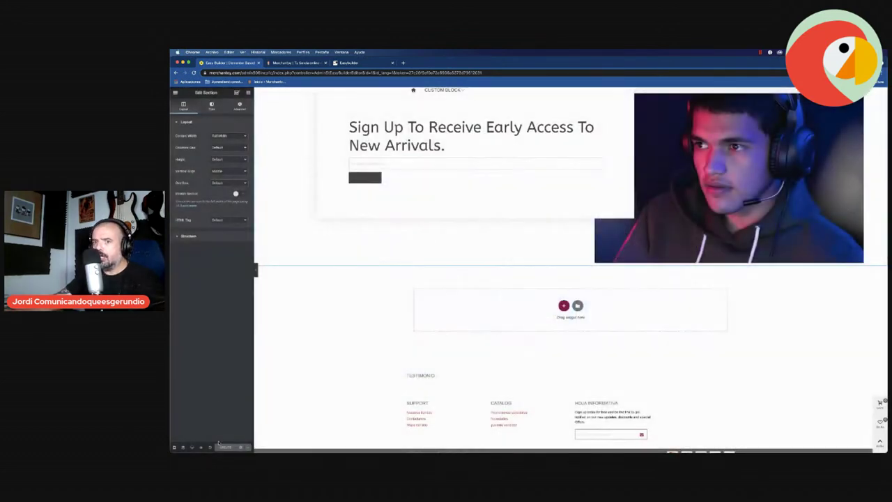
- Compare the header and VR headset banner at the top of the edited page with those on the demo page
scroll(484, 319, down, 1)
scroll(486, 319, up, 20)
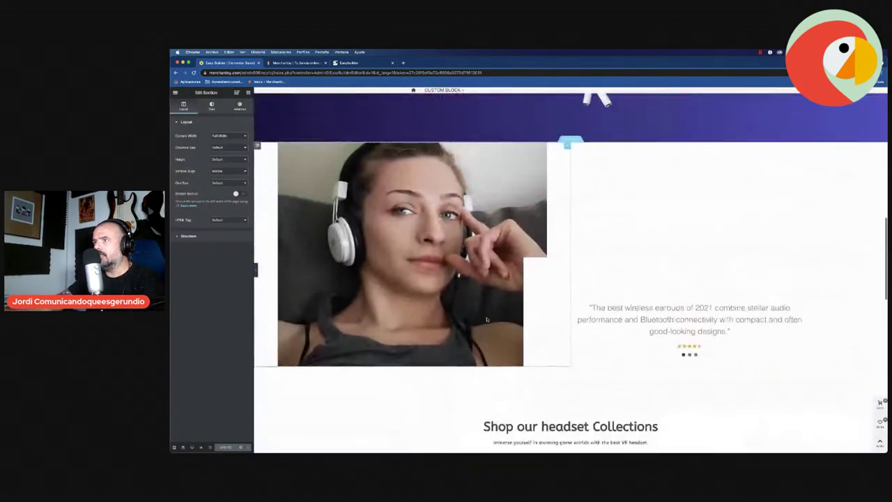
scroll(490, 316, up, 2)
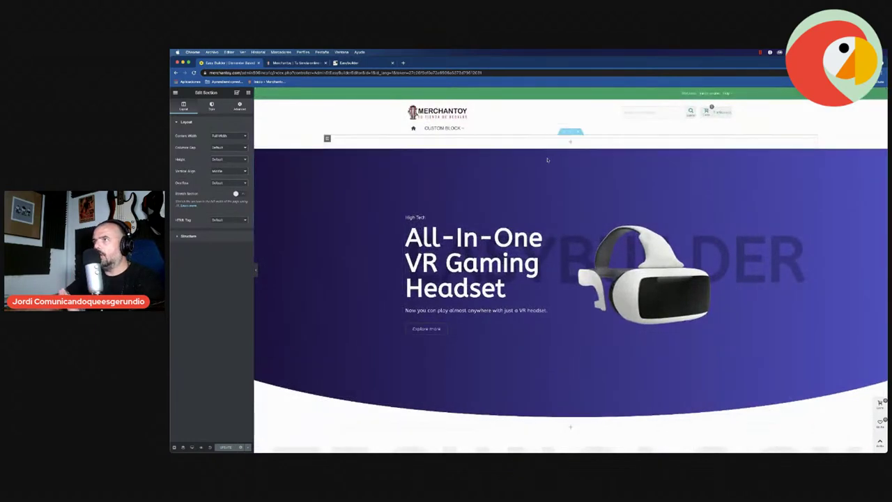
click(355, 63)
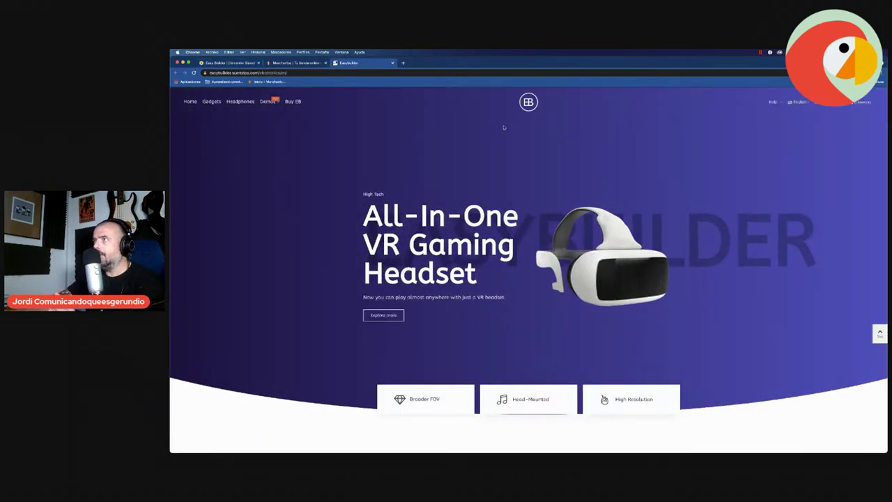
click(251, 64)
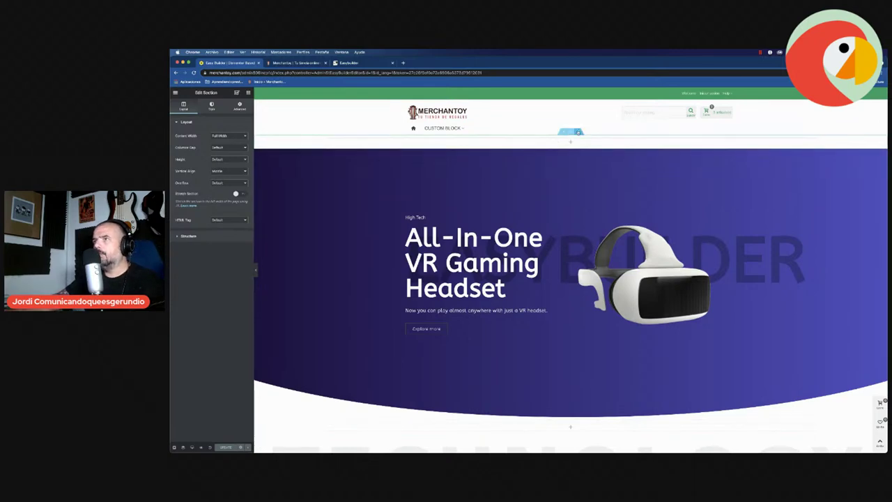
- Delete the empty sections above and below the VR headset banner and update the page
scroll(592, 271, down, 5)
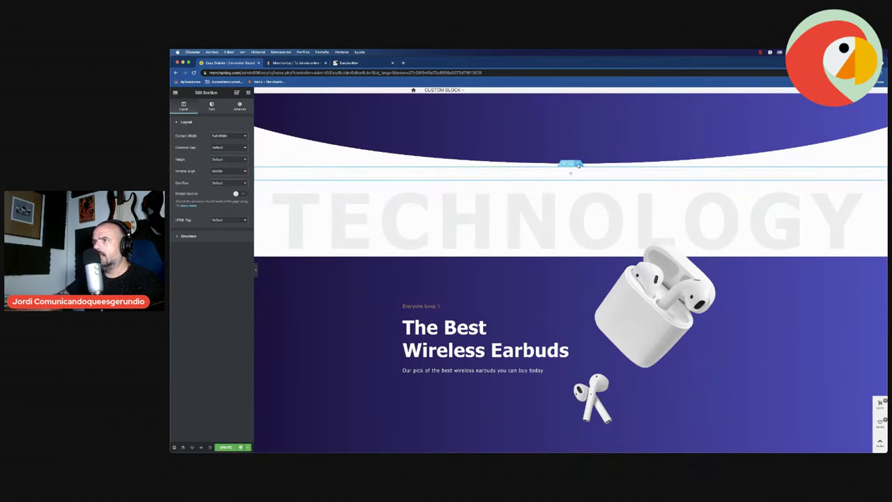
scroll(578, 167, down, 5)
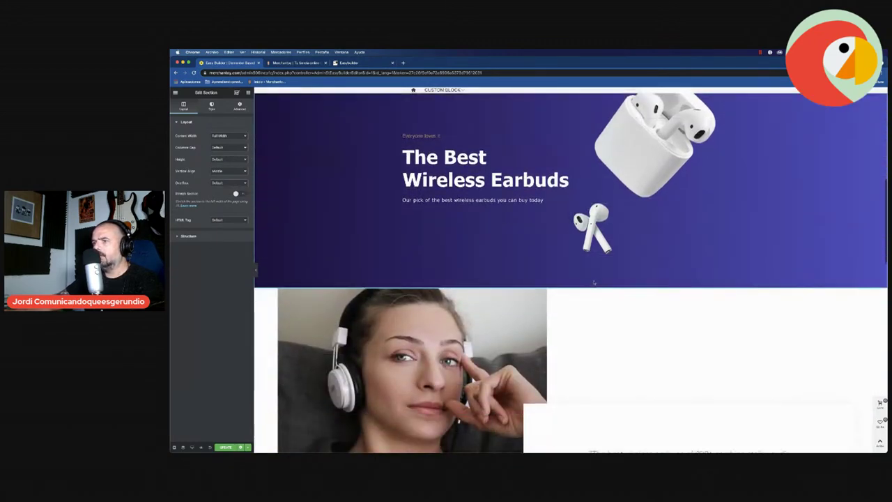
scroll(593, 282, down, 5)
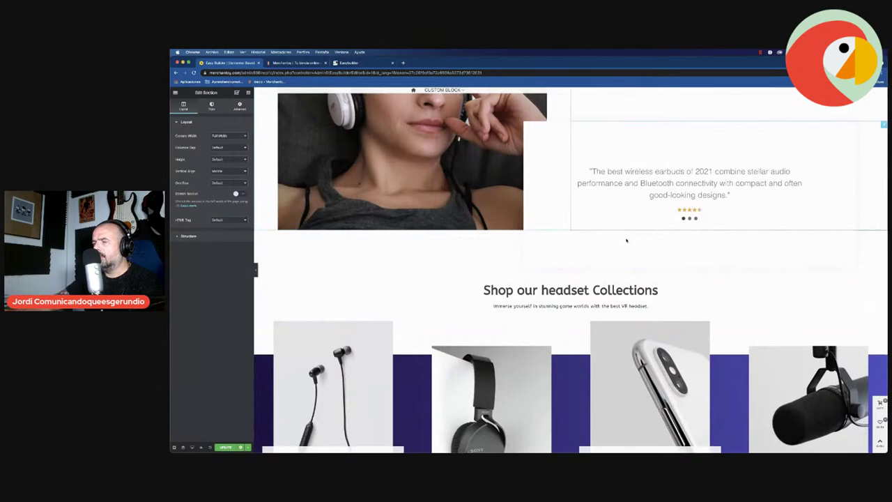
scroll(625, 240, down, 5)
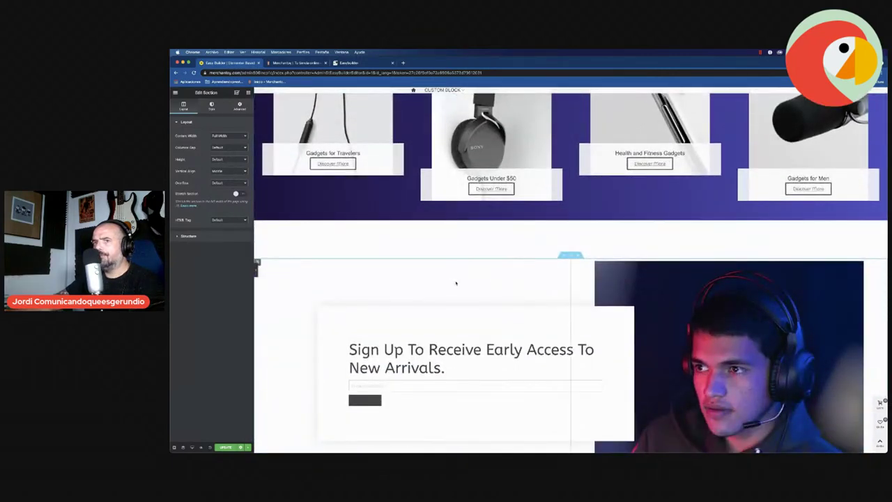
scroll(456, 282, down, 3)
click(226, 448)
- Review the updated page from the header to the footer and compare it with the demo page down to its footer
scroll(481, 209, up, 15)
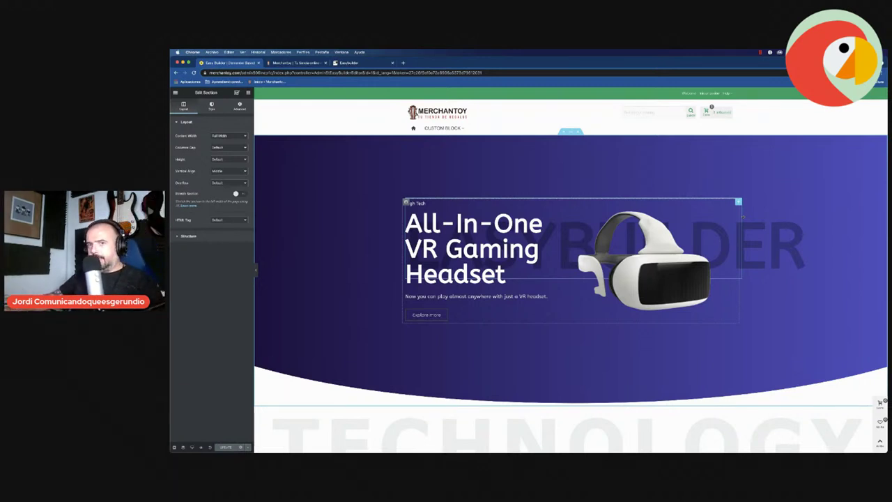
drag(739, 217, 693, 216)
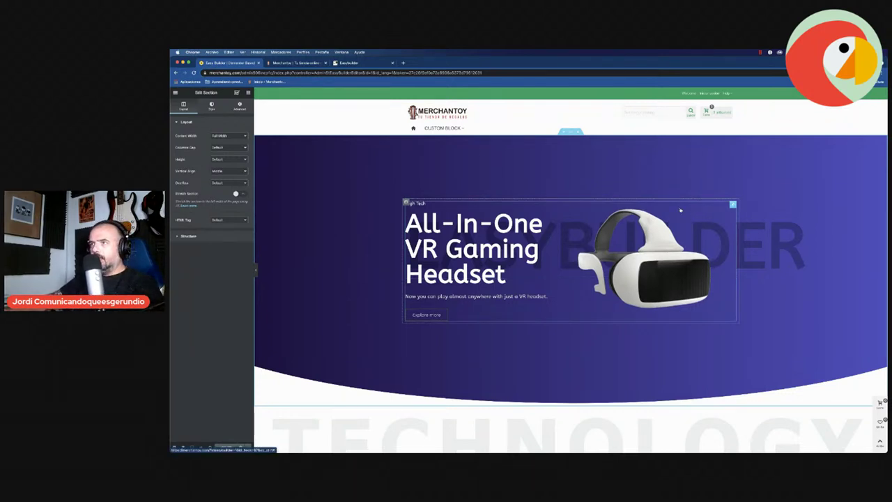
scroll(566, 255, down, 10)
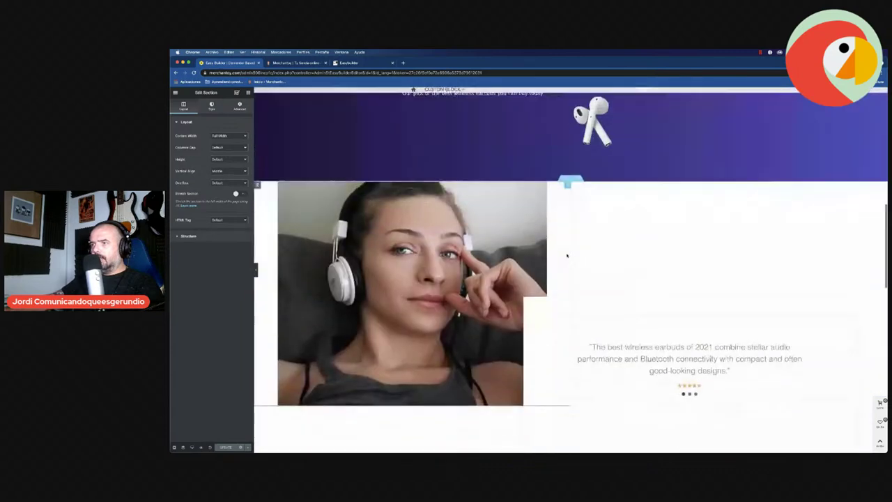
scroll(567, 255, down, 5)
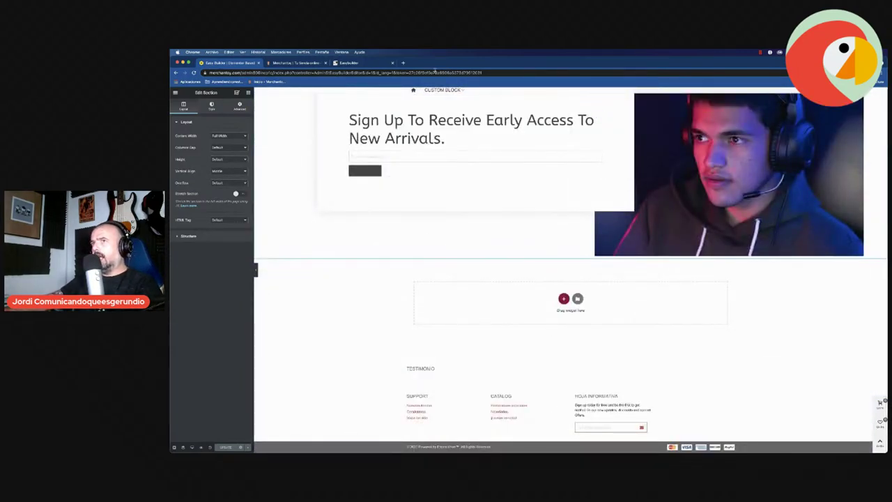
click(347, 63)
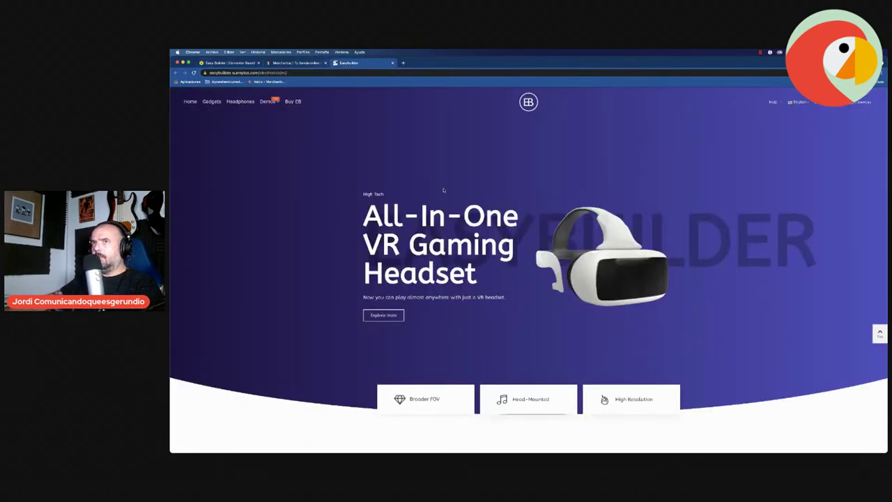
scroll(443, 190, down, 15)
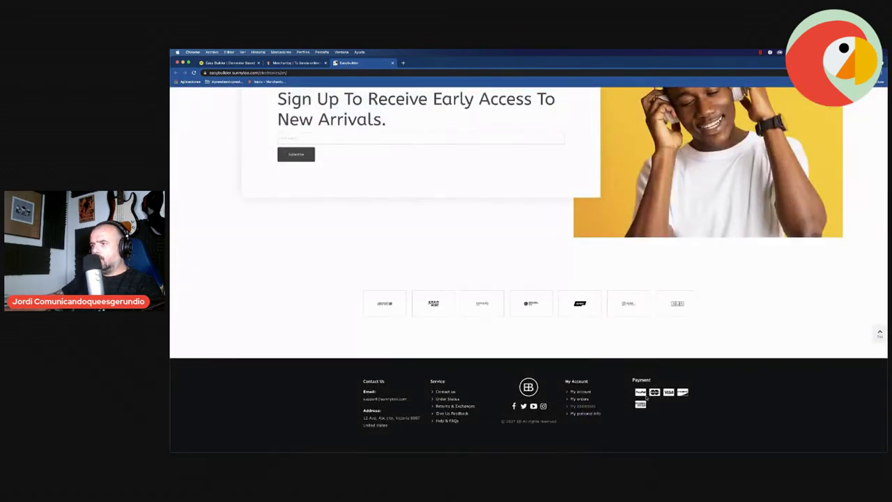
- Check the Merchantoy storefront around the headset collections and the Testimonio block above the footer
click(289, 63)
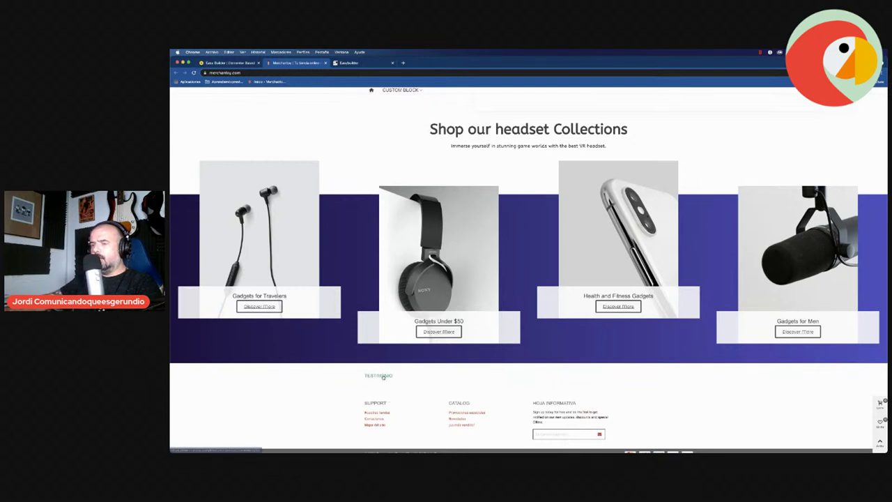
scroll(383, 381, down, 1)
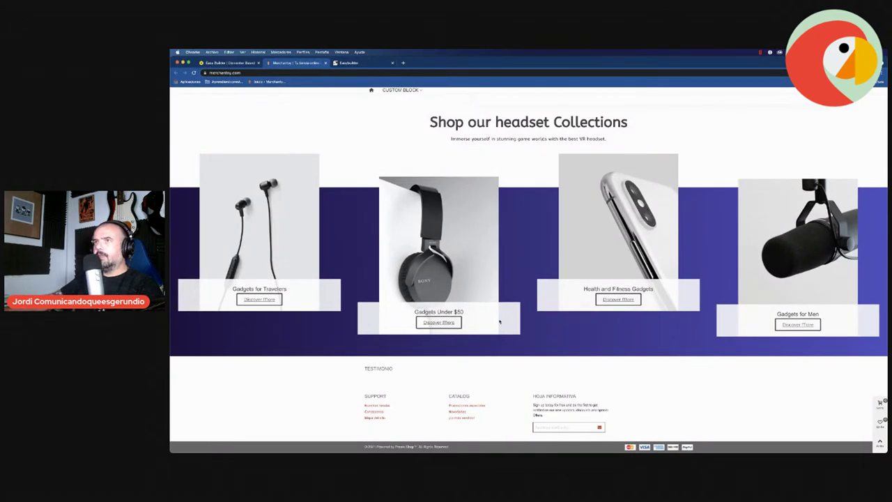
scroll(499, 321, up, 5)
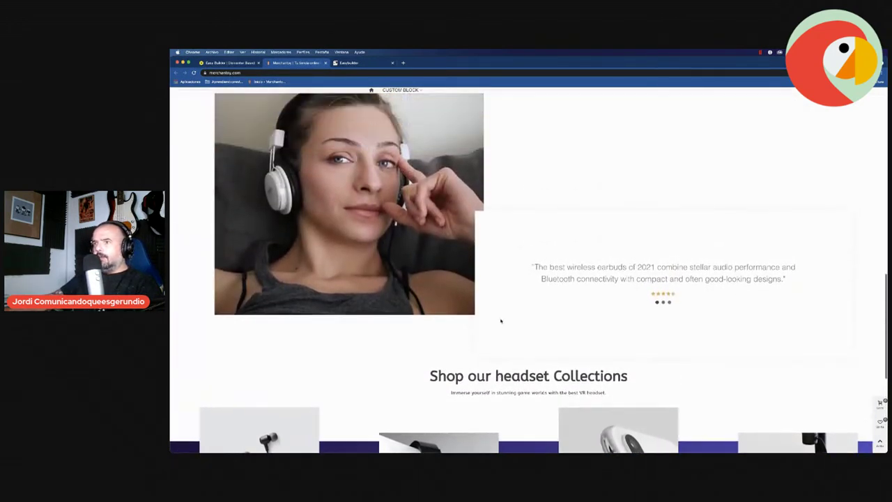
scroll(518, 299, down, 5)
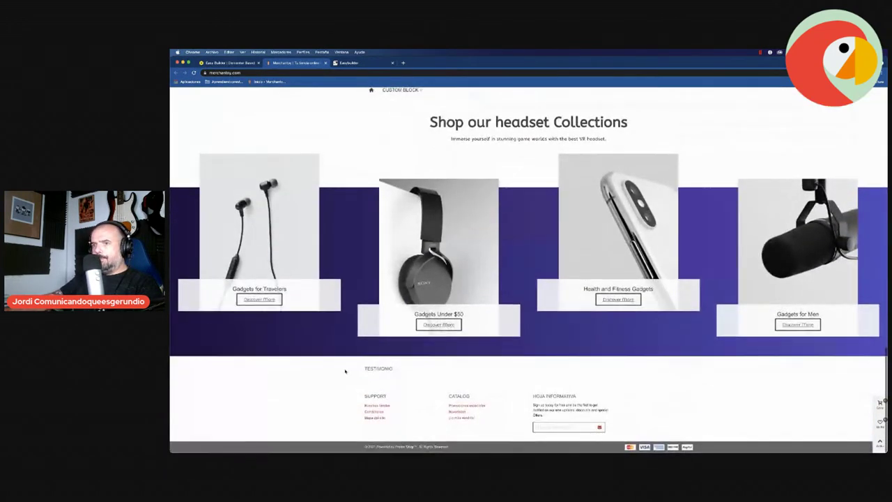
- Go from the editor to the PrestaShop dashboard, search the module manager for comment modules and open the Product Comments configuration
click(244, 62)
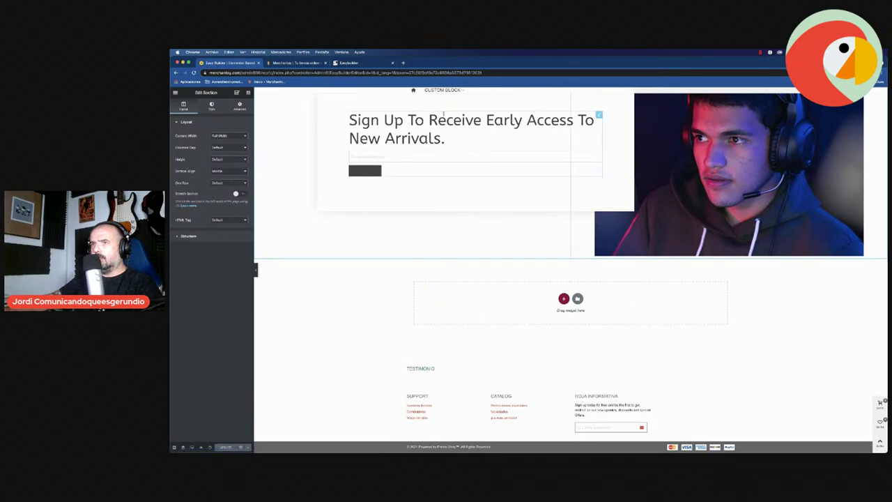
scroll(597, 114, up, 3)
click(176, 92)
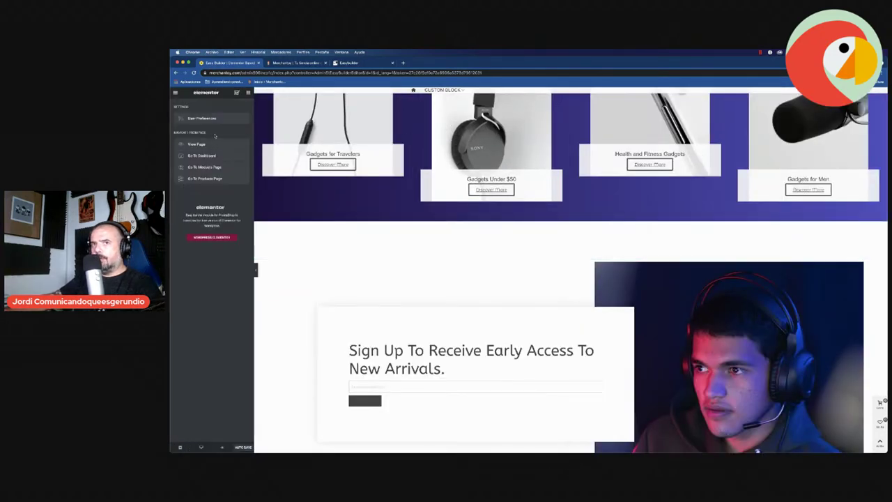
click(205, 158)
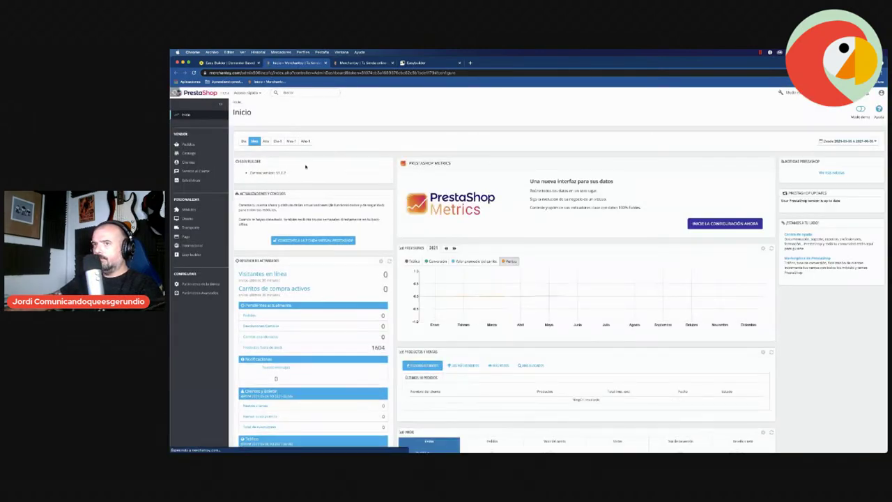
click(200, 213)
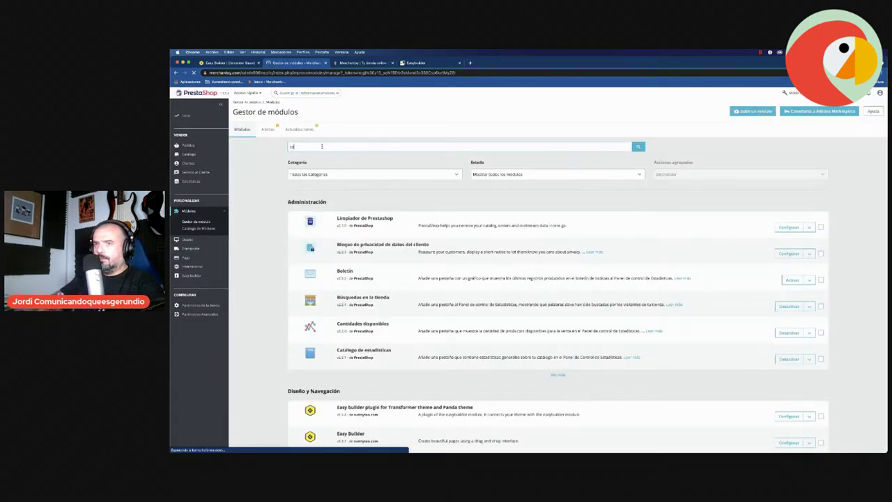
key(Return)
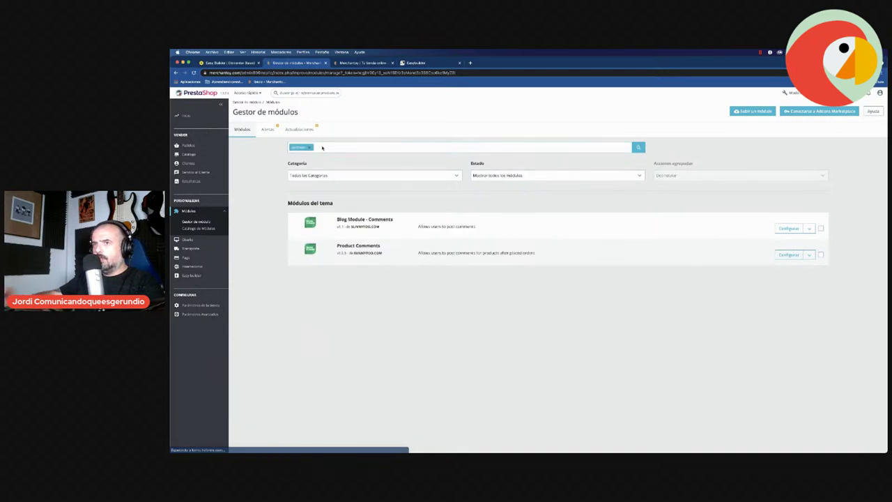
click(789, 255)
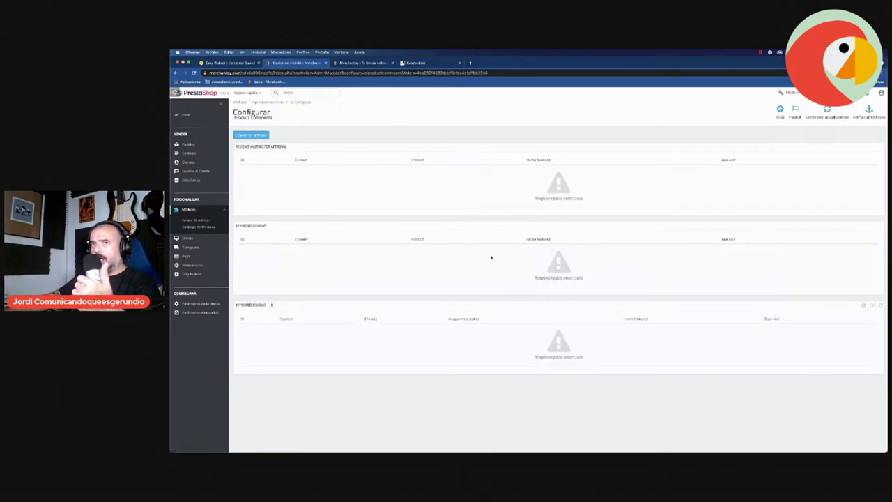
- Remove the Product Comments module from the footer hooks in its general settings and save the configuration
click(252, 135)
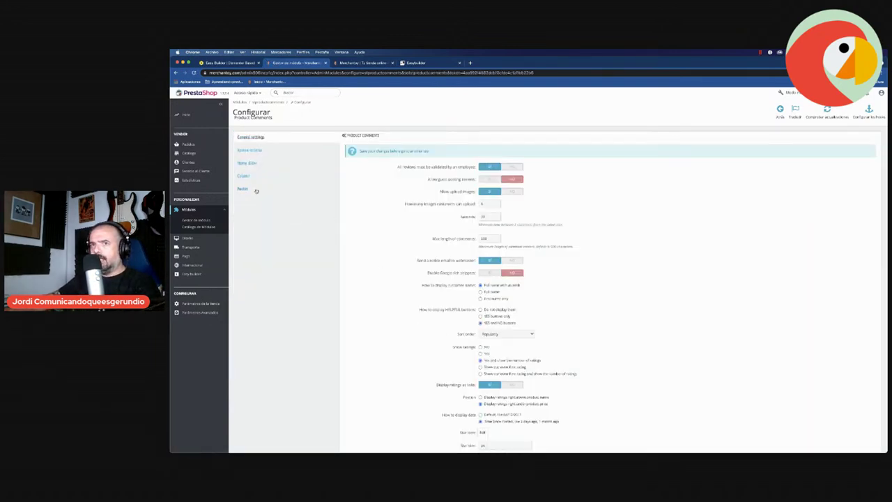
click(249, 189)
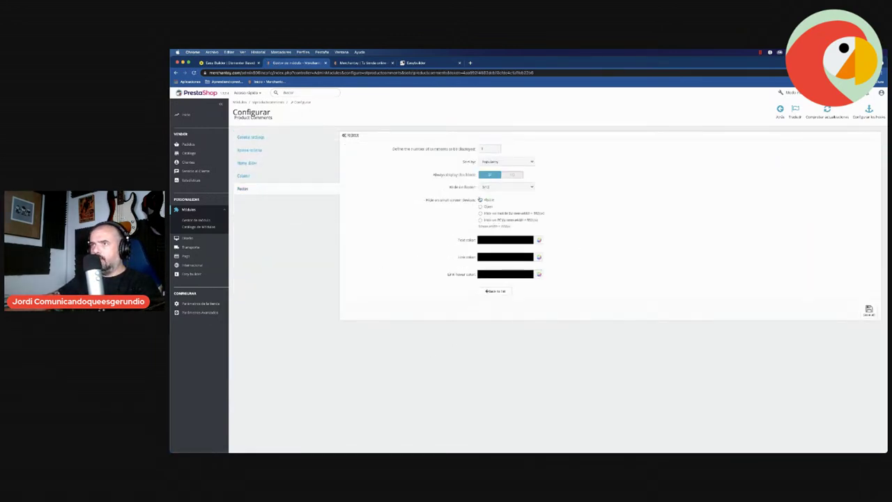
click(253, 137)
scroll(515, 303, down, 10)
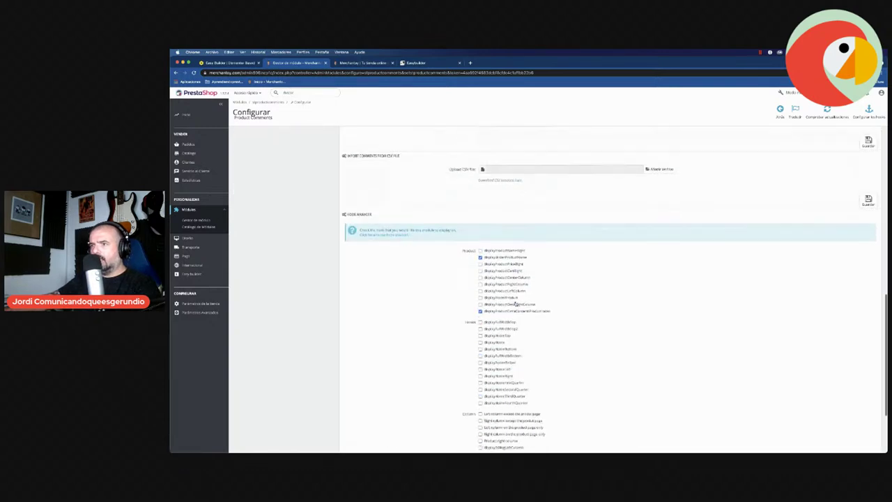
scroll(516, 304, down, 3)
scroll(480, 236, down, 1)
click(480, 161)
click(480, 216)
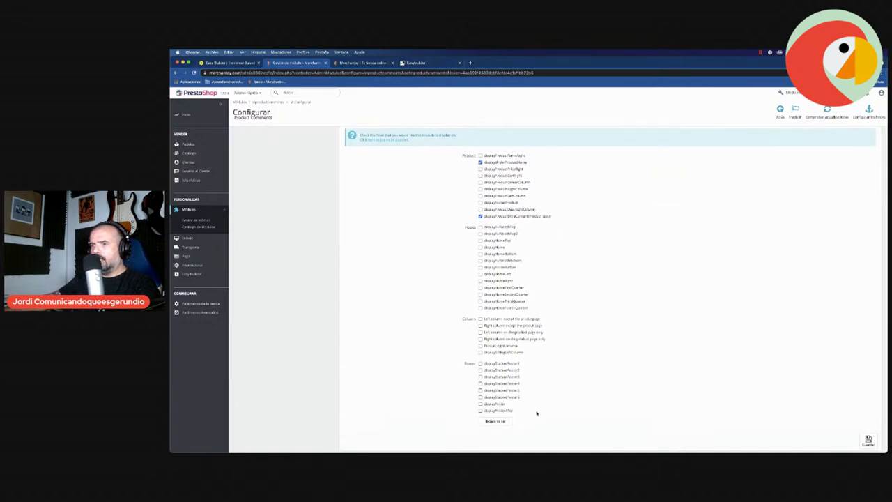
click(867, 440)
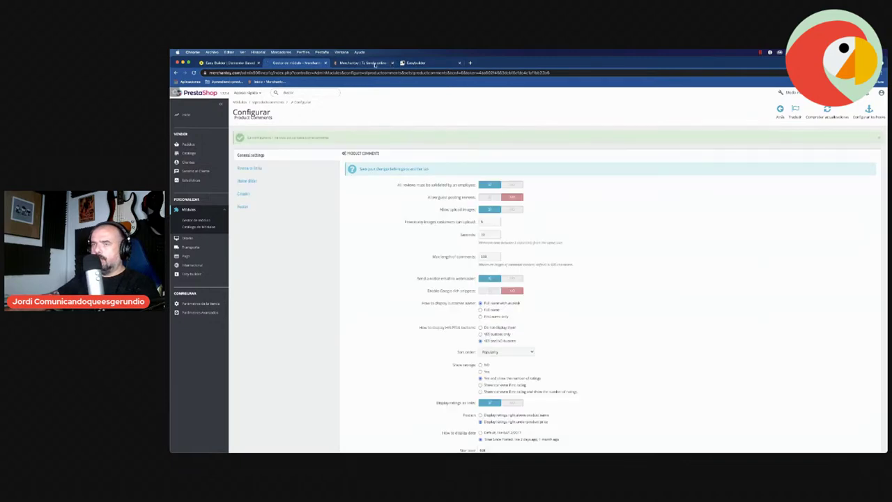
- Reload the Merchantoy storefront and review the page from the earbuds banner down to the sign-up block and footer
click(375, 64)
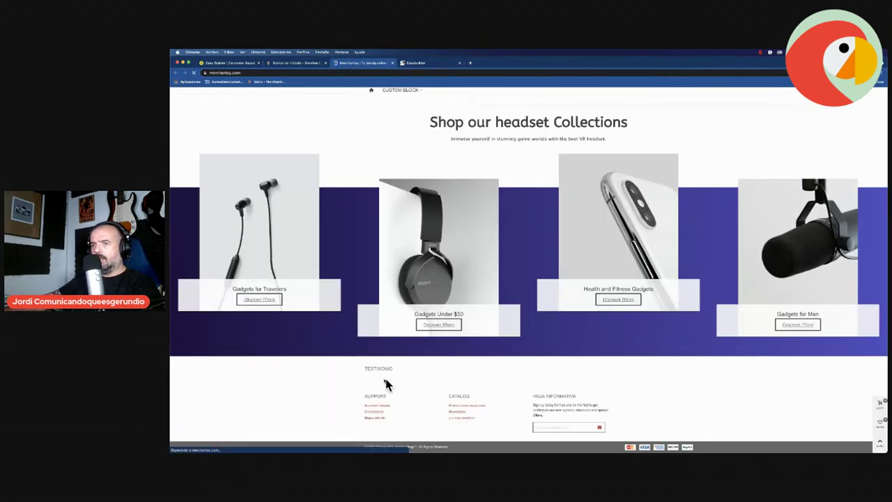
scroll(407, 330, down, 5)
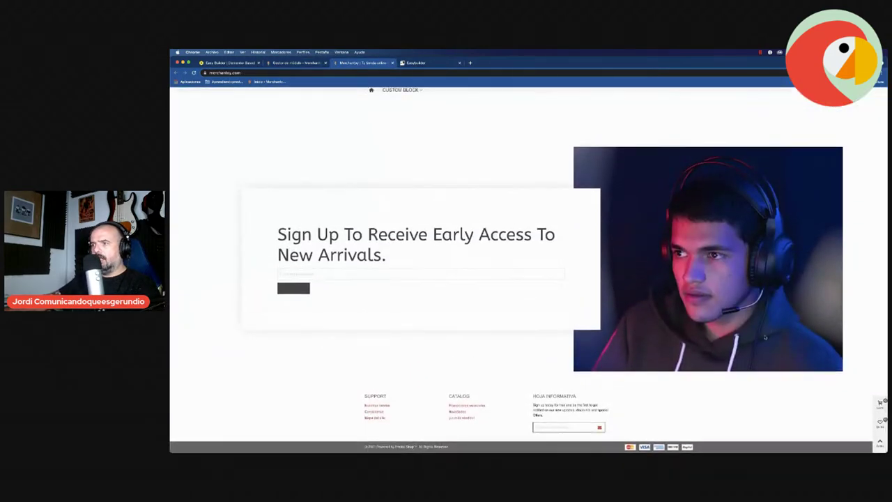
scroll(512, 203, up, 10)
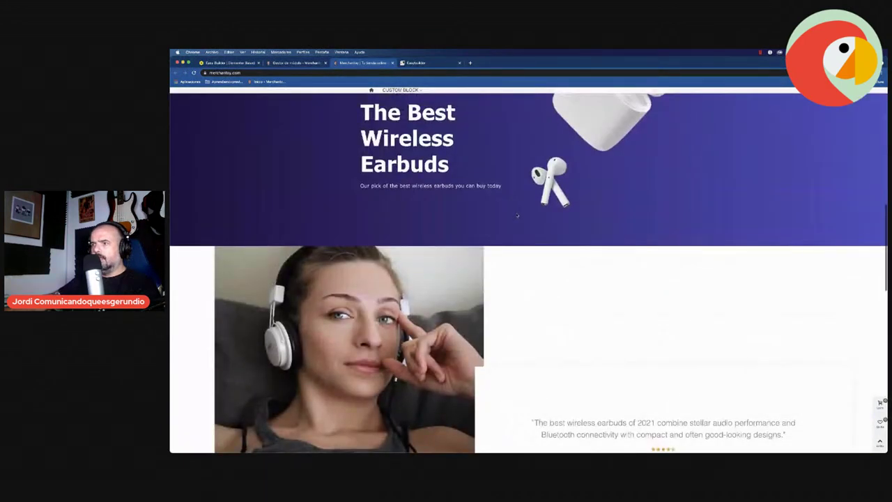
scroll(516, 216, down, 5)
scroll(516, 216, down, 5)
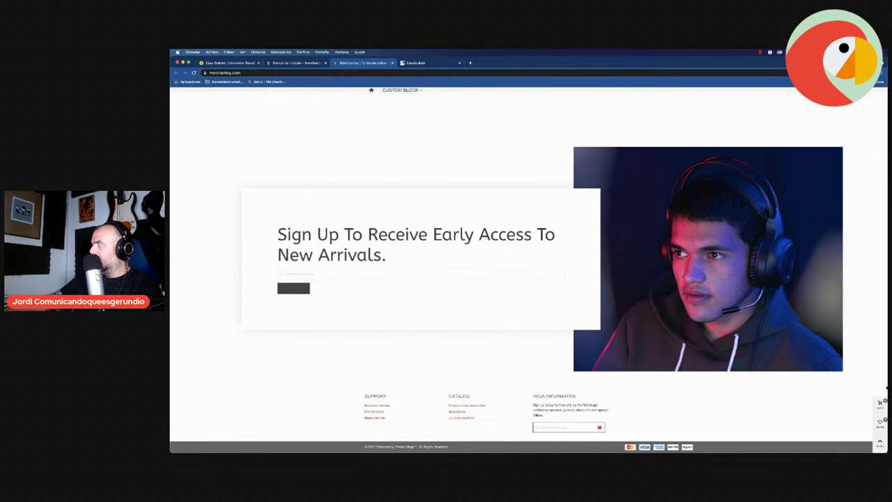
- Review the demo page between its header and footer and return to the storefront's sign-up block and footer
click(422, 63)
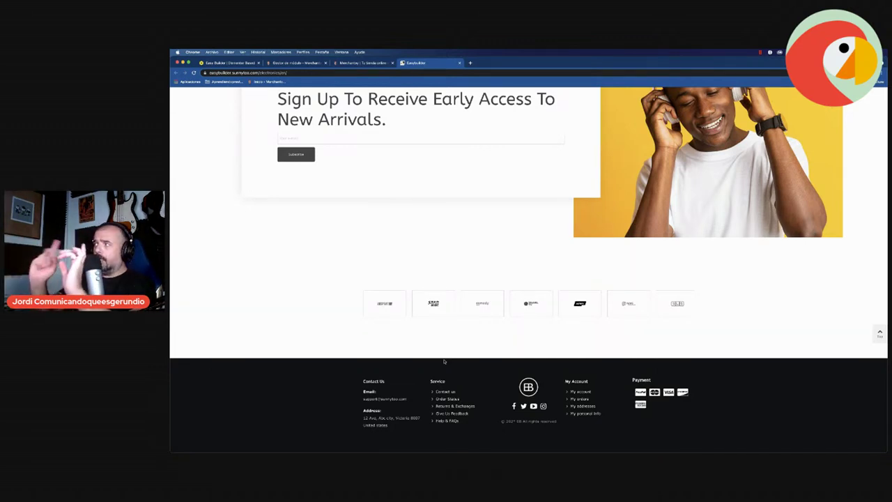
scroll(444, 361, up, 20)
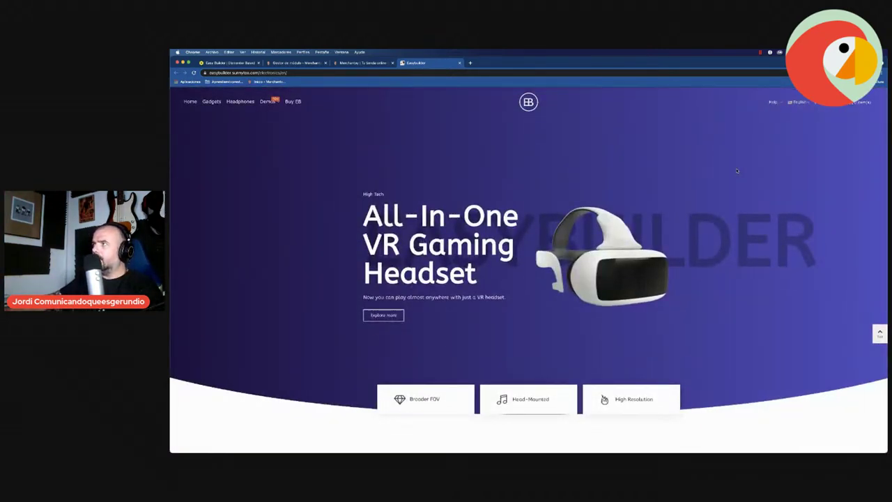
scroll(737, 170, down, 15)
scroll(738, 170, down, 2)
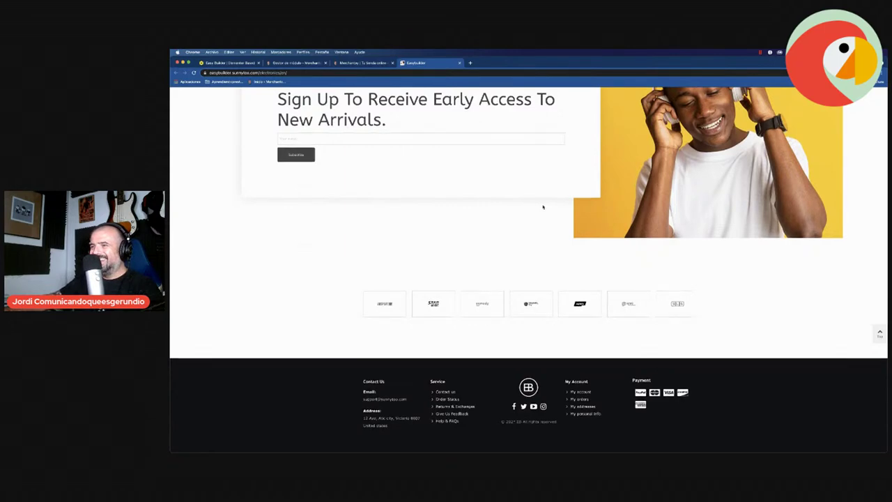
scroll(542, 206, up, 18)
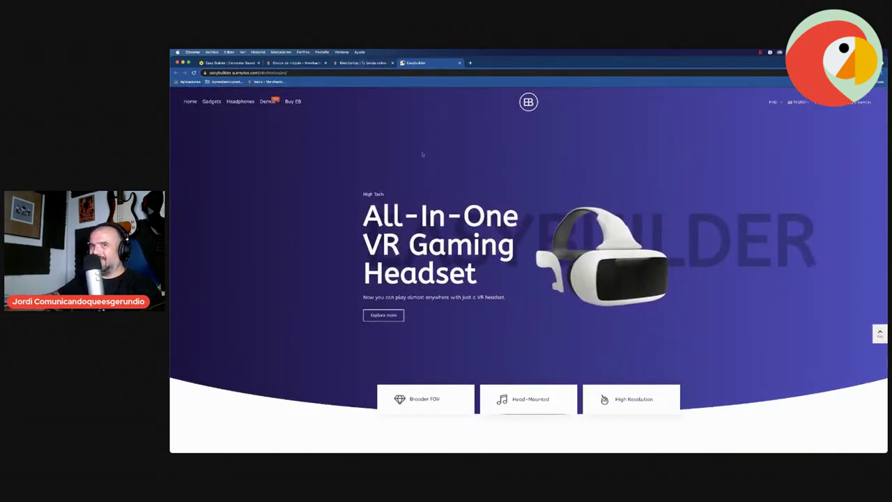
scroll(446, 181, down, 18)
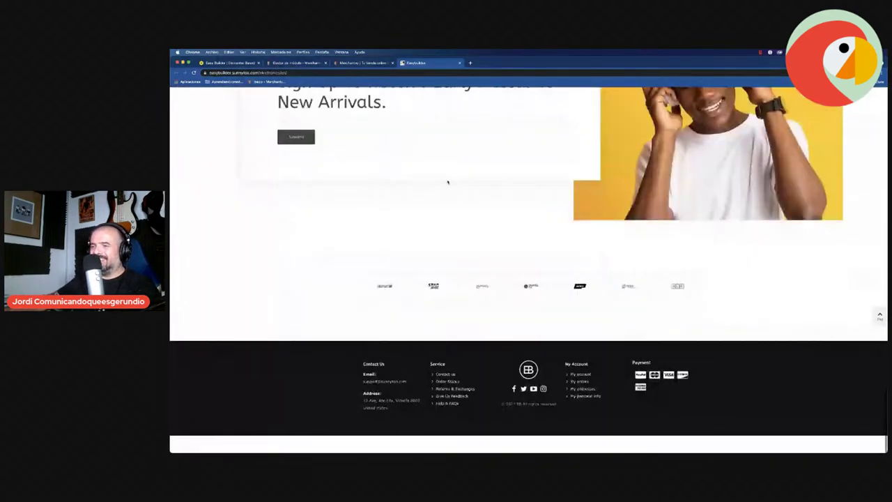
click(307, 65)
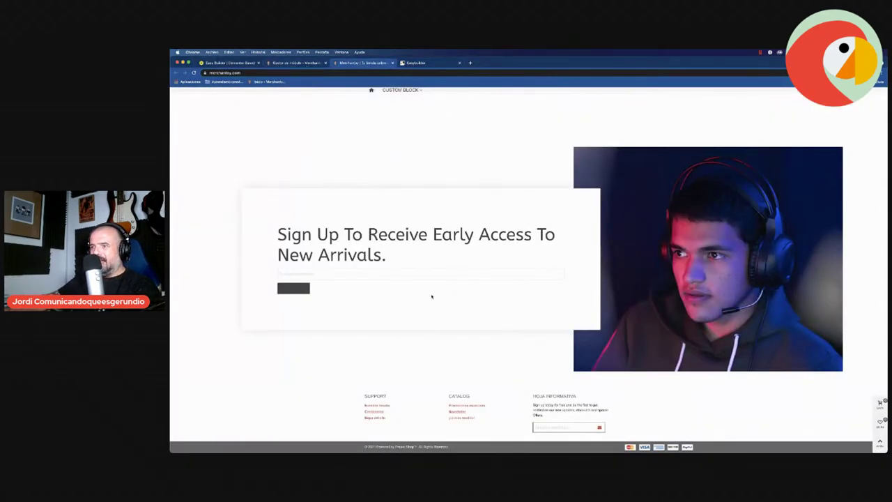
- Open the Easy Builder settings in the PrestaShop dashboard and clean up the theme's existing Footer content
click(313, 64)
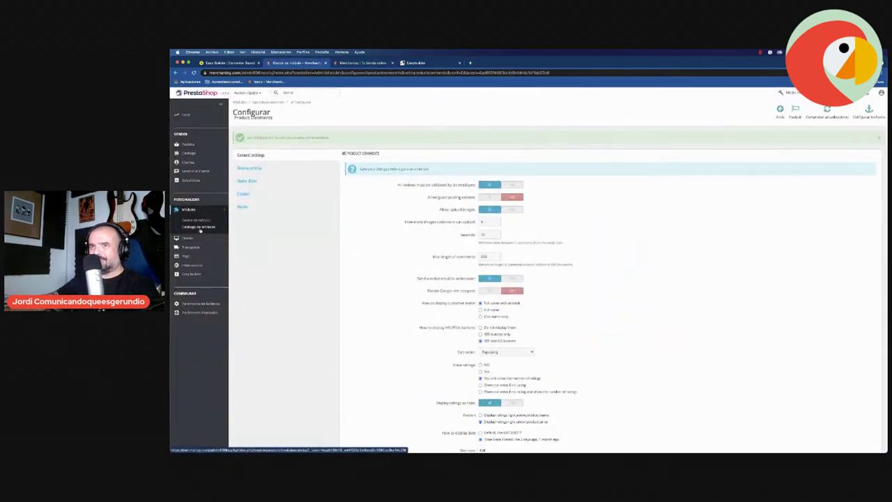
mouse_move(191, 255)
click(195, 266)
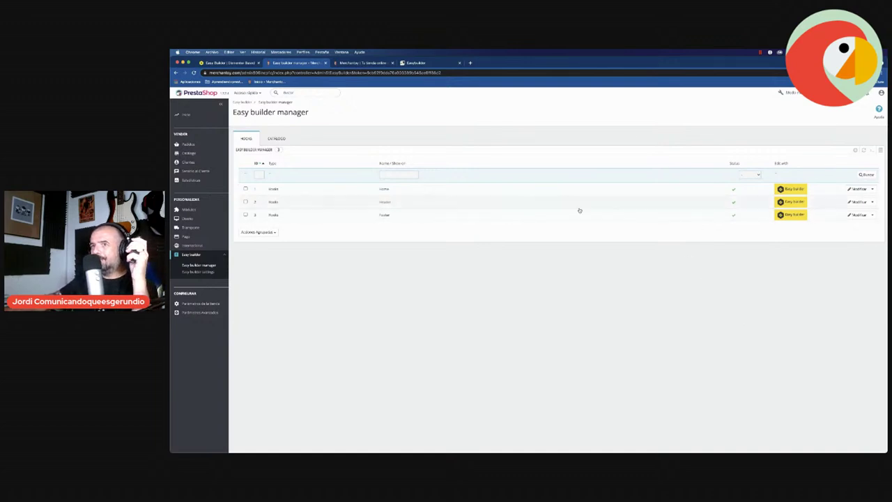
click(201, 273)
scroll(279, 384, down, 5)
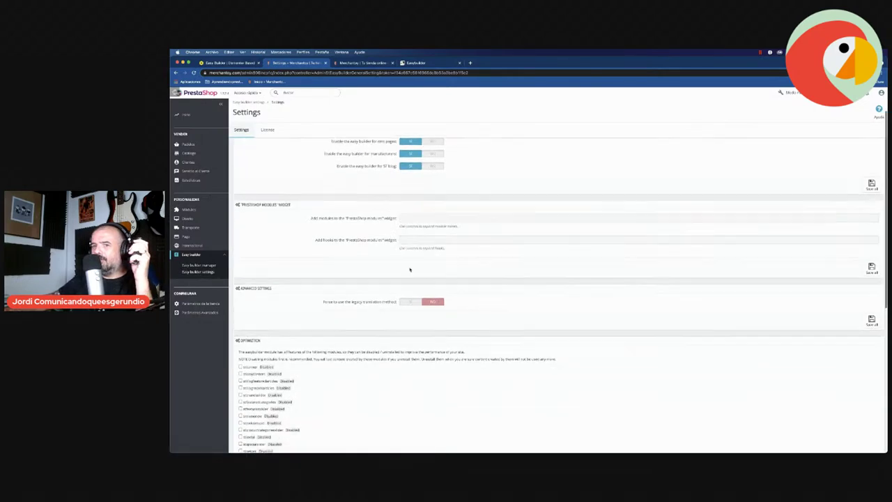
scroll(278, 385, down, 4)
click(241, 366)
click(247, 378)
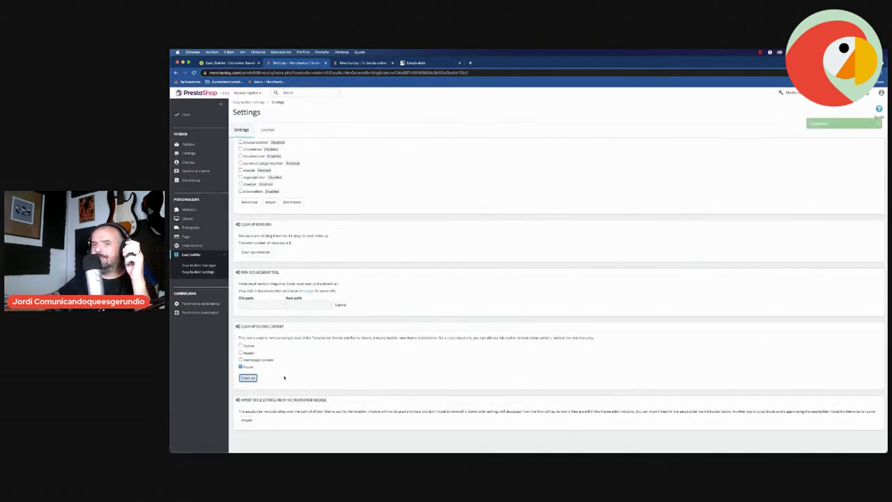
- Open the Easy Builder manager, reload the Merchantoy storefront and check the bottom of the page around the sign-up block
click(199, 265)
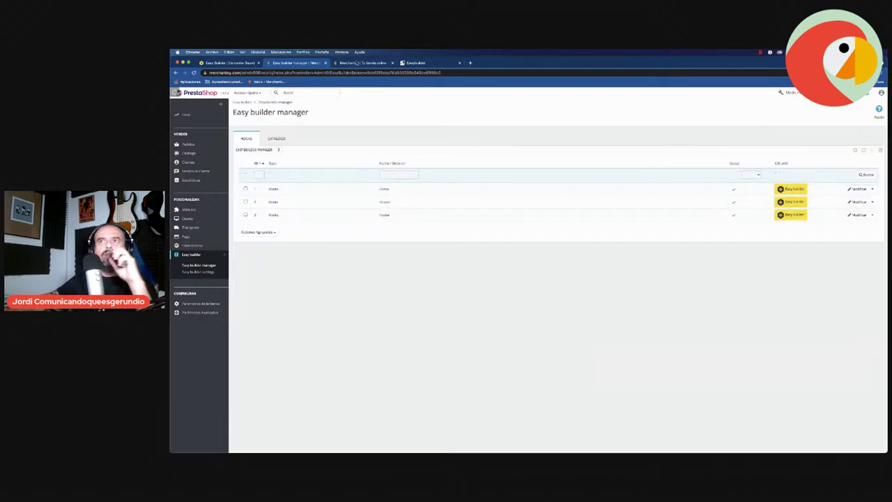
click(391, 63)
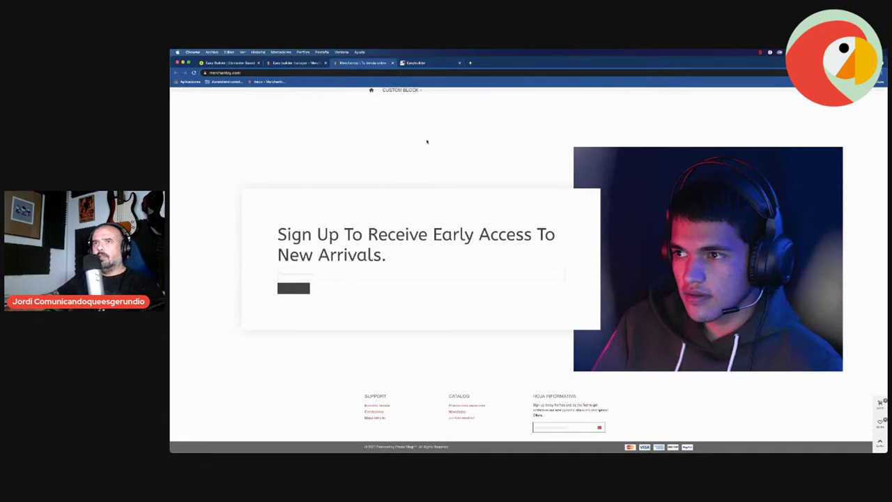
key(super+r)
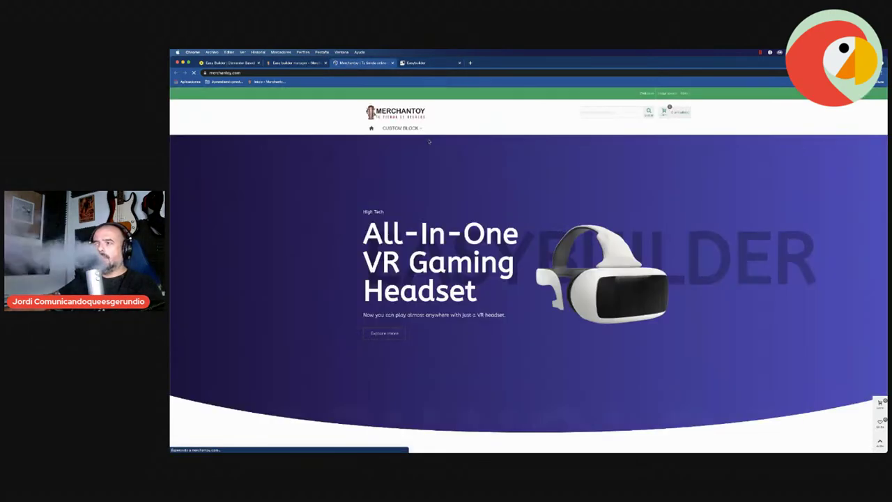
scroll(513, 299, up, 3)
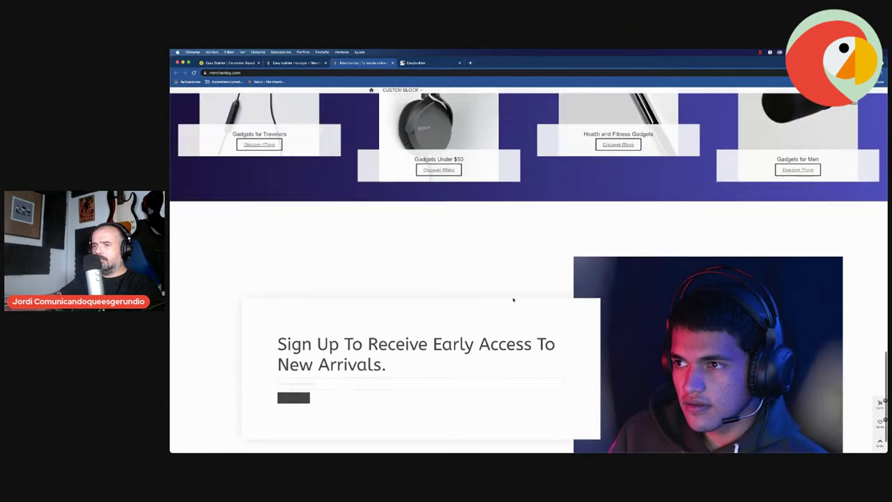
scroll(514, 299, down, 3)
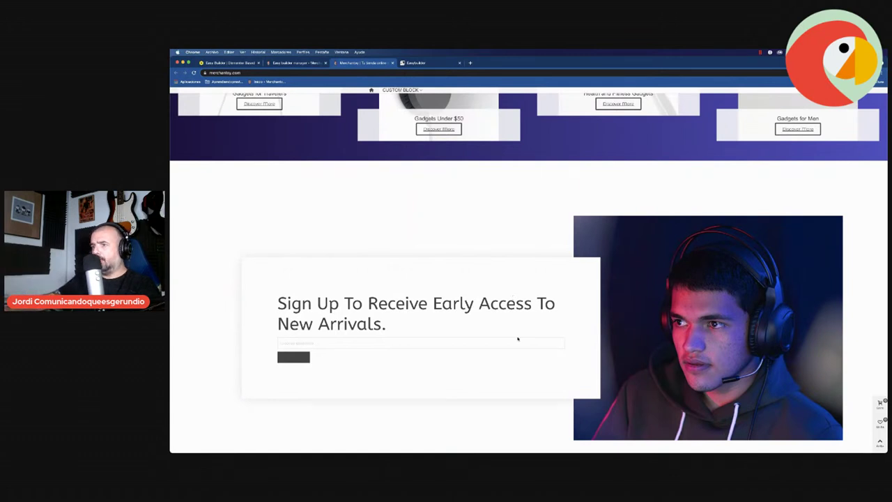
- Open the Footer hook from the Easy Builder manager in the editor, close the spare editor tab and go to the empty drop area
key(ctrl+shift+Tab)
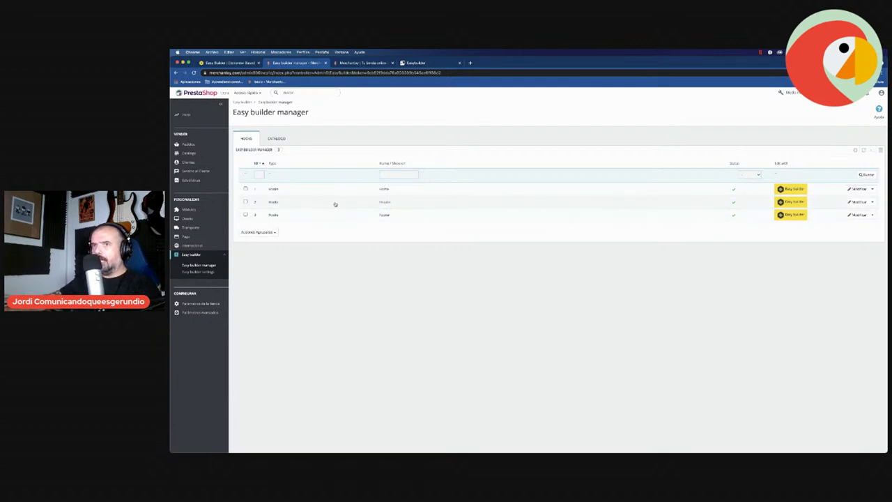
click(279, 217)
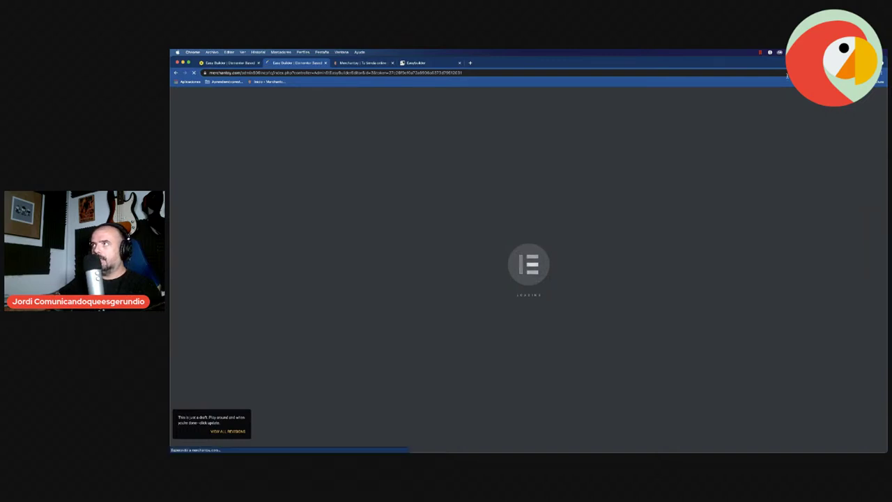
click(325, 63)
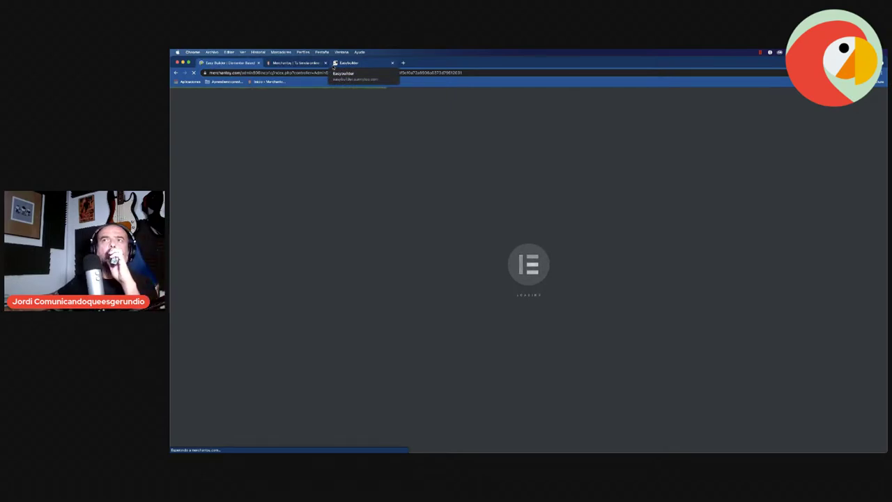
scroll(502, 240, down, 10)
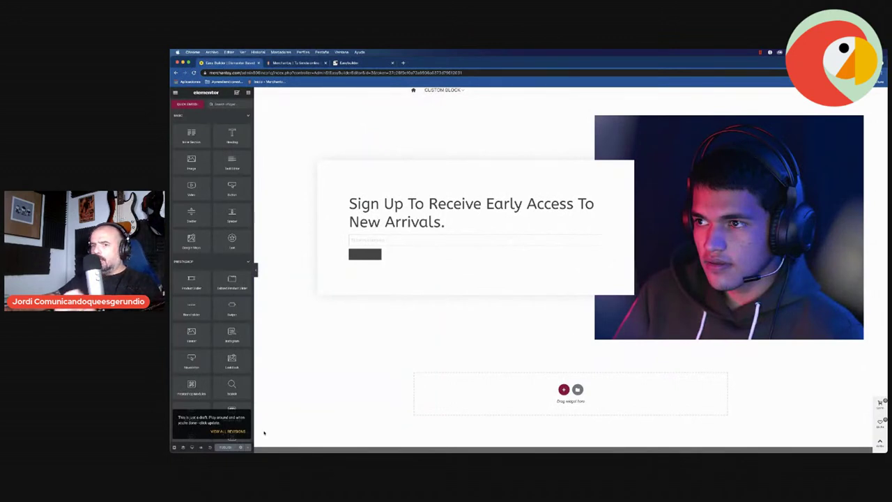
- Check the footer's saved revisions and action history and return to the widget list
click(228, 430)
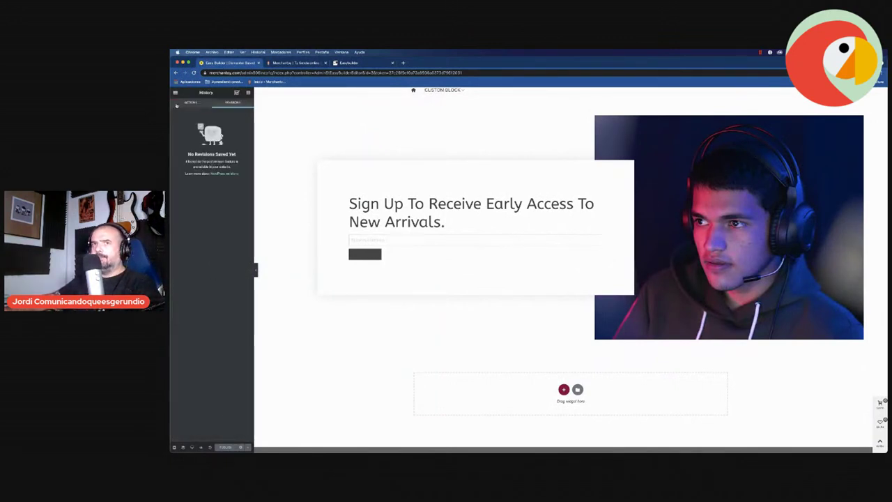
click(190, 103)
click(236, 92)
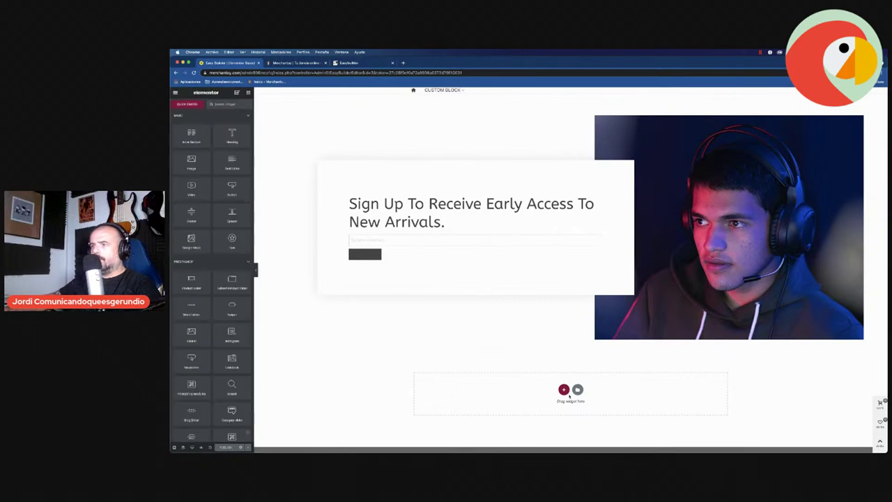
- Browse the template library's blocks and pages for a footer design and close the library
click(576, 390)
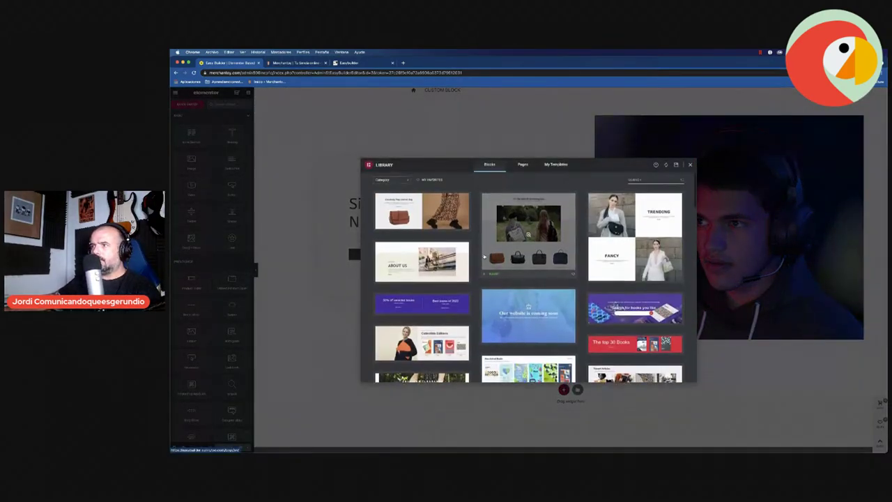
scroll(485, 256, down, 5)
scroll(484, 256, down, 3)
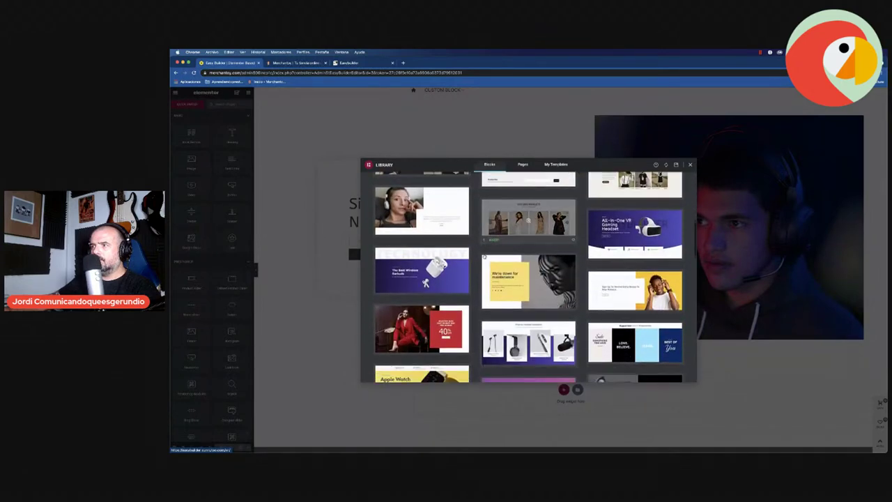
scroll(484, 256, down, 3)
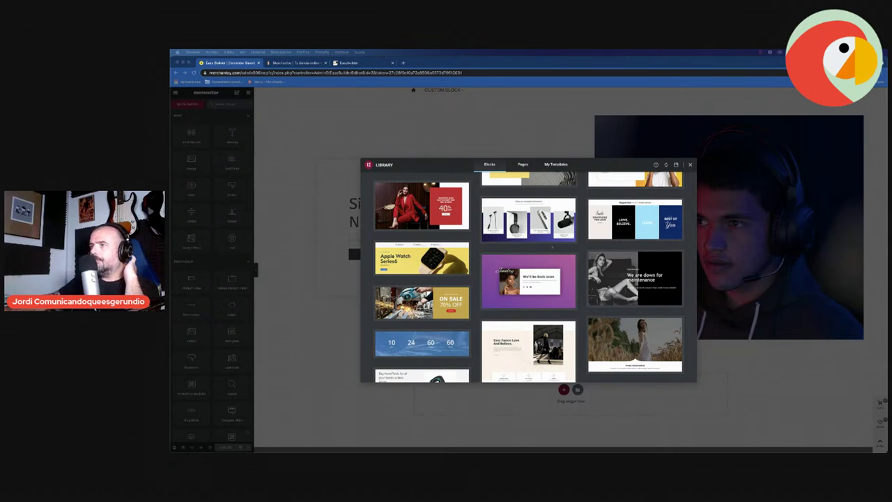
scroll(552, 247, down, 5)
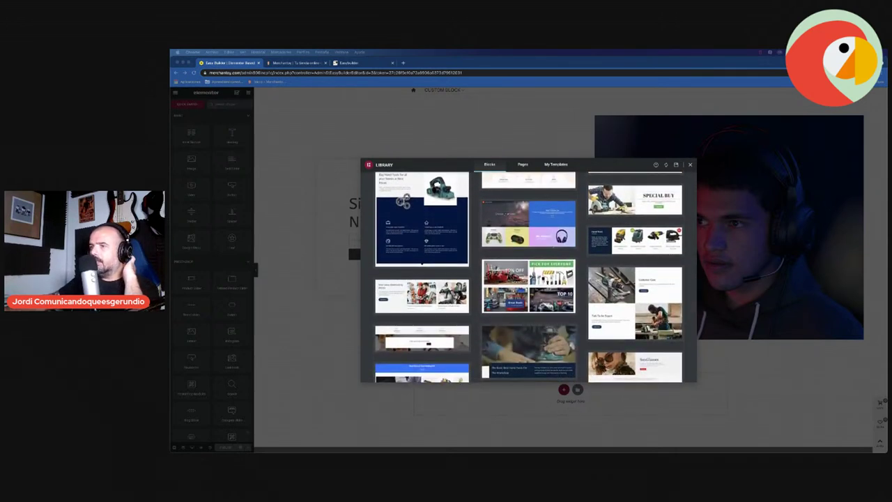
scroll(528, 279, down, 5)
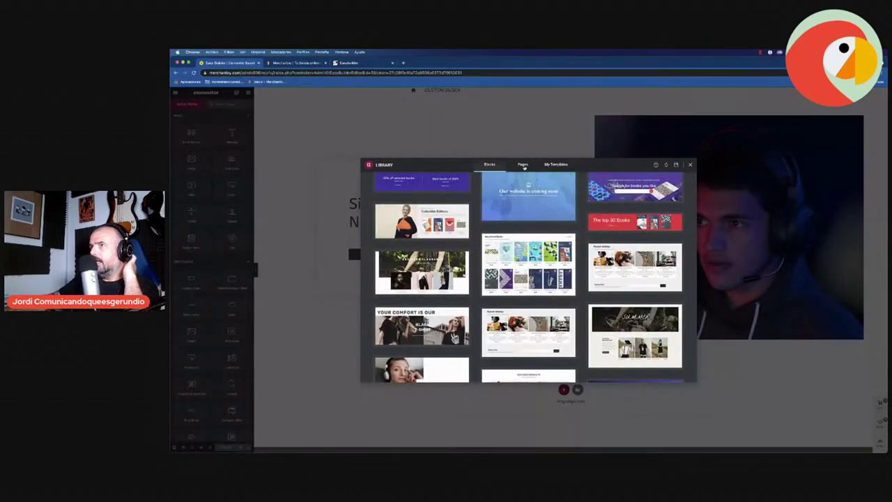
click(523, 165)
click(503, 166)
click(689, 165)
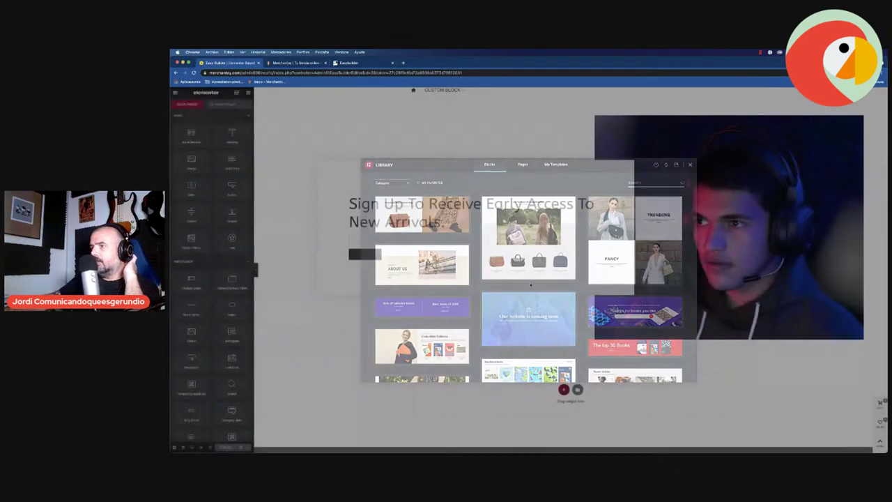
- Add a five-column section below the sign-up block and set its content width to Full Width
click(563, 390)
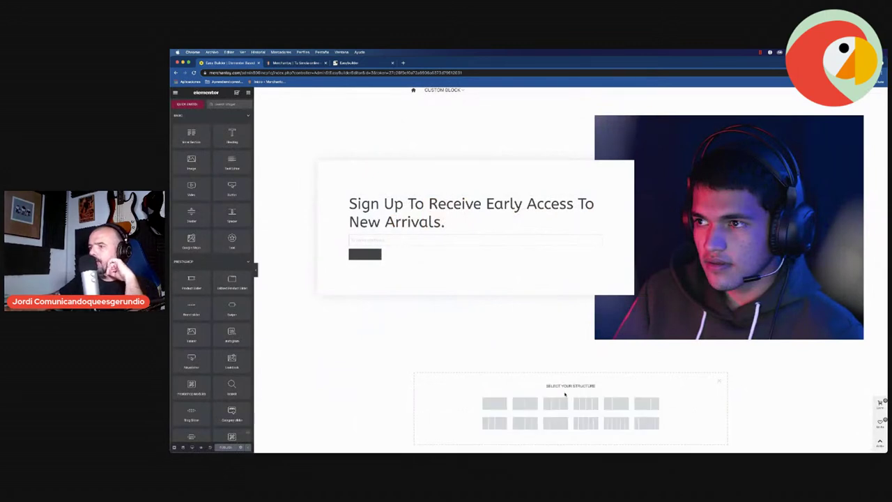
click(585, 423)
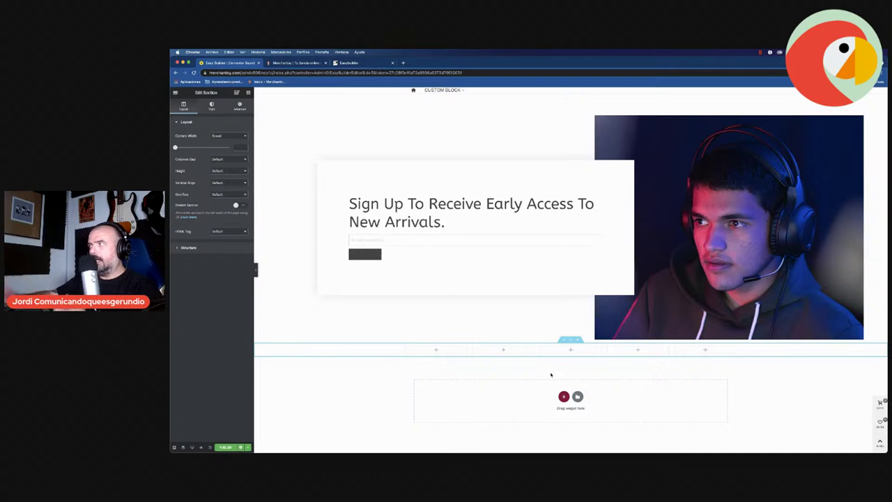
click(570, 340)
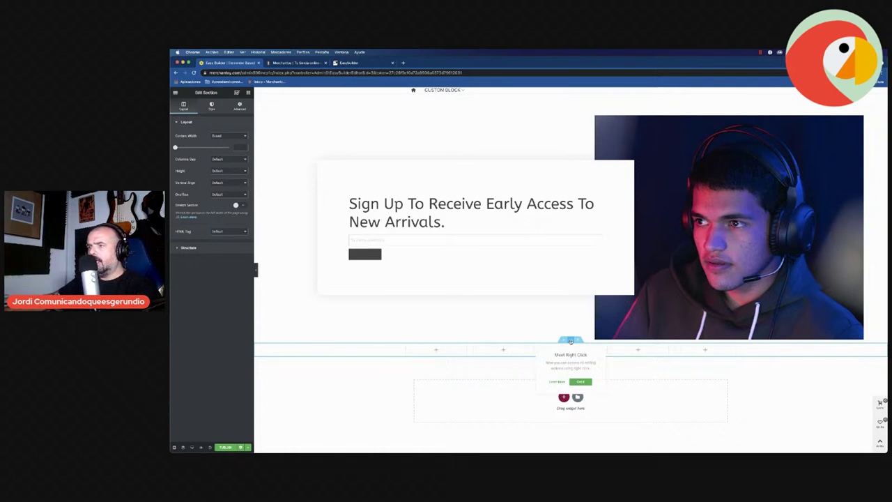
right_click(570, 341)
click(577, 344)
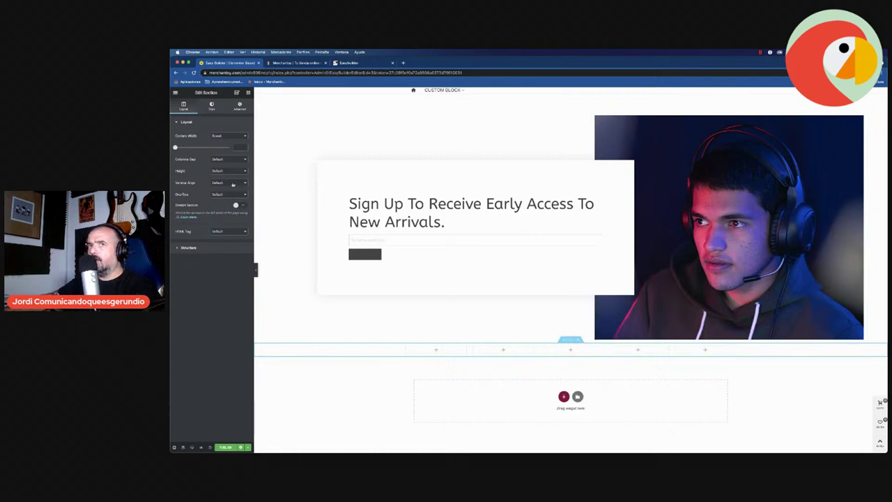
click(227, 136)
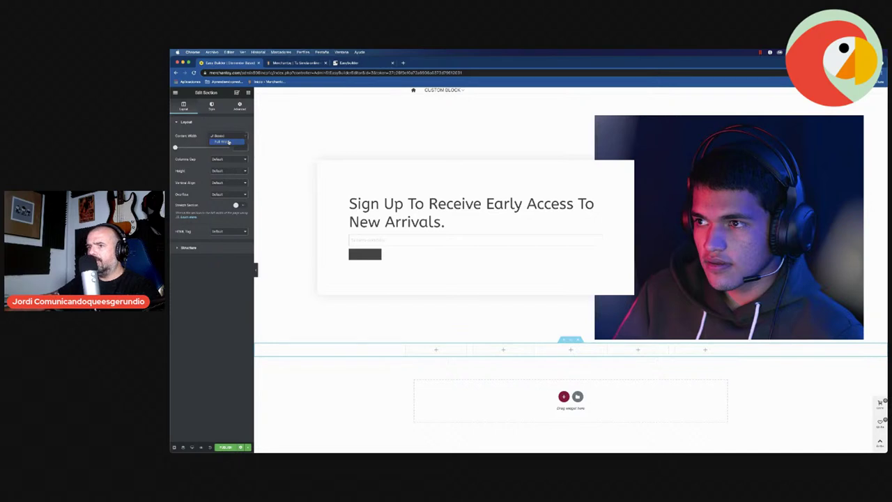
click(228, 141)
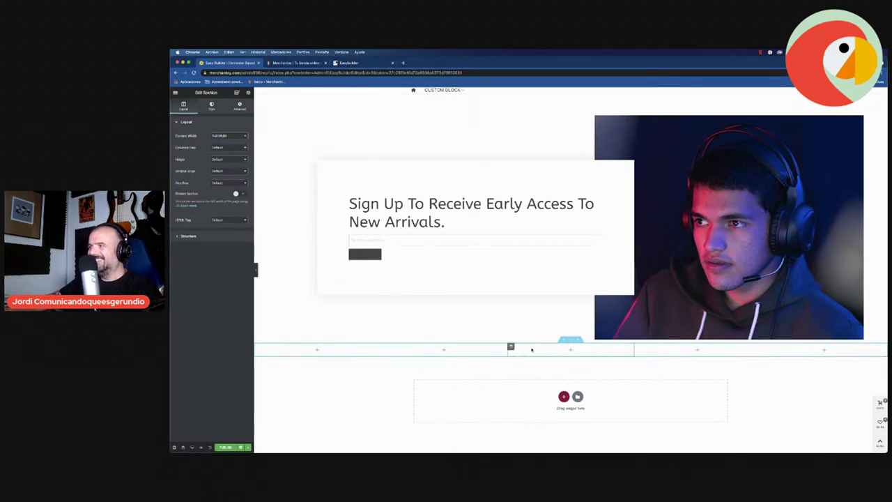
- Examine the demo page's footer layout and the storefront's sign-up area before returning to the editor
key(super+3)
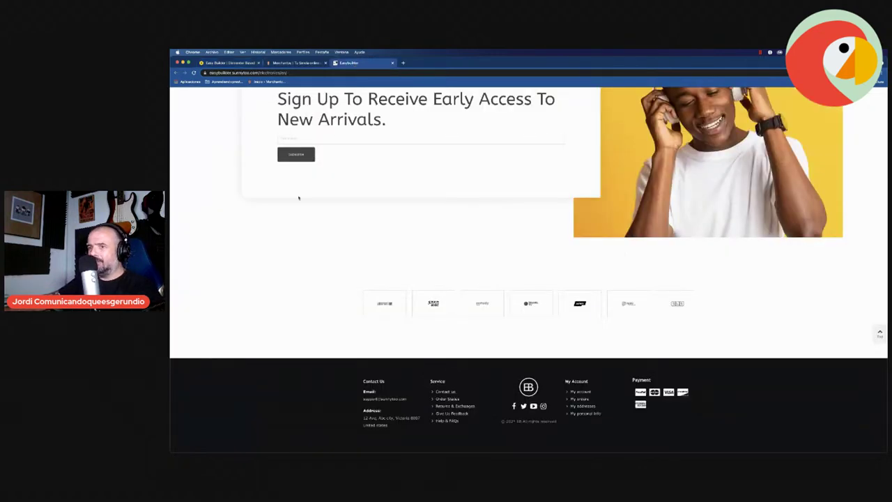
click(303, 64)
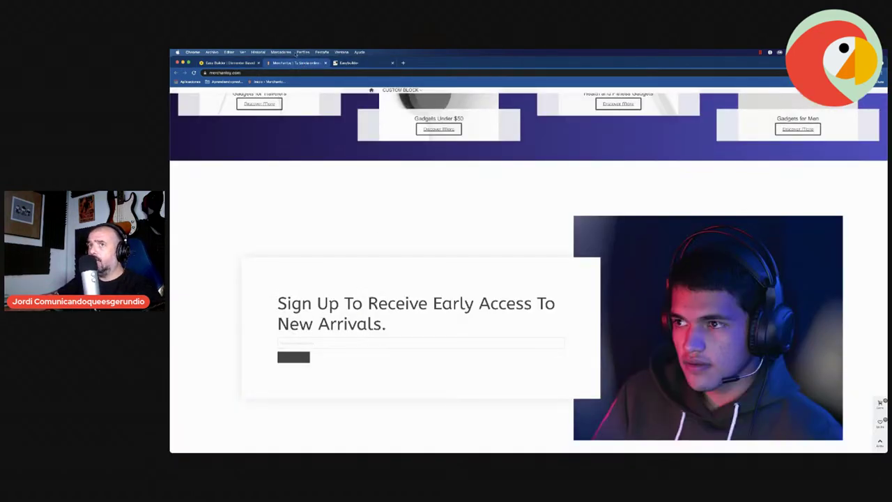
click(237, 64)
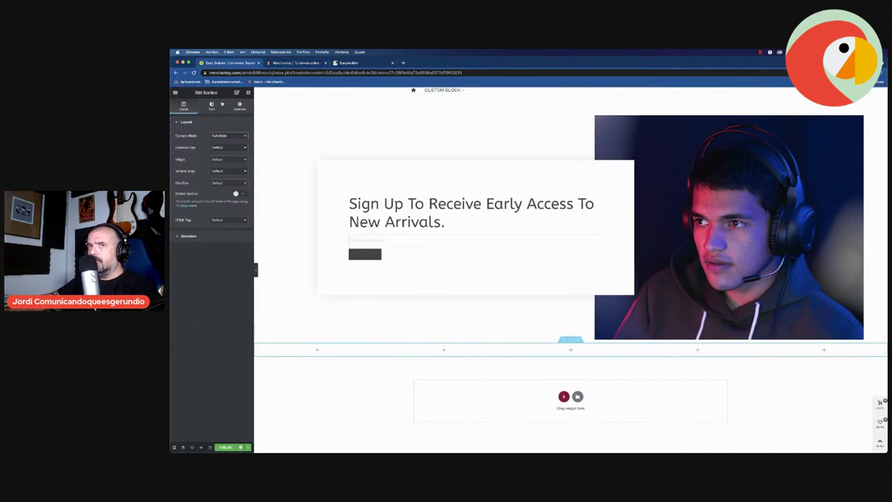
- Give the five-column footer section a classic background with the colour #000000
click(211, 104)
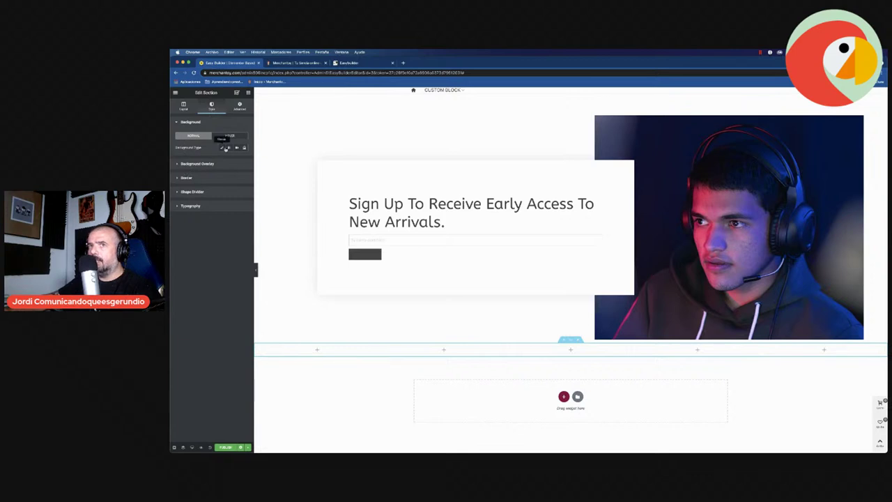
click(222, 147)
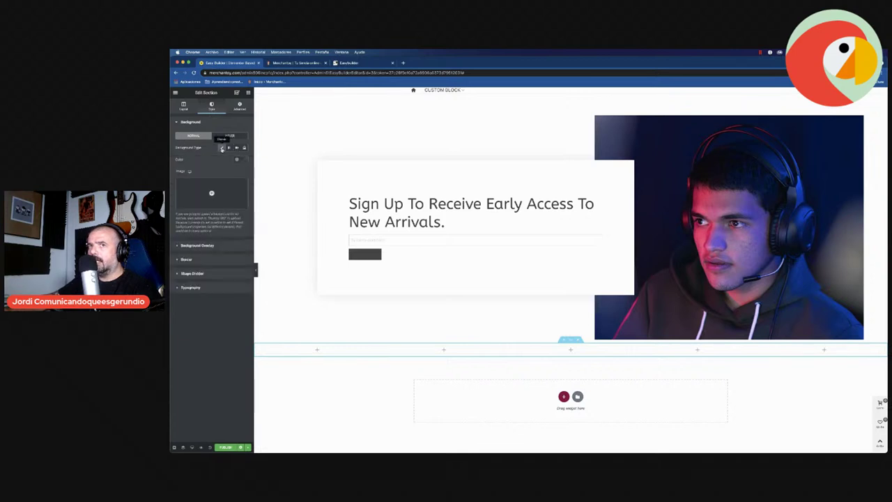
click(237, 159)
click(237, 159)
click(236, 160)
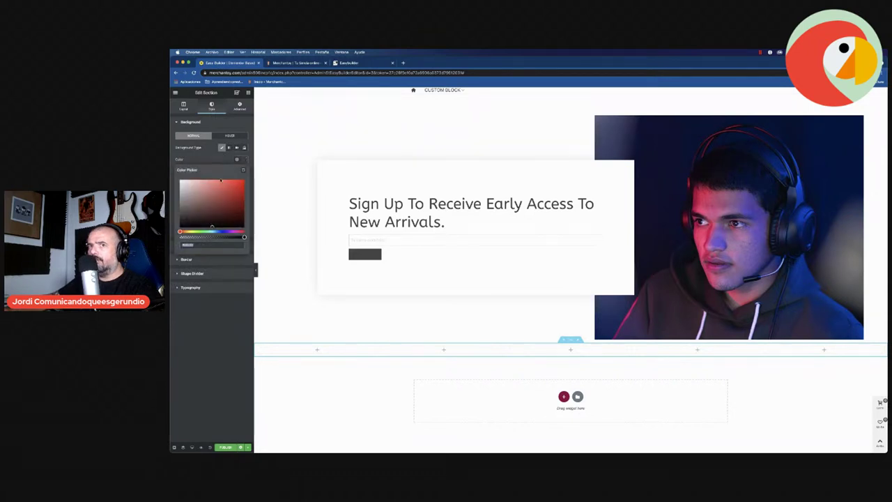
text(#000000)
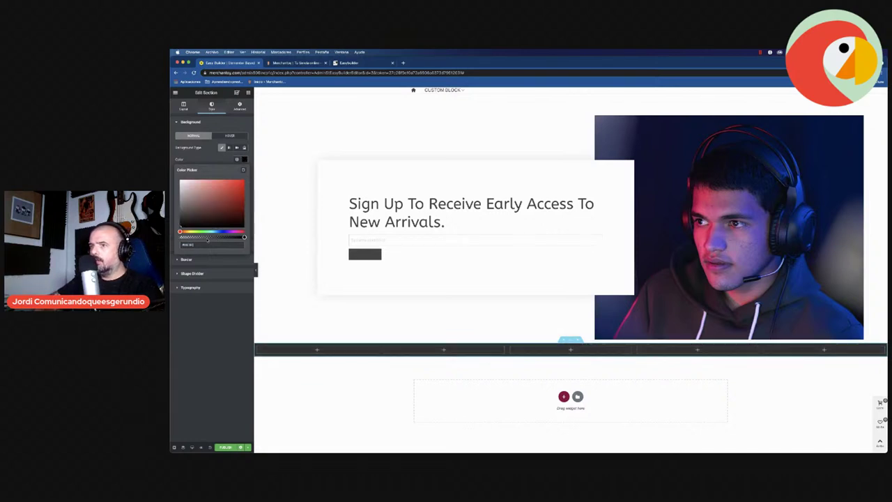
click(278, 174)
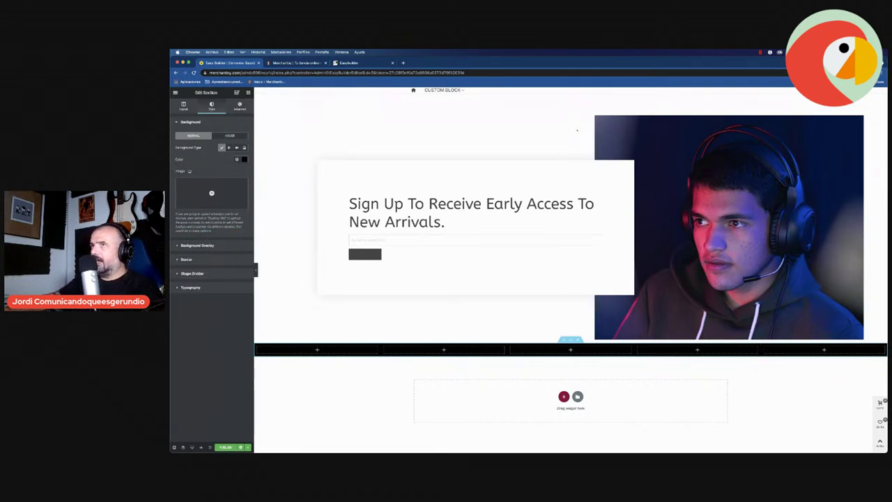
- Review the demo page's footer and header and compare them with the Merchantoy storefront
click(352, 63)
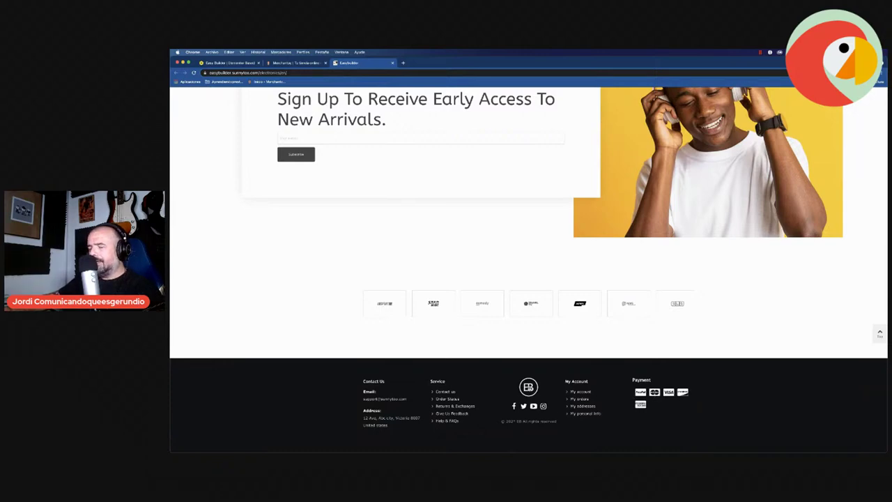
scroll(575, 361, up, 20)
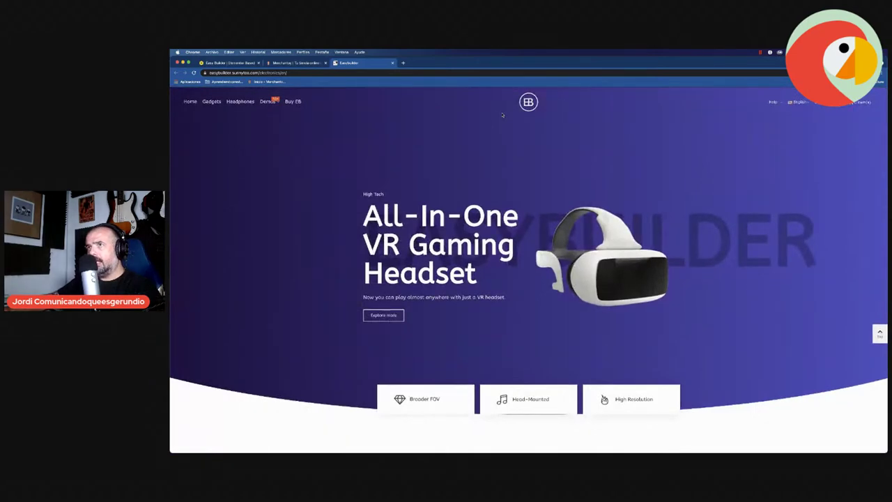
click(293, 63)
scroll(528, 279, up, 15)
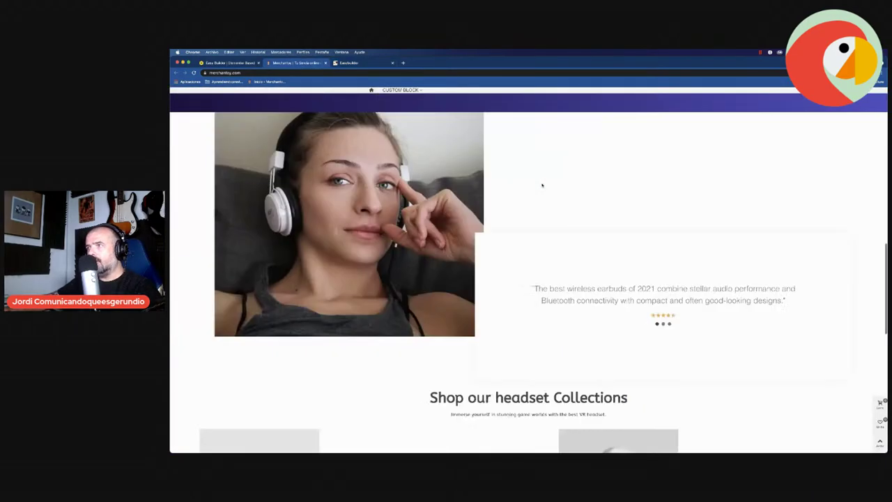